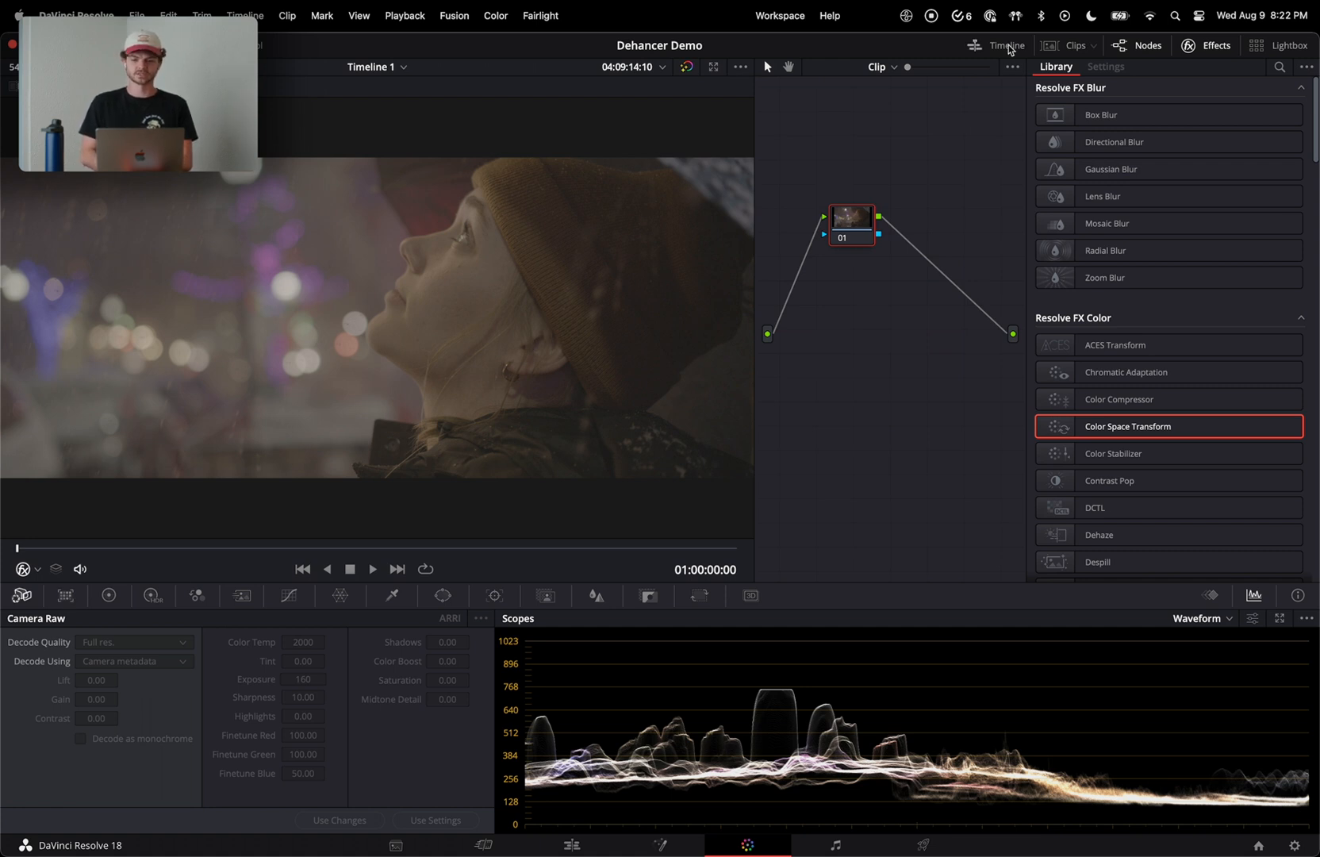
# - Show the clip thumbnails and review each of the five timeline clips, returning to the first one
pyautogui.click(1066, 47)
pyautogui.press('Down')
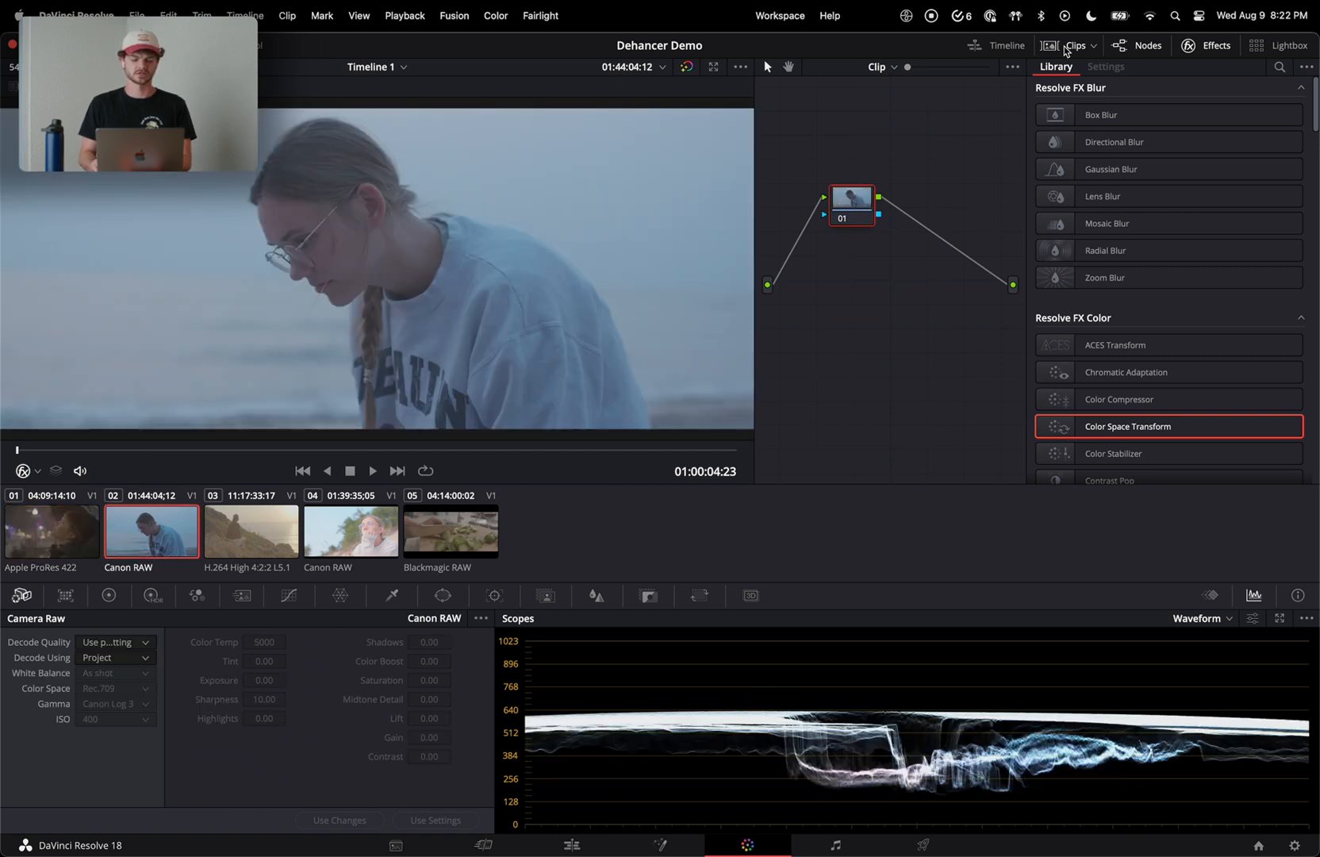
pyautogui.press('Down')
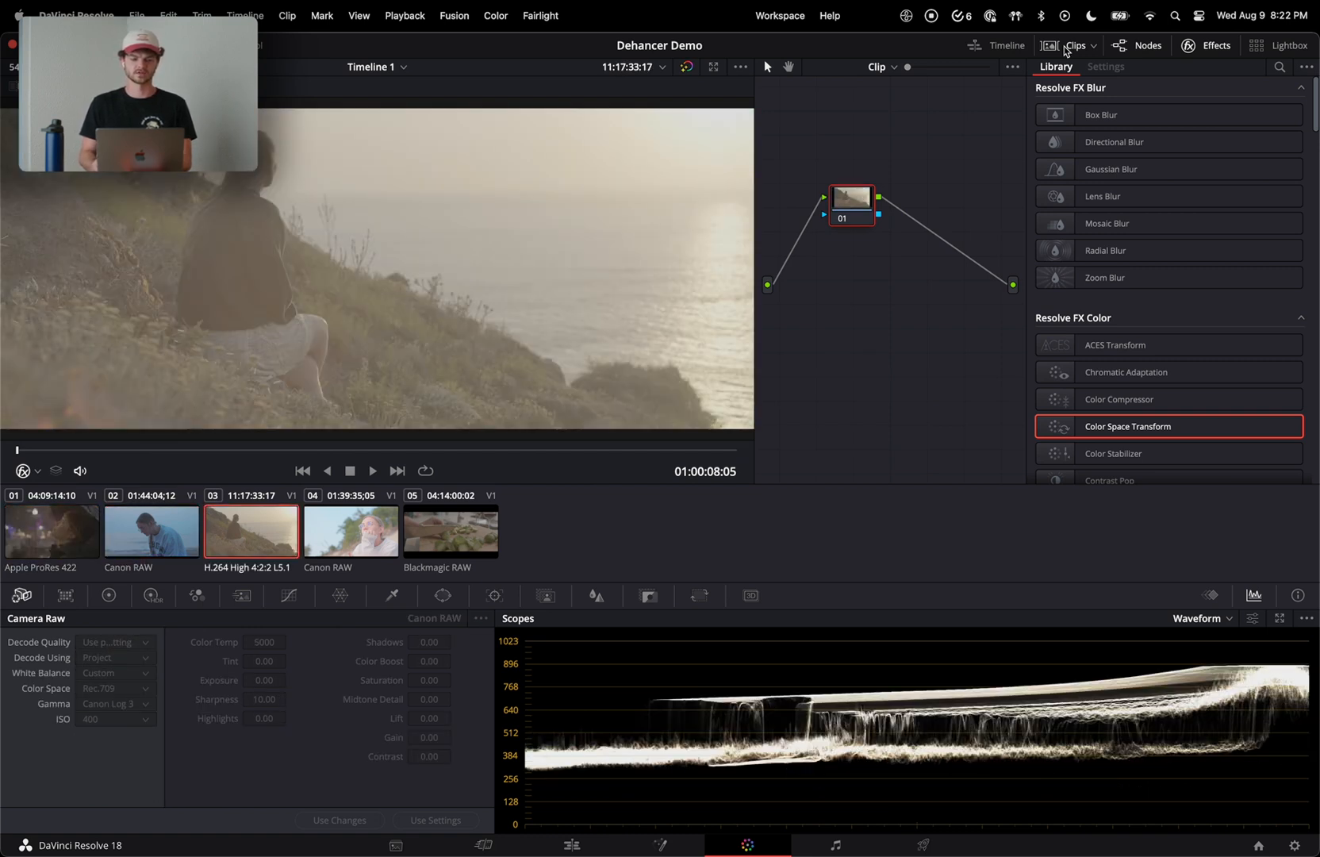
pyautogui.press('Down')
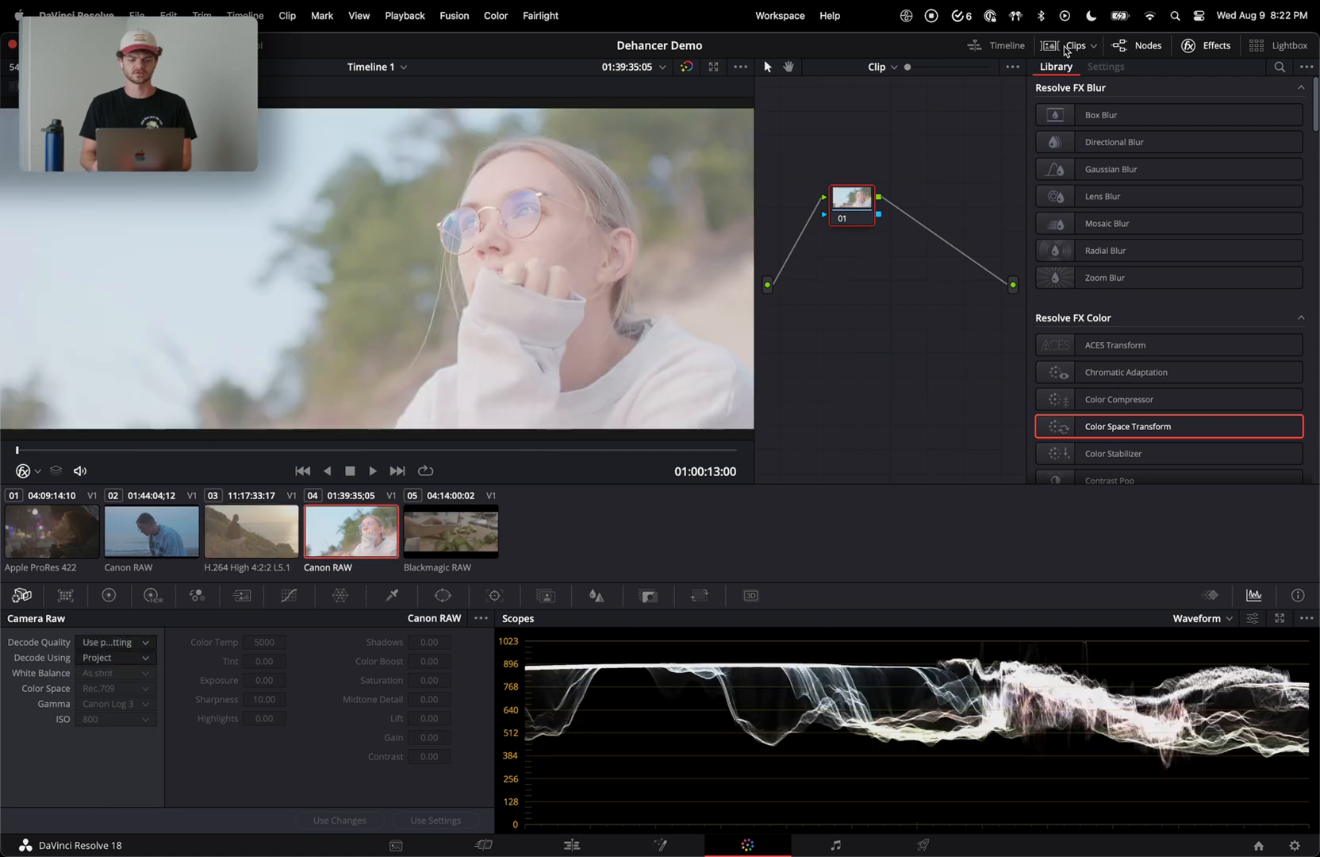
pyautogui.press('Down')
pyautogui.press('Up')
pyautogui.press('Up')
pyautogui.press('Up')
pyautogui.press('Up')
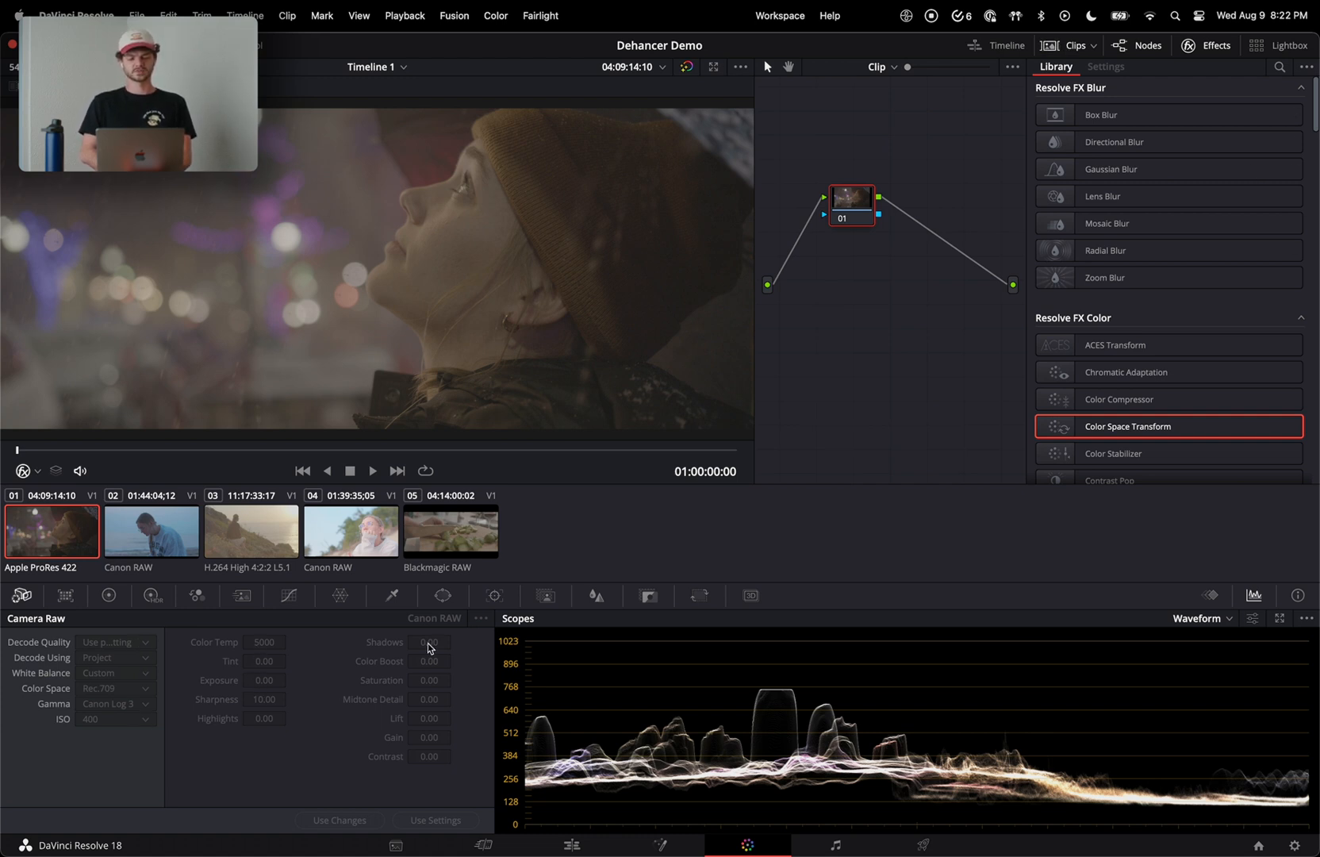
# - Apply a Color Space Transform to the first clip's node with Blackmagic Design Wide Gamut Gen 4 / 5 as input color space
pyautogui.moveTo(850, 216); pyautogui.dragTo(841, 201)
pyautogui.moveTo(1118, 428); pyautogui.dragTo(872, 190)
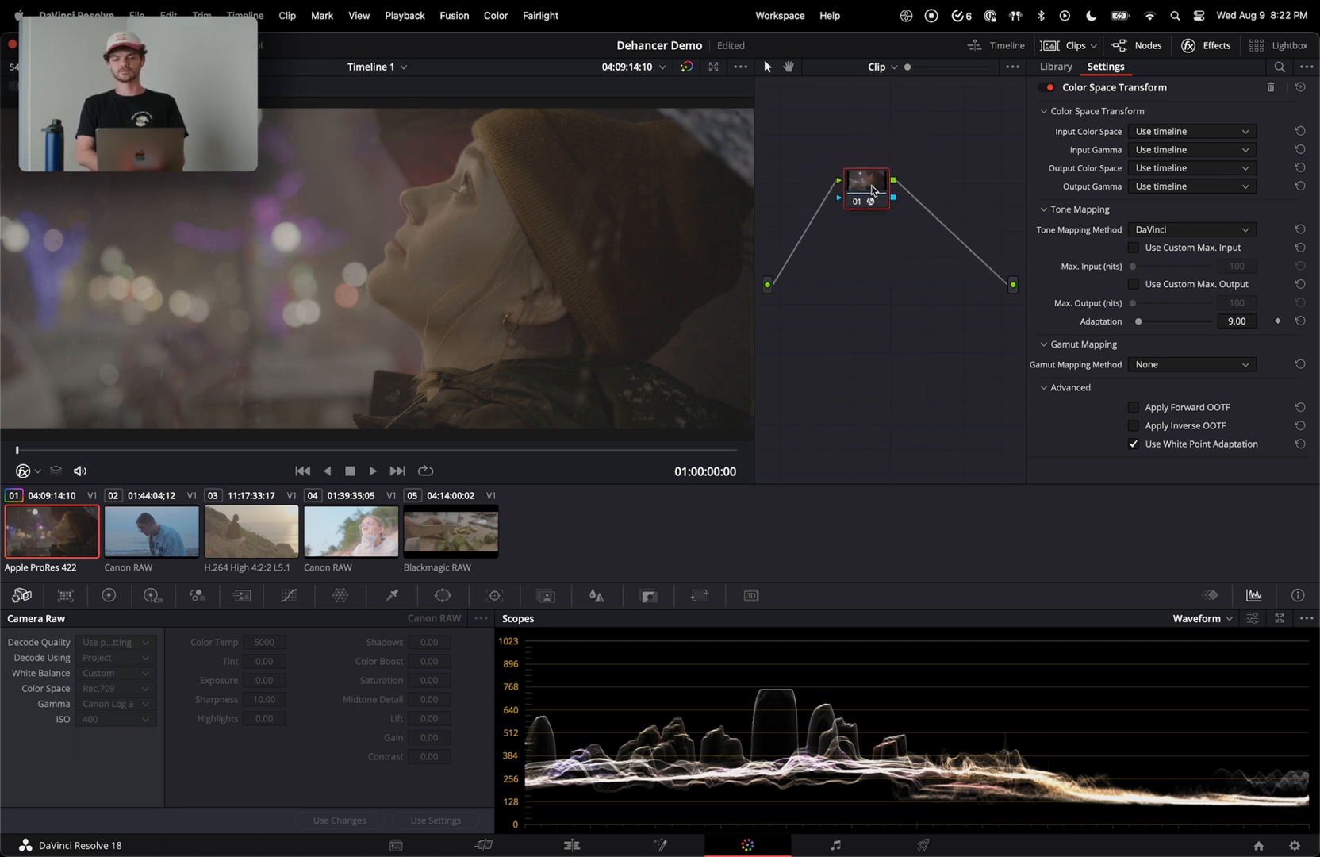
pyautogui.click(1163, 131)
pyautogui.scroll(-5, 1193, 214)
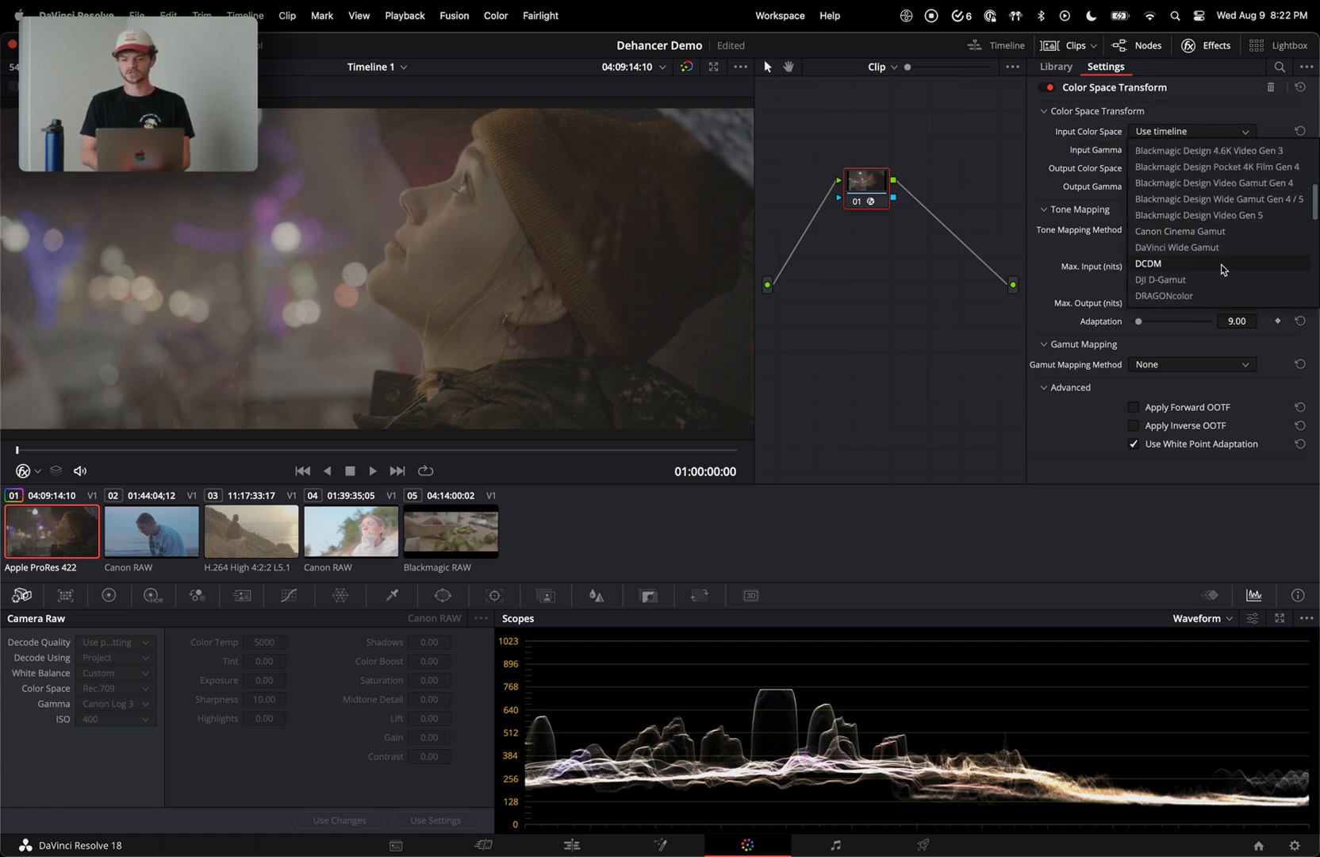
pyautogui.click(1214, 201)
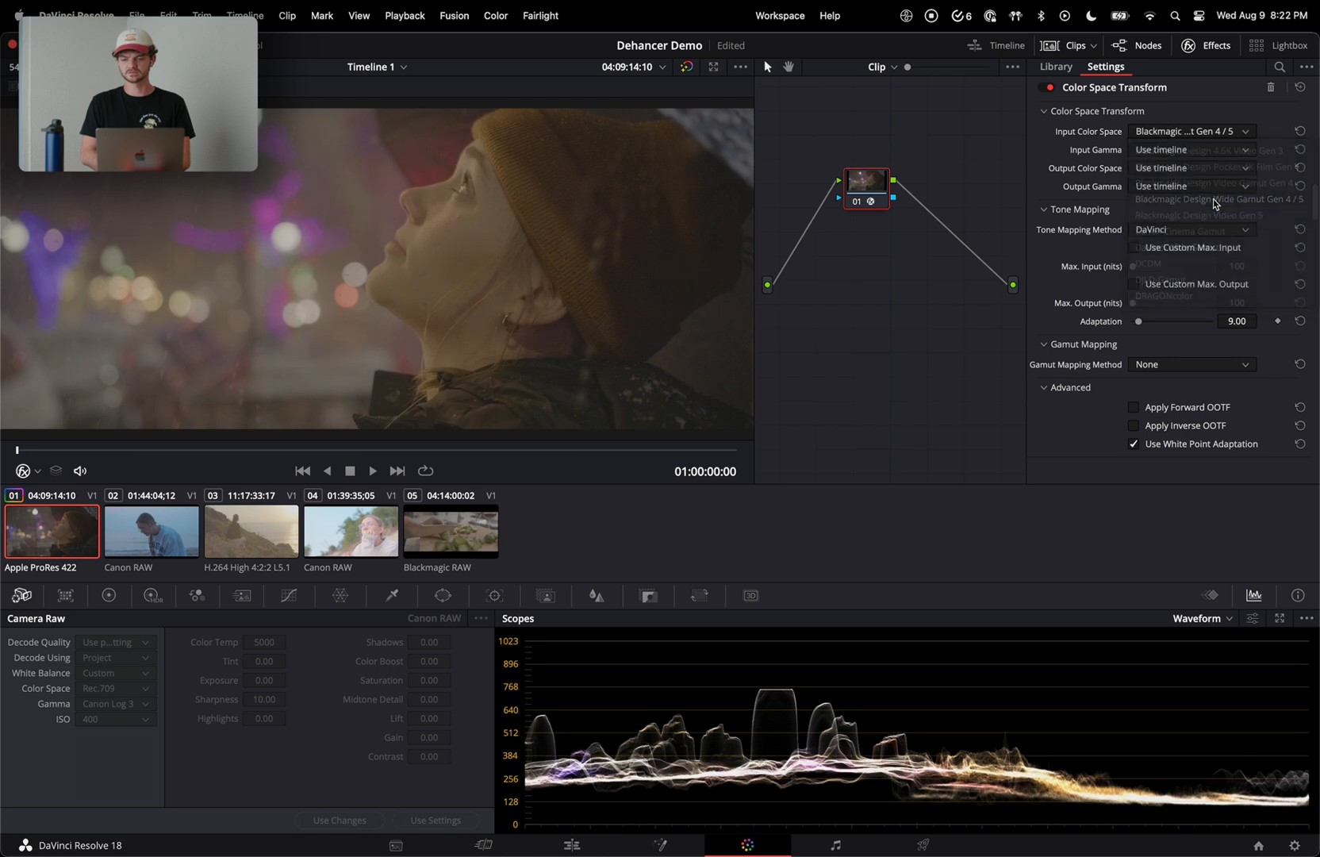
# - Set the Color Space Transform's input gamma to Blackmagic Design Film Gen 5
pyautogui.click(1174, 149)
pyautogui.scroll(-5, 1205, 231)
pyautogui.scroll(-2, 1213, 242)
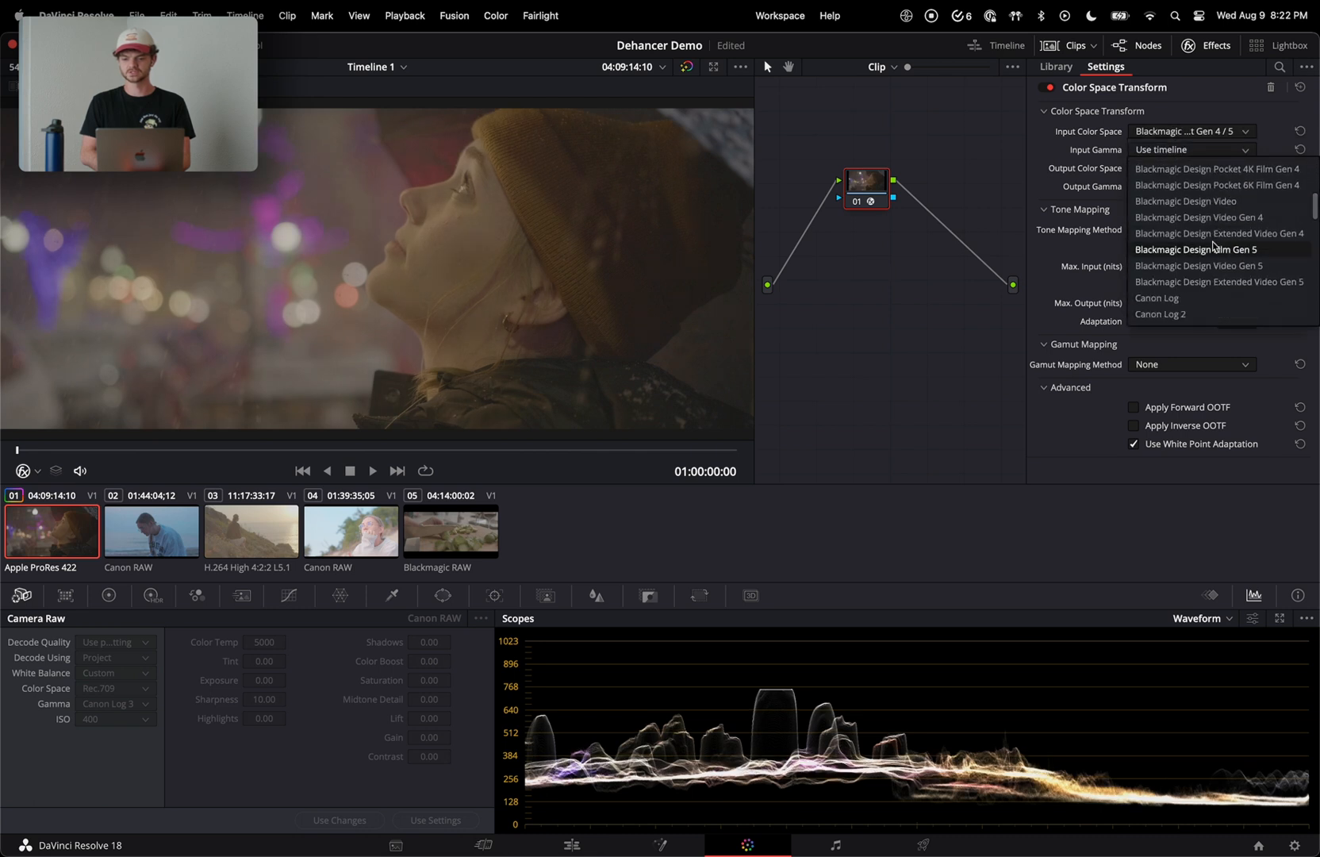
pyautogui.click(1244, 251)
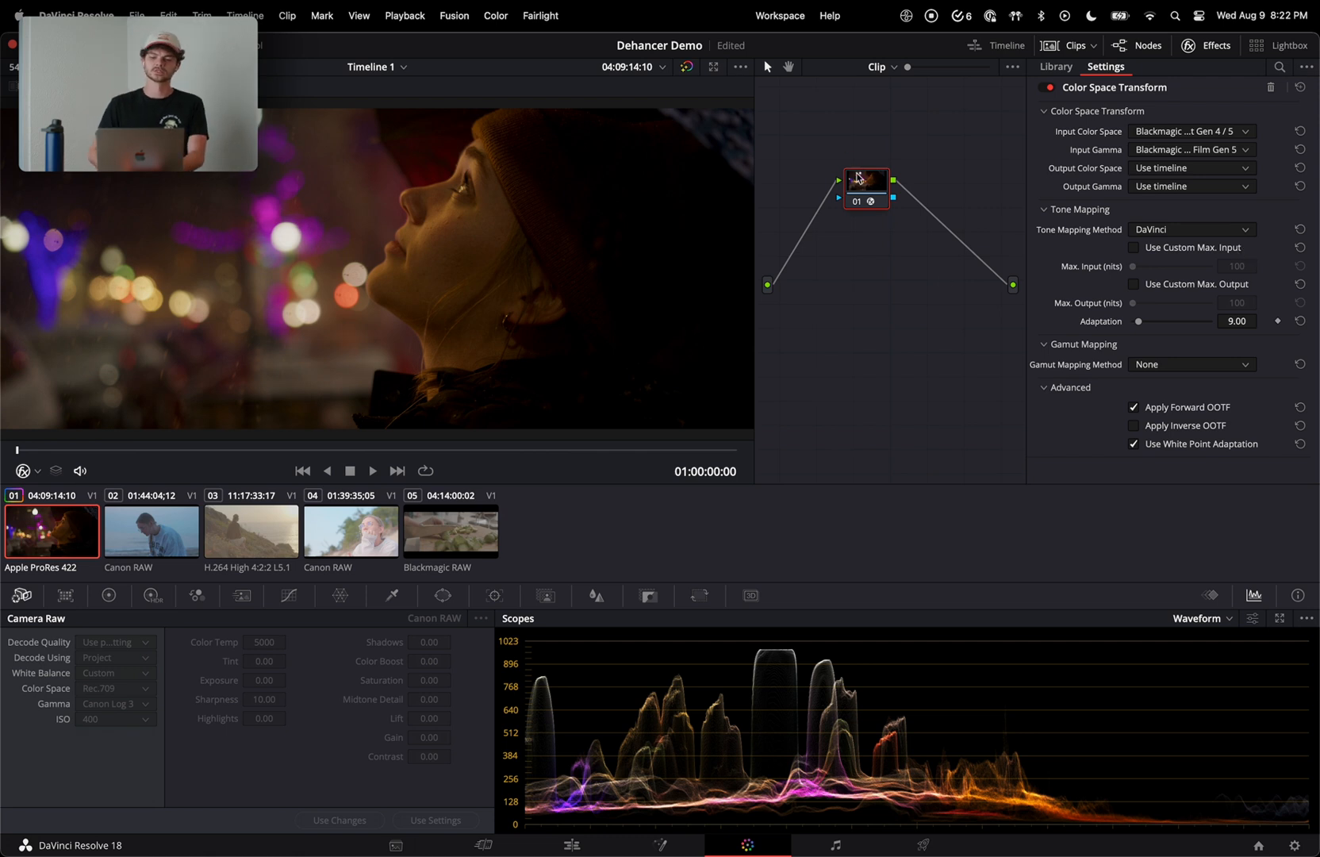
# - Insert two serial nodes ahead of the Color Space Transform node
pyautogui.moveTo(859, 177); pyautogui.dragTo(878, 149)
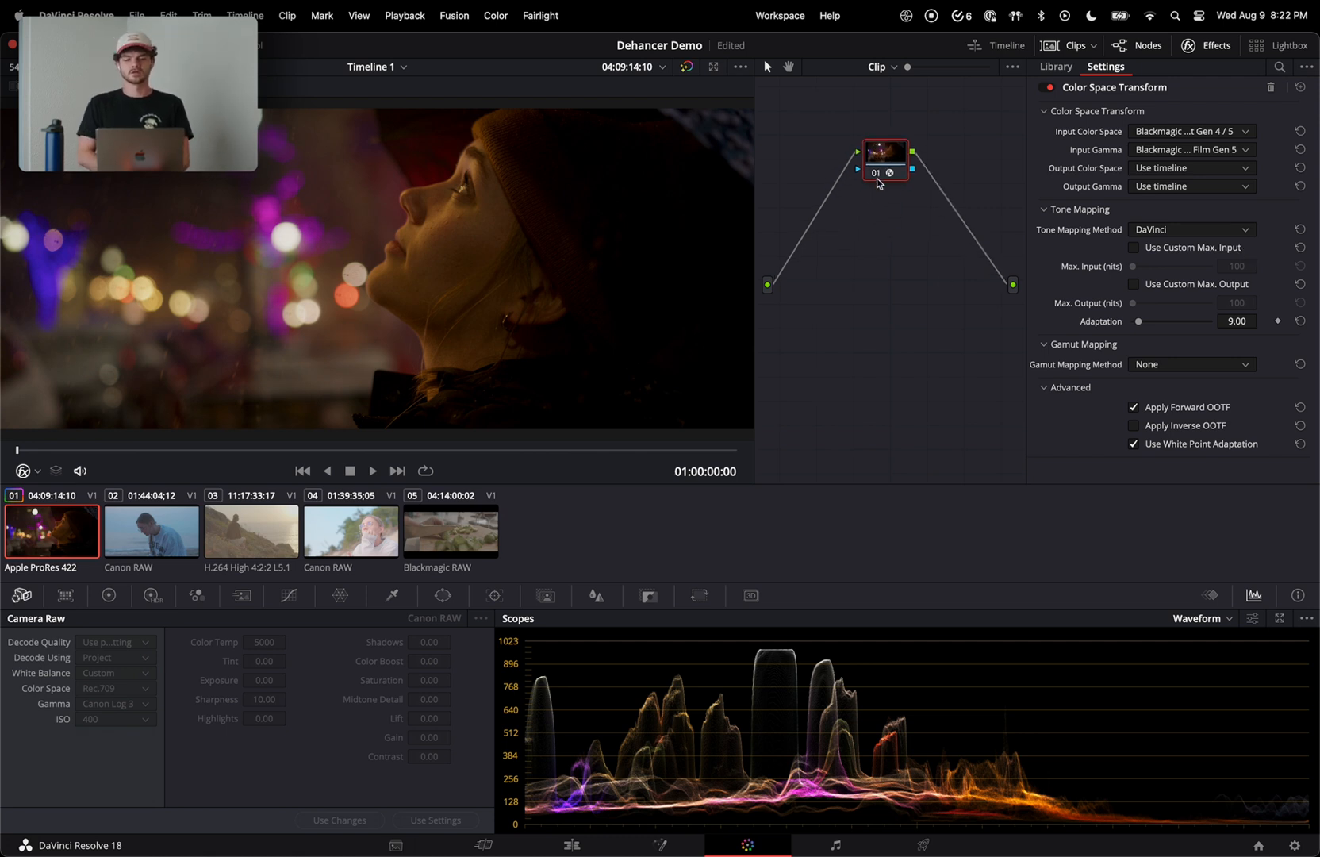
pyautogui.click(877, 175)
pyautogui.click(877, 175)
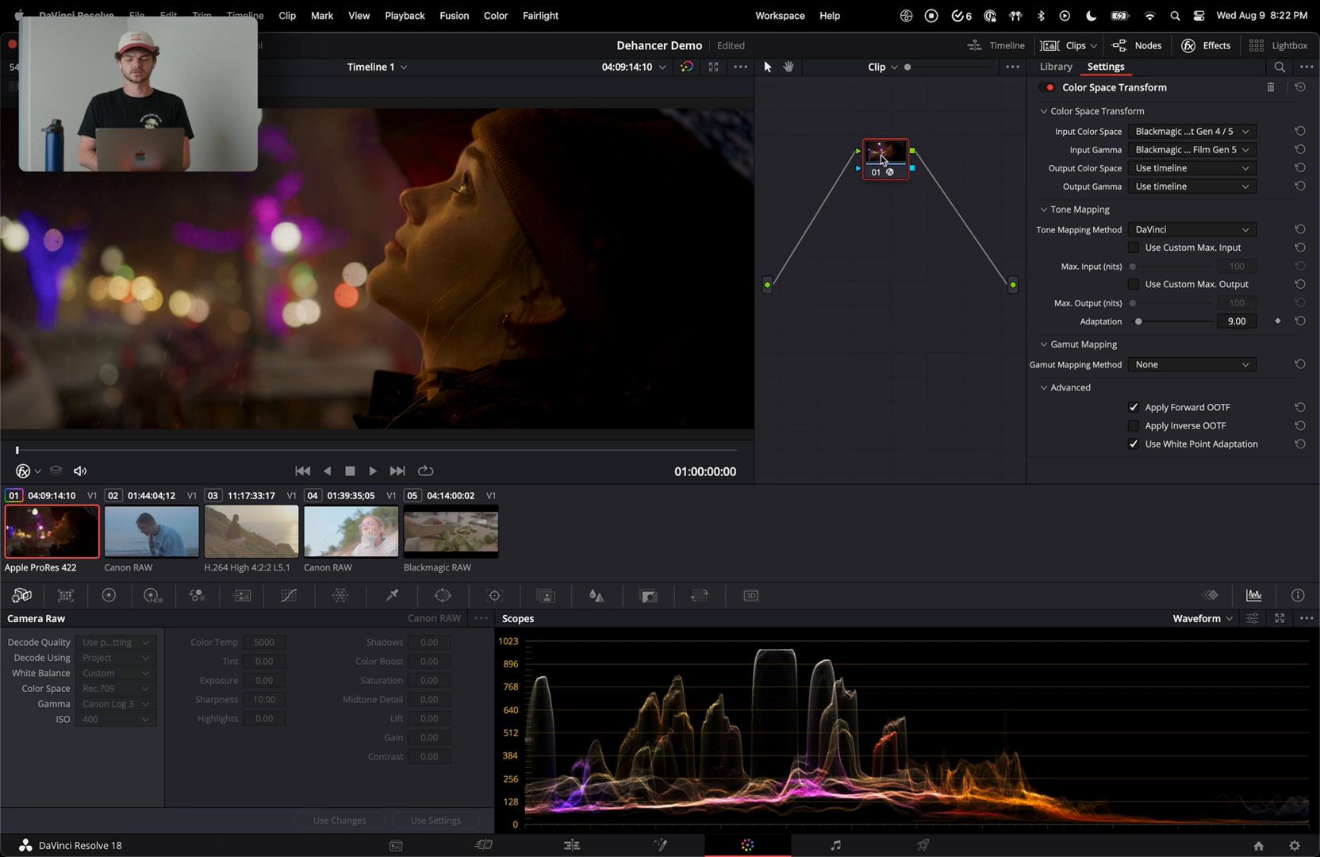
pyautogui.moveTo(883, 160); pyautogui.dragTo(910, 147)
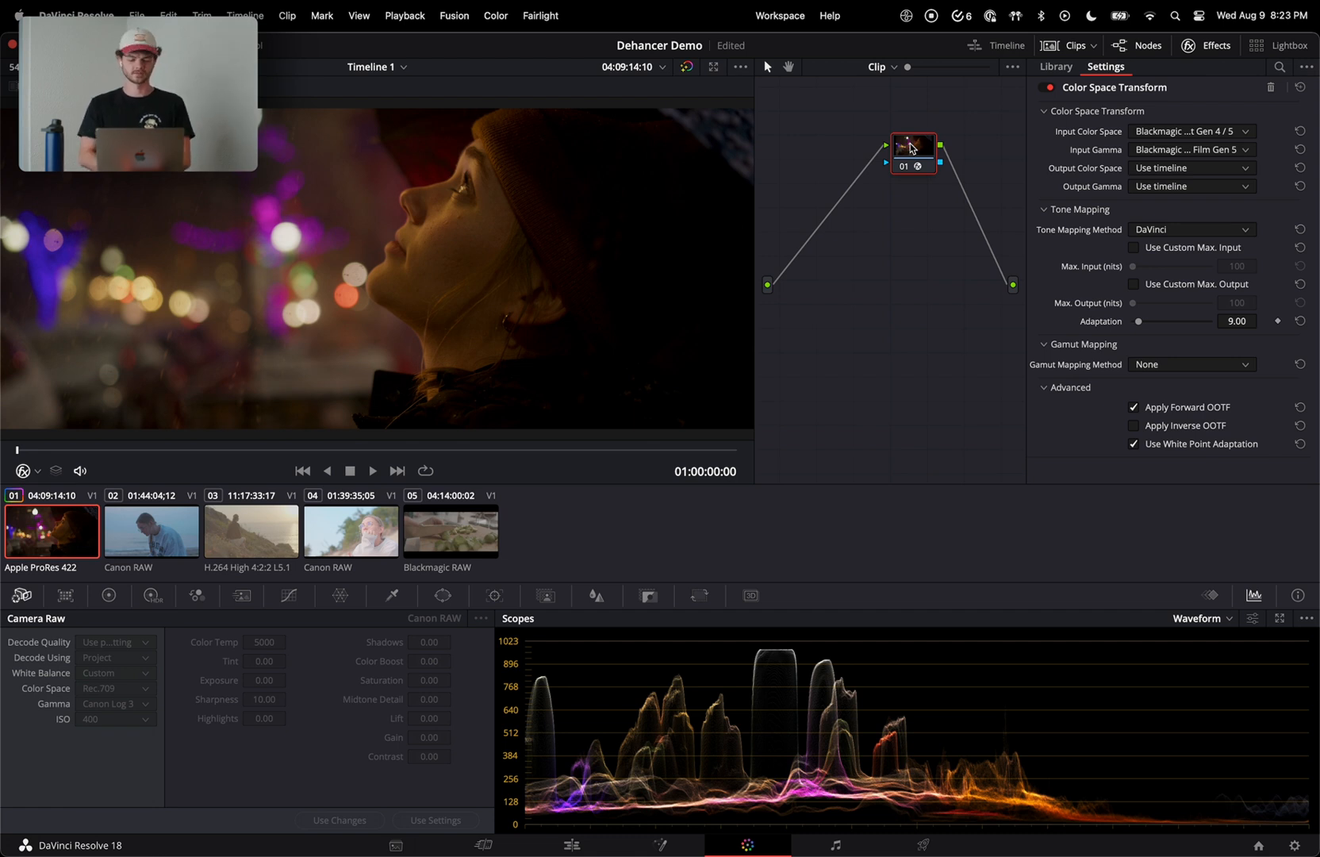
pyautogui.moveTo(913, 149); pyautogui.dragTo(909, 172)
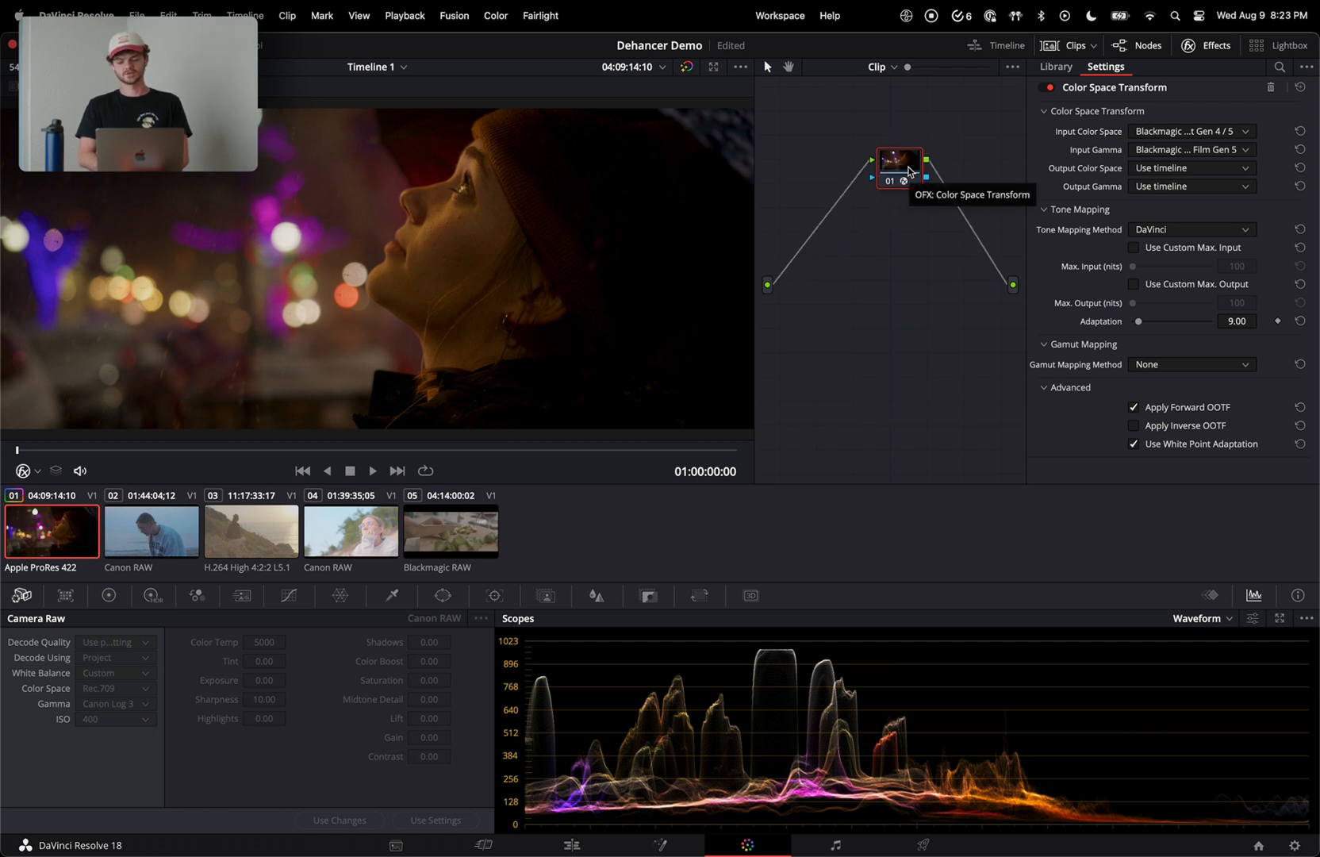
pyautogui.hotkey('shift', 's')
pyautogui.hotkey('shift', 's')
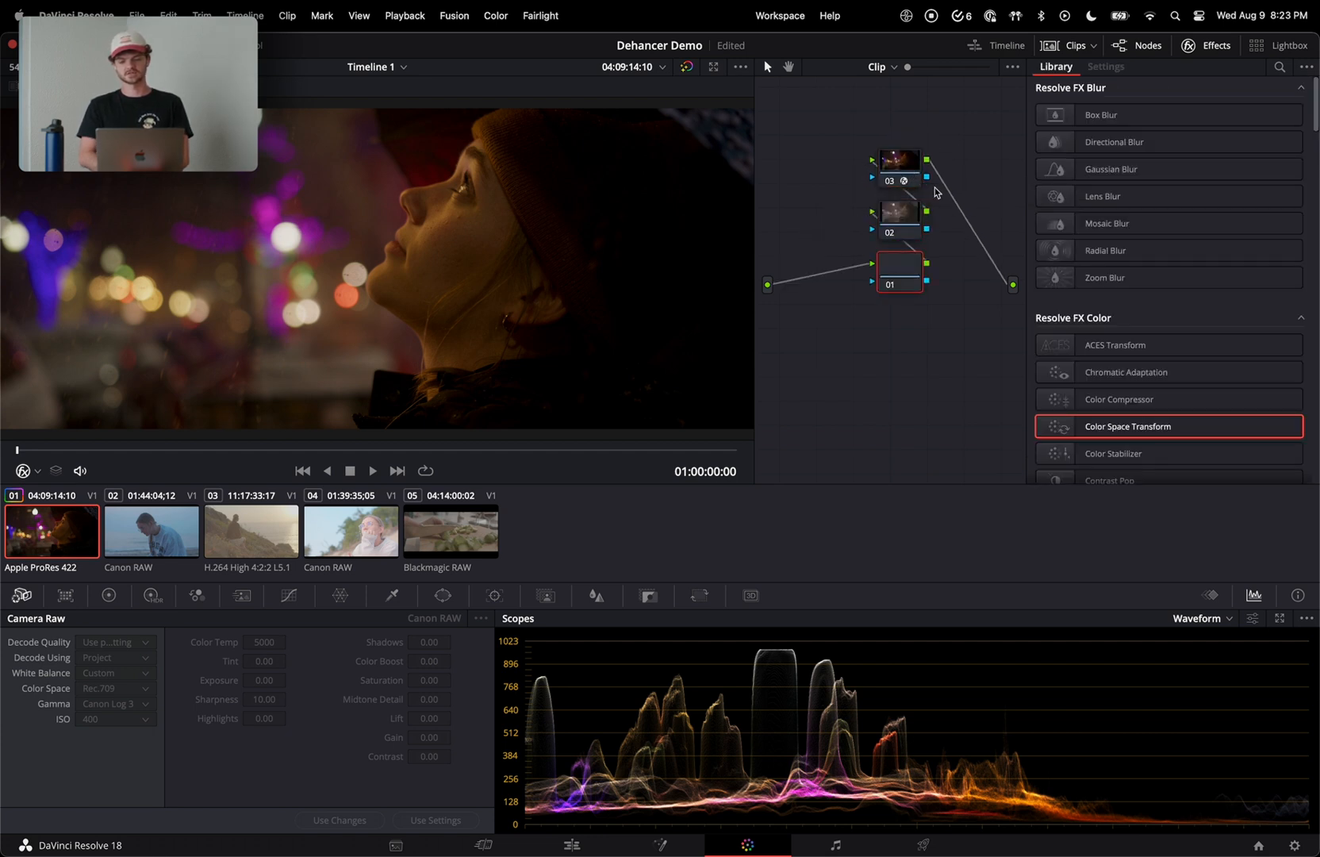
# - Spread the three nodes into an ascending diagonal, with node 01 lowest and the Color Space Transform node highest
pyautogui.click(903, 161)
pyautogui.moveTo(903, 164); pyautogui.dragTo(927, 141)
pyautogui.moveTo(898, 214); pyautogui.dragTo(894, 211)
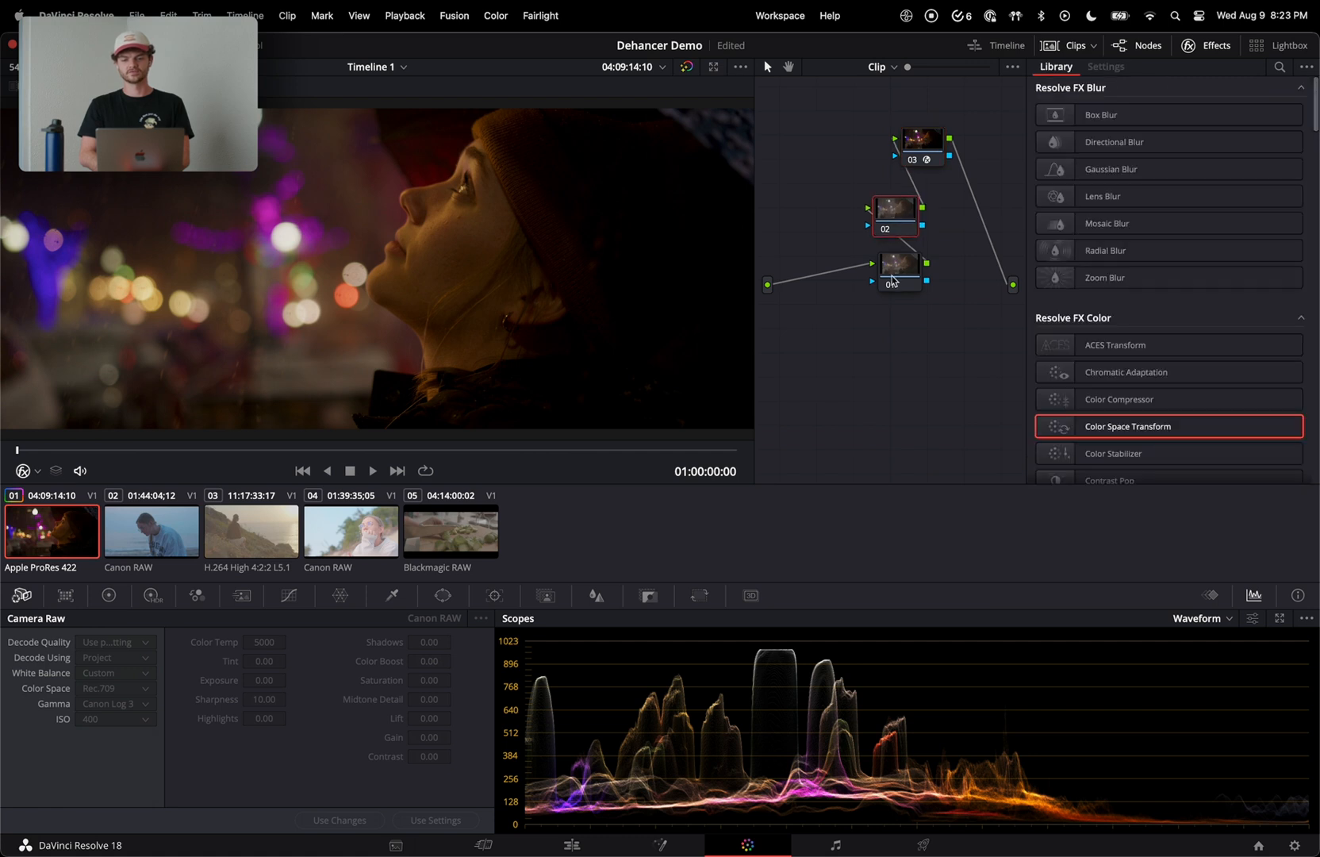
pyautogui.moveTo(895, 282); pyautogui.dragTo(857, 290)
pyautogui.click(930, 149)
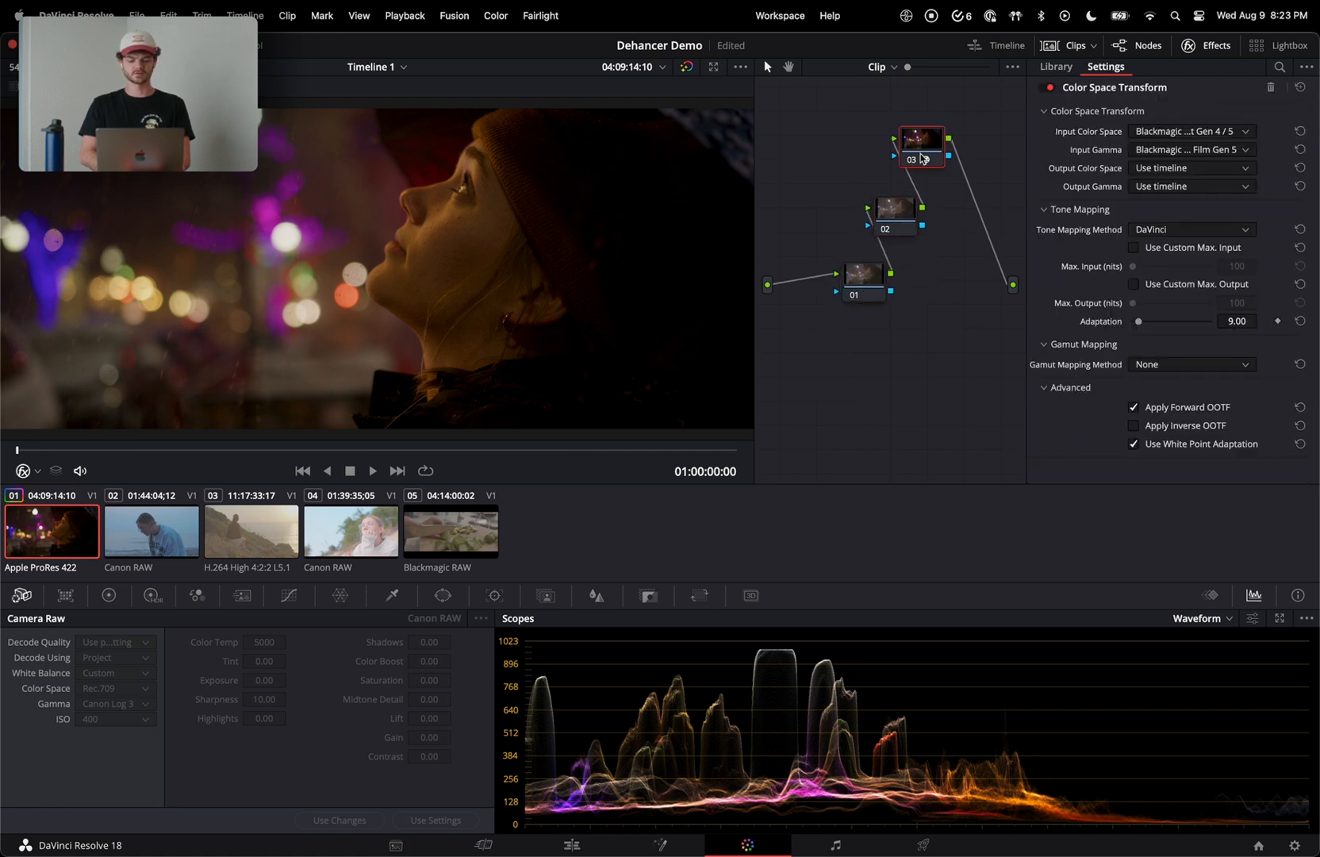
pyautogui.hotkey('shift', 's')
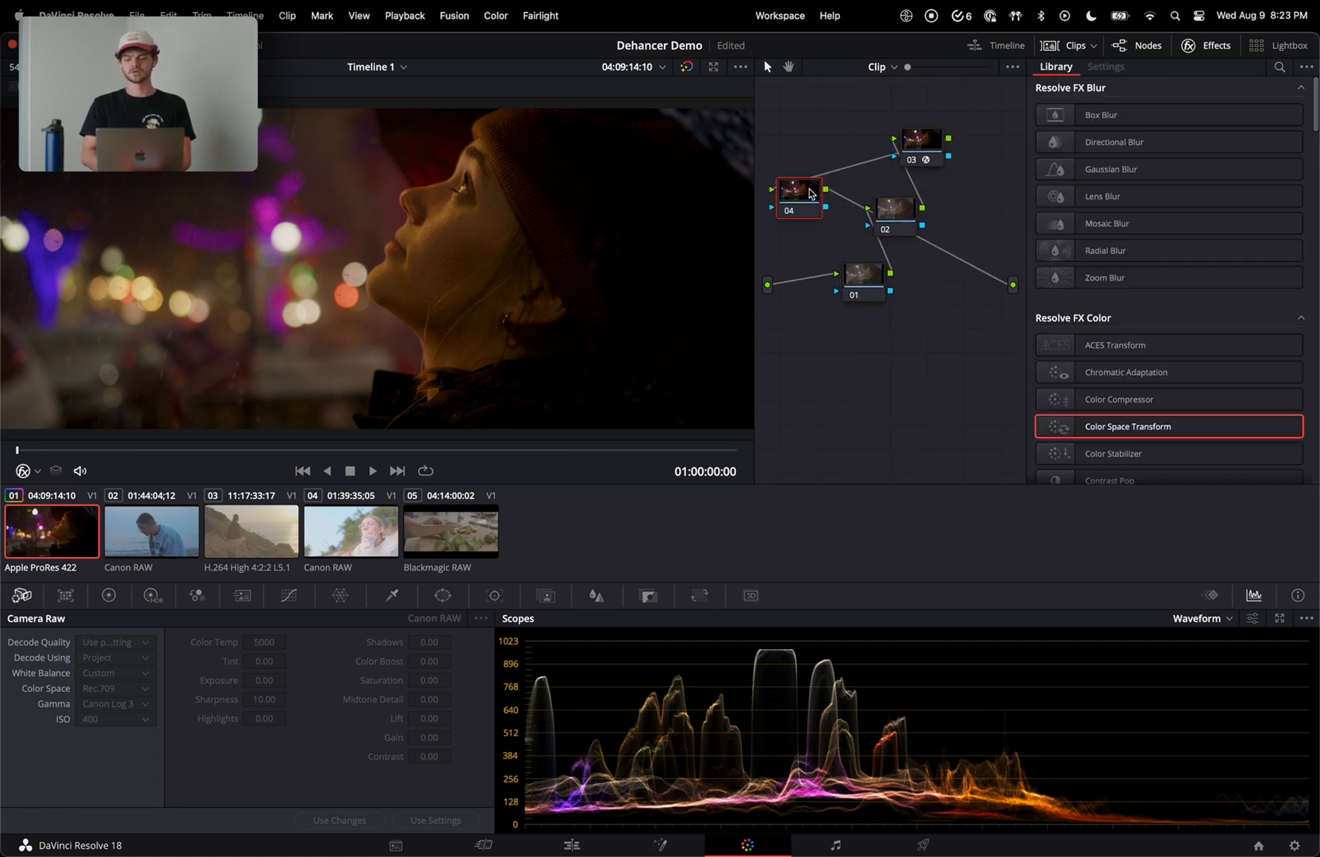
pyautogui.press('super+z')
# - Shift node 01 further toward the graph's input, nudge node 02 the same way, and select node 01
pyautogui.moveTo(858, 273); pyautogui.dragTo(820, 293)
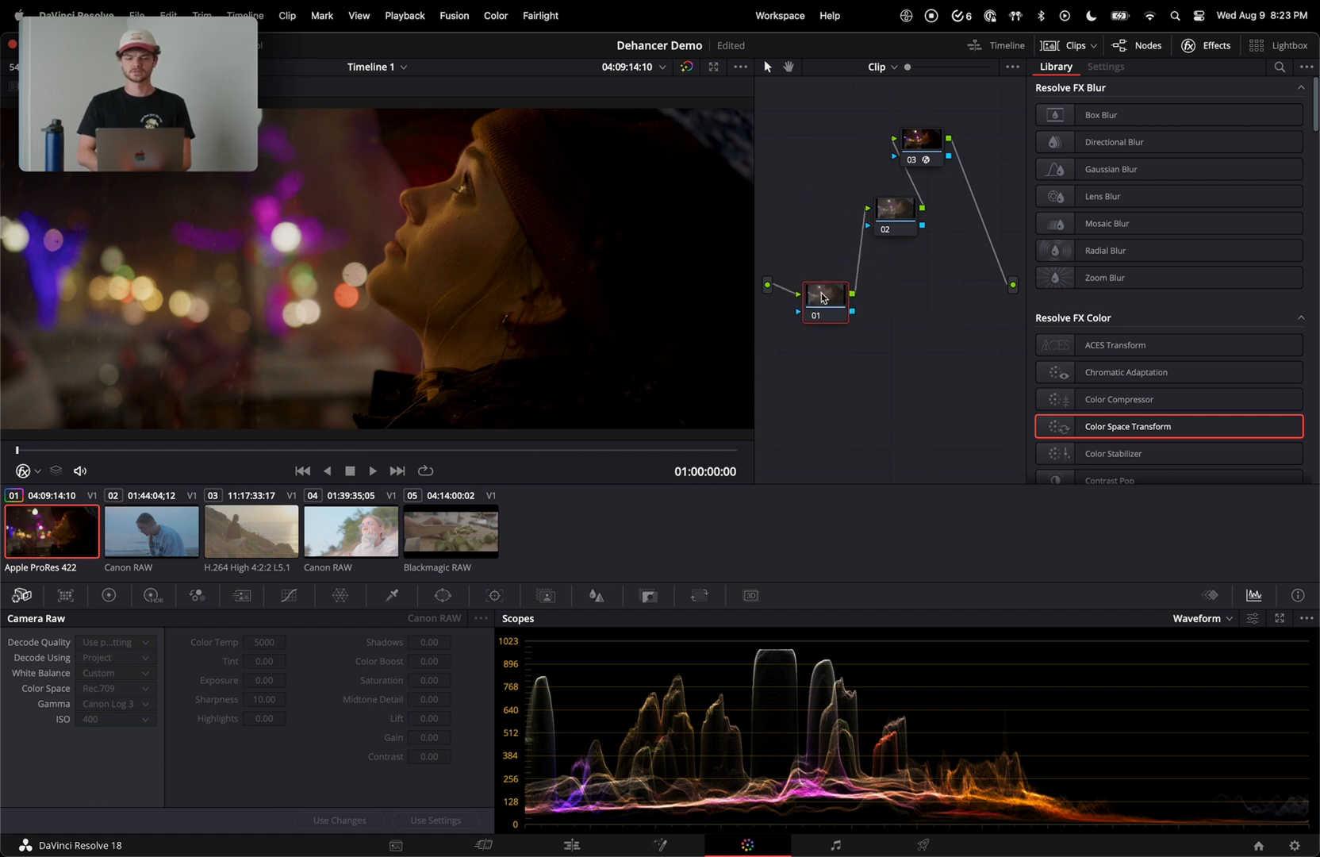
pyautogui.moveTo(894, 216); pyautogui.dragTo(883, 225)
pyautogui.click(831, 300)
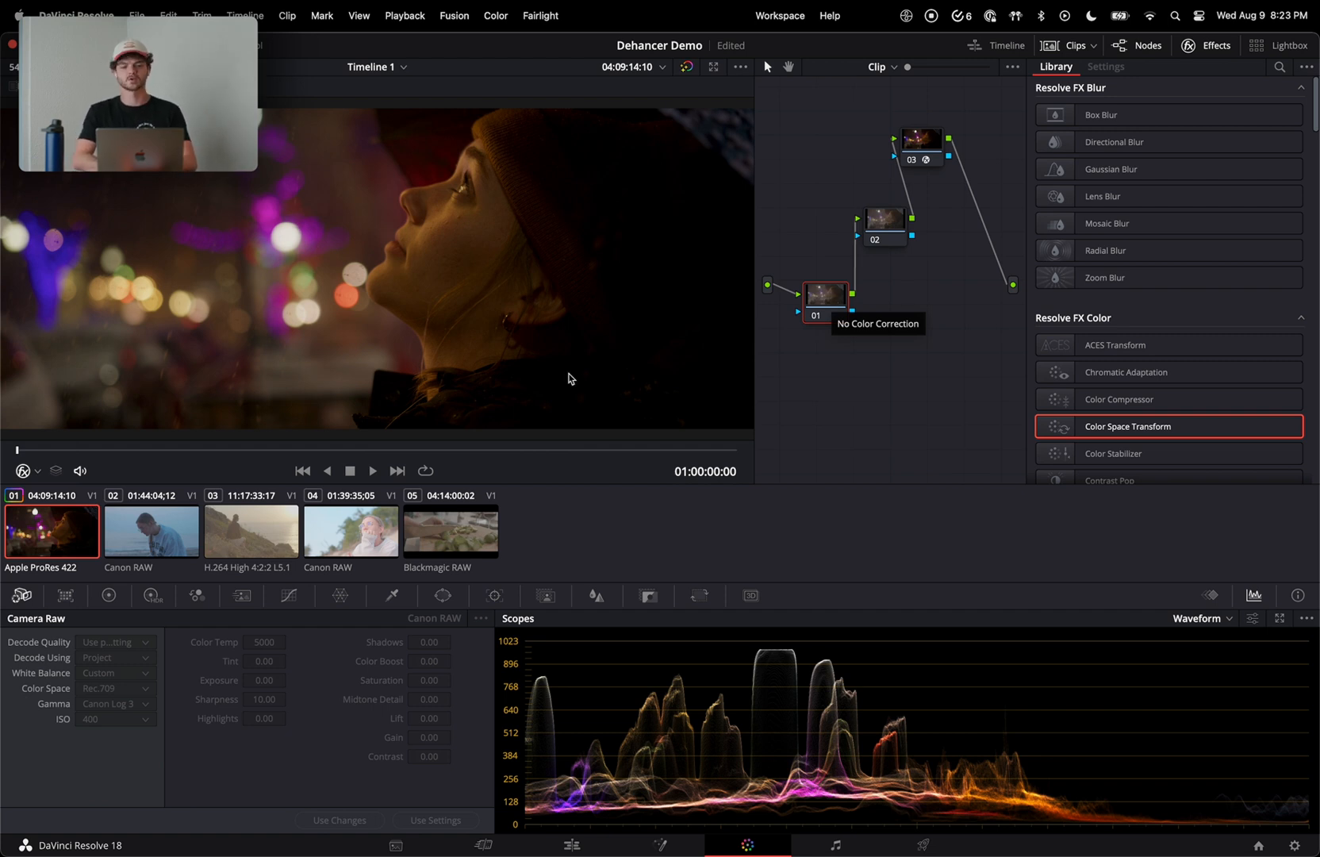
# - Try flattening node 01 with lift 0.01, gamma 0.03, gain 0.91 and contrast 0.992, and reset the node's grade
pyautogui.click(111, 598)
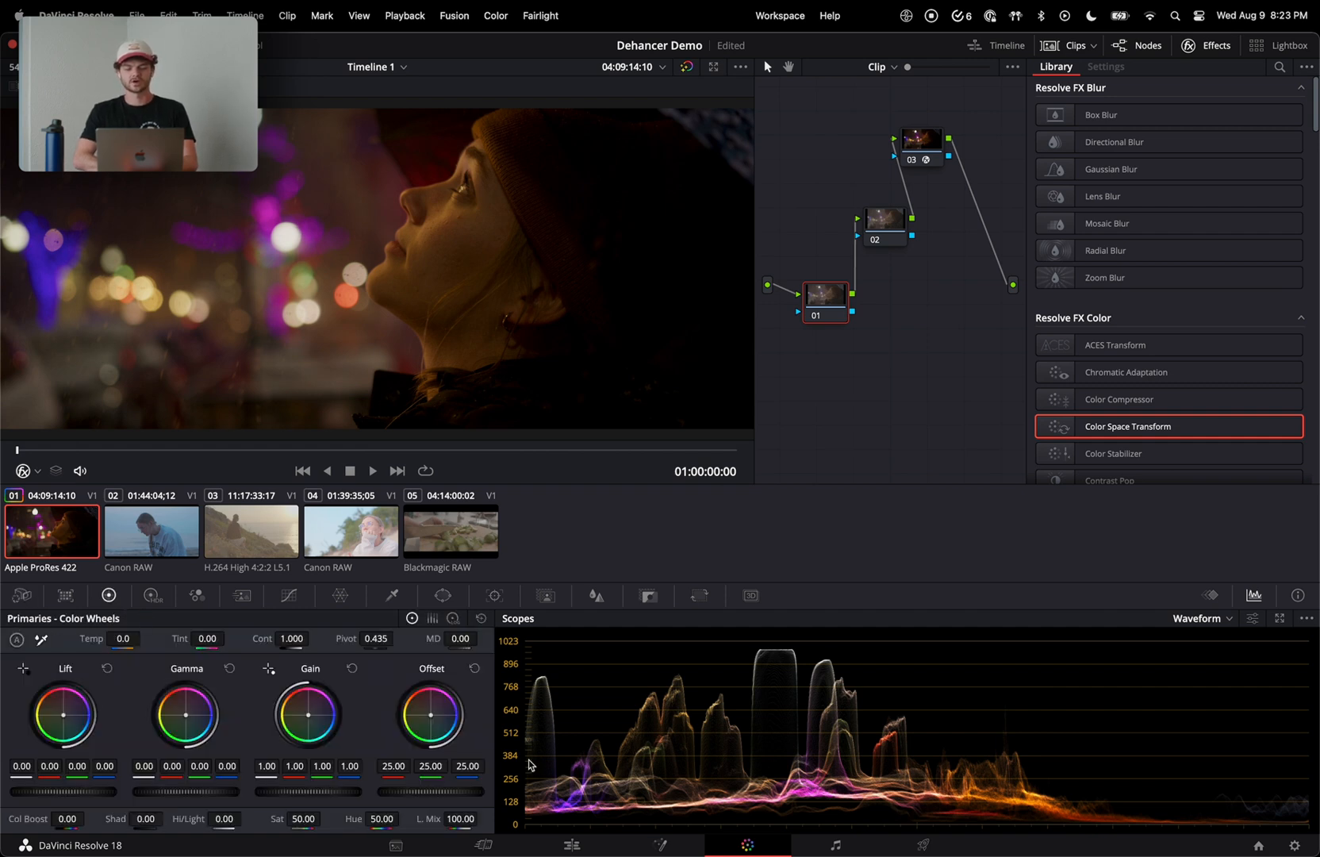
pyautogui.moveTo(329, 796)
pyautogui.mouseDown()
pyautogui.moveTo(316, 796)
pyautogui.moveTo(327, 797)
pyautogui.mouseUp()
pyautogui.moveTo(73, 795); pyautogui.dragTo(290, 797)
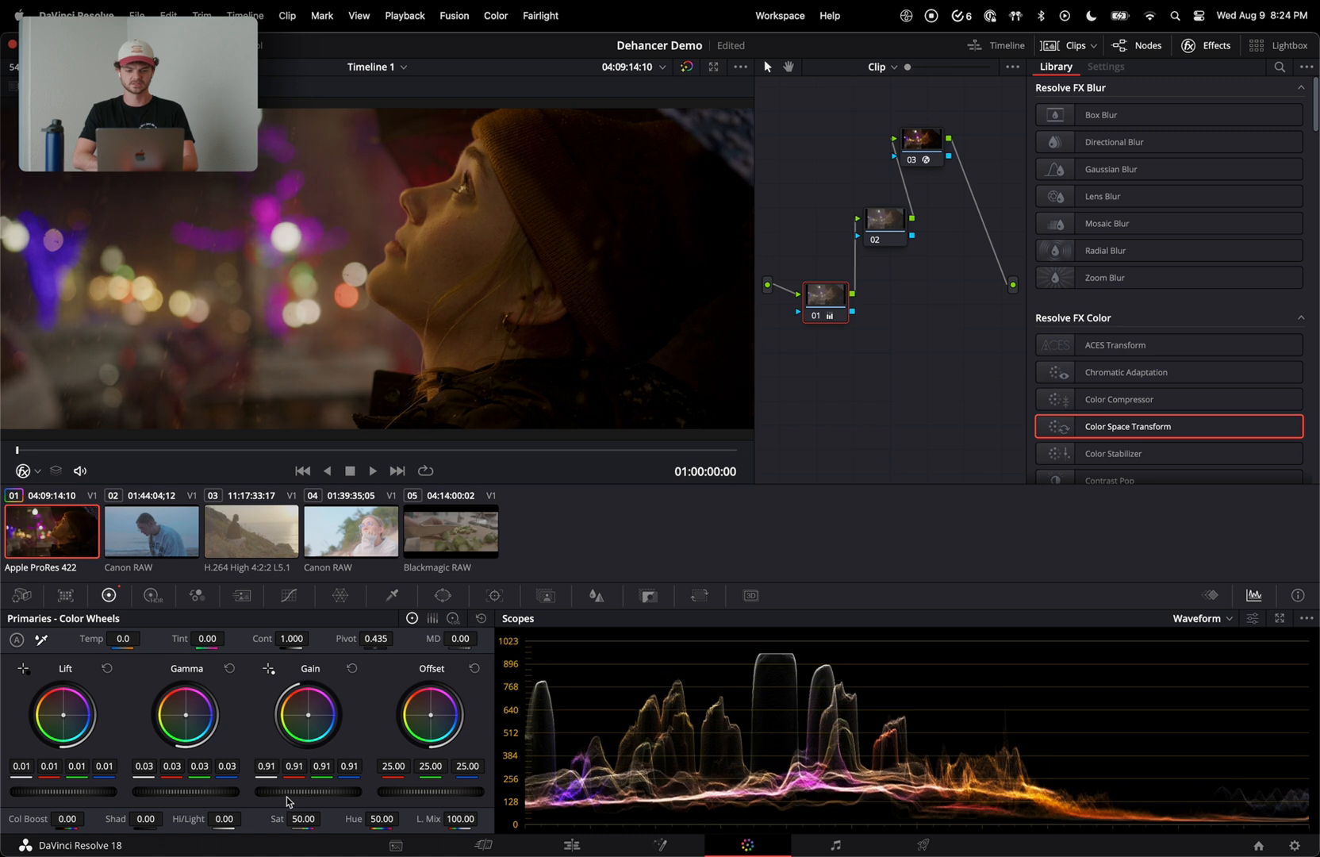
pyautogui.moveTo(197, 799); pyautogui.dragTo(208, 799)
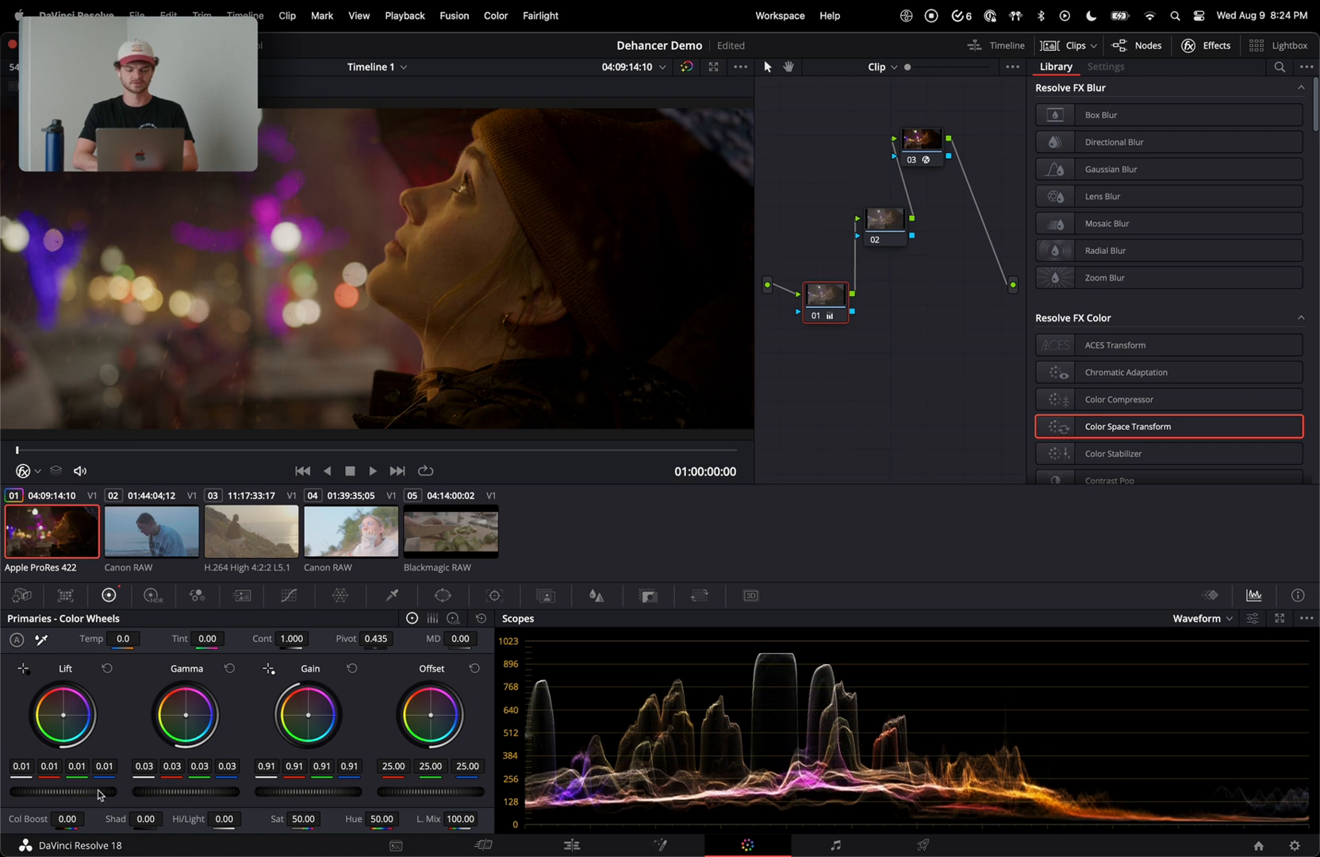
pyautogui.moveTo(100, 795); pyautogui.dragTo(90, 795)
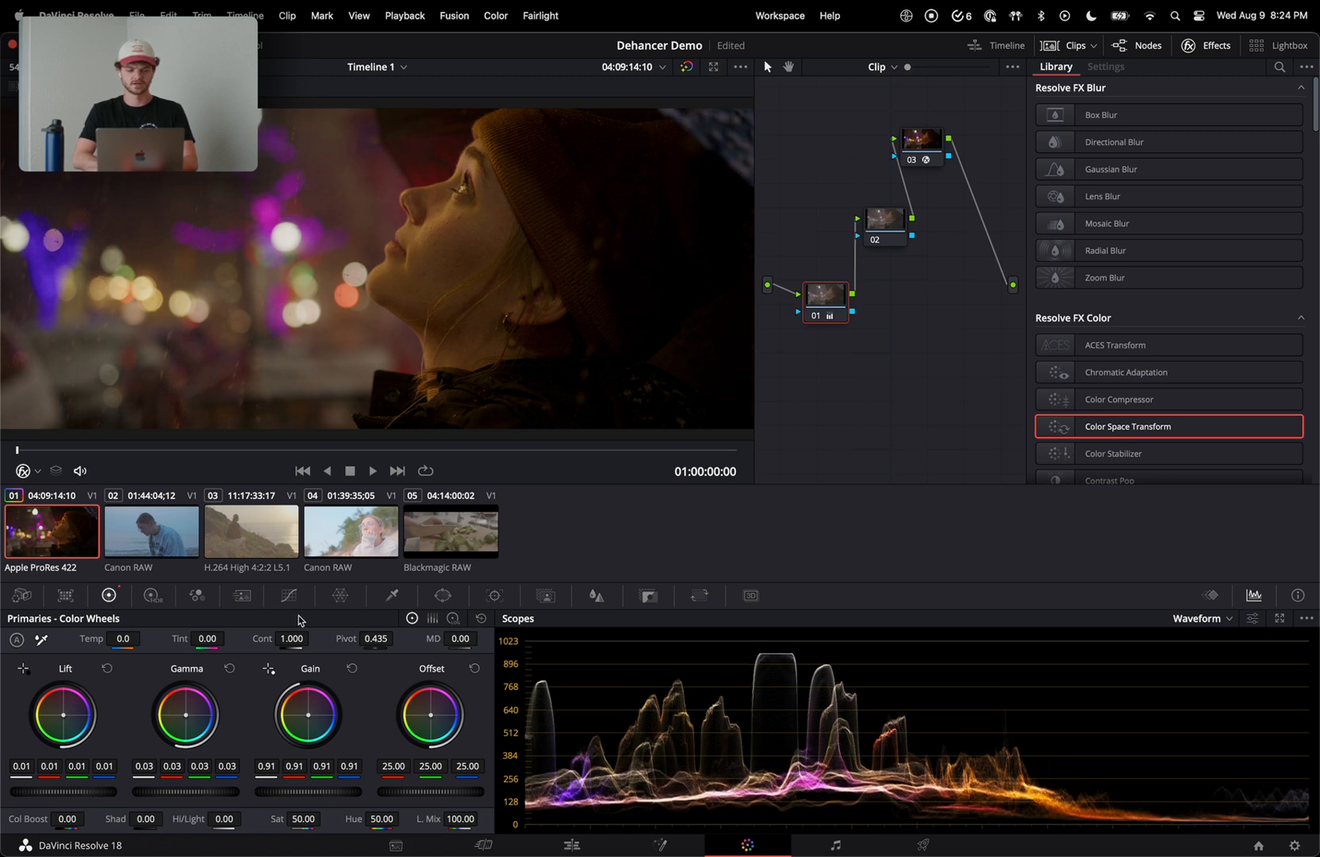
pyautogui.moveTo(294, 637); pyautogui.dragTo(295, 637)
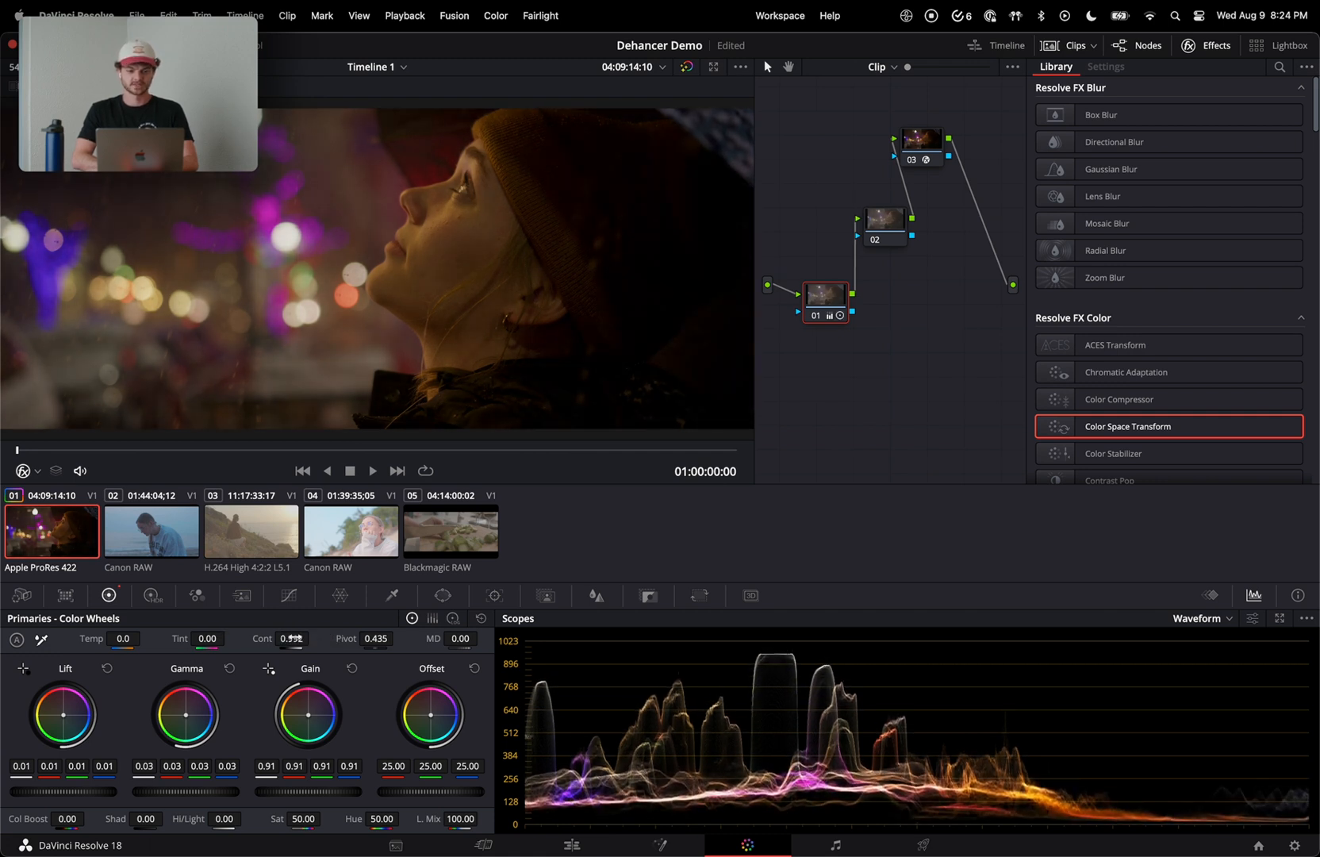
pyautogui.rightClick(826, 301)
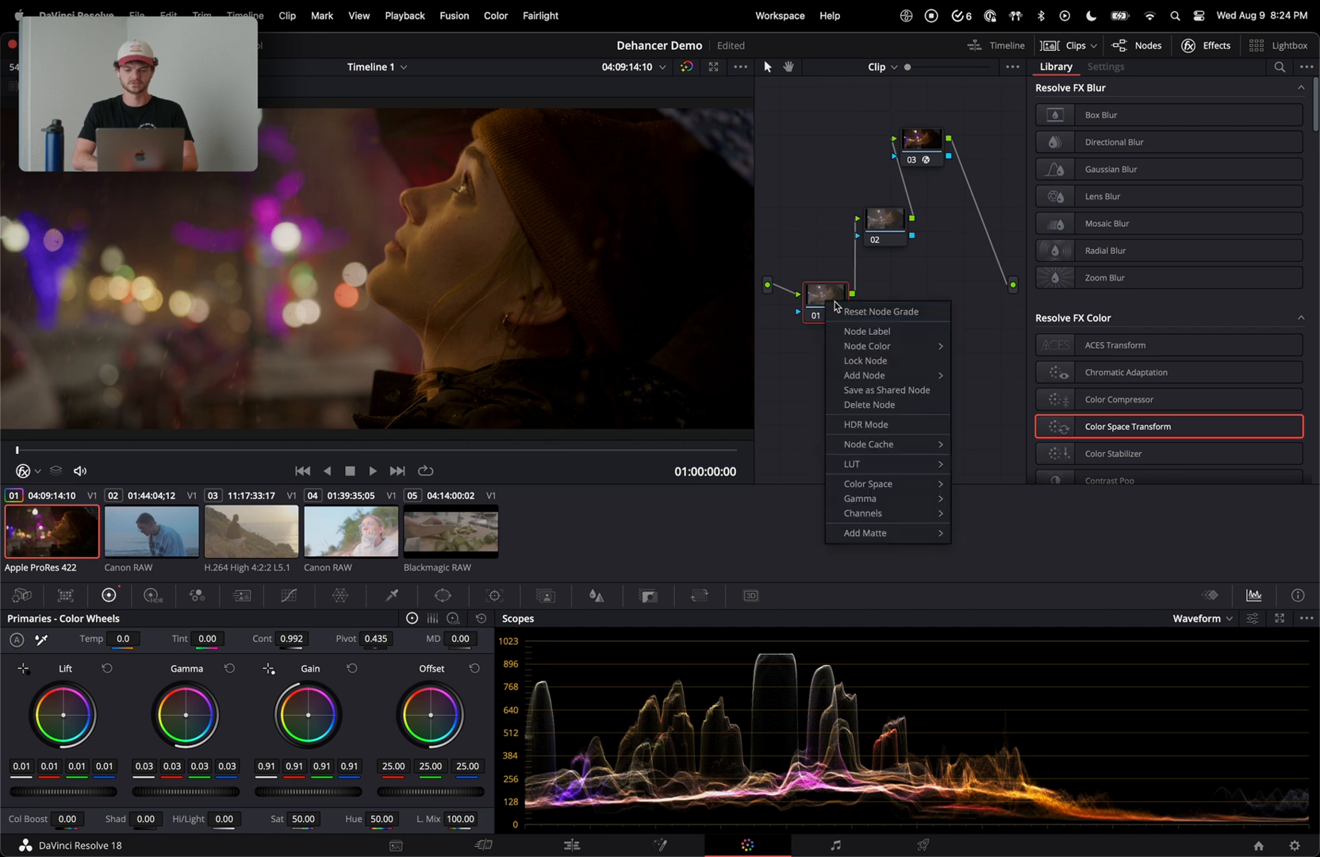
pyautogui.click(843, 312)
# - Enable editable splines for the custom curve on node 01
pyautogui.click(289, 595)
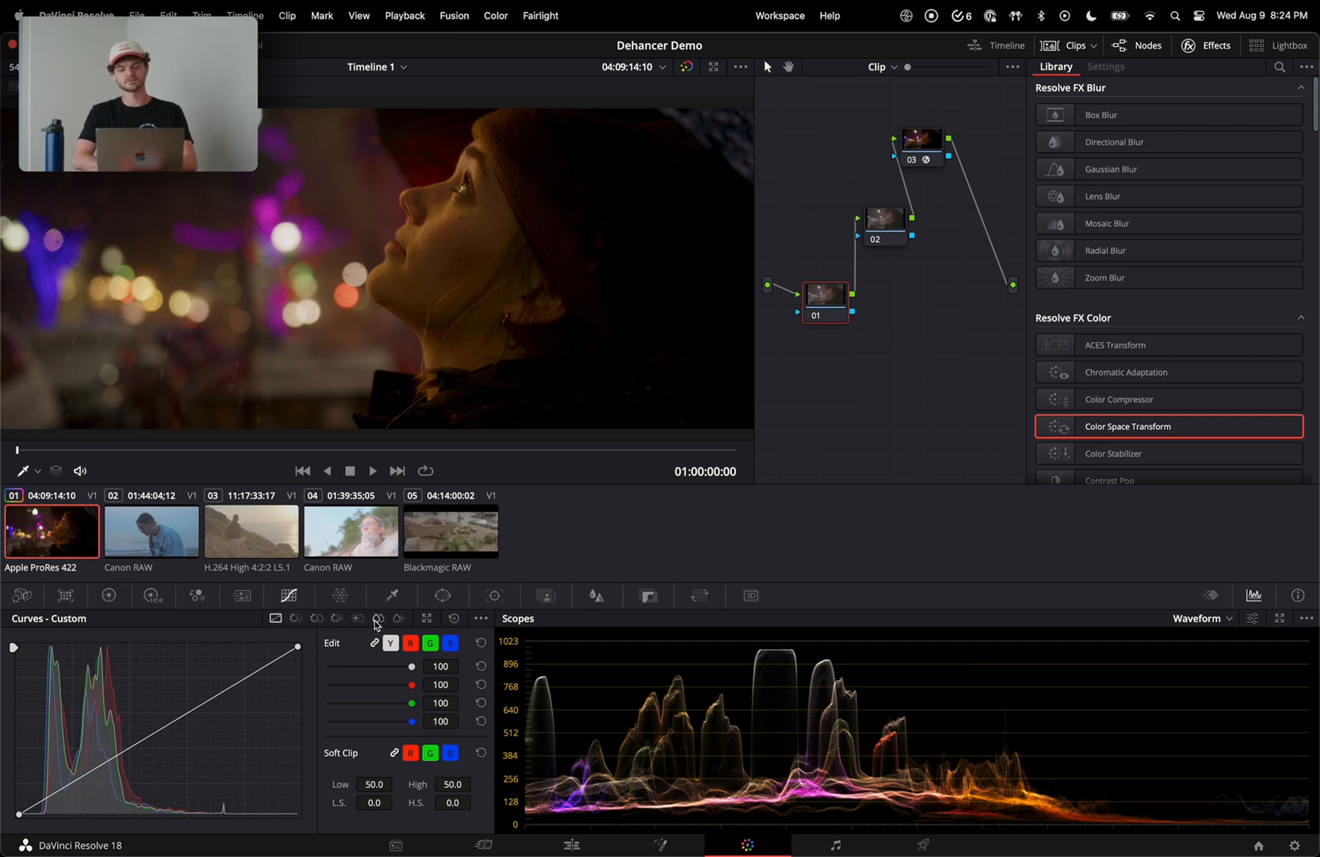
pyautogui.click(482, 620)
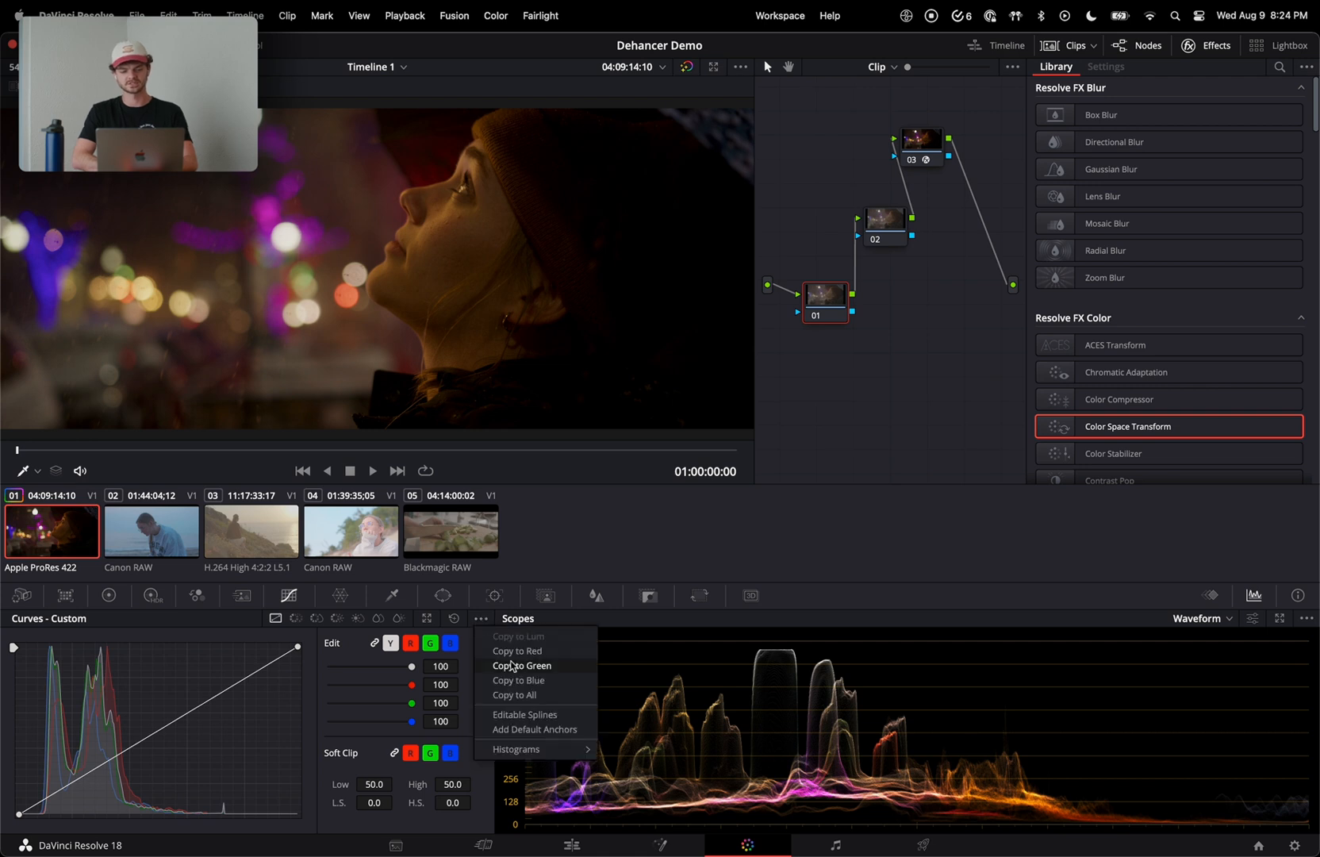
pyautogui.click(521, 713)
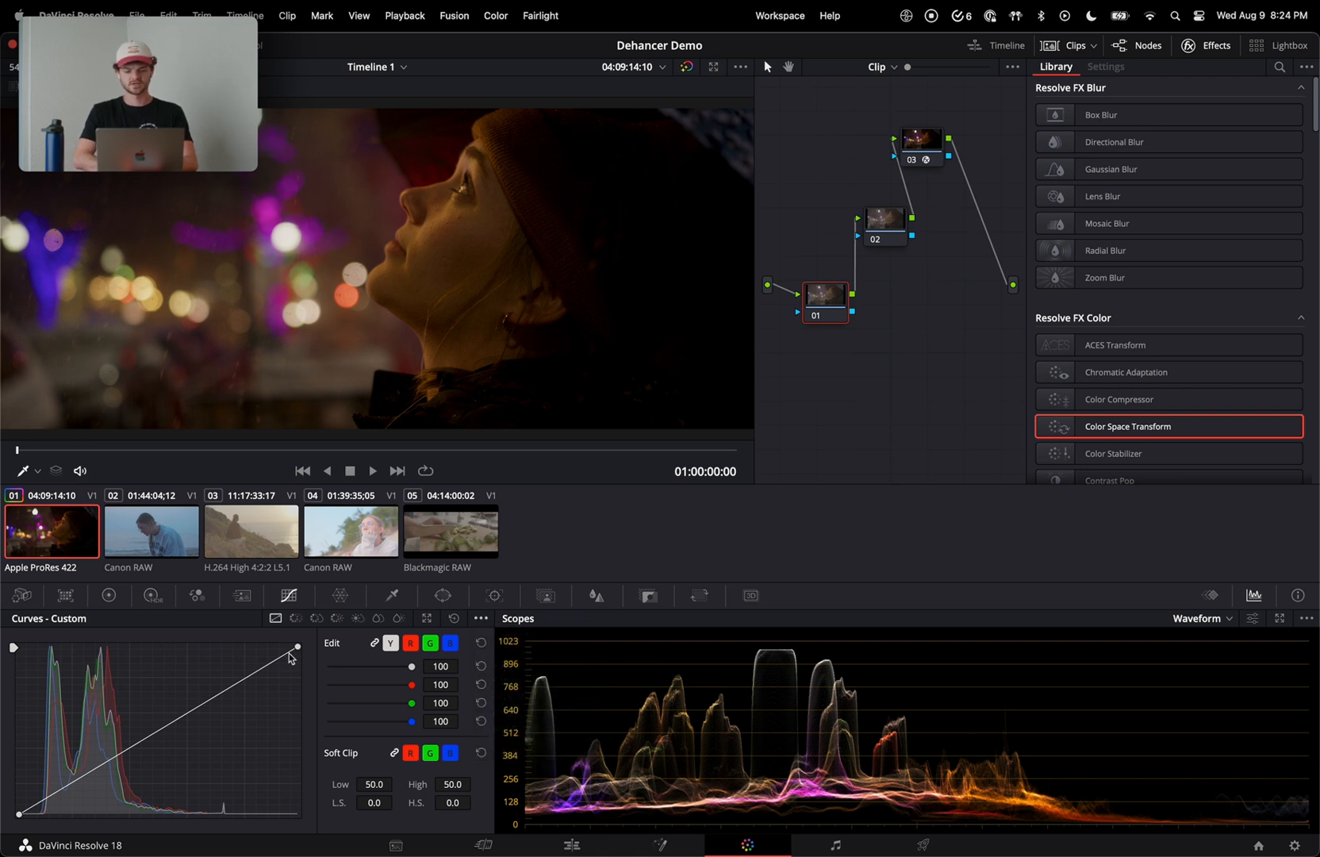
# - Lower the white point and lift the black point of node 01's custom curve slightly, and raise the highlight spline handle
pyautogui.moveTo(297, 649)
pyautogui.mouseDown()
pyautogui.moveTo(306, 672)
pyautogui.moveTo(307, 660)
pyautogui.mouseUp()
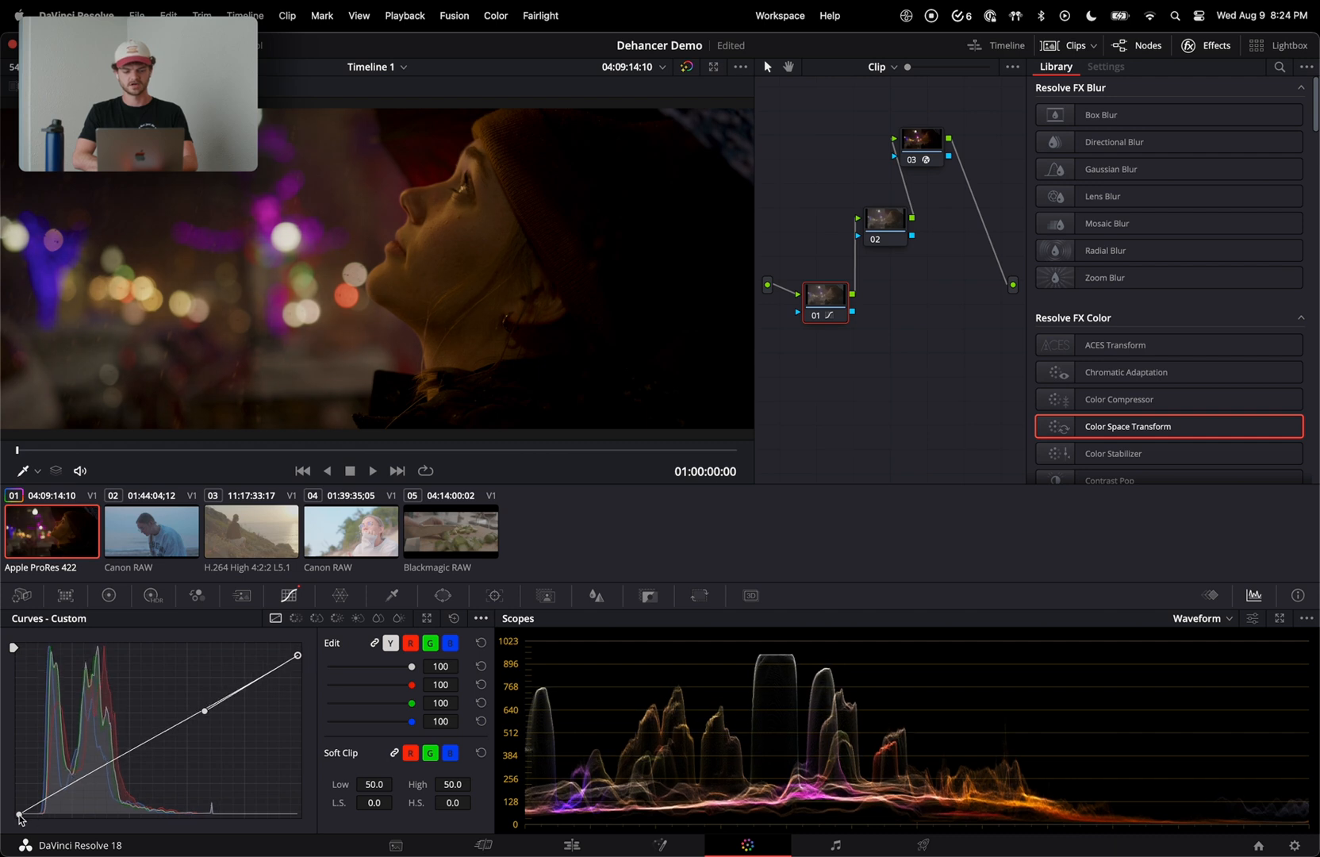
pyautogui.moveTo(18, 815); pyautogui.dragTo(19, 806)
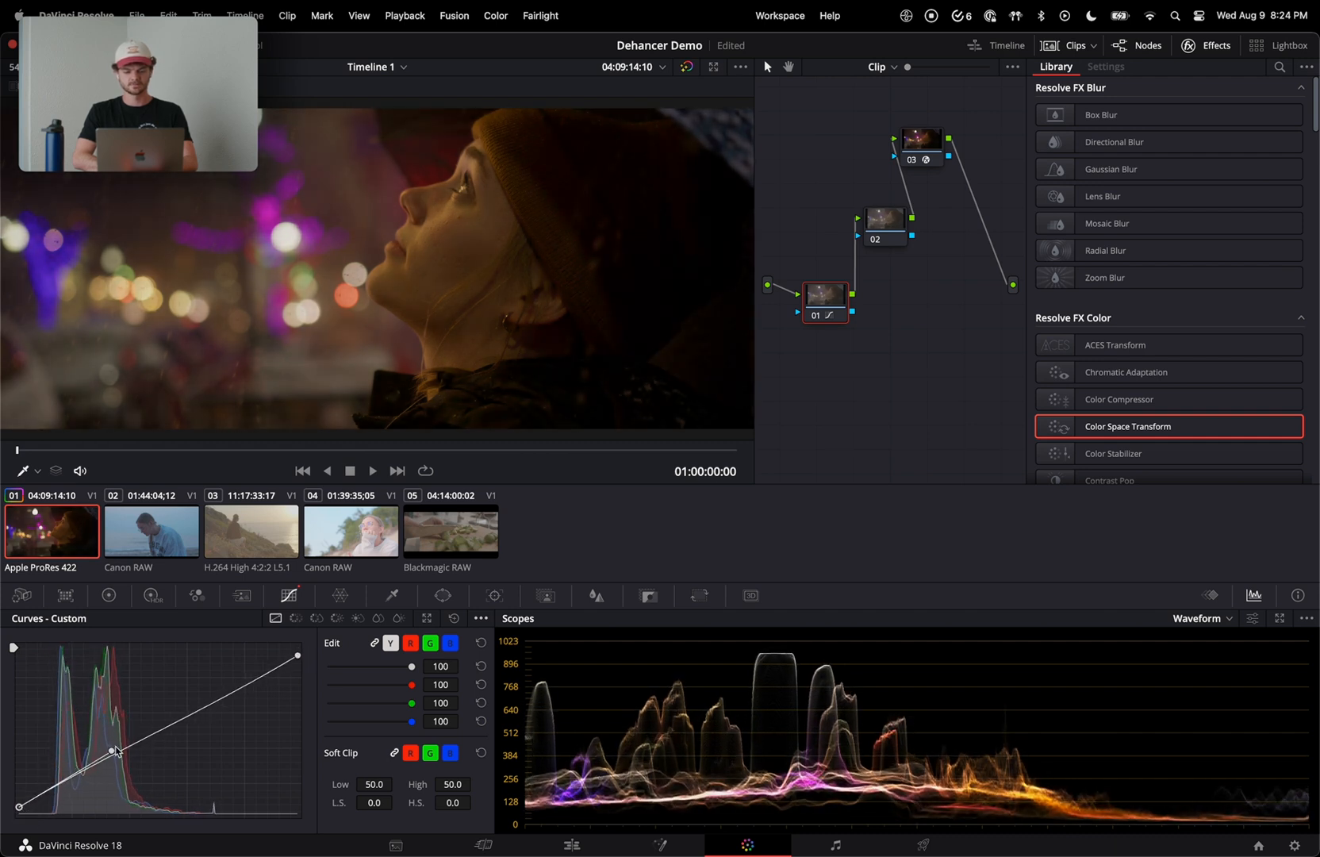
pyautogui.moveTo(116, 754); pyautogui.dragTo(199, 700)
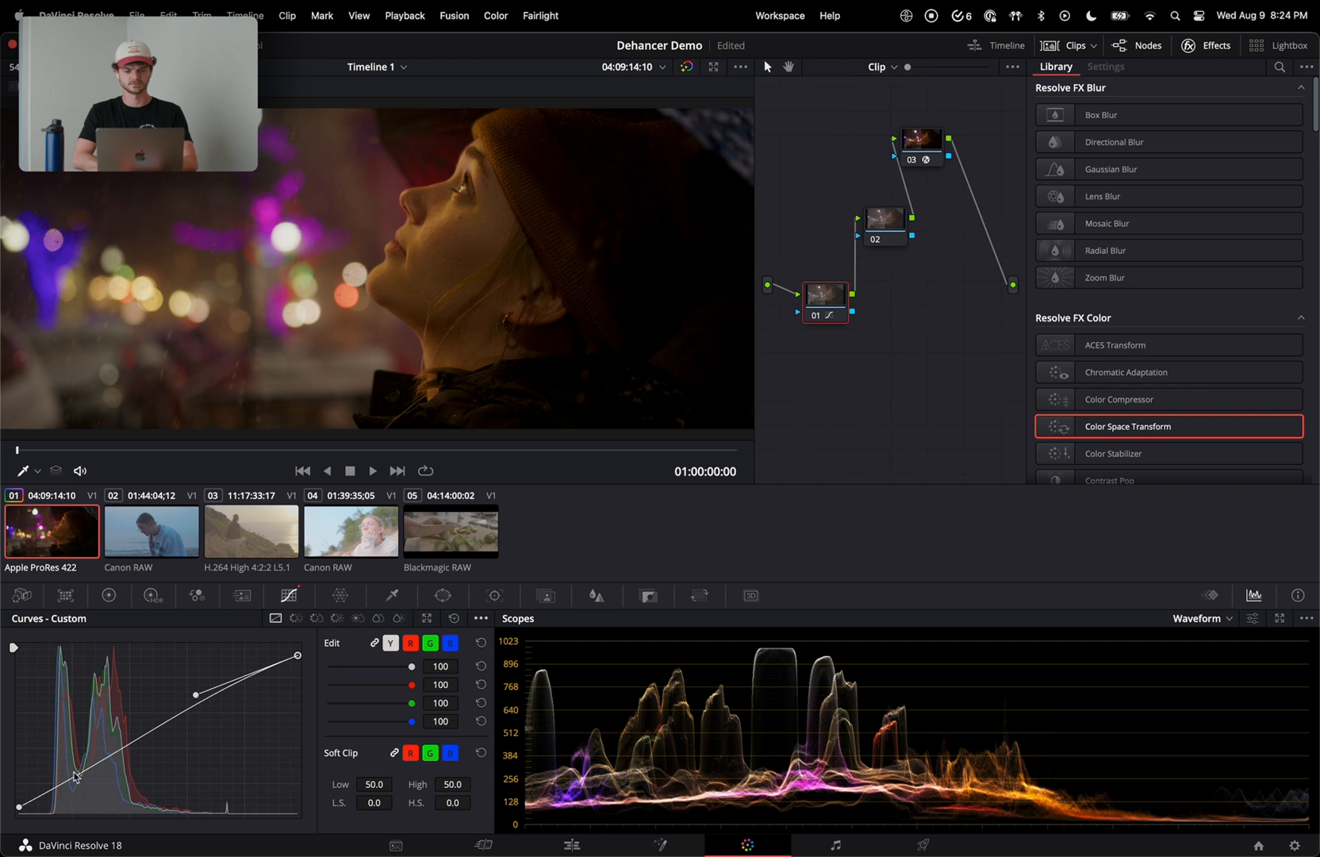
# - Raise the shadow spline handle on node 01's custom curve and fine-tune the height of the black point
pyautogui.click(19, 810)
pyautogui.moveTo(136, 748); pyautogui.dragTo(139, 742)
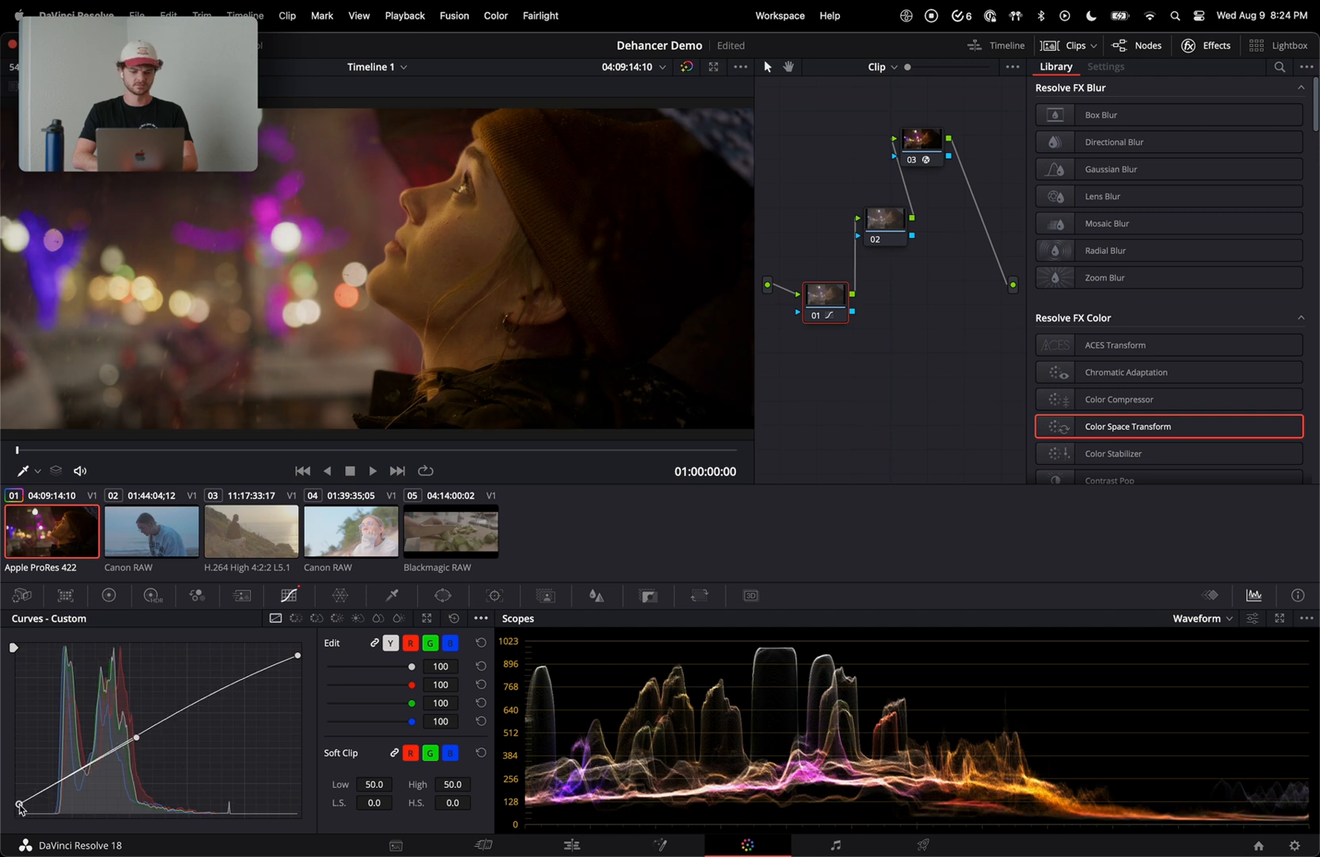
pyautogui.moveTo(20, 807); pyautogui.dragTo(19, 808)
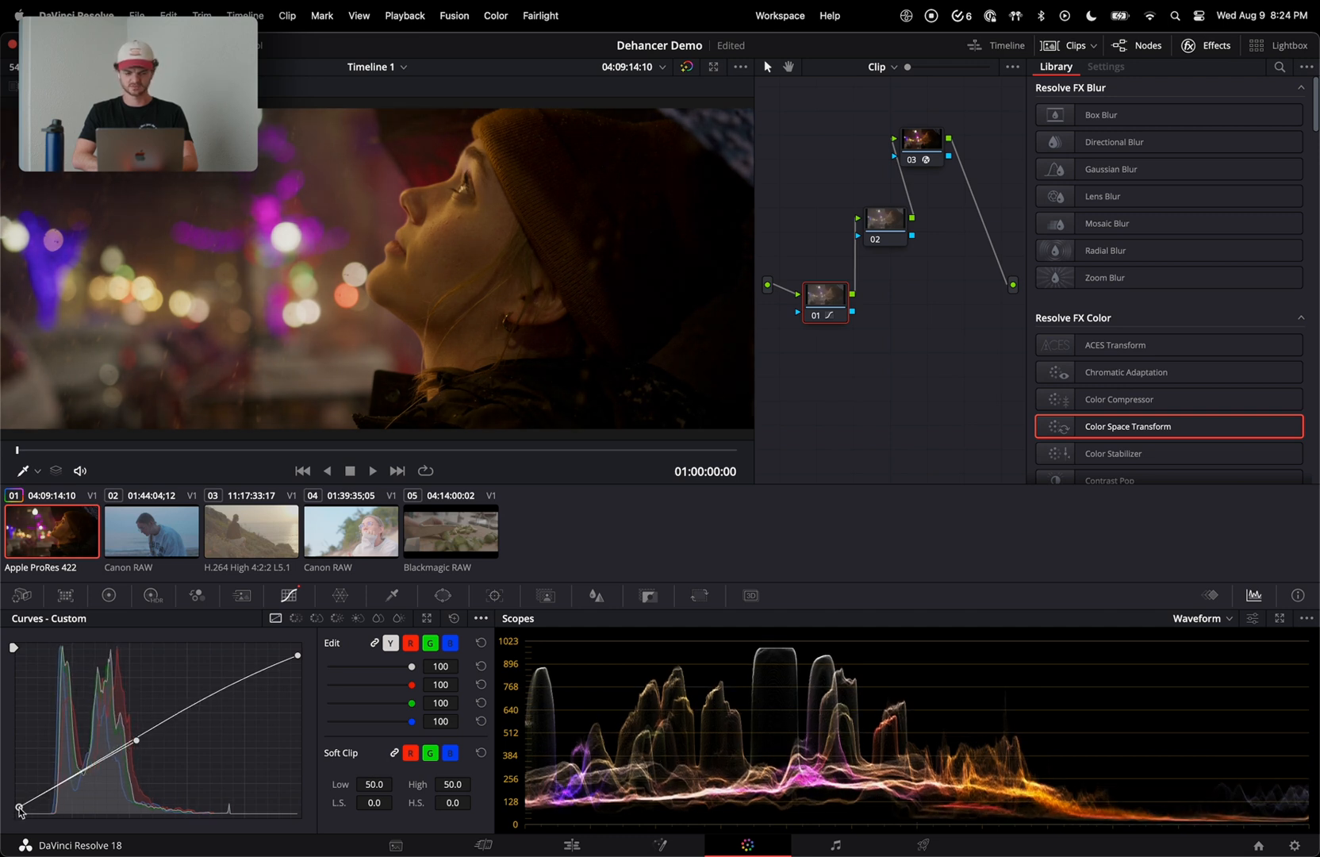
# - Soften the highlights by lowering the curve's white point further and raising its spline handle, and select node 02
pyautogui.moveTo(297, 655); pyautogui.dragTo(298, 666)
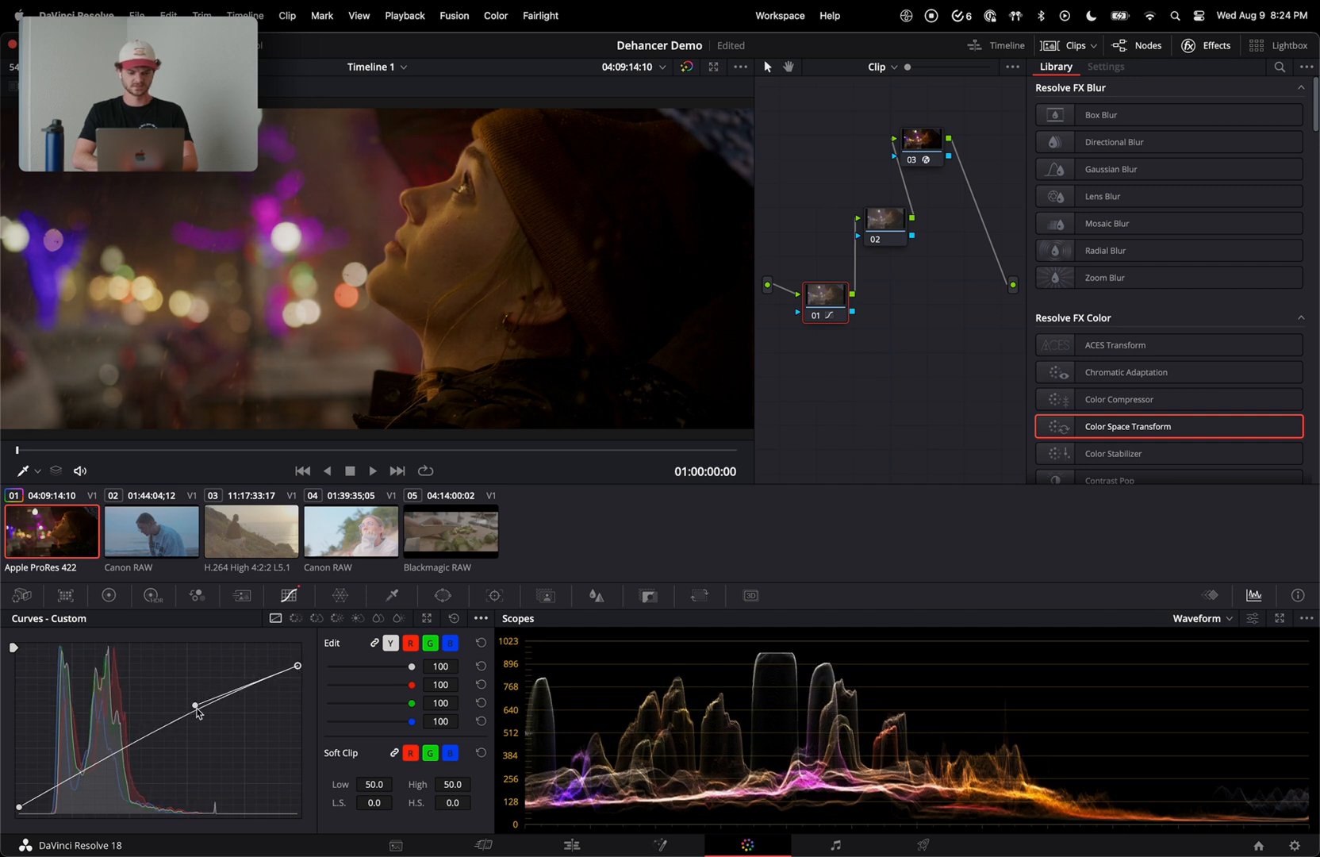
pyautogui.moveTo(196, 711); pyautogui.dragTo(193, 700)
pyautogui.click(890, 222)
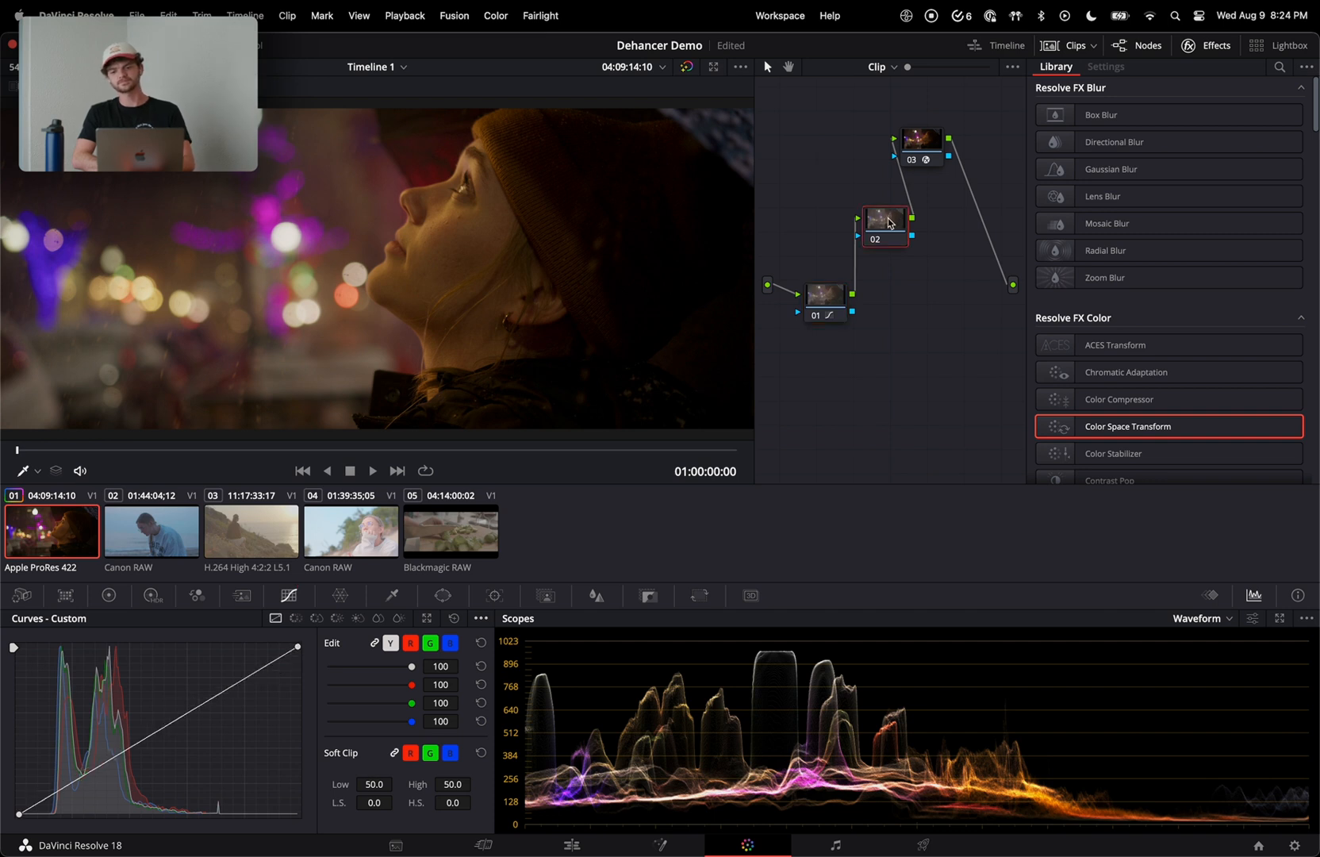
# - Shift nodes 01 and 02 slightly in the node graph and leave node 02 selected
pyautogui.click(831, 295)
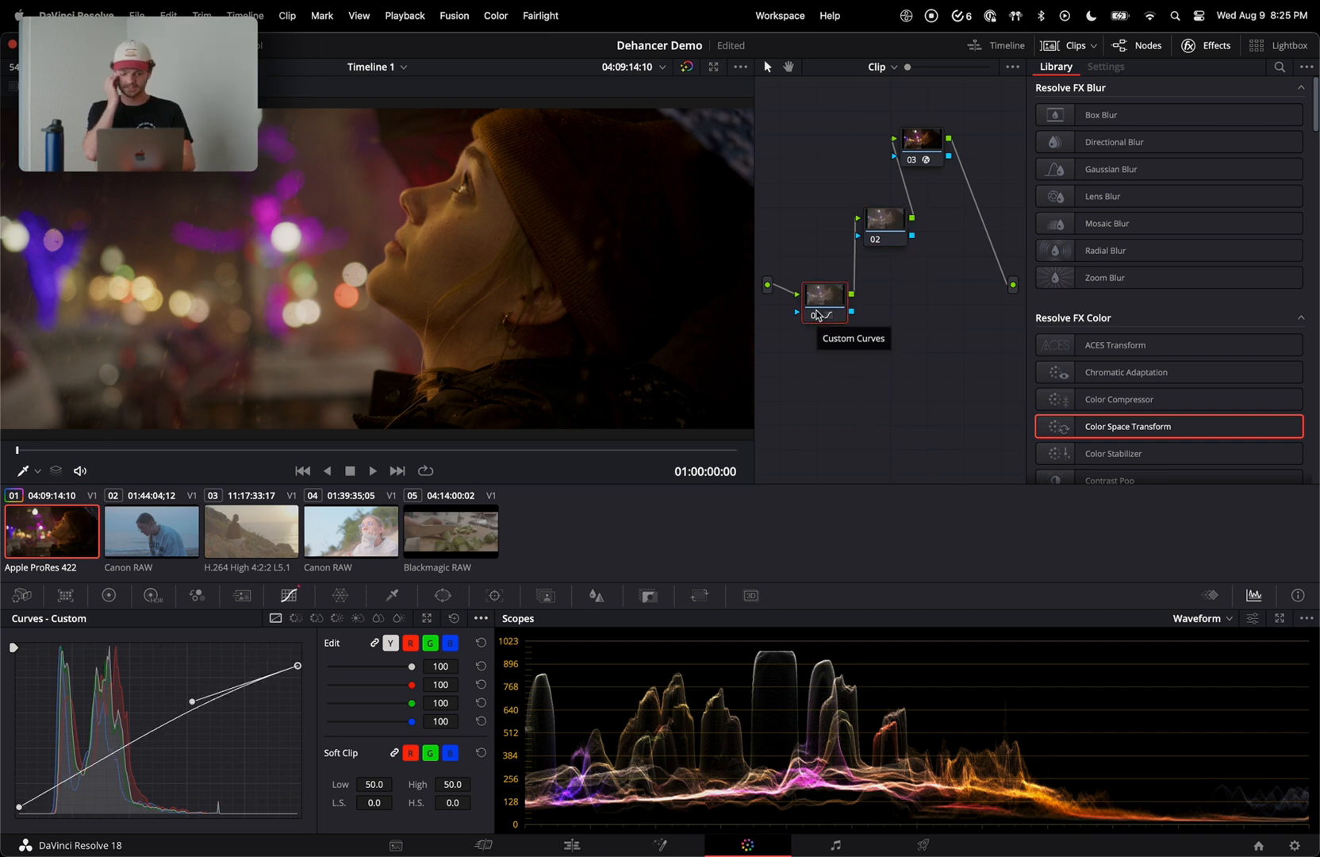
pyautogui.moveTo(829, 294); pyautogui.dragTo(828, 305)
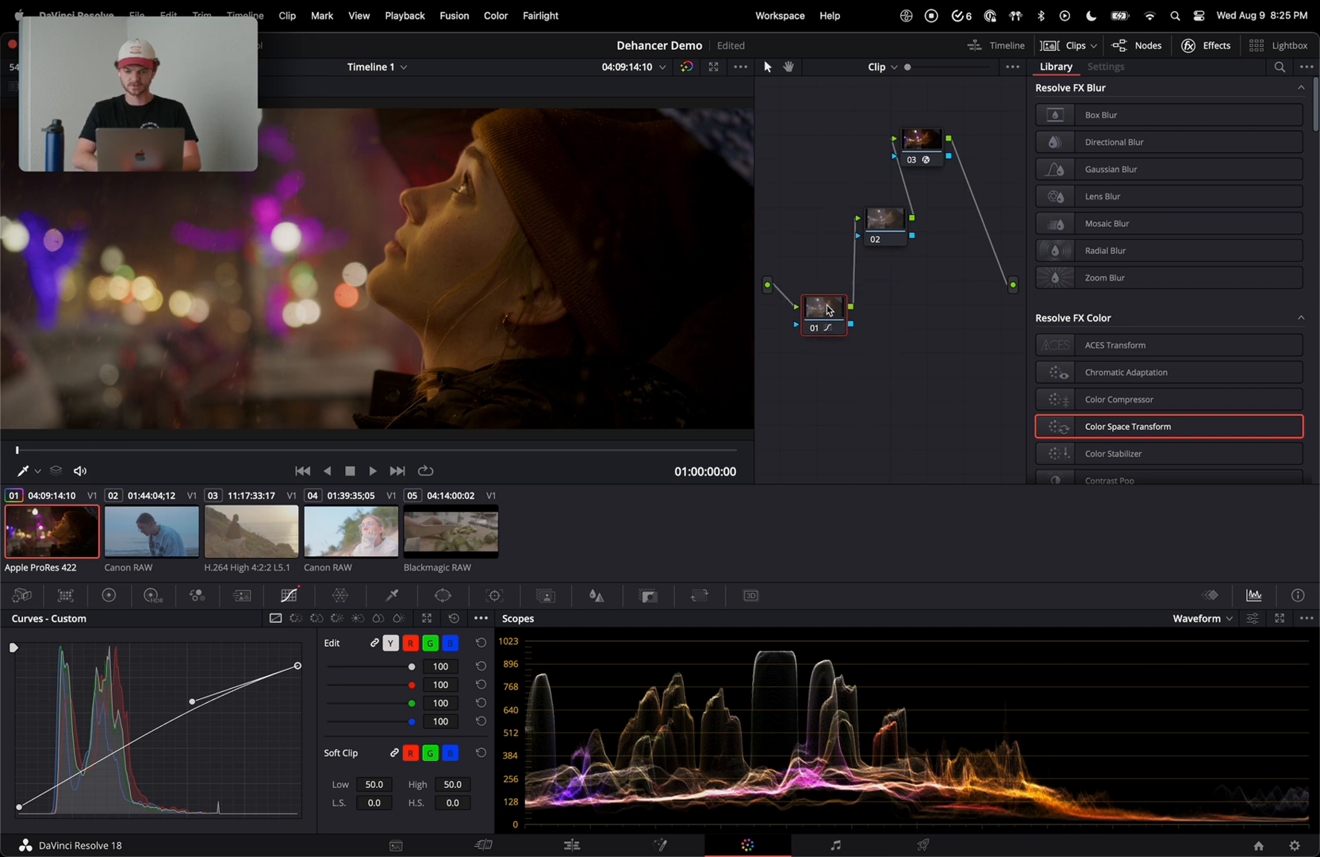
pyautogui.moveTo(880, 226); pyautogui.dragTo(863, 227)
pyautogui.moveTo(825, 309); pyautogui.dragTo(819, 315)
pyautogui.click(869, 225)
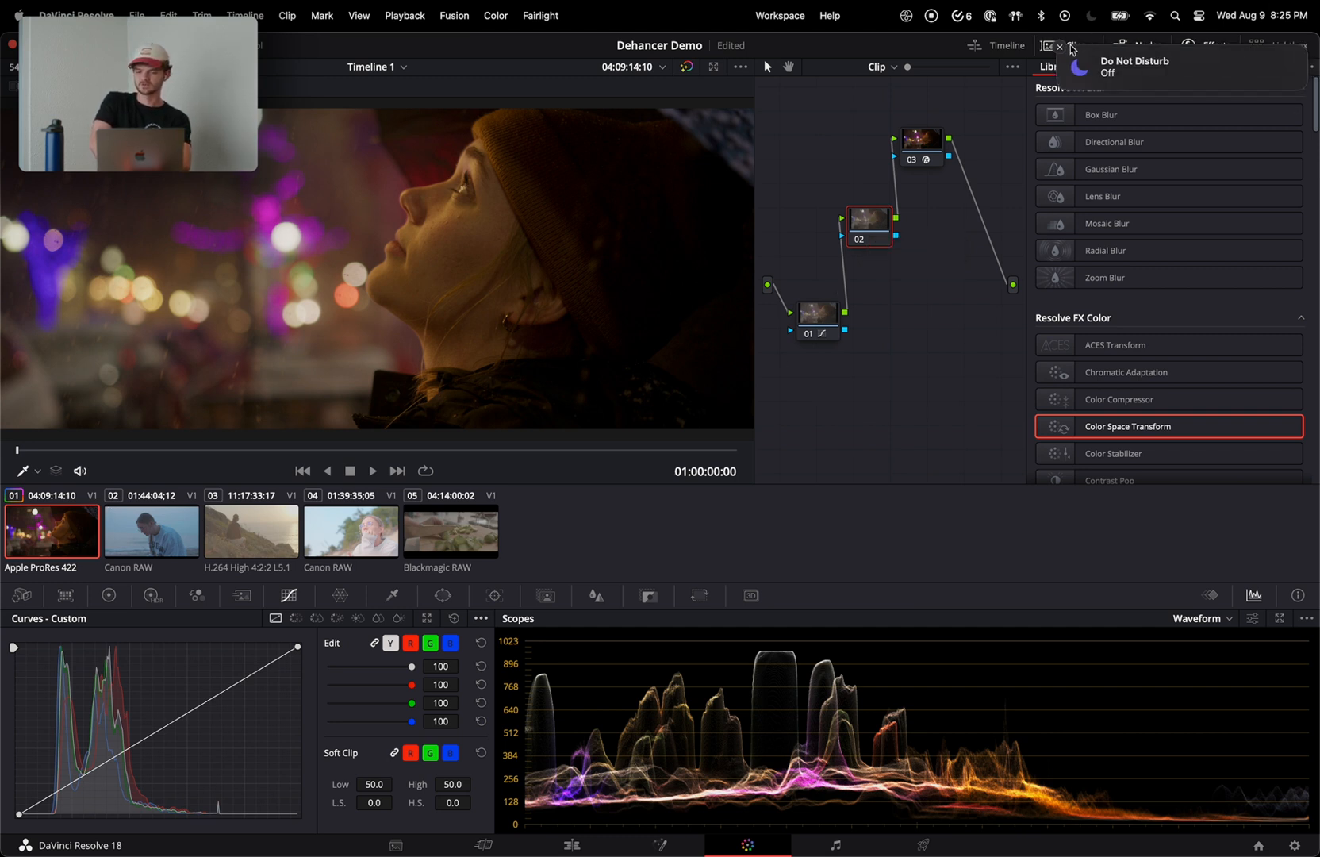
pyautogui.click(1060, 48)
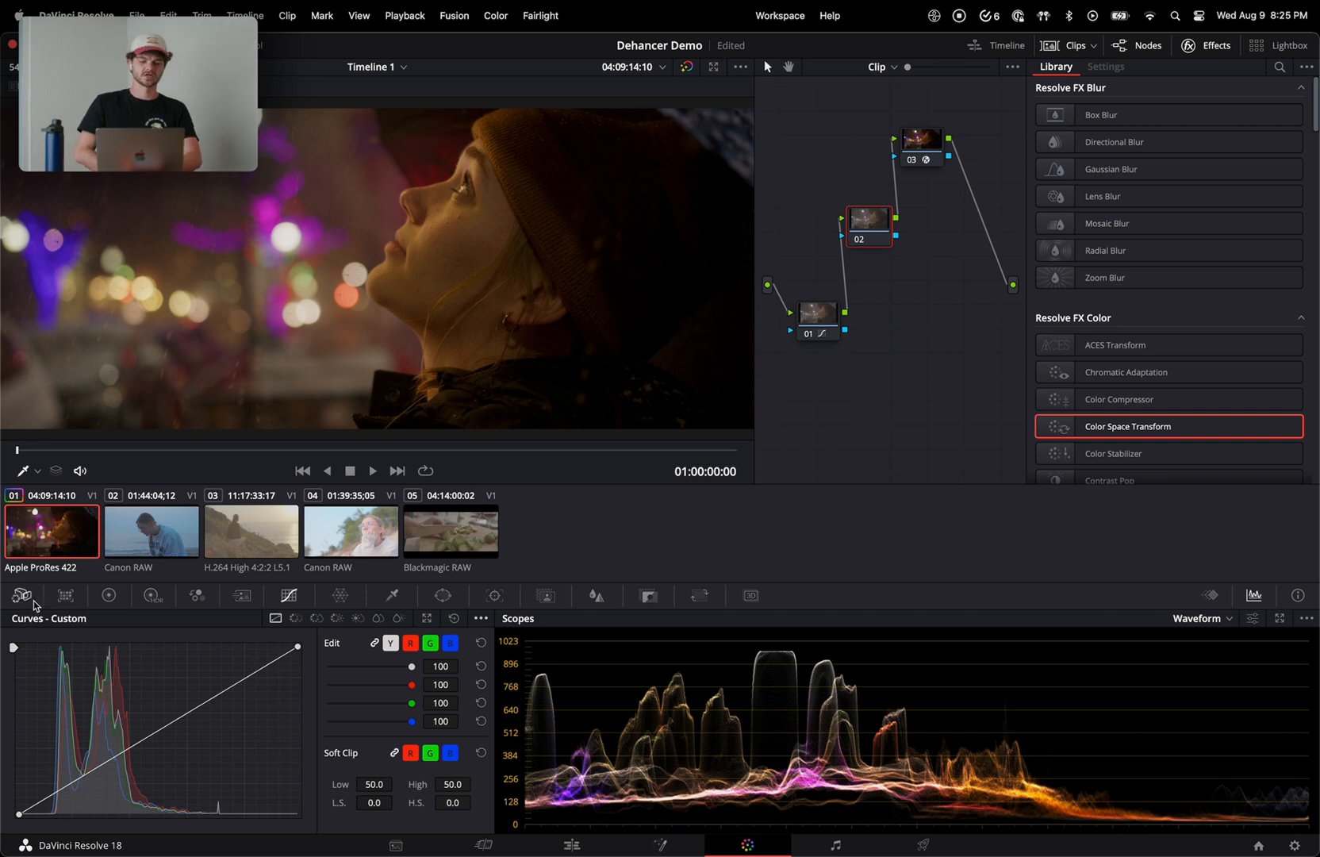
# - Cool node 02 by setting its primaries Temp to -360.0, and switch the node off and on to compare
pyautogui.click(107, 596)
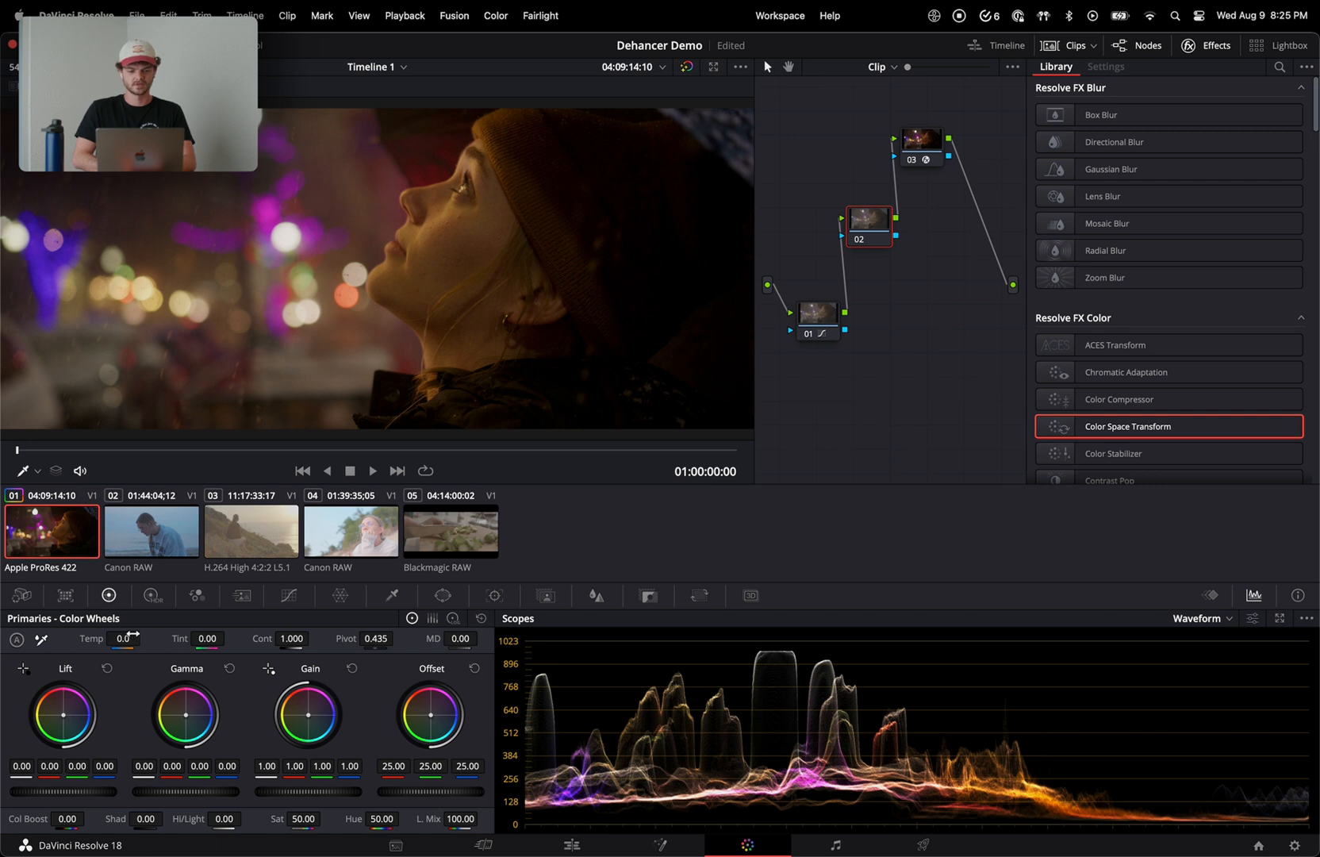
pyautogui.moveTo(124, 639); pyautogui.dragTo(100, 639)
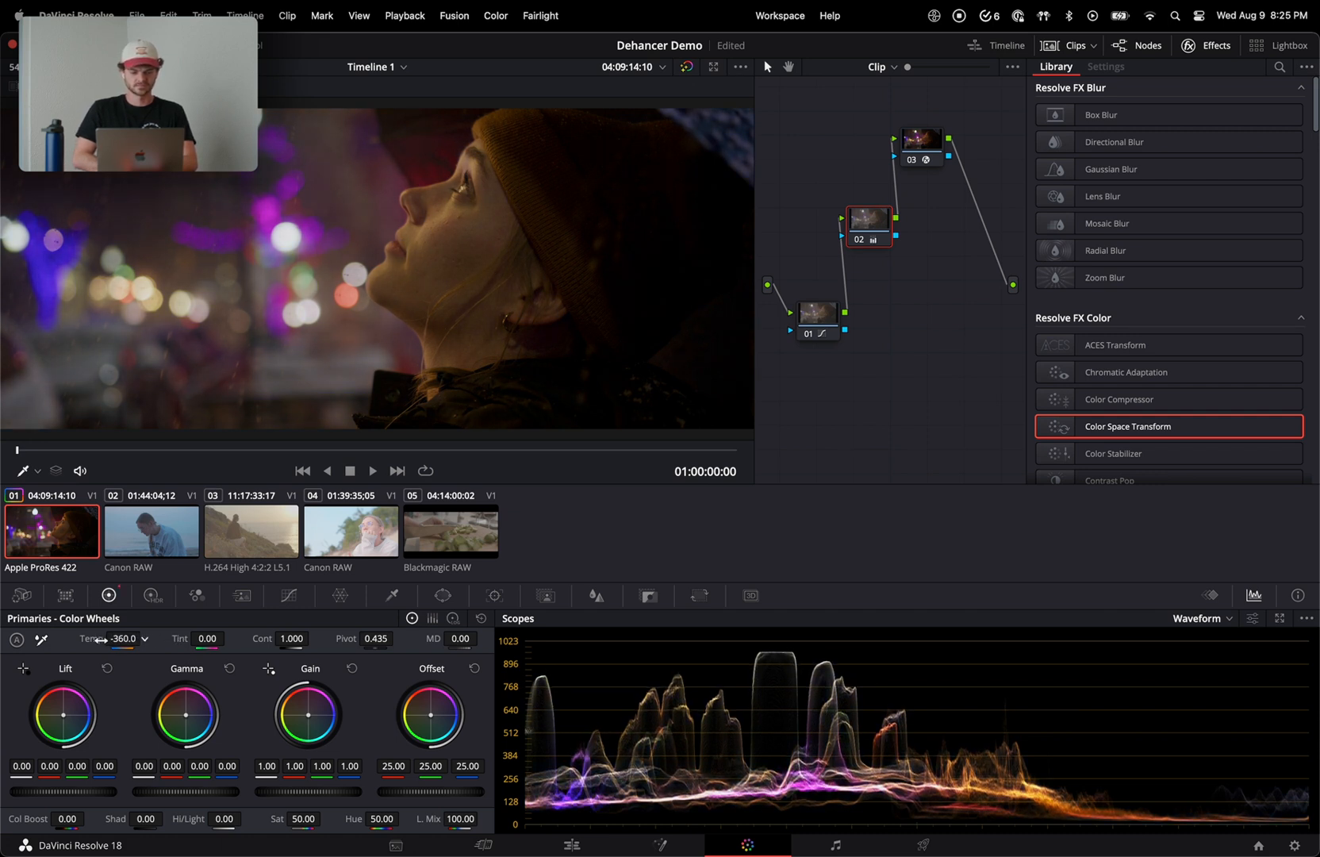
pyautogui.click(860, 242)
pyautogui.click(860, 242)
pyautogui.click(860, 242)
pyautogui.click(860, 242)
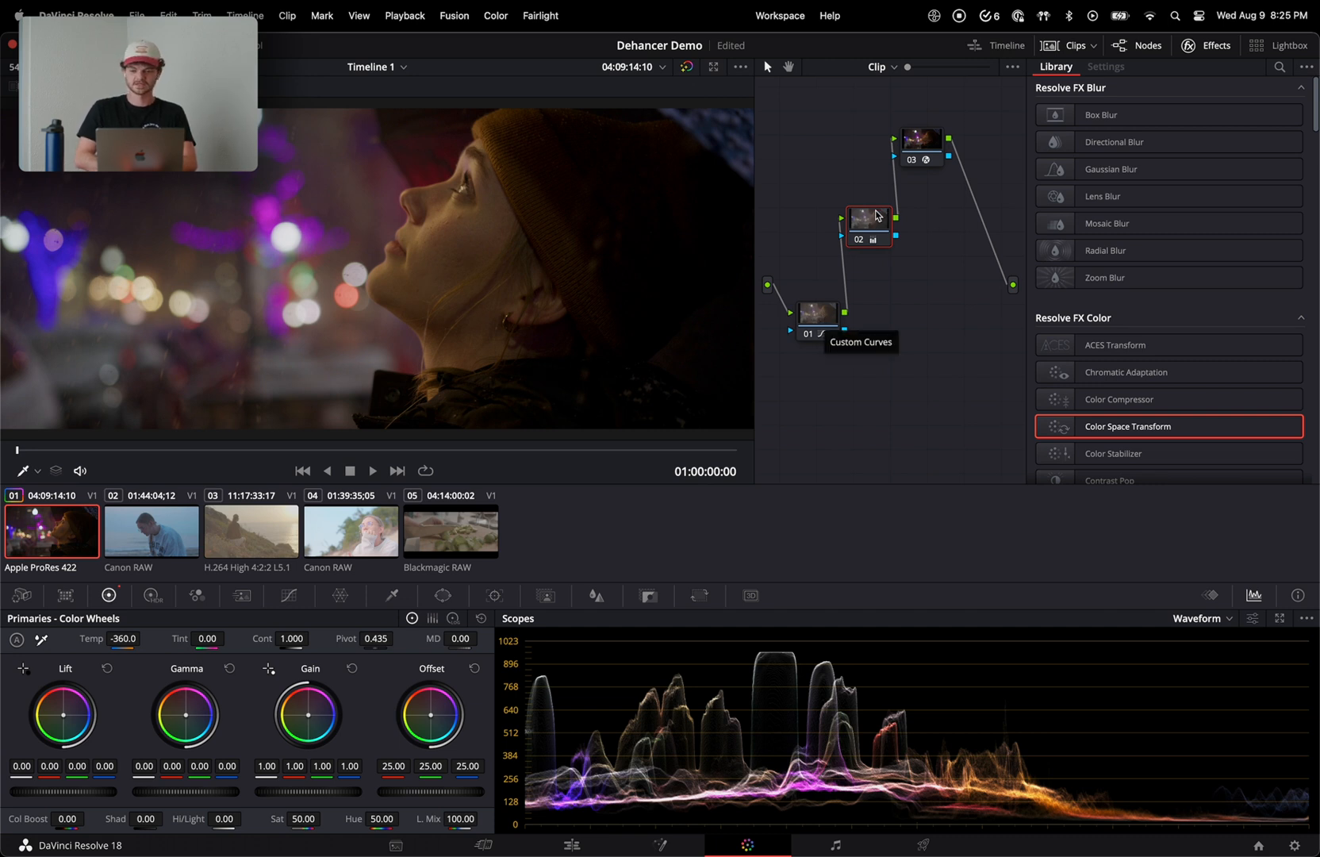
# - Rearrange nodes 01, 02 and 03 in the node graph to make room for another node after node 03
pyautogui.moveTo(871, 230); pyautogui.dragTo(876, 225)
pyautogui.moveTo(913, 155); pyautogui.dragTo(929, 135)
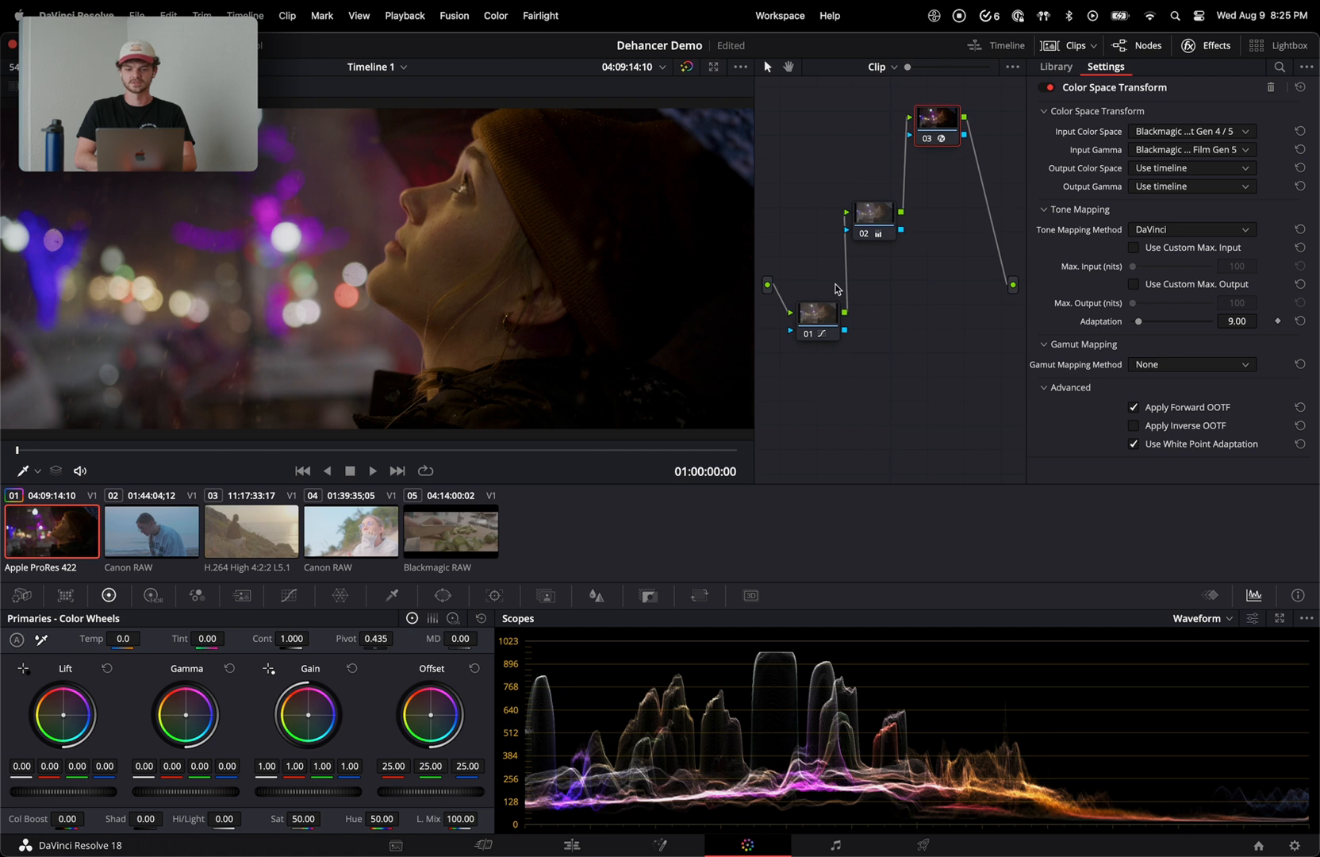
pyautogui.moveTo(821, 312); pyautogui.dragTo(812, 345)
pyautogui.moveTo(877, 211); pyautogui.dragTo(859, 252)
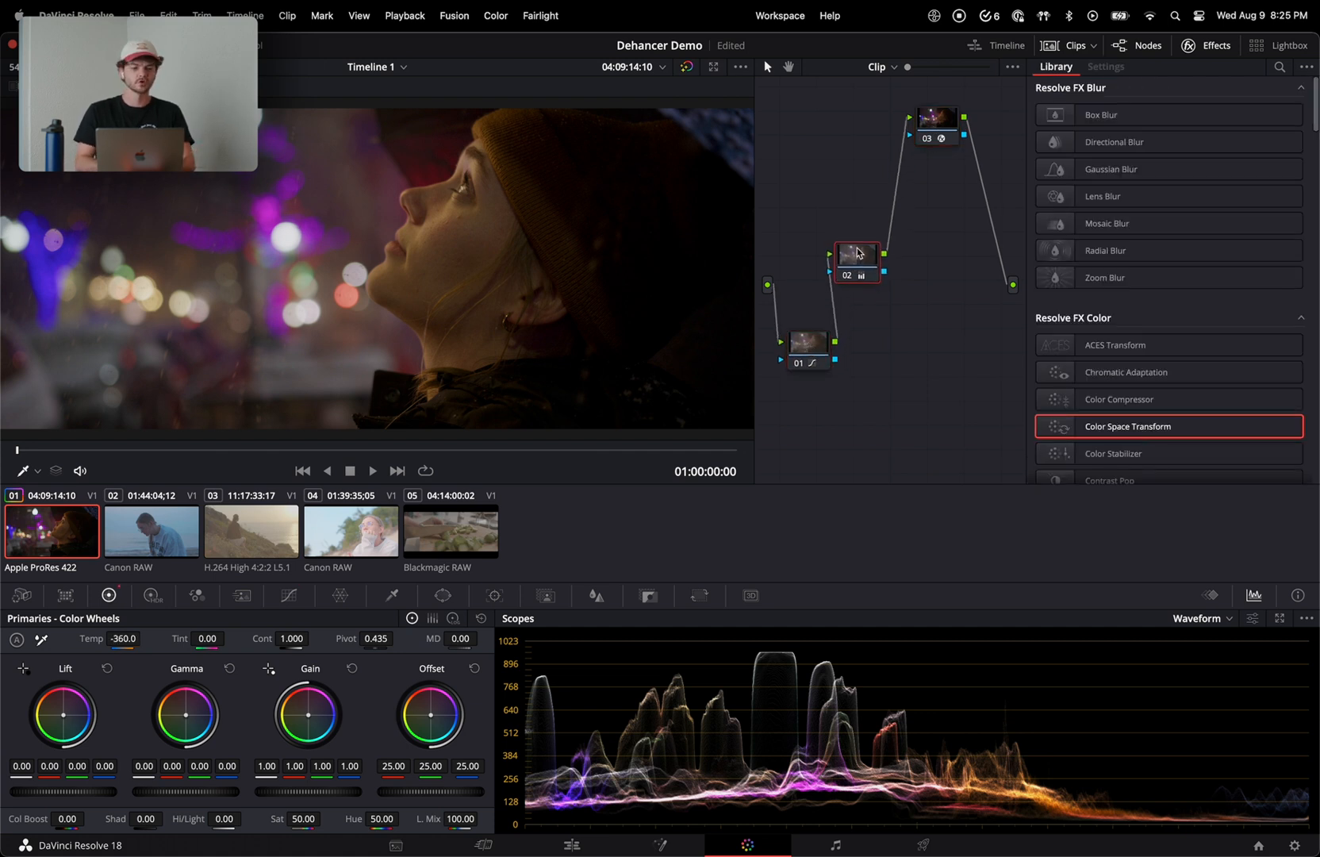
pyautogui.moveTo(937, 118); pyautogui.dragTo(882, 165)
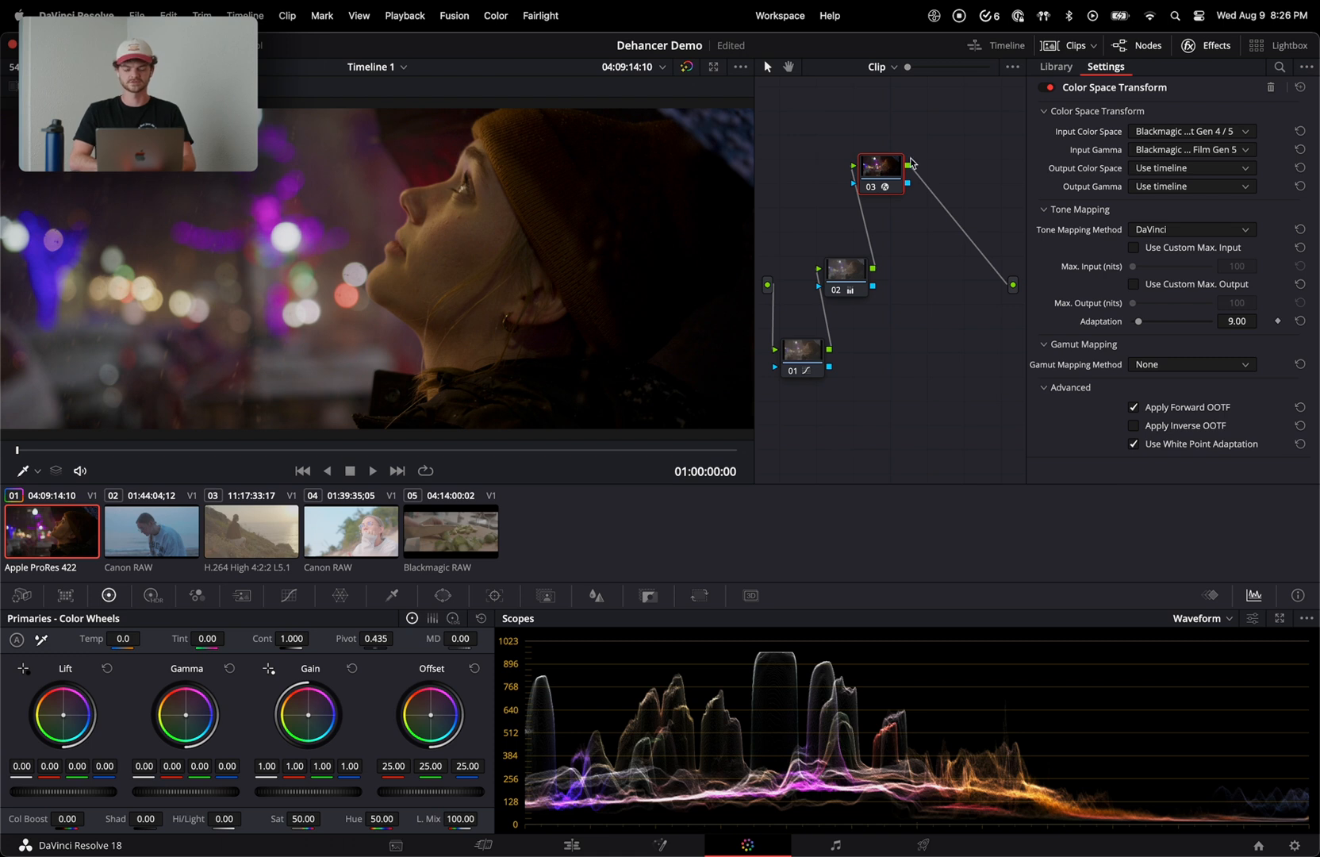
# - Add a serial node after node 03, place it lower in the graph and apply the Dehancer Pro 6.2.0 effect to it
pyautogui.hotkey('alt', 's')
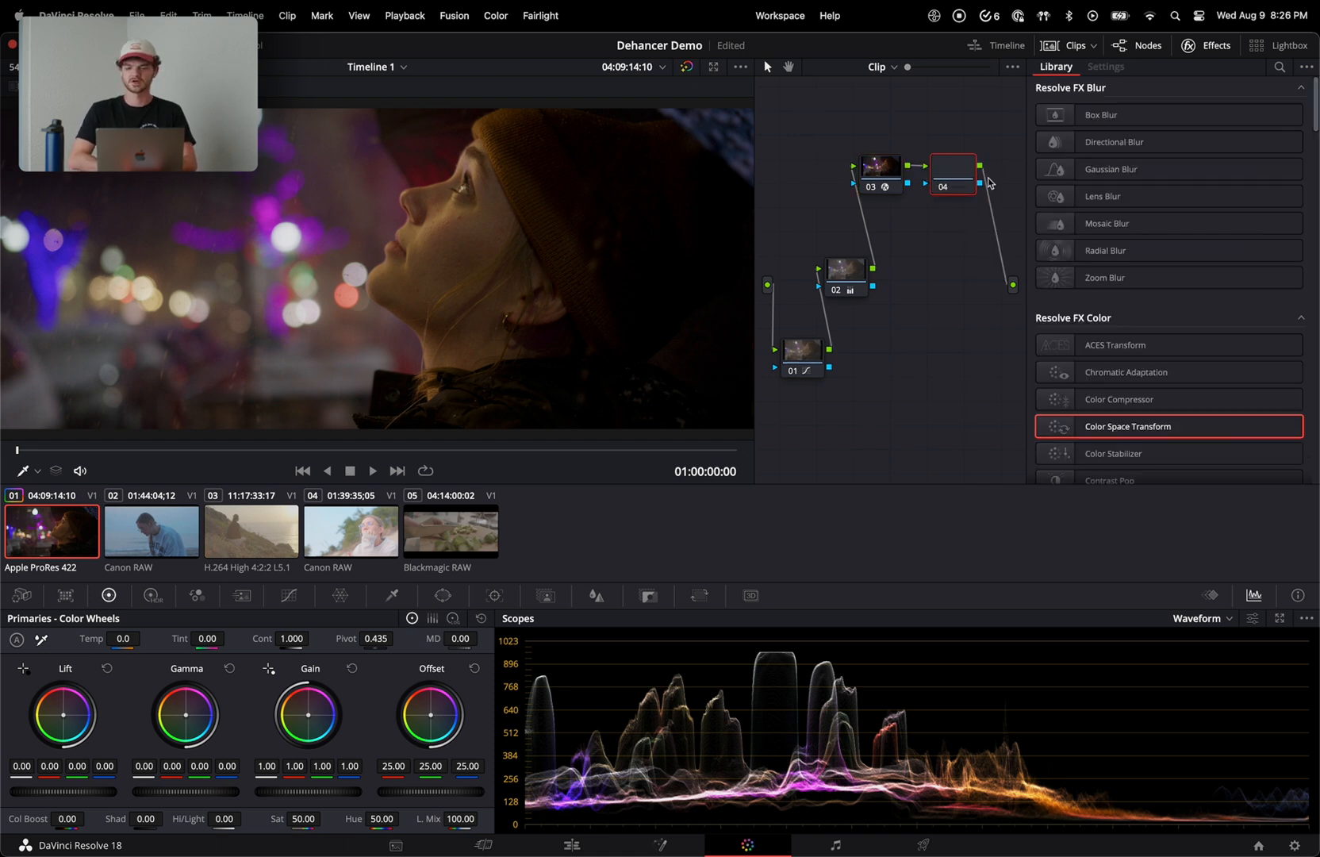
pyautogui.moveTo(957, 176); pyautogui.dragTo(956, 287)
pyautogui.scroll(-20, 1076, 299)
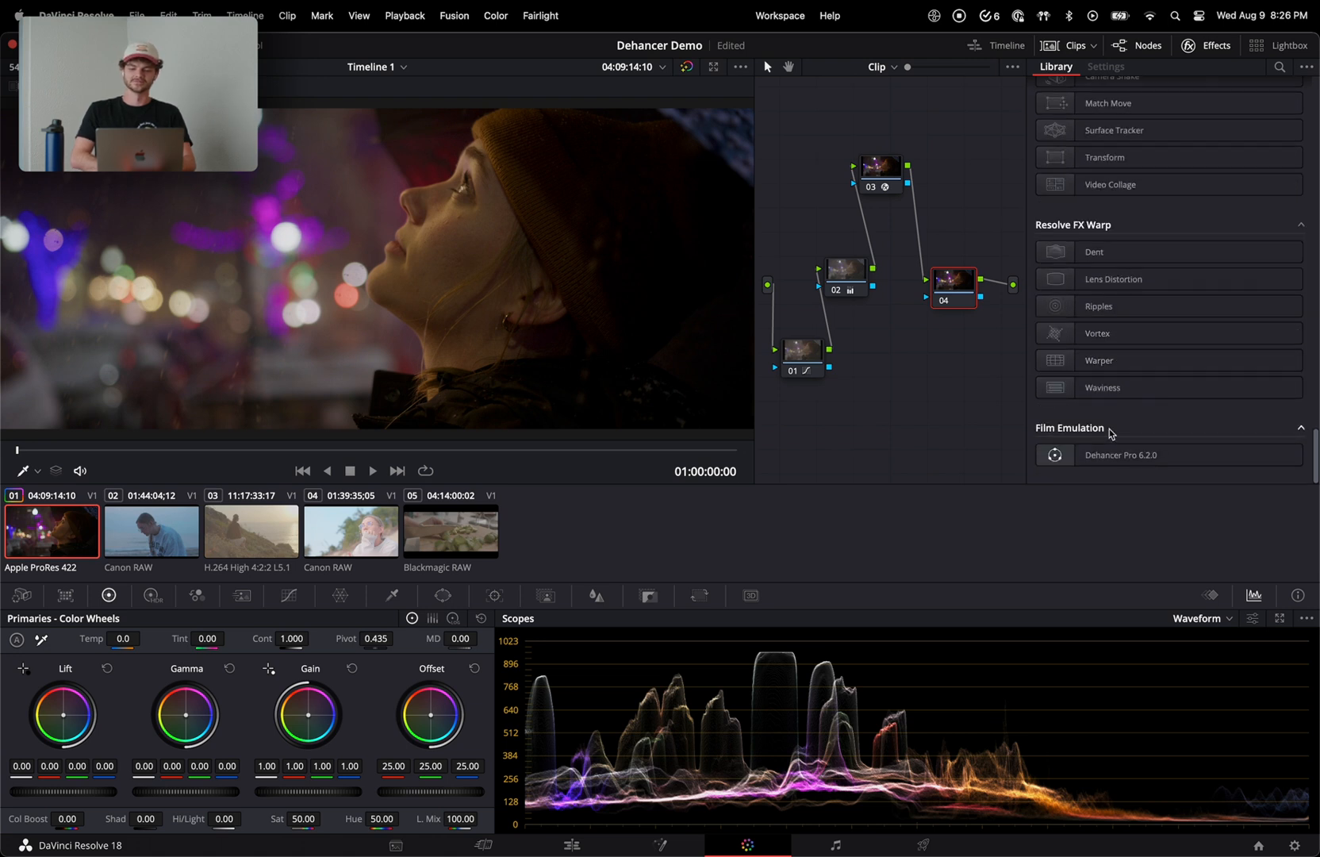
pyautogui.click(1110, 456)
pyautogui.moveTo(1119, 452); pyautogui.dragTo(958, 291)
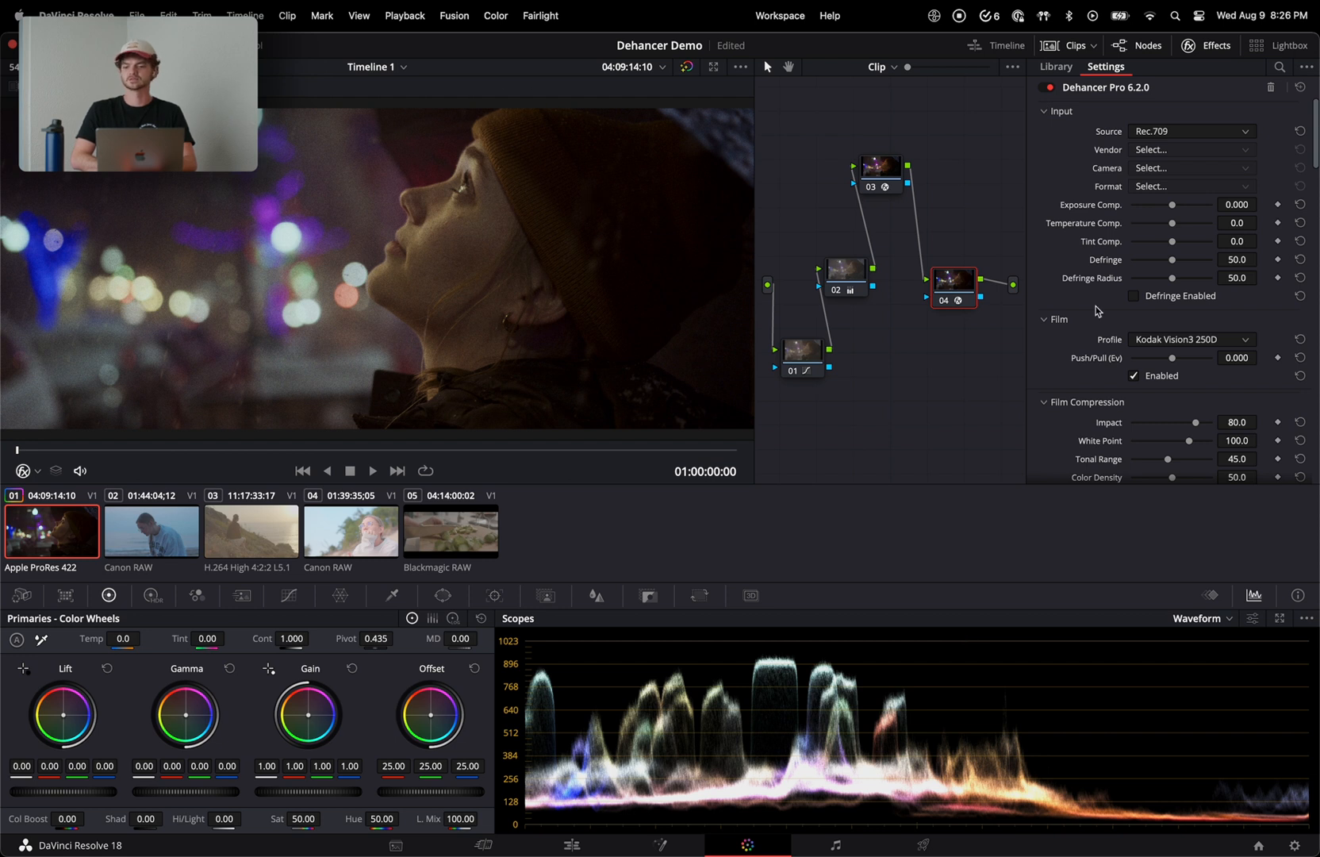
# - Disable Film Grain in the Dehancer Pro settings of node 04
pyautogui.scroll(-15, 1097, 310)
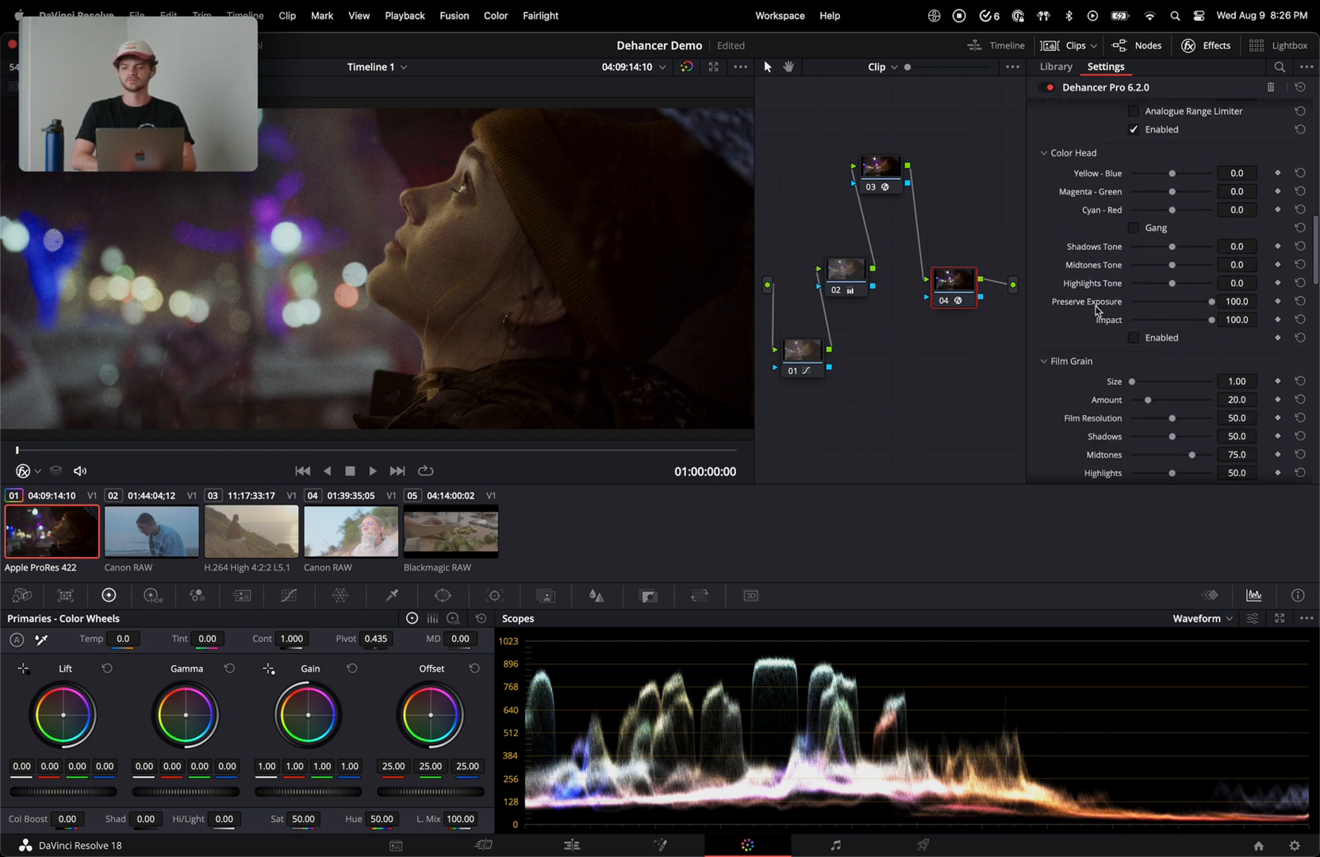
pyautogui.scroll(-4, 1097, 310)
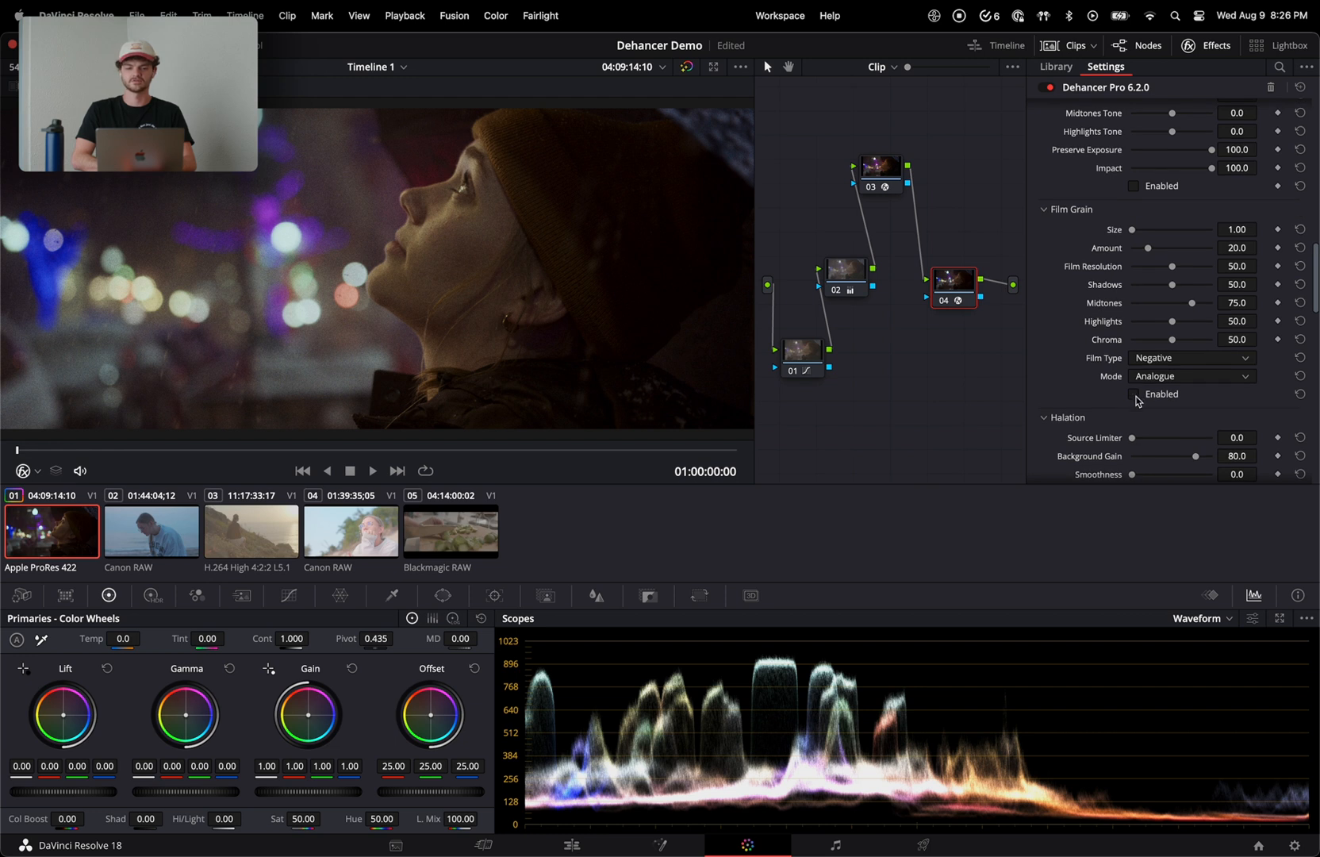
pyautogui.scroll(20, 1083, 281)
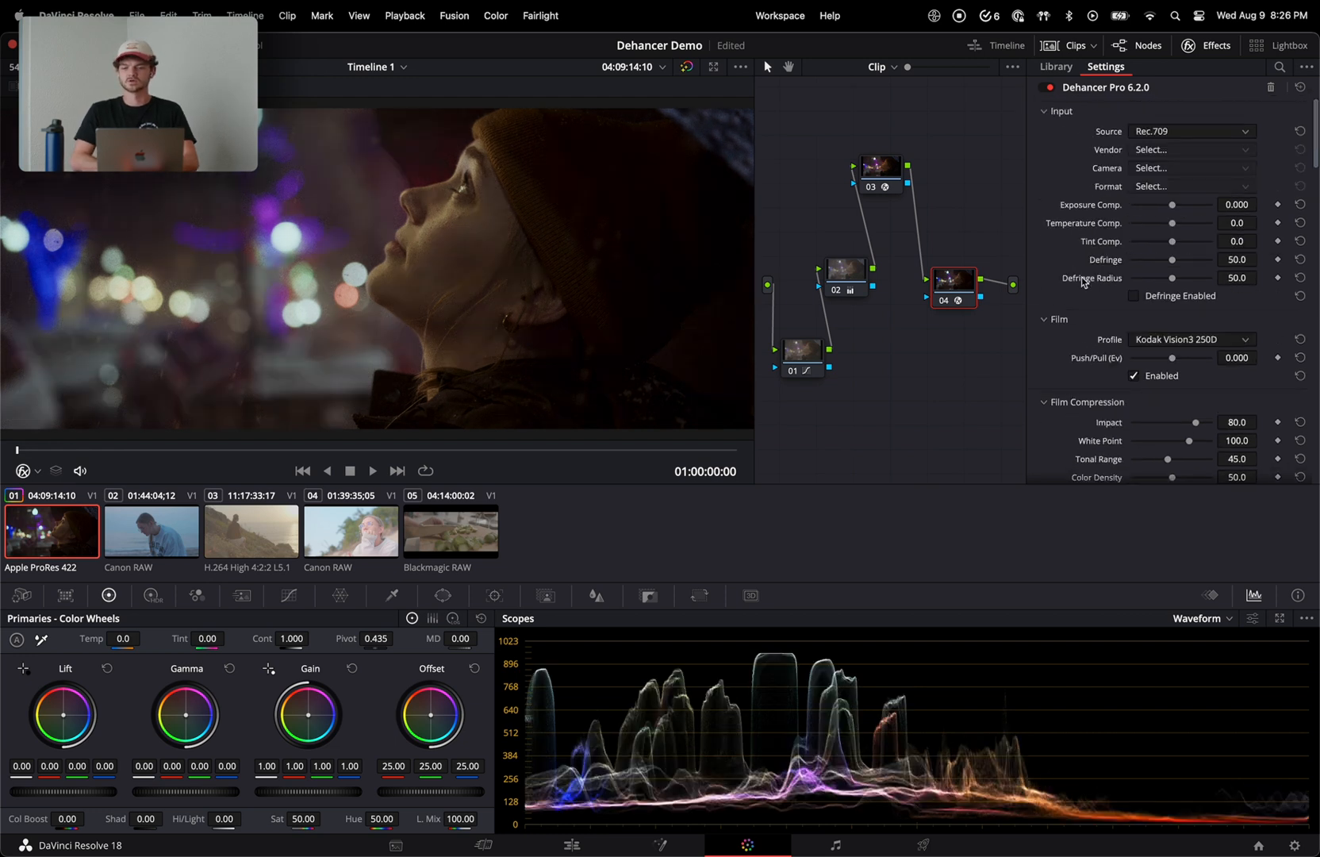
# - Review Dehancer's Film, Film Compression, Expand and Print settings and browse the available film profiles
pyautogui.scroll(-4, 1103, 207)
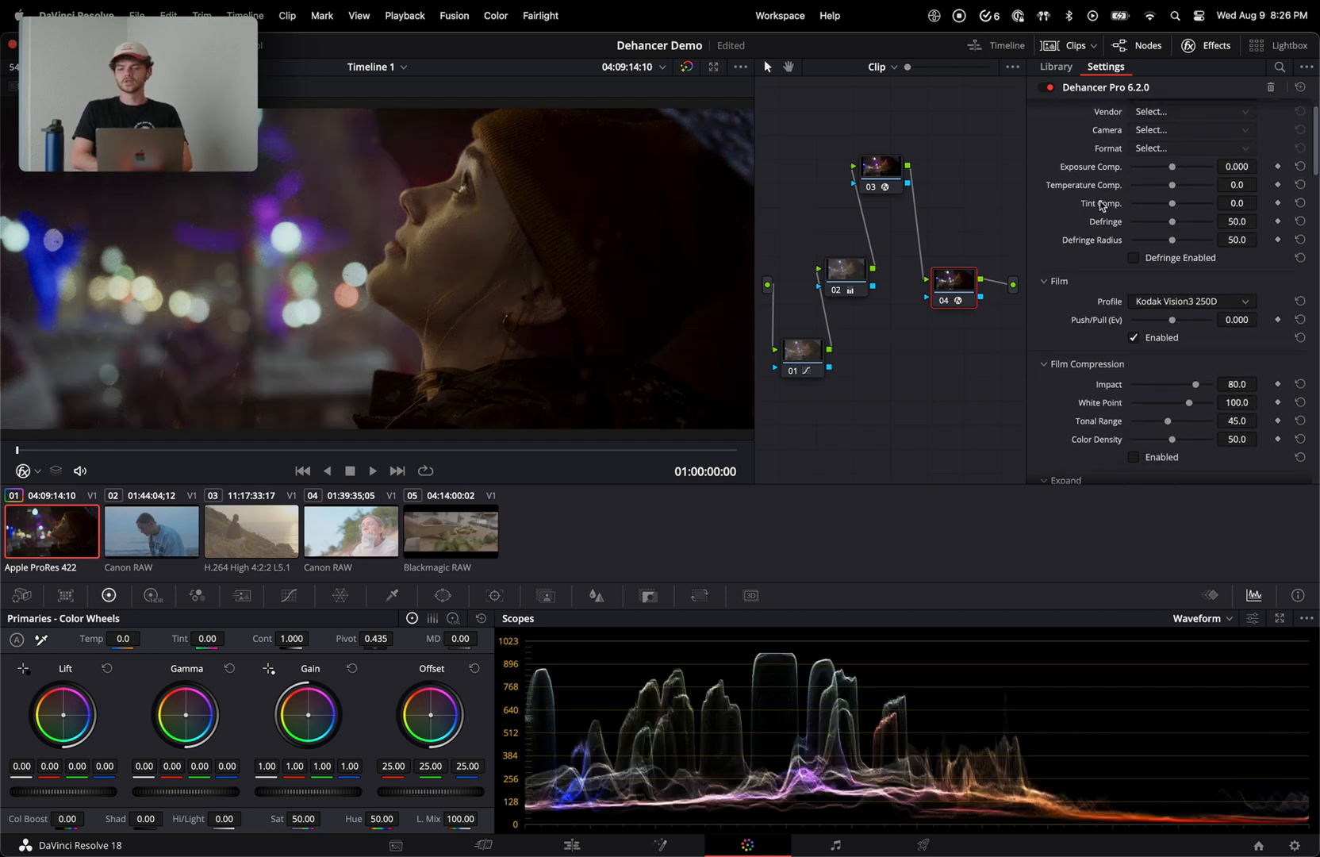
pyautogui.scroll(-1, 1101, 206)
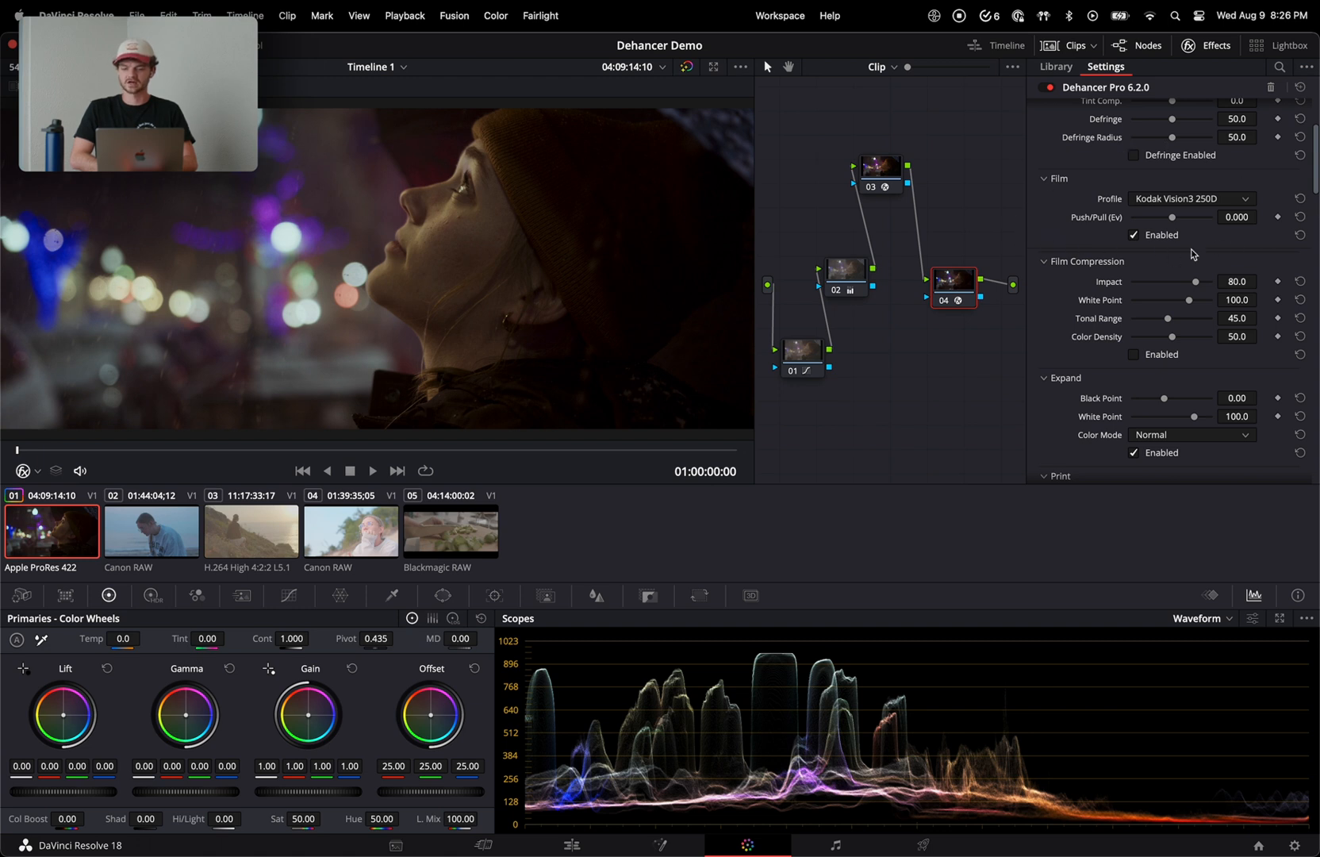
pyautogui.scroll(-2, 1149, 325)
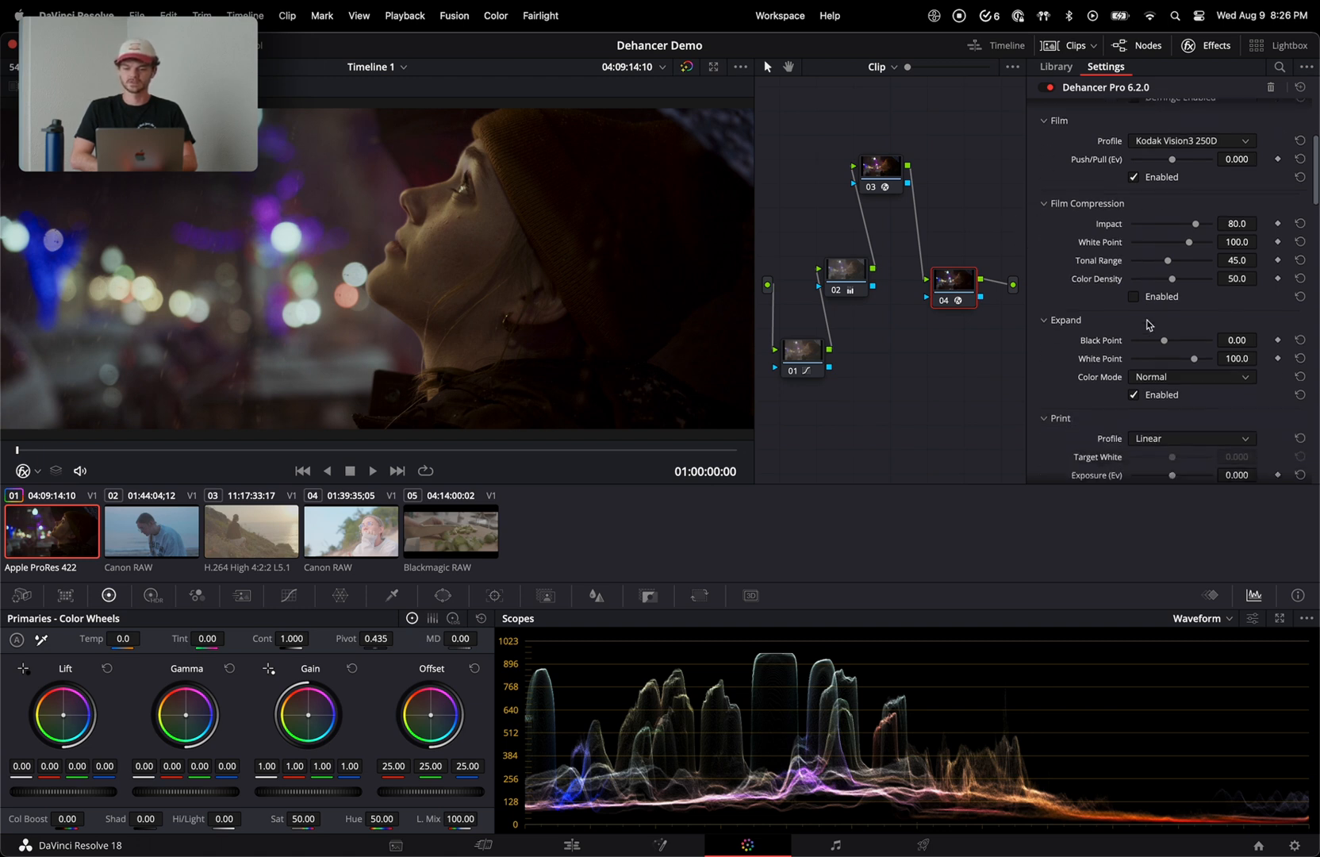
pyautogui.scroll(-5, 1149, 324)
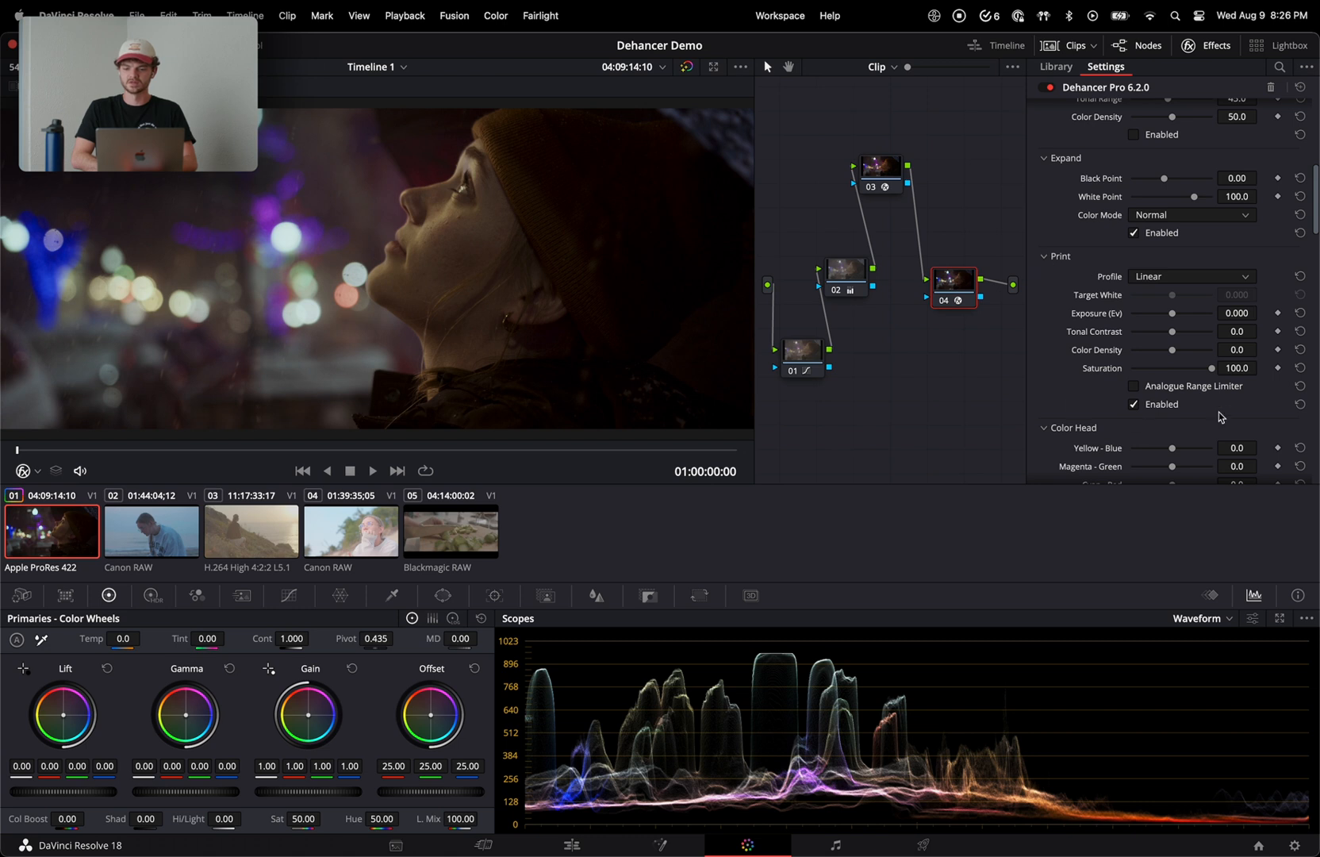
pyautogui.scroll(8, 1089, 268)
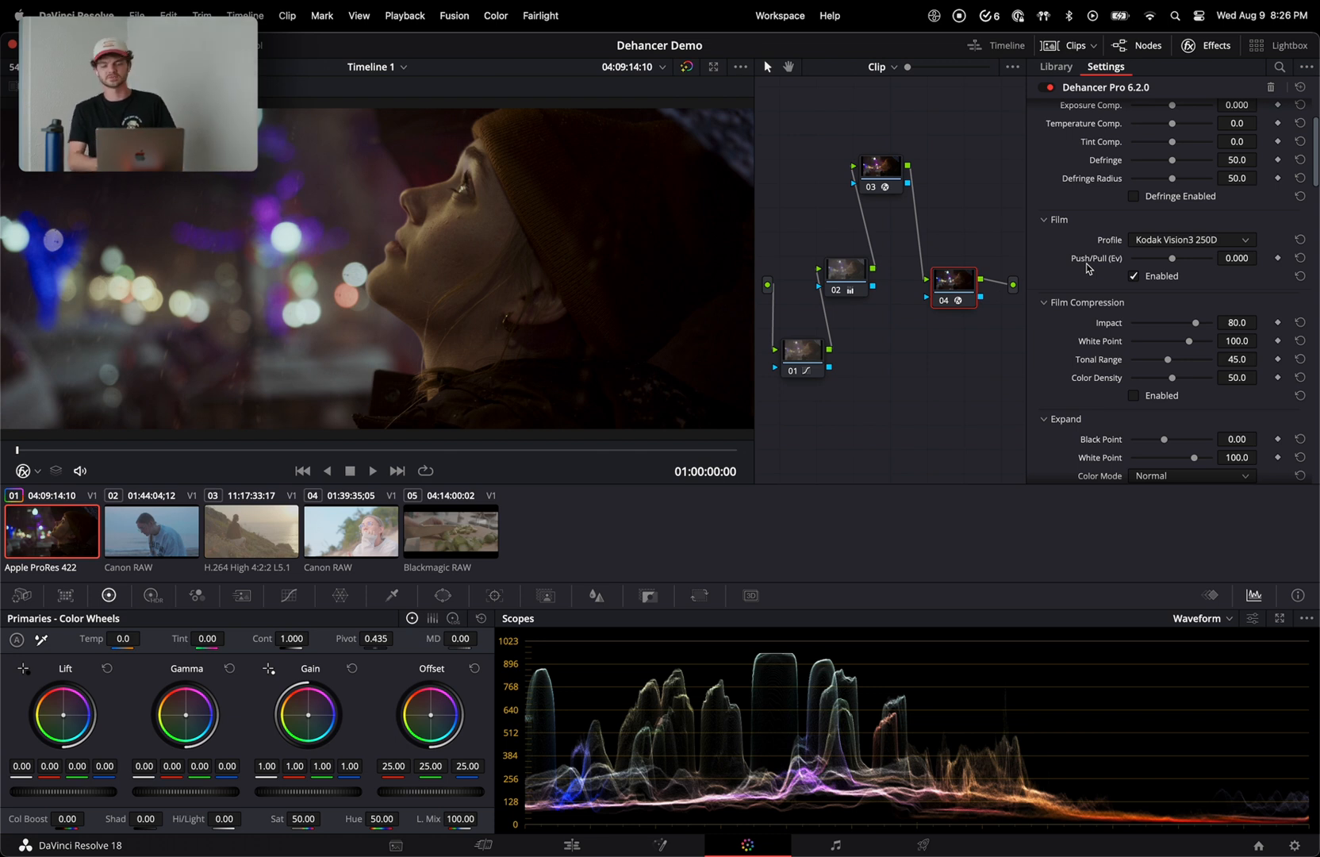
pyautogui.click(1155, 241)
pyautogui.scroll(10, 1195, 317)
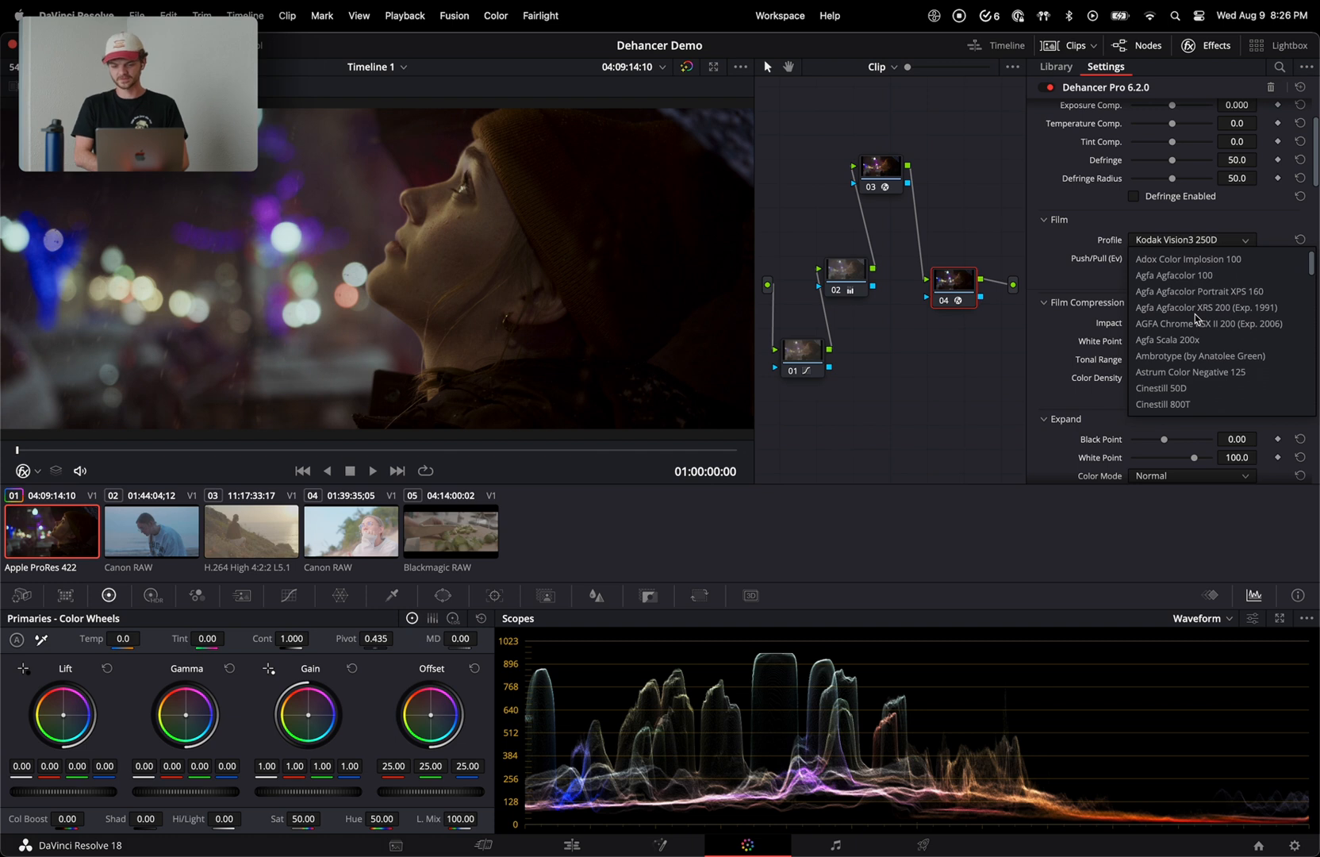
pyautogui.scroll(-12, 1195, 317)
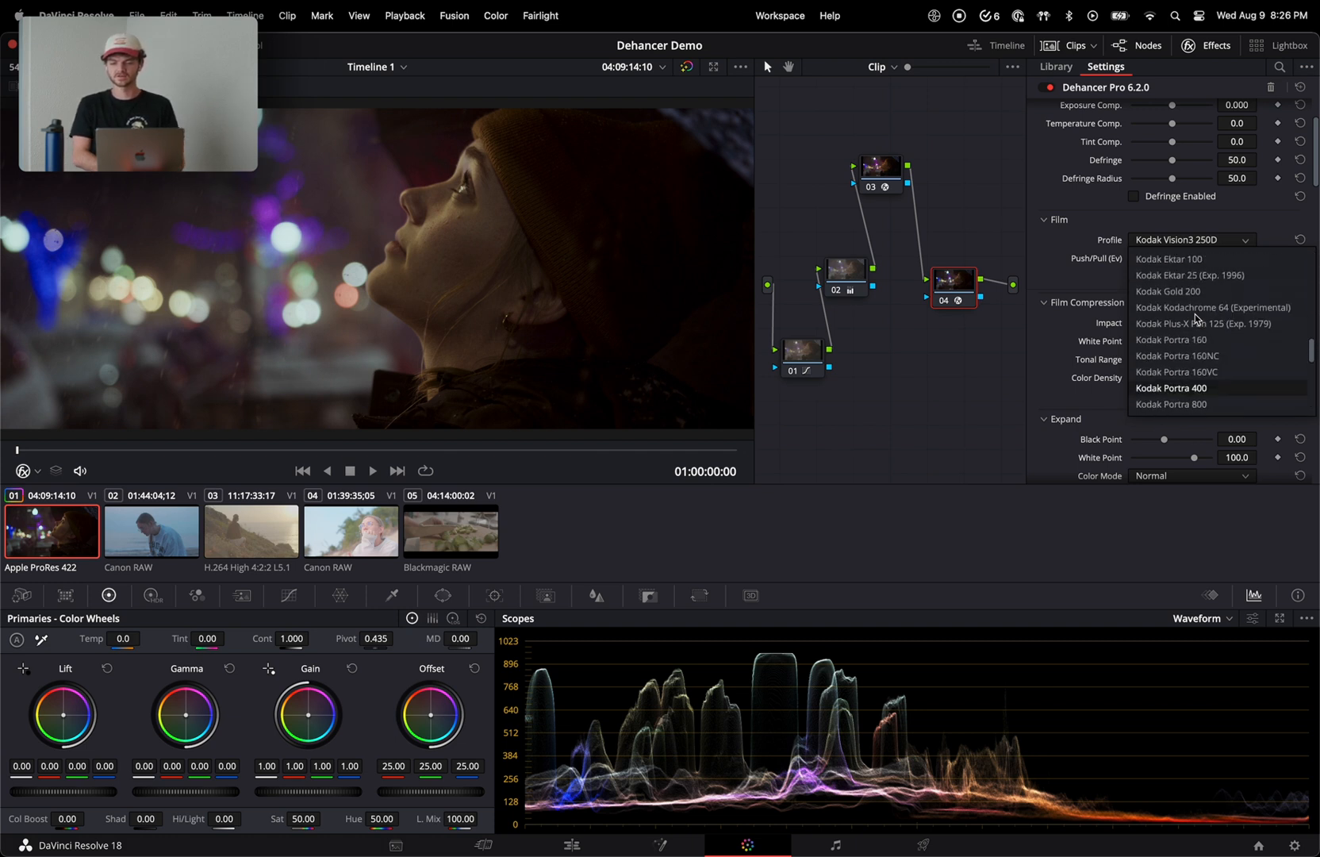
pyautogui.scroll(-5, 1196, 317)
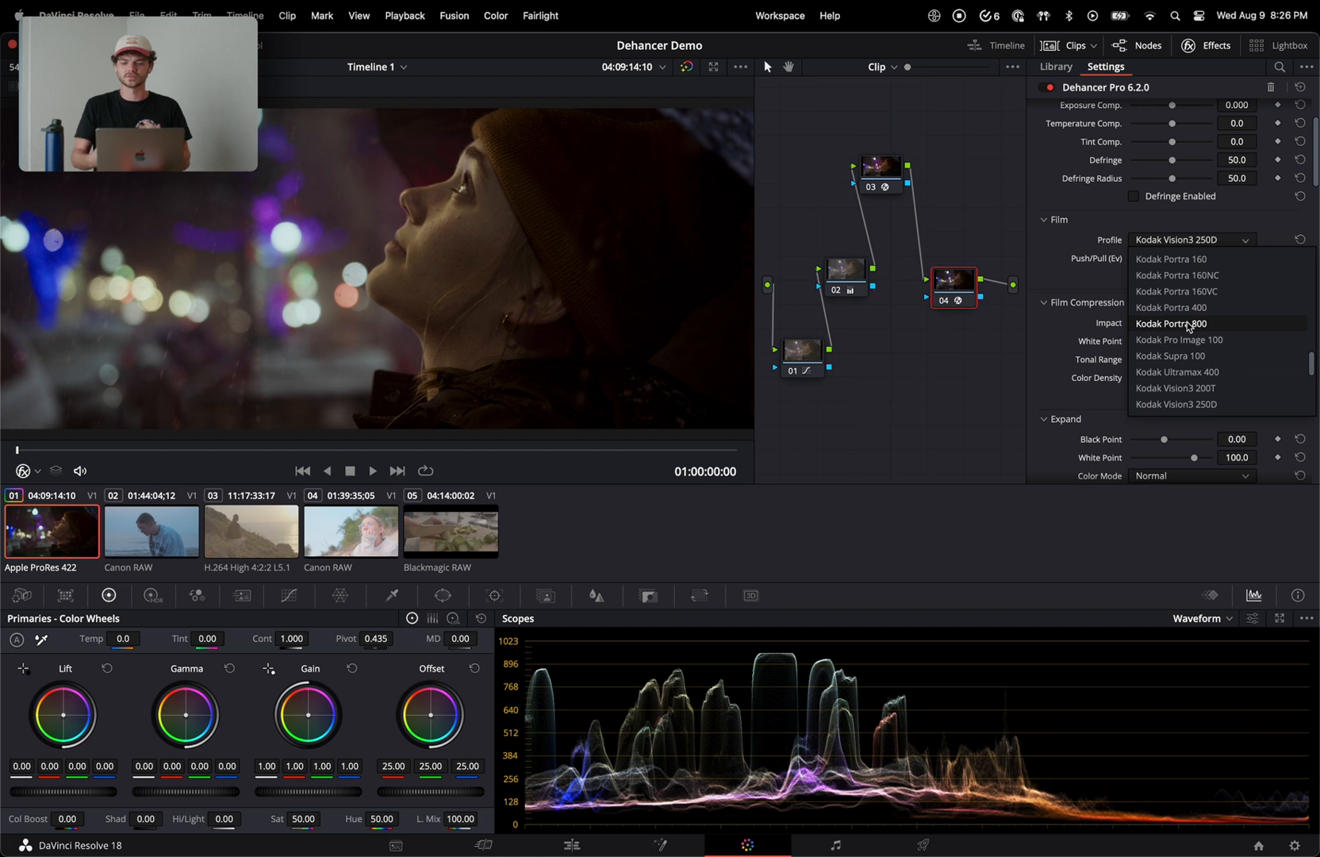
# - Try the film profiles Cinestill 800T, Fujicolor 100 and Fujicolor C200 on the clip
pyautogui.scroll(15, 1190, 333)
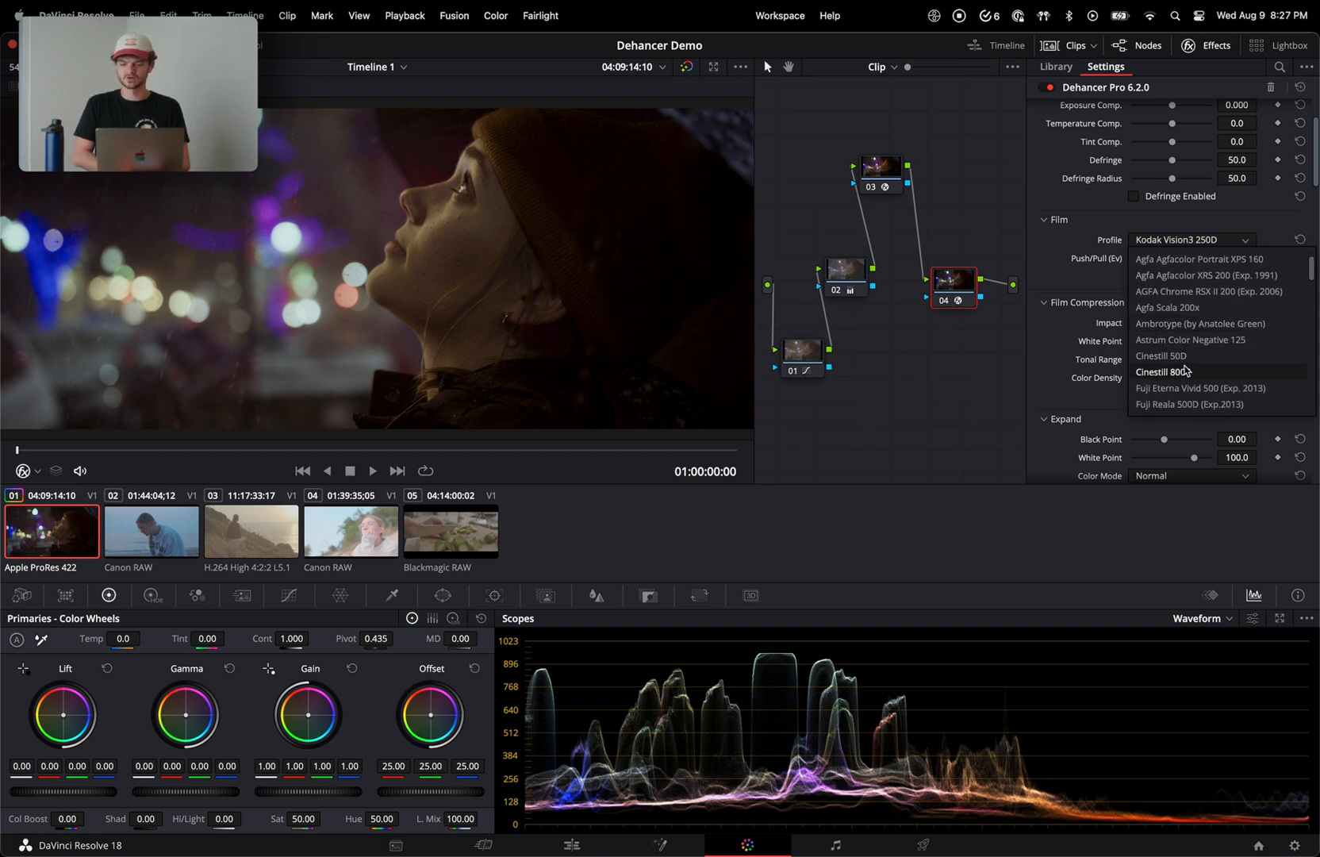
pyautogui.click(1186, 388)
pyautogui.click(1159, 234)
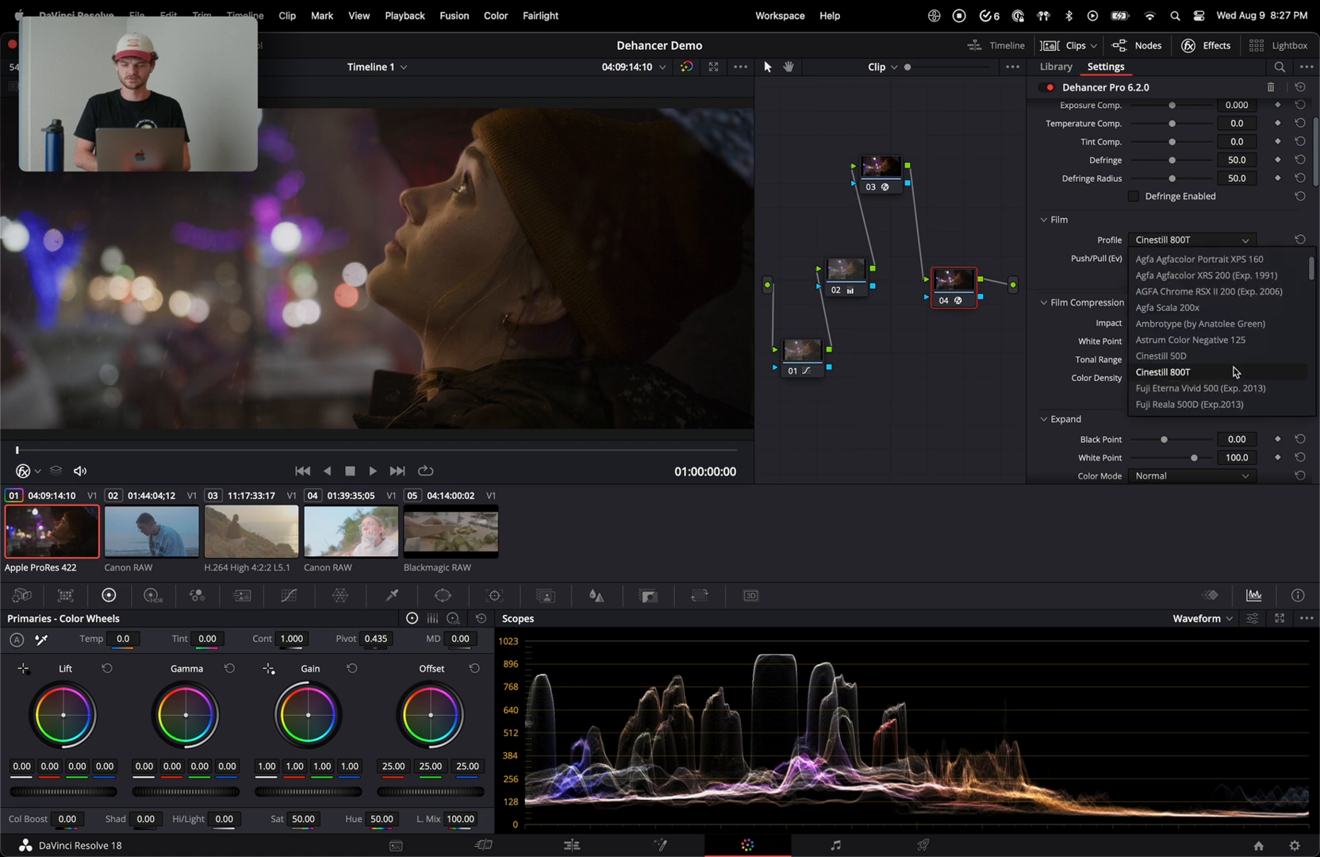
pyautogui.scroll(-3, 1167, 334)
pyautogui.click(1198, 378)
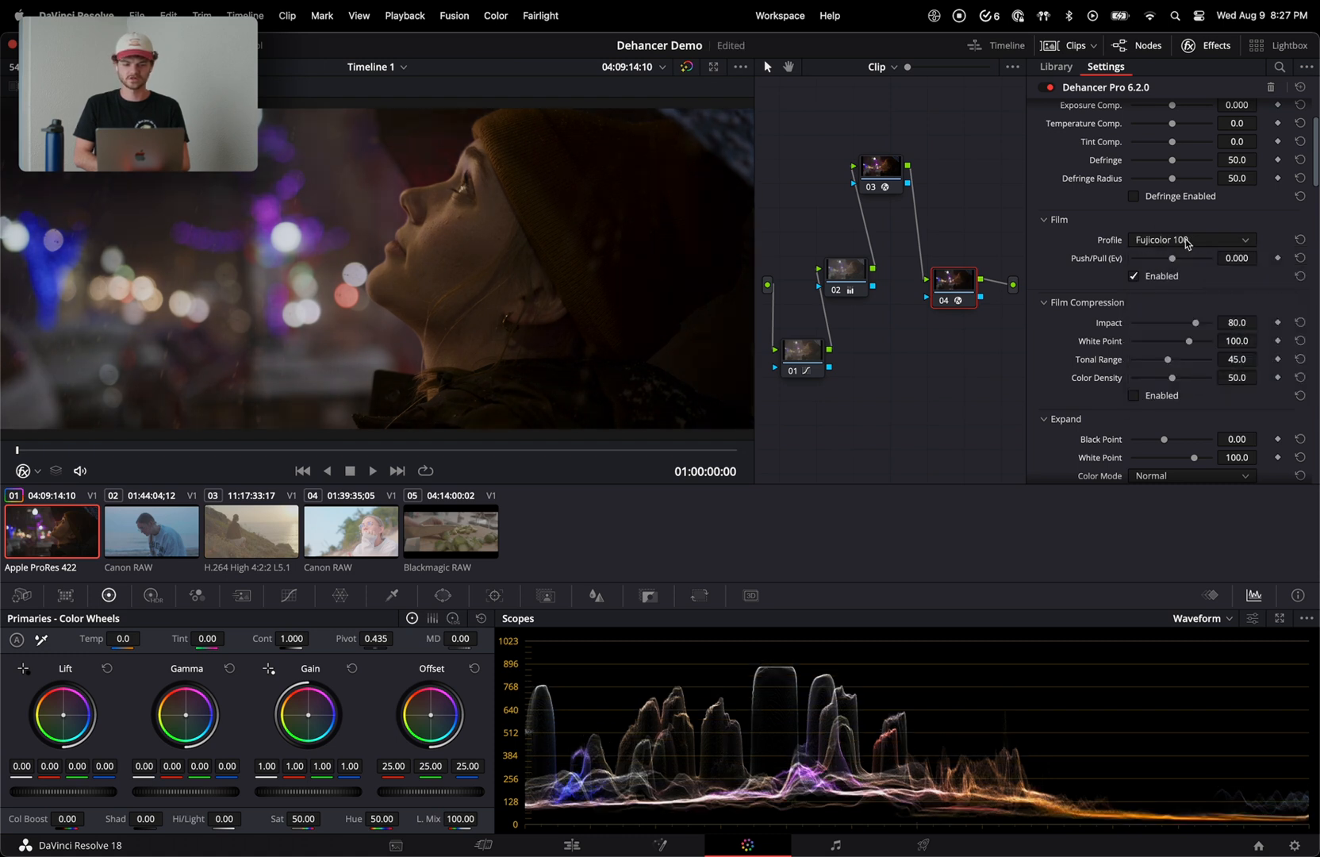
pyautogui.click(1188, 241)
pyautogui.click(1186, 388)
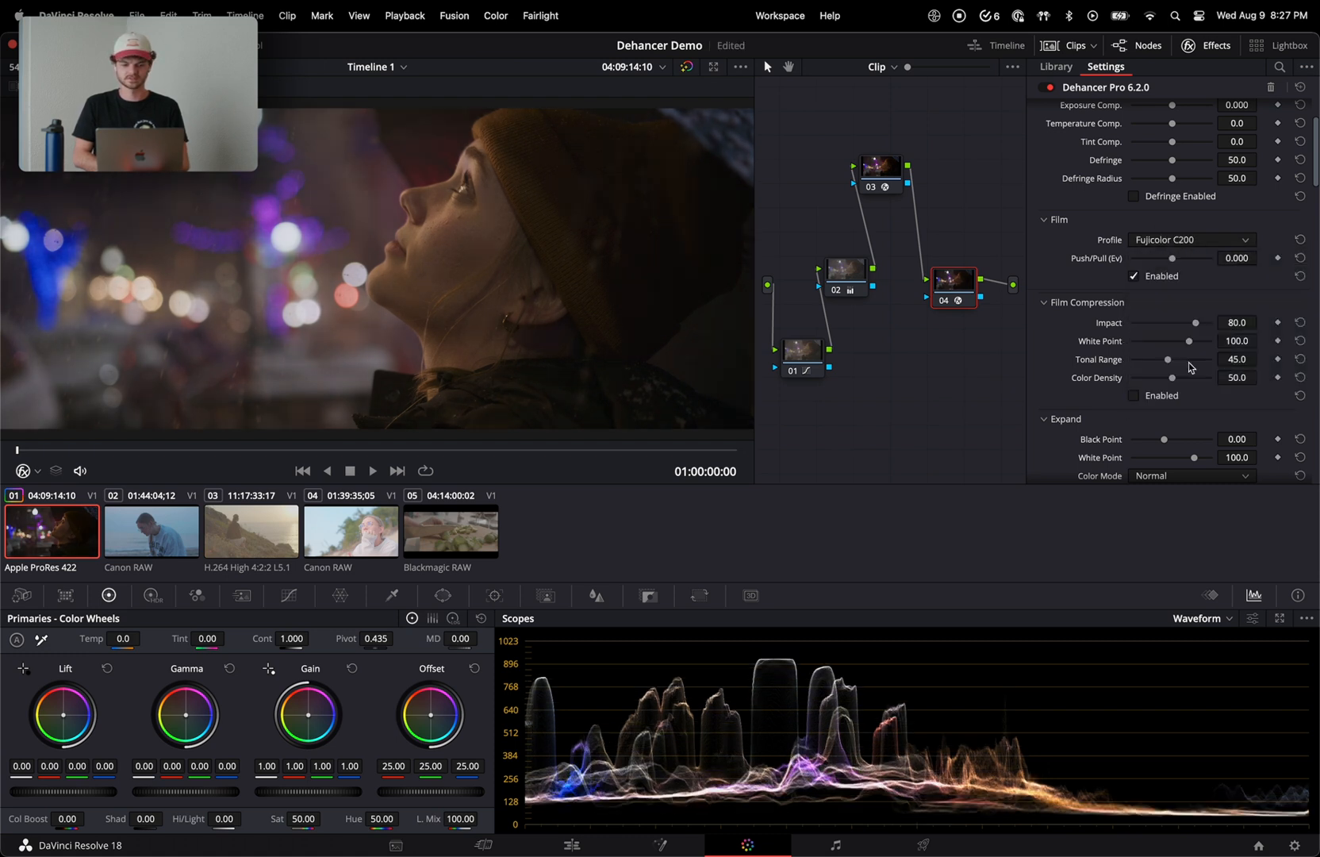
# - Set Dehancer's film profile to Kodak Vision3 200T and raise its Push/Pull to 2.000 Ev
pyautogui.click(1187, 241)
pyautogui.scroll(-3, 1185, 394)
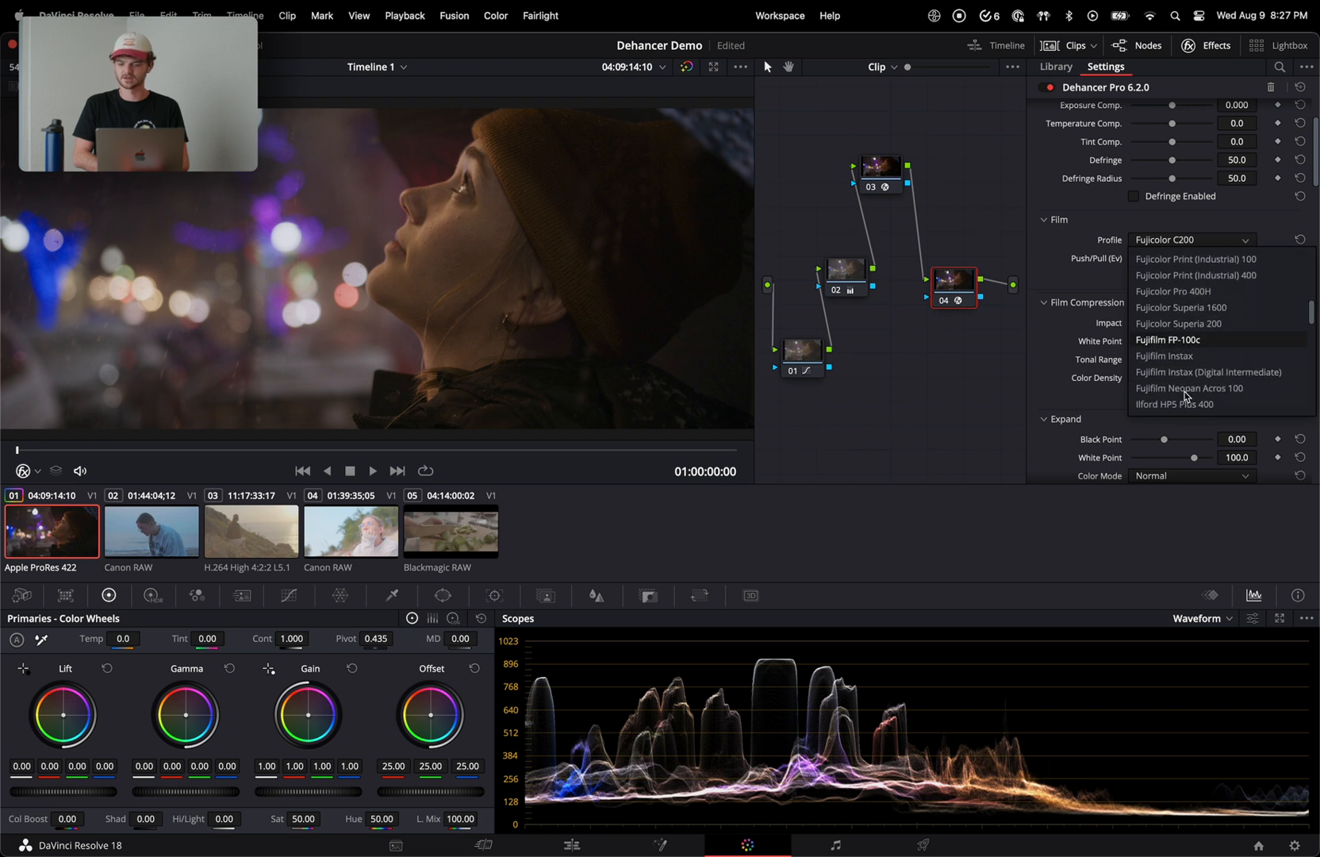
pyautogui.scroll(-15, 1196, 364)
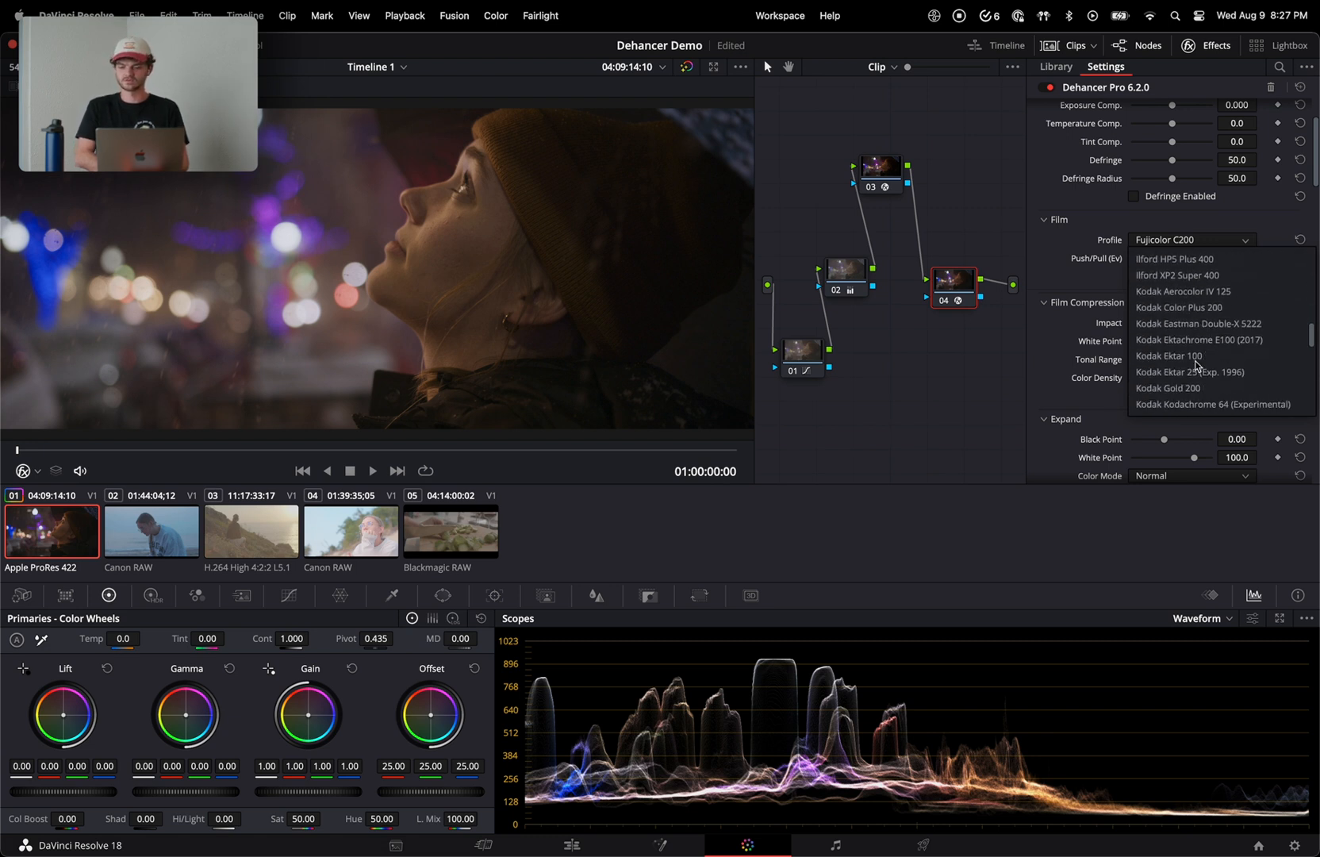
pyautogui.scroll(5, 1196, 365)
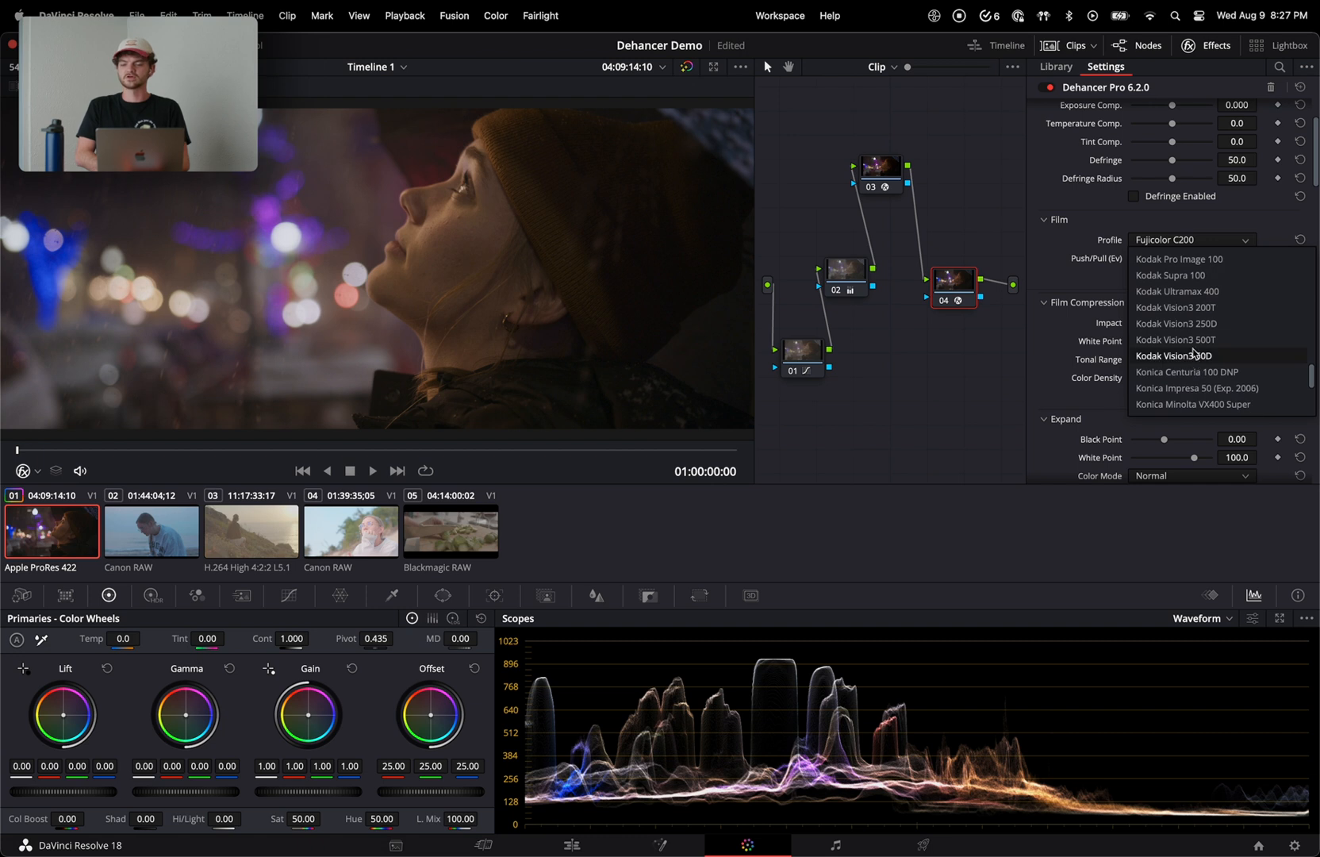
pyautogui.scroll(-4, 1202, 334)
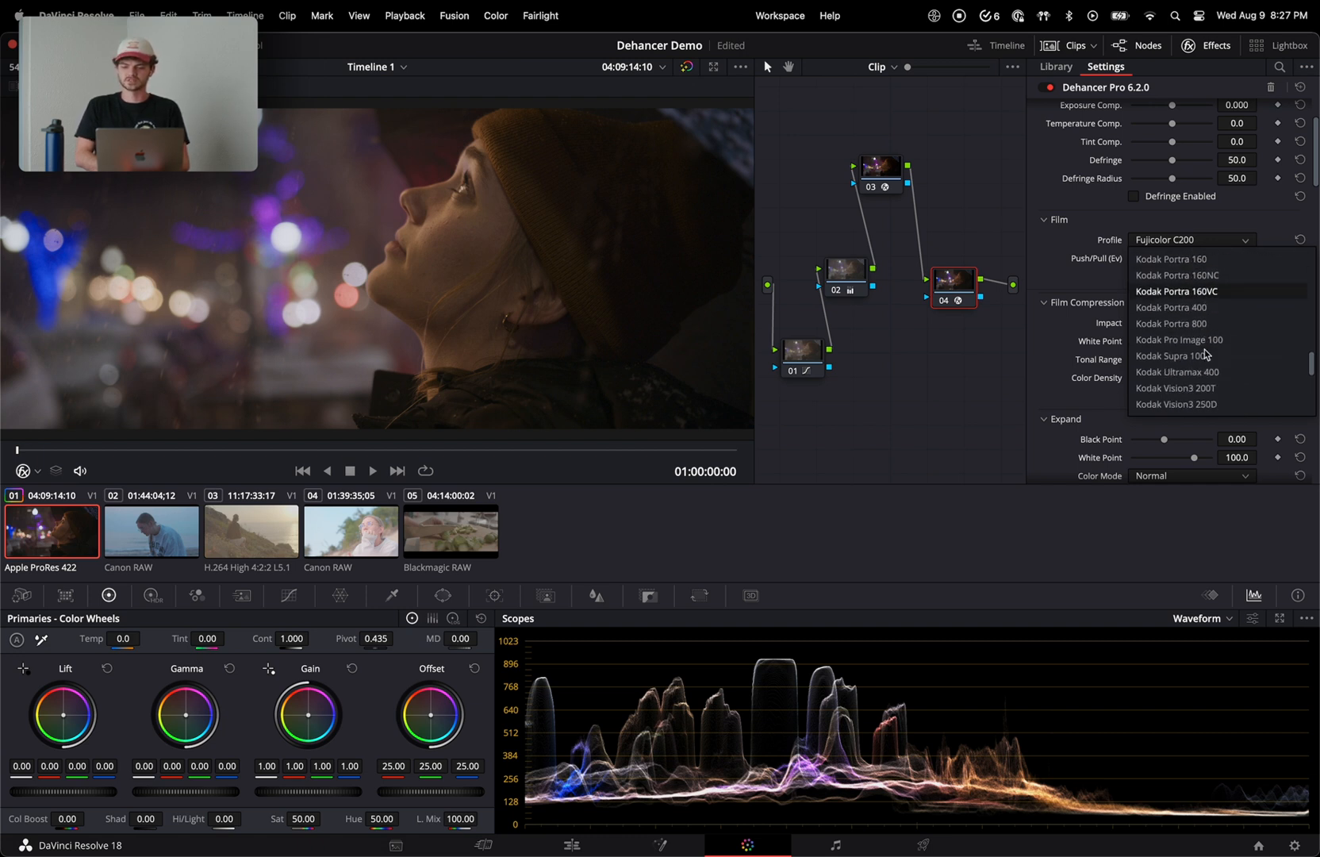
pyautogui.scroll(-4, 1205, 355)
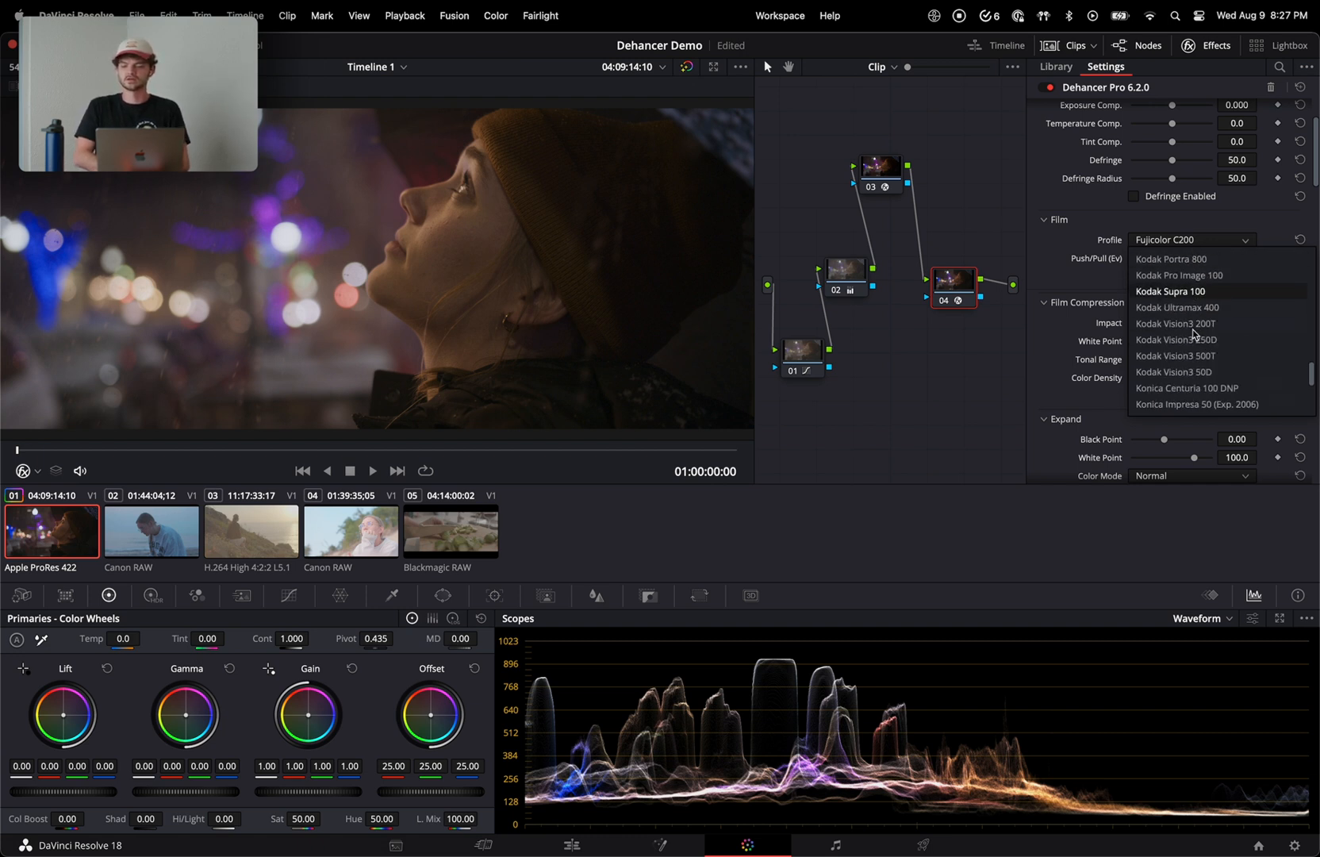
pyautogui.click(1196, 325)
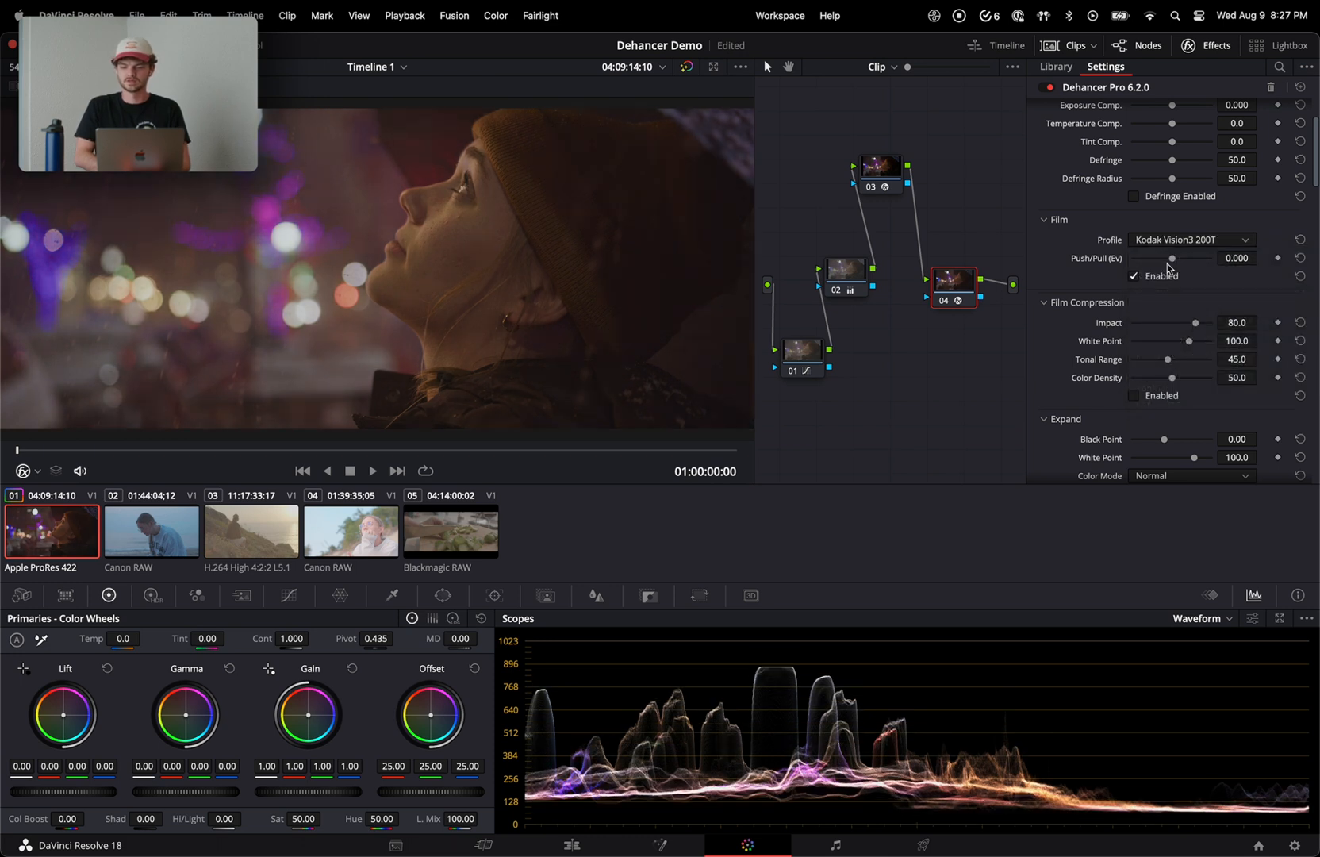
pyautogui.moveTo(1171, 258); pyautogui.dragTo(1317, 295)
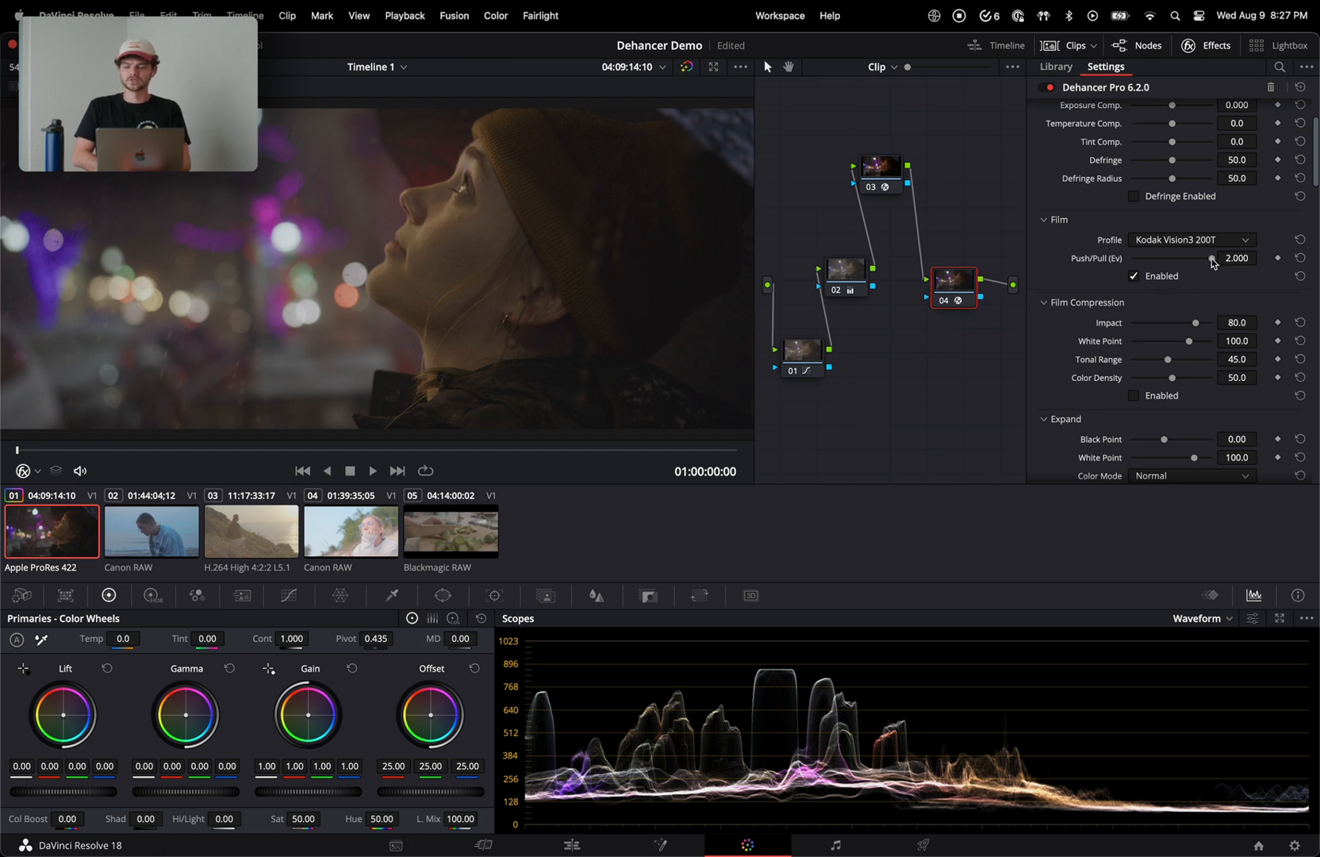
pyautogui.moveTo(1212, 260); pyautogui.dragTo(1301, 264)
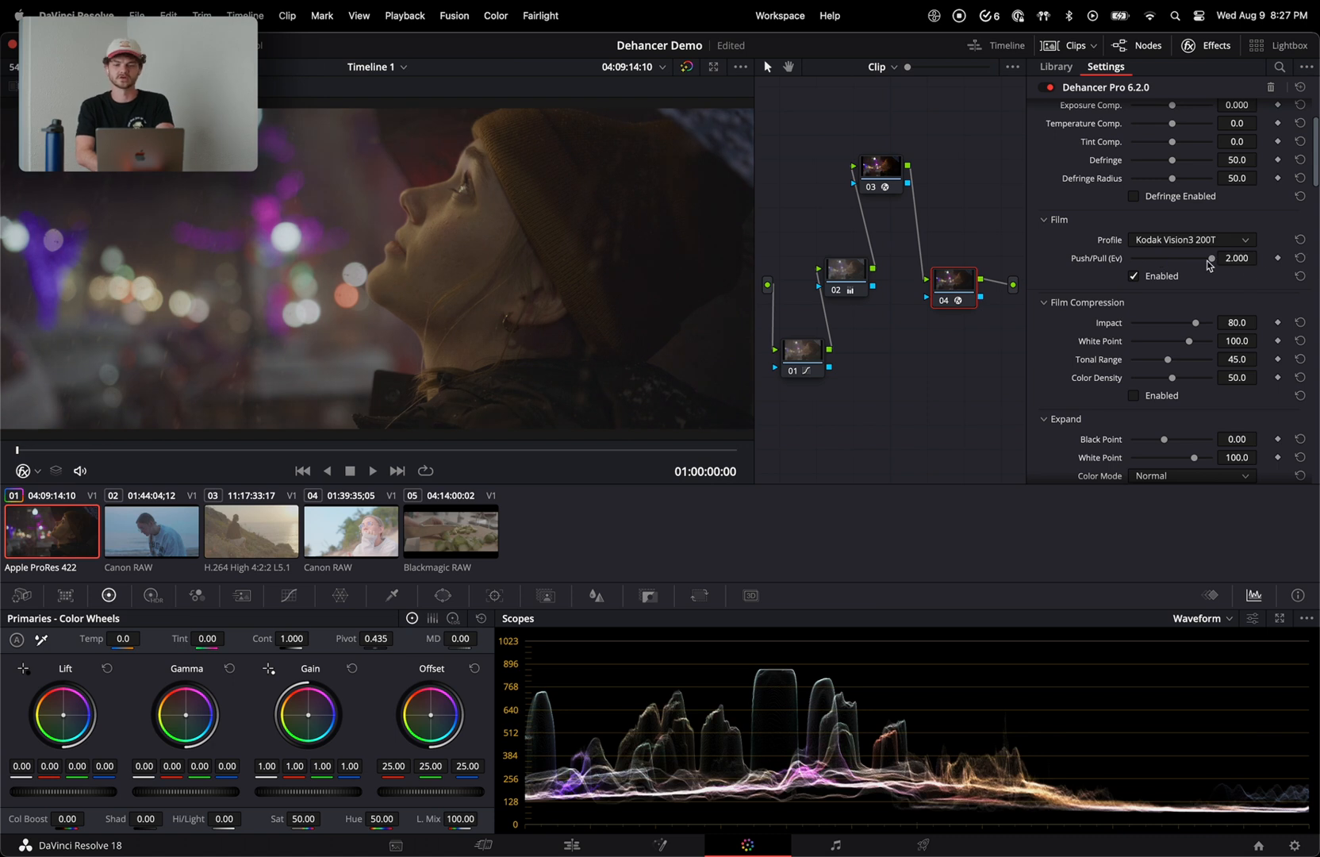
pyautogui.moveTo(1209, 264); pyautogui.dragTo(1286, 276)
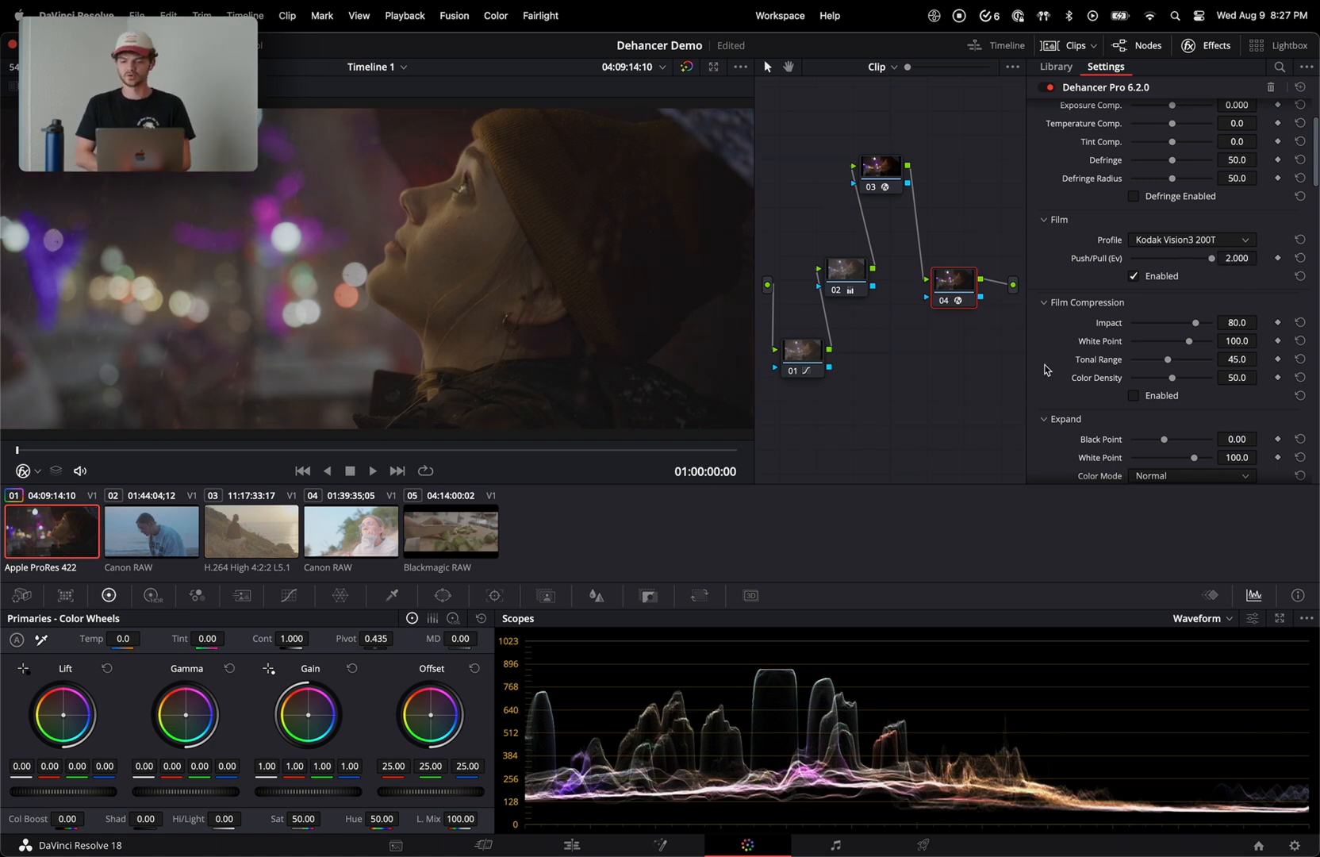
# - Compare the clip with node 04's Dehancer look switched off and on
pyautogui.scroll(-4, 1045, 370)
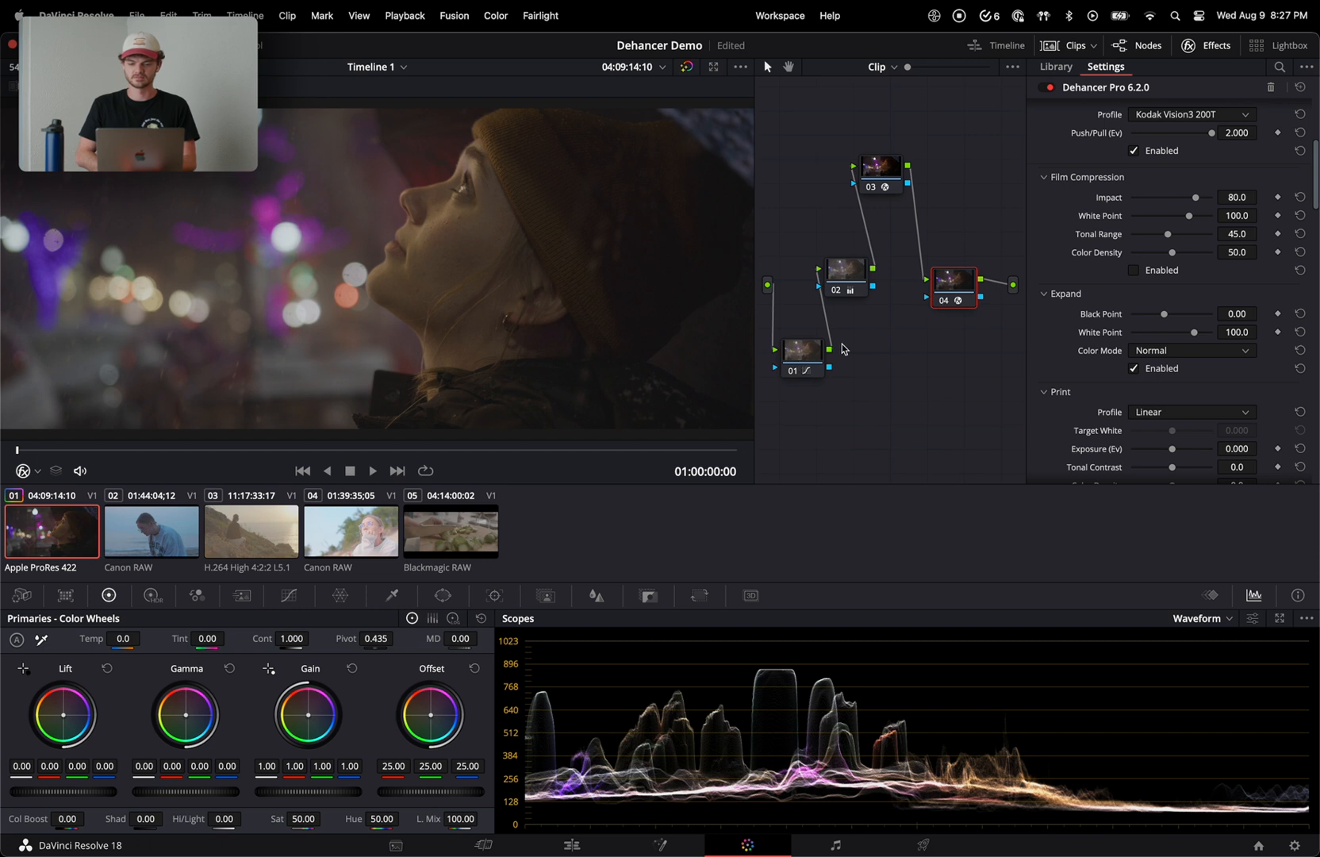
pyautogui.click(812, 356)
pyautogui.click(947, 280)
pyautogui.click(944, 301)
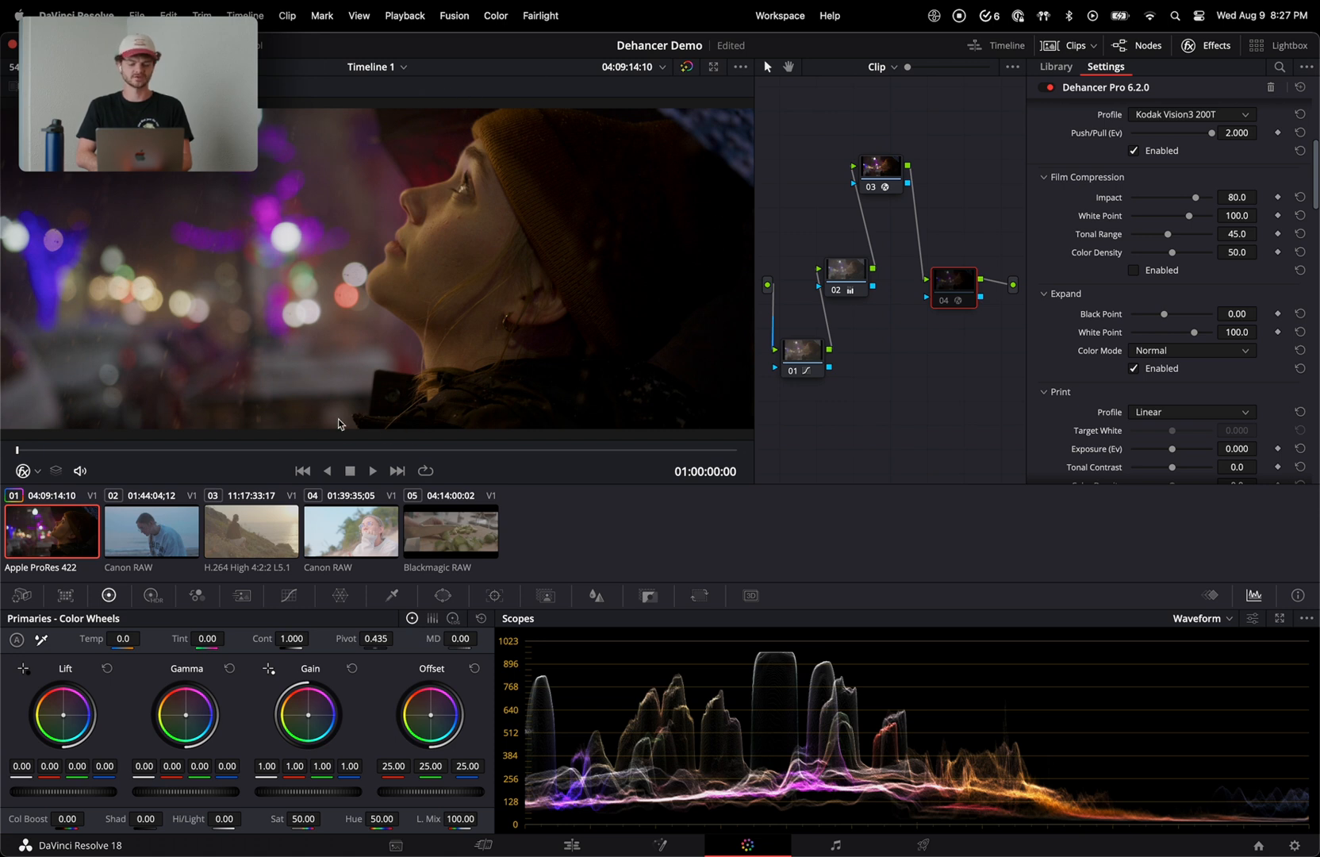
pyautogui.click(943, 302)
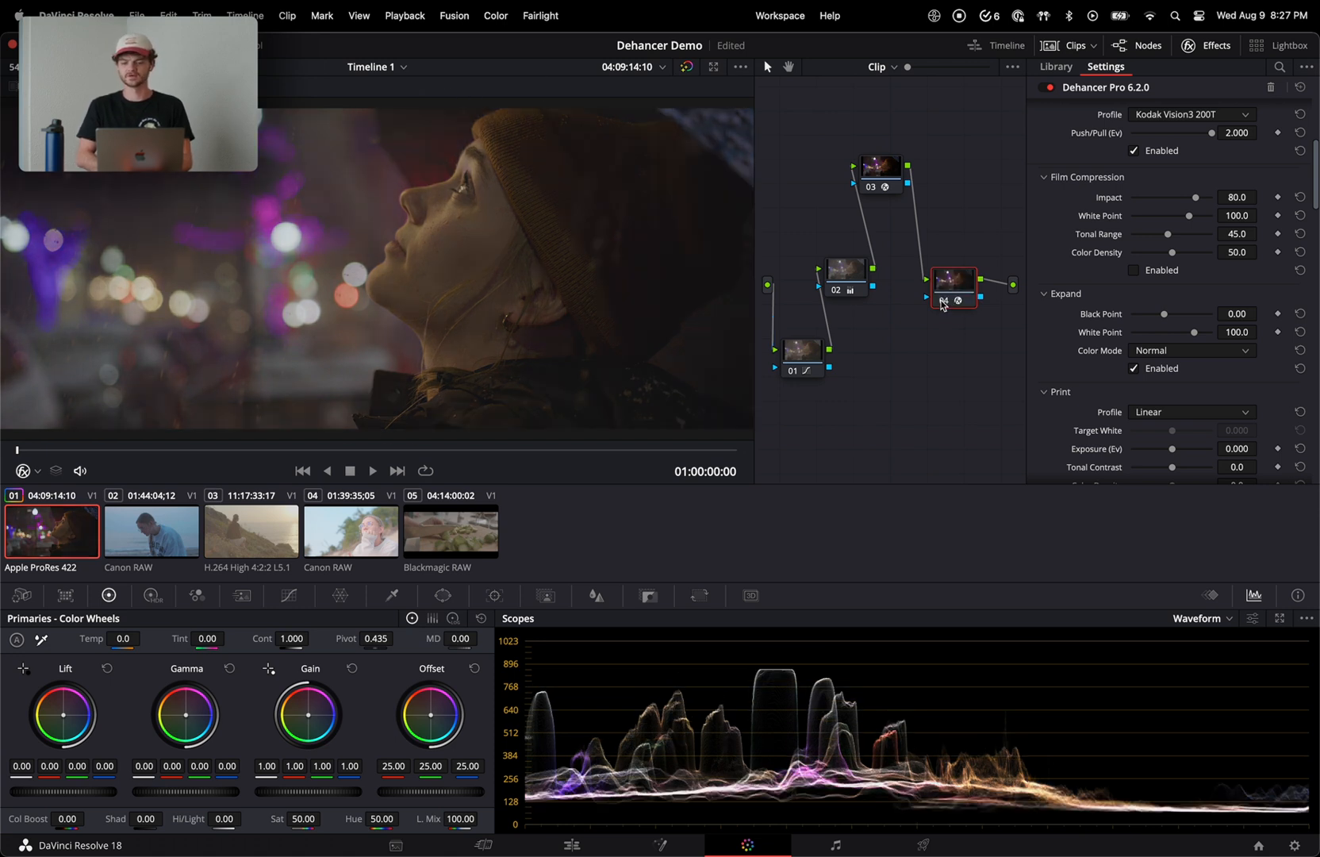
# - Set Dehancer's Expand Black Point to 4.30 and White Point to 90.3, and its Print Exposure to 0.249 Ev and Tonal Contrast to 5.1
pyautogui.scroll(-4, 1053, 240)
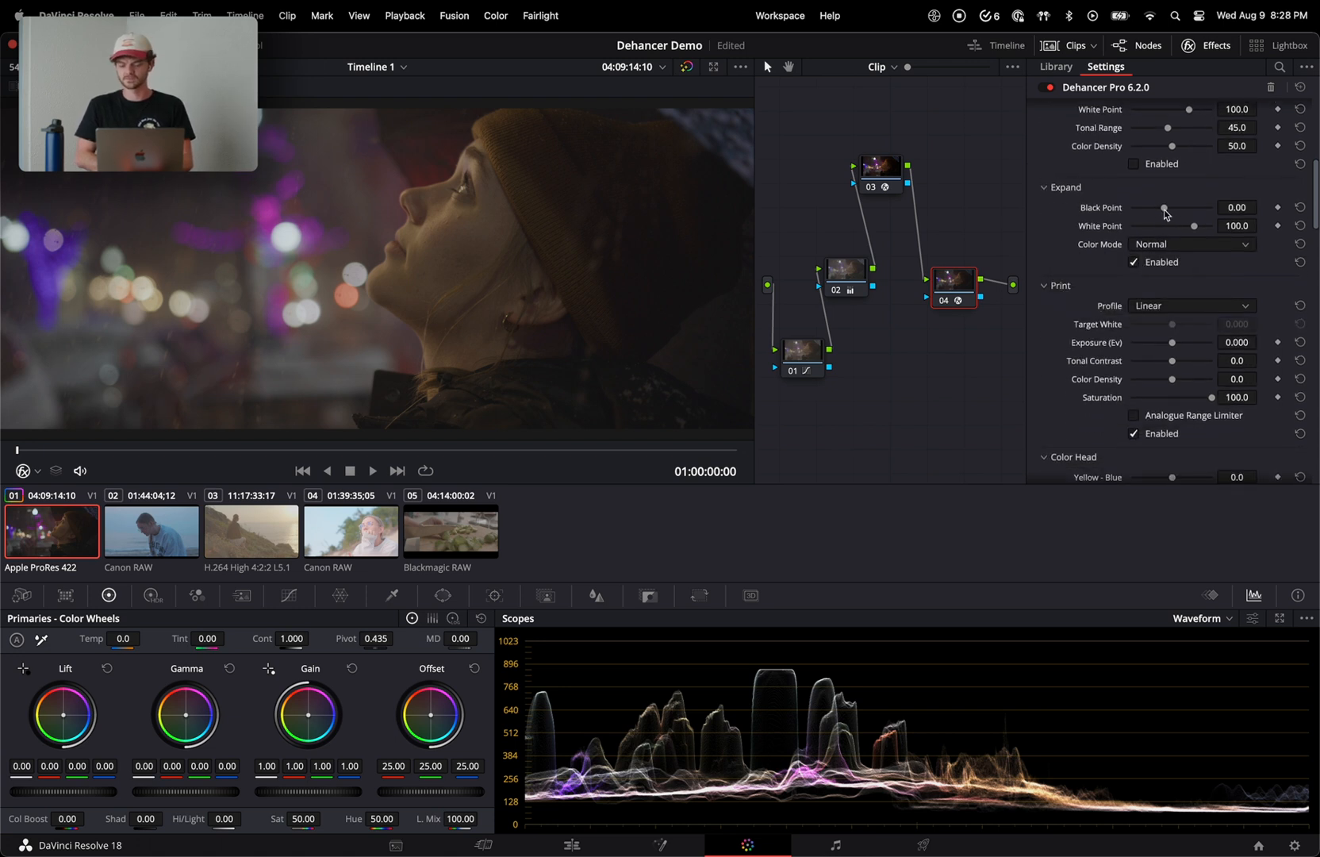
pyautogui.moveTo(1165, 209); pyautogui.dragTo(1186, 231)
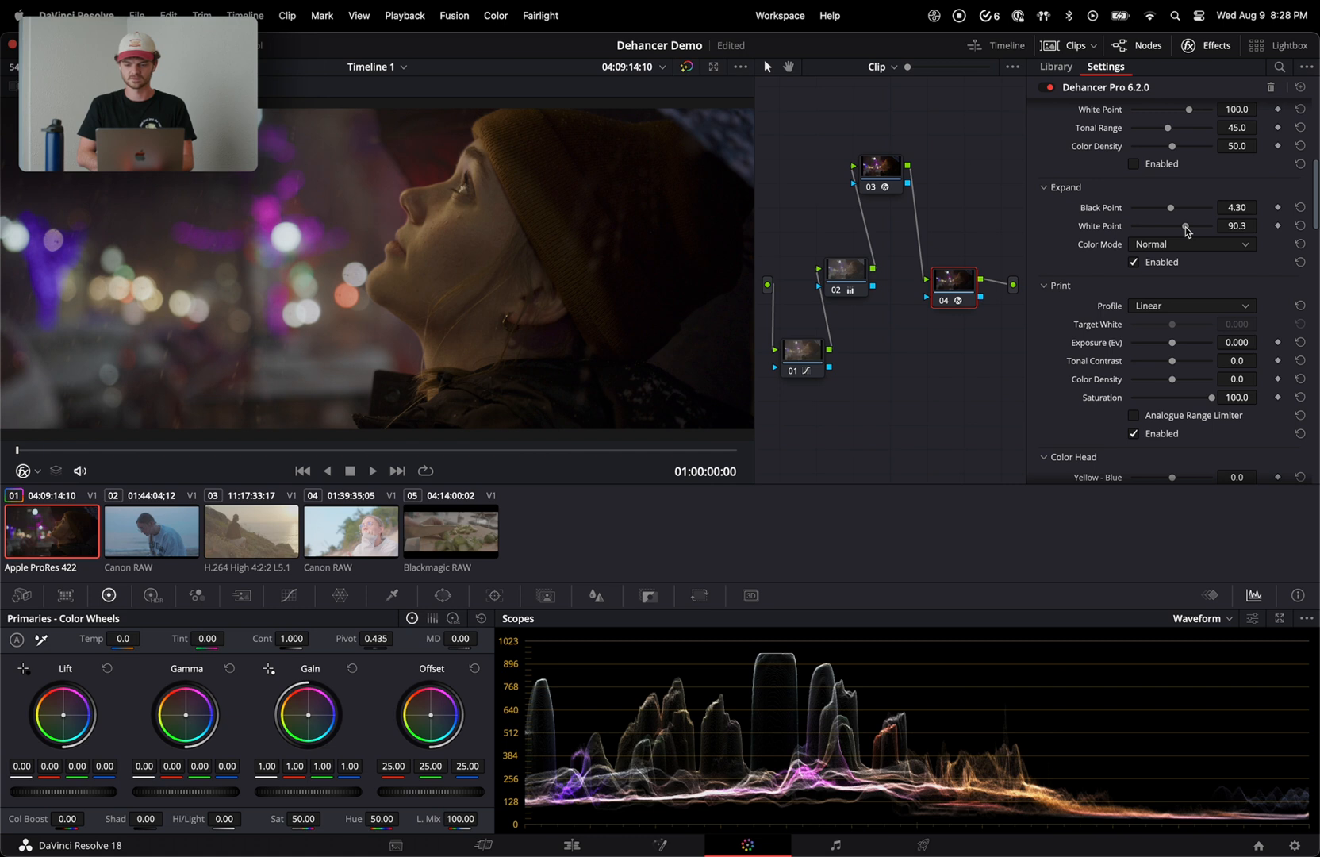
pyautogui.scroll(-3, 1108, 371)
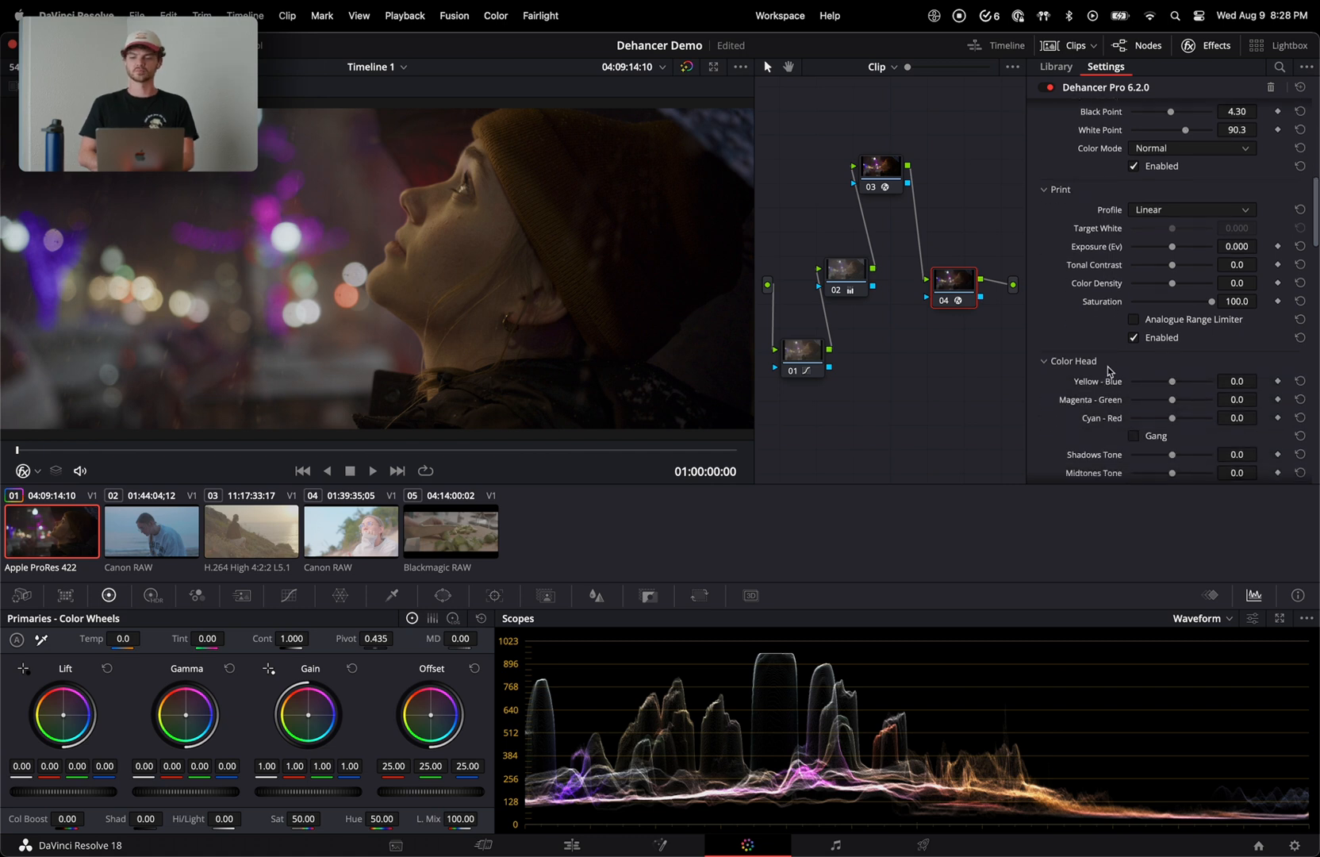
pyautogui.moveTo(1172, 247)
pyautogui.mouseDown()
pyautogui.moveTo(1202, 251)
pyautogui.moveTo(1143, 254)
pyautogui.moveTo(1176, 252)
pyautogui.moveTo(1161, 268)
pyautogui.moveTo(1172, 275)
pyautogui.moveTo(1213, 272)
pyautogui.moveTo(1176, 272)
pyautogui.moveTo(1177, 250)
pyautogui.mouseUp()
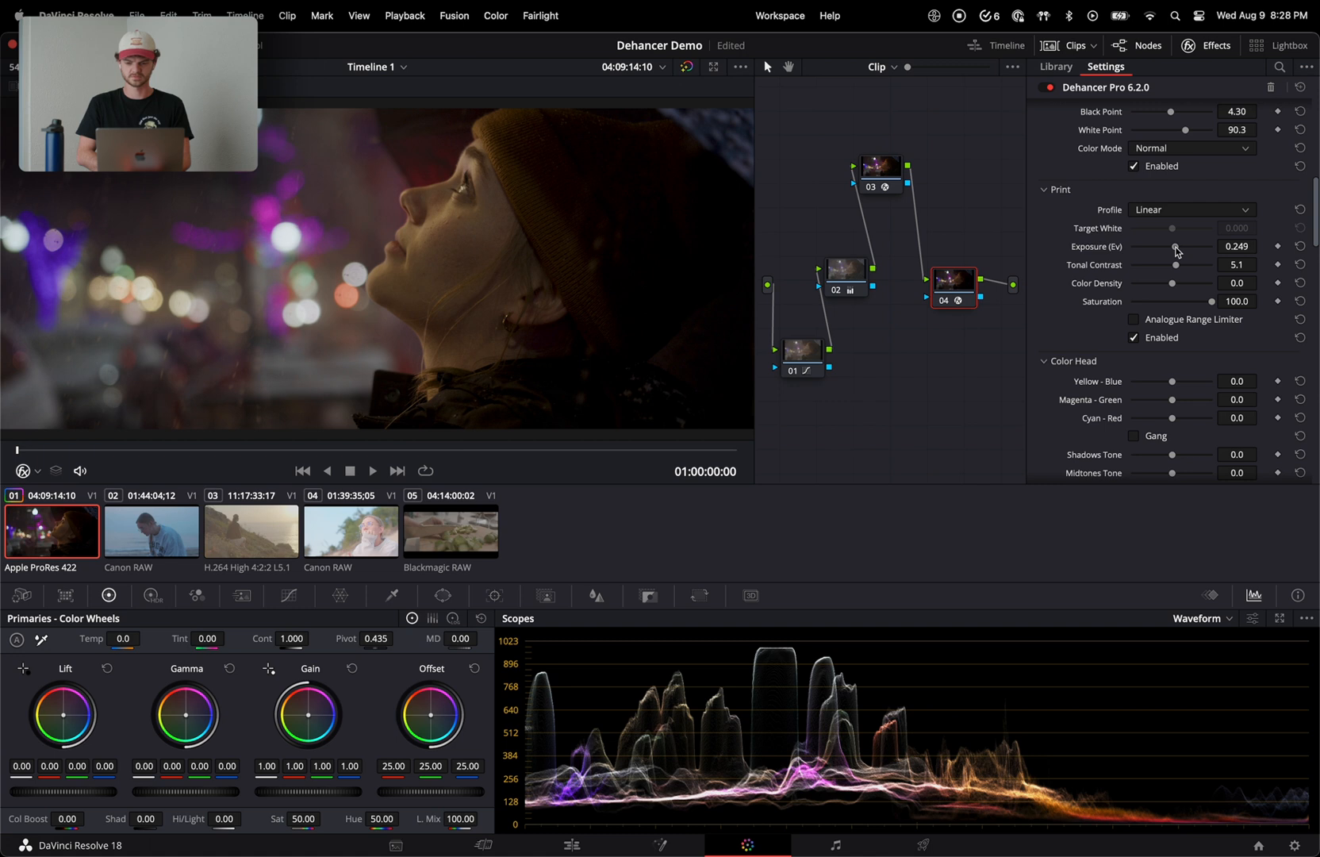
# - Toggle node 04 repeatedly to examine the highlights, skin and shadows before and after the adjusted Expand and Print settings
pyautogui.click(943, 302)
pyautogui.click(944, 301)
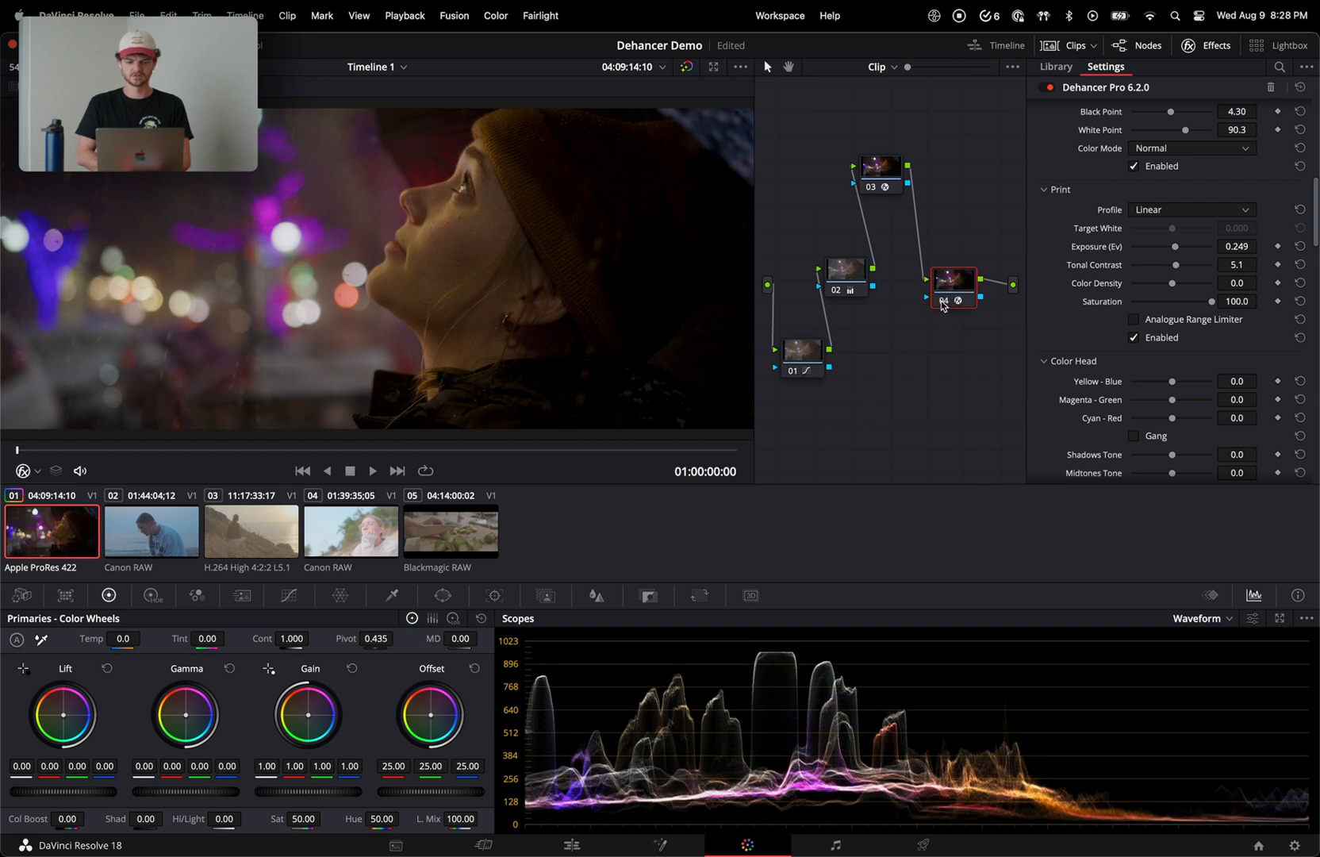
pyautogui.click(943, 301)
pyautogui.click(943, 301)
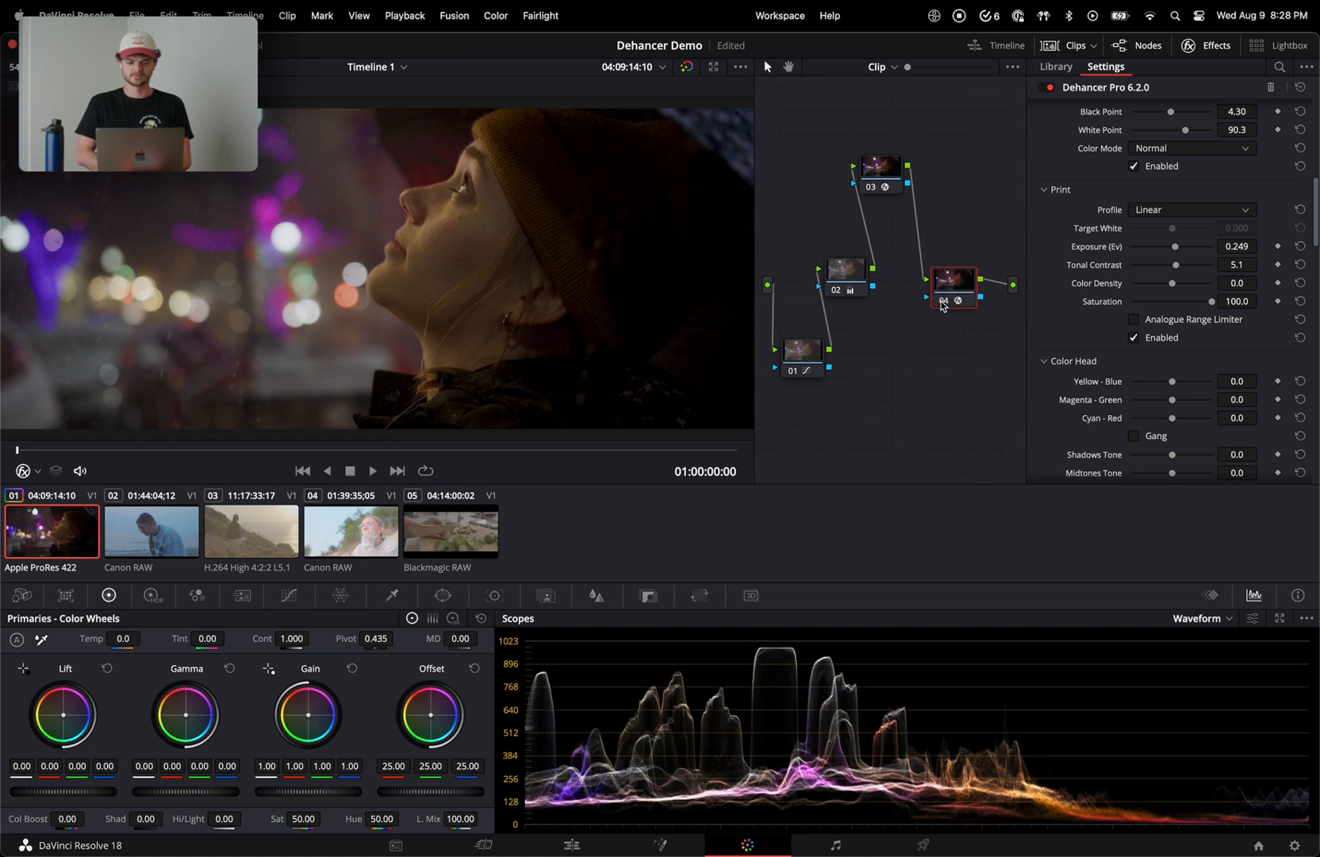
pyautogui.click(943, 302)
pyautogui.click(943, 302)
pyautogui.click(944, 306)
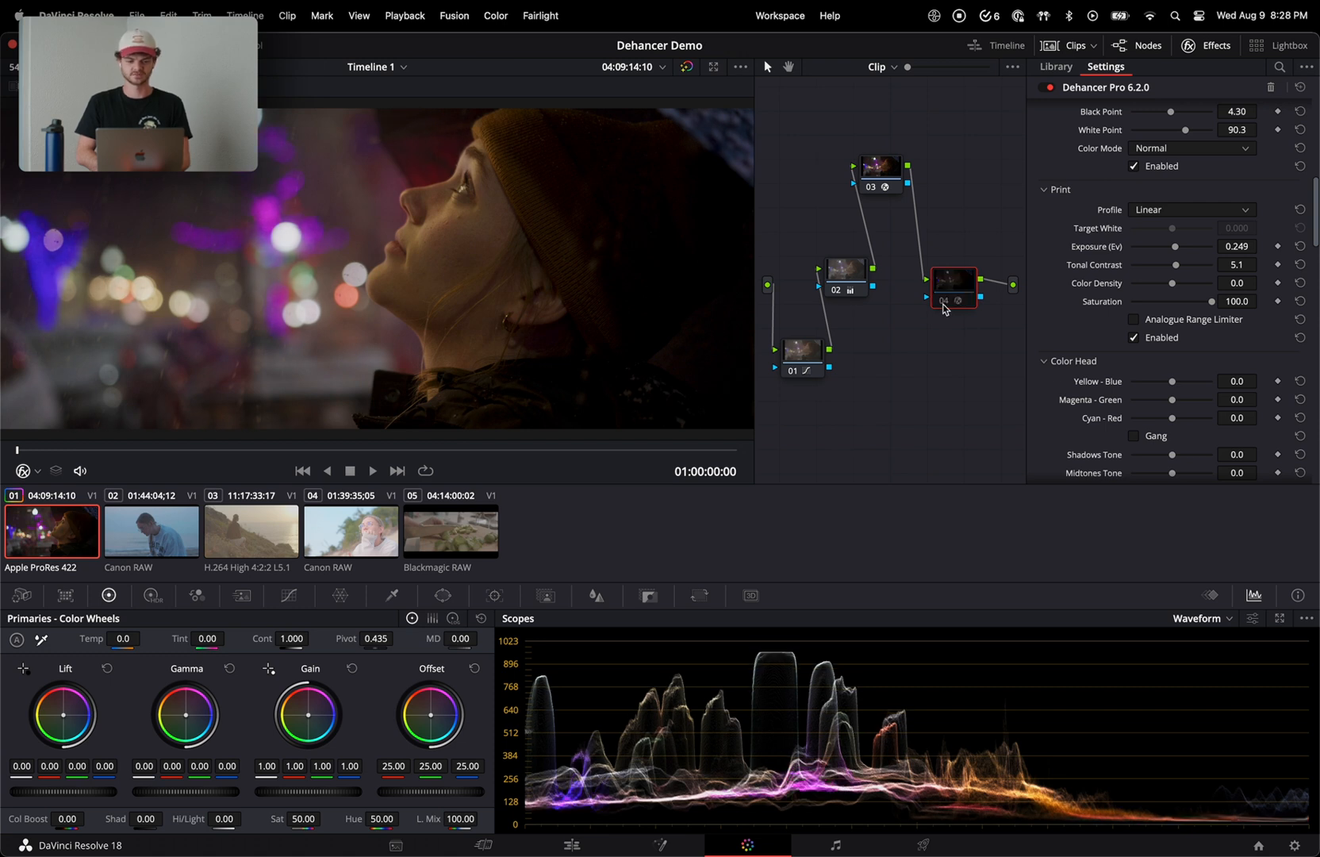
pyautogui.click(943, 304)
pyautogui.click(943, 304)
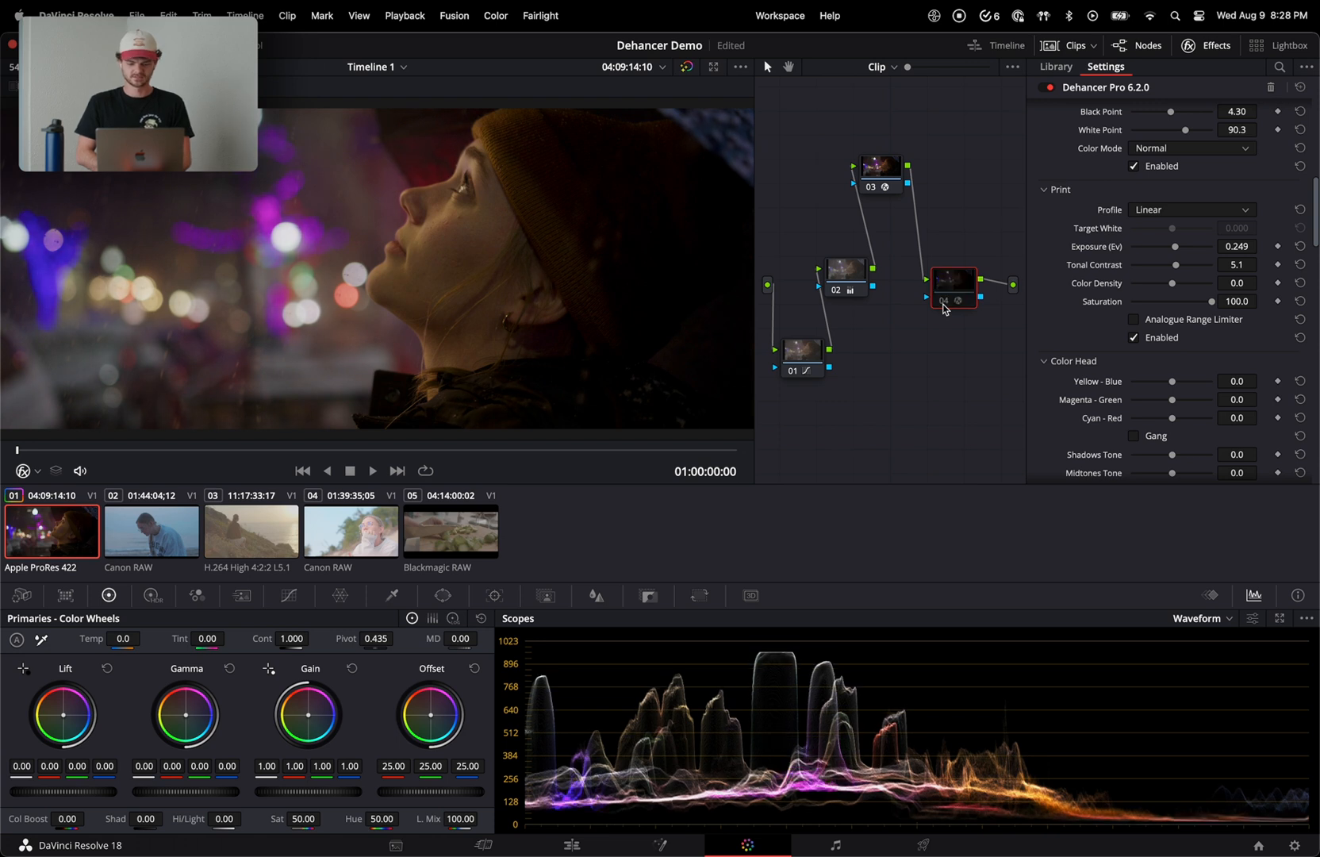
pyautogui.click(944, 306)
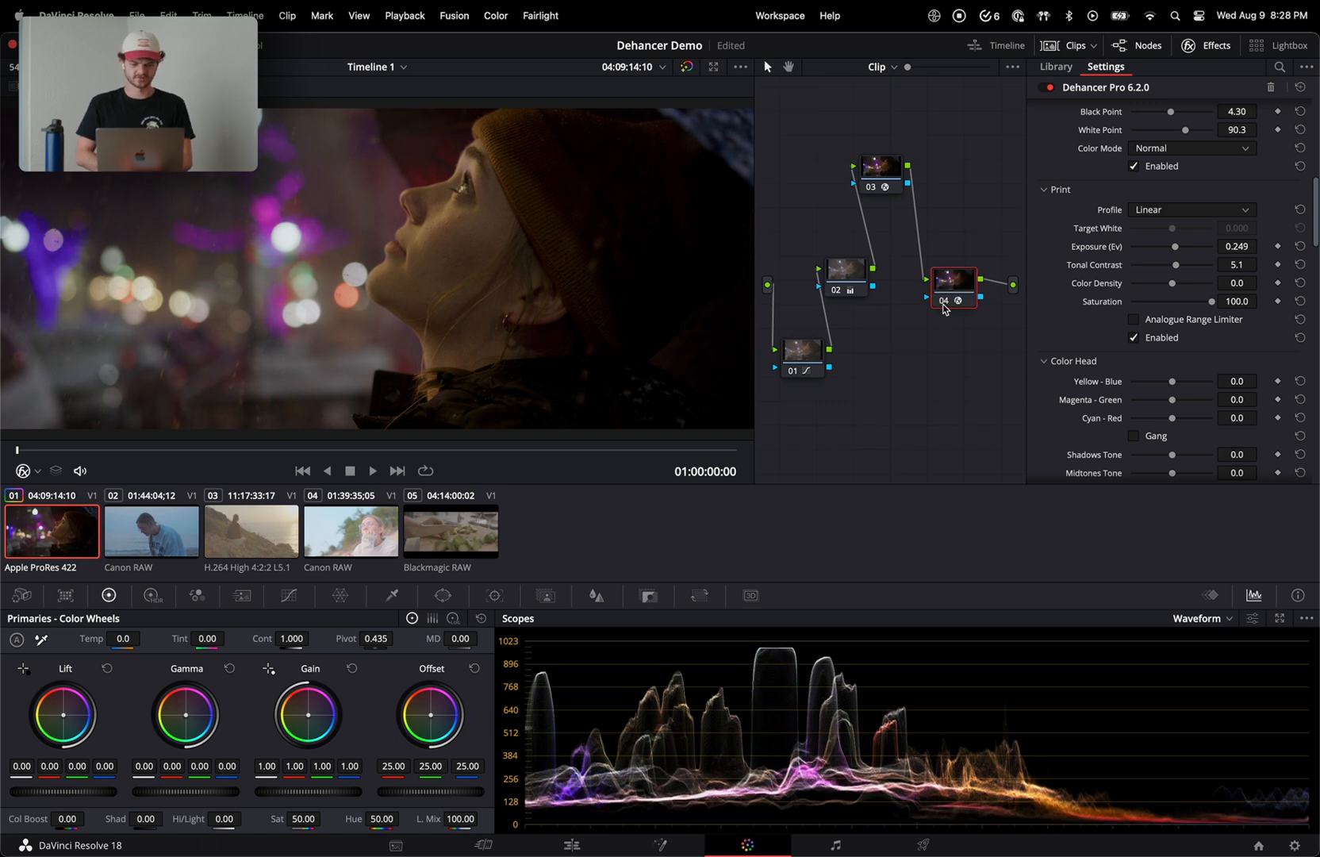
pyautogui.click(944, 306)
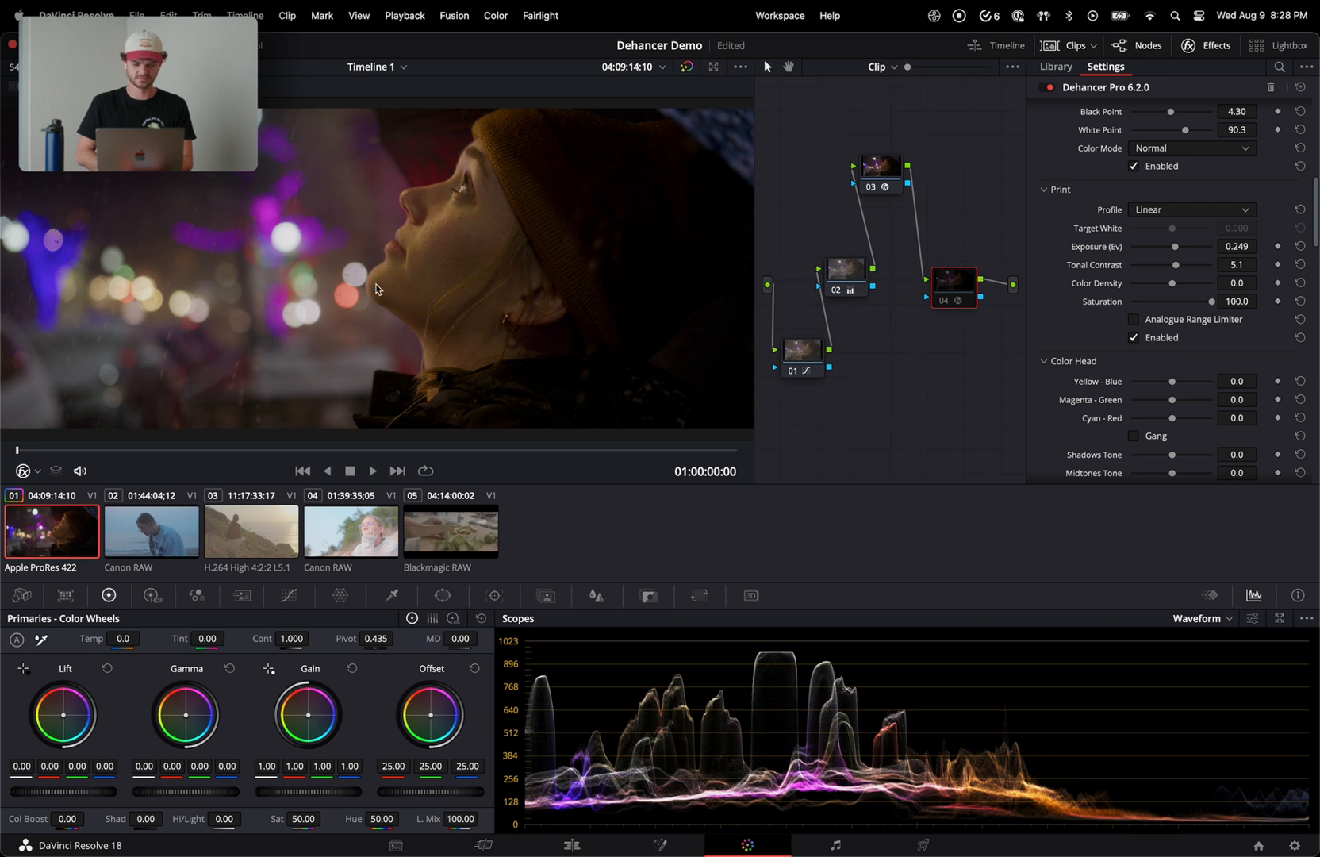
pyautogui.click(943, 303)
pyautogui.click(943, 302)
pyautogui.click(943, 302)
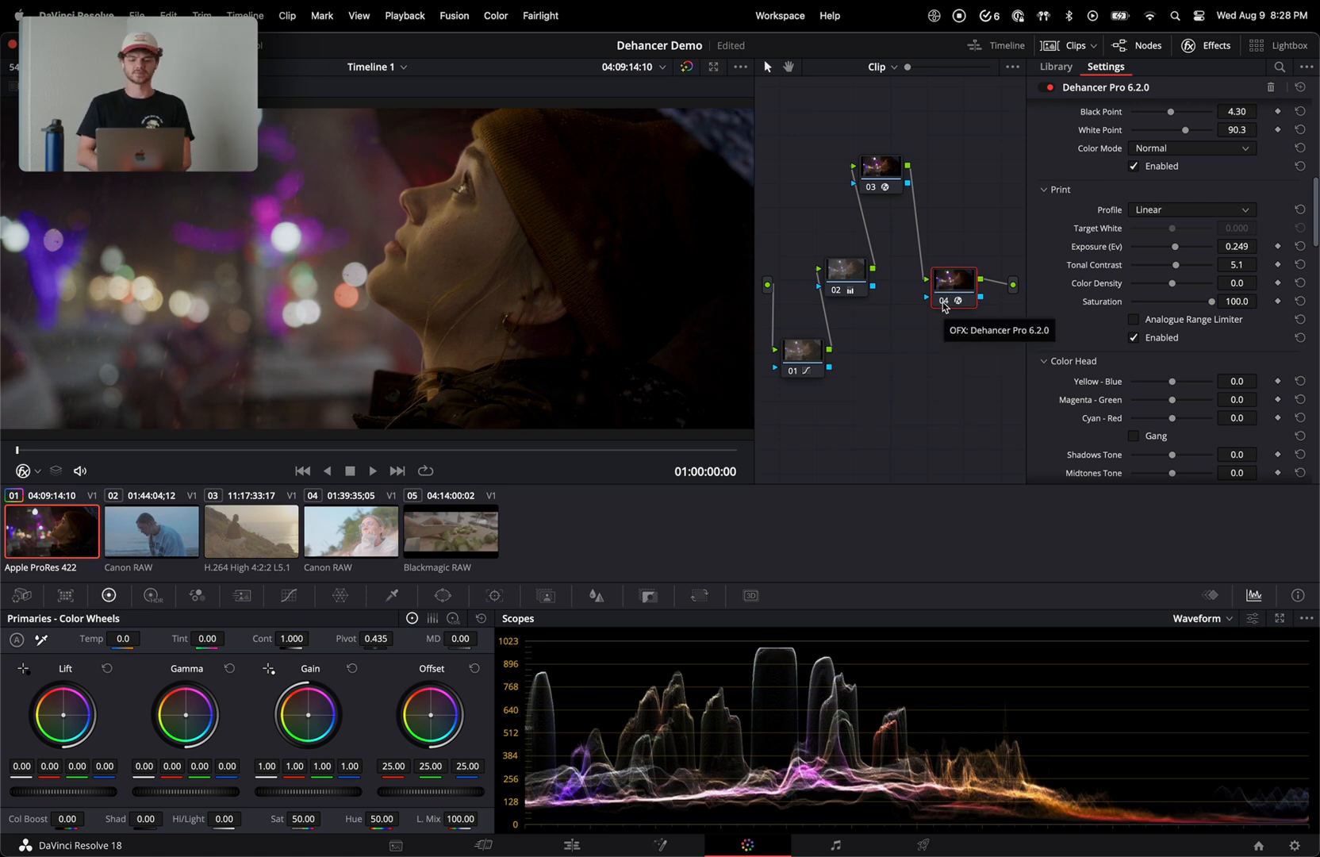
pyautogui.click(943, 303)
pyautogui.click(943, 303)
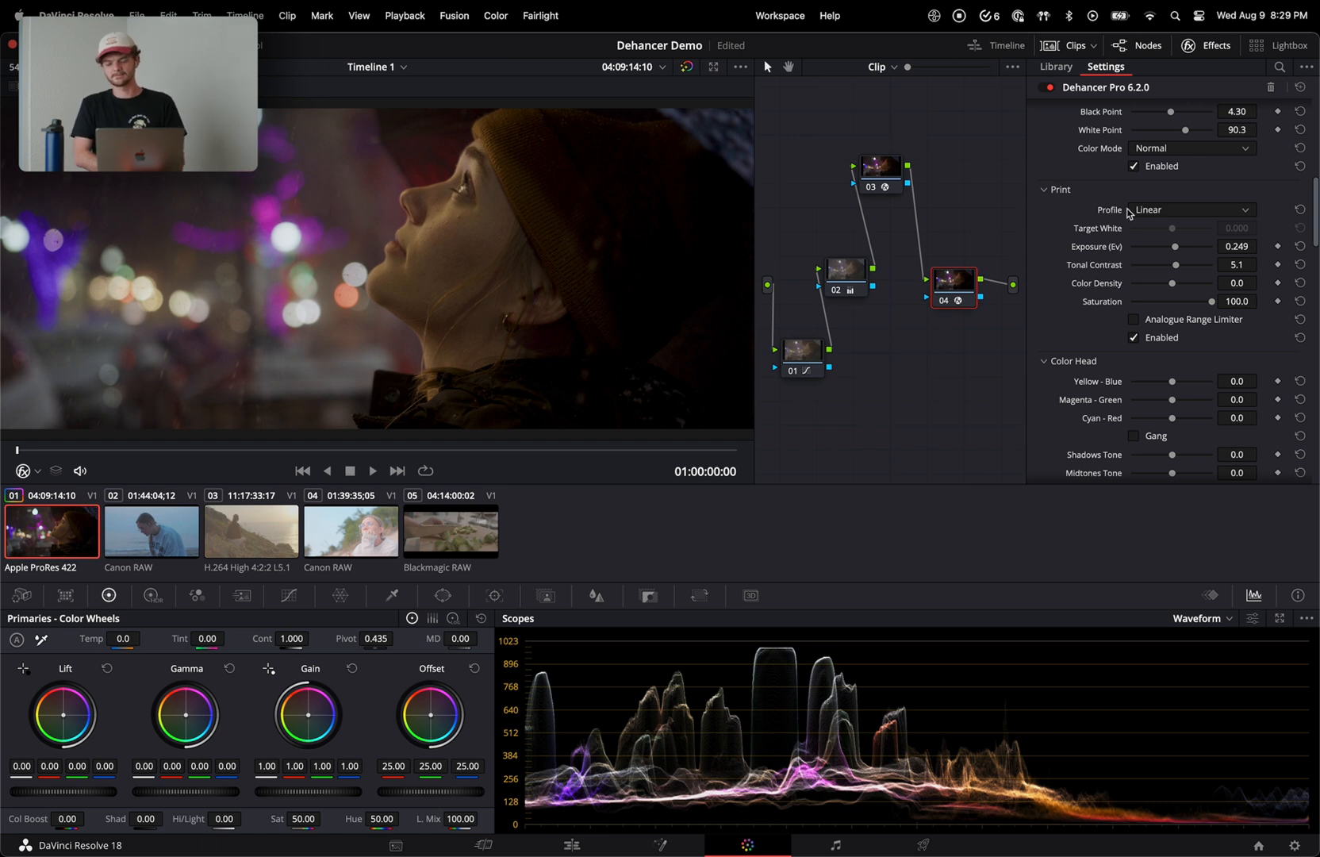
# - Apply the Kodak 2383 Print Film profile and brighten the look with Expand White Point 99.3 and Print Exposure 0.744 Ev
pyautogui.scroll(2, 1054, 250)
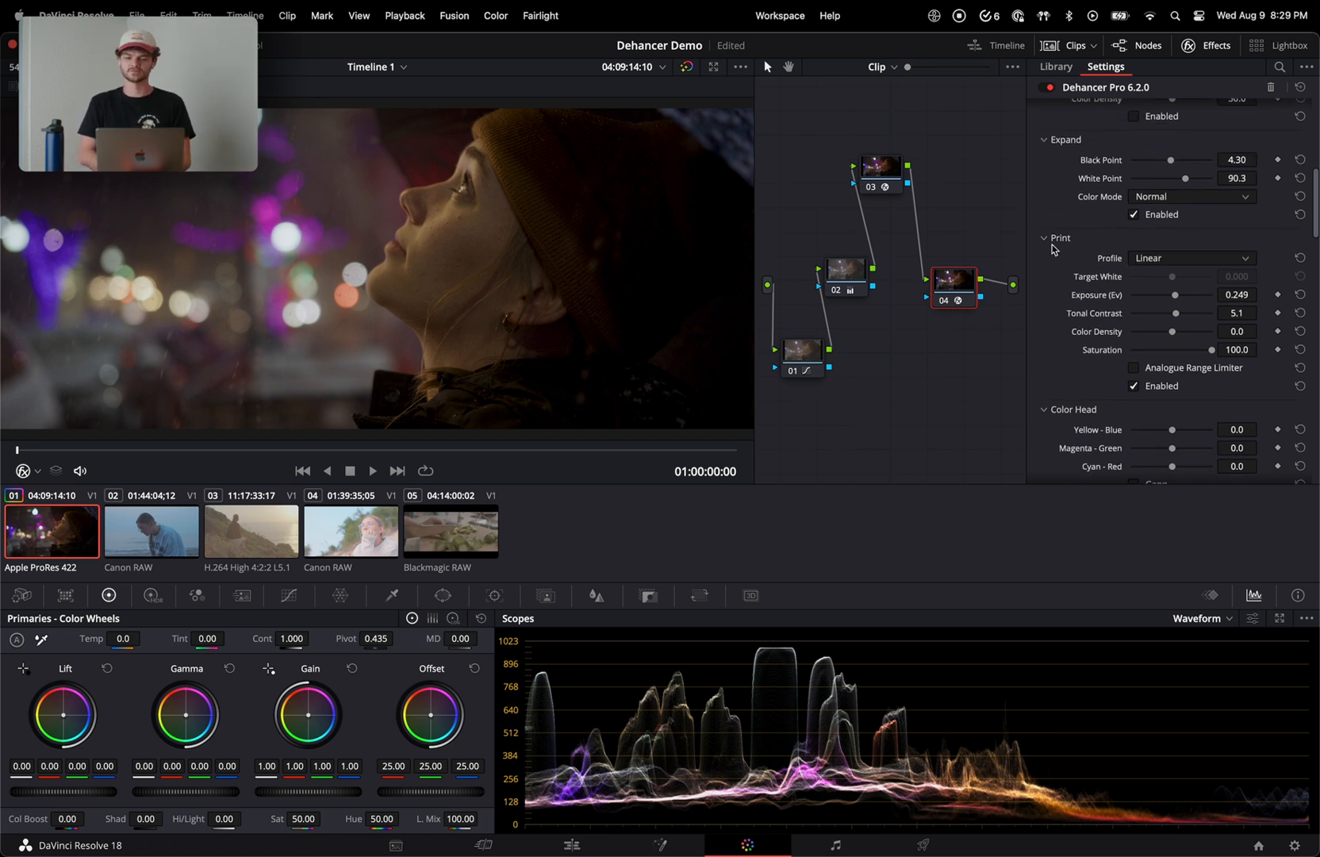
pyautogui.click(1153, 262)
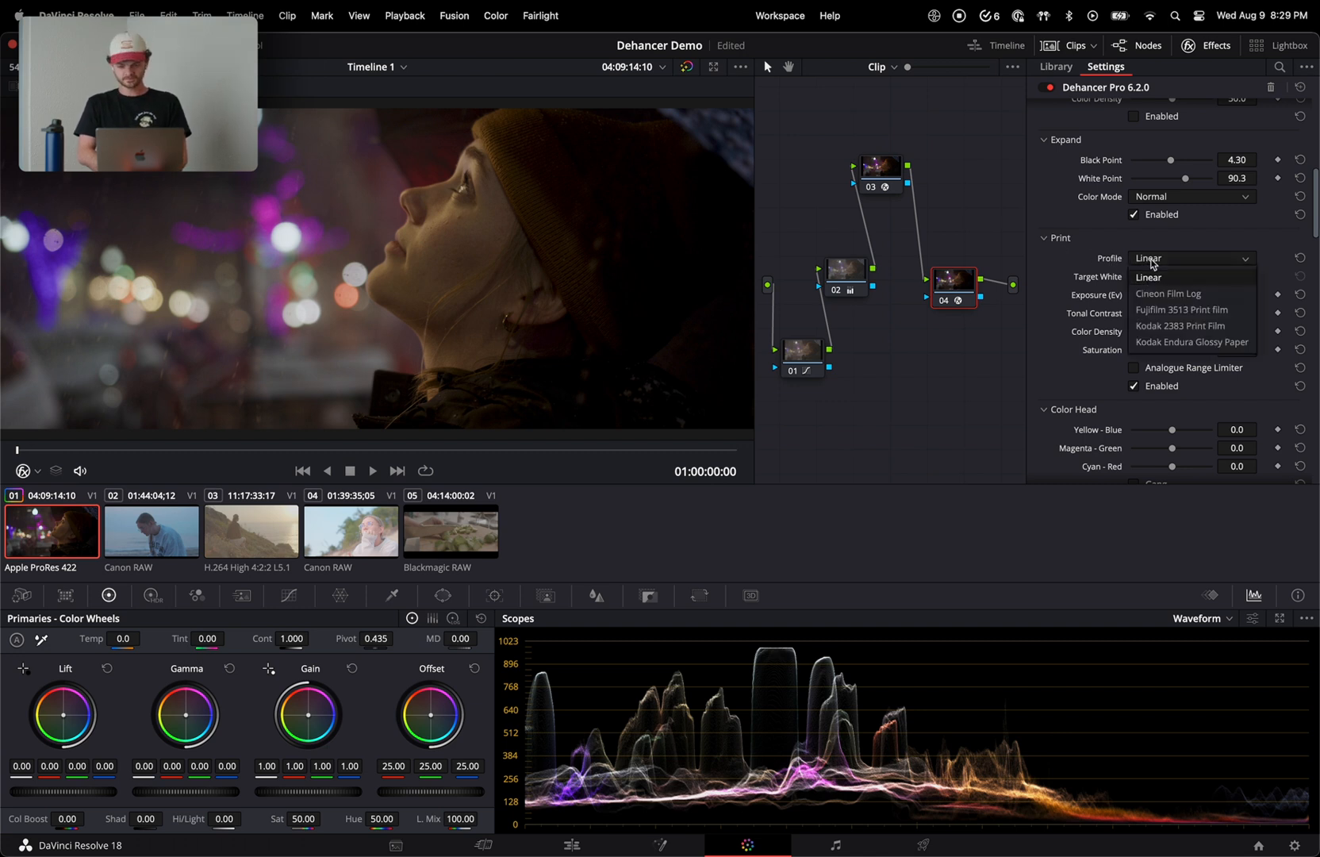
pyautogui.click(1162, 328)
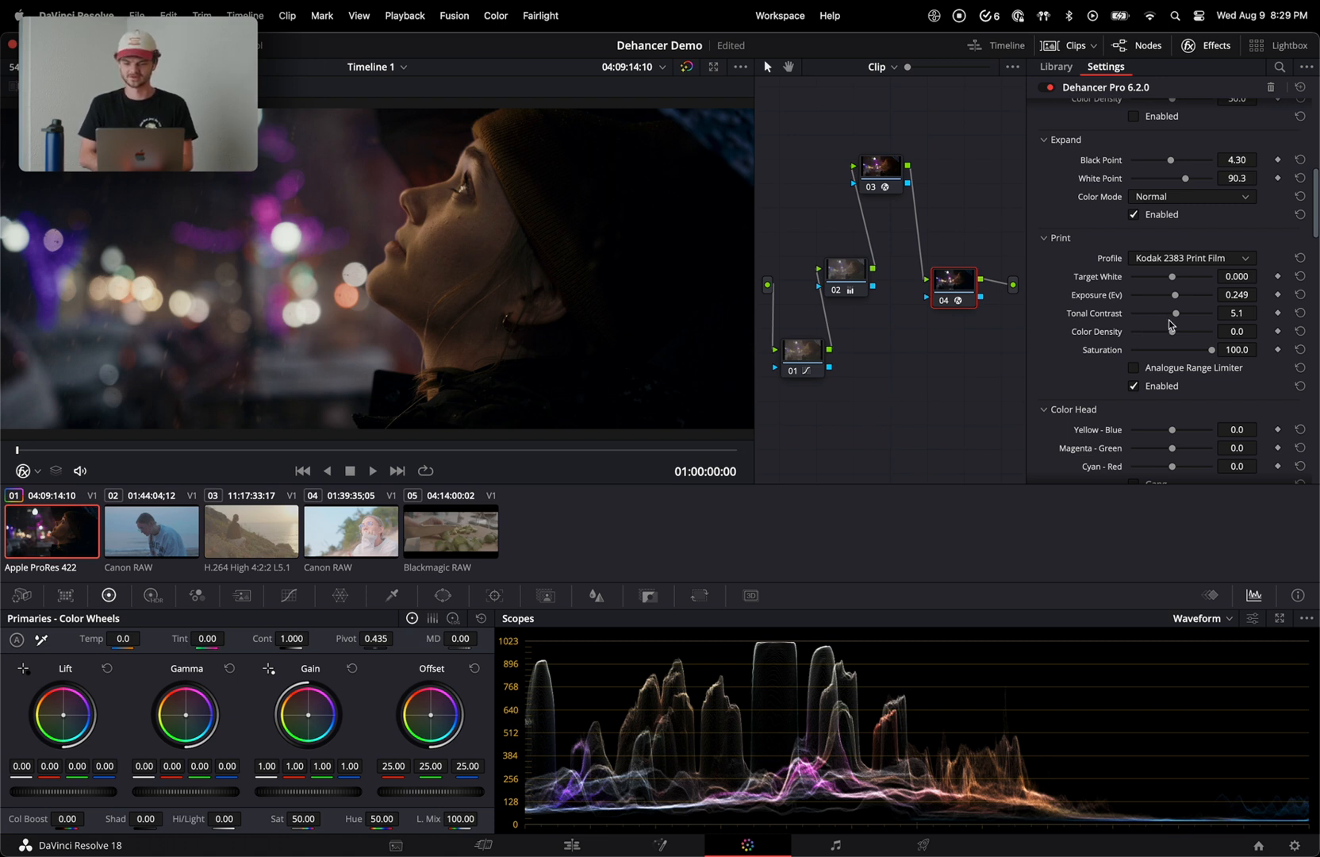
pyautogui.moveTo(1189, 184); pyautogui.dragTo(1195, 179)
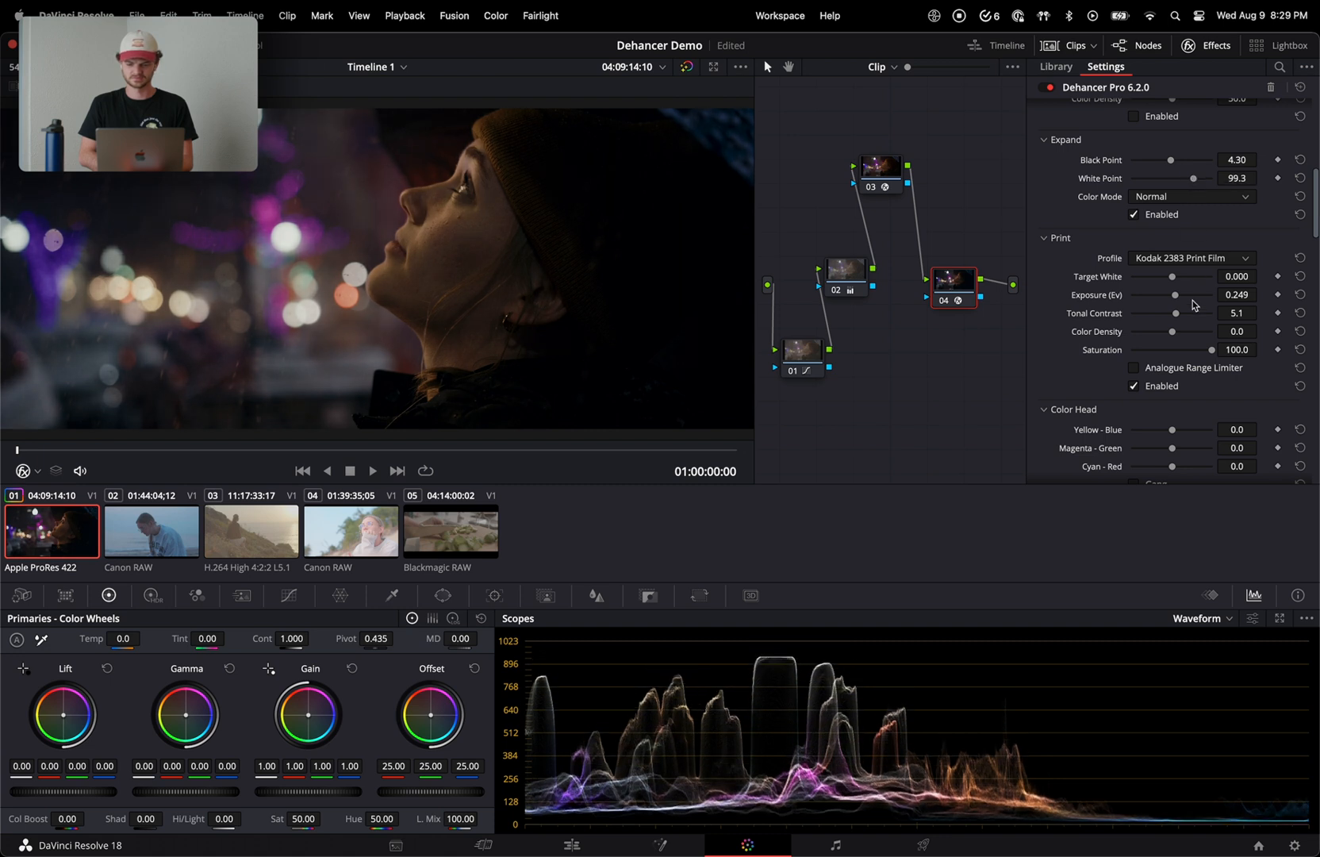
pyautogui.moveTo(1175, 303); pyautogui.dragTo(1182, 302)
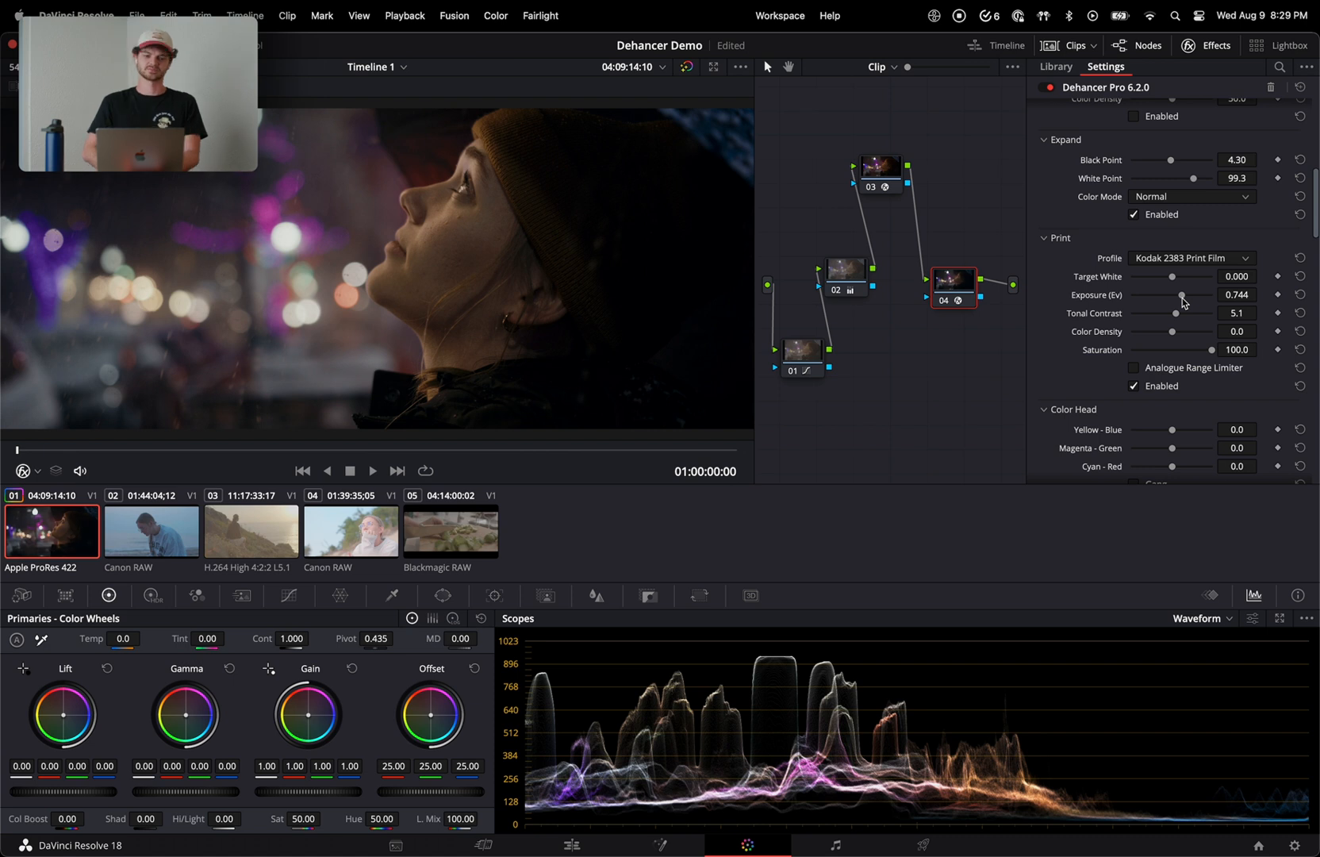
# - Compare the Linear print profile against Kodak 2383 Print Film, restoring Kodak 2383 and leaving the playhead at the clip's start
pyautogui.click(1157, 259)
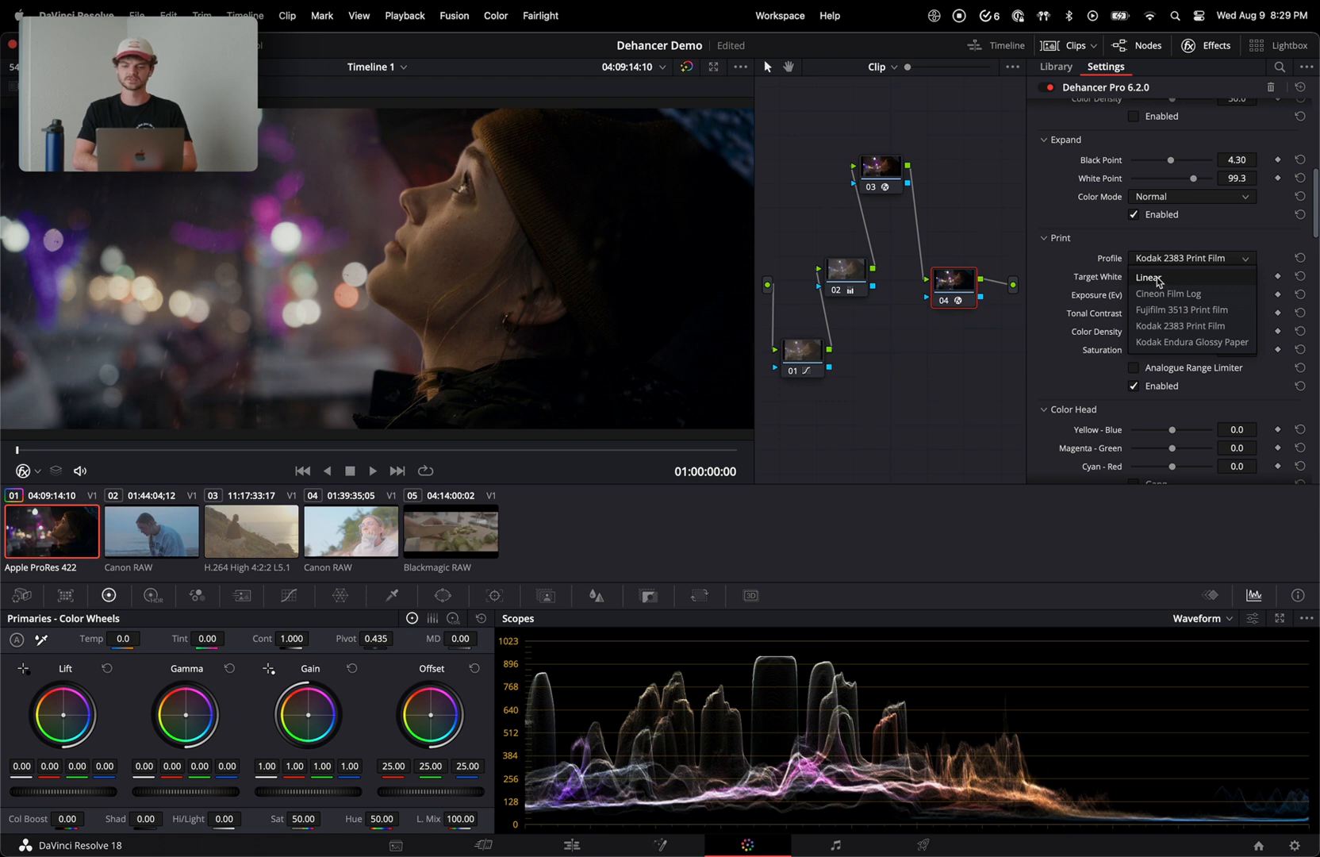
pyautogui.click(1158, 279)
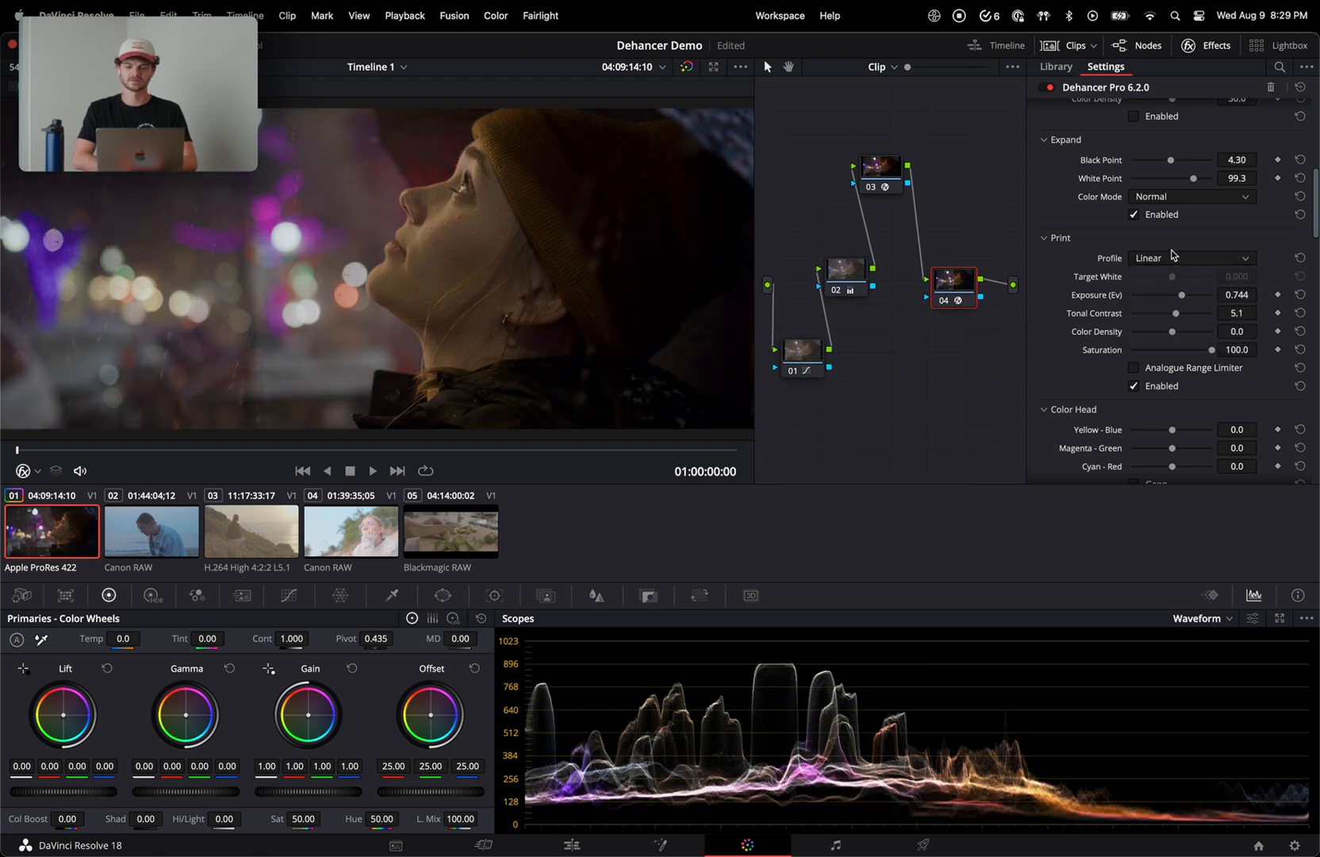
pyautogui.click(1172, 255)
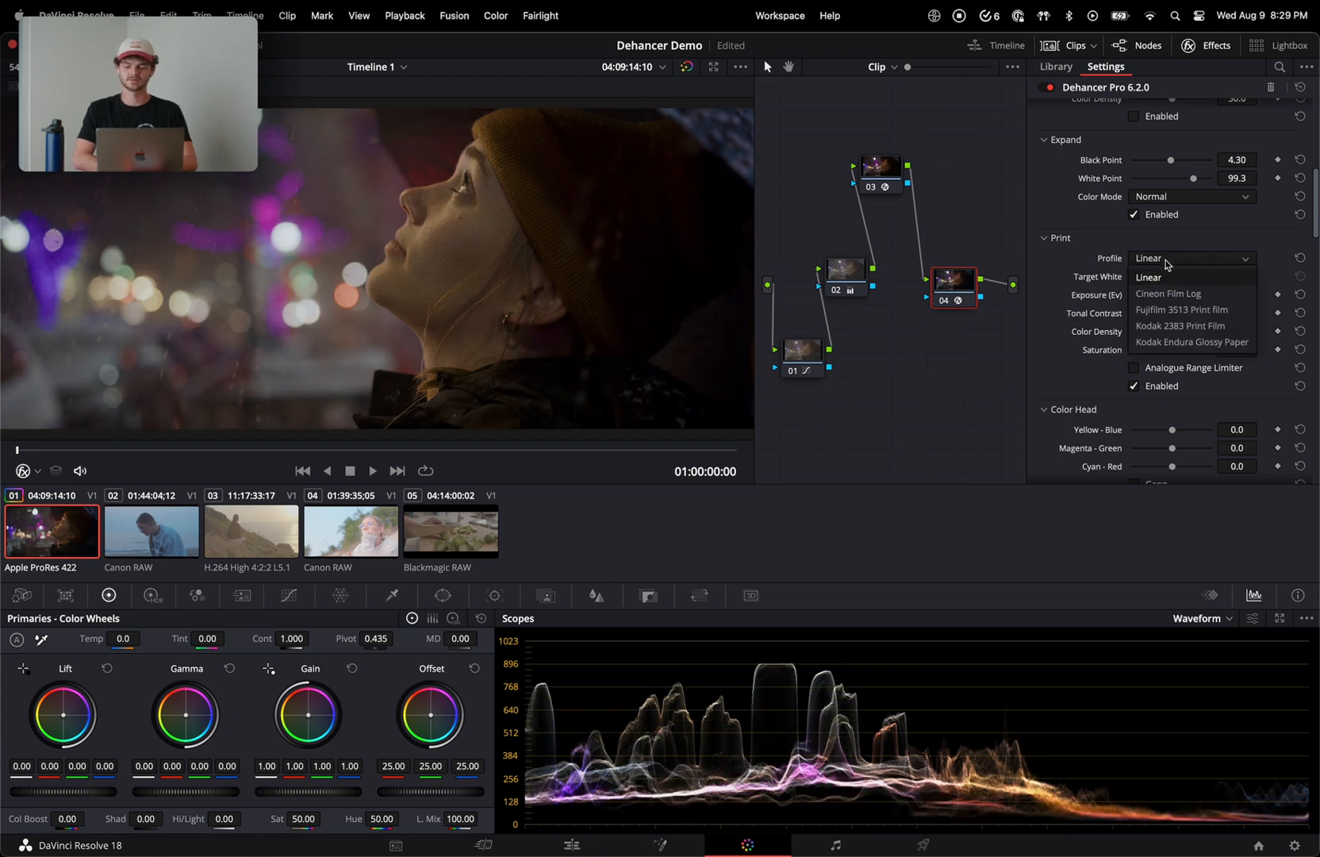
pyautogui.click(1165, 327)
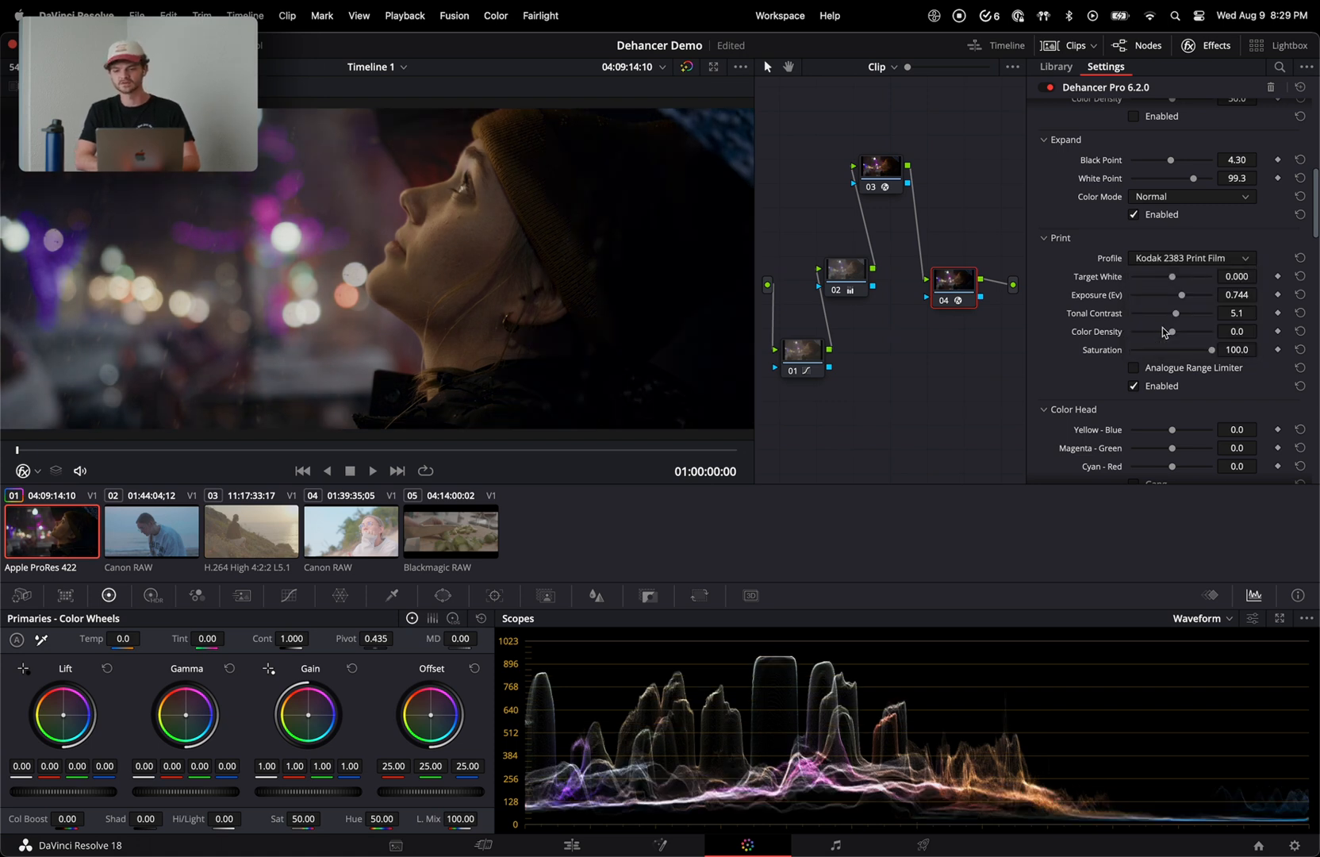
pyautogui.moveTo(172, 450); pyautogui.dragTo(1, 454)
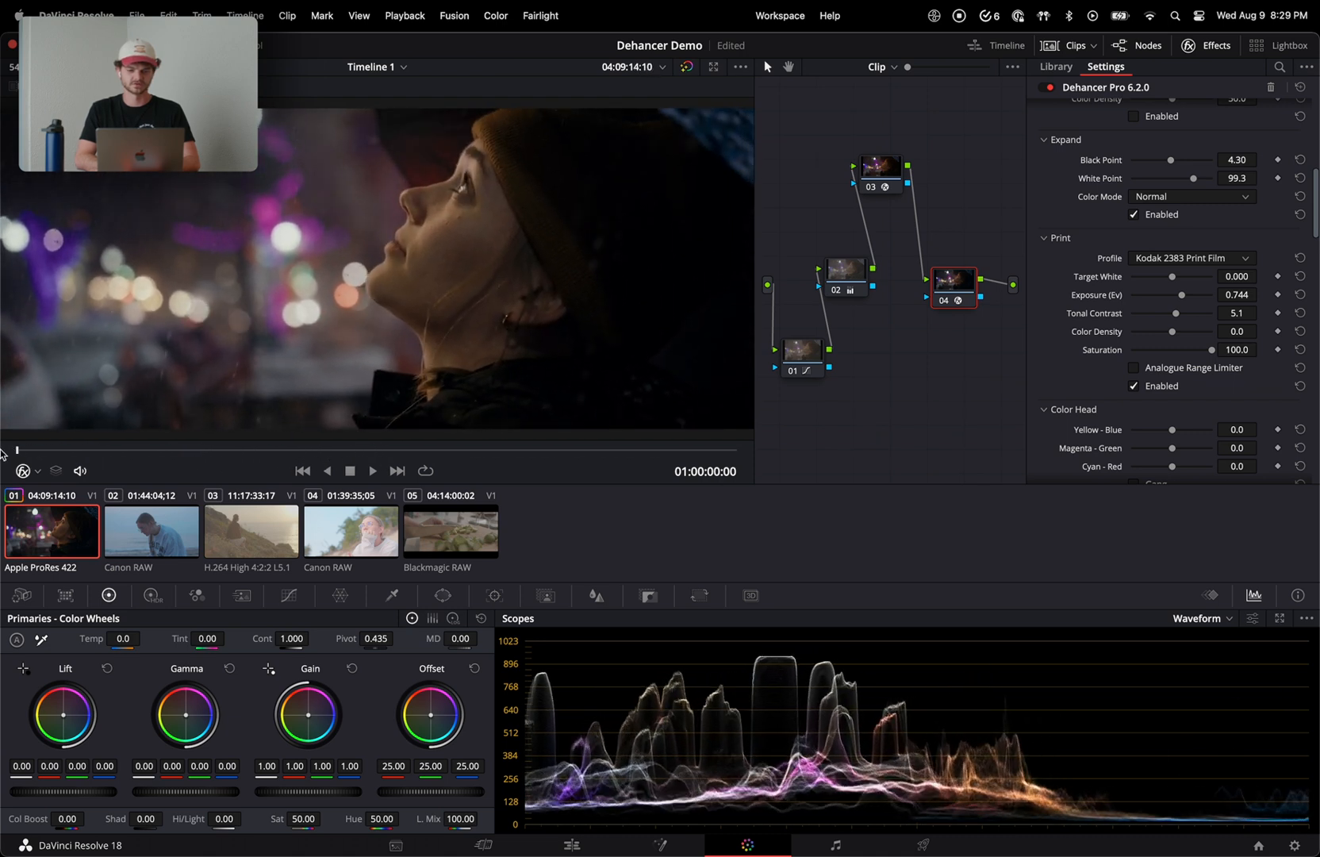
# - Enable Dehancer's Film Grain with Midtones at 24.8 and Amount at 9.1
pyautogui.scroll(-10, 1074, 239)
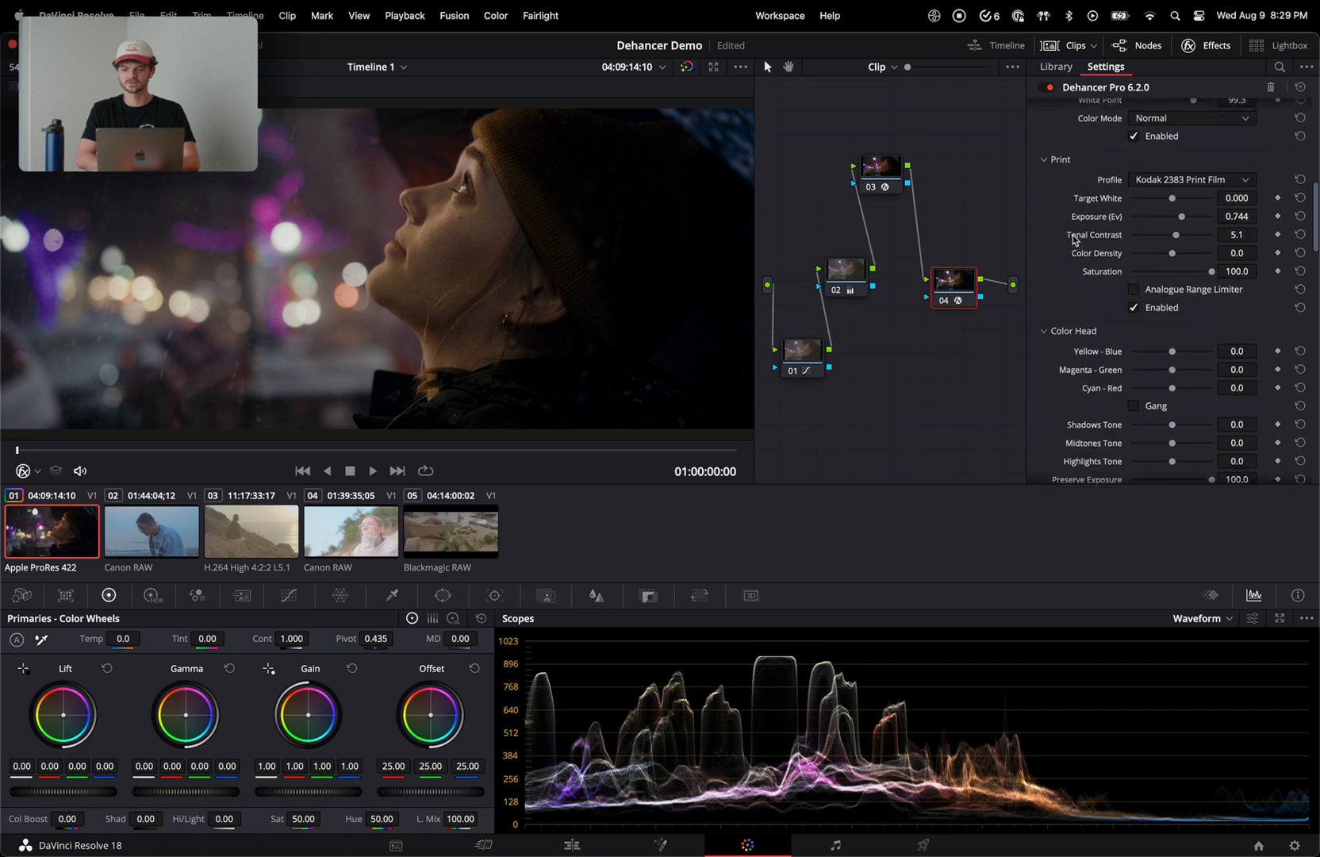
pyautogui.scroll(-3, 1073, 239)
pyautogui.scroll(2, 1175, 333)
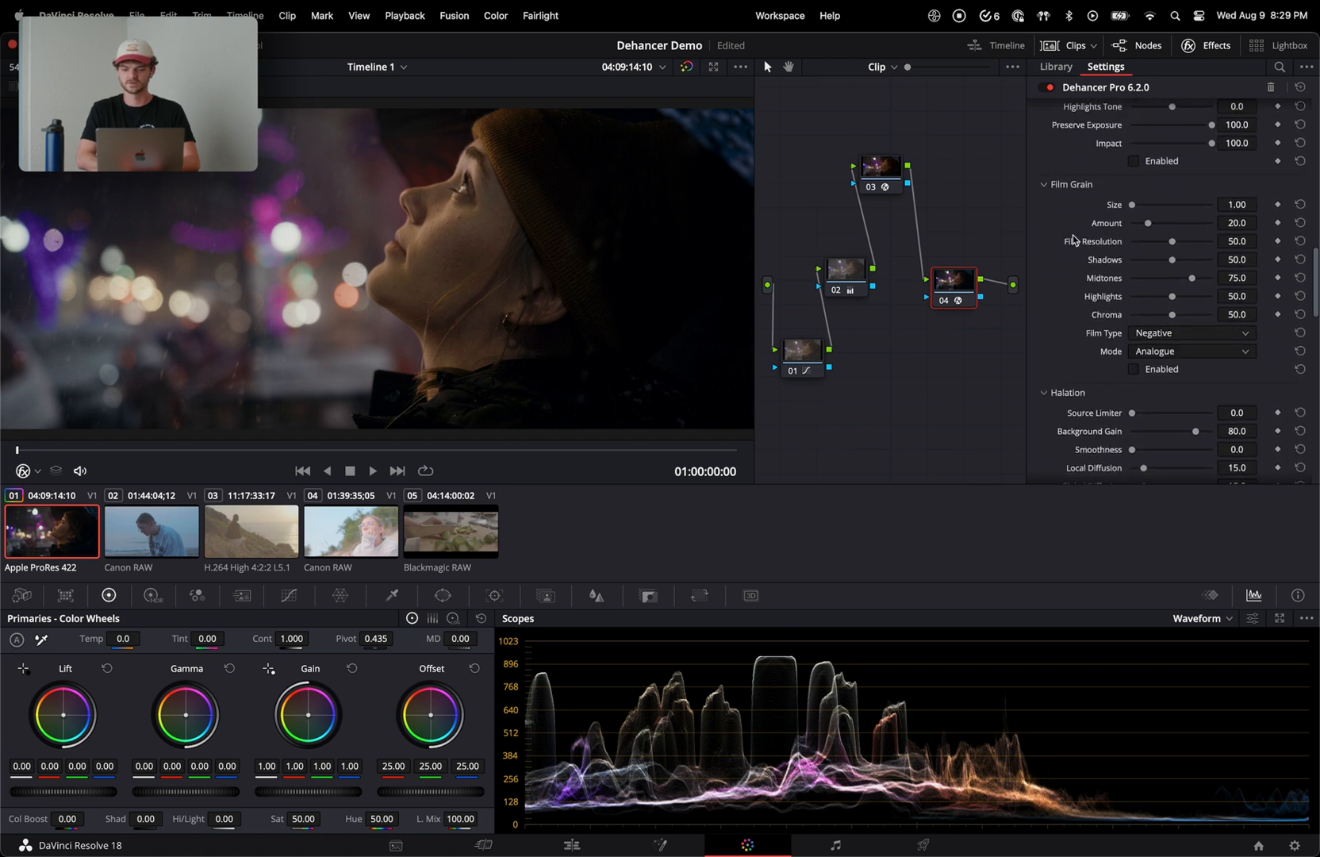
pyautogui.click(1166, 371)
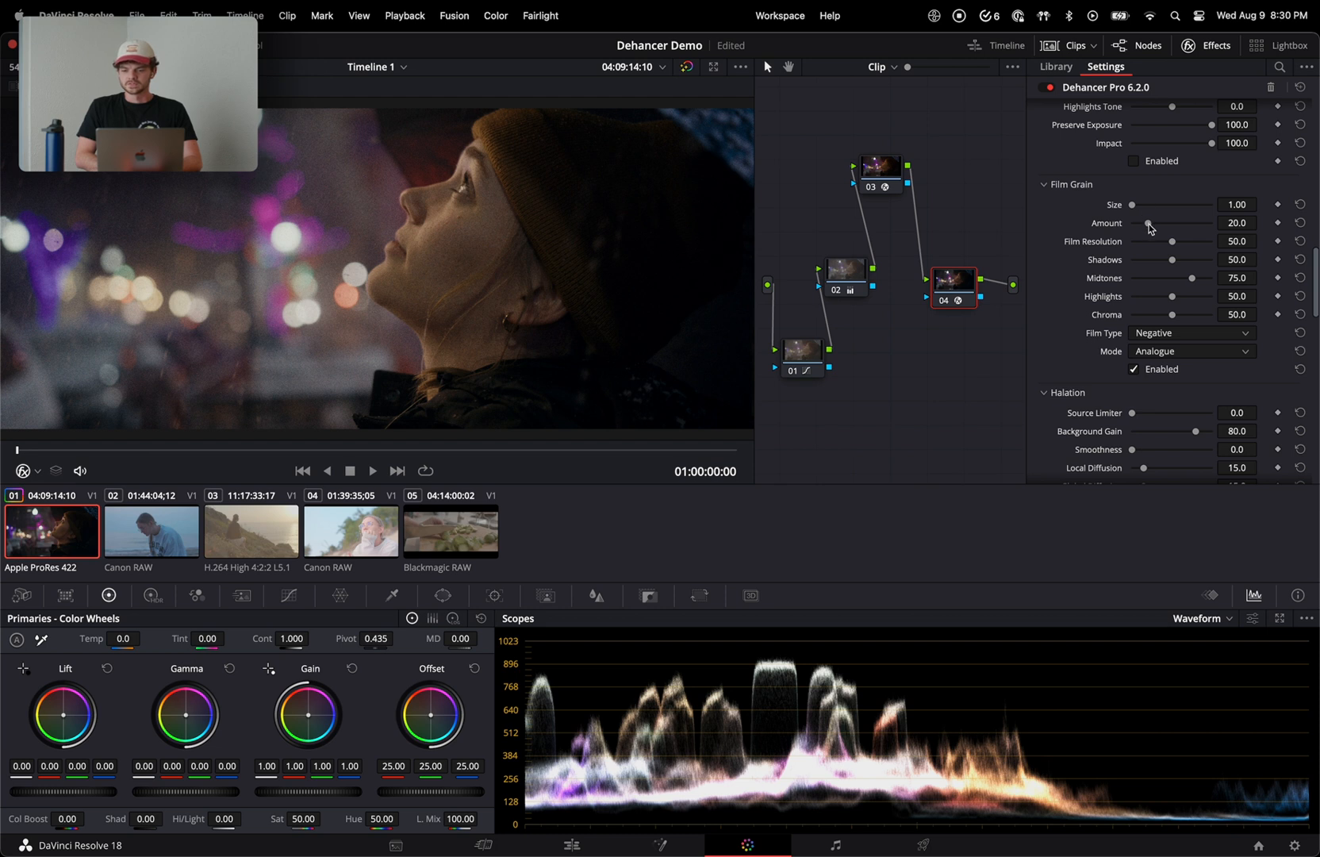
pyautogui.moveTo(1192, 278); pyautogui.dragTo(1153, 287)
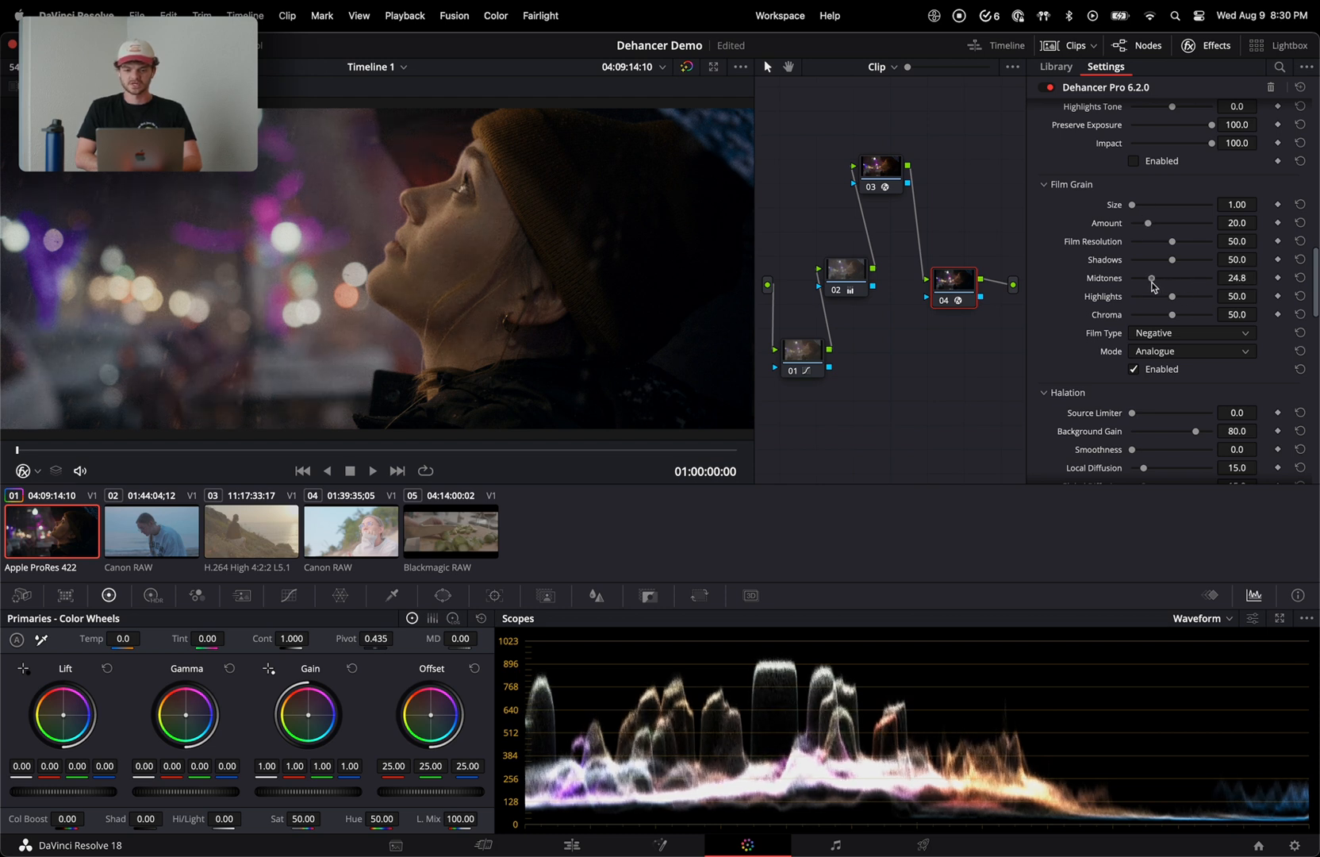
pyautogui.moveTo(1147, 224); pyautogui.dragTo(1140, 230)
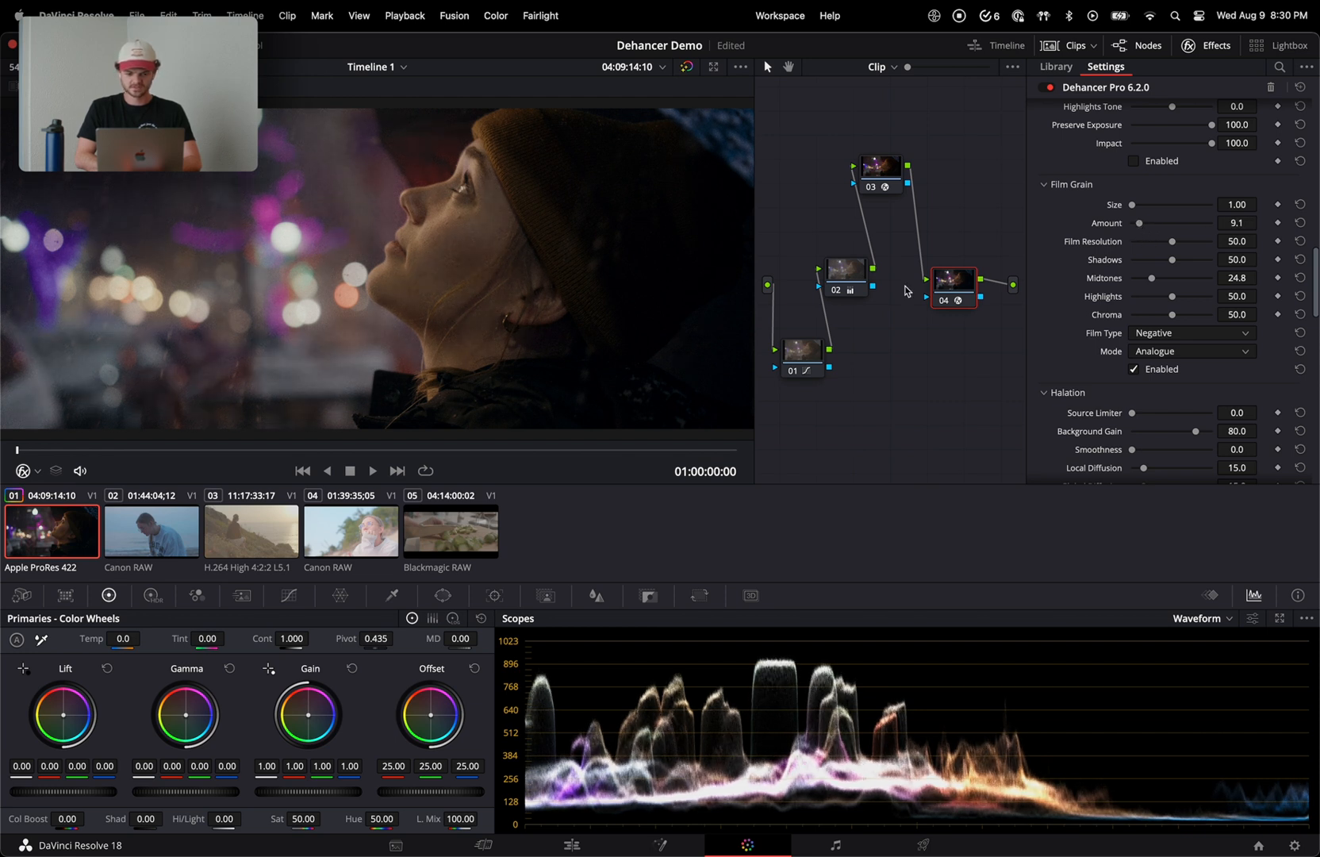
# - Play the clip full screen to check the film grain in motion, and return to its first frame
pyautogui.press('super+f')
pyautogui.press('space')
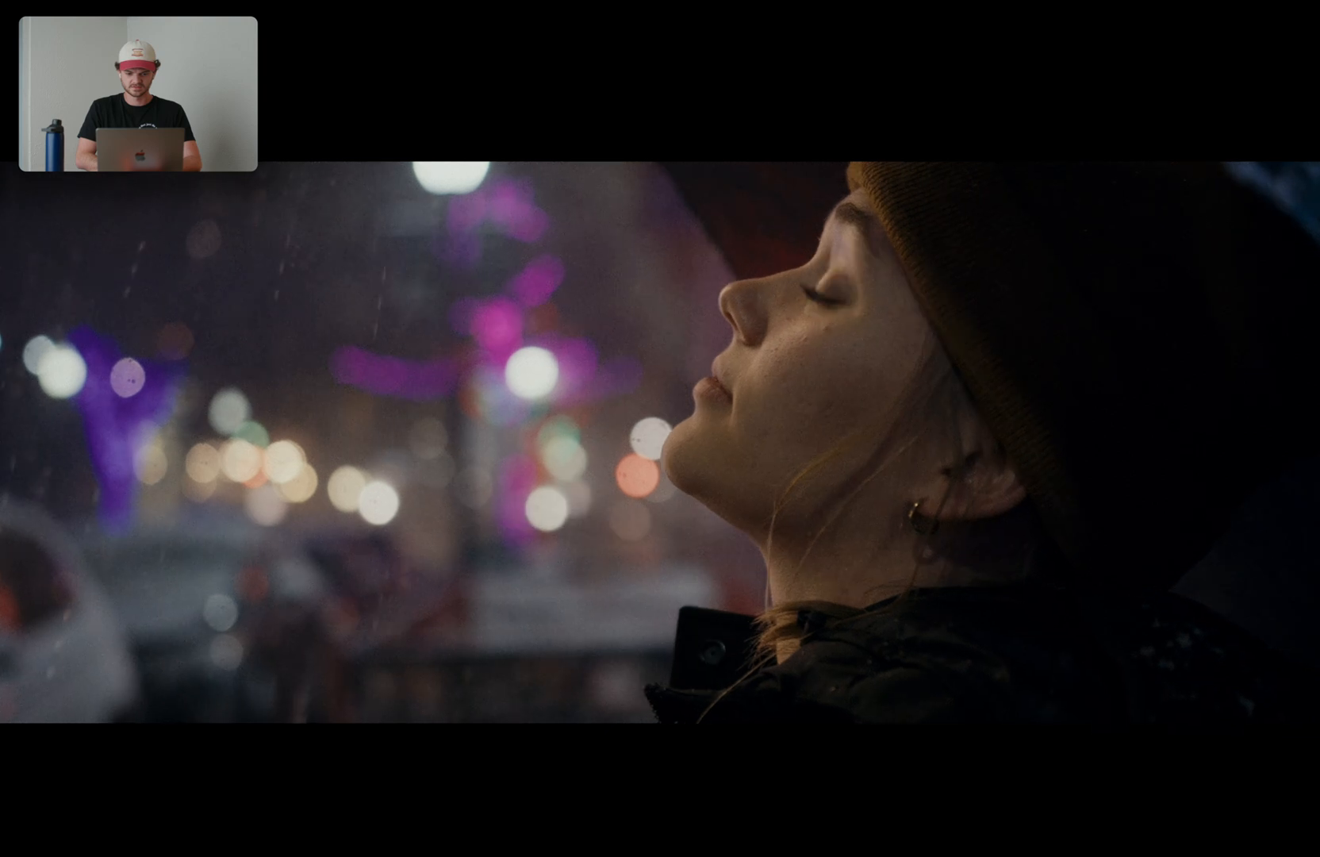
pyautogui.press('space')
pyautogui.press('super+f')
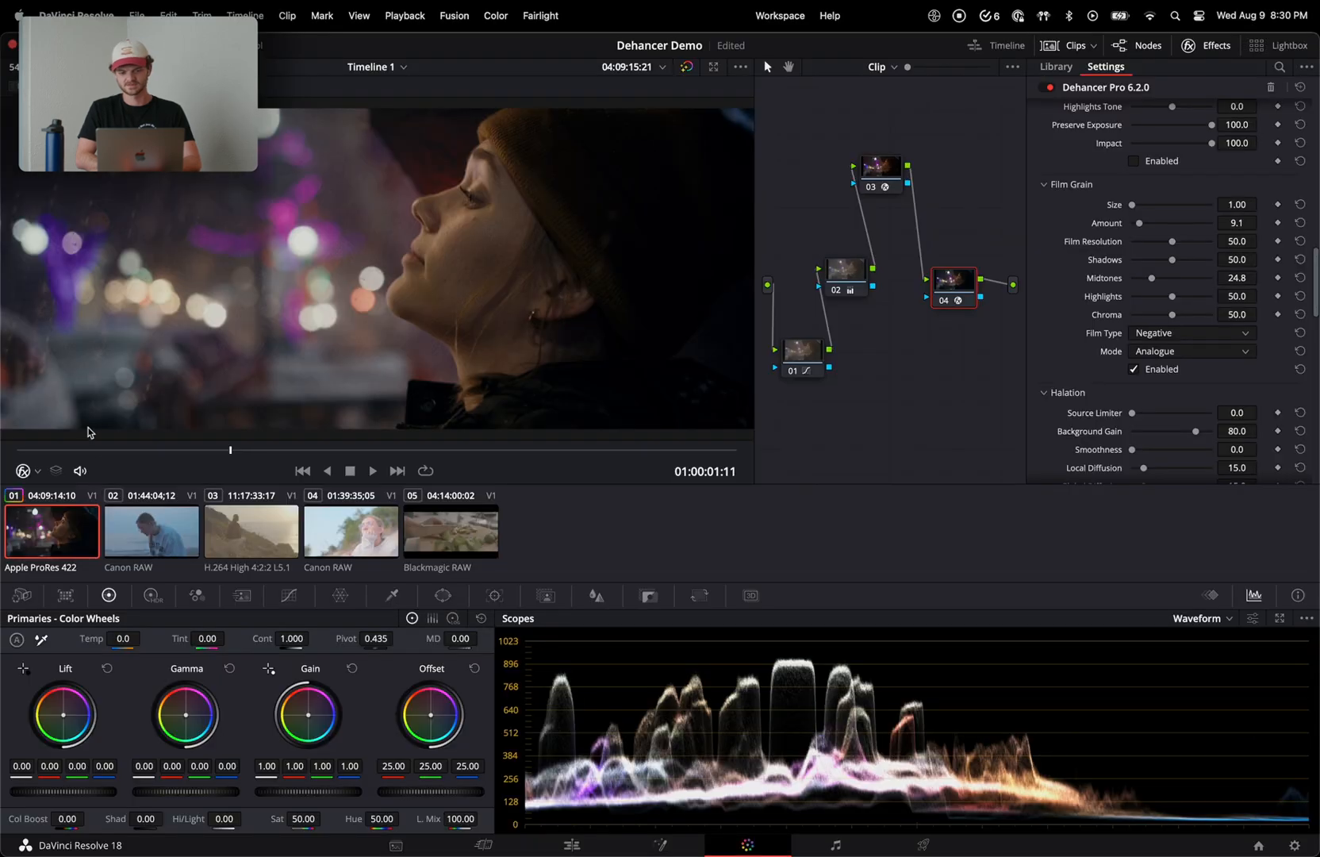
pyautogui.press('Home')
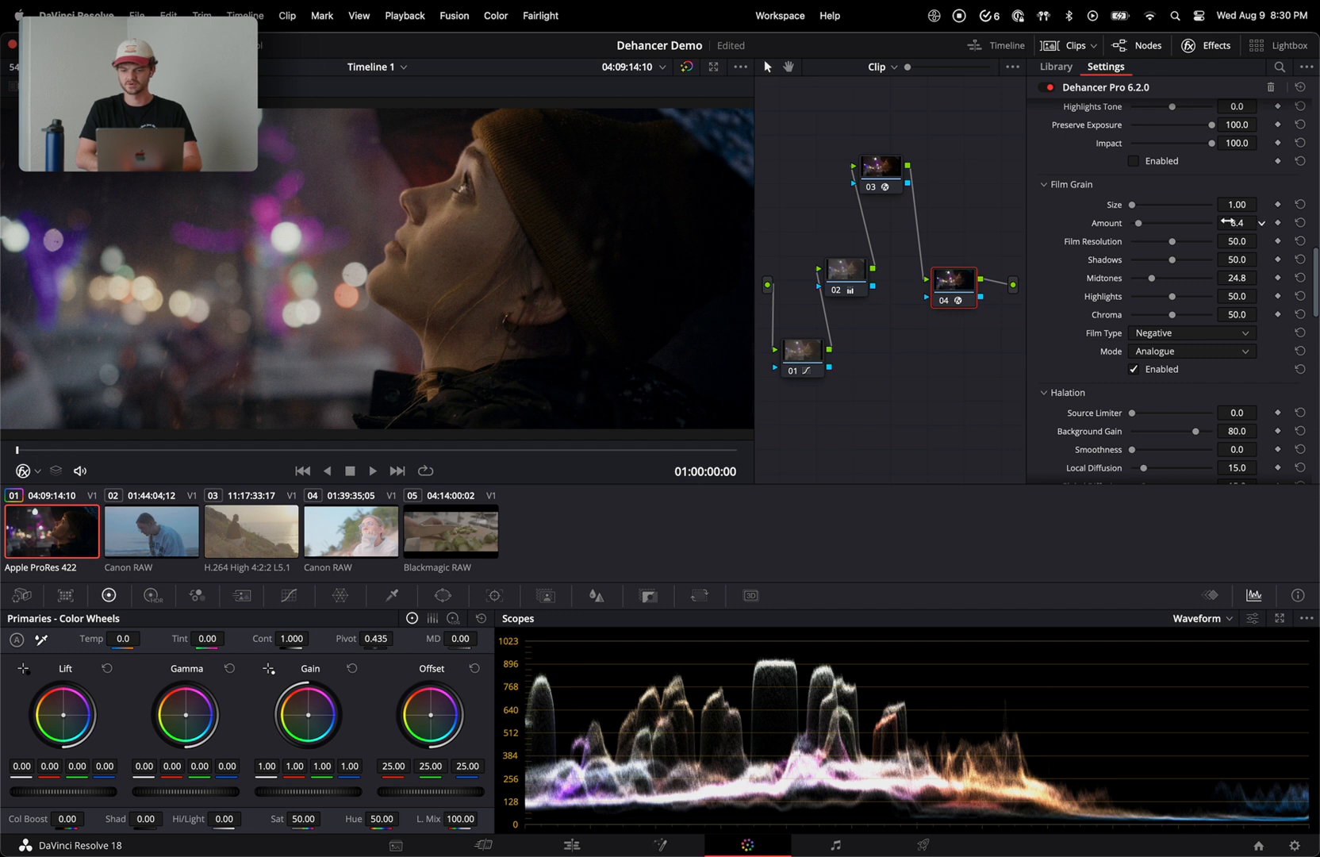
# - Compare the first clip with and without the Dehancer node 04, leaving the node enabled
pyautogui.click(944, 303)
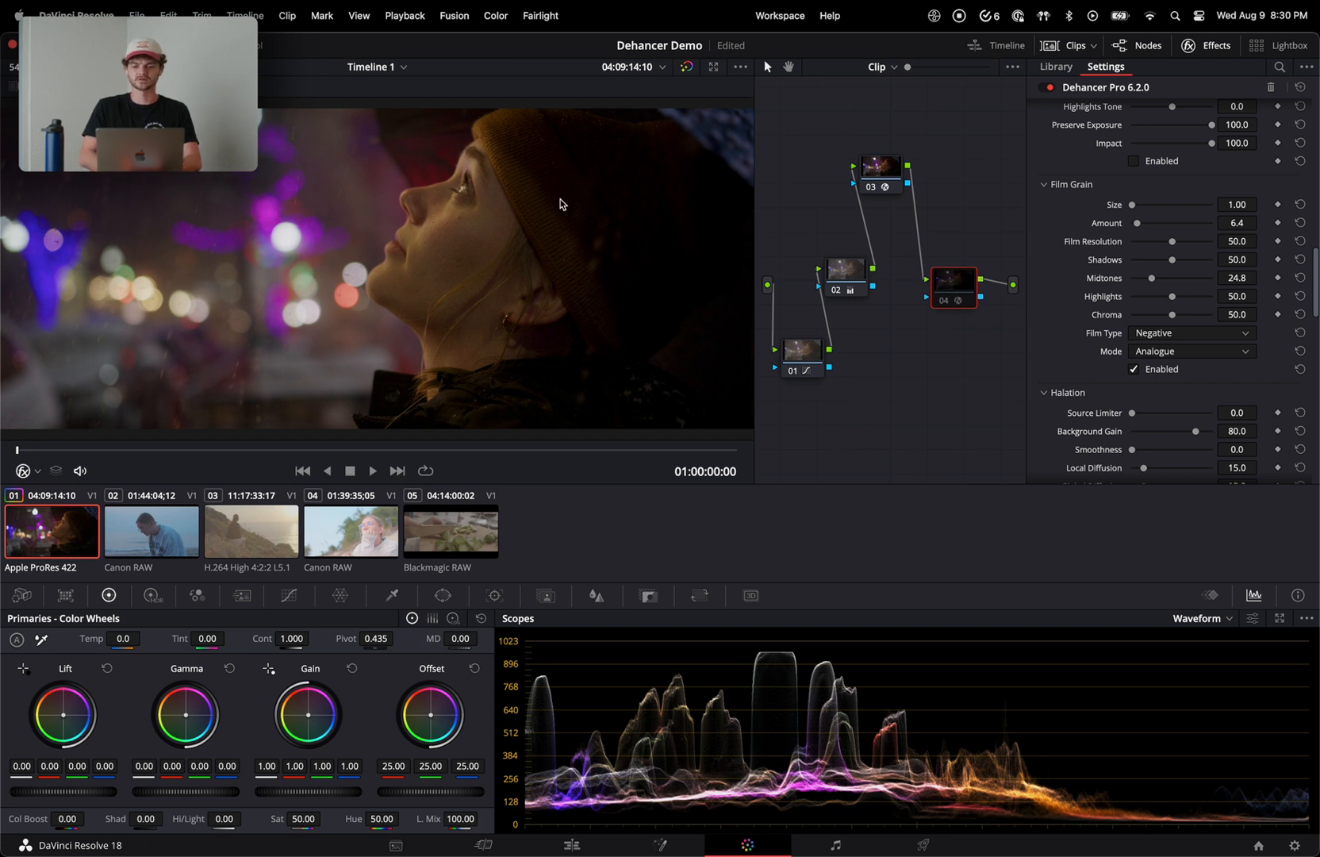
pyautogui.click(944, 305)
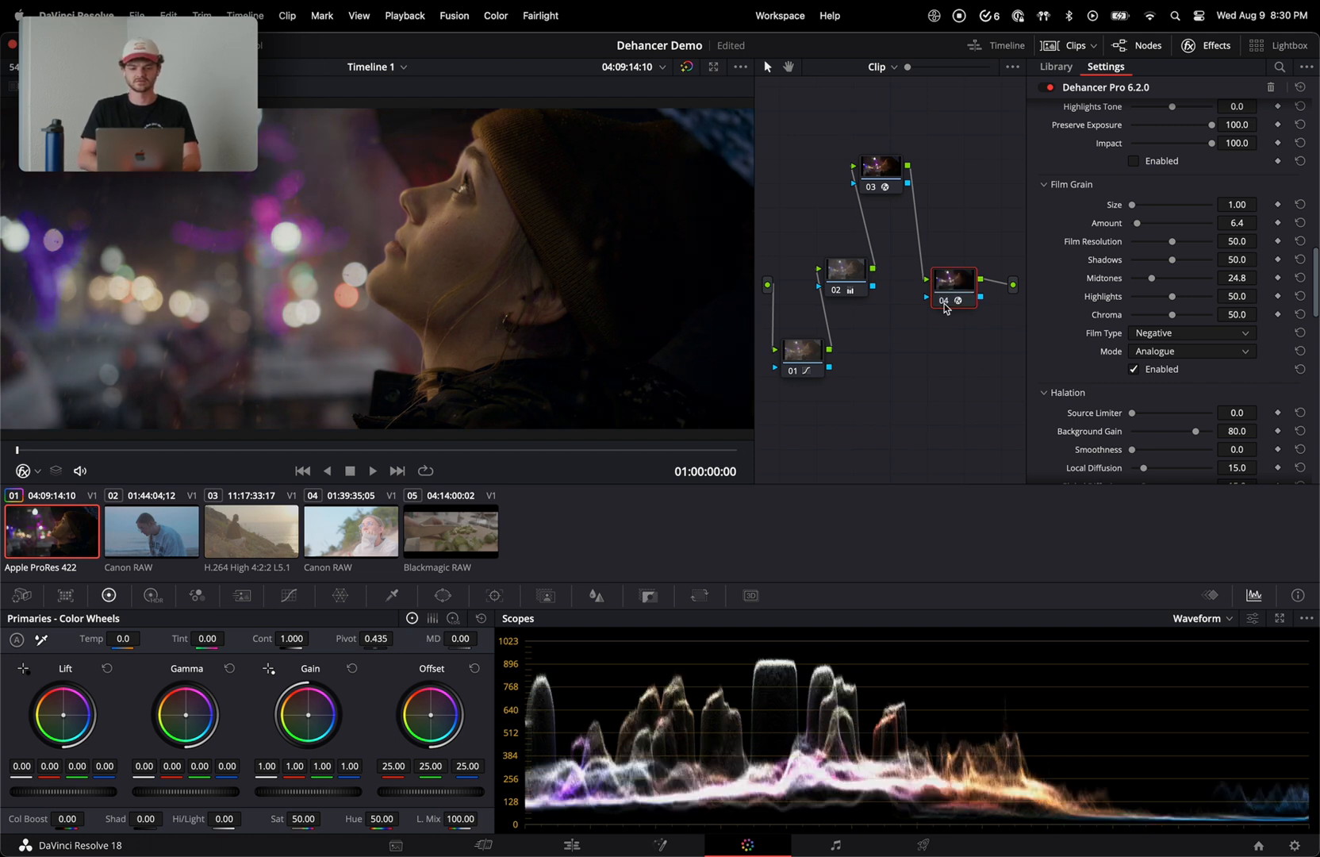
# - Try the Cinestill 800T film profile with a lower Push/Pull, and restore Kodak Vision3 200T with Push/Pull at 2.000 Ev
pyautogui.scroll(10, 1077, 277)
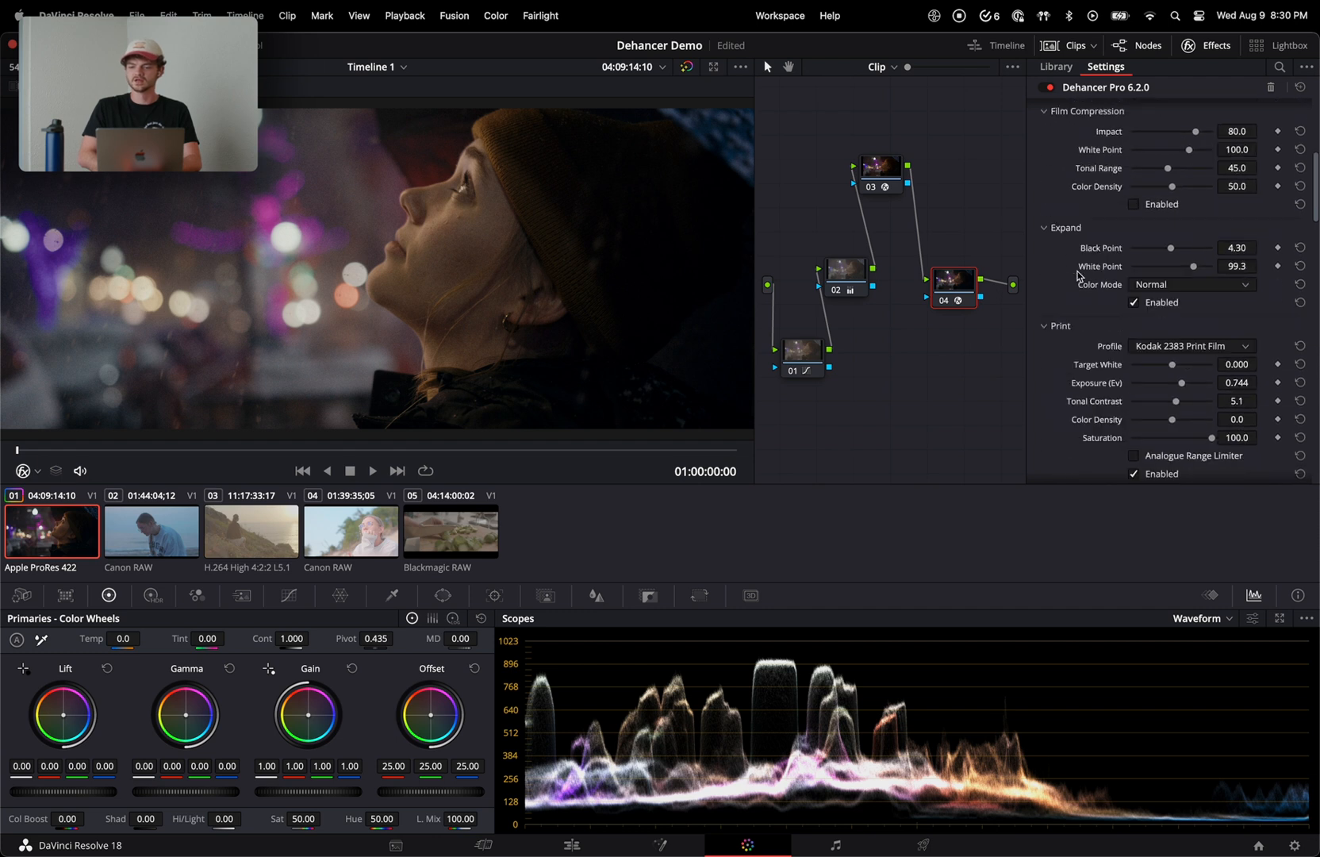
pyautogui.scroll(5, 1110, 283)
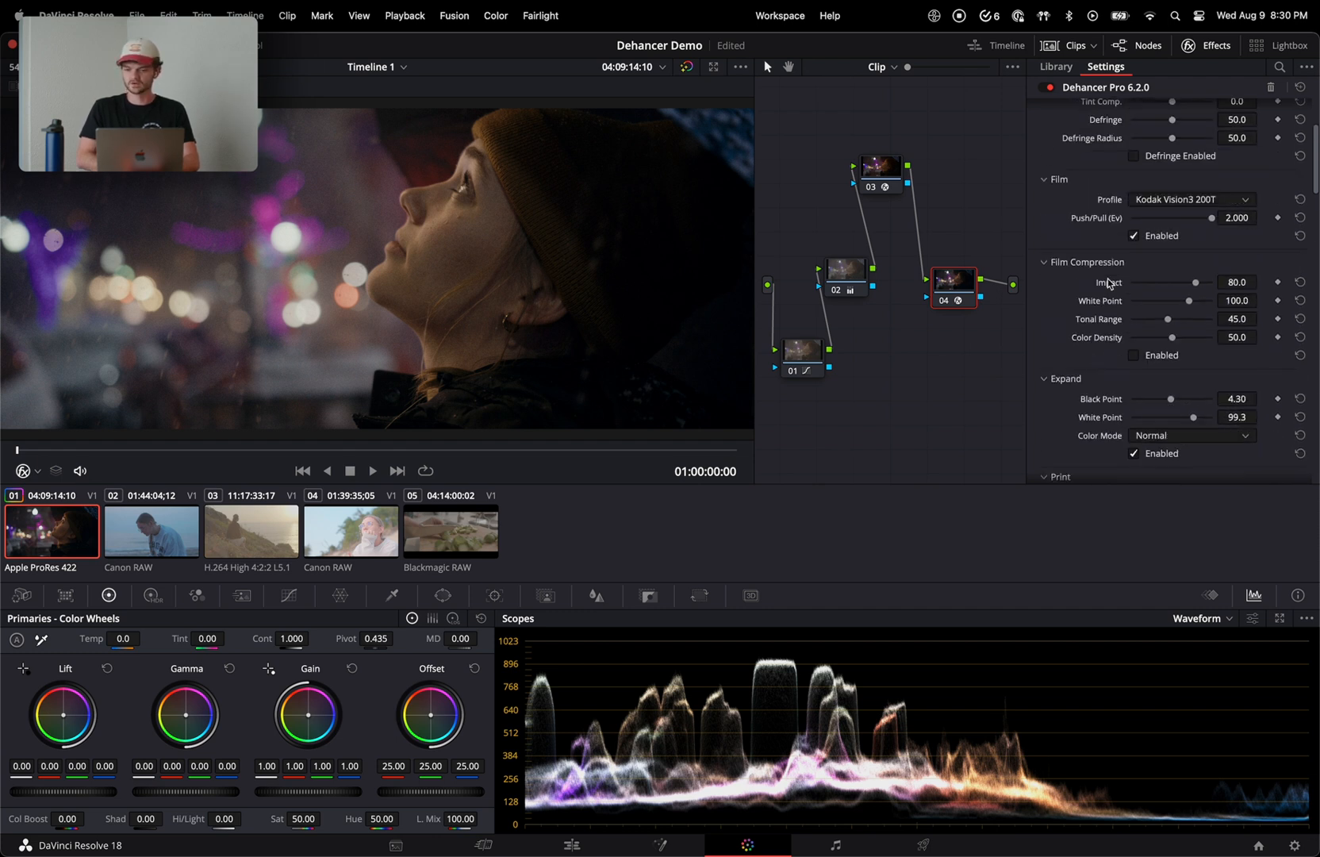
pyautogui.click(1167, 252)
pyautogui.scroll(10, 1188, 328)
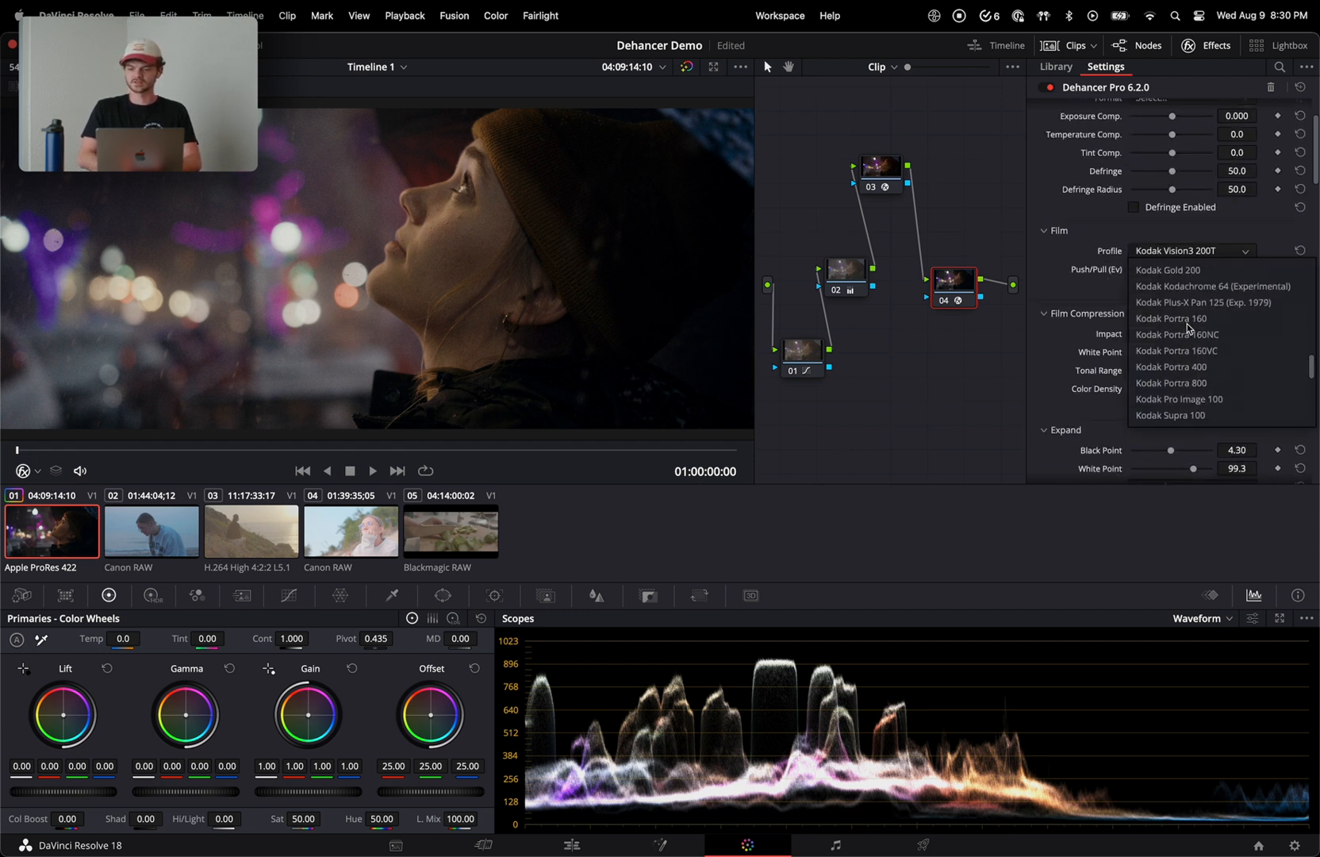
pyautogui.scroll(10, 1188, 328)
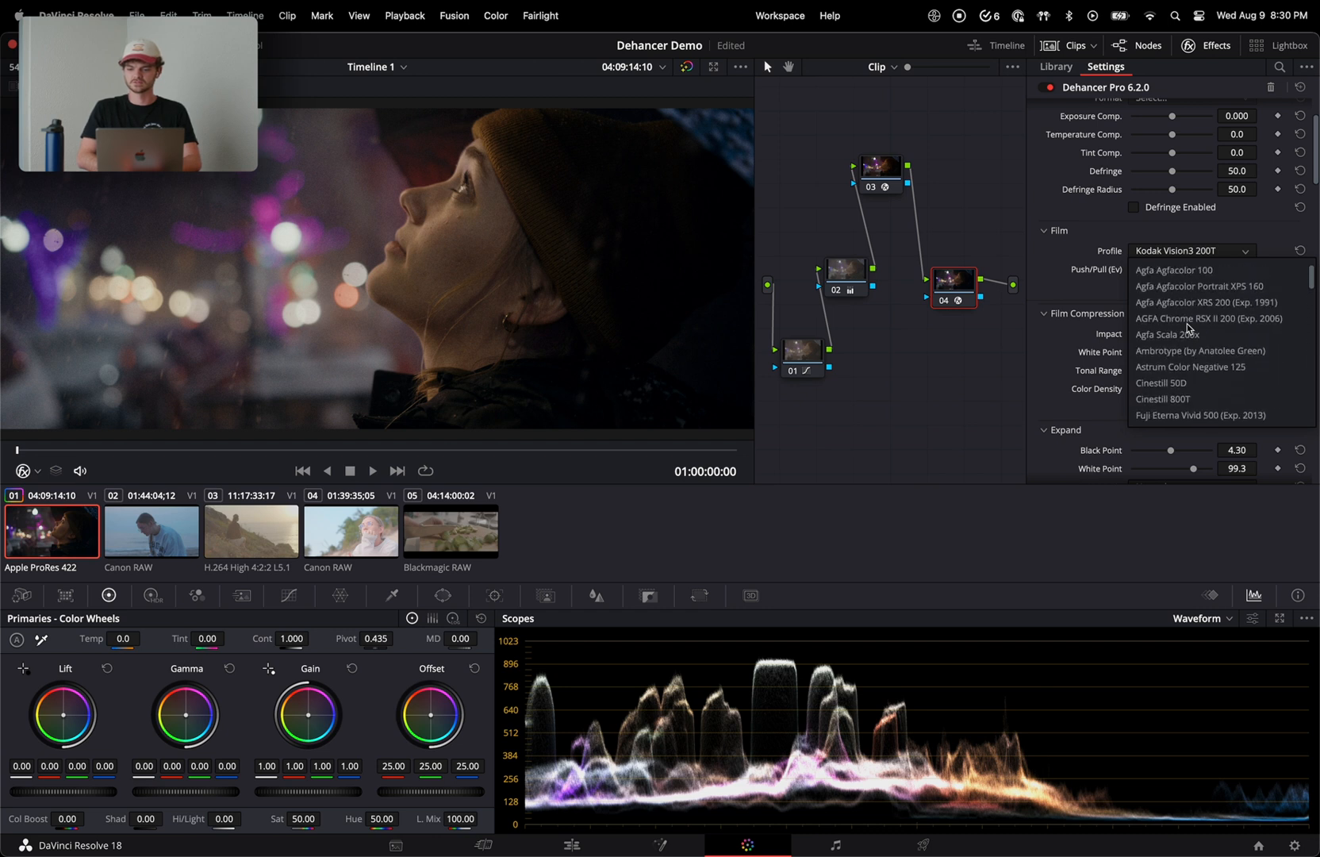
pyautogui.click(1163, 383)
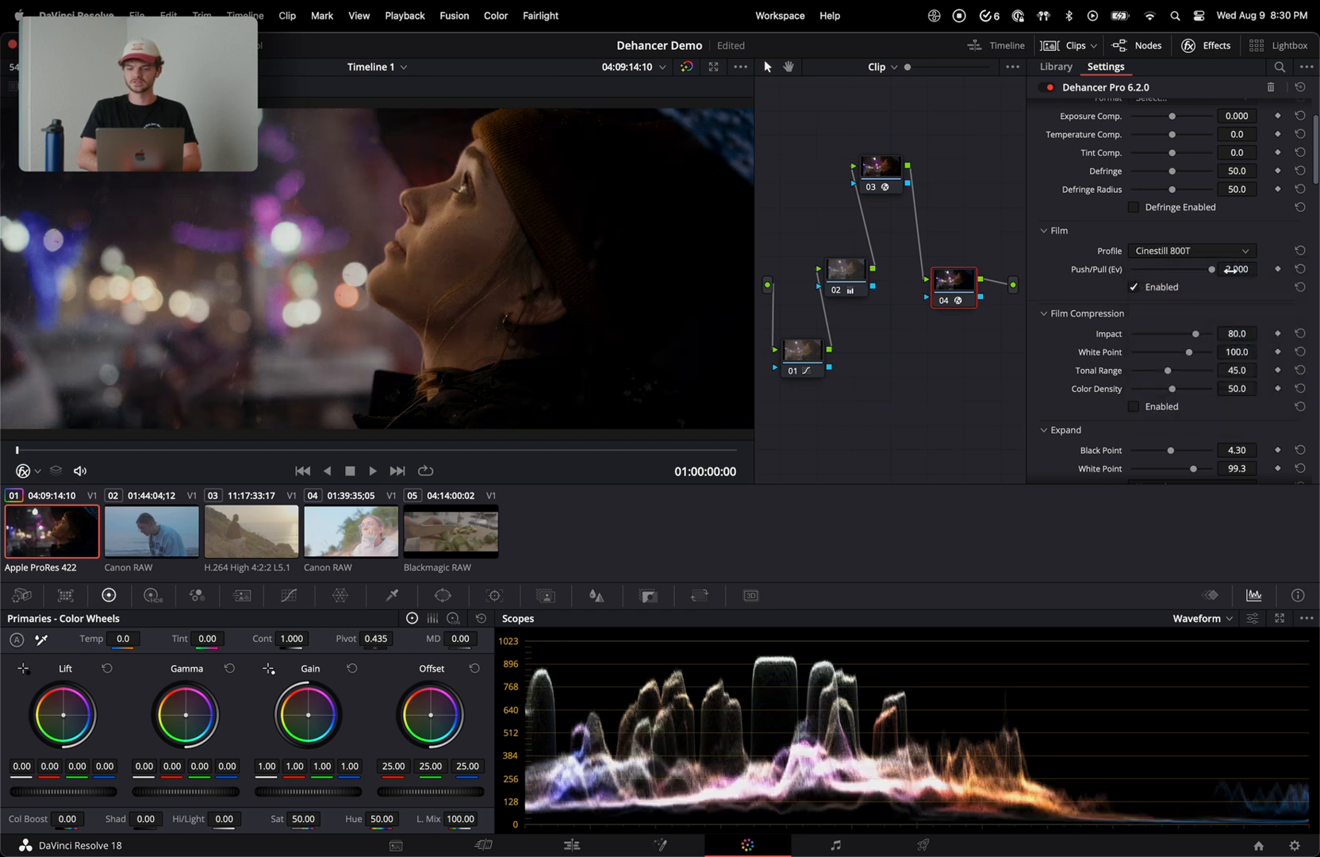
pyautogui.moveTo(1212, 275); pyautogui.dragTo(1176, 281)
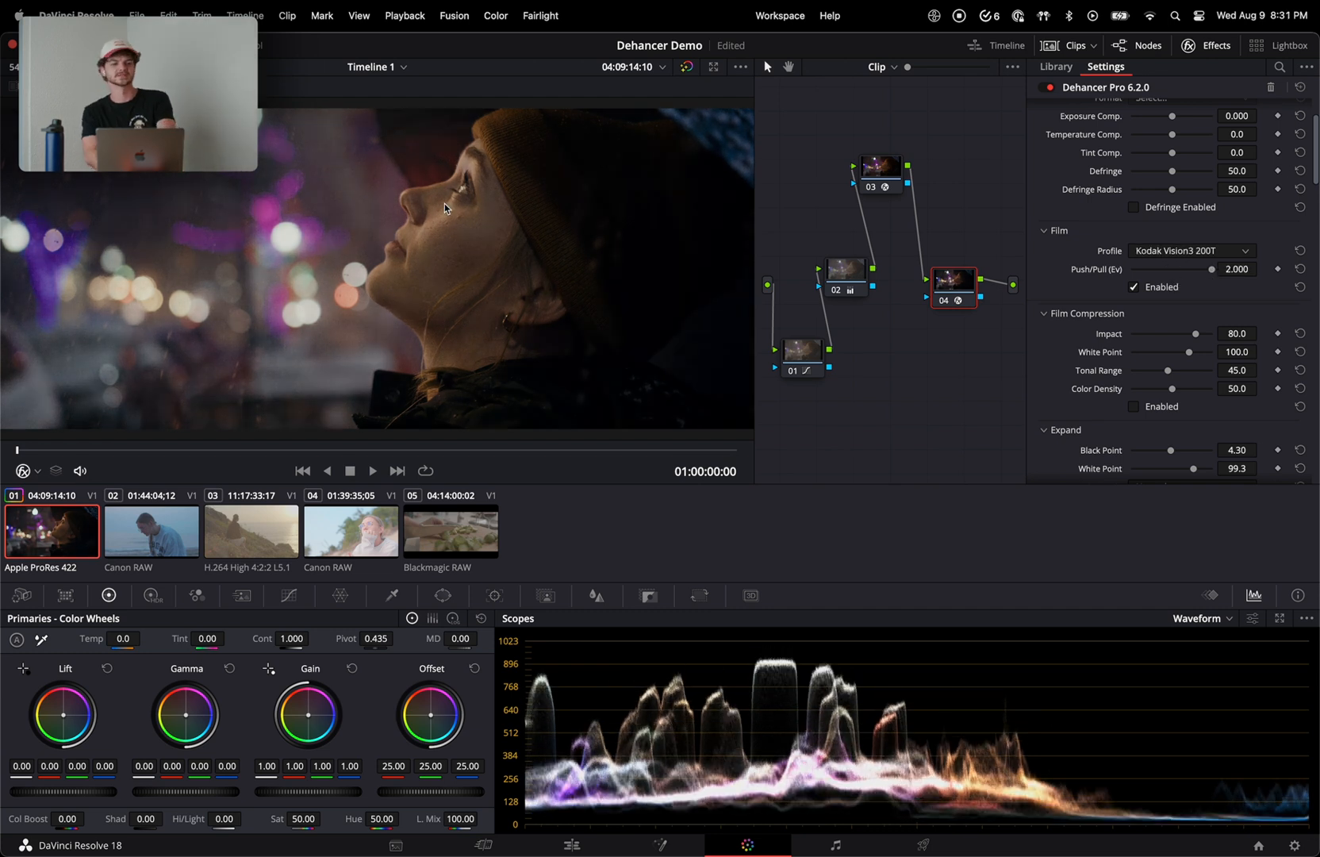
# - Set clip 02's Camera Raw Decode Quality to Full res - Canon and Decode Using to Clip
pyautogui.click(149, 545)
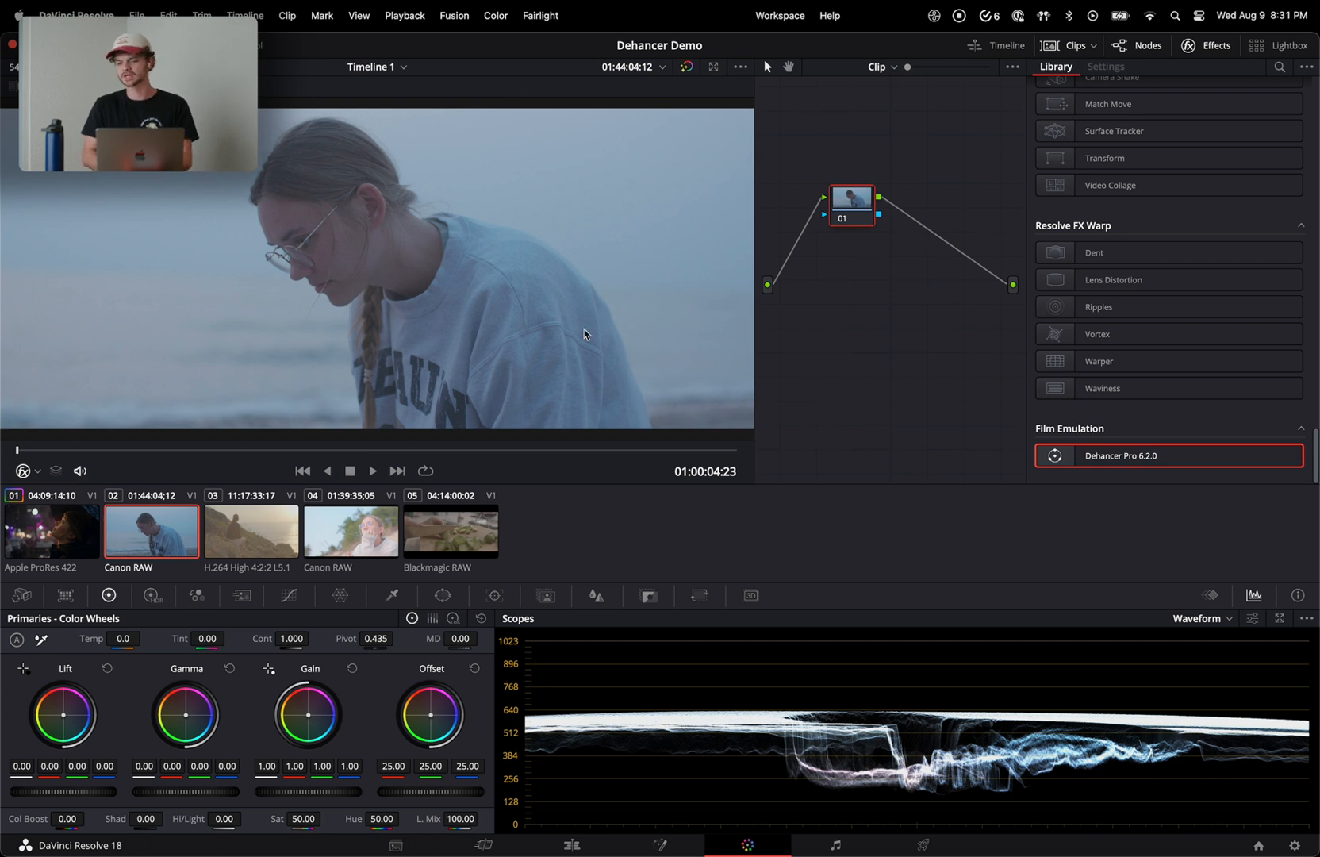
pyautogui.click(17, 598)
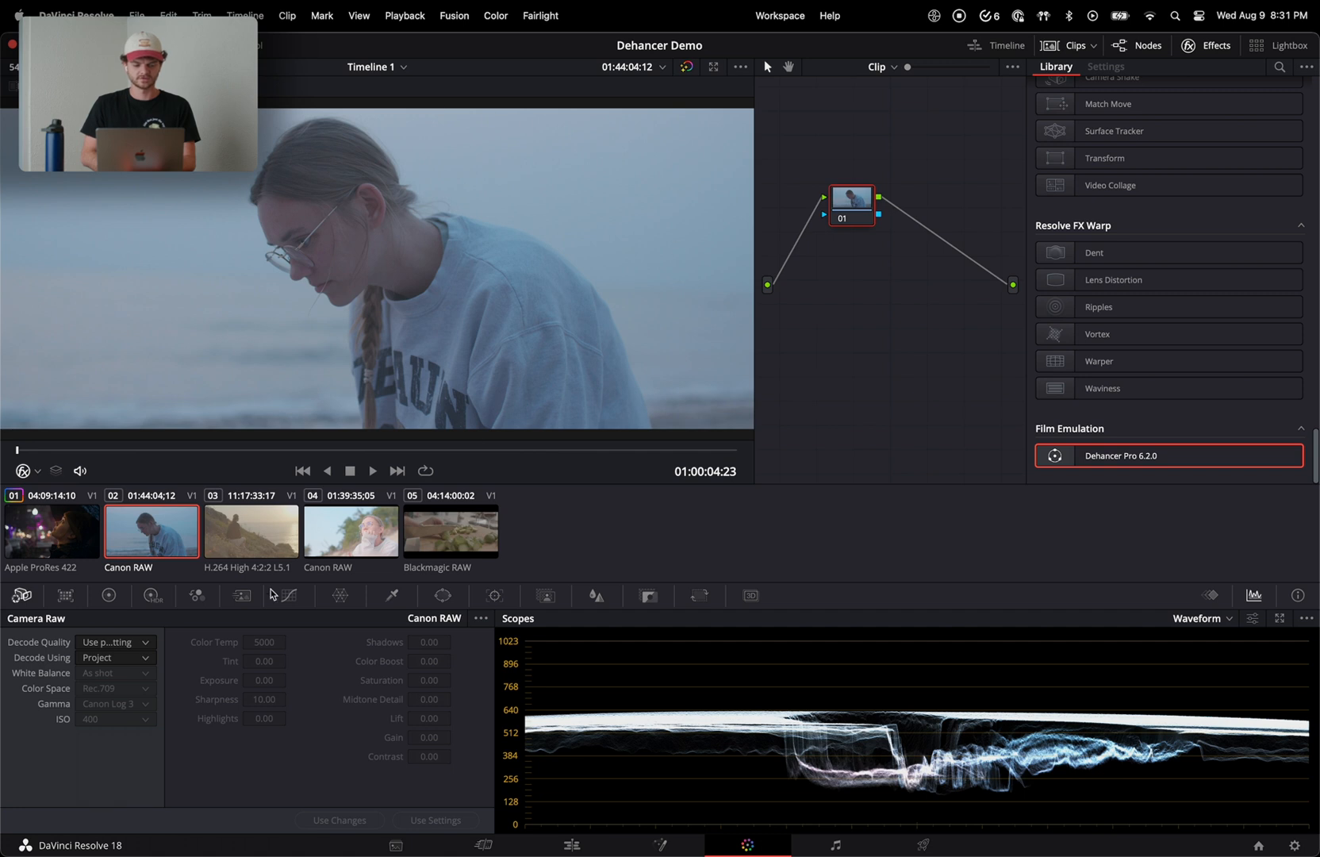
pyautogui.click(119, 645)
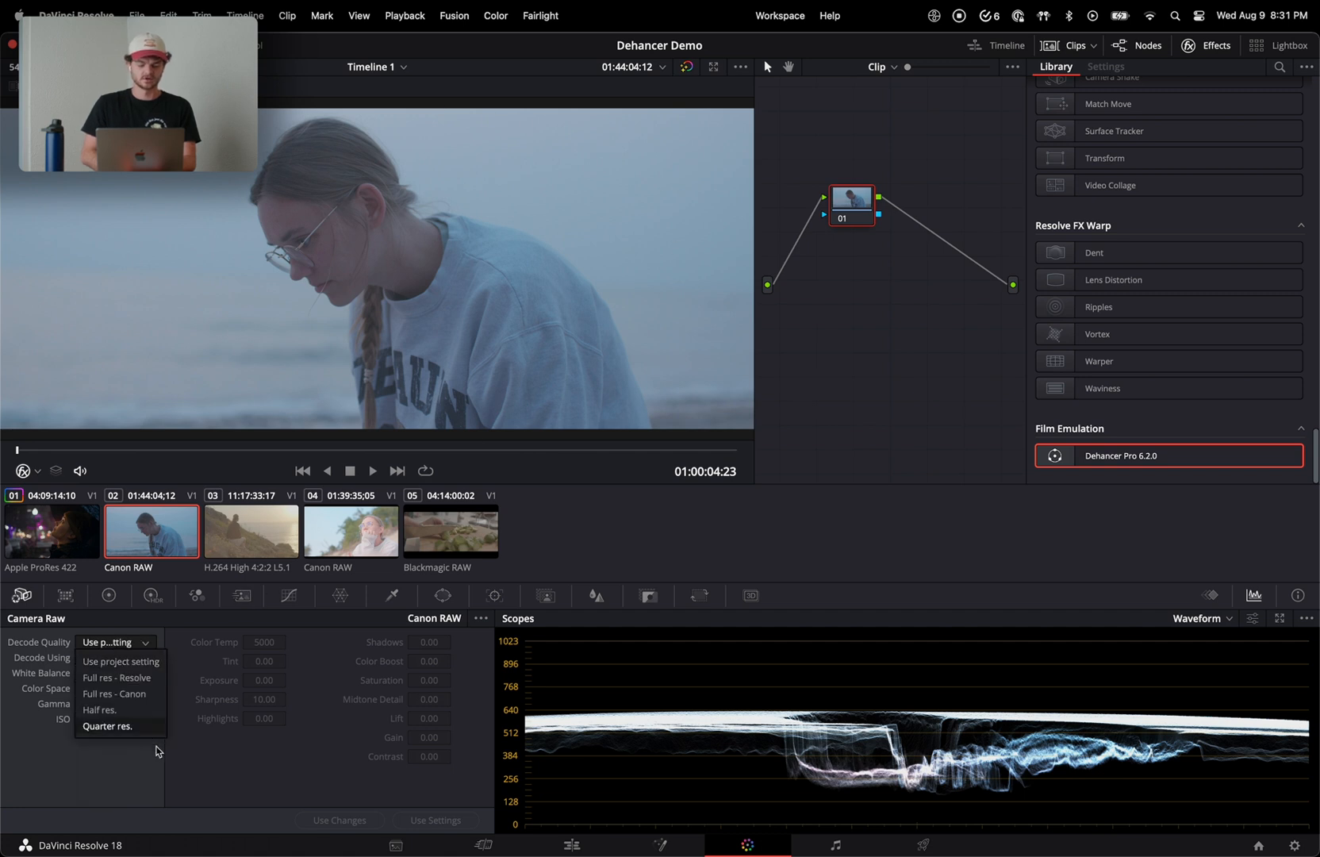
pyautogui.click(156, 750)
pyautogui.click(136, 643)
pyautogui.click(138, 752)
pyautogui.click(119, 649)
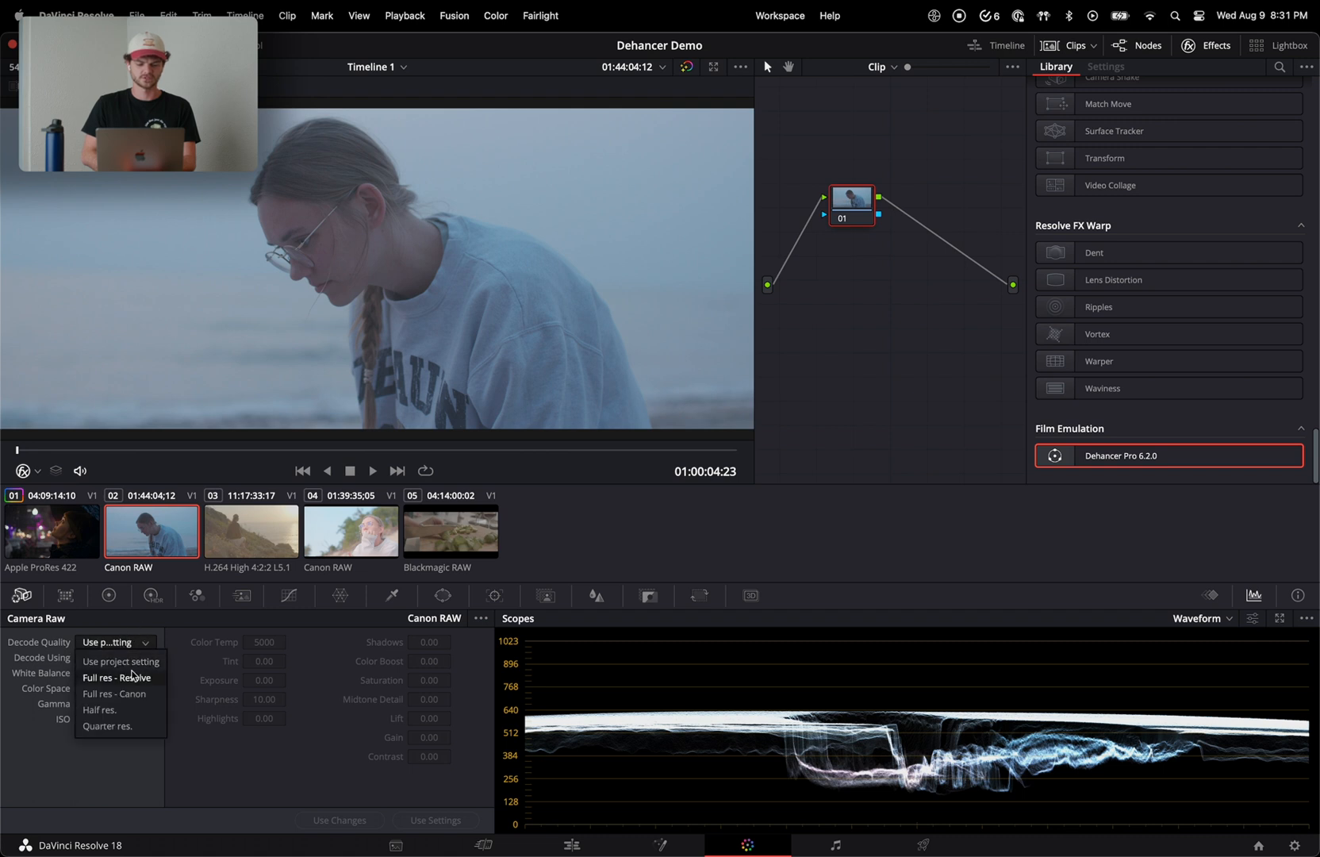
pyautogui.click(130, 699)
pyautogui.click(116, 657)
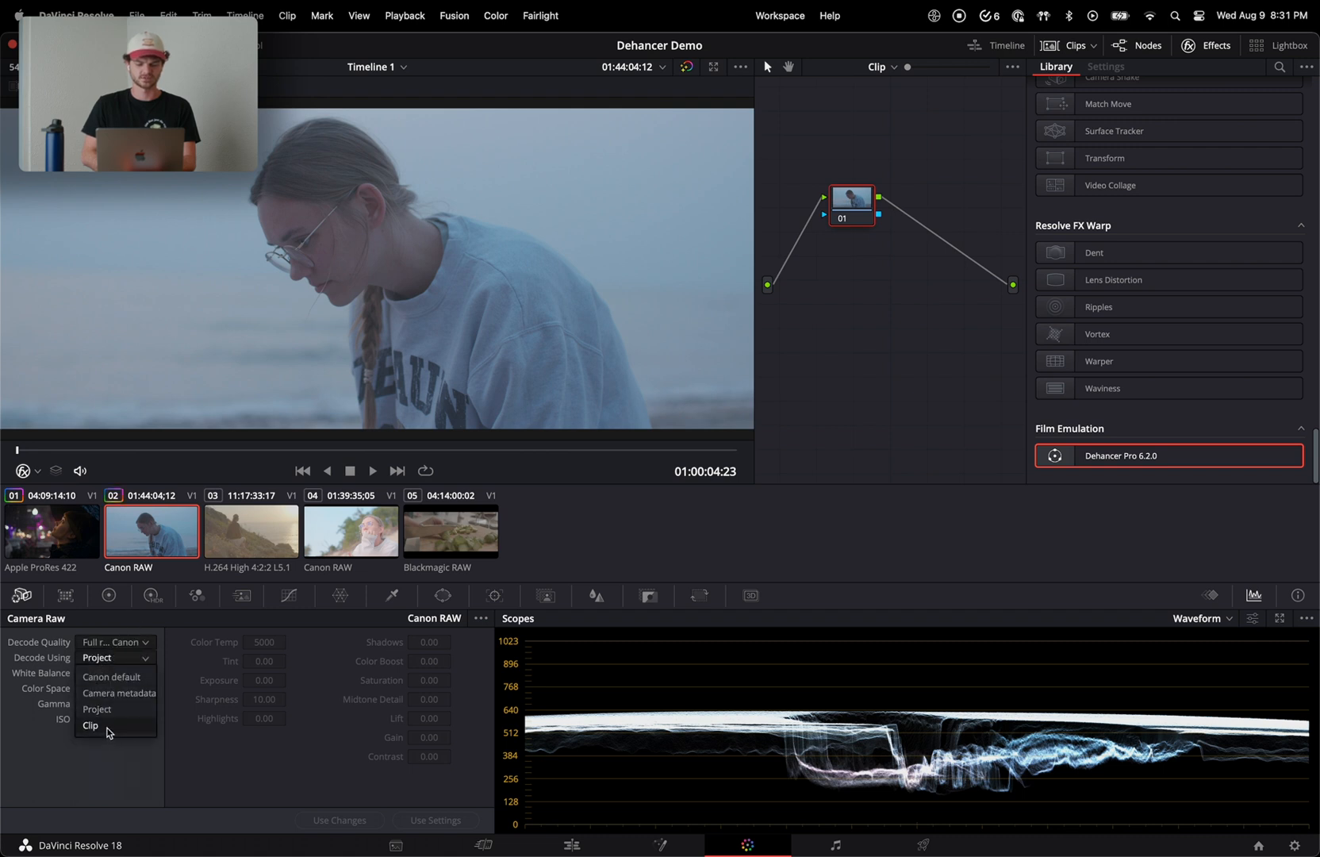
pyautogui.click(109, 726)
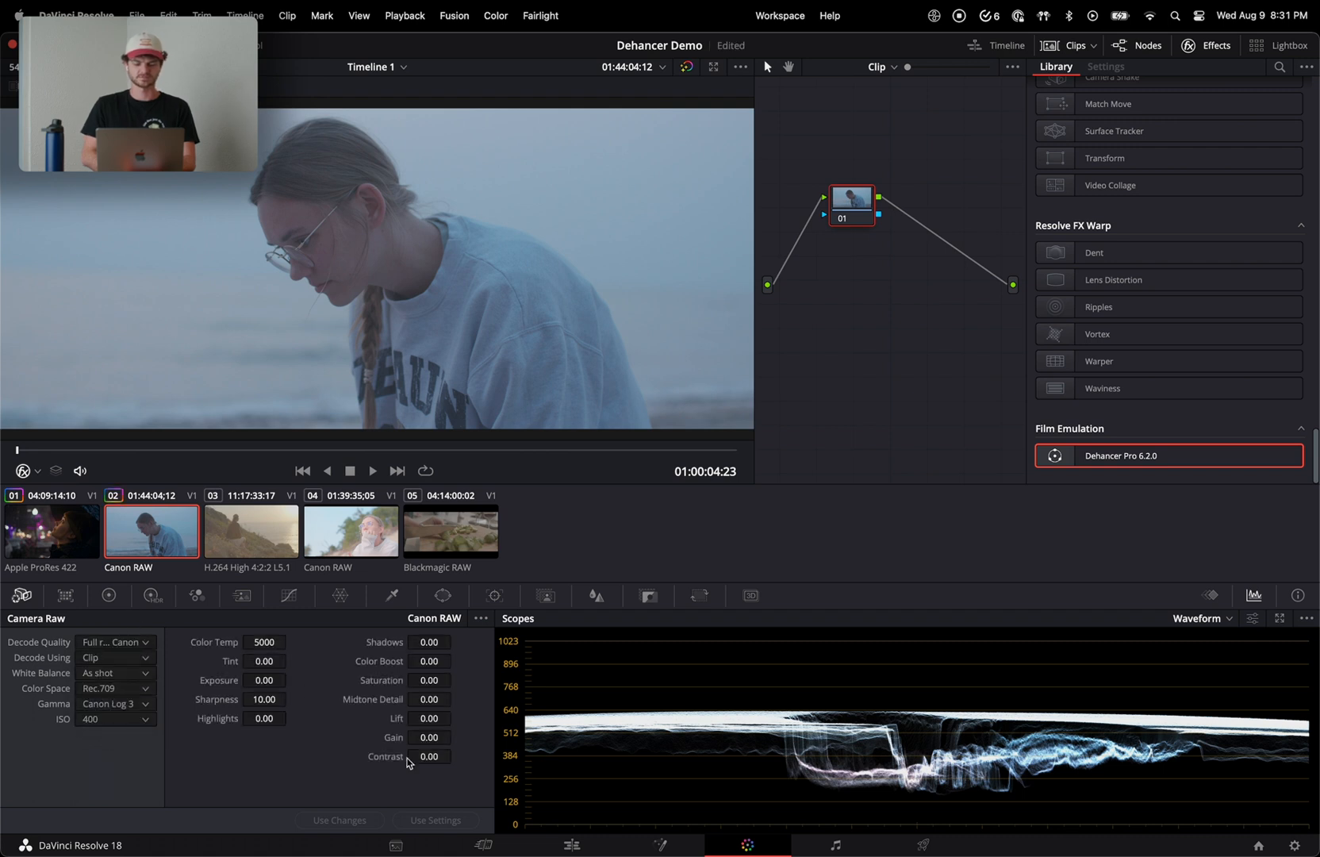
# - Set clip 02's raw Color Space to Canon Cinema Gamut, Gamma to Canon Log 2 and Sharpness to 0.00
pyautogui.click(146, 688)
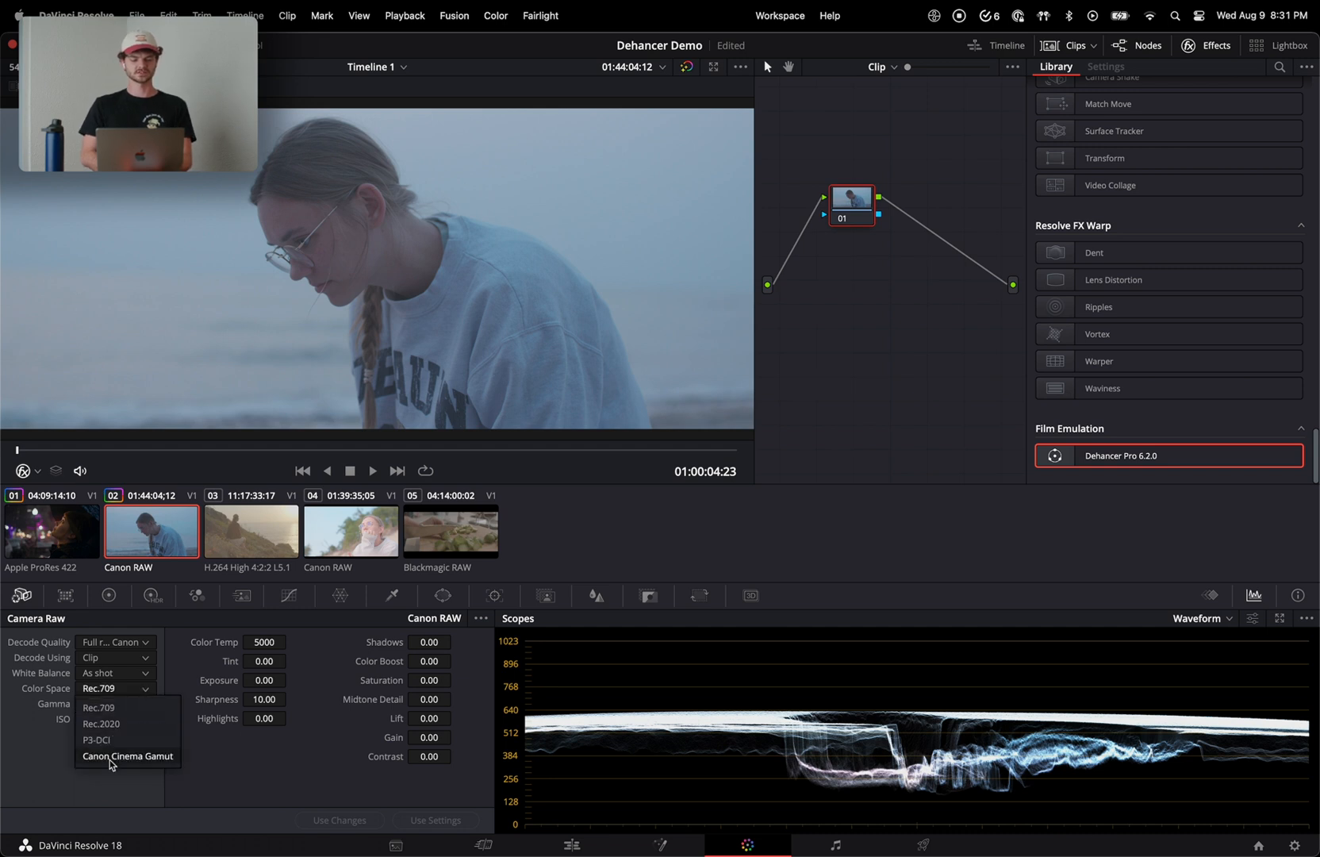
pyautogui.click(109, 760)
pyautogui.click(131, 704)
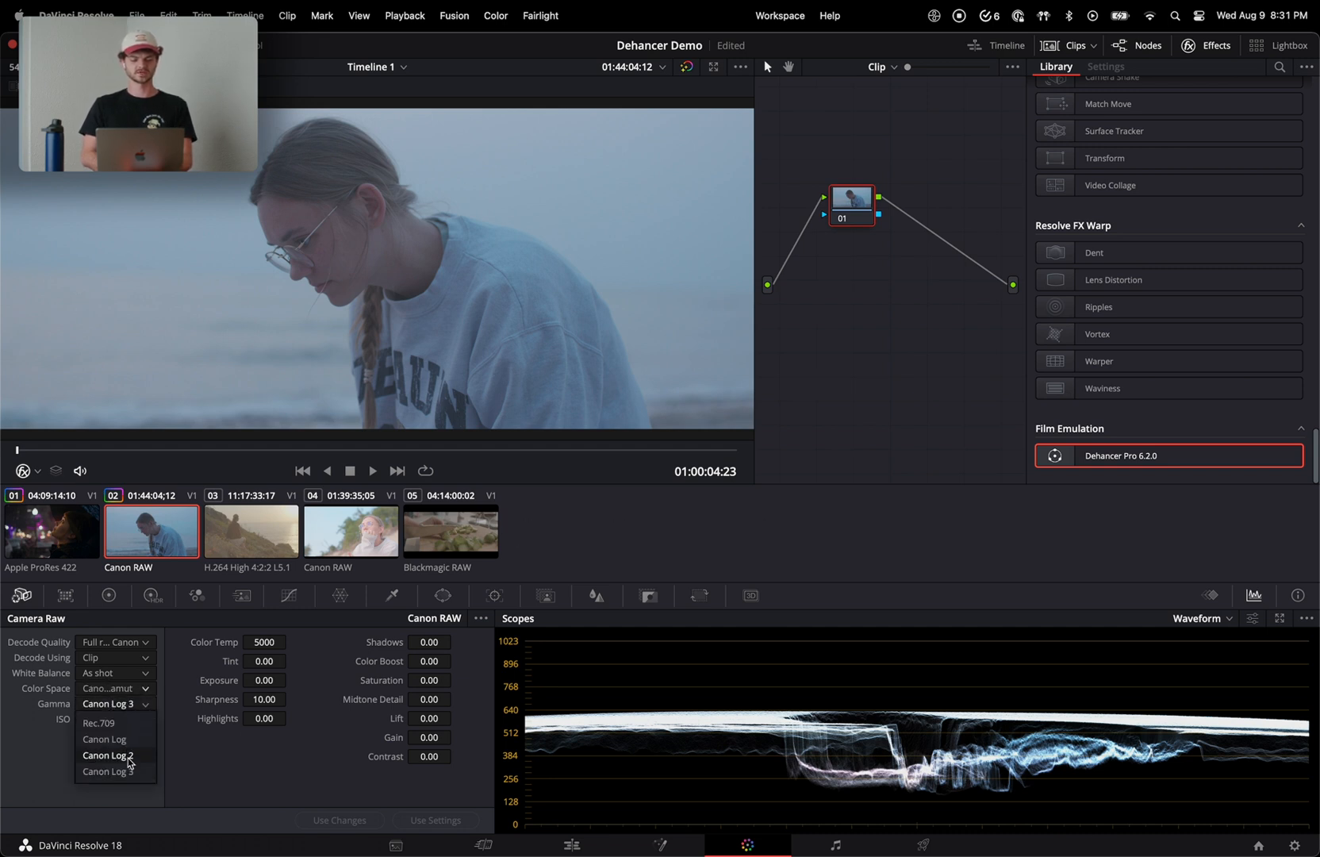
pyautogui.click(130, 759)
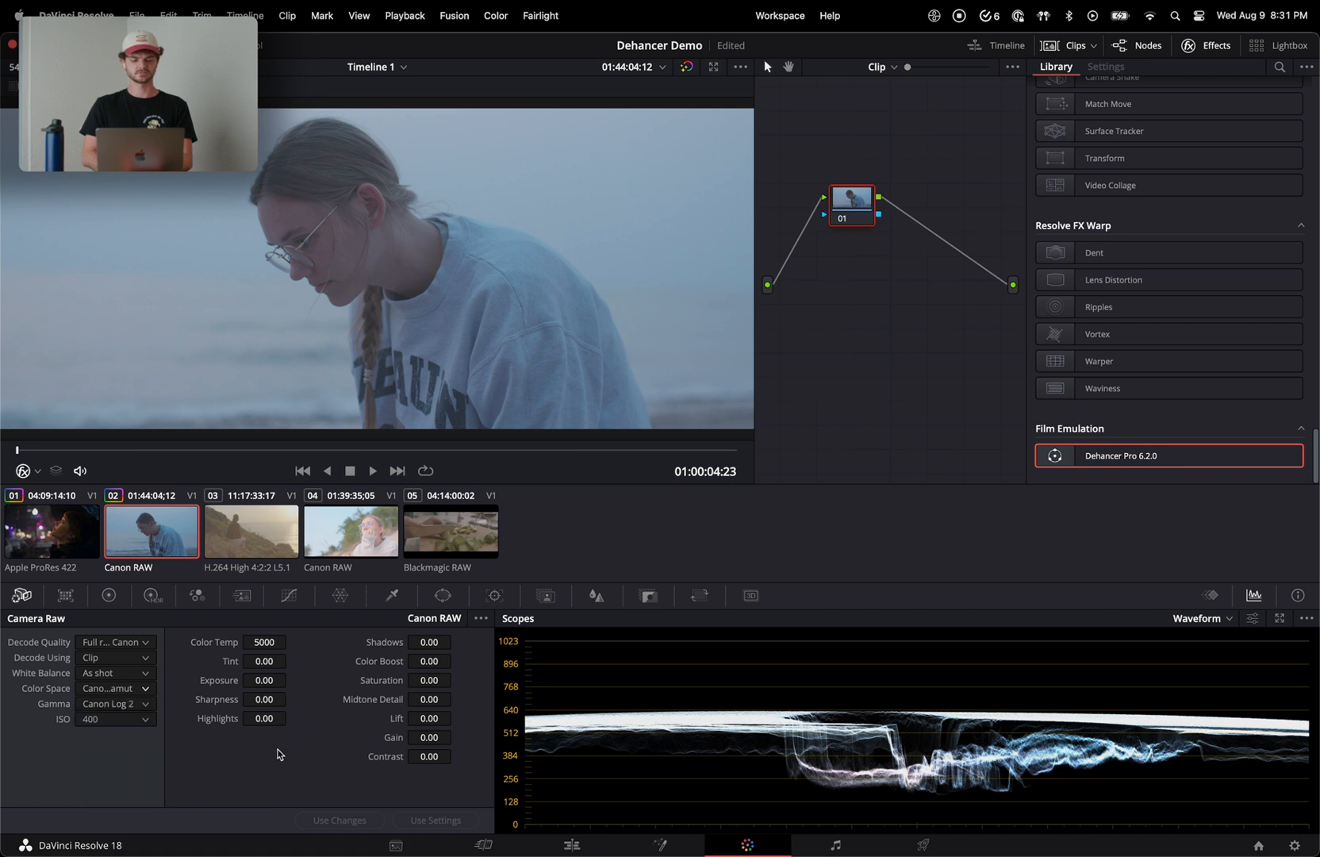
# - Apply a Color Space Transform to clip 02's node with Input Color Space Canon Cinema Gamut and Input Gamma Canon Log 2
pyautogui.scroll(15, 1173, 349)
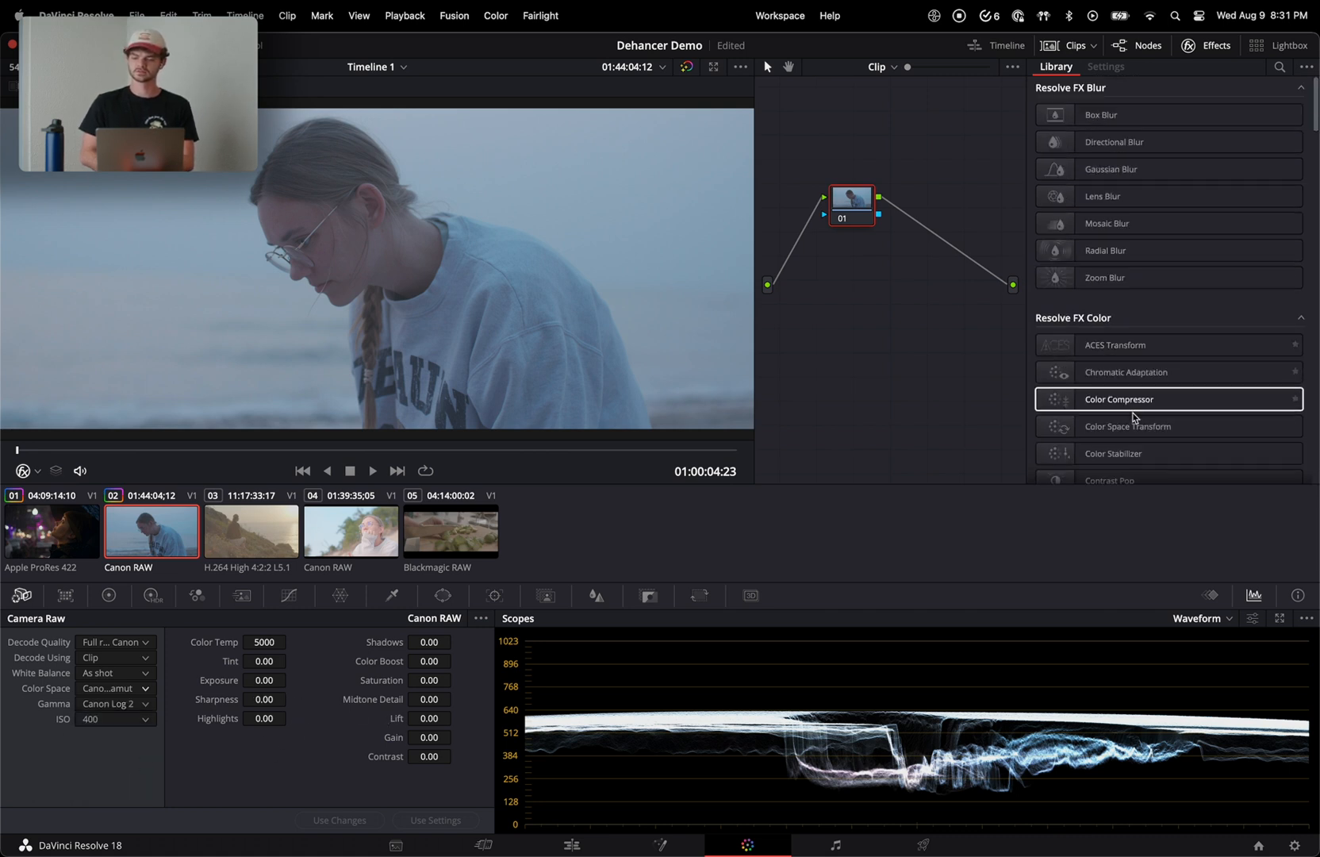
pyautogui.moveTo(1123, 426); pyautogui.dragTo(855, 199)
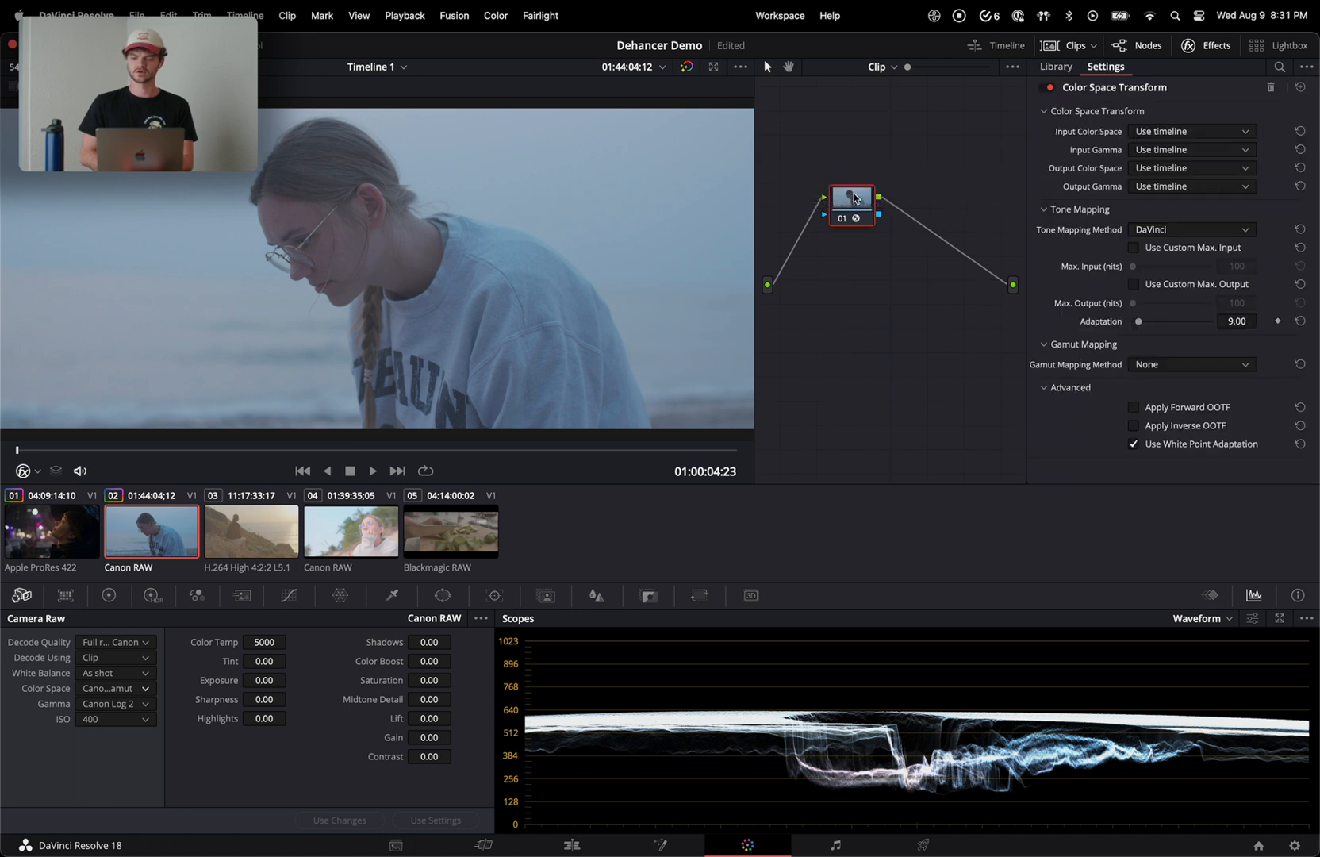
pyautogui.click(1163, 135)
pyautogui.scroll(-5, 1214, 222)
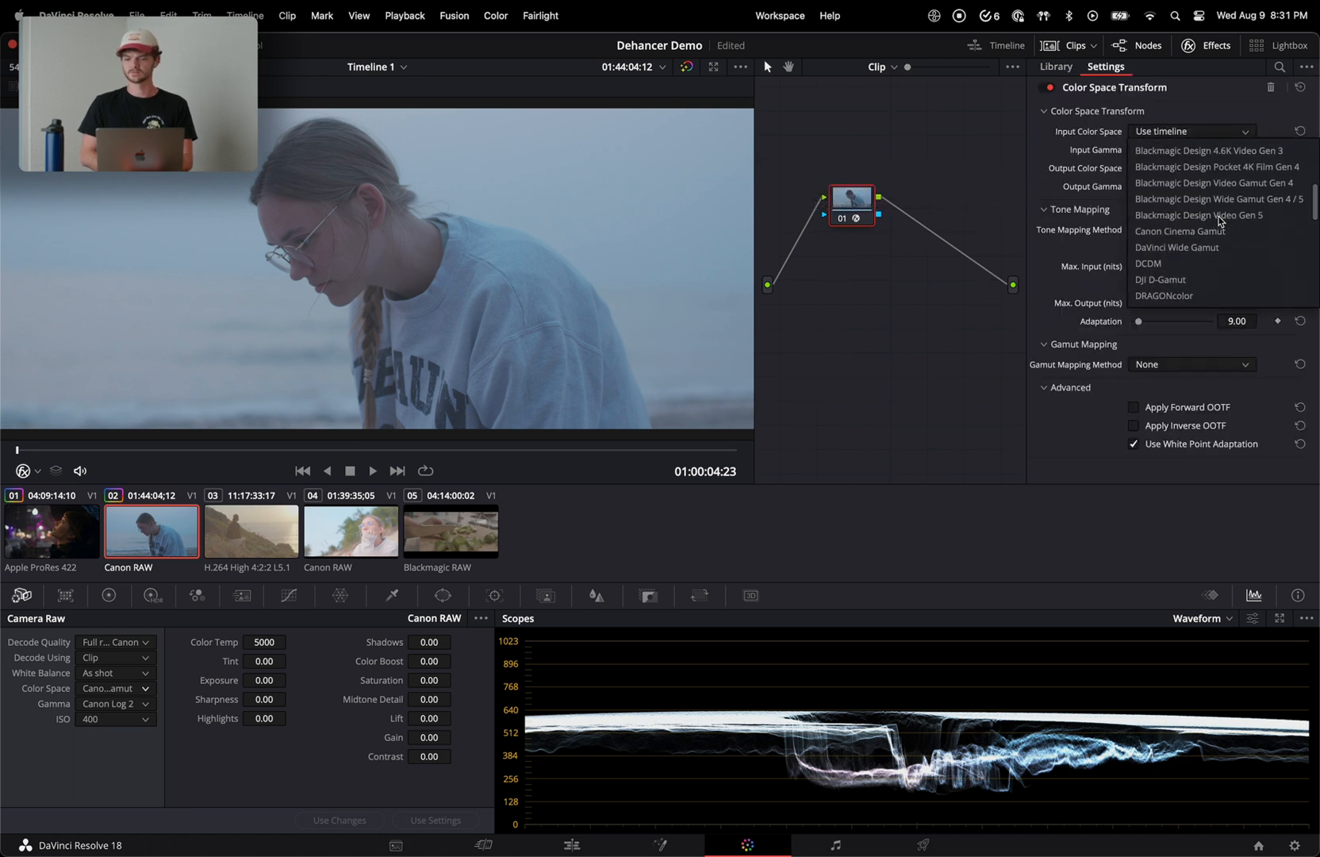
pyautogui.click(1198, 231)
pyautogui.click(1181, 149)
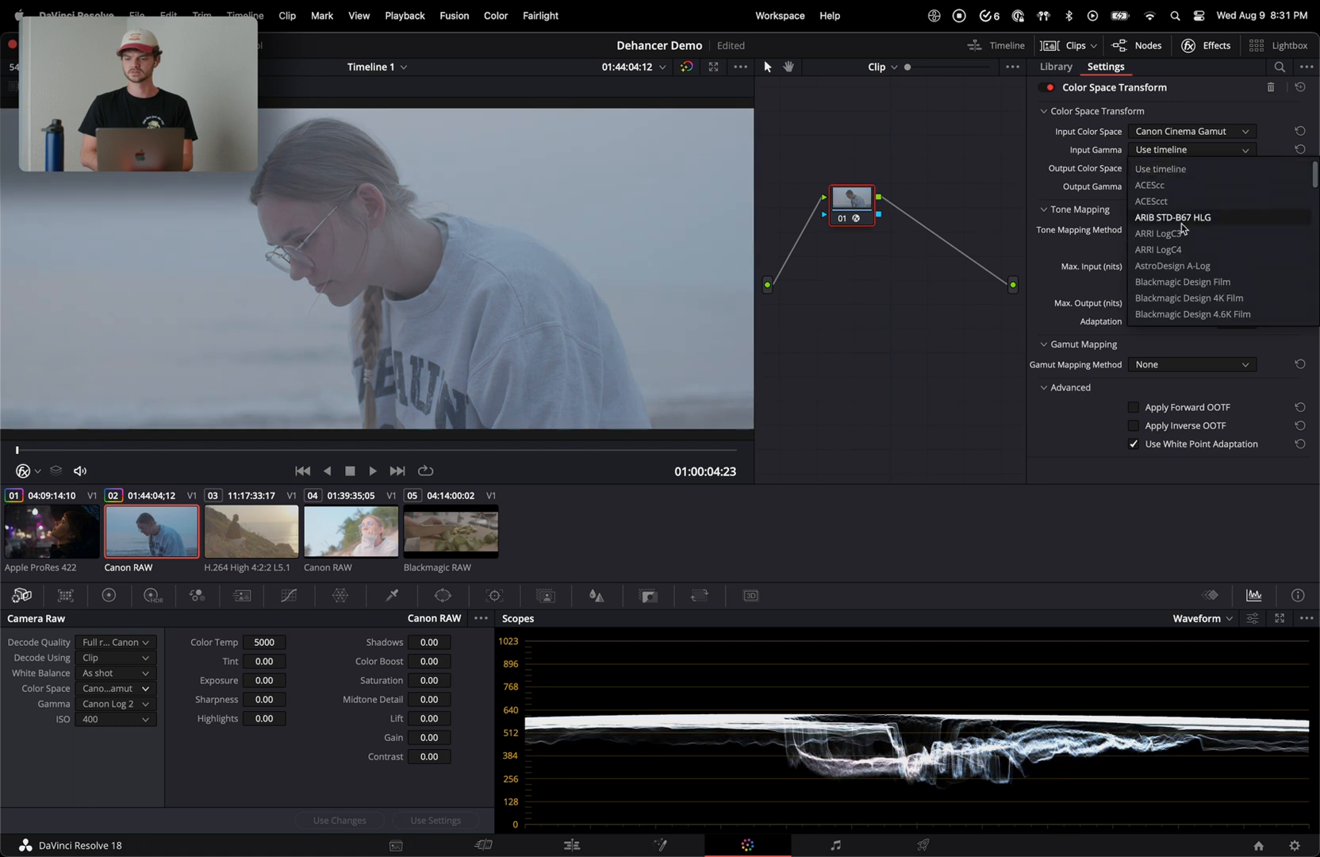
pyautogui.scroll(-6, 1186, 230)
pyautogui.click(1201, 231)
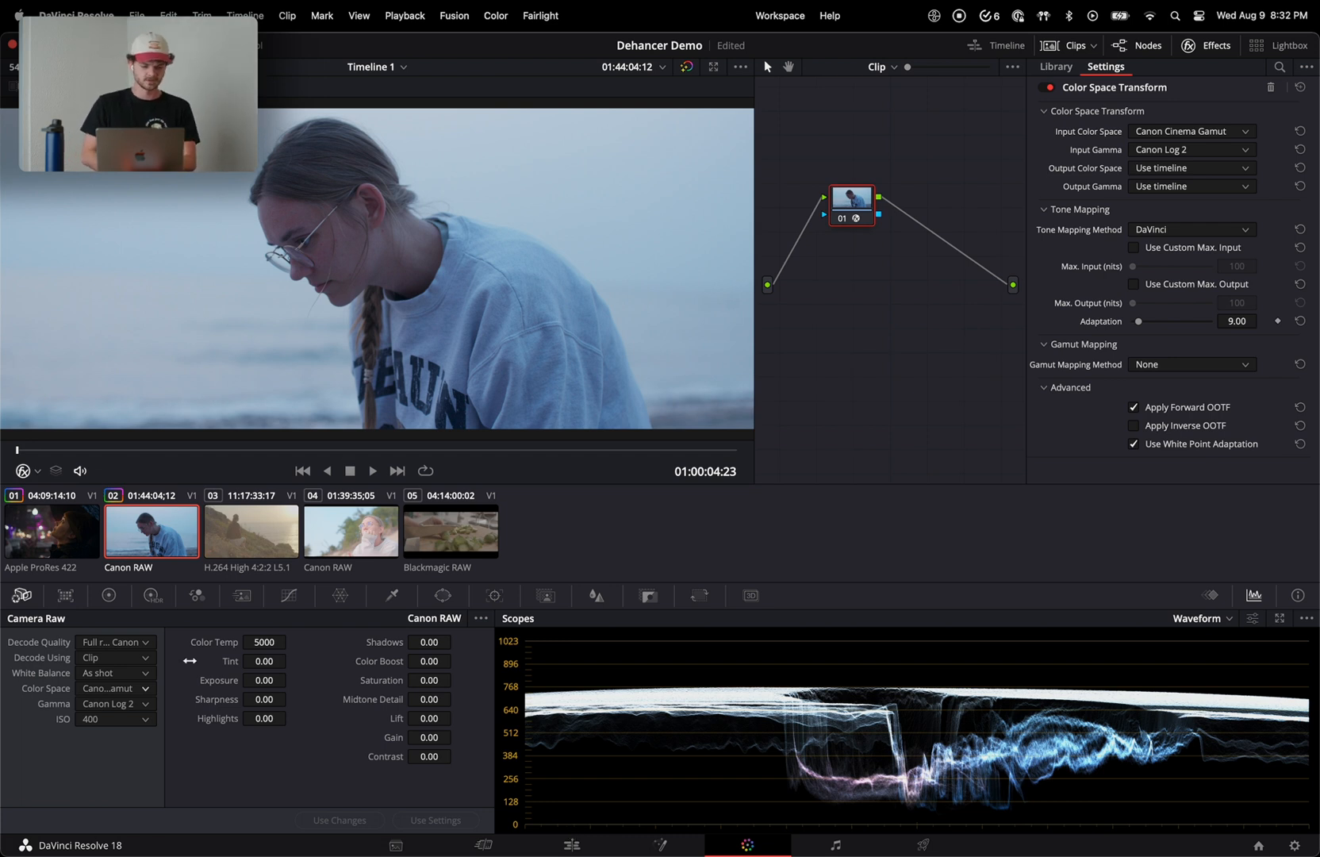
# - Set the raw ISO to 200 after comparing it with 250, and check the frame full screen
pyautogui.click(115, 719)
pyautogui.click(119, 608)
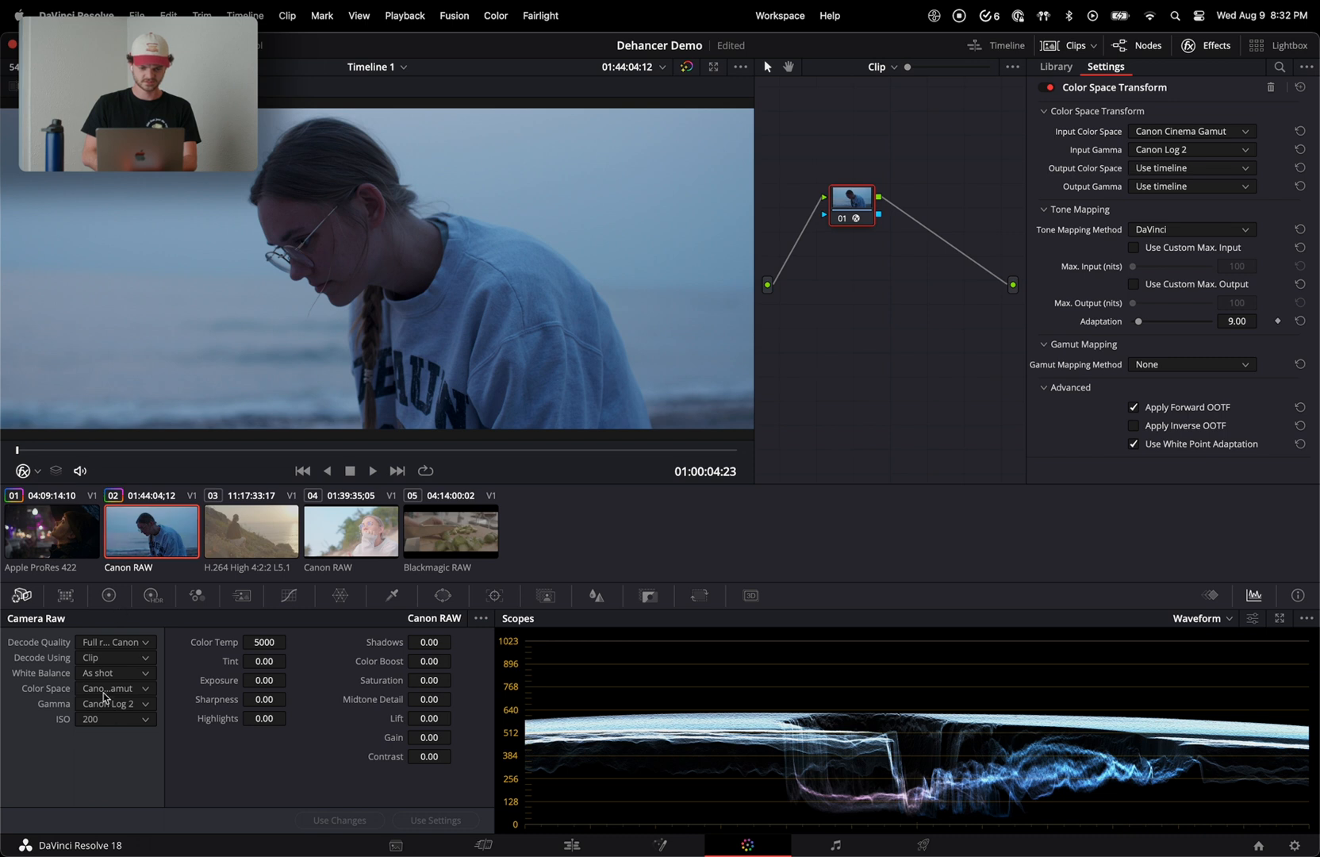
pyautogui.click(131, 718)
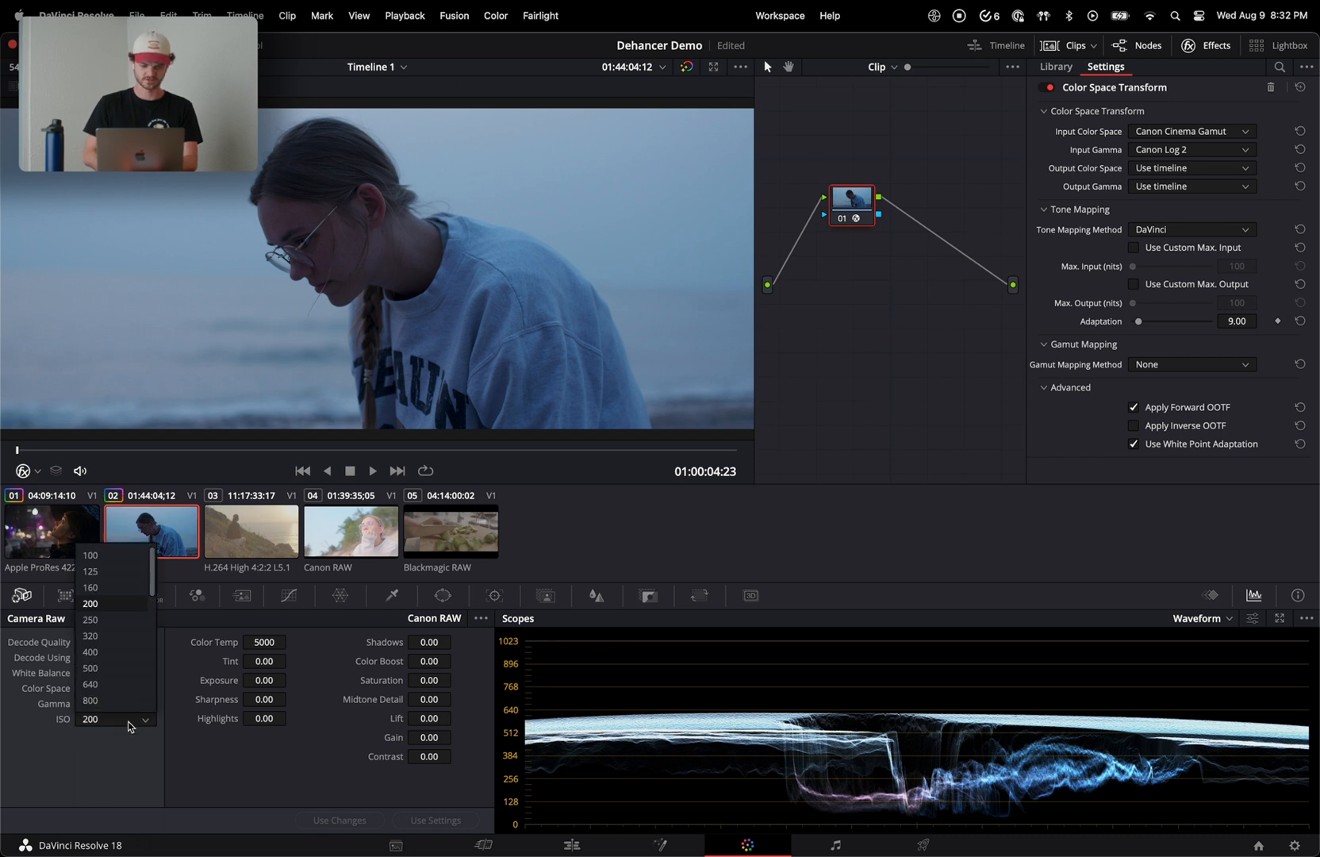
pyautogui.click(106, 625)
pyautogui.click(115, 717)
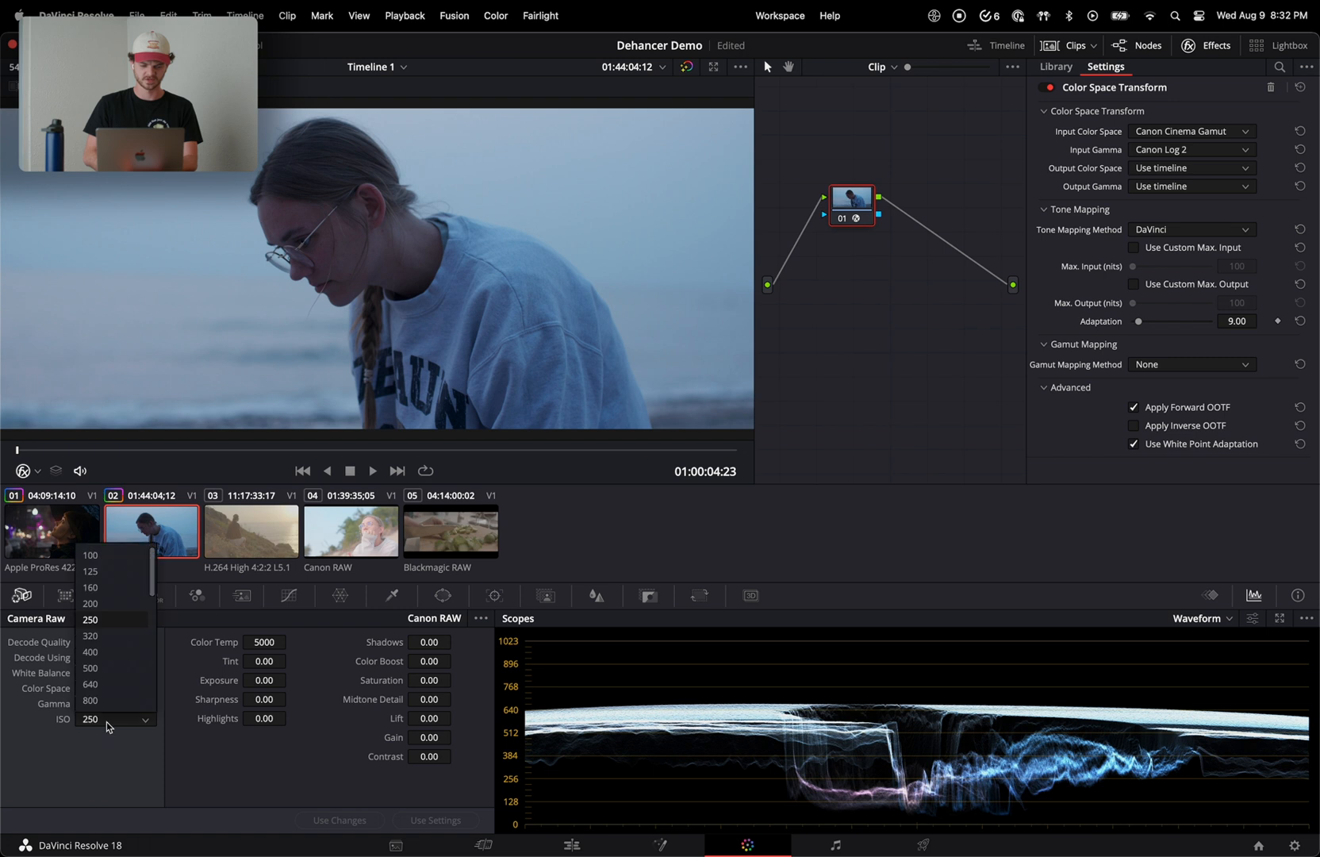
pyautogui.click(99, 604)
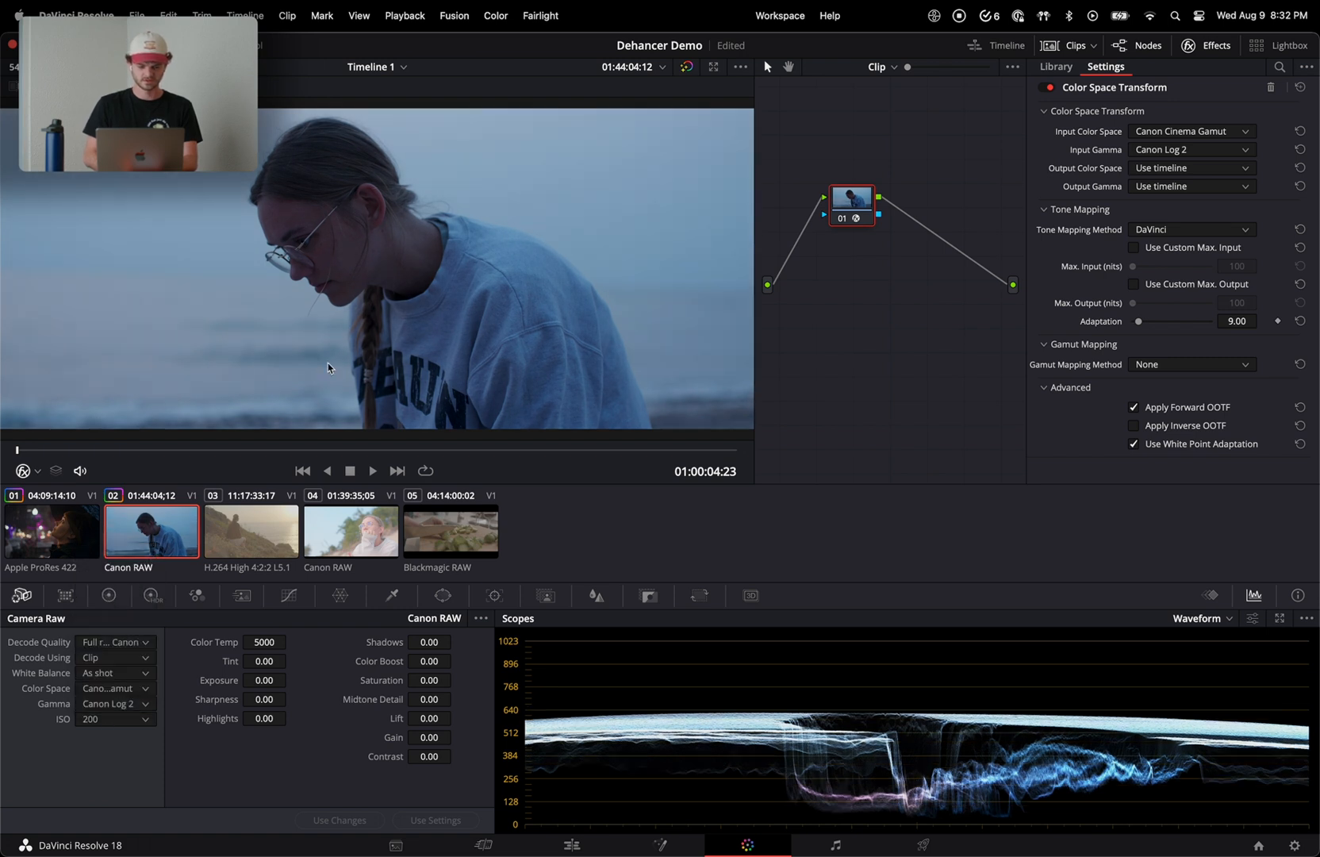
pyautogui.press('super+f')
pyautogui.press('super+f')
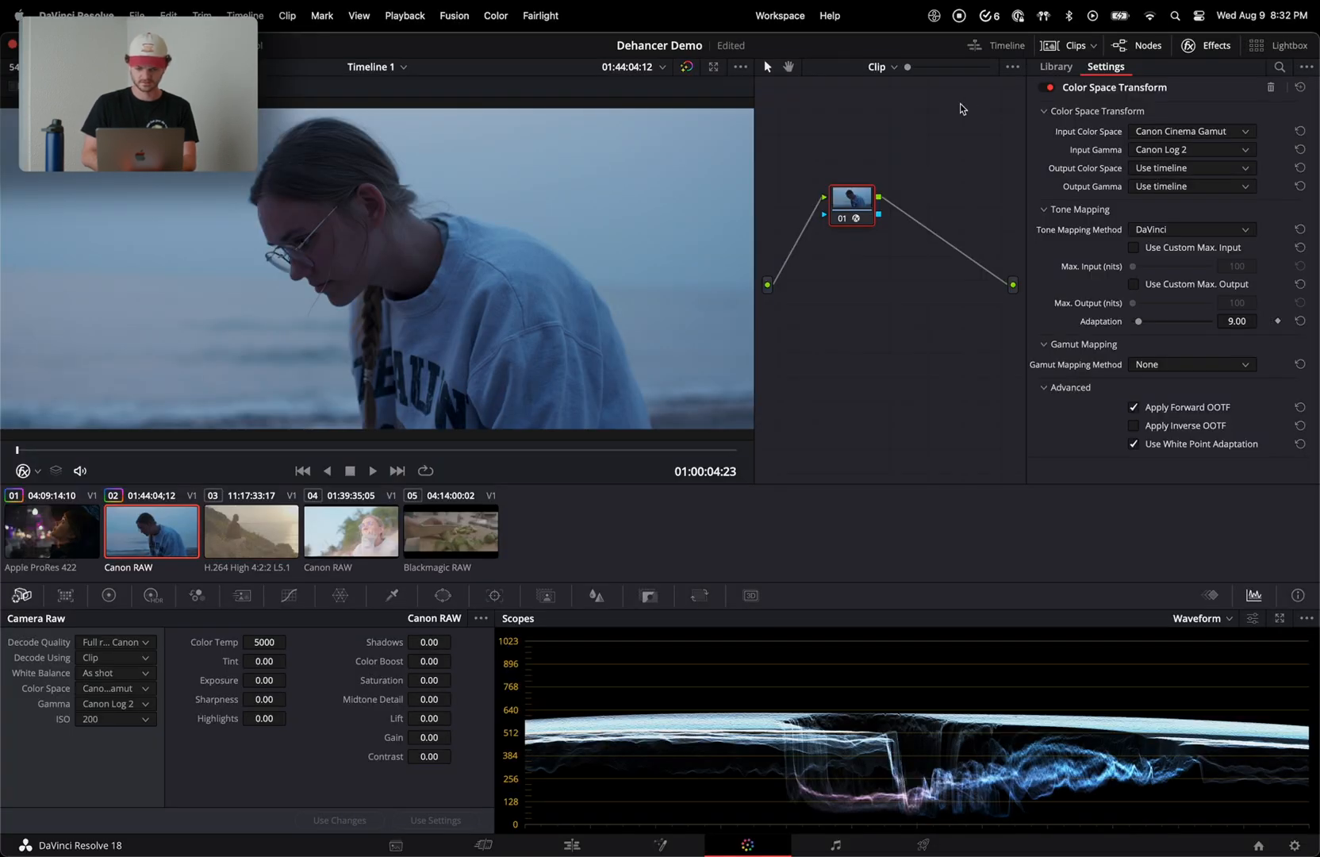
# - Add a serial node before the Color Space Transform node, and space the two nodes apart in the node graph
pyautogui.moveTo(847, 210); pyautogui.dragTo(846, 237)
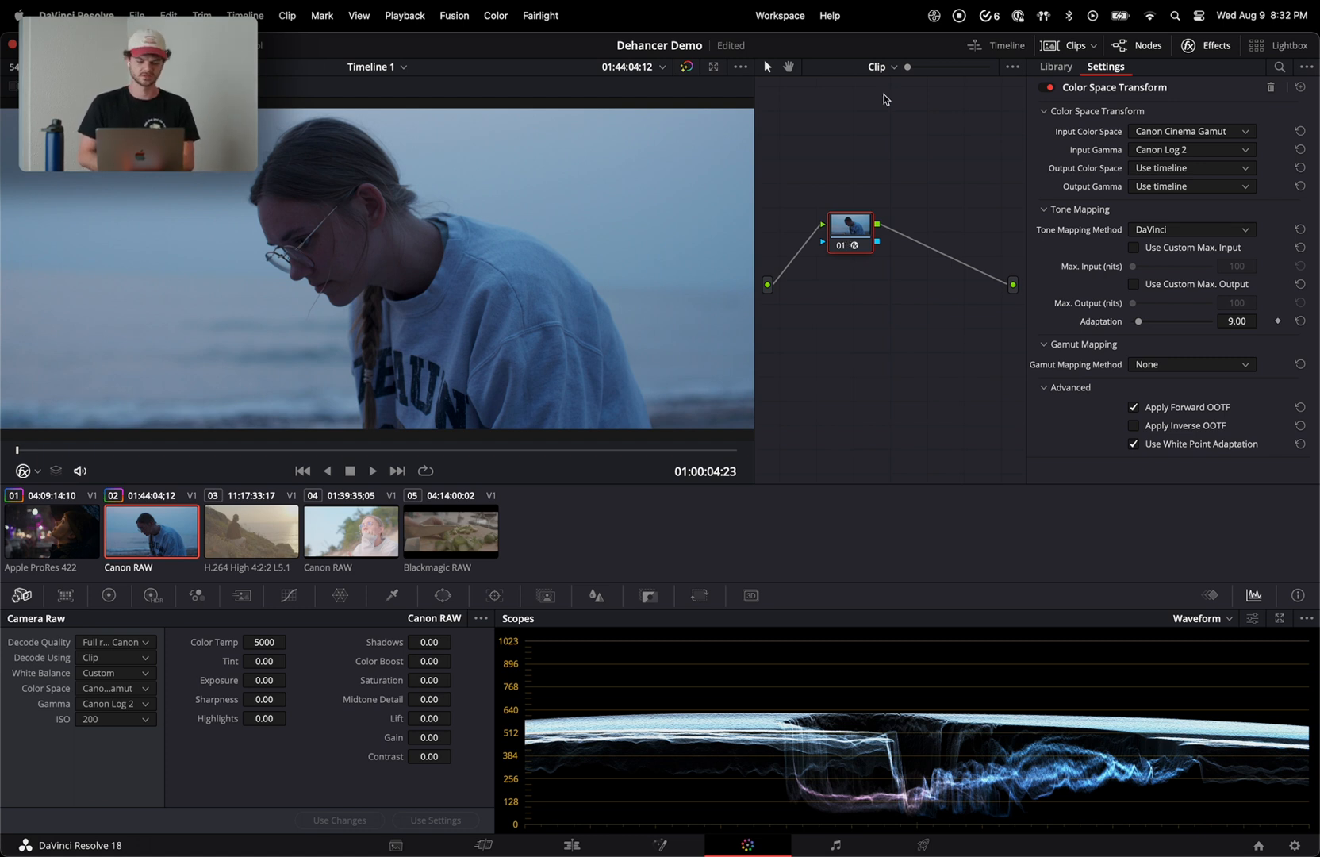
pyautogui.hotkey('shift', 's')
pyautogui.moveTo(843, 236); pyautogui.dragTo(891, 209)
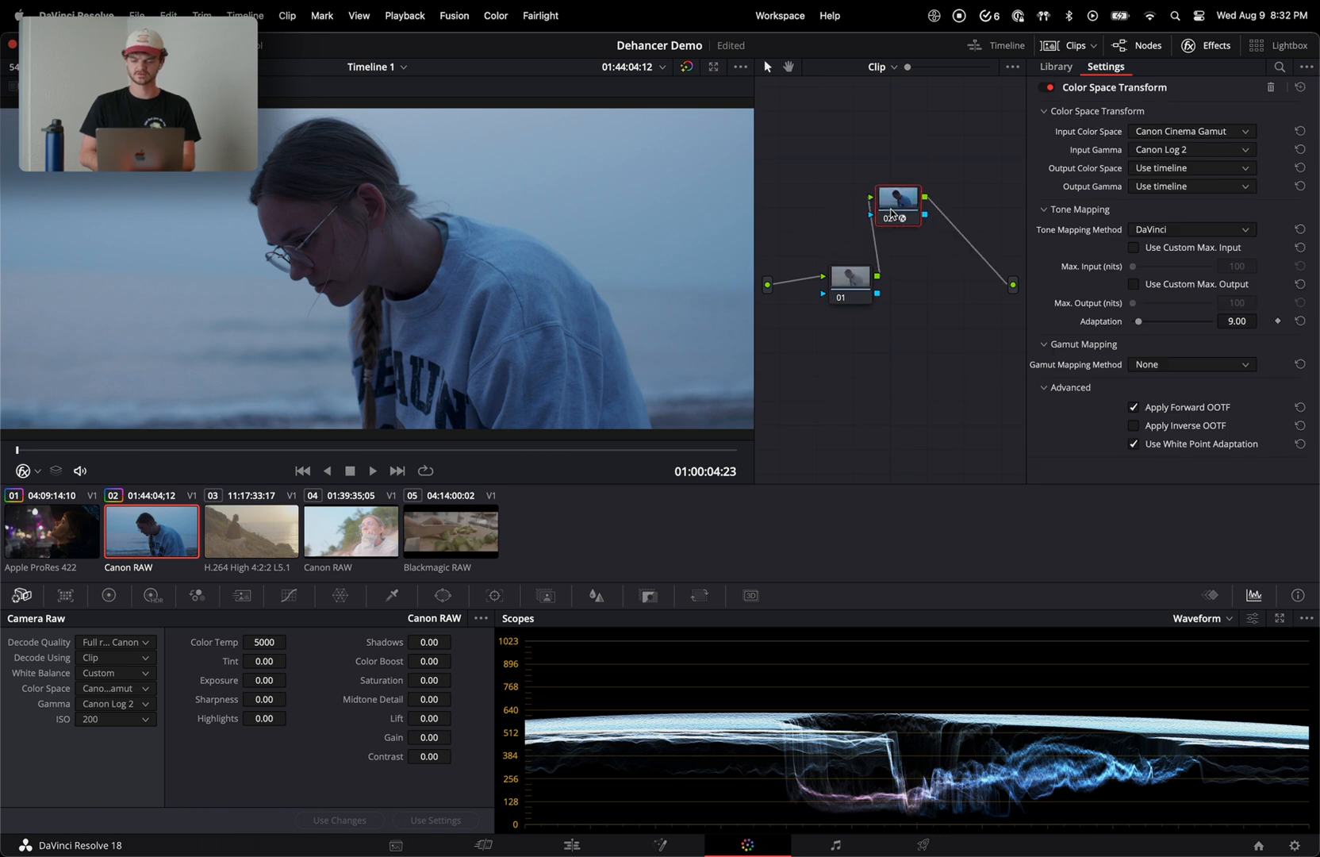
pyautogui.moveTo(852, 281); pyautogui.dragTo(833, 349)
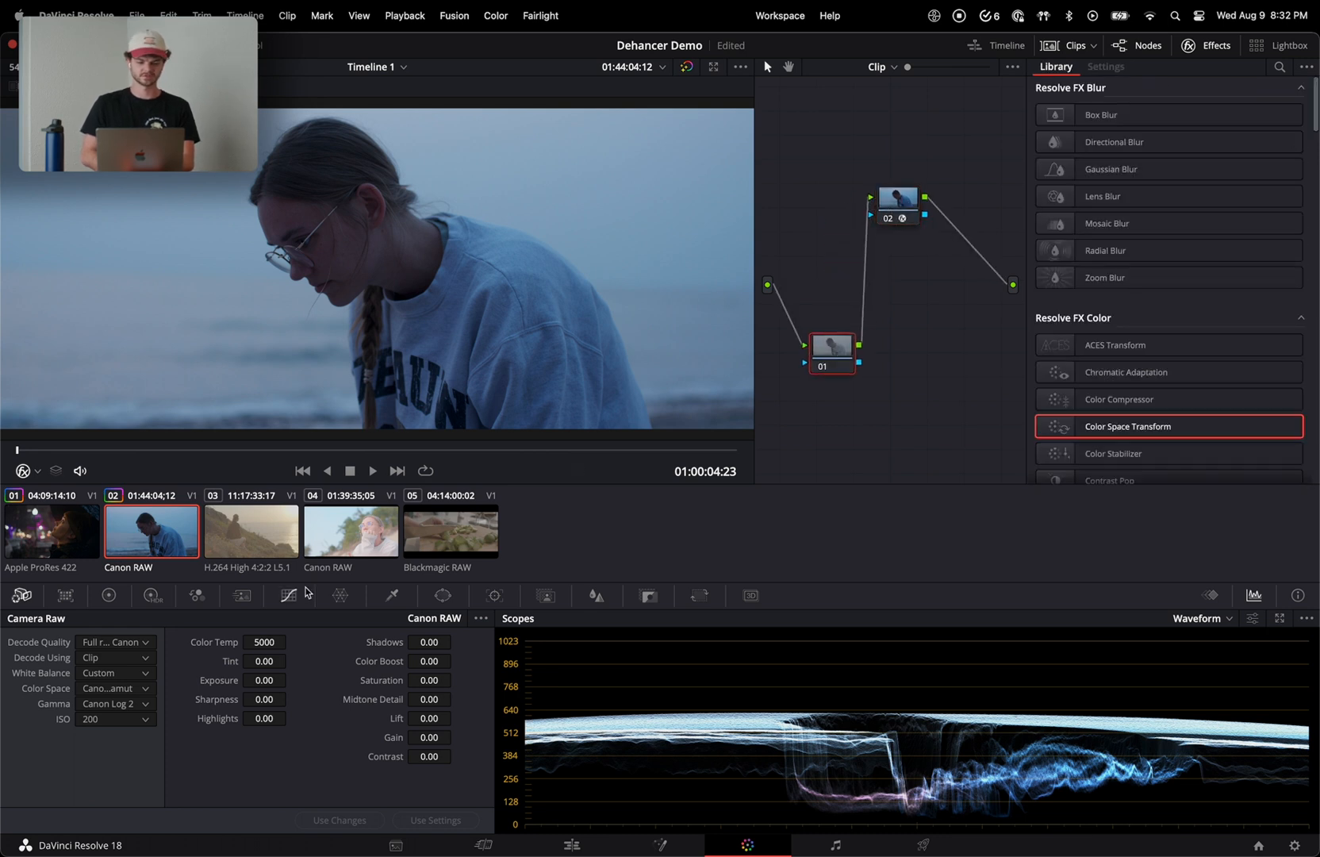
# - Sample the sweatshirt in the viewer to place control points on node 01's custom curves, and unlink the curve channels
pyautogui.click(289, 595)
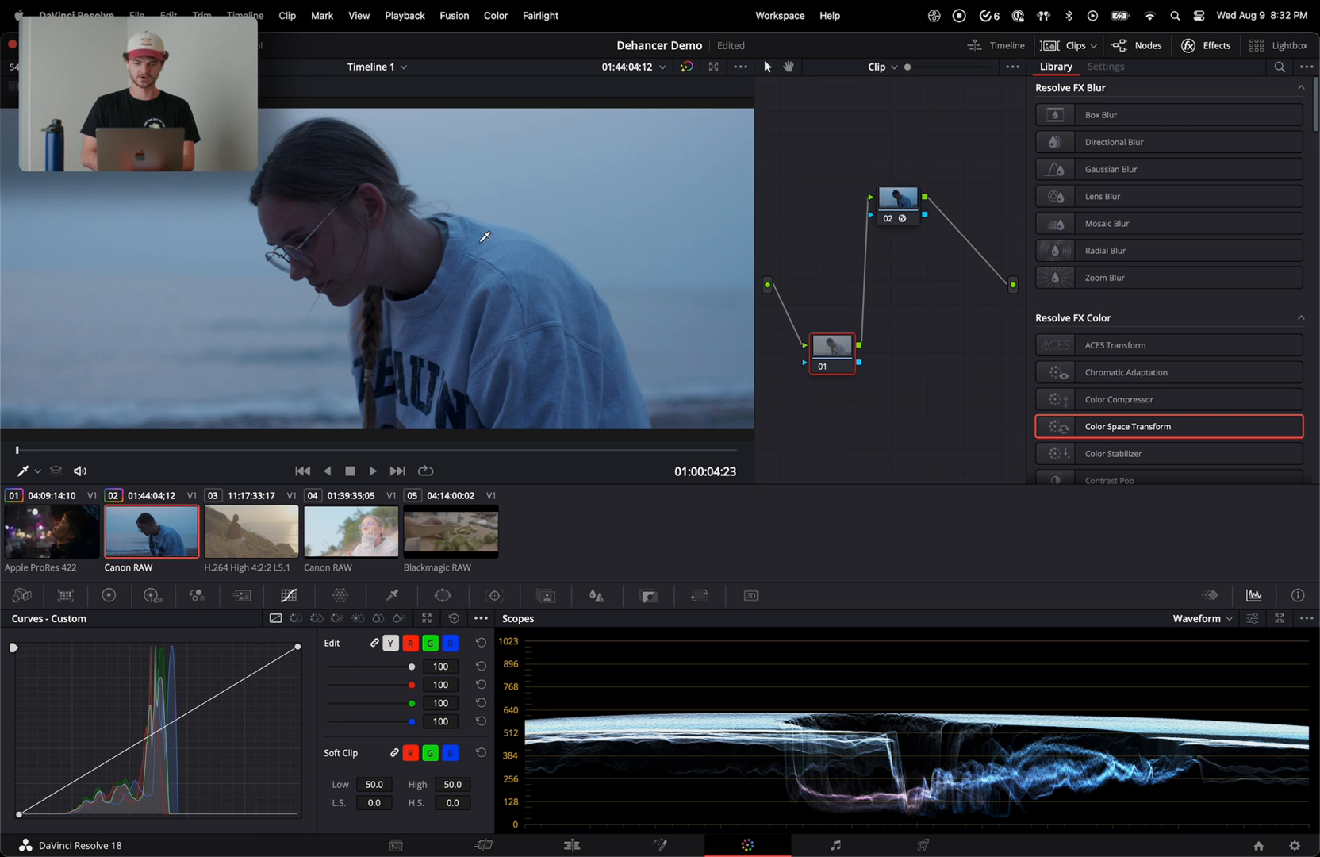
pyautogui.click(37, 470)
pyautogui.click(54, 516)
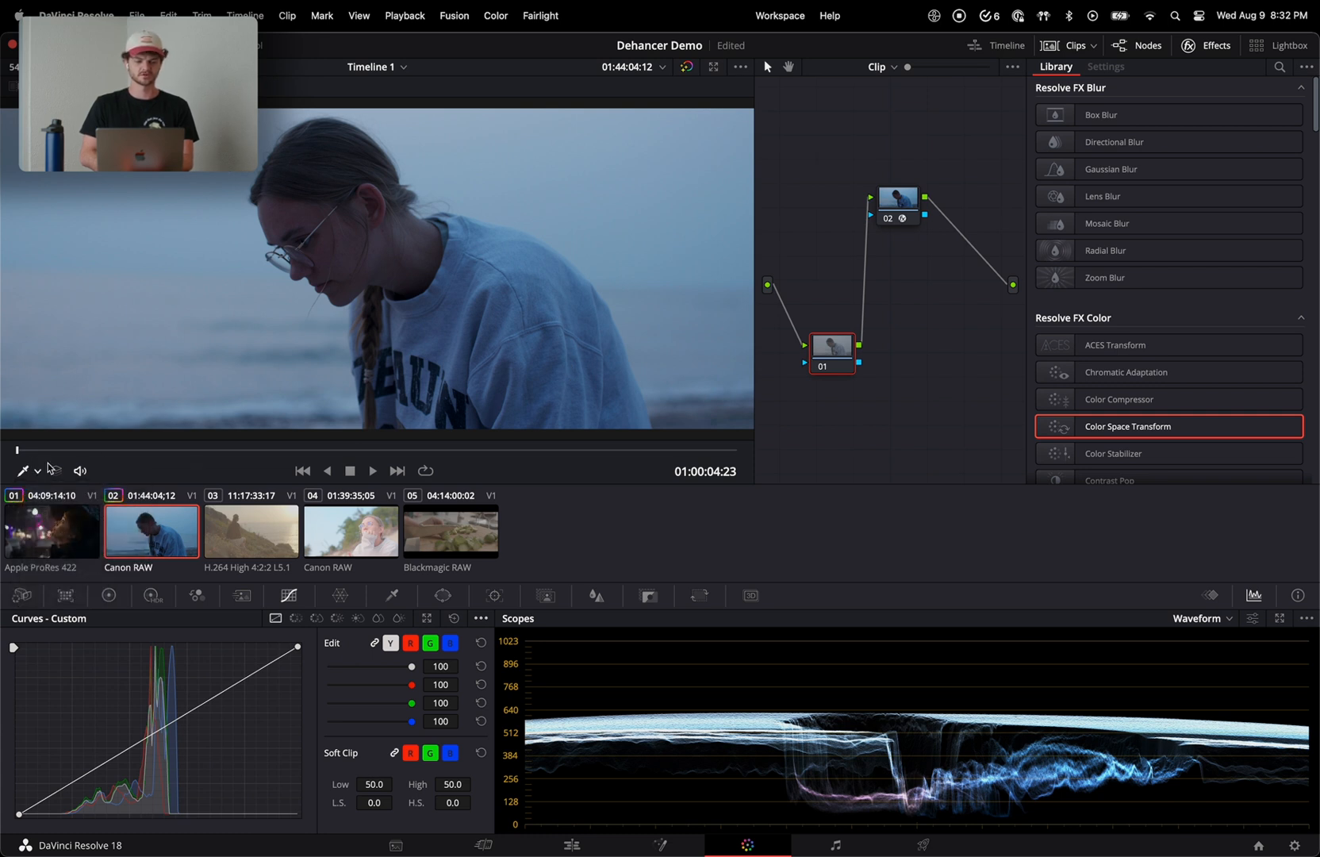
pyautogui.click(484, 618)
pyautogui.click(514, 712)
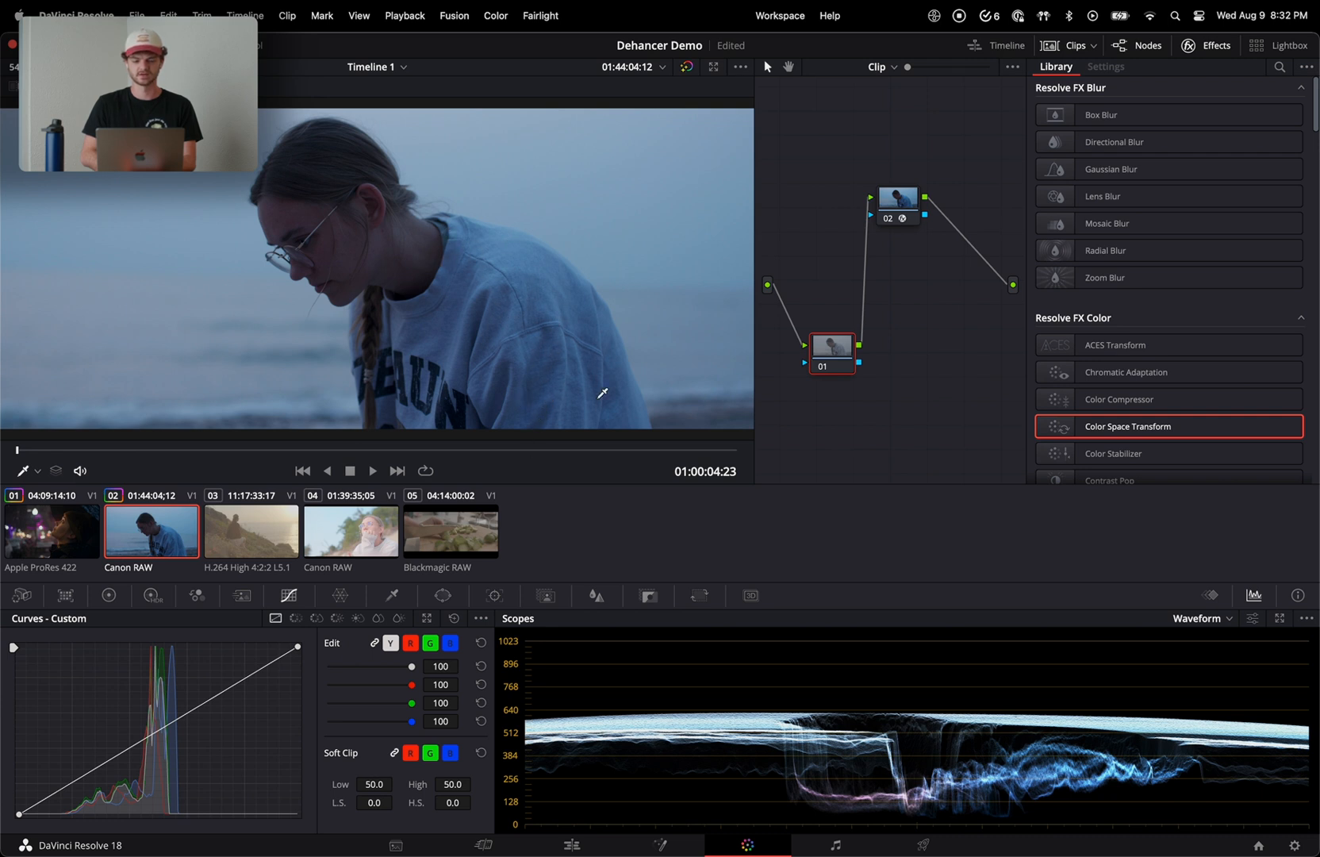
pyautogui.click(512, 246)
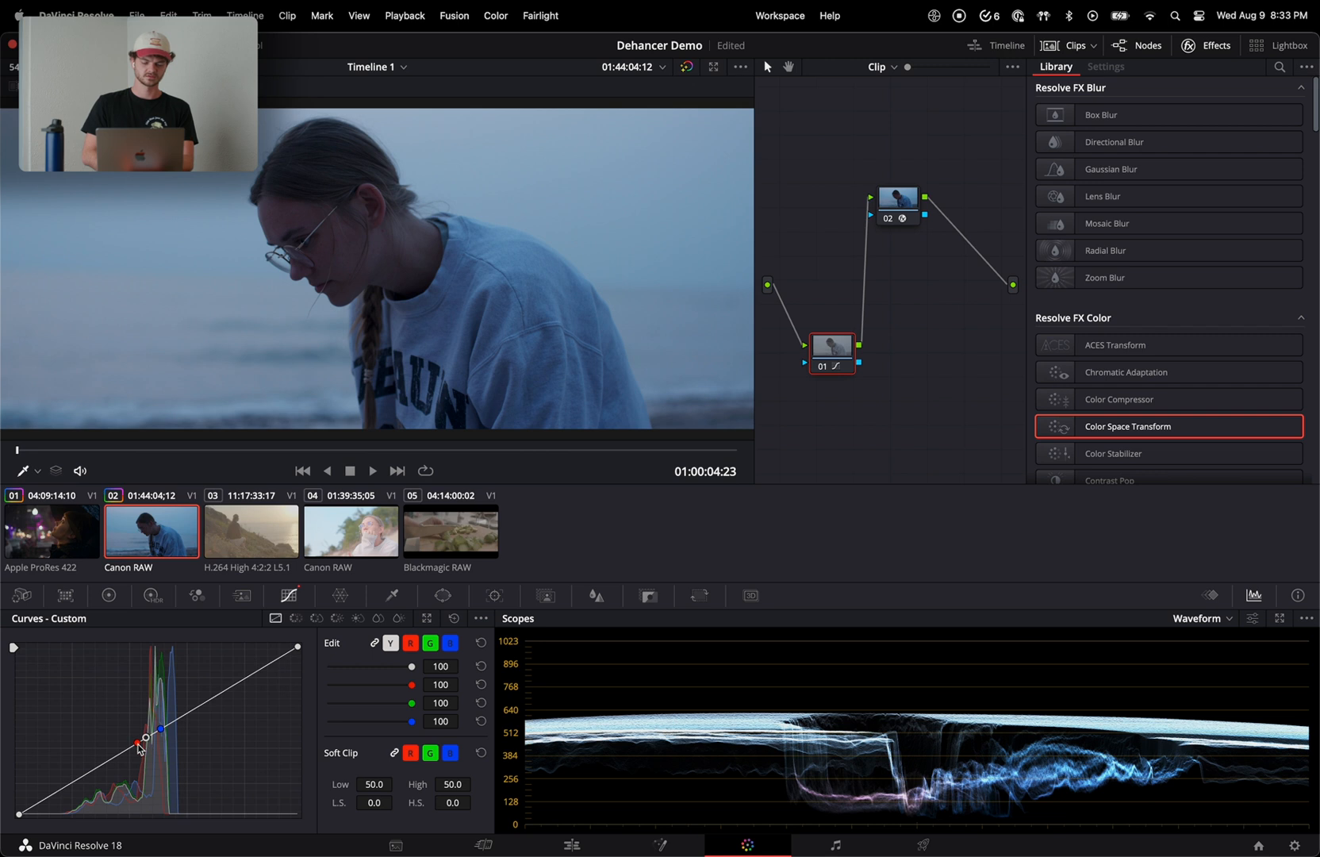
pyautogui.click(375, 645)
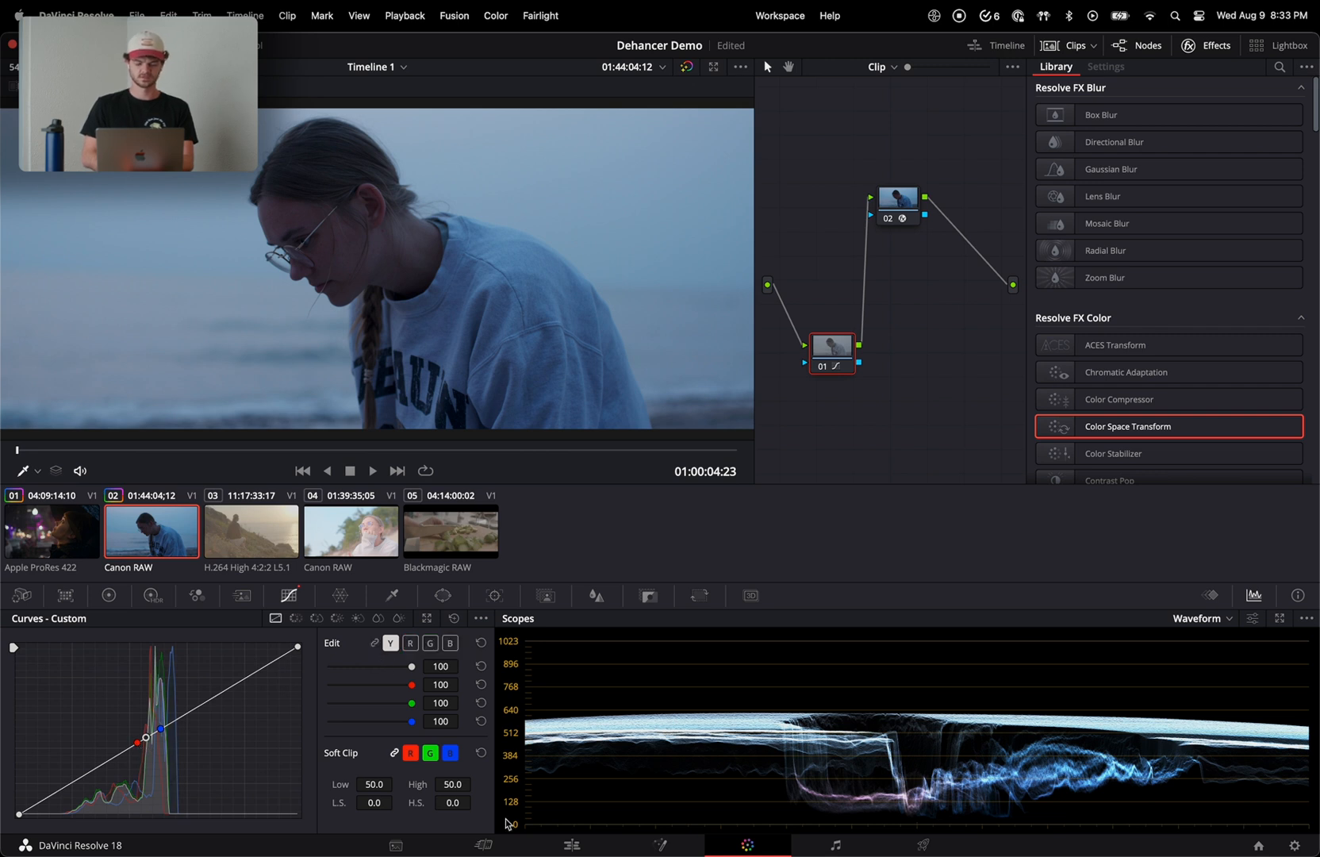
# - Try to neutralize the blue cast on node 01 by lowering the blue curve and raising the red curve at their sampled points
pyautogui.click(451, 643)
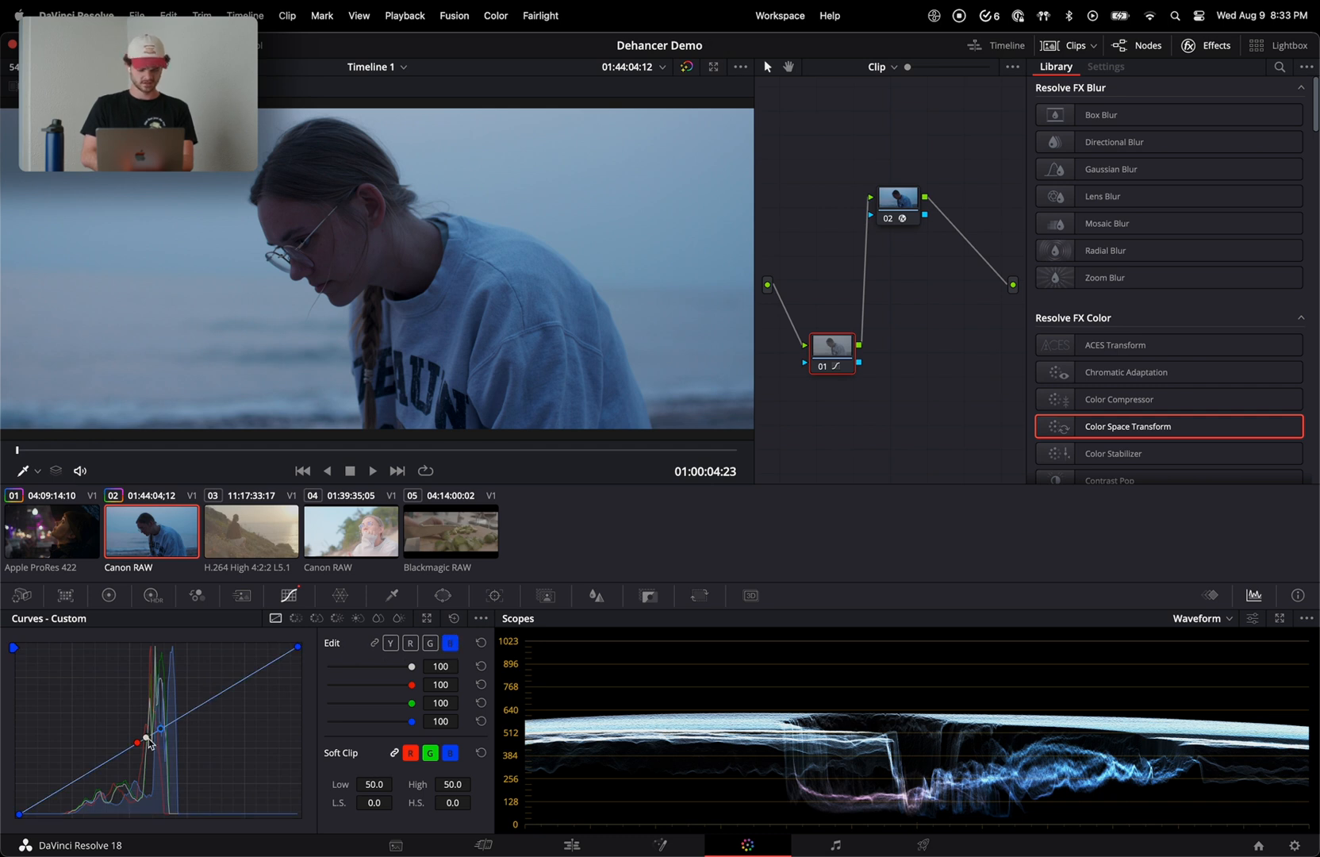
pyautogui.moveTo(161, 734); pyautogui.dragTo(162, 742)
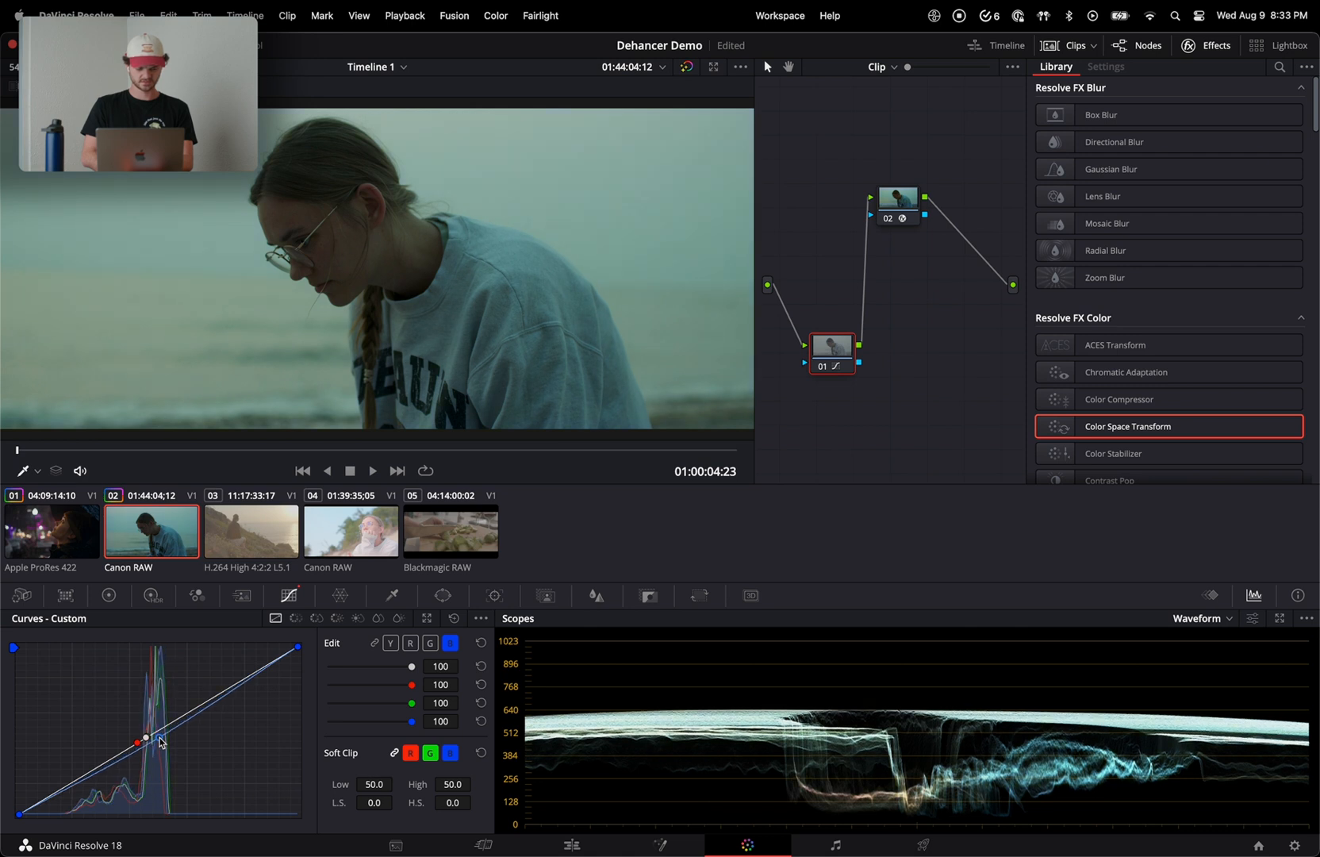
pyautogui.click(410, 644)
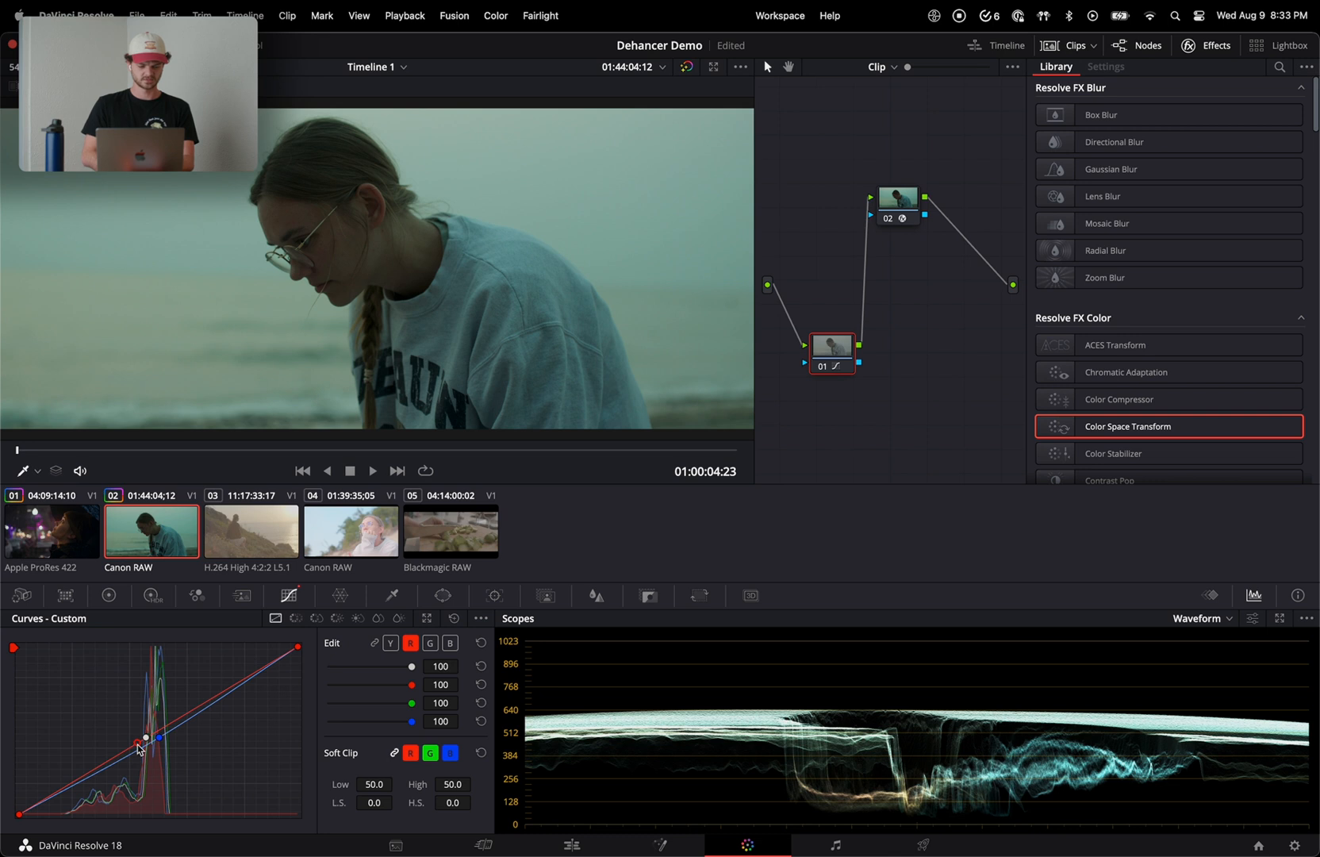
pyautogui.moveTo(137, 744); pyautogui.dragTo(138, 739)
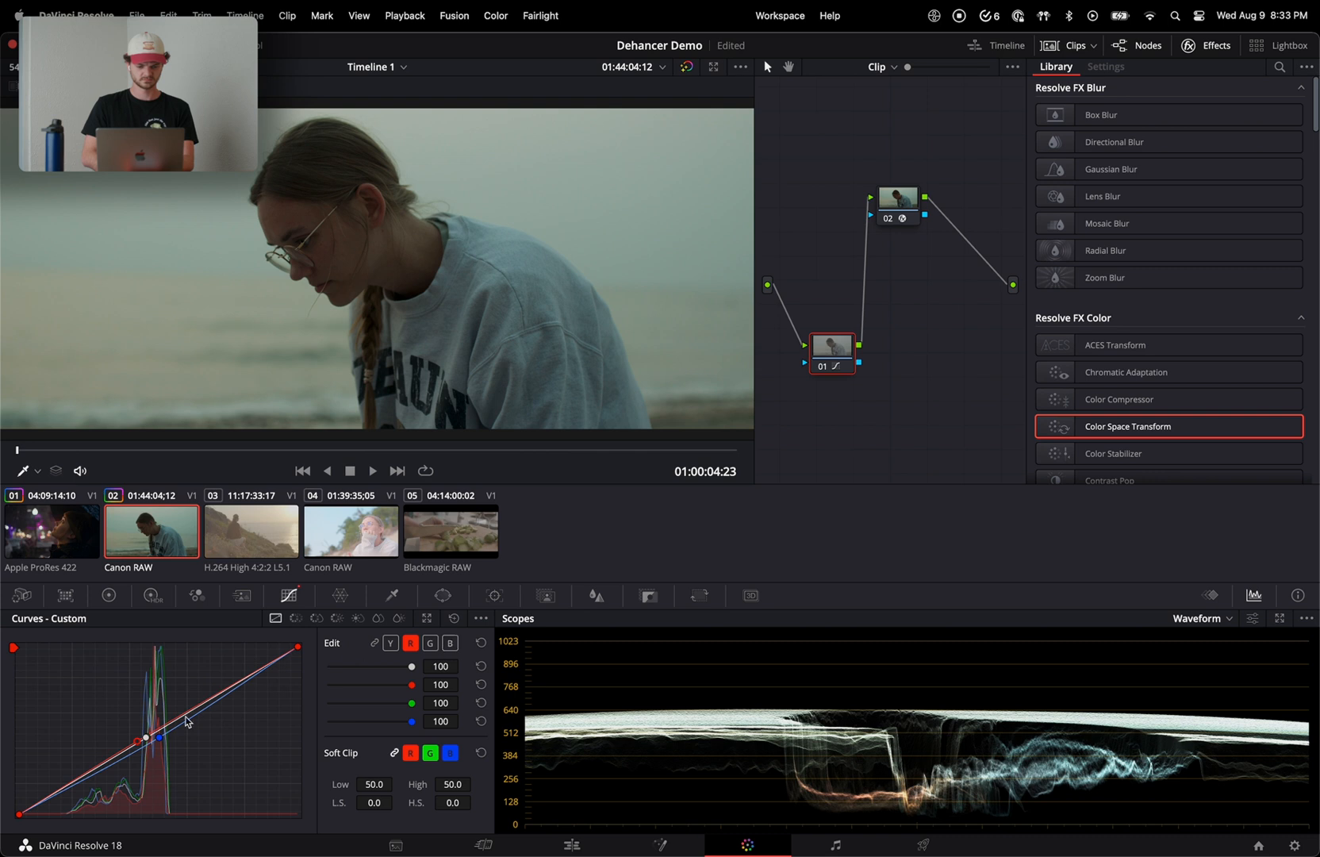
pyautogui.click(448, 644)
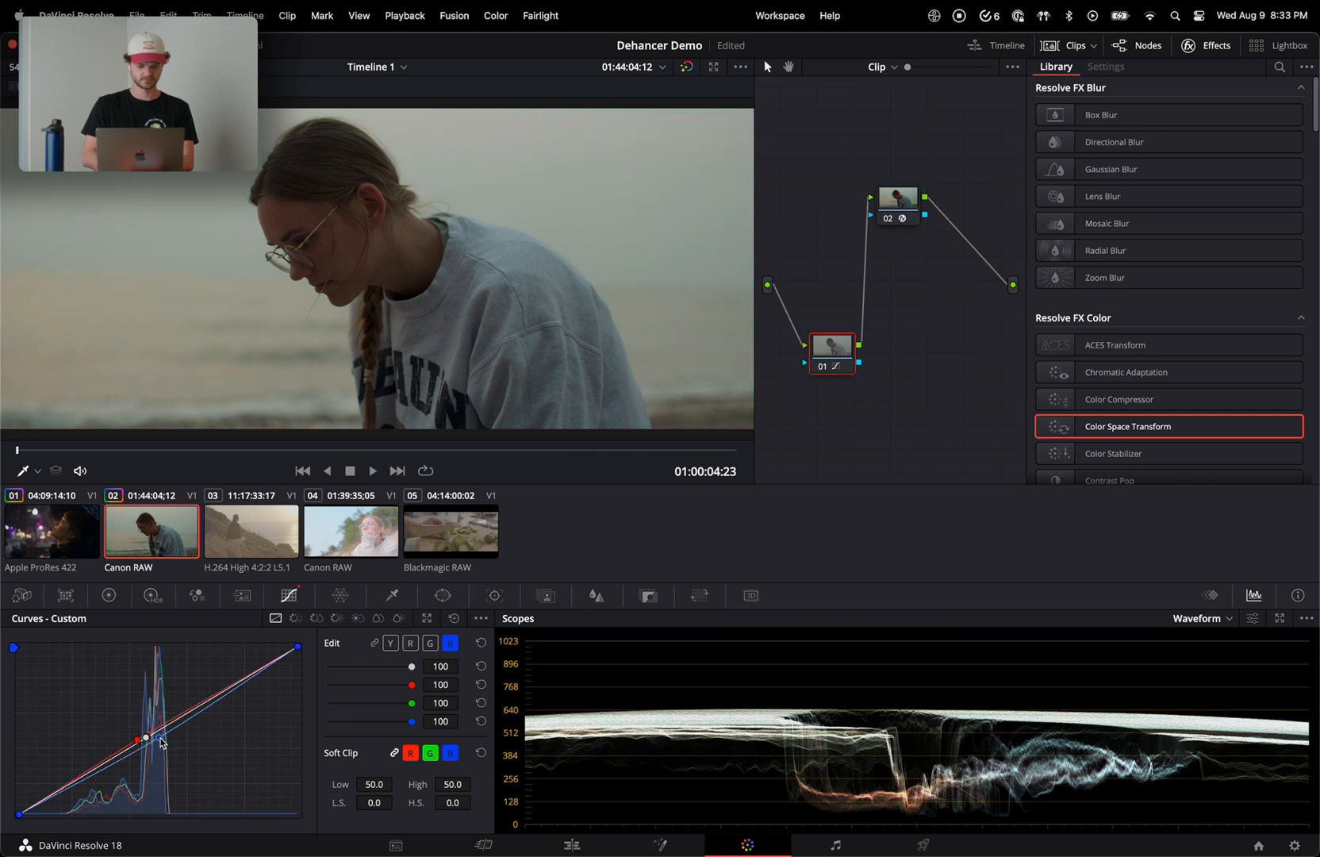
pyautogui.moveTo(160, 738); pyautogui.dragTo(160, 737)
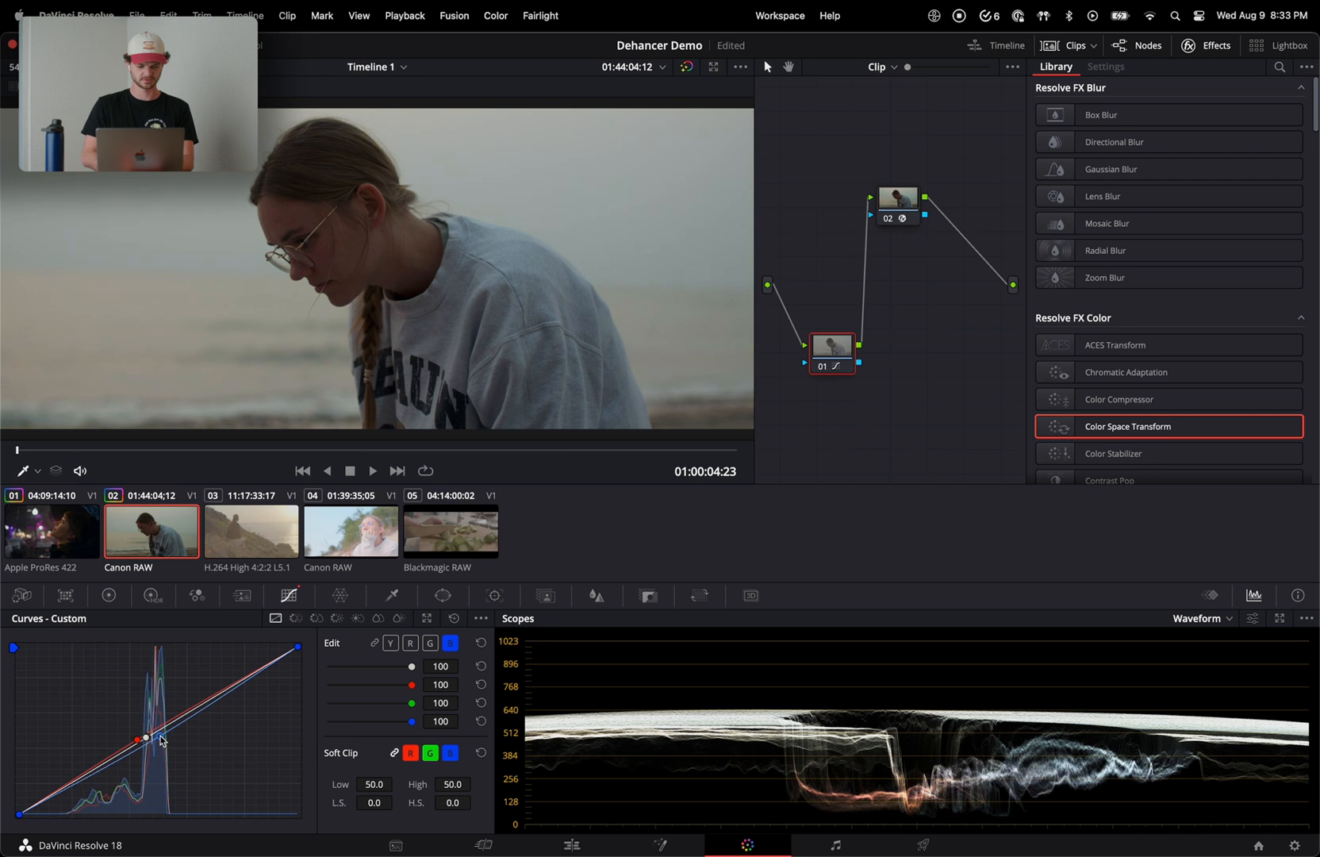
# - Compare the frame with node 01's colour-balancing curves disabled and enabled
pyautogui.click(827, 366)
pyautogui.click(826, 367)
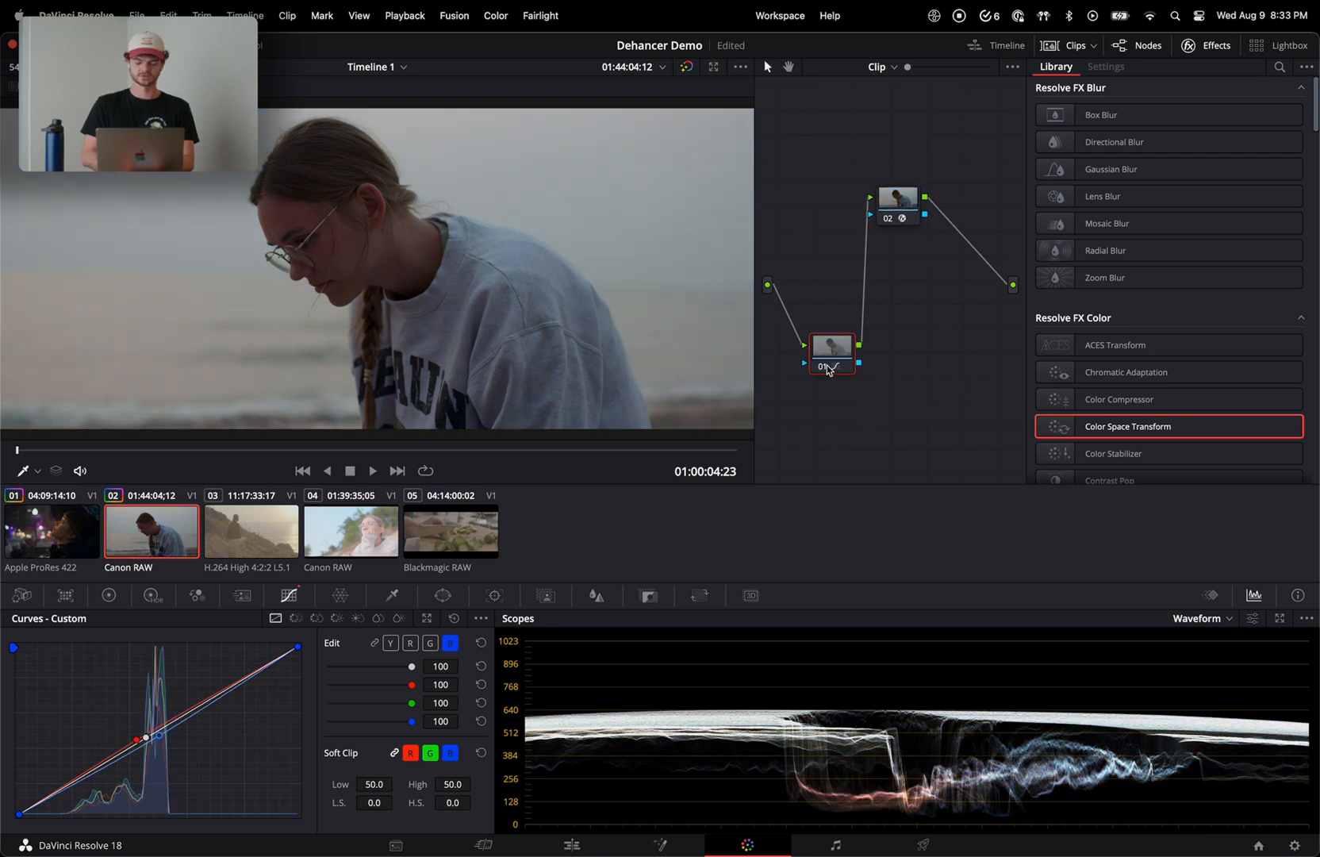
pyautogui.click(826, 367)
pyautogui.click(826, 367)
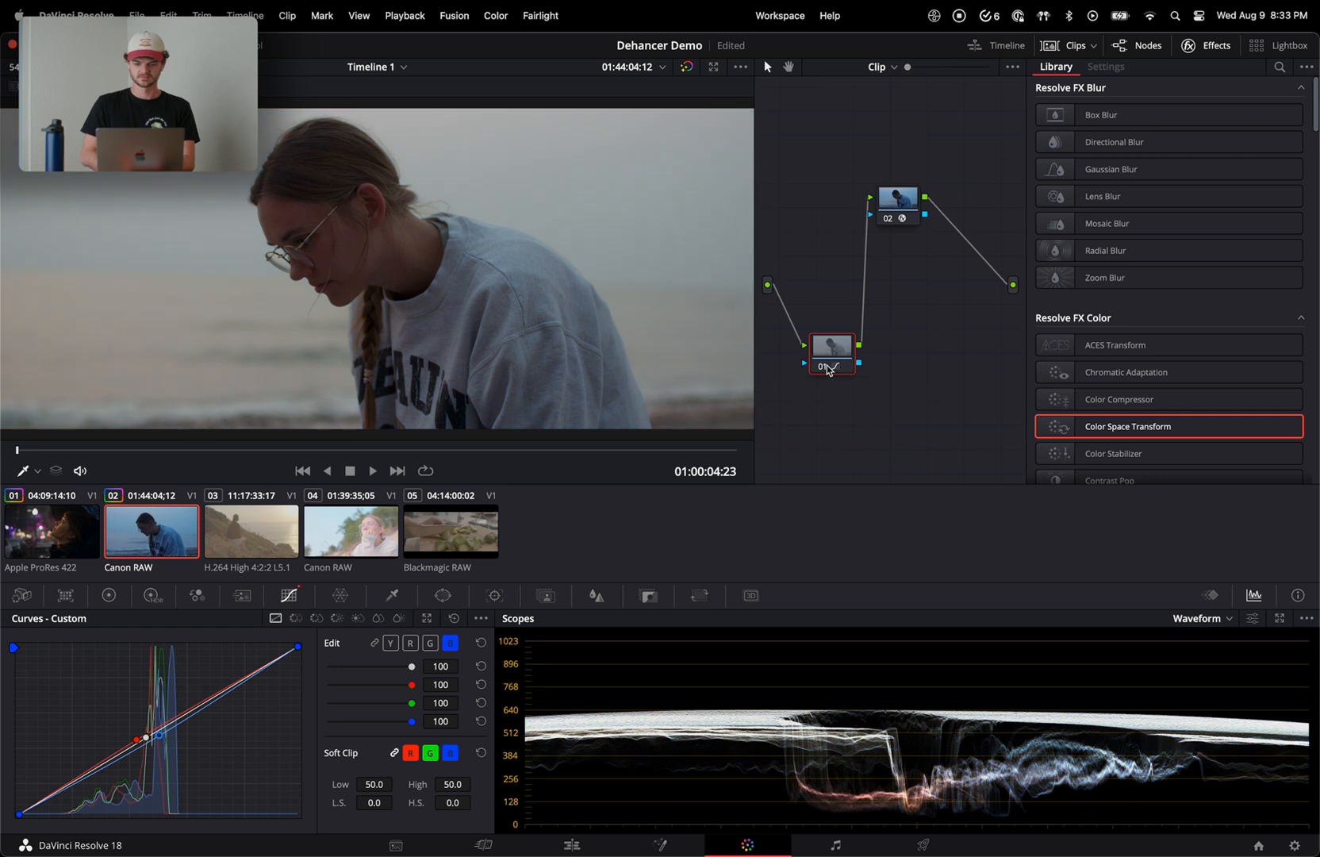
pyautogui.click(827, 367)
pyautogui.click(827, 366)
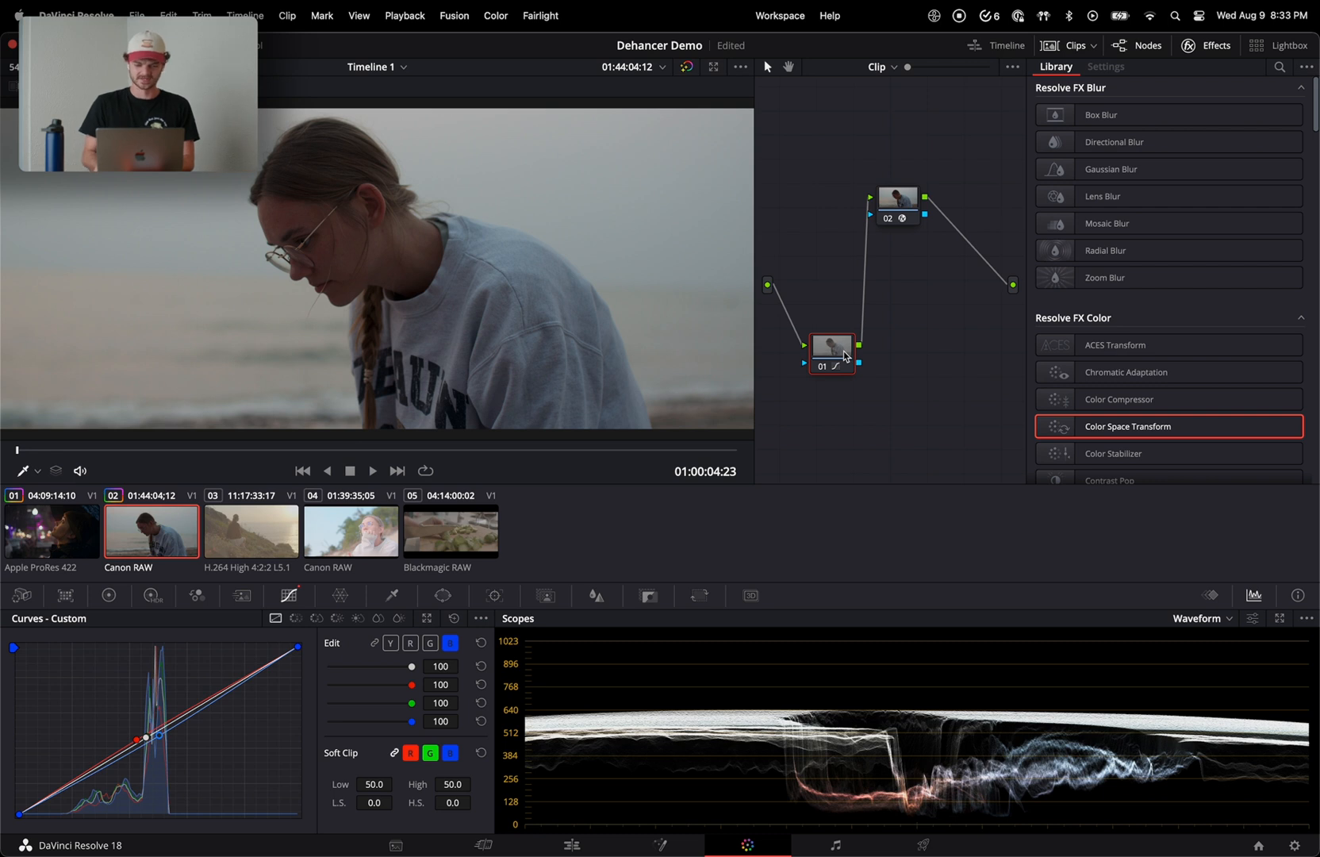
# - Delete the colour-balancing curves node, and add a serial node after the Color Space Transform node, placed lower in the graph
pyautogui.press('Delete')
pyautogui.moveTo(900, 219); pyautogui.dragTo(920, 343)
pyautogui.hotkey('alt', 's')
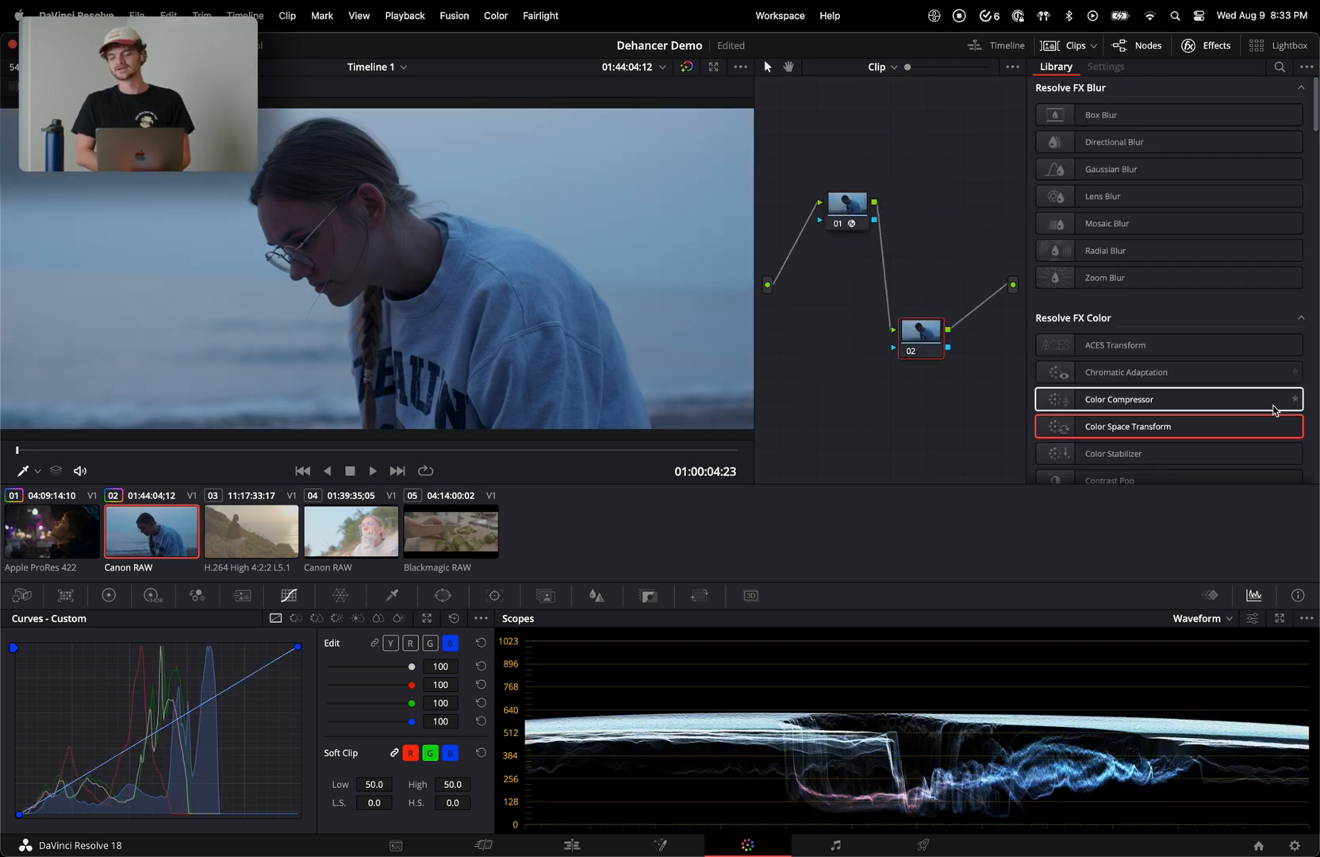
# - Add a serial node before the Color Space Transform node in clip 02's node graph
pyautogui.scroll(-15, 1274, 410)
pyautogui.click(853, 211)
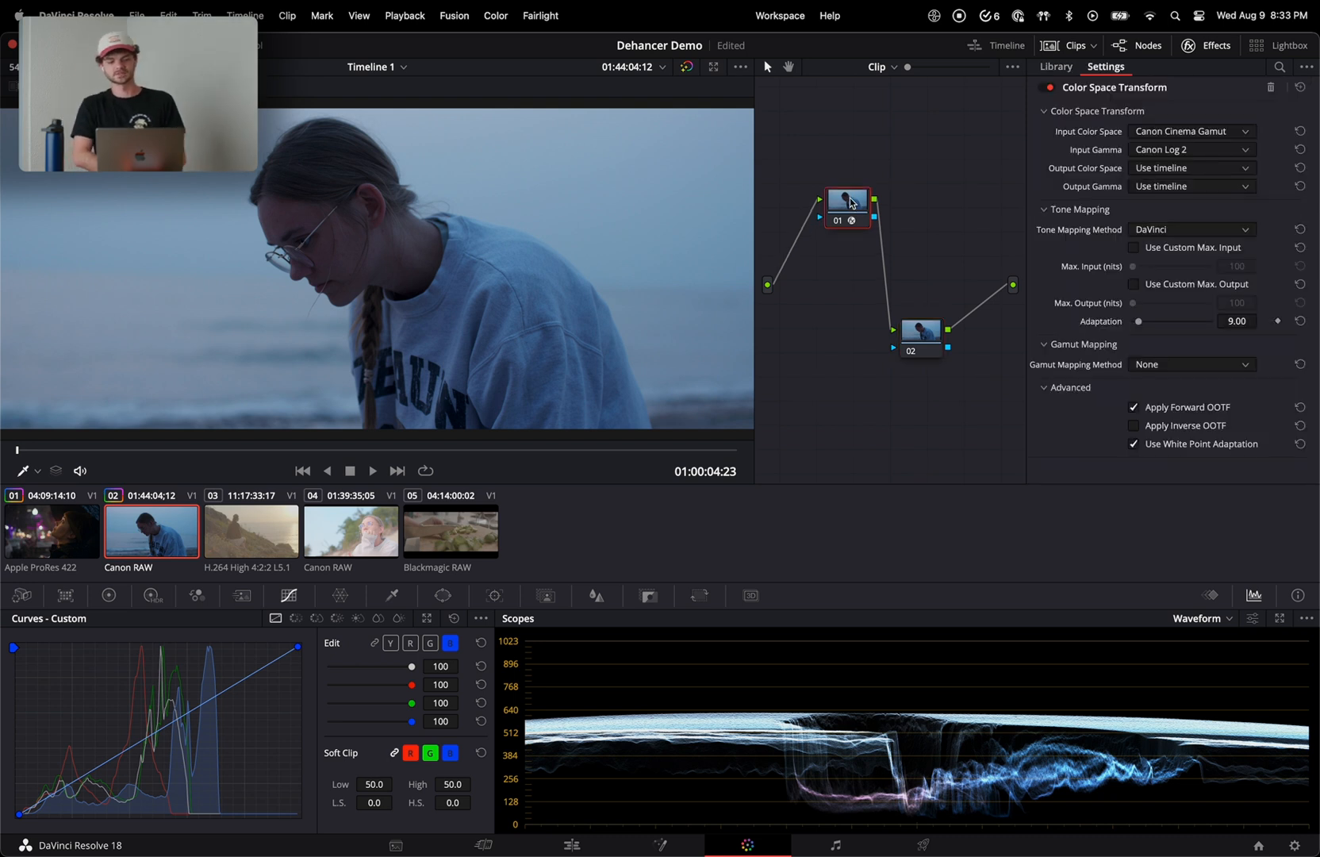
pyautogui.moveTo(853, 211); pyautogui.dragTo(830, 269)
pyautogui.hotkey('shift', 's')
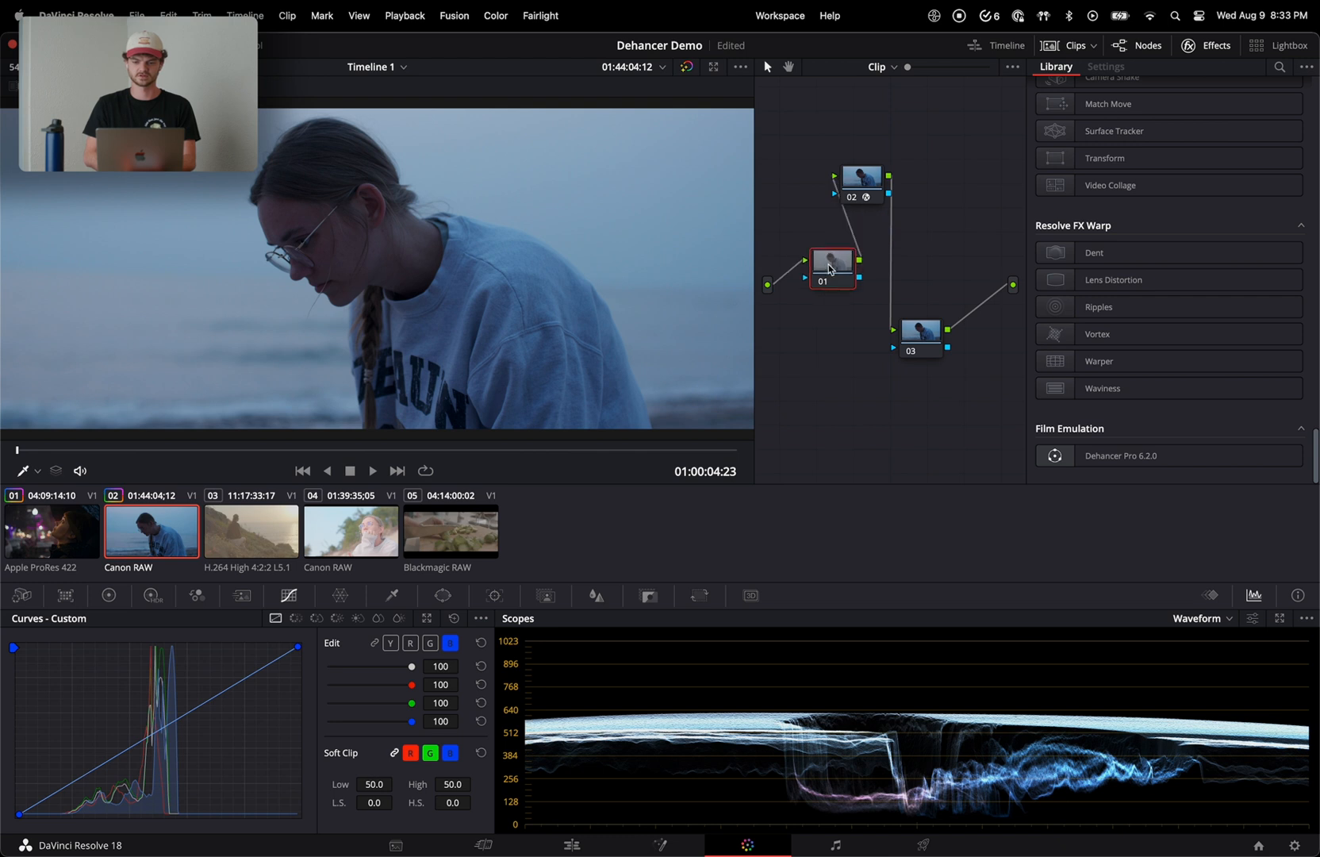
# - Relink the curve channels and shape a gentle S-curve on node 01, raising the highlights and lowering the shadows
pyautogui.click(374, 643)
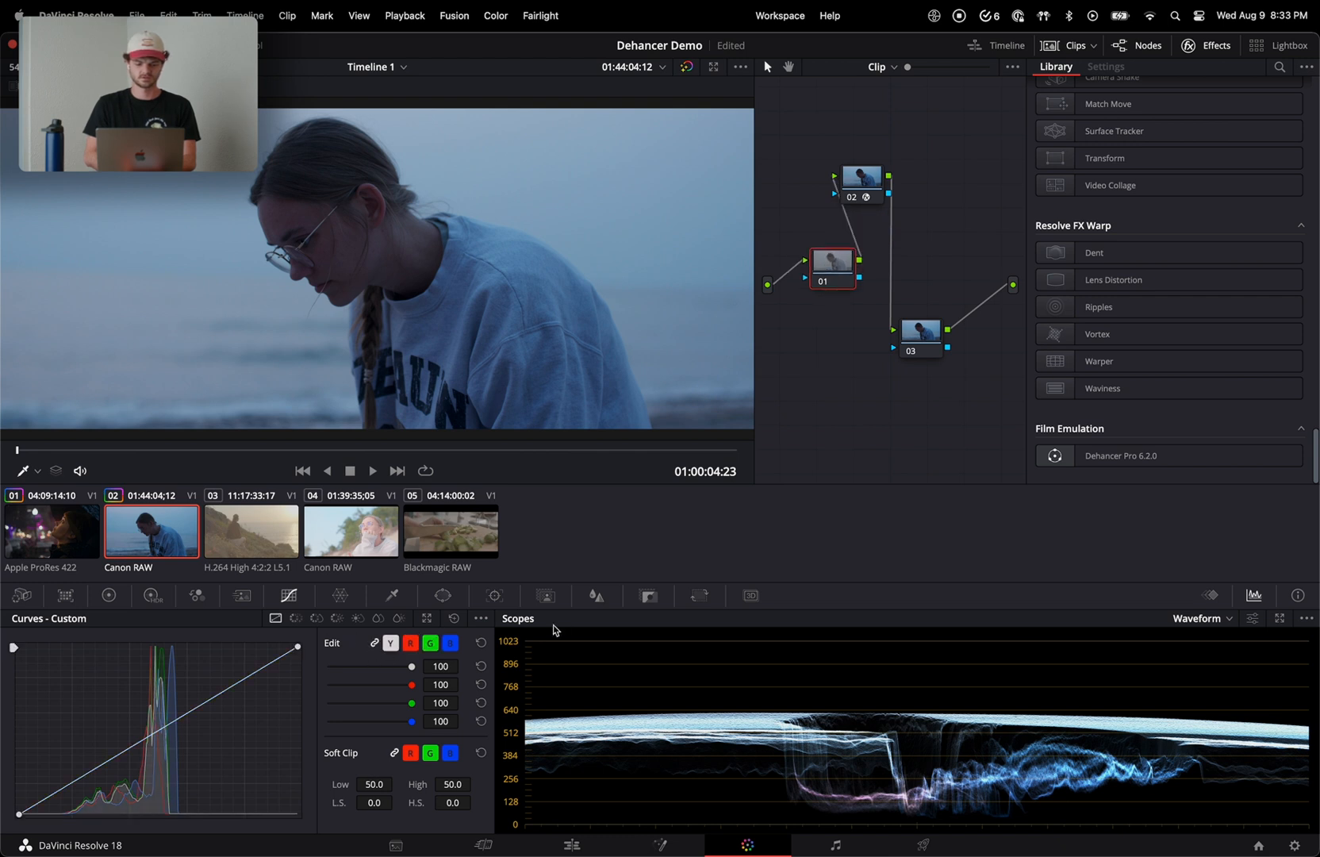
pyautogui.click(480, 618)
pyautogui.click(524, 714)
pyautogui.click(204, 701)
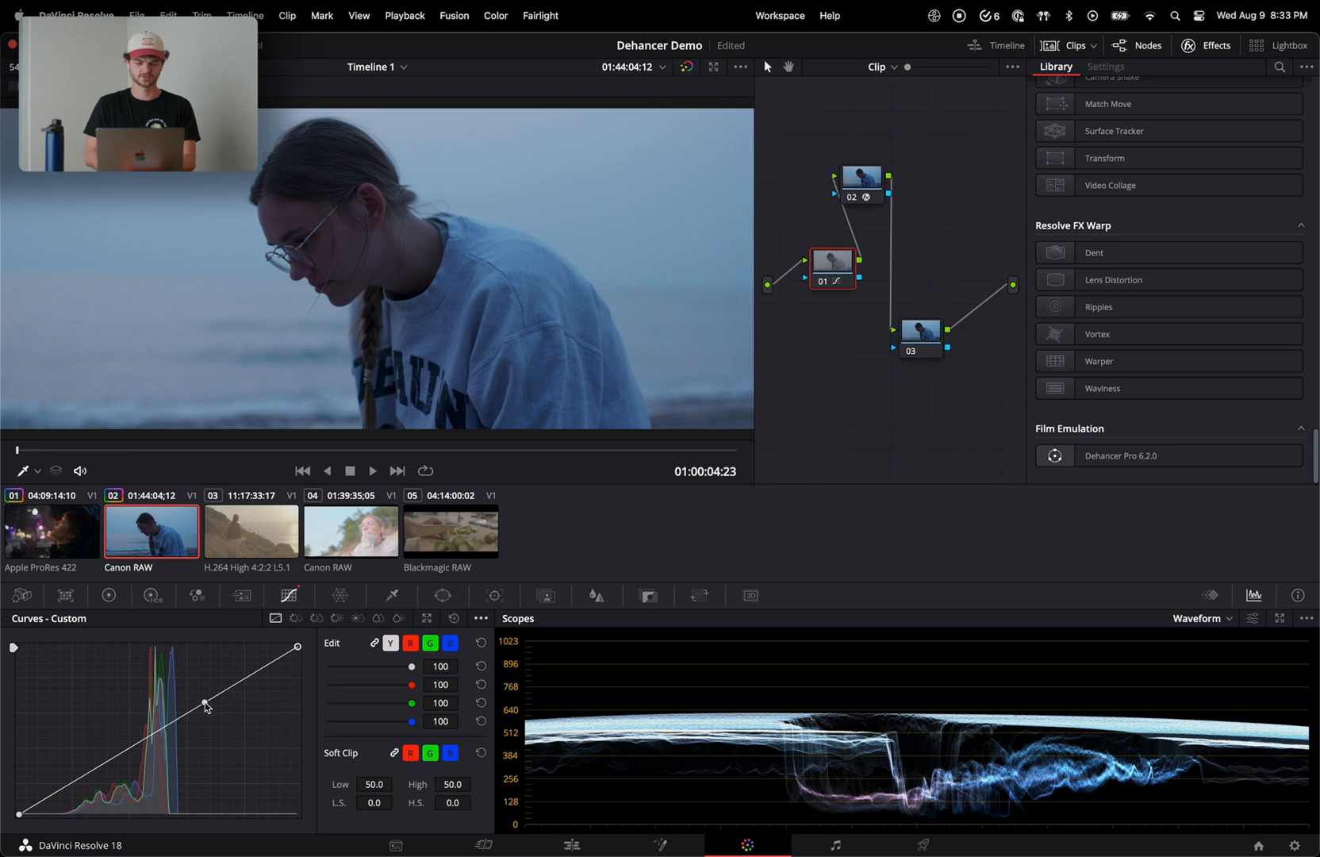
pyautogui.moveTo(206, 705); pyautogui.dragTo(200, 695)
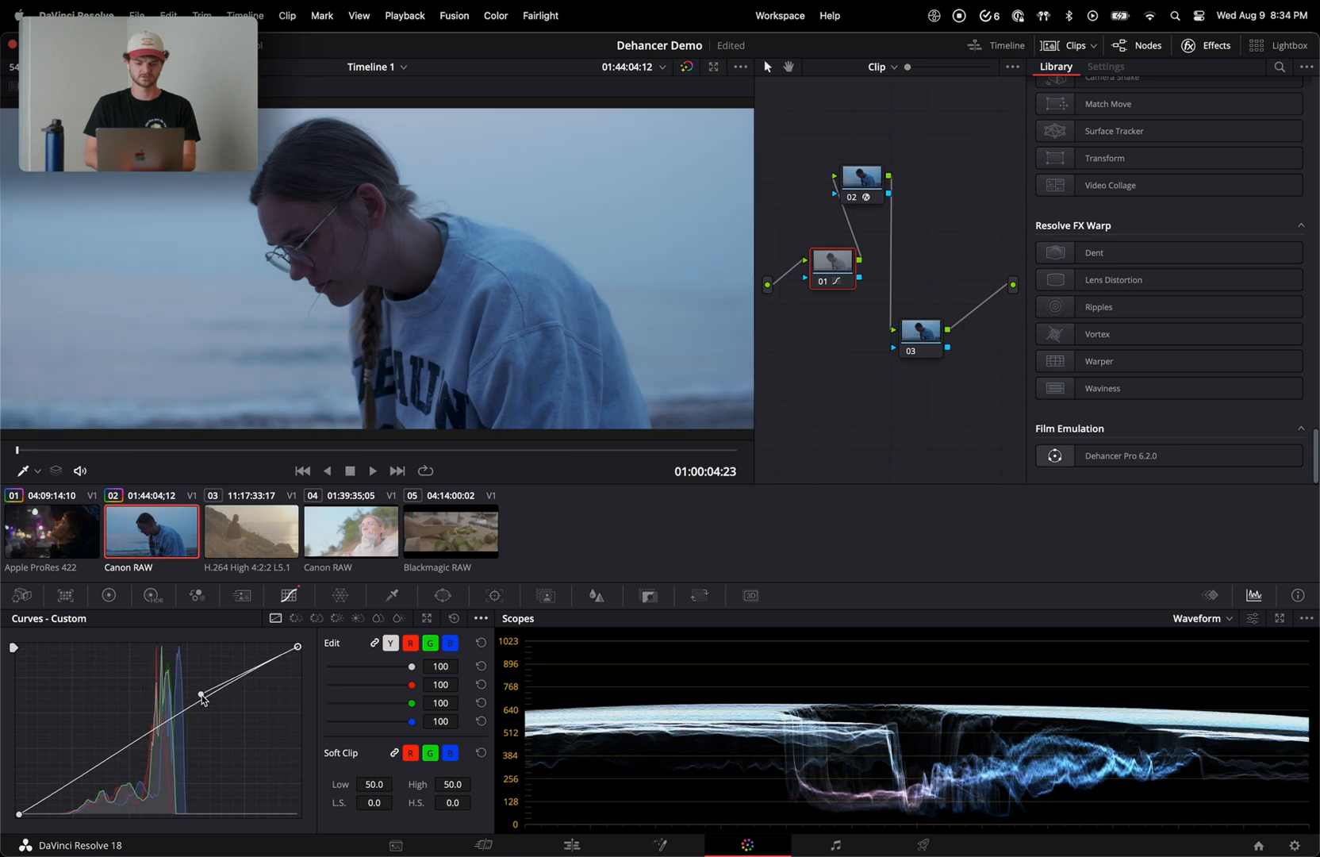
pyautogui.click(18, 817)
pyautogui.moveTo(113, 764); pyautogui.dragTo(113, 774)
# - Apply Dehancer Pro 6.2.0 to node 03 and disable its Film Grain
pyautogui.click(920, 333)
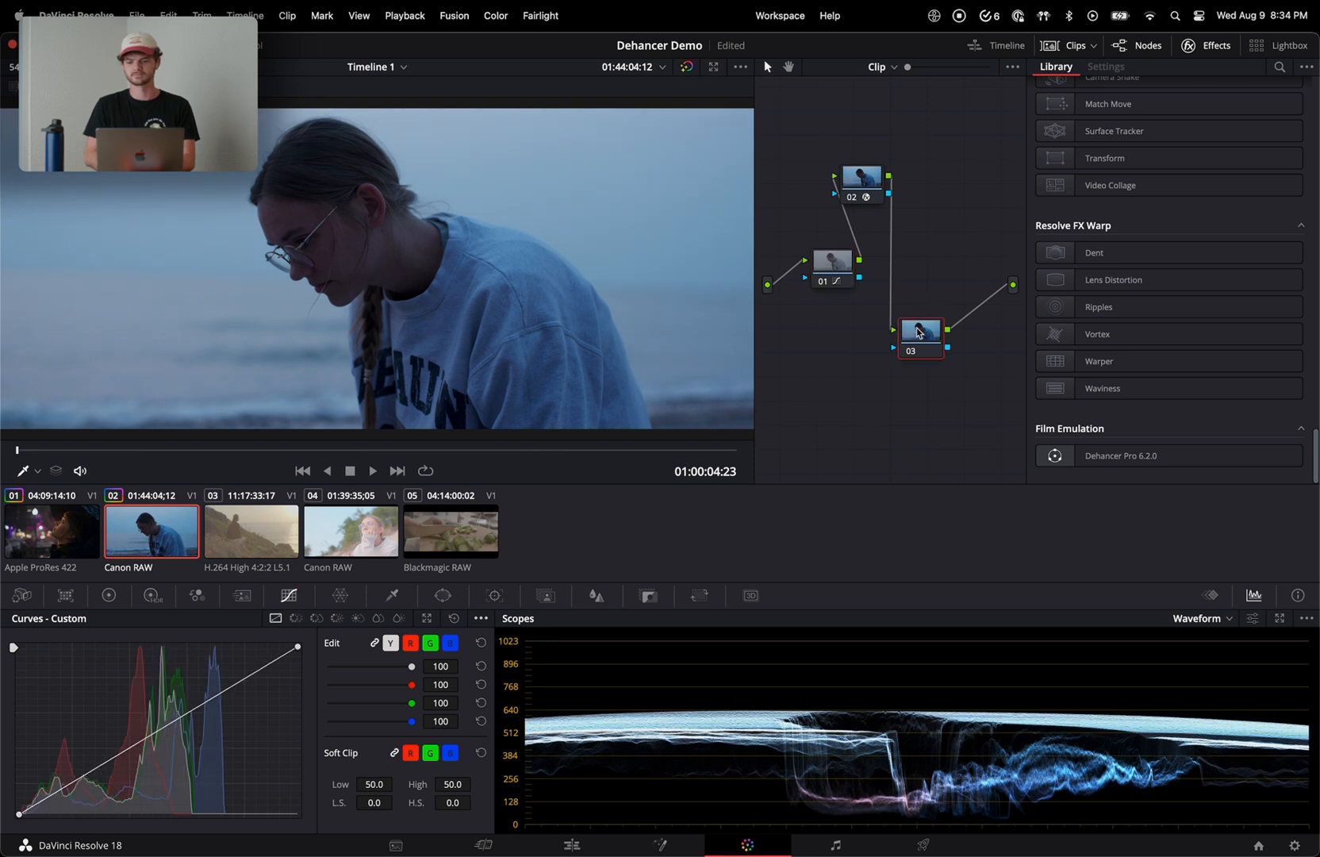
pyautogui.moveTo(1150, 471); pyautogui.dragTo(925, 337)
pyautogui.scroll(-3, 1200, 311)
pyautogui.scroll(10, 1201, 311)
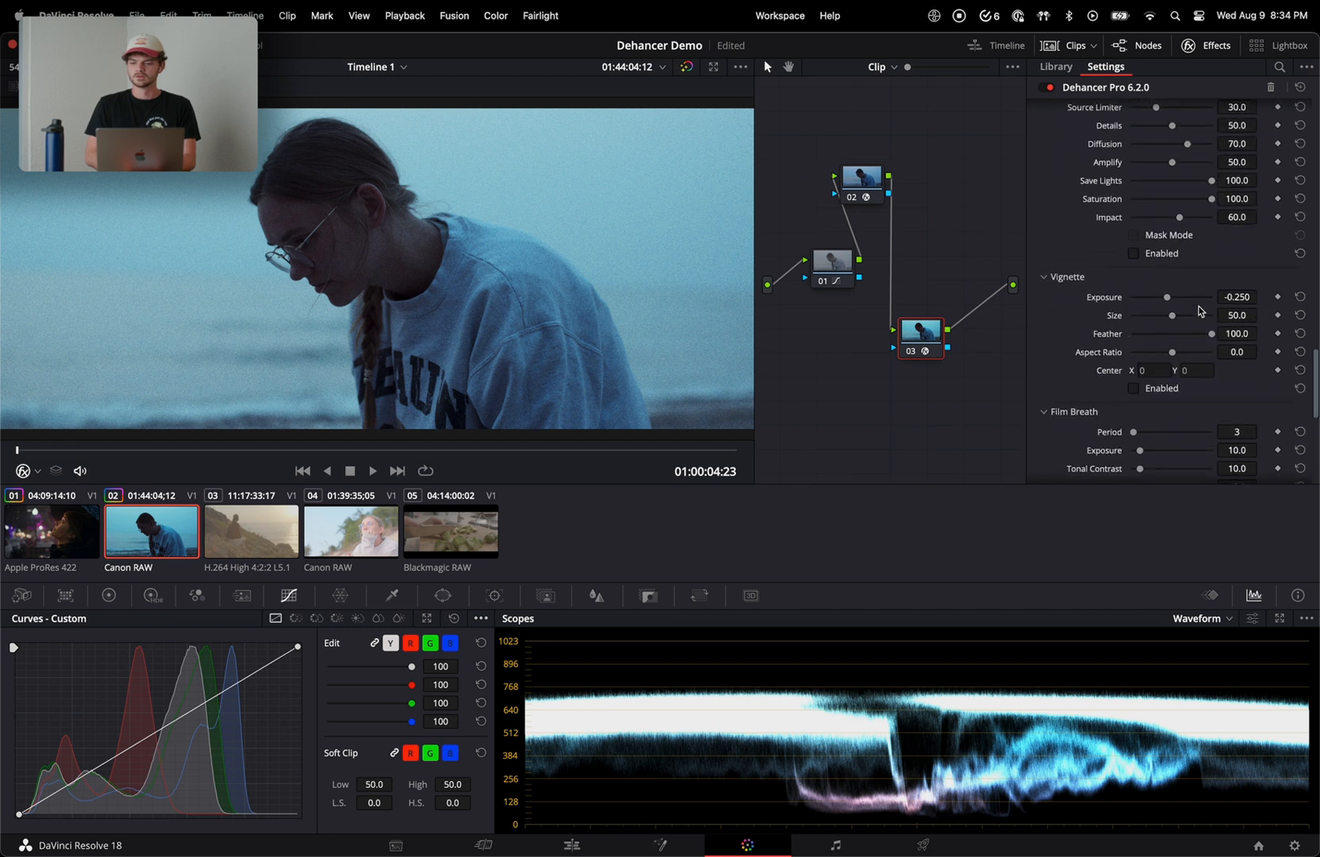
pyautogui.scroll(-15, 1200, 311)
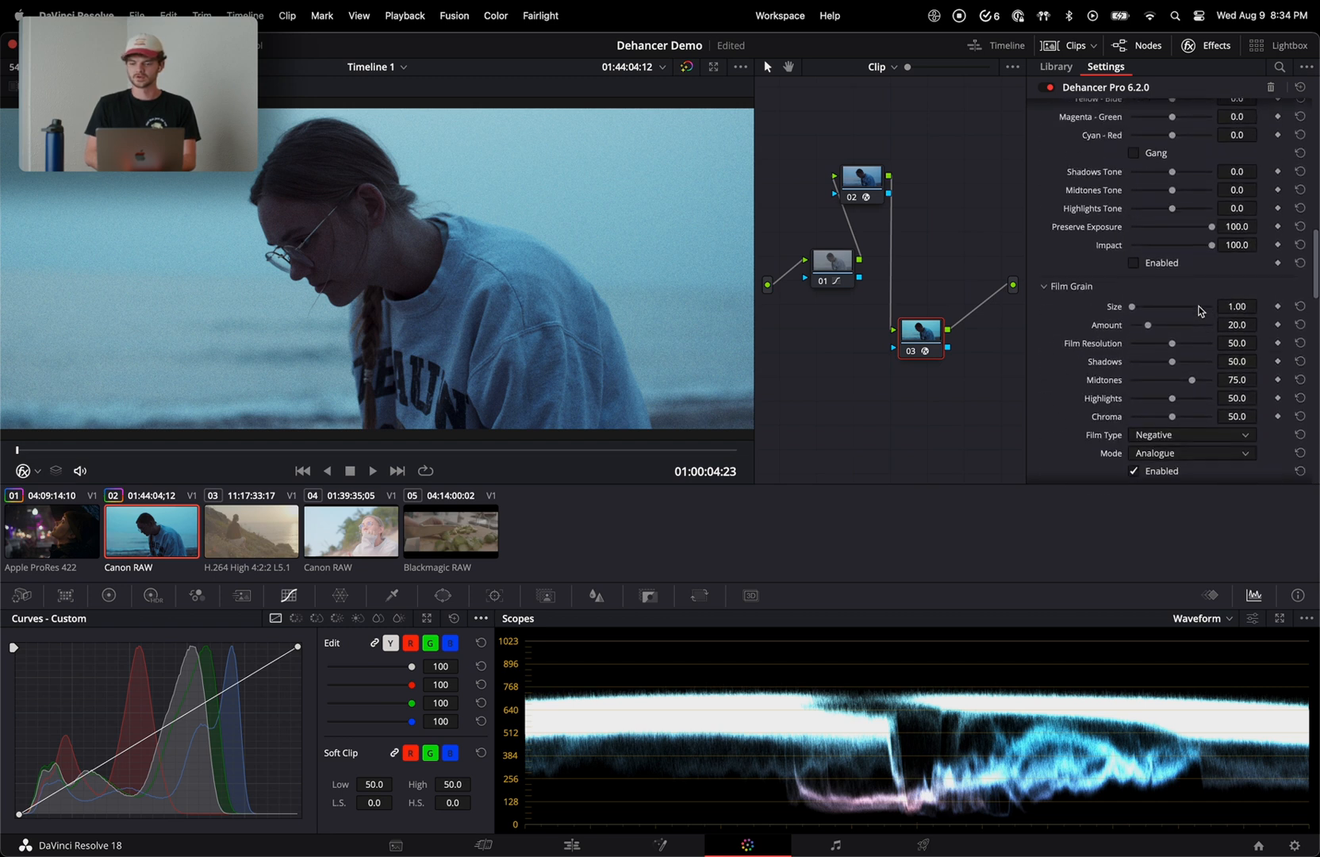
pyautogui.scroll(10, 1201, 311)
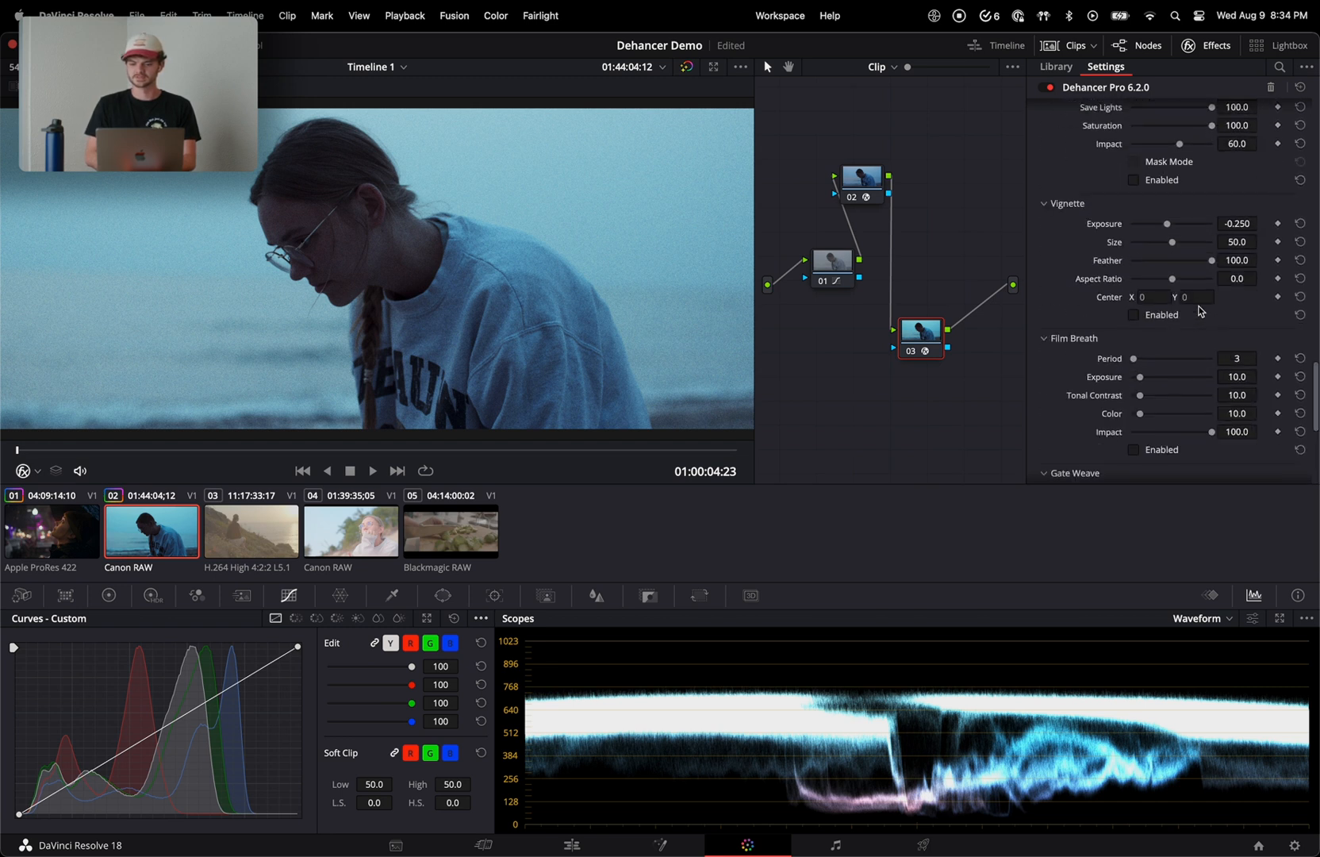
pyautogui.scroll(-3, 1200, 311)
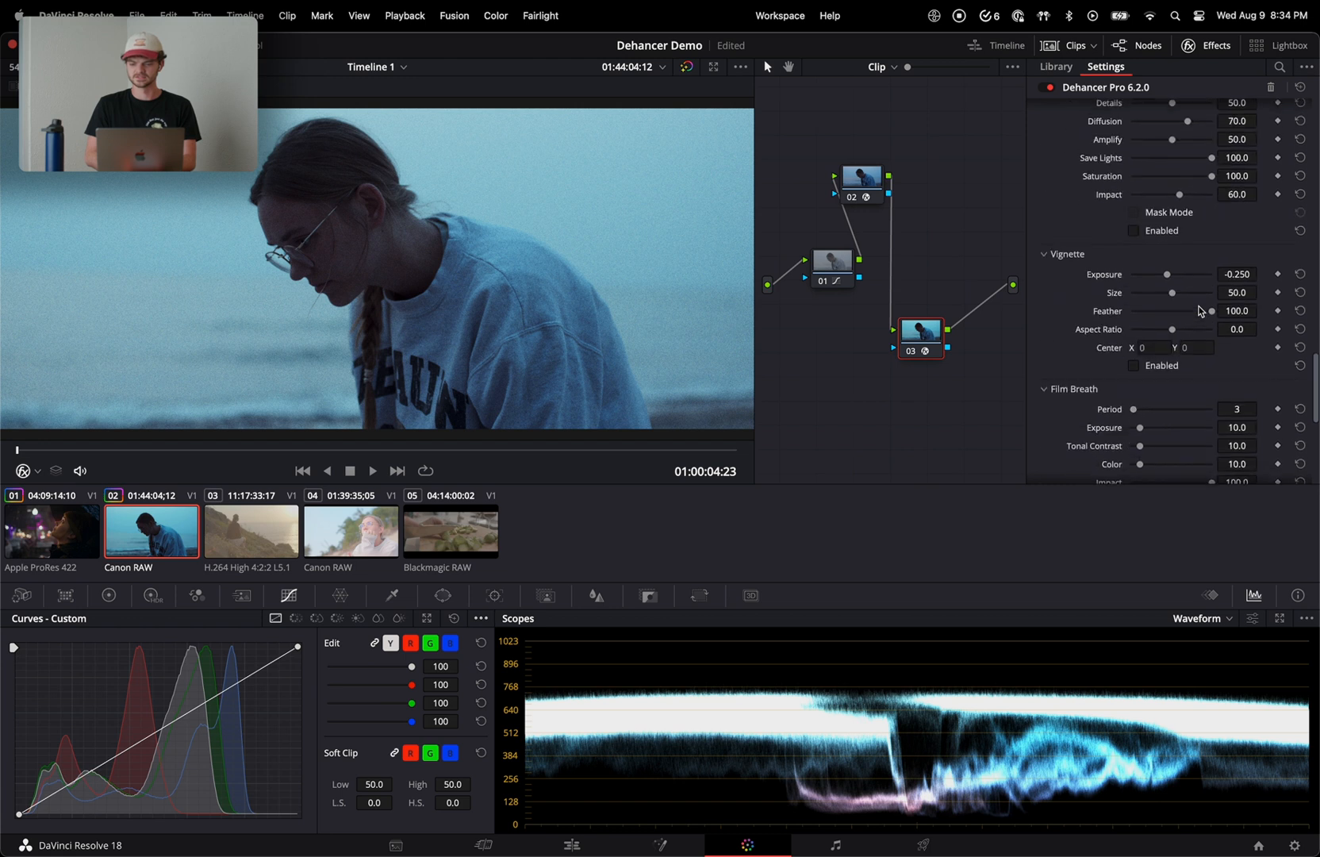
pyautogui.scroll(10, 1200, 311)
pyautogui.scroll(3, 1200, 311)
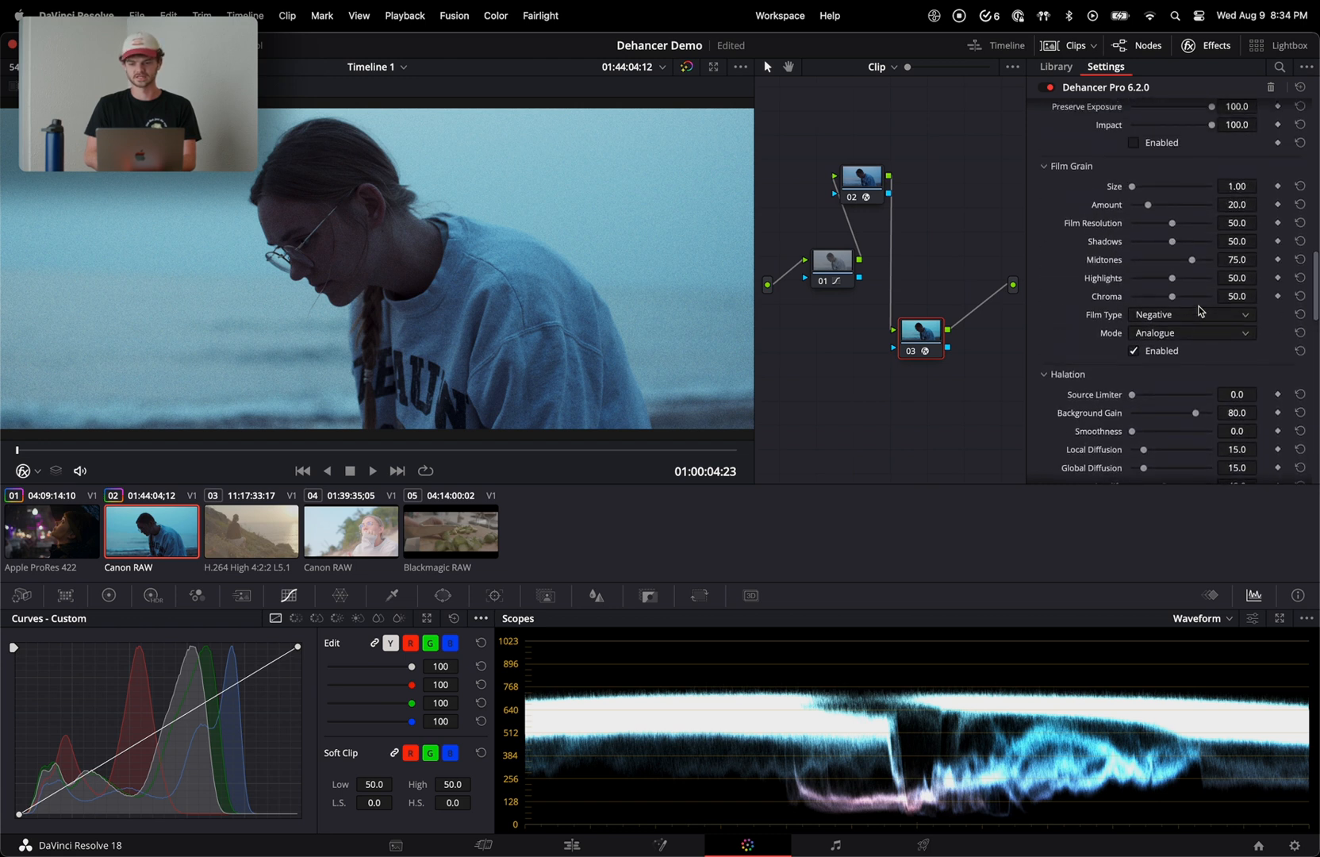
pyautogui.click(1133, 356)
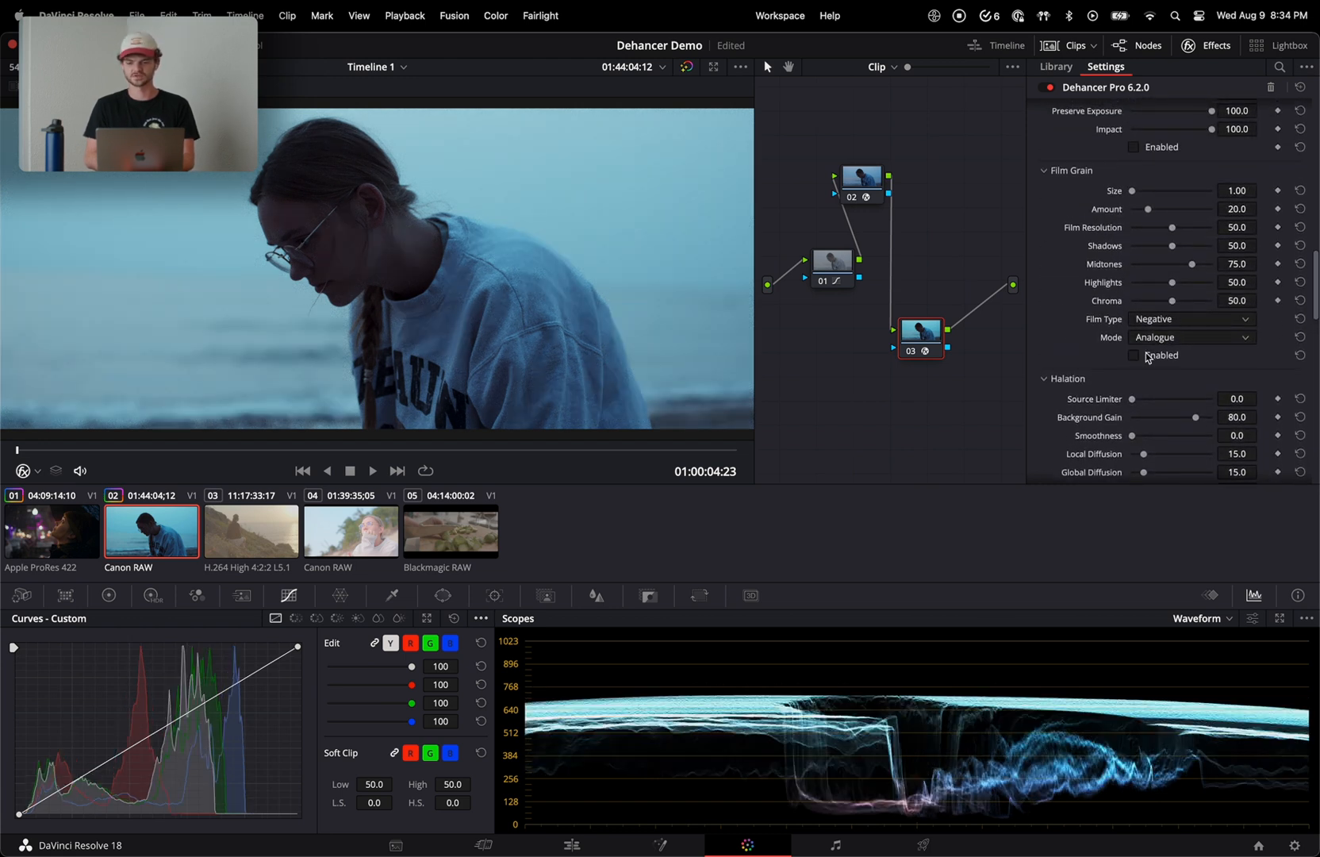
# - Set Dehancer's Film profile to Kodak Vision3 200T with Push/Pull at 2.000 Ev
pyautogui.scroll(10, 1041, 250)
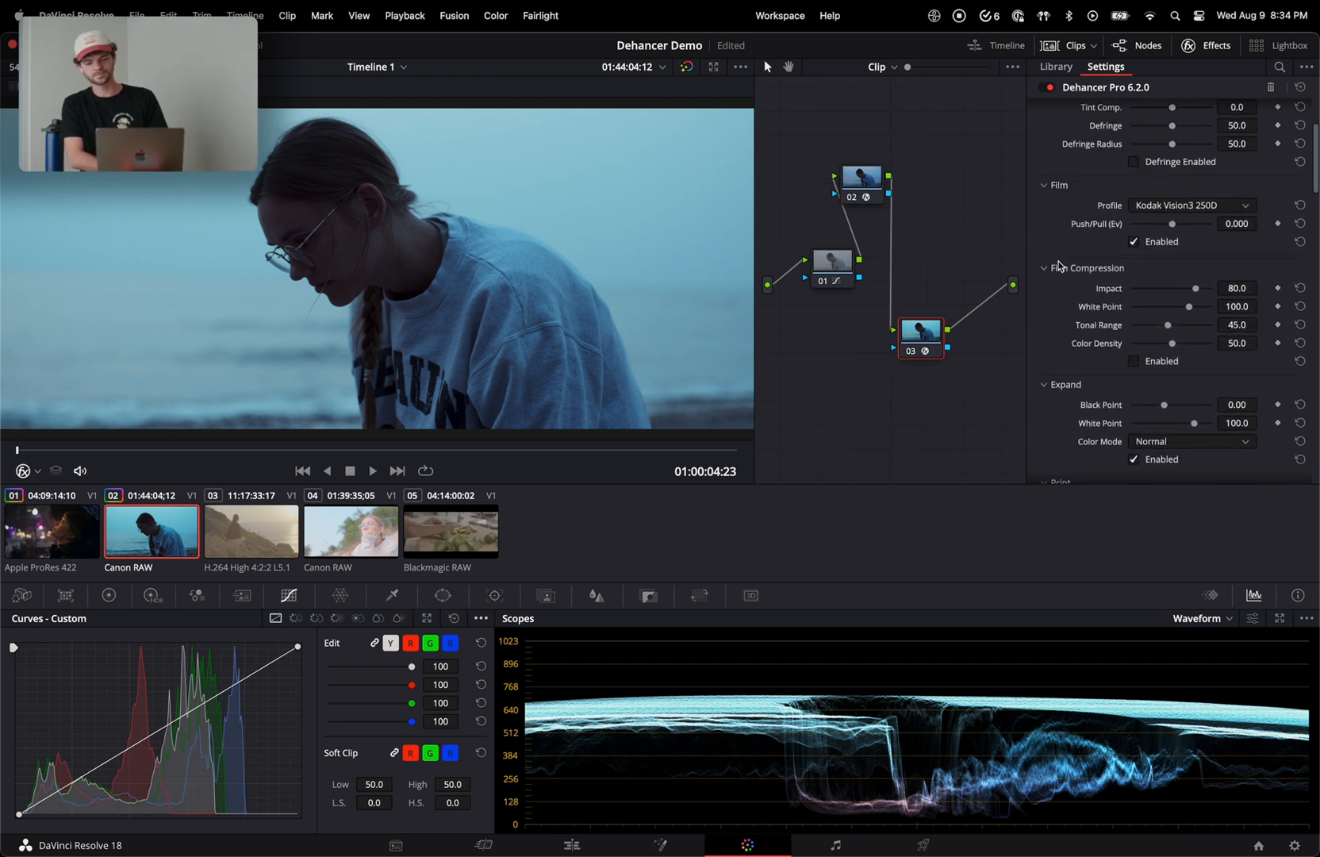
pyautogui.scroll(2, 1060, 266)
pyautogui.click(1207, 328)
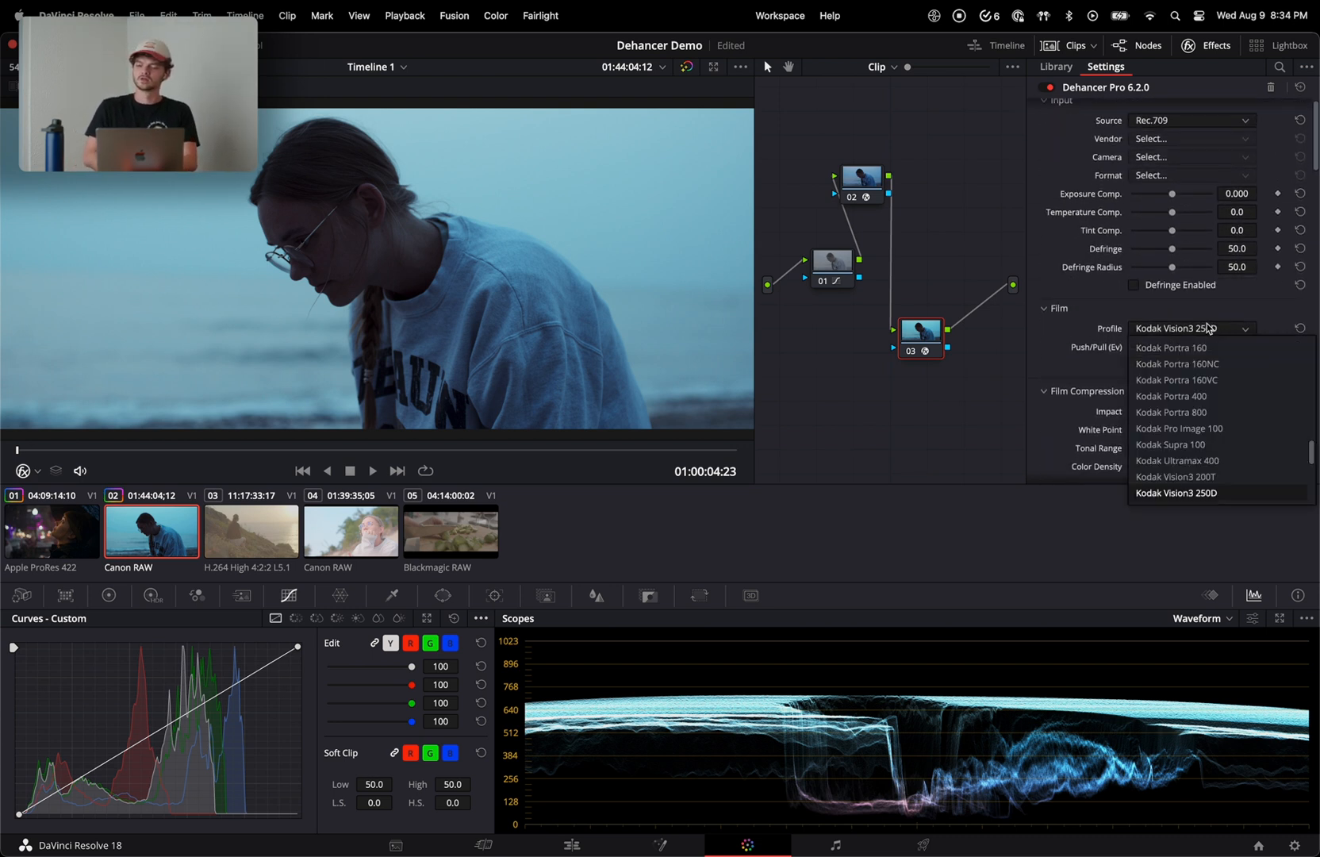
pyautogui.scroll(-2, 1195, 386)
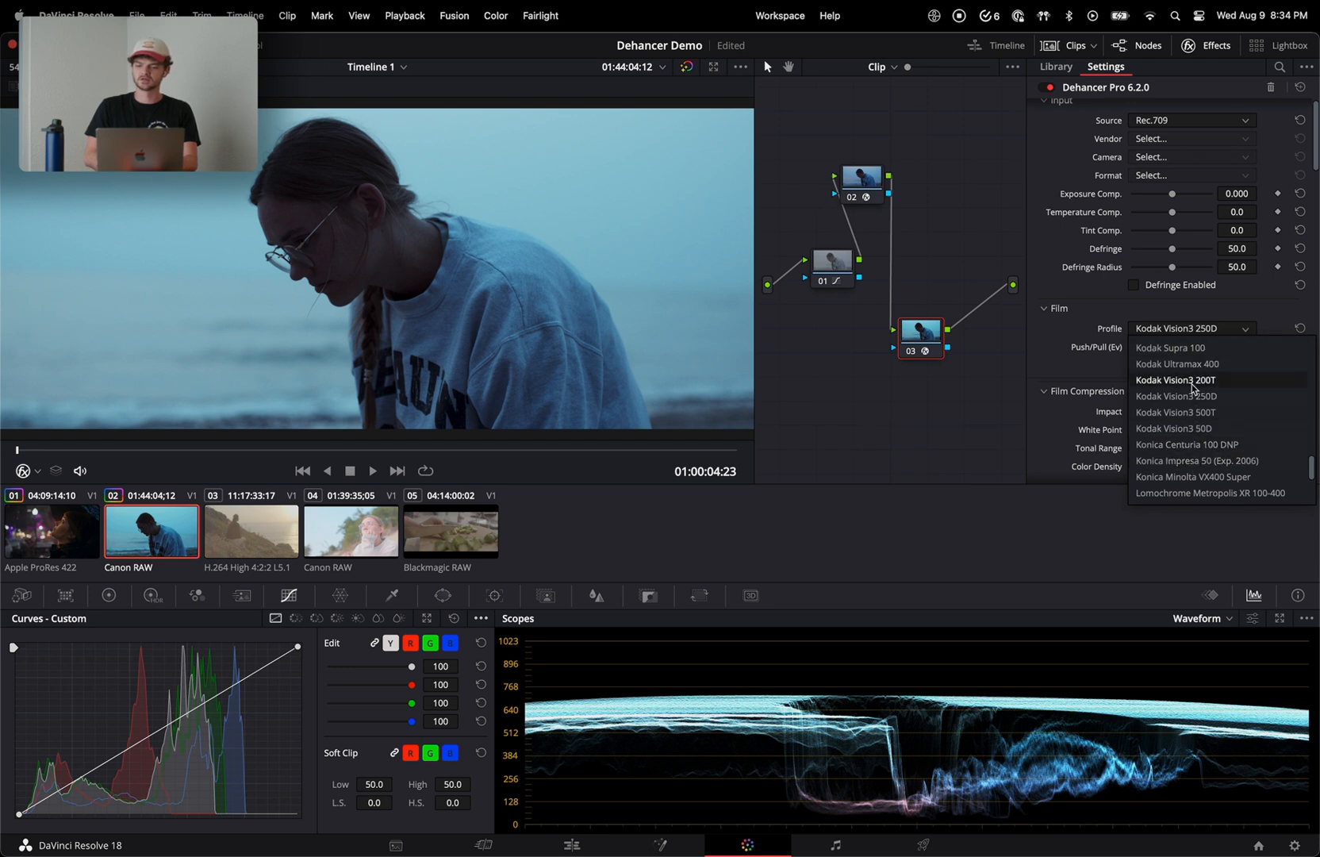
pyautogui.click(1193, 380)
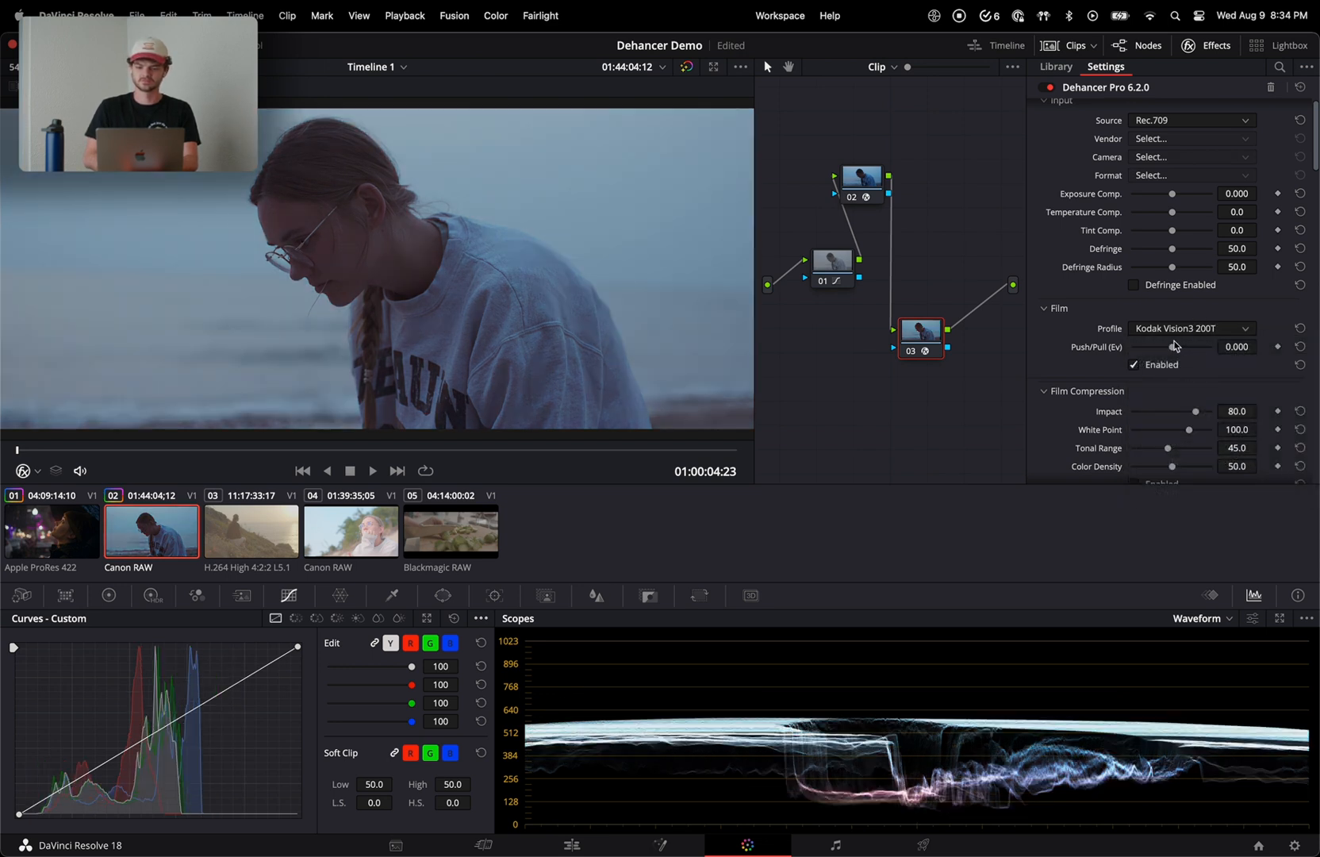
pyautogui.moveTo(1175, 347); pyautogui.dragTo(1211, 346)
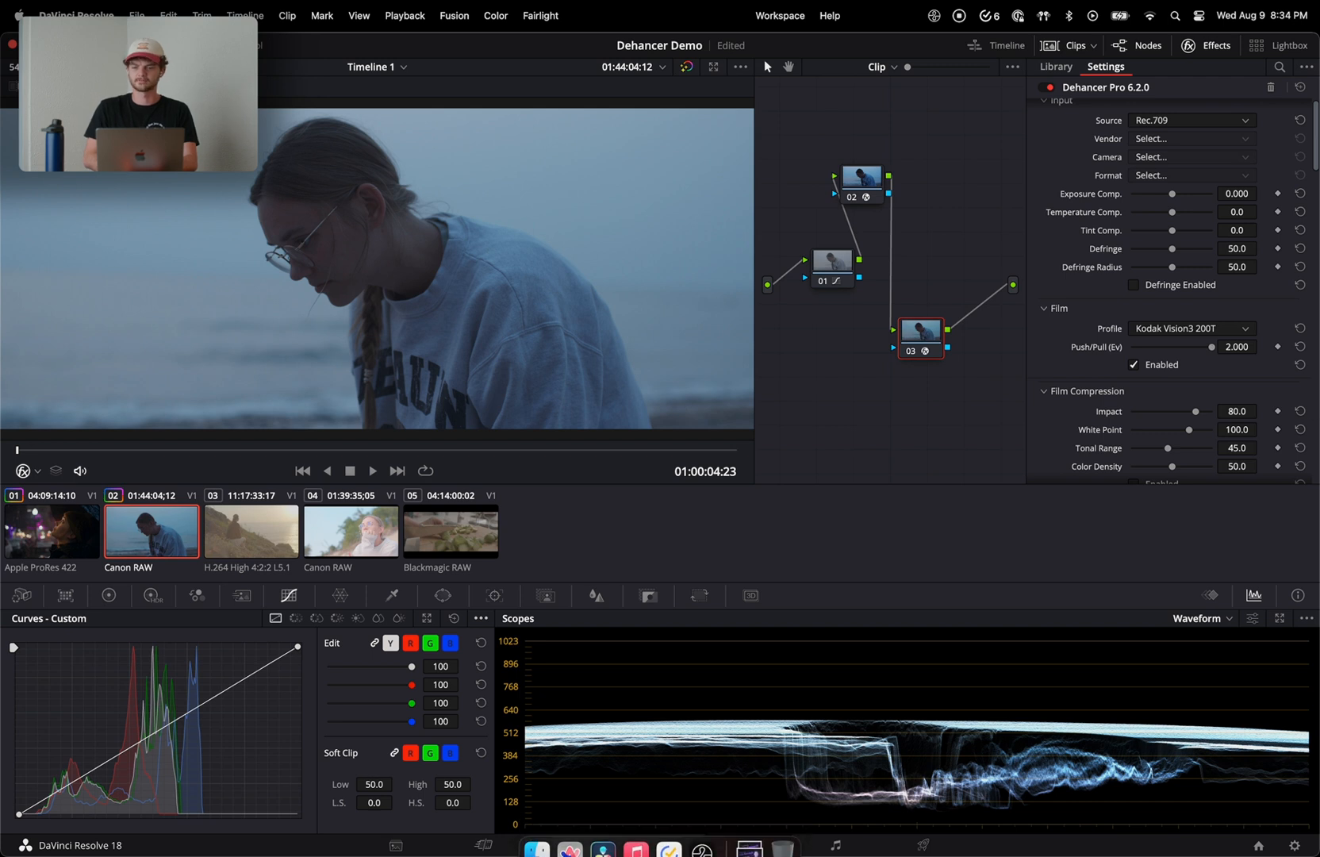
# - Compare the frame with the Dehancer node disabled and enabled
pyautogui.click(911, 354)
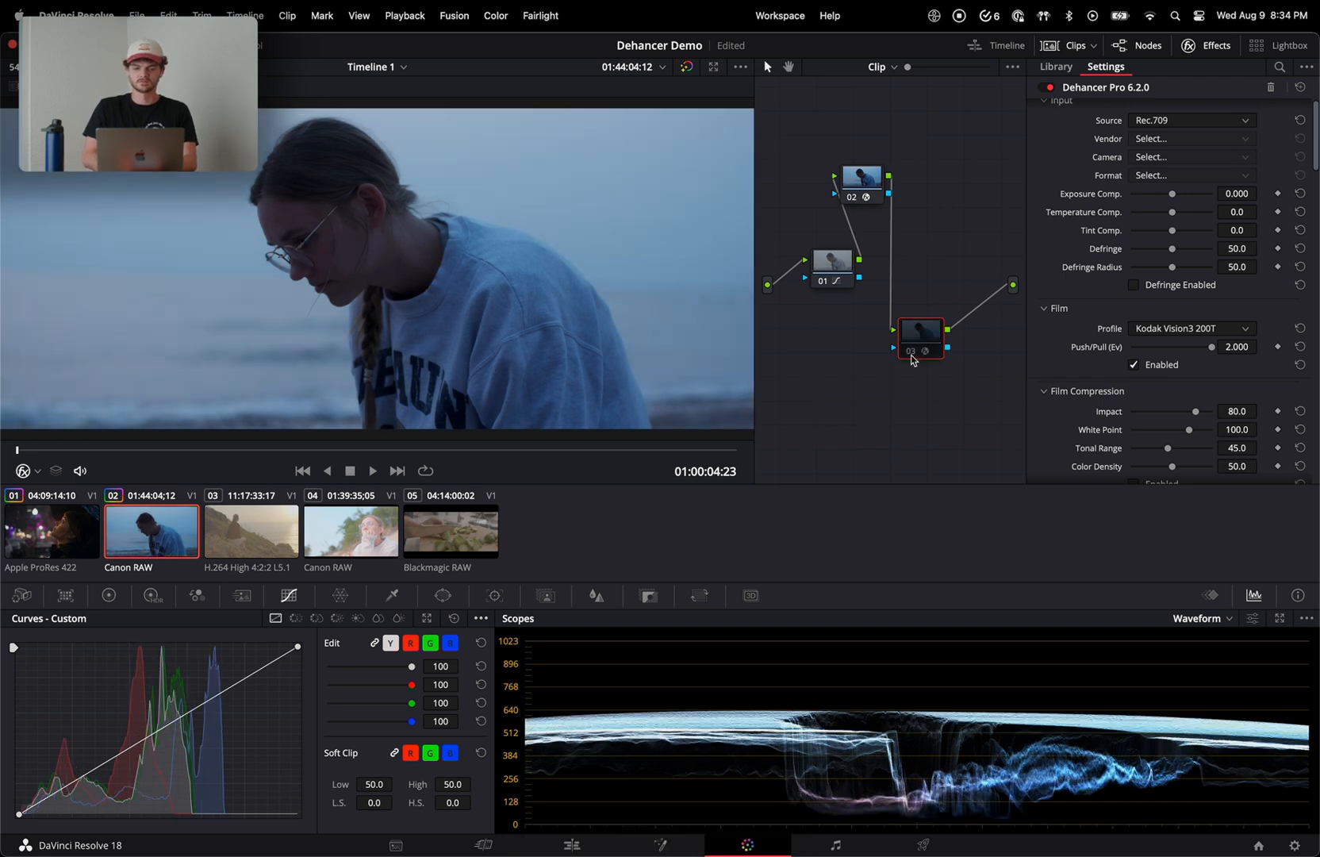
pyautogui.click(912, 354)
pyautogui.click(911, 354)
pyautogui.click(911, 355)
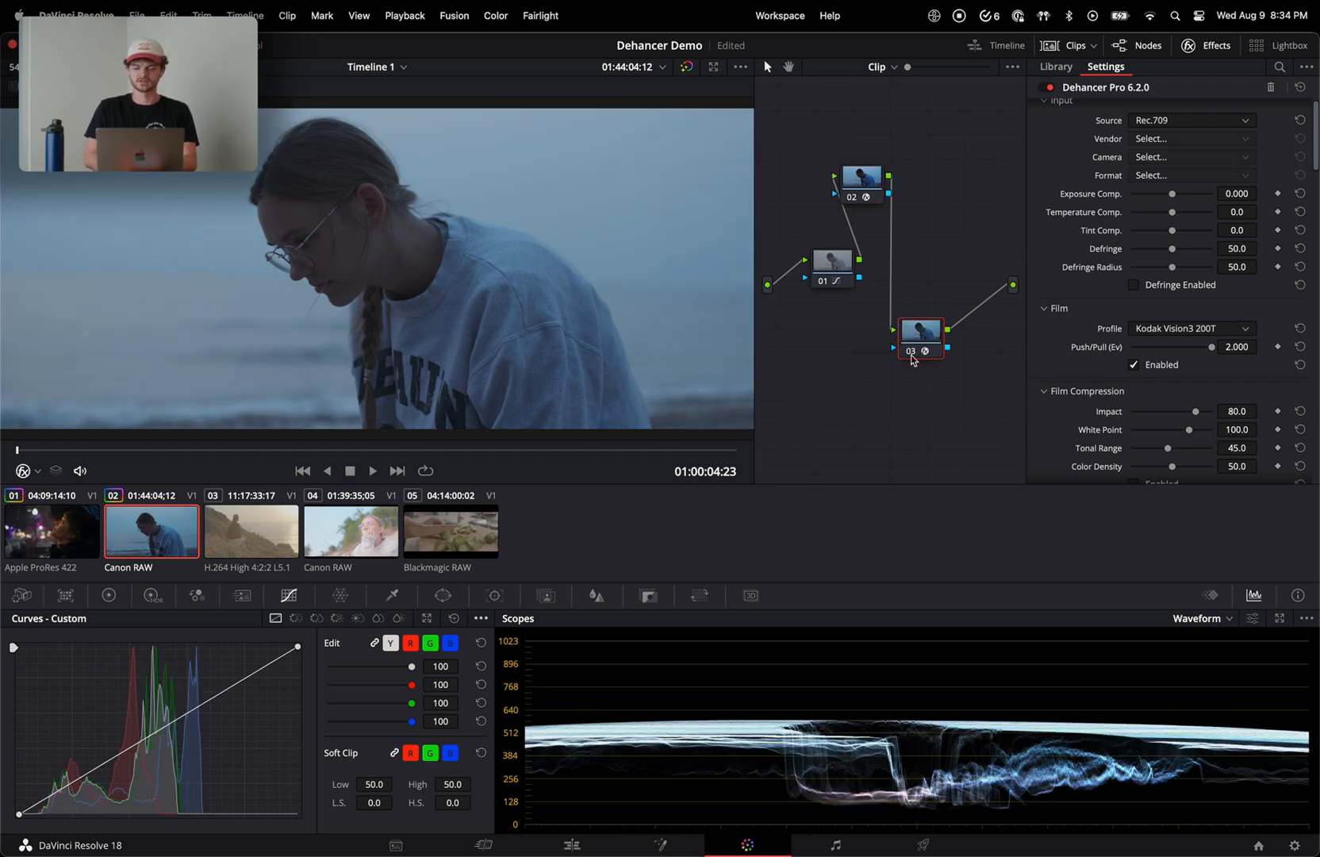
# - In Dehancer's Print settings, set Exposure to -2.340 Ev and Tonal Contrast to -2.3
pyautogui.scroll(-3, 1059, 298)
pyautogui.scroll(-1, 1060, 299)
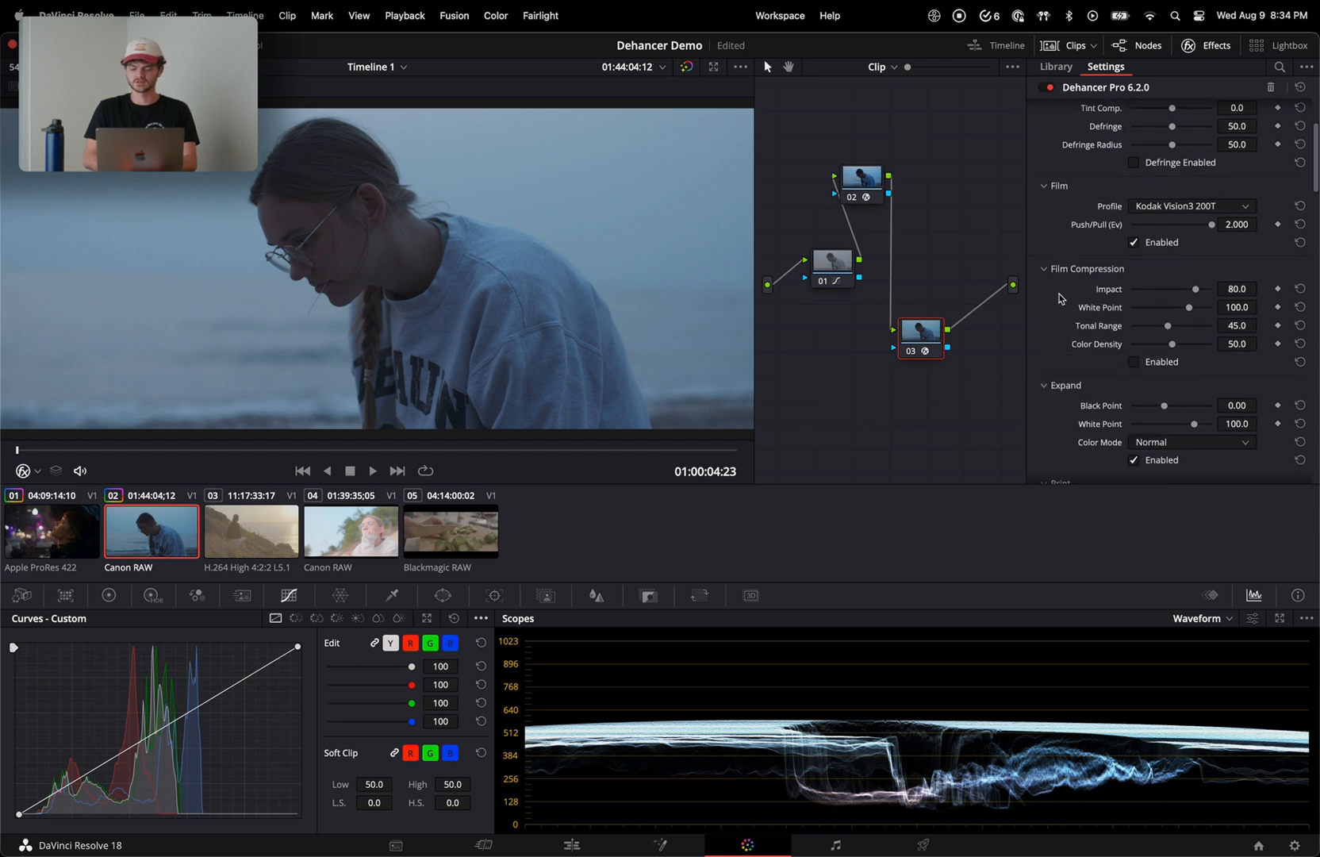
pyautogui.scroll(-2, 1060, 299)
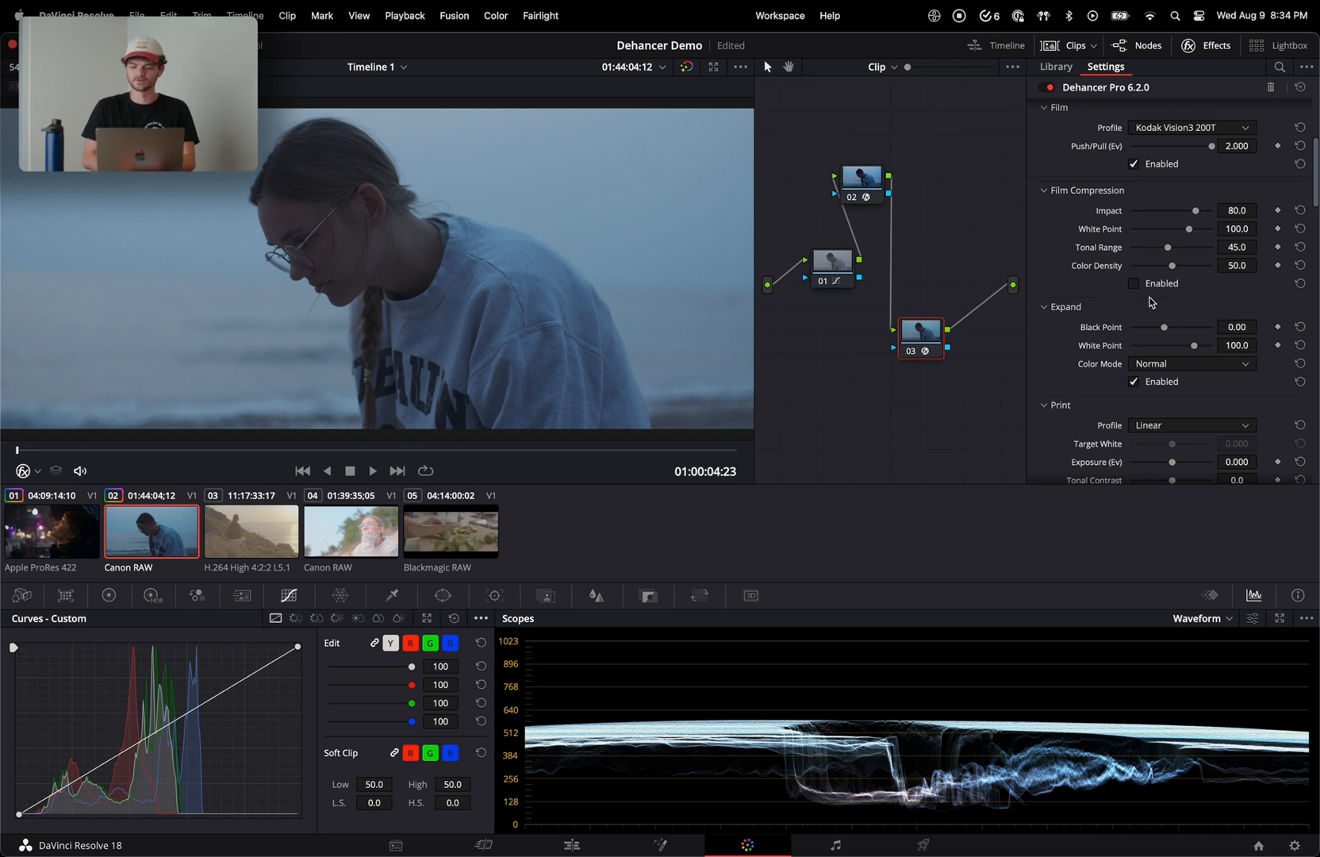
pyautogui.scroll(-5, 1059, 394)
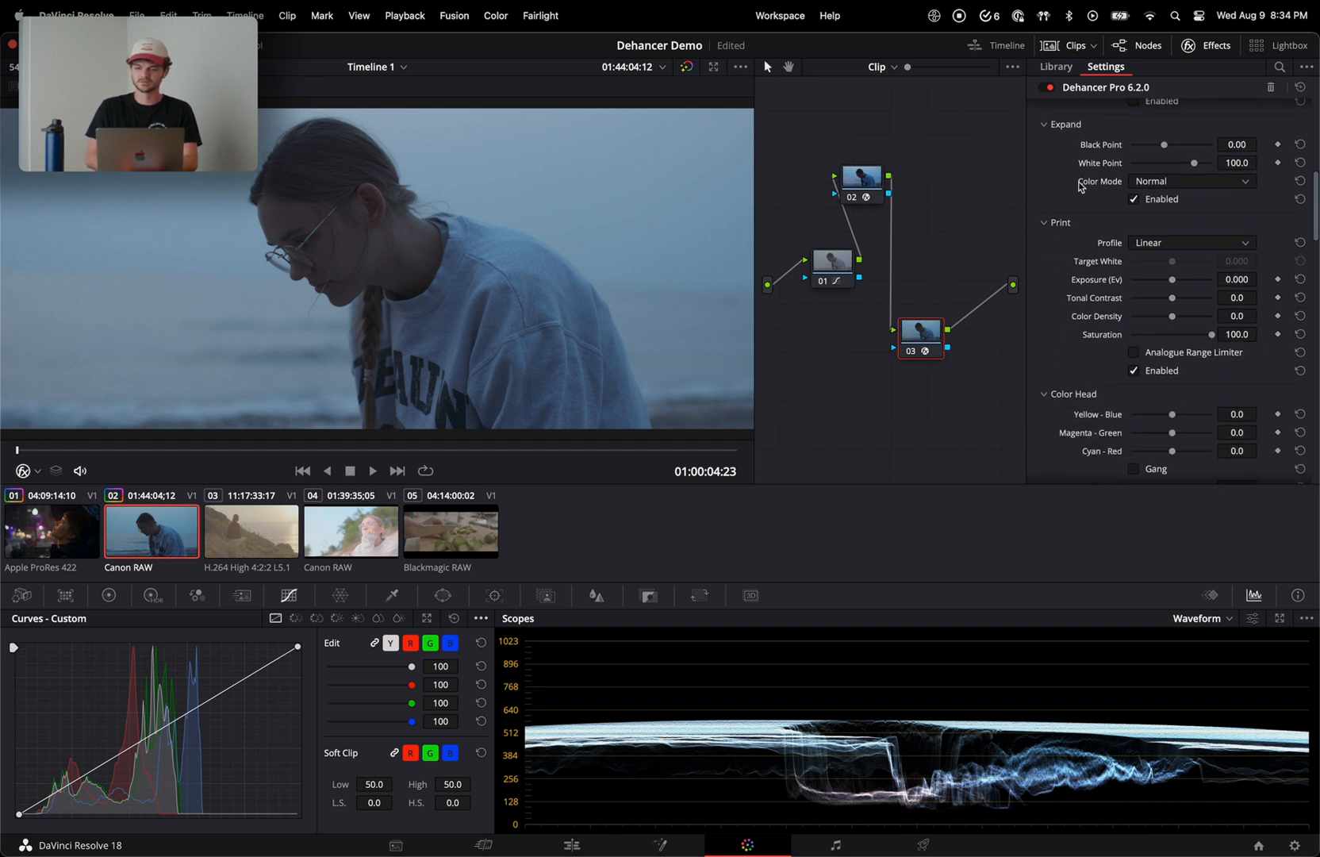
pyautogui.scroll(-1, 1061, 309)
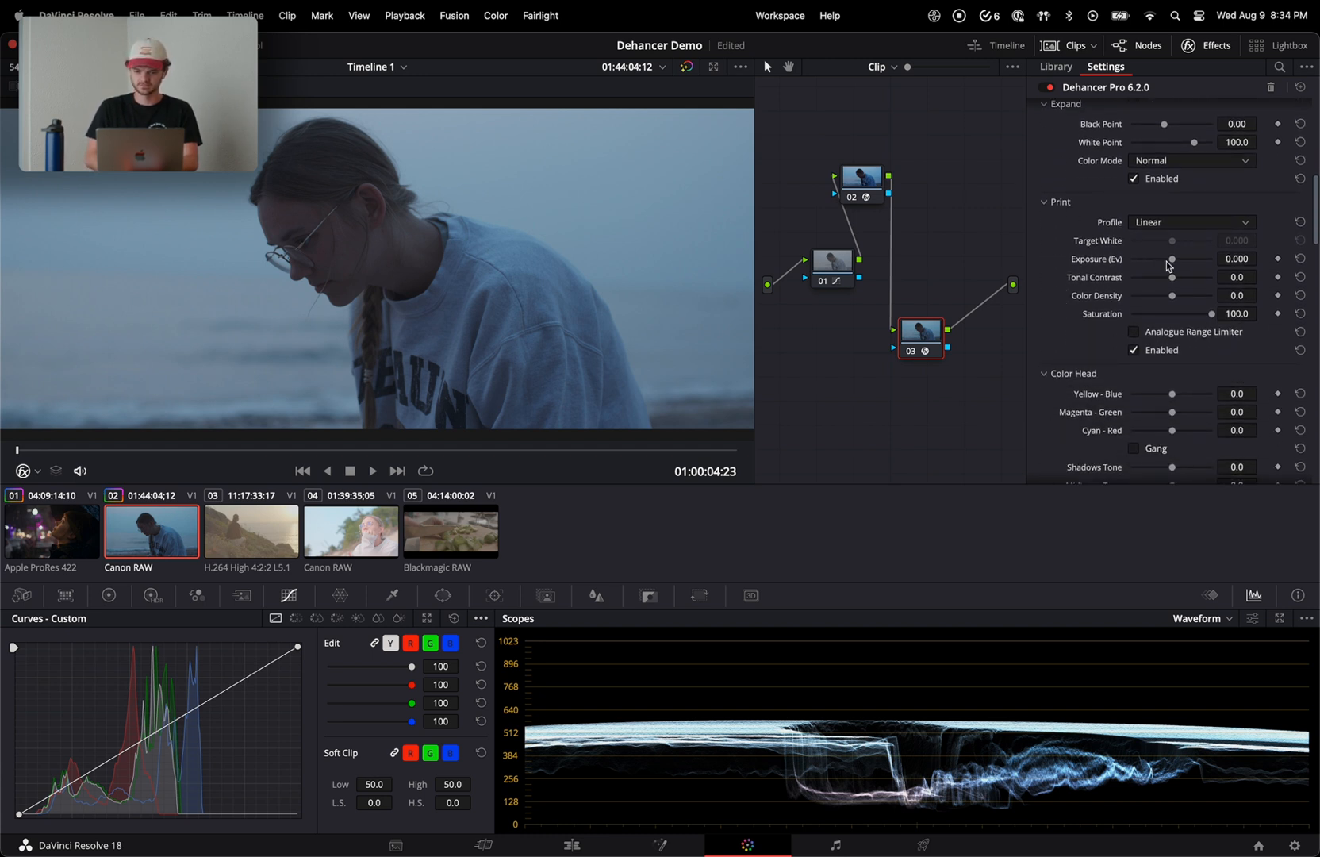
pyautogui.moveTo(1175, 264); pyautogui.dragTo(1141, 270)
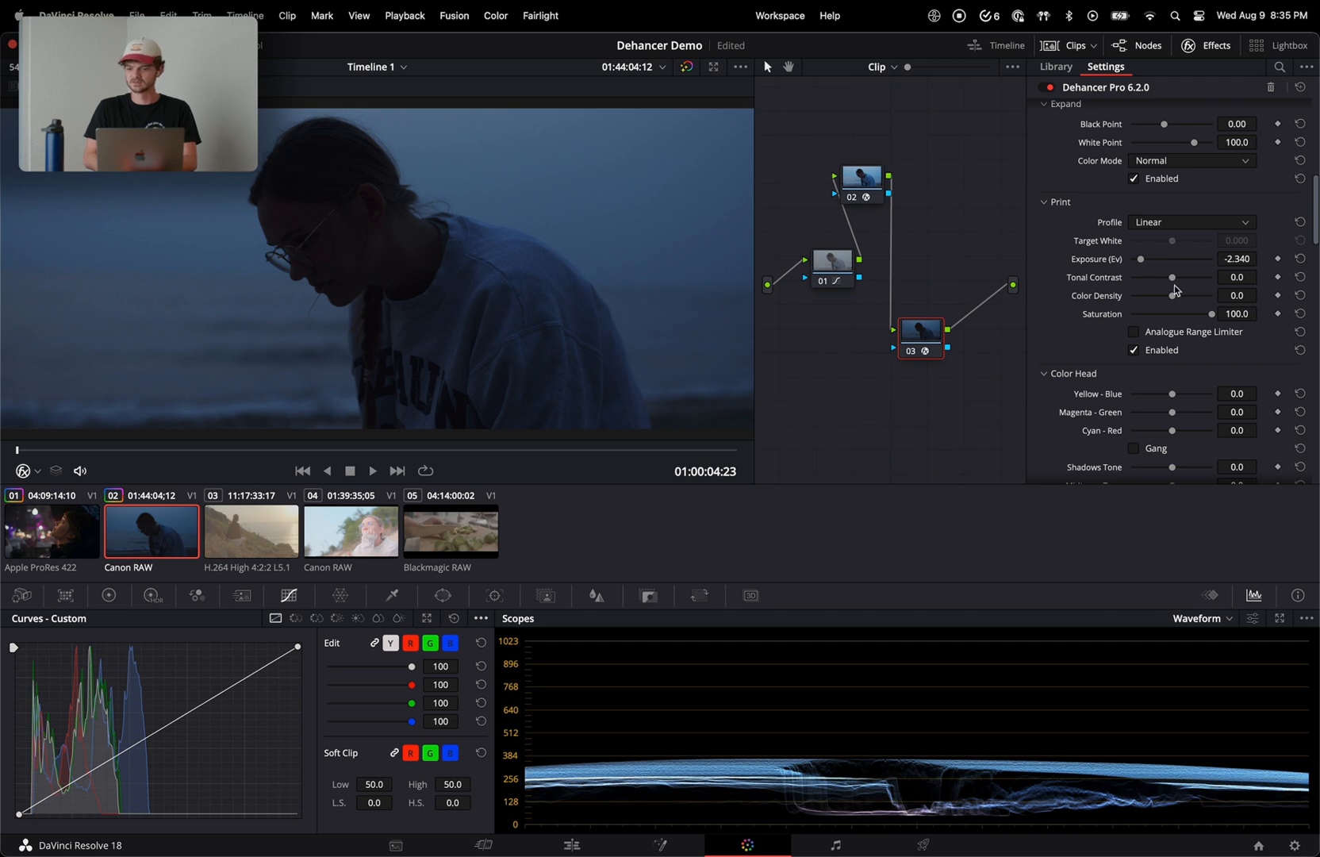
pyautogui.moveTo(1172, 277); pyautogui.dragTo(1170, 280)
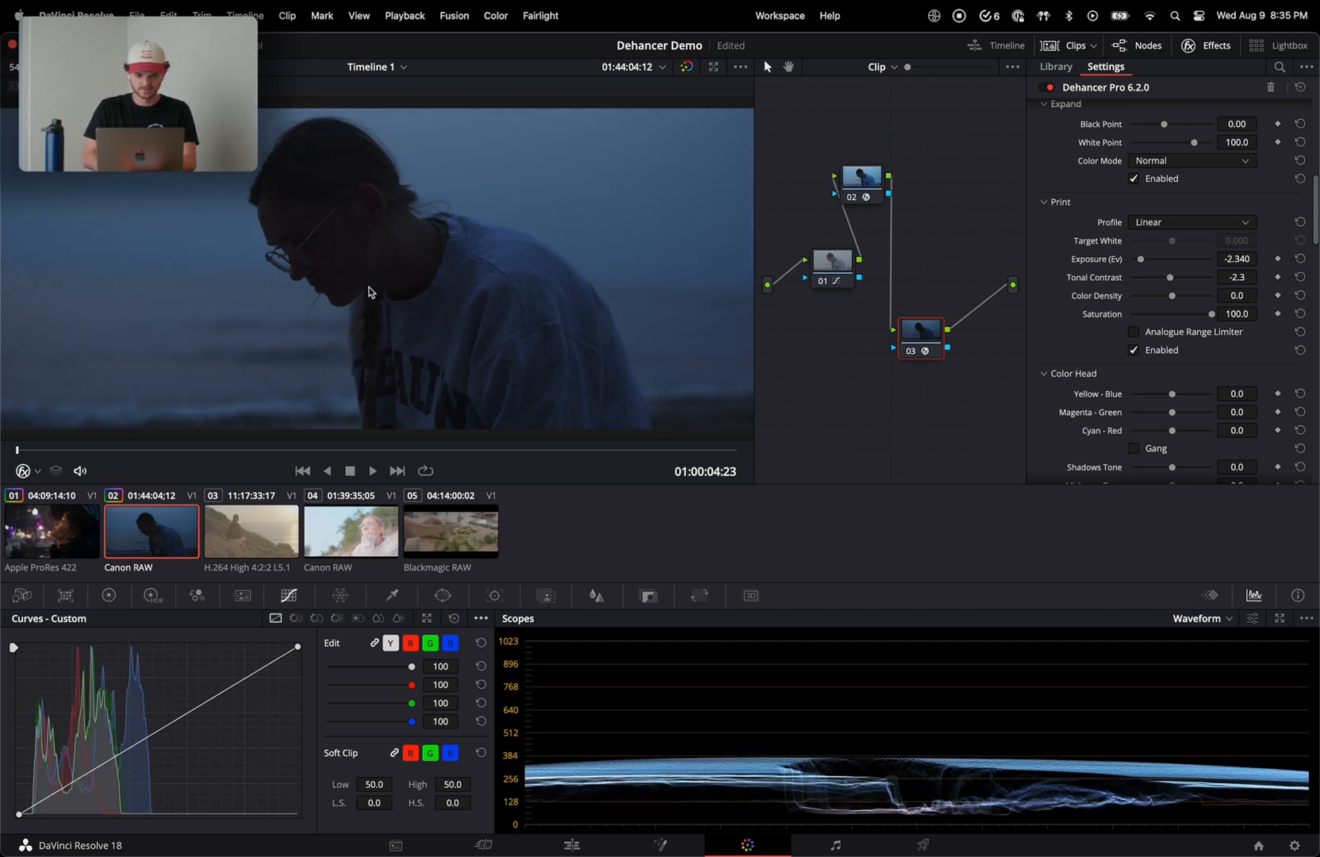
# - Set Tonal Contrast to -0.6 in Dehancer's Print settings and fit the frame to the viewer
pyautogui.scroll(1, 368, 292)
pyautogui.moveTo(1241, 277)
pyautogui.mouseDown()
pyautogui.moveTo(1269, 277)
pyautogui.moveTo(1258, 280)
pyautogui.mouseUp()
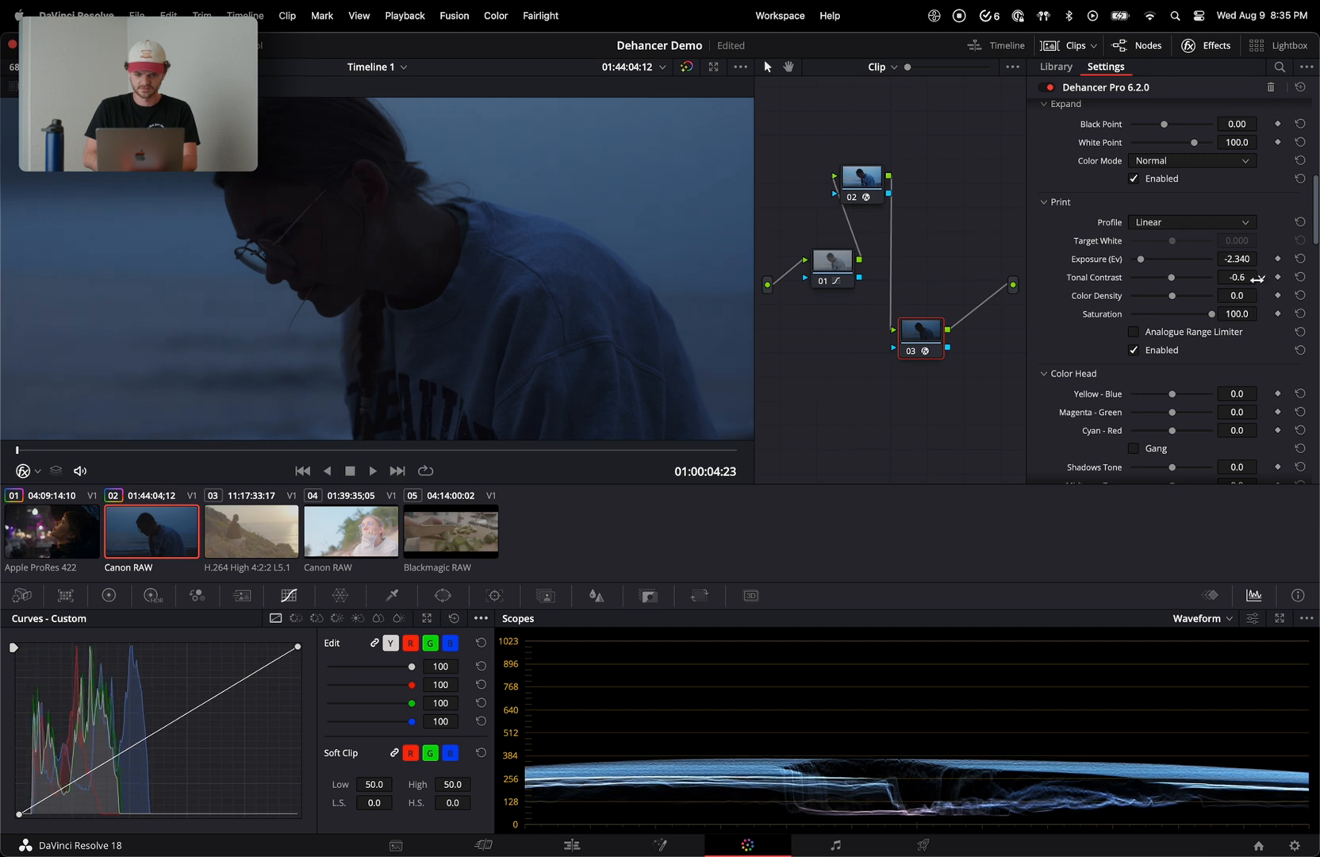
pyautogui.click(25, 67)
pyautogui.click(32, 88)
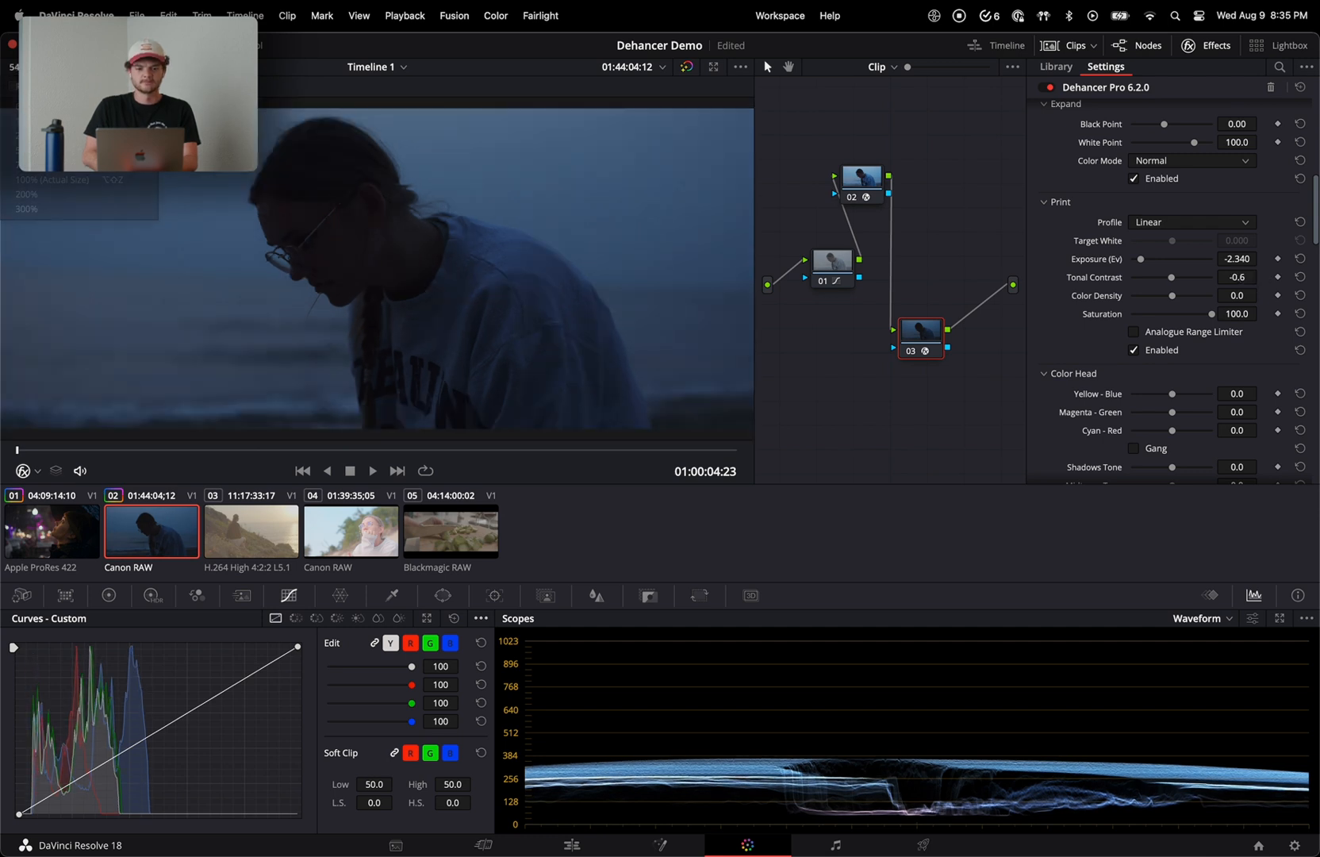
# - In the Canon clip's Camera Raw settings, set Color Temp to 4260 and Tint to -3.70
pyautogui.click(22, 595)
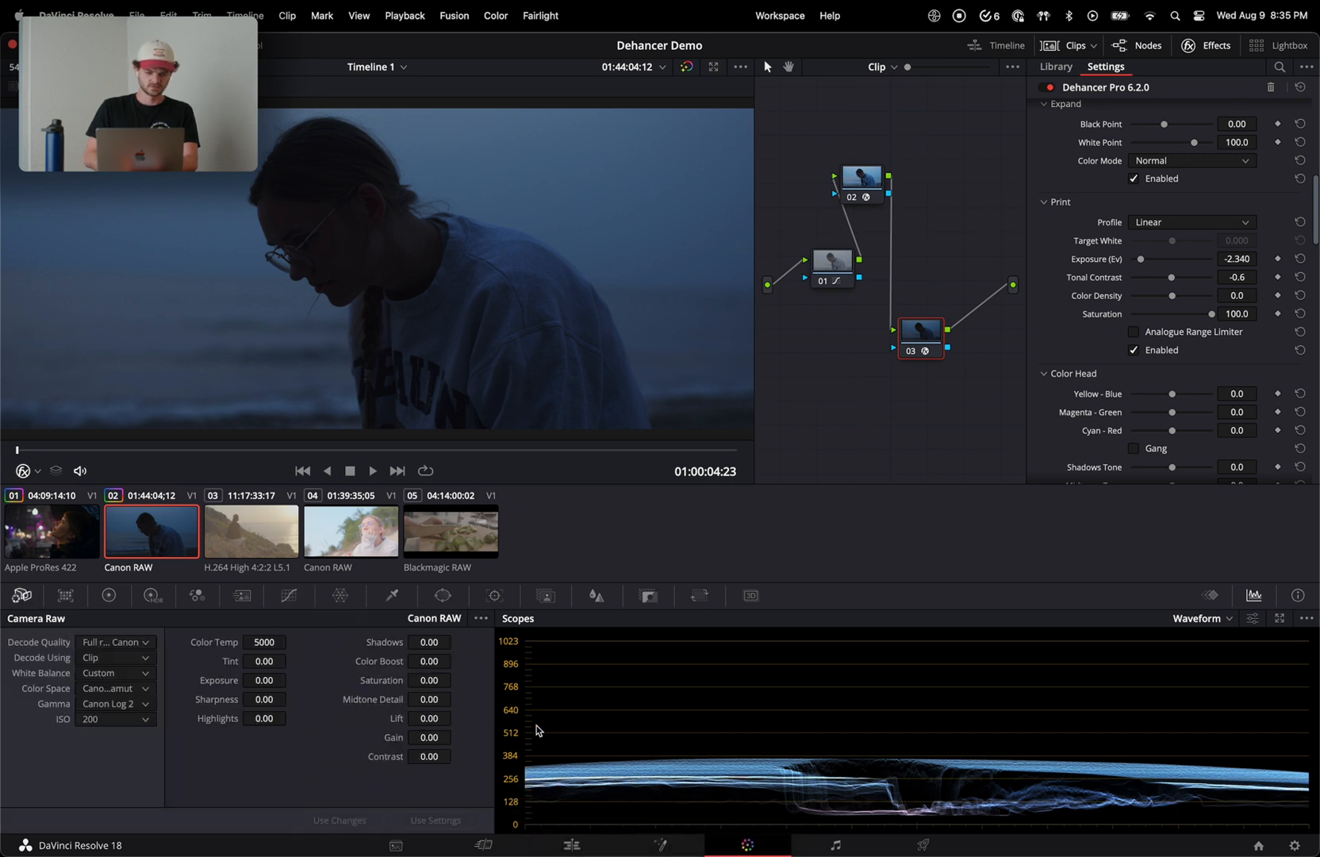
pyautogui.click(840, 260)
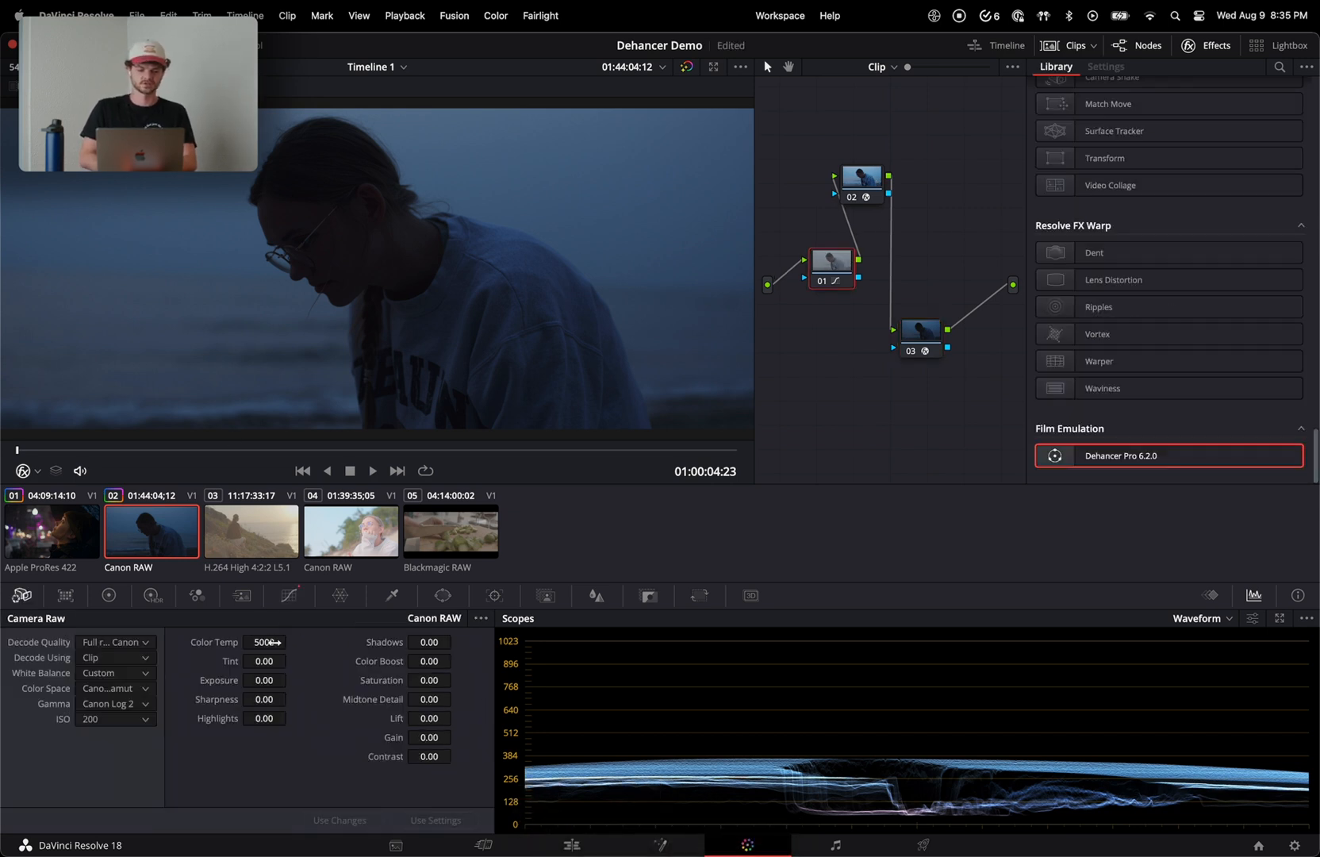
pyautogui.moveTo(267, 643); pyautogui.dragTo(236, 666)
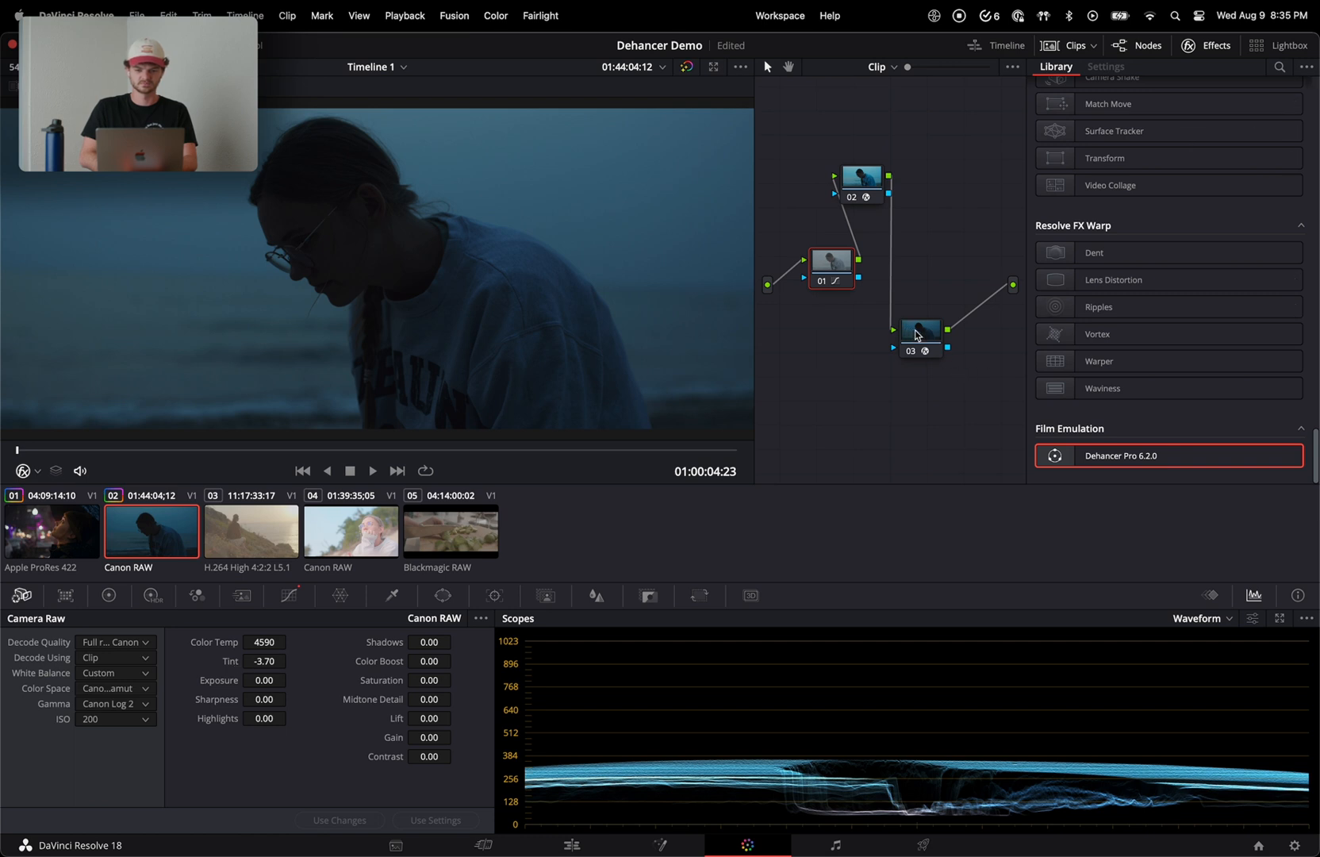
pyautogui.moveTo(916, 335); pyautogui.dragTo(916, 335)
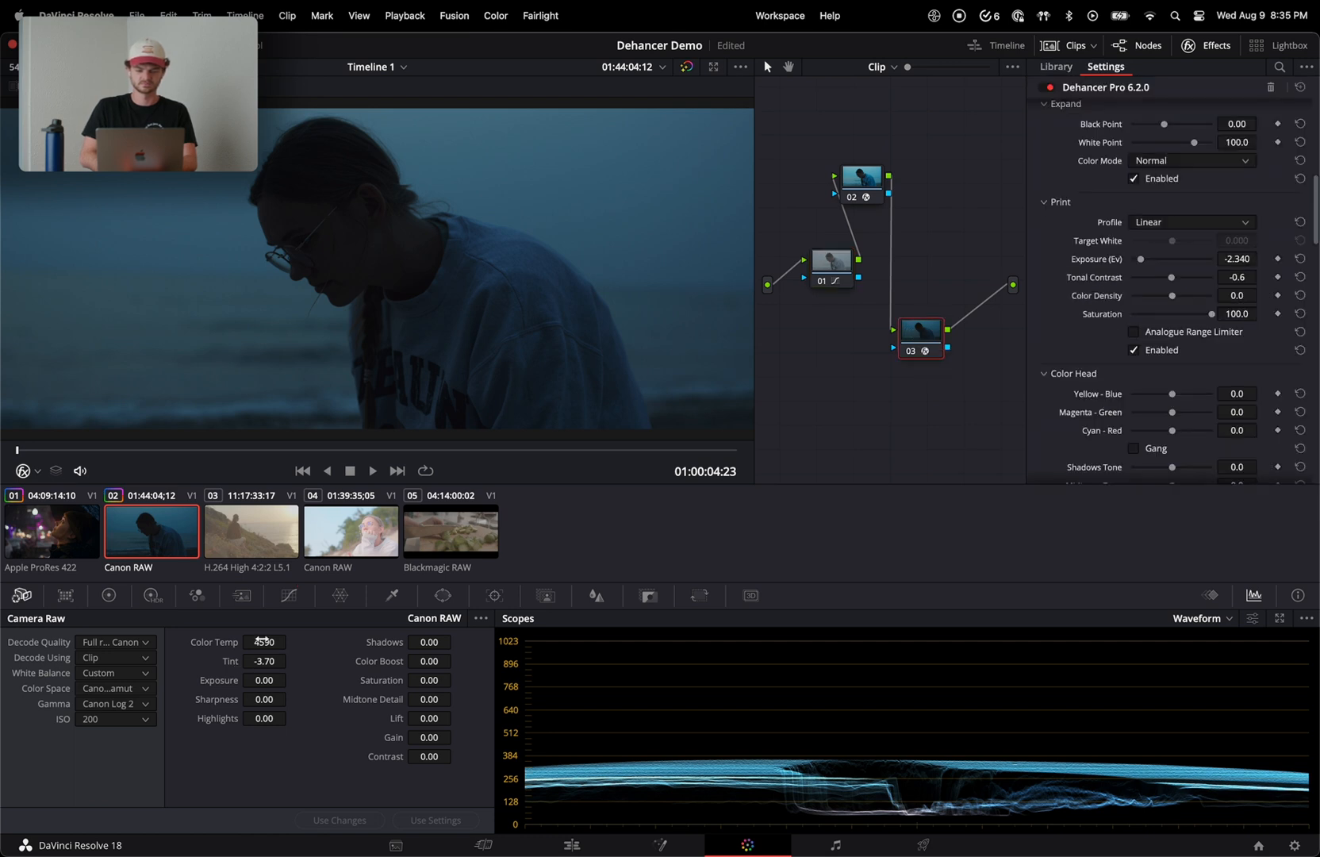
pyautogui.moveTo(255, 641); pyautogui.dragTo(235, 642)
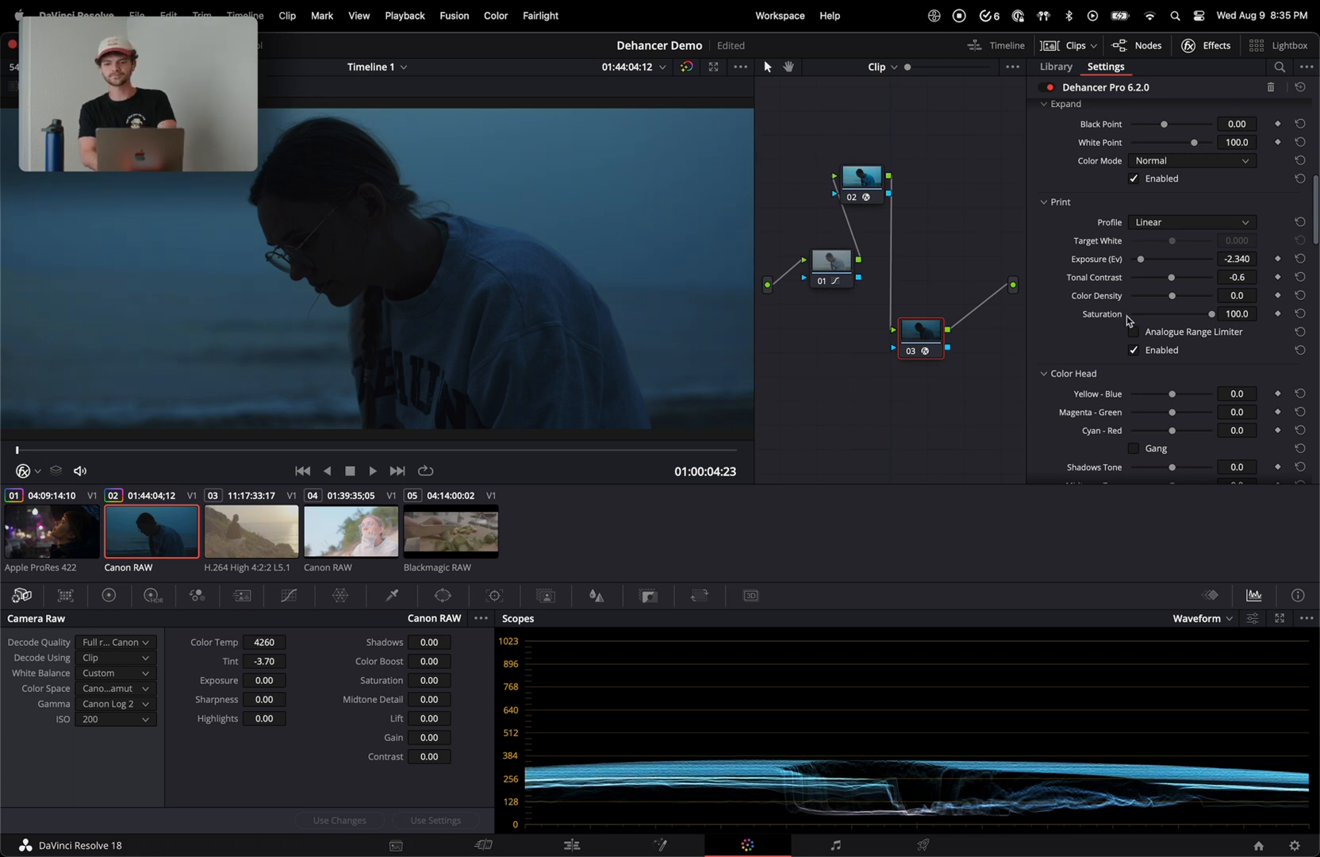
# - Enable Dehancer's Film Grain with Midtones at 29.4 and Amount at 9.1
pyautogui.scroll(-5, 1126, 316)
pyautogui.scroll(-3, 1127, 315)
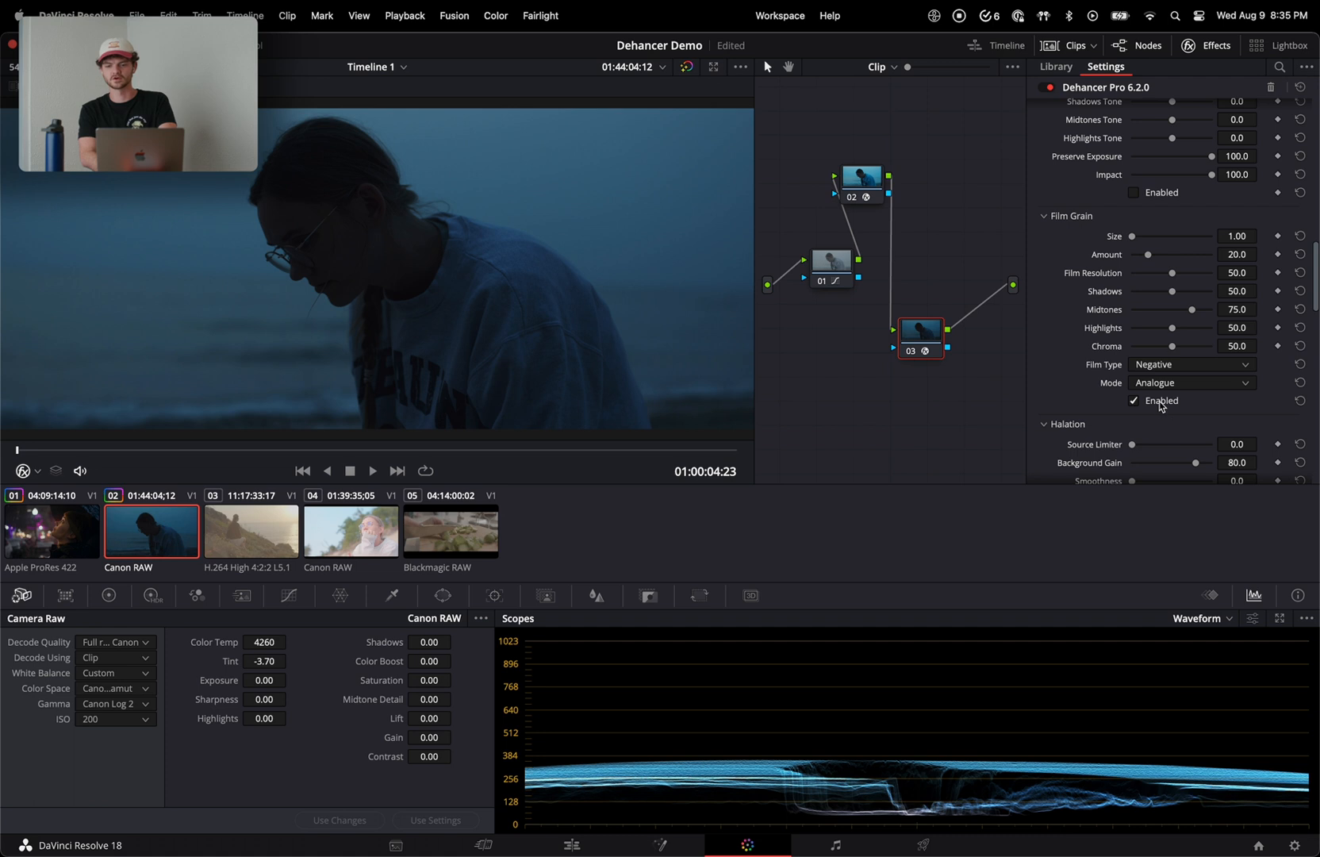
pyautogui.moveTo(1193, 309); pyautogui.dragTo(1156, 312)
pyautogui.moveTo(1148, 254); pyautogui.dragTo(1140, 265)
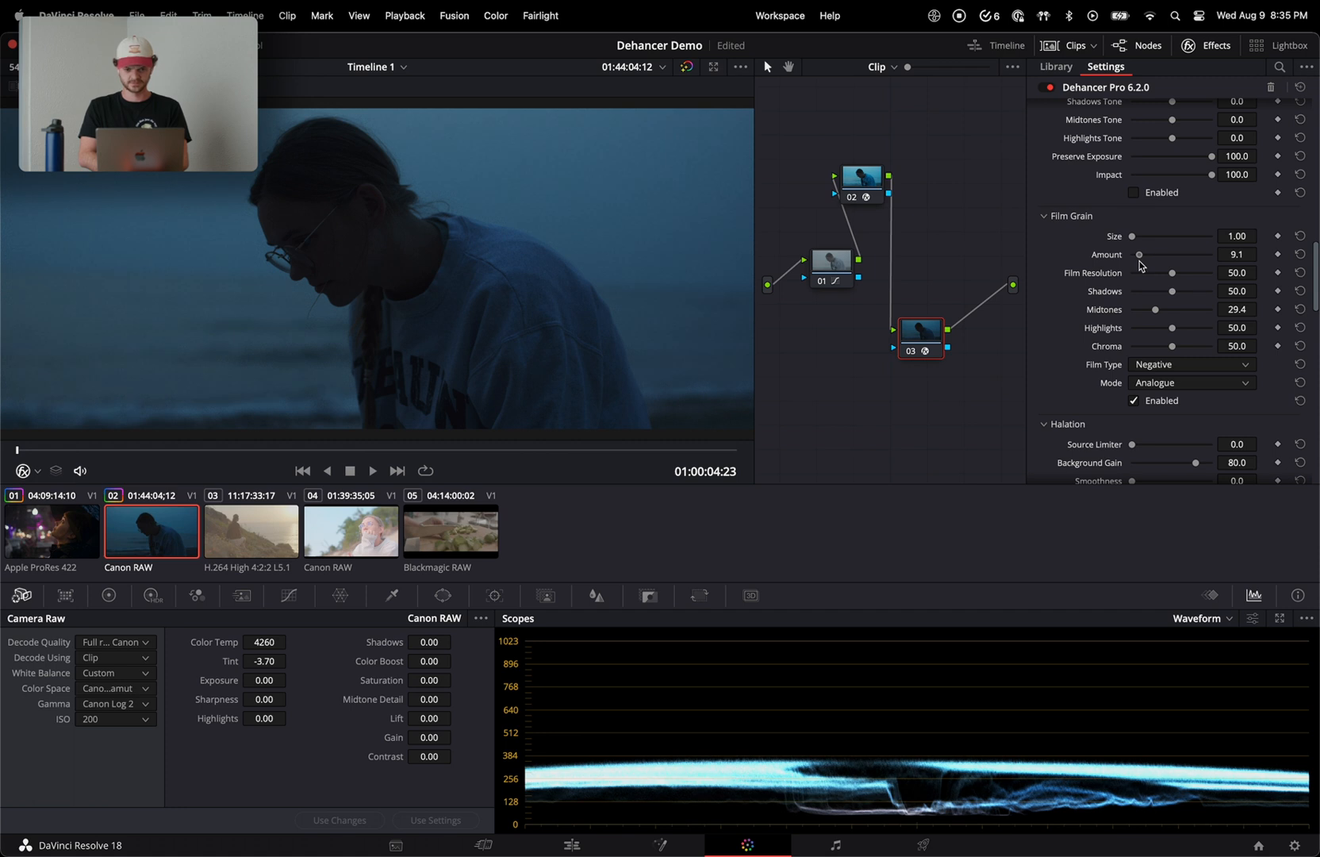
# - Examine the graded frame full screen and compare it with the Dehancer node disabled and enabled
pyautogui.press('super+f')
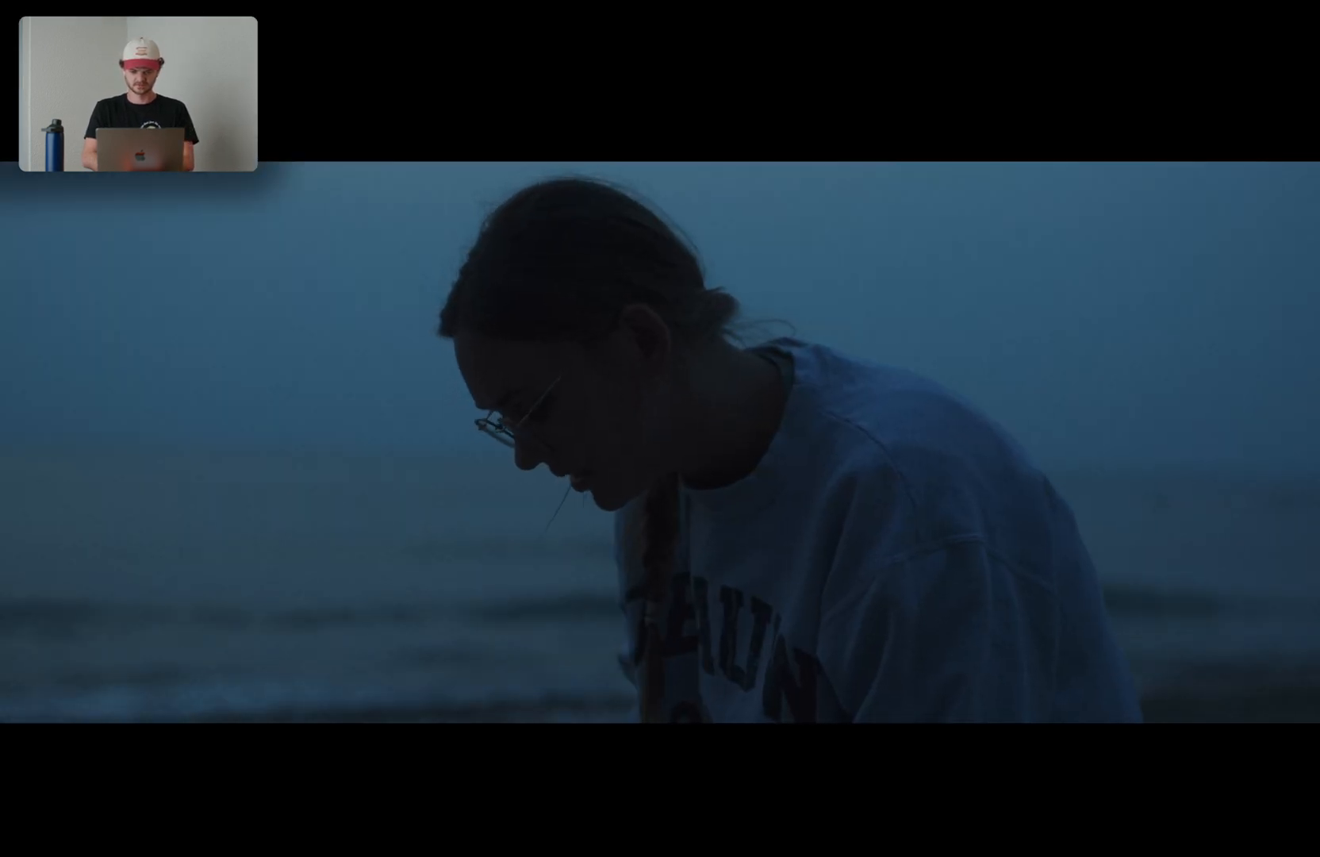
pyautogui.press('super+f')
pyautogui.moveTo(109, 457); pyautogui.dragTo(3, 455)
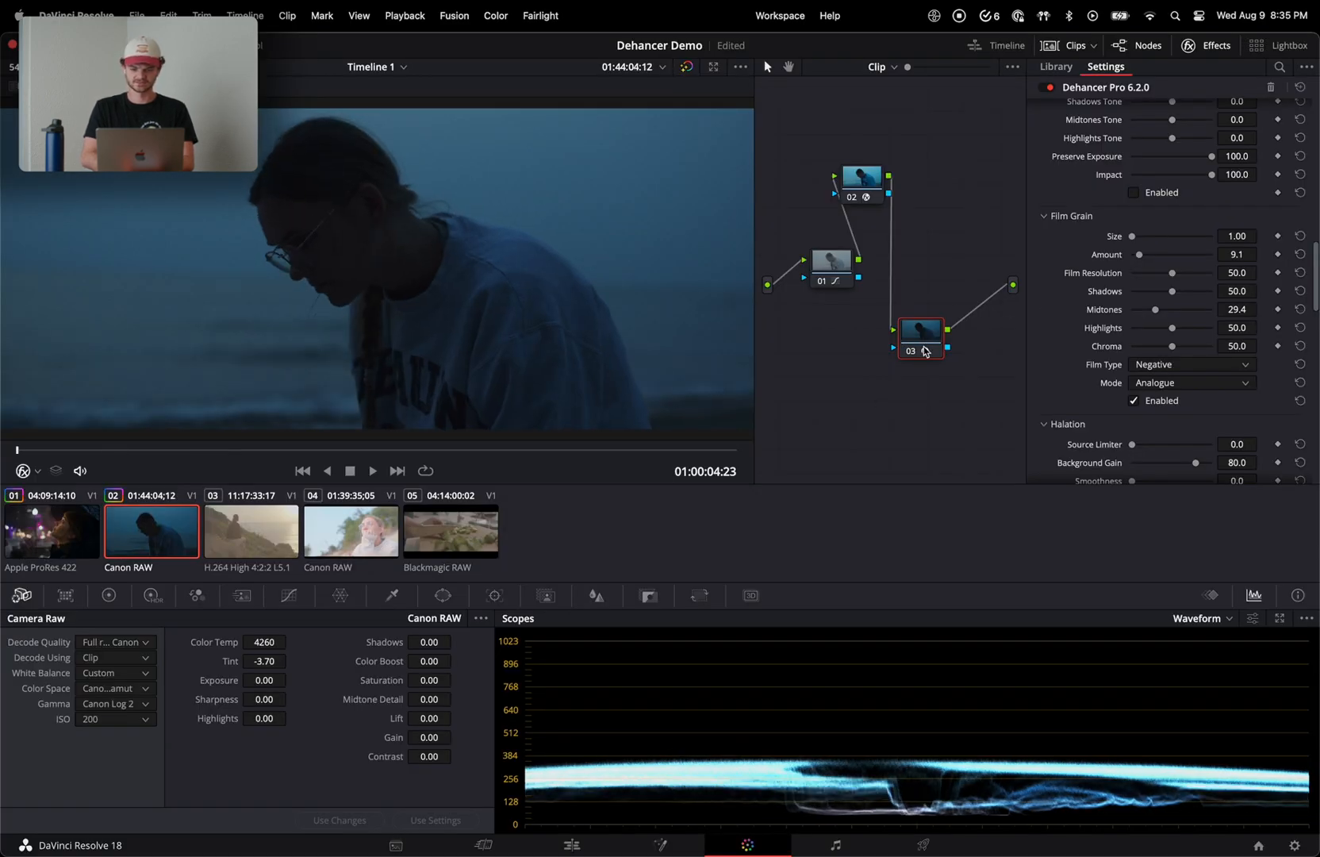
pyautogui.hotkey('ctrl', 'd')
pyautogui.hotkey('ctrl', 'd')
pyautogui.hotkey('ctrl', 'd')
pyautogui.hotkey('ctrl', 'd')
pyautogui.moveTo(917, 340); pyautogui.dragTo(925, 333)
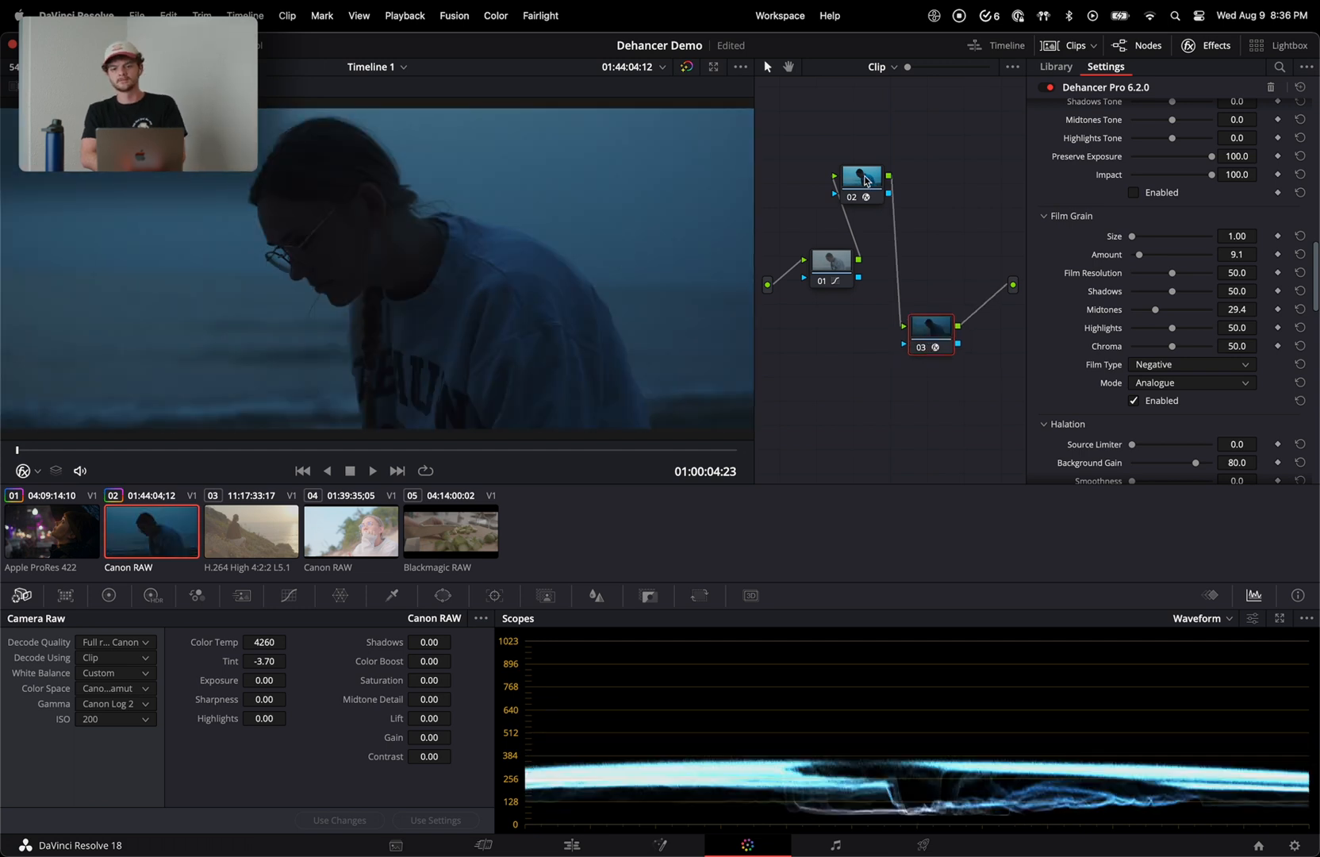
pyautogui.click(923, 349)
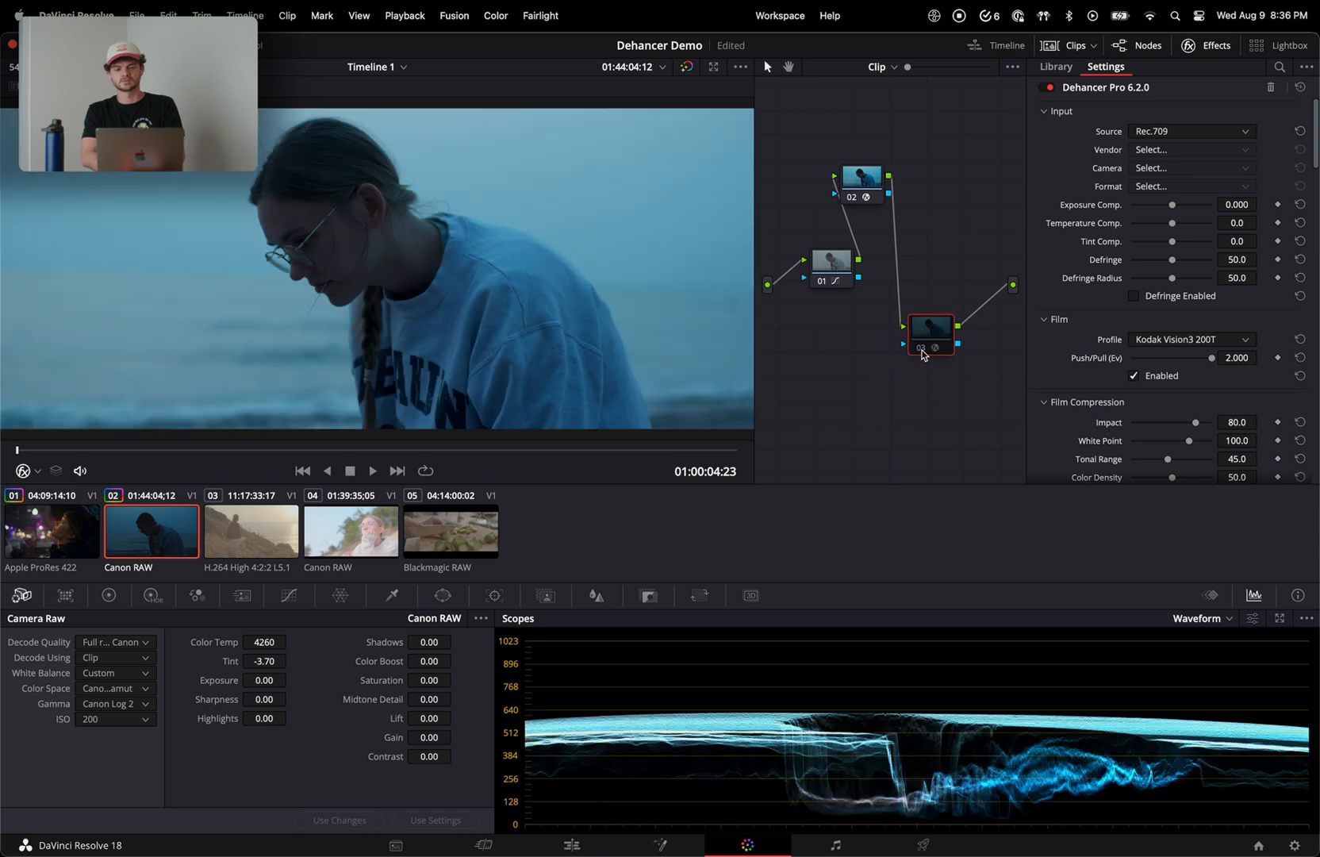
pyautogui.click(923, 349)
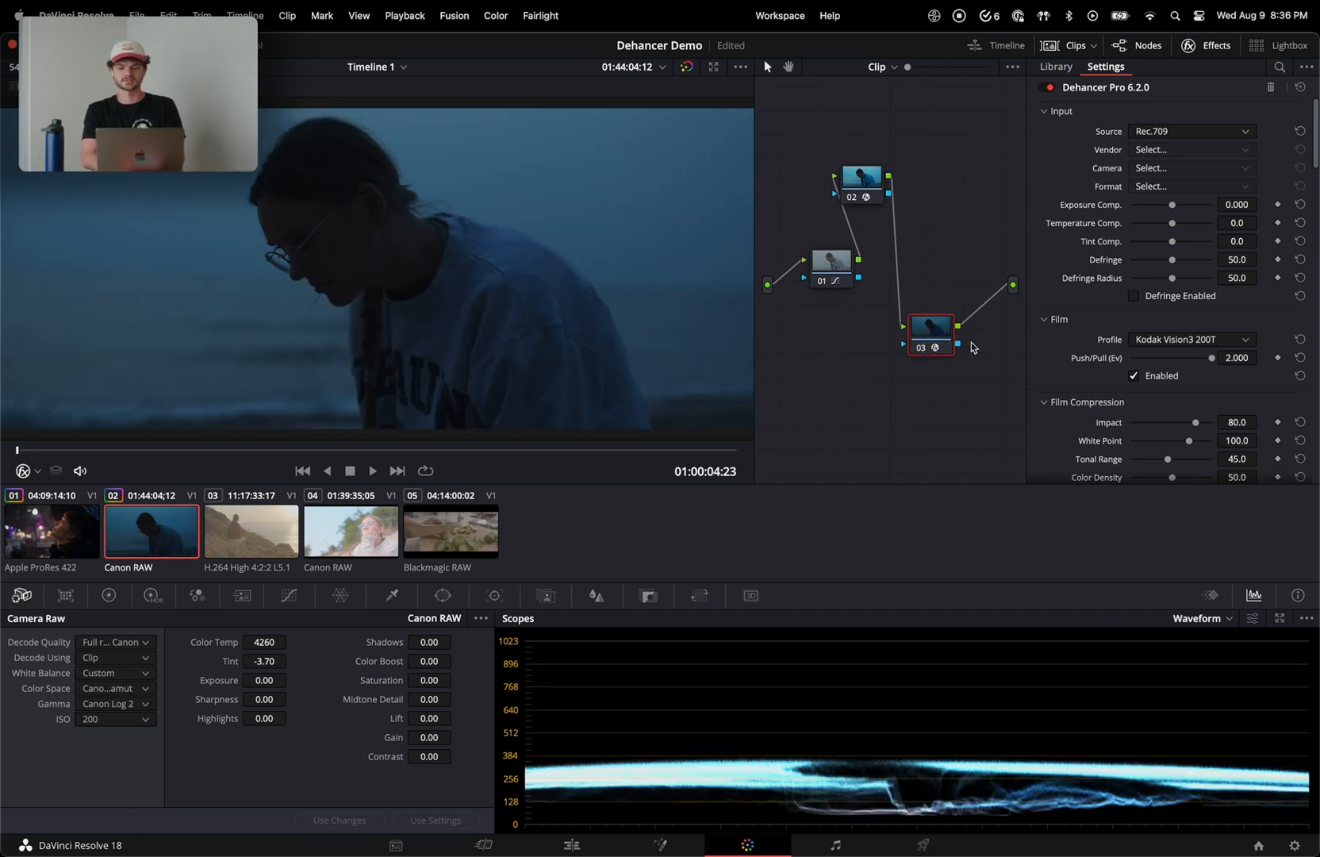
# - Reset the grade of node 03 and apply a fresh Dehancer Pro 6.2.0 to it
pyautogui.rightClick(933, 334)
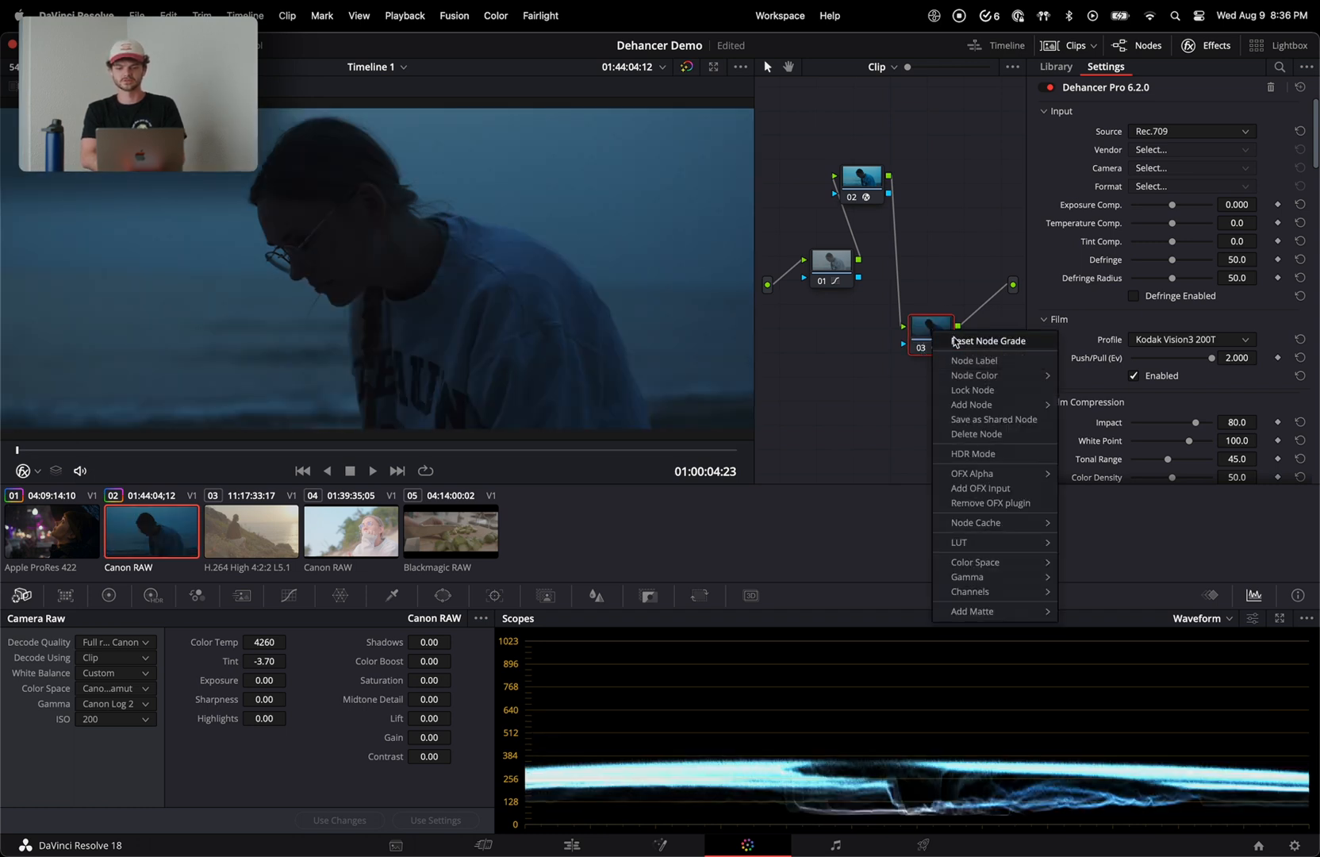
pyautogui.click(957, 338)
pyautogui.scroll(20, 1174, 303)
pyautogui.scroll(-20, 1172, 303)
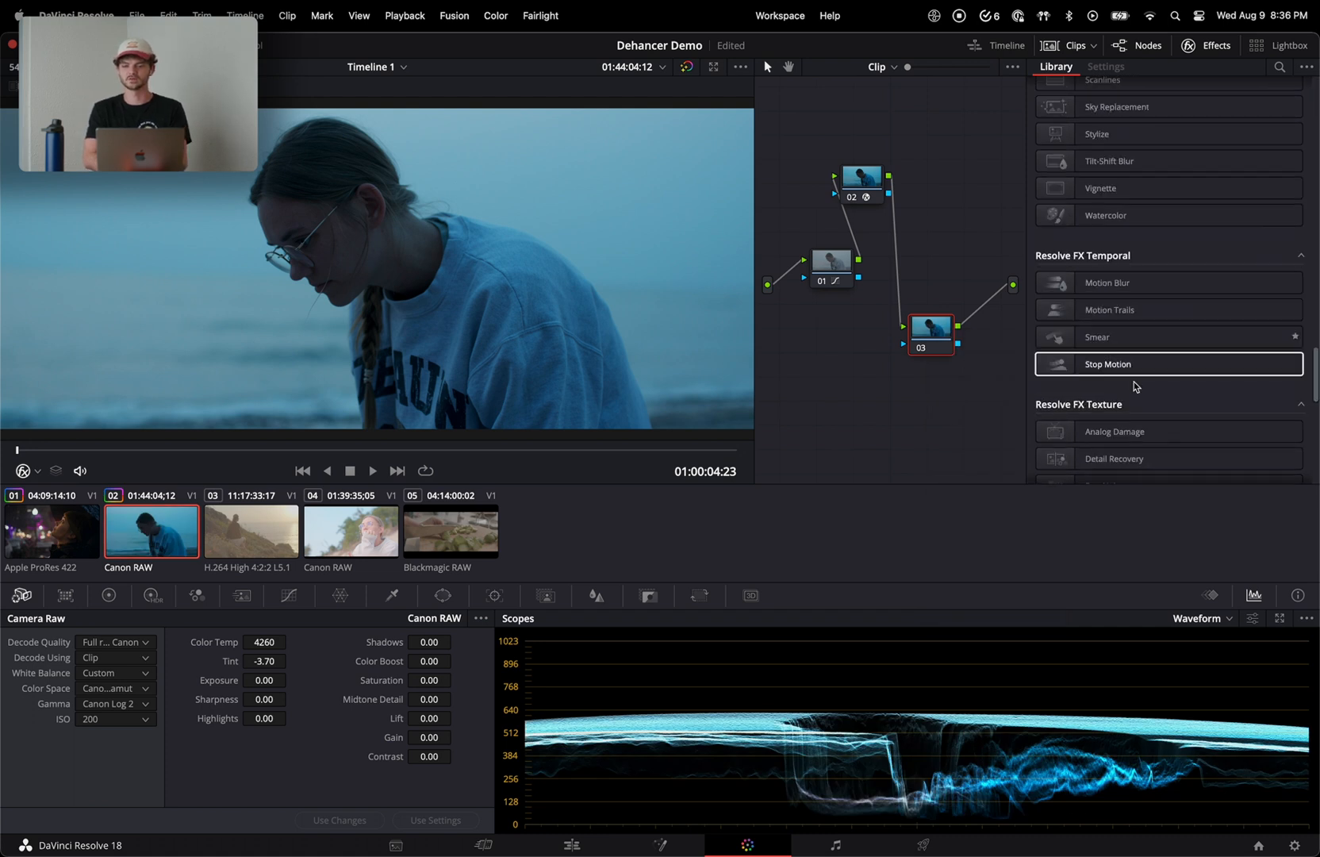
pyautogui.scroll(-7, 1113, 467)
pyautogui.moveTo(1118, 461); pyautogui.dragTo(931, 329)
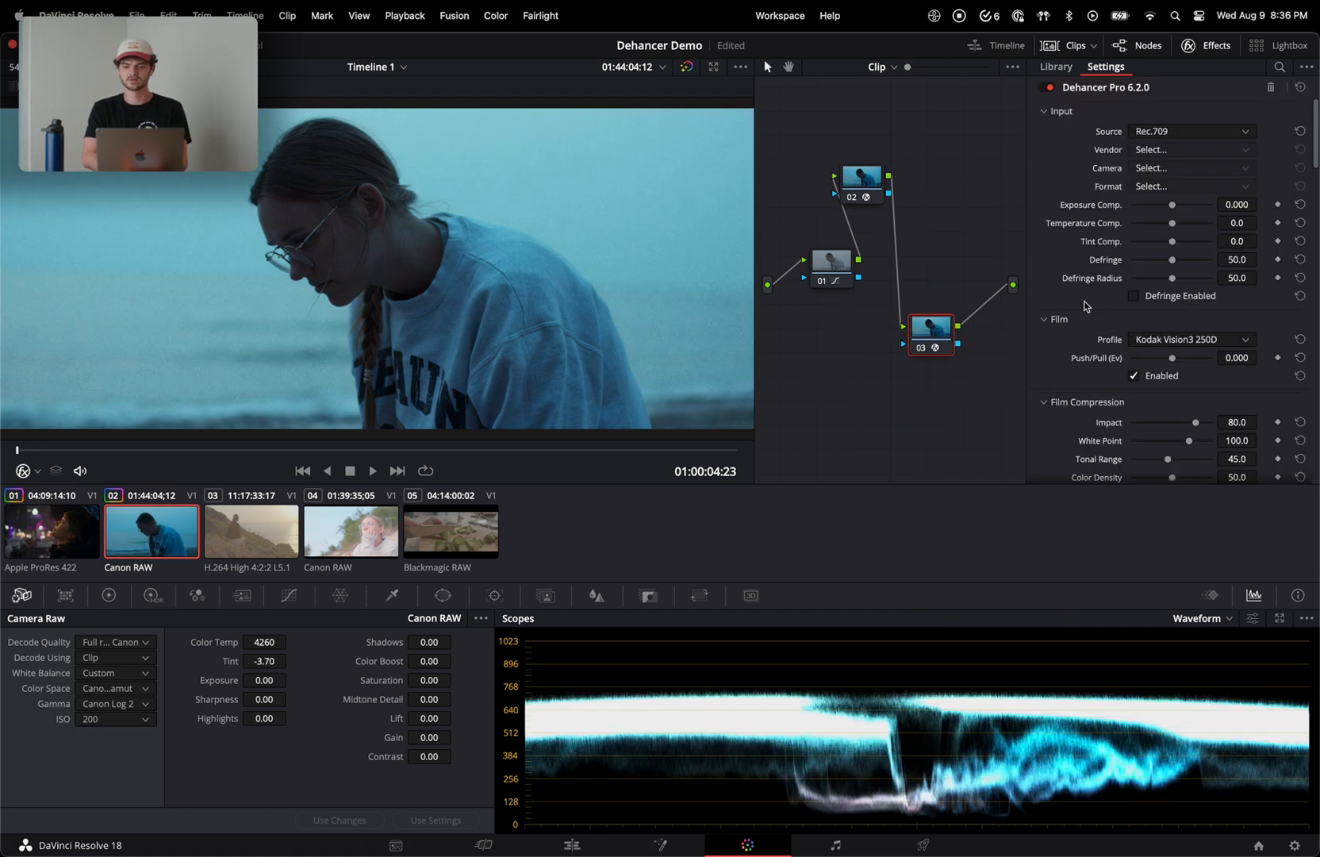
# - Set Dehancer's Film profile to Fujicolor C200
pyautogui.scroll(-1, 1125, 275)
pyautogui.scroll(2, 1126, 275)
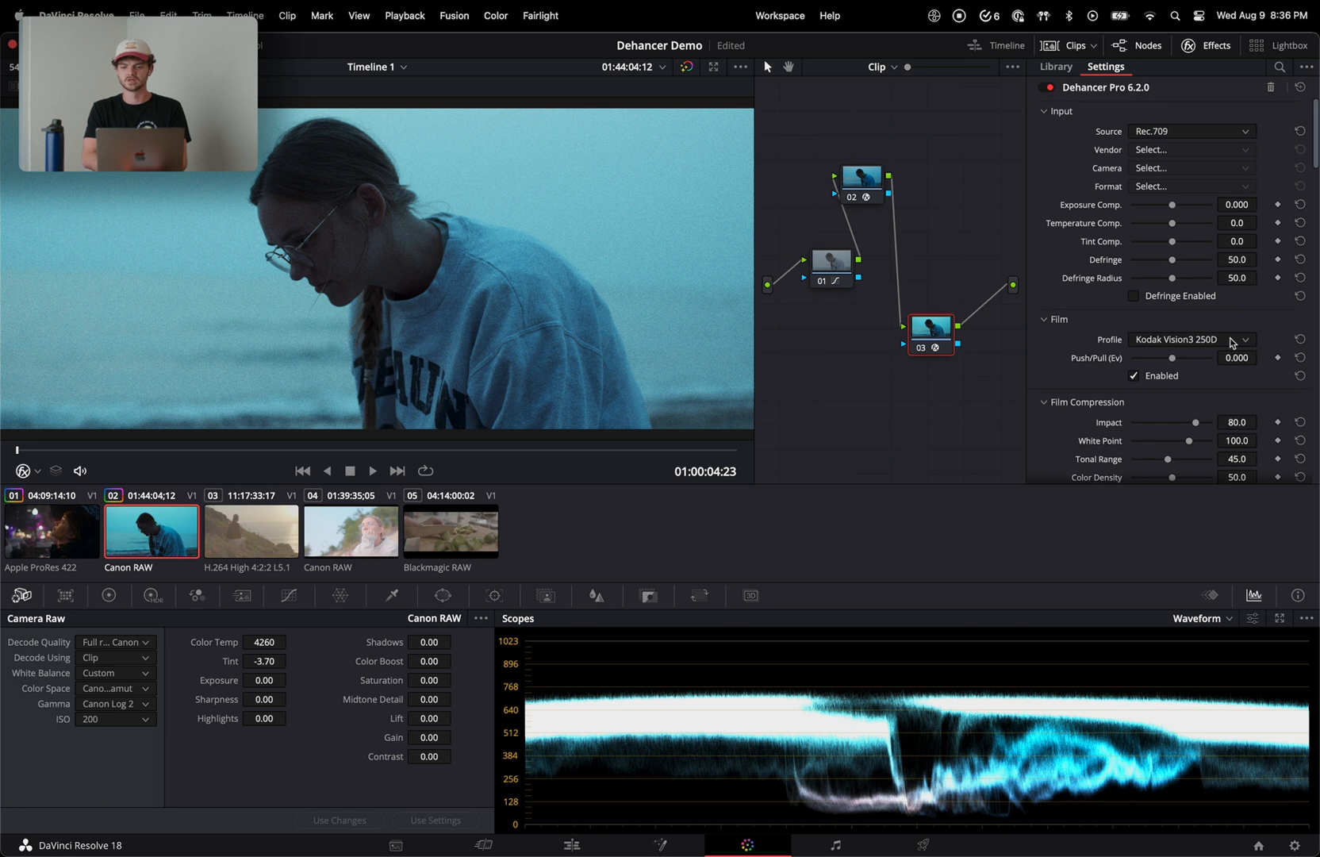
pyautogui.click(1190, 339)
pyautogui.scroll(9, 1204, 402)
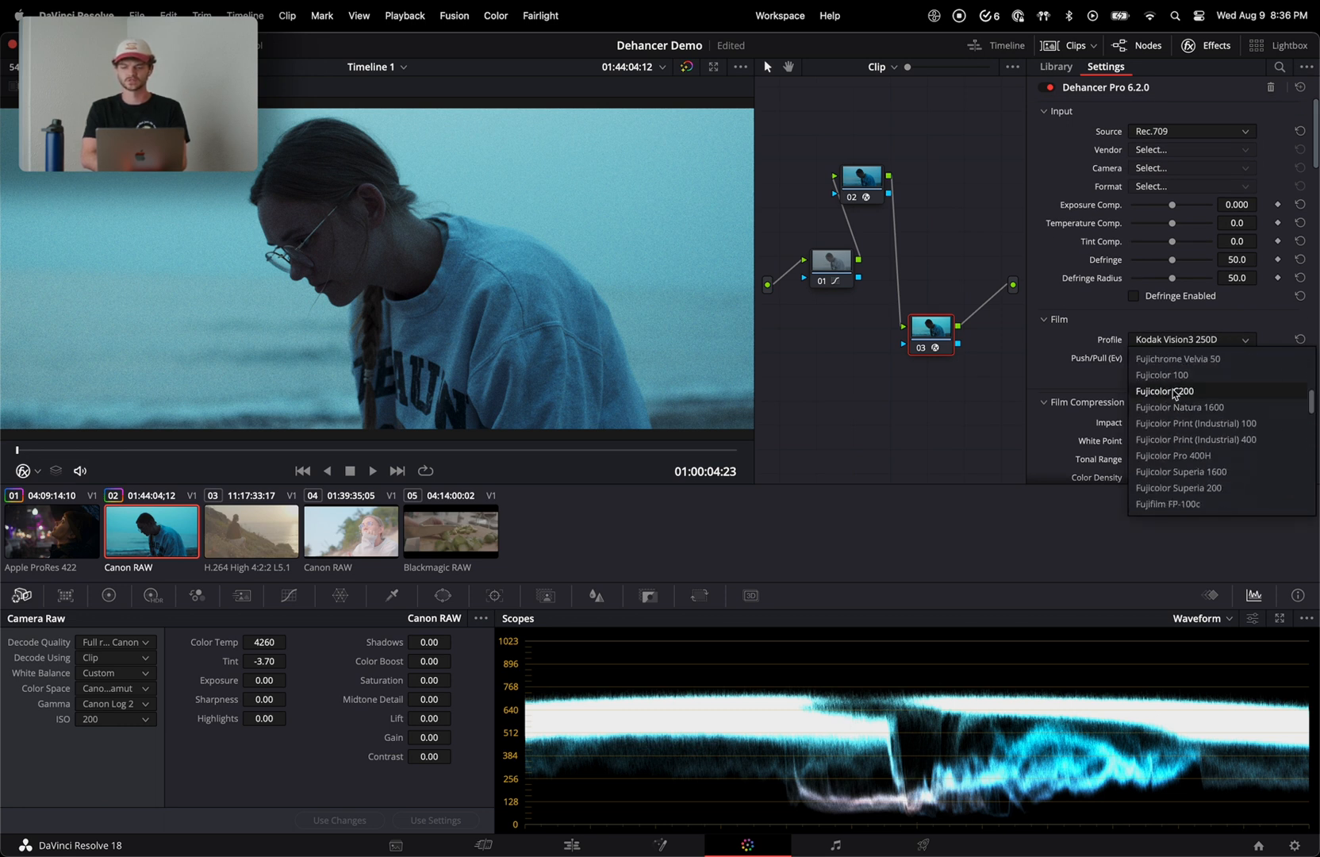
pyautogui.click(1174, 391)
pyautogui.scroll(-4, 1079, 277)
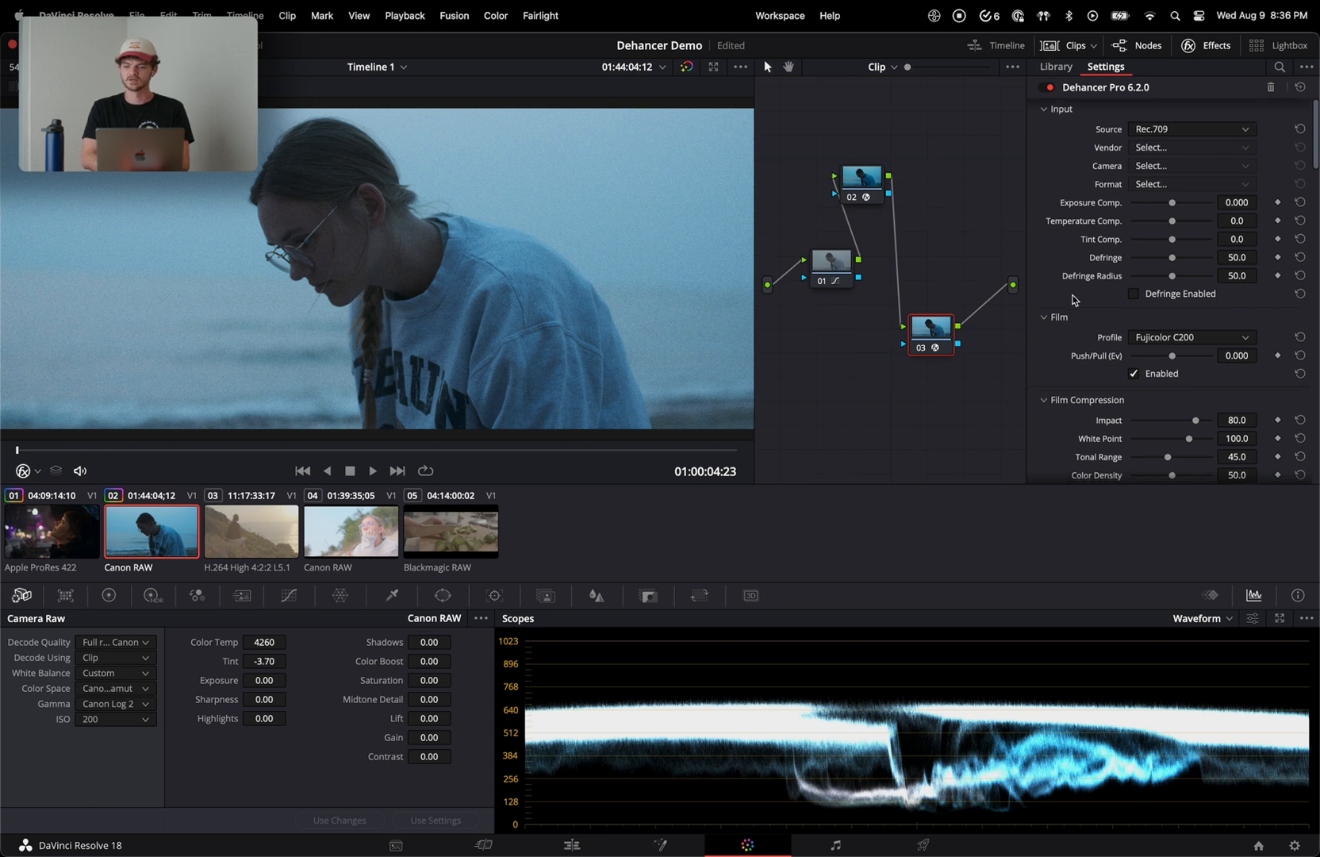
# - Set the Canon clip's raw Color Temp to 6000 and Tint to -2.70
pyautogui.click(267, 646)
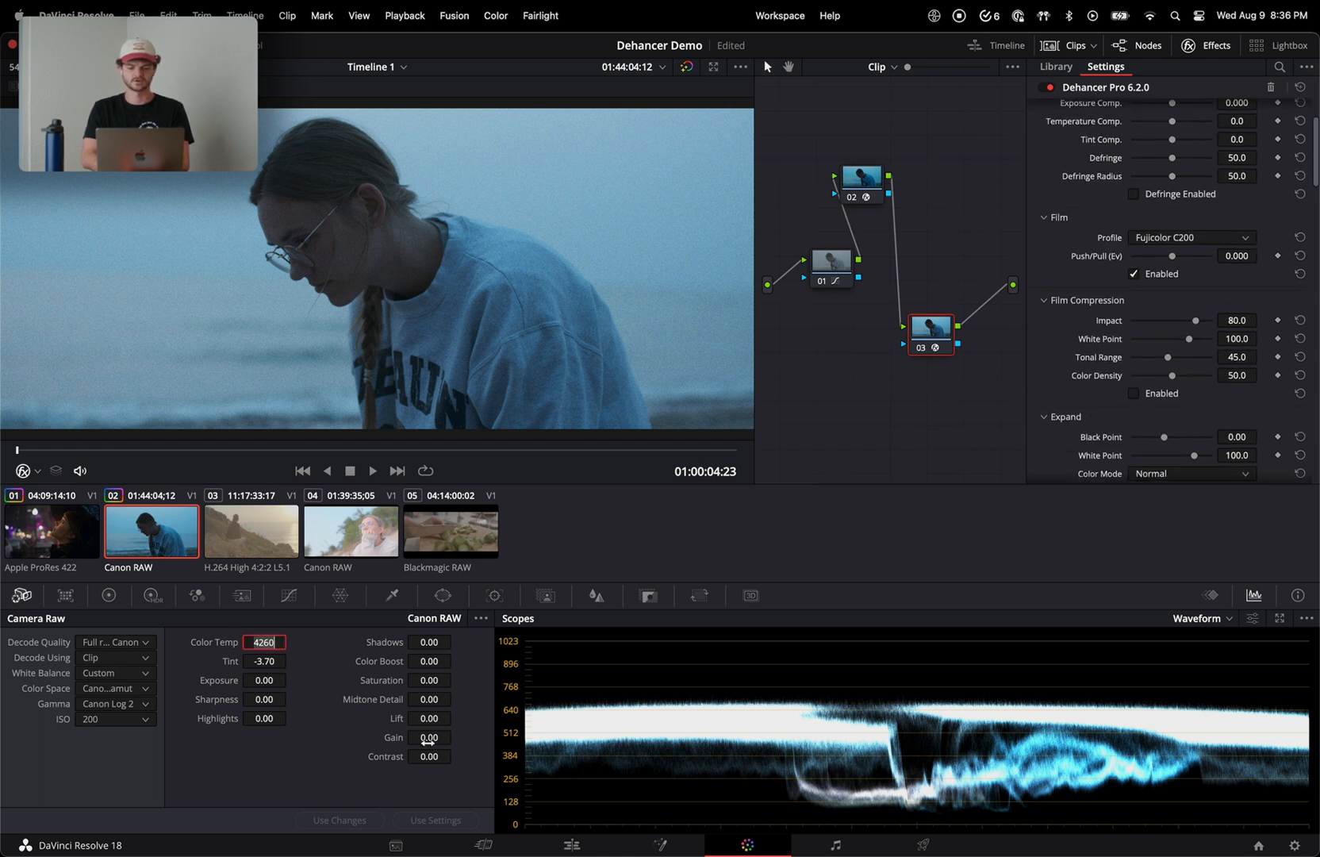
pyautogui.press('Return')
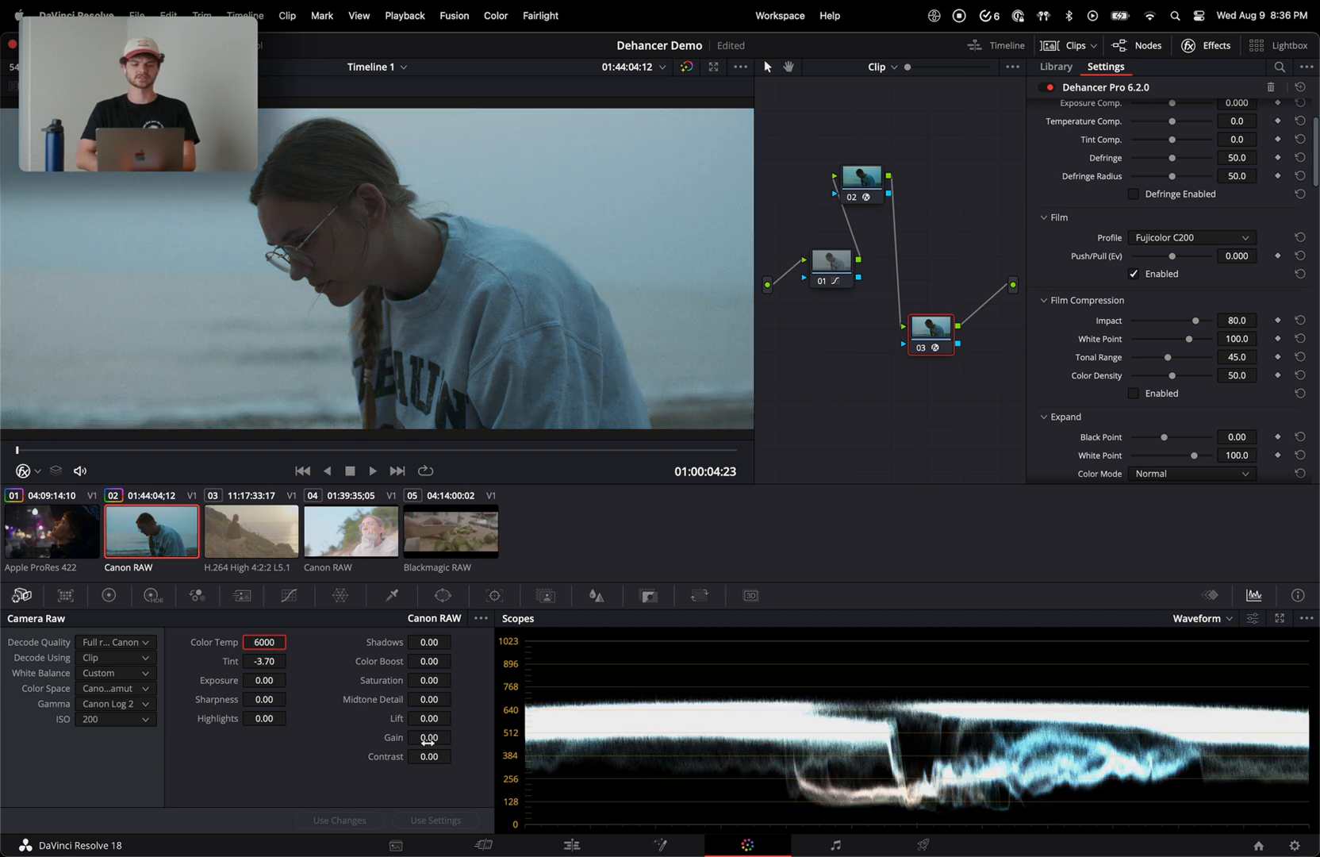
pyautogui.click(267, 658)
pyautogui.write('0')
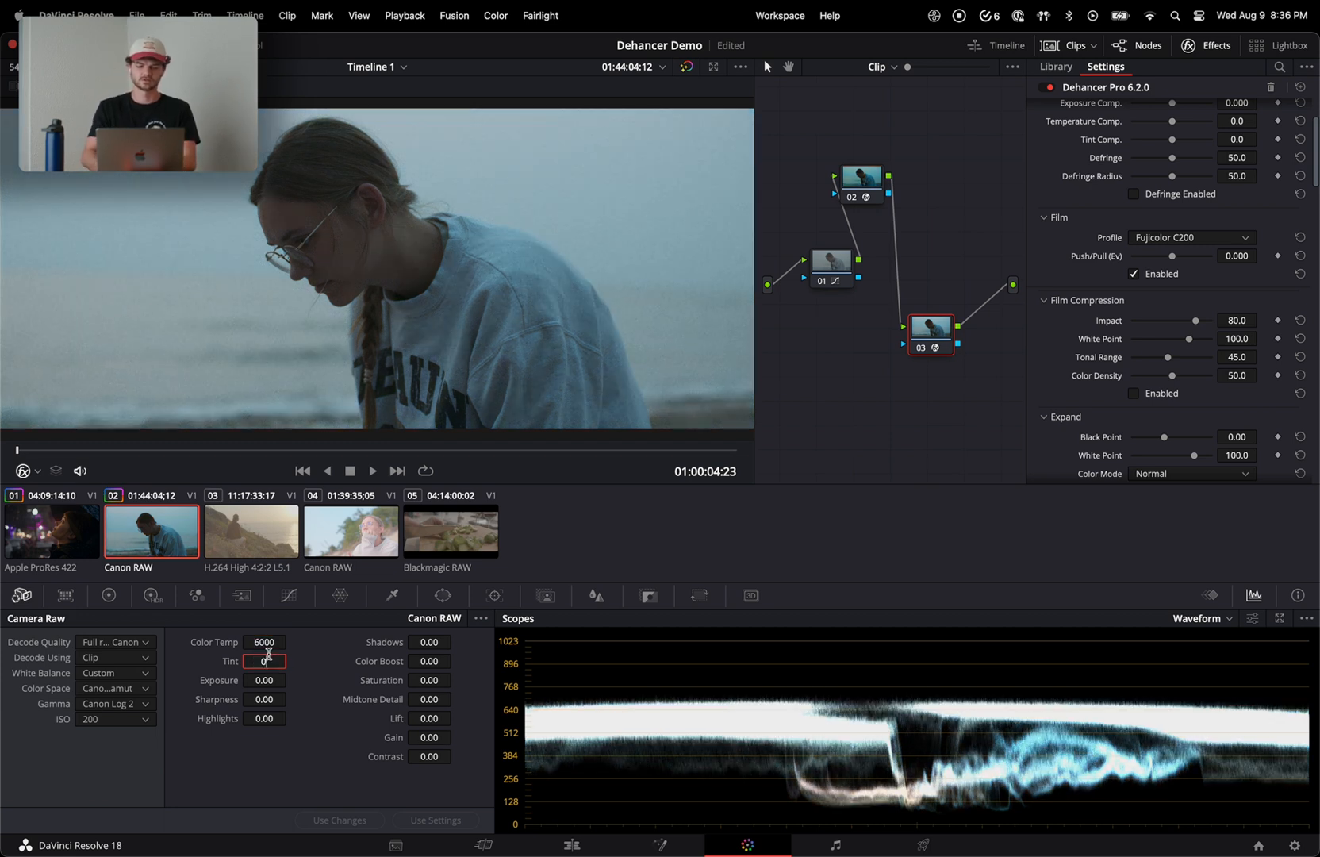
pyautogui.press('Return')
pyautogui.click(308, 690)
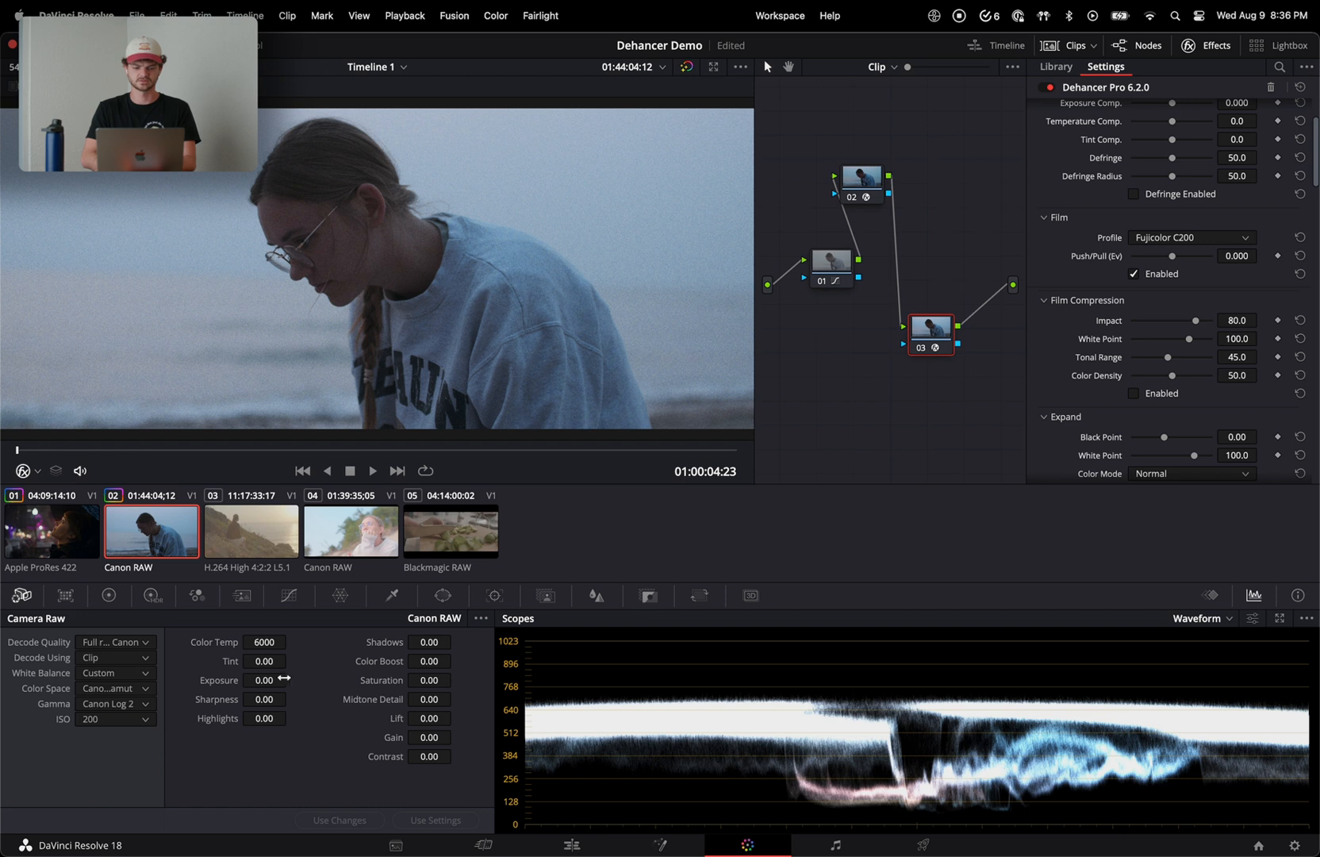
pyautogui.moveTo(273, 667); pyautogui.dragTo(230, 667)
# - Set Dehancer's Expand Black Point to 3.85 and White Point to 96.1, and disable Film Grain
pyautogui.scroll(-3, 1108, 294)
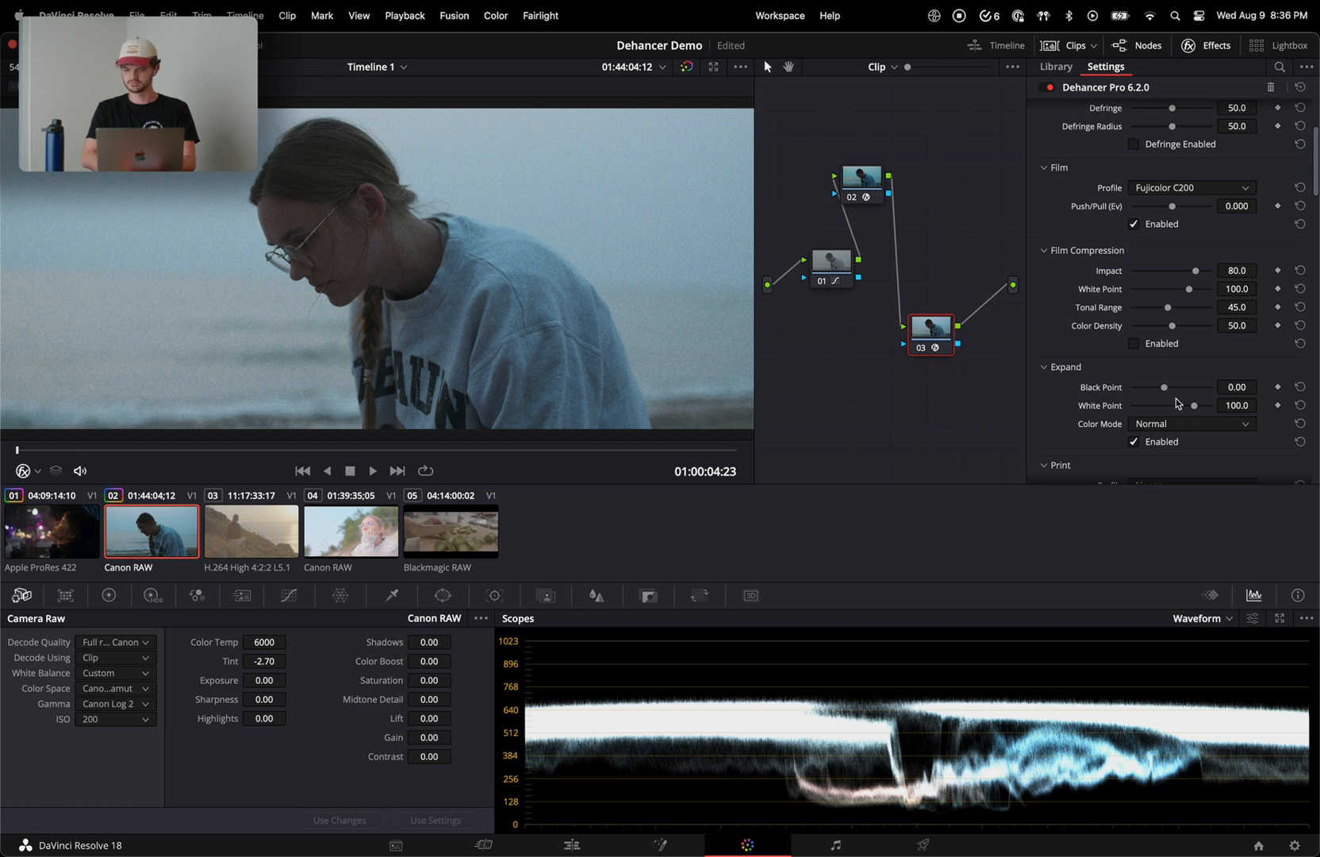
pyautogui.moveTo(1164, 387); pyautogui.dragTo(1192, 406)
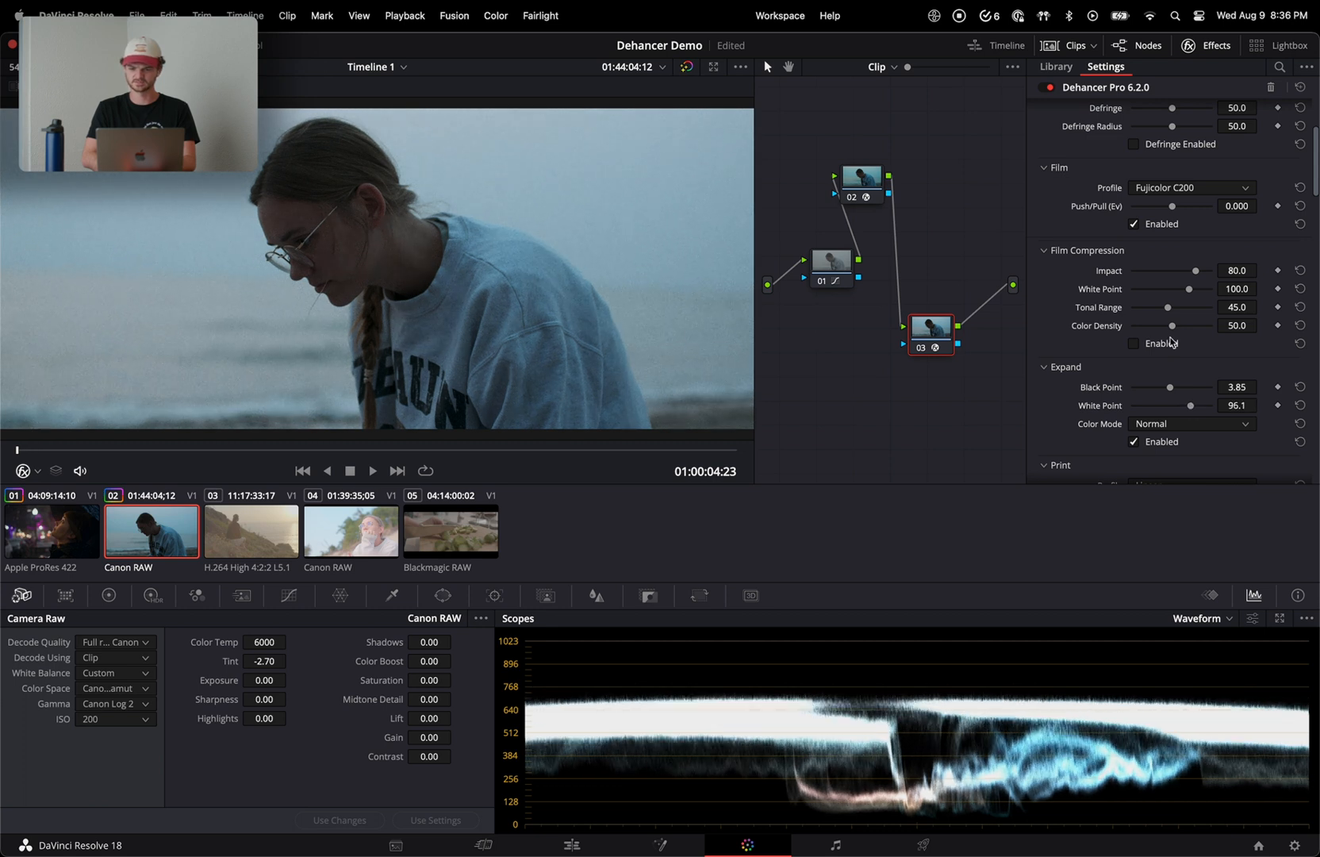
pyautogui.scroll(-15, 1066, 378)
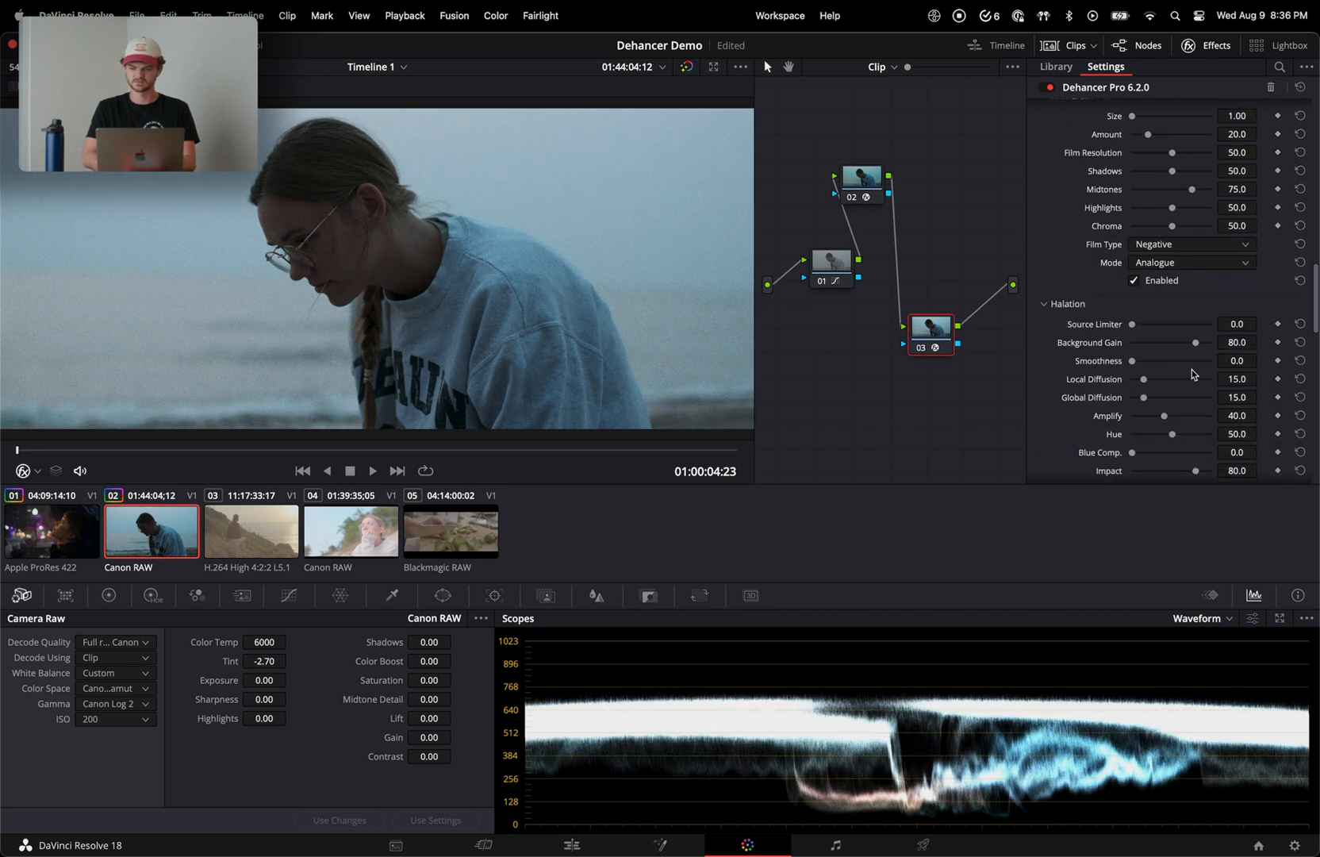
pyautogui.scroll(10, 1071, 250)
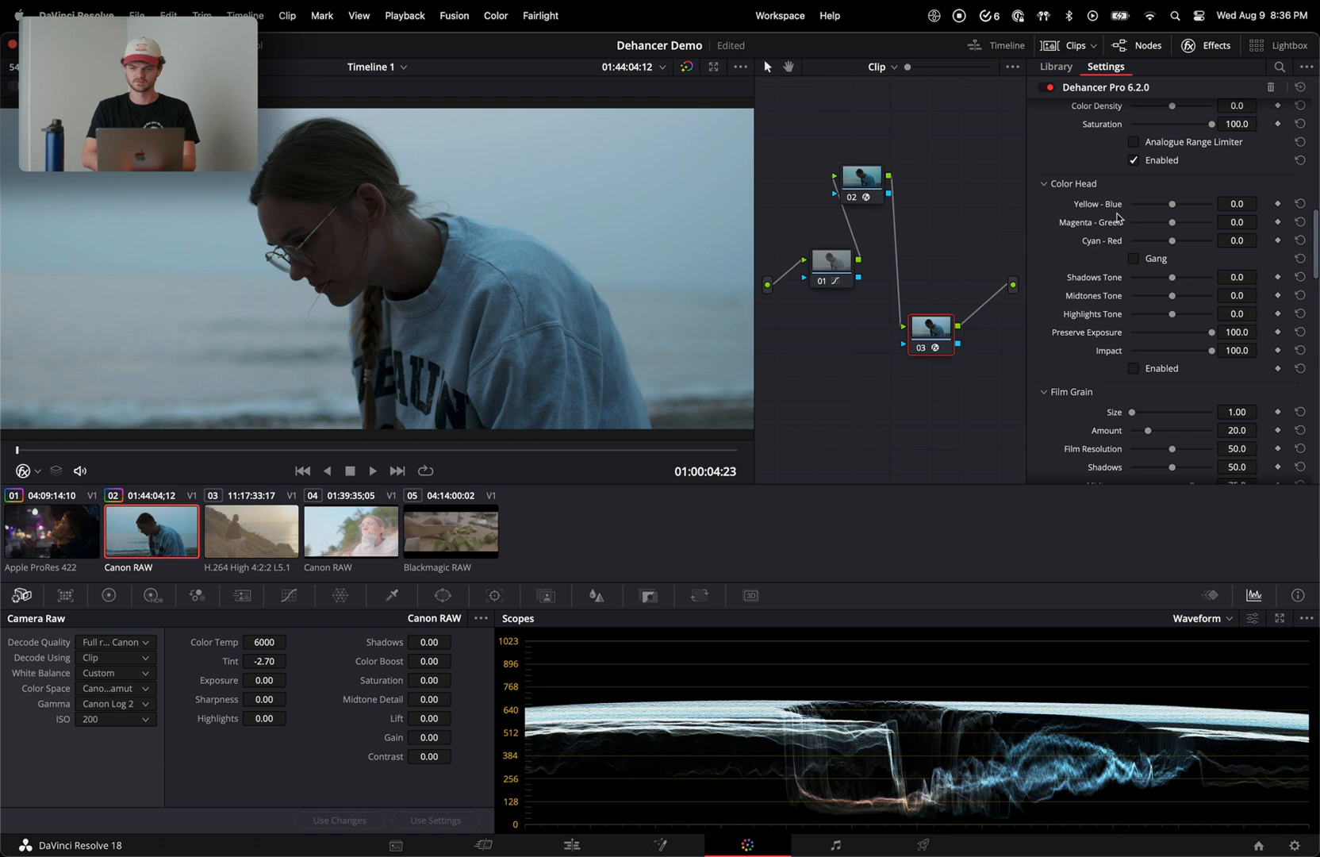
# - In Dehancer's Print settings, set Exposure to 0.414 Ev and Tonal Contrast to 7.8
pyautogui.scroll(10, 1117, 217)
pyautogui.scroll(-5, 1078, 327)
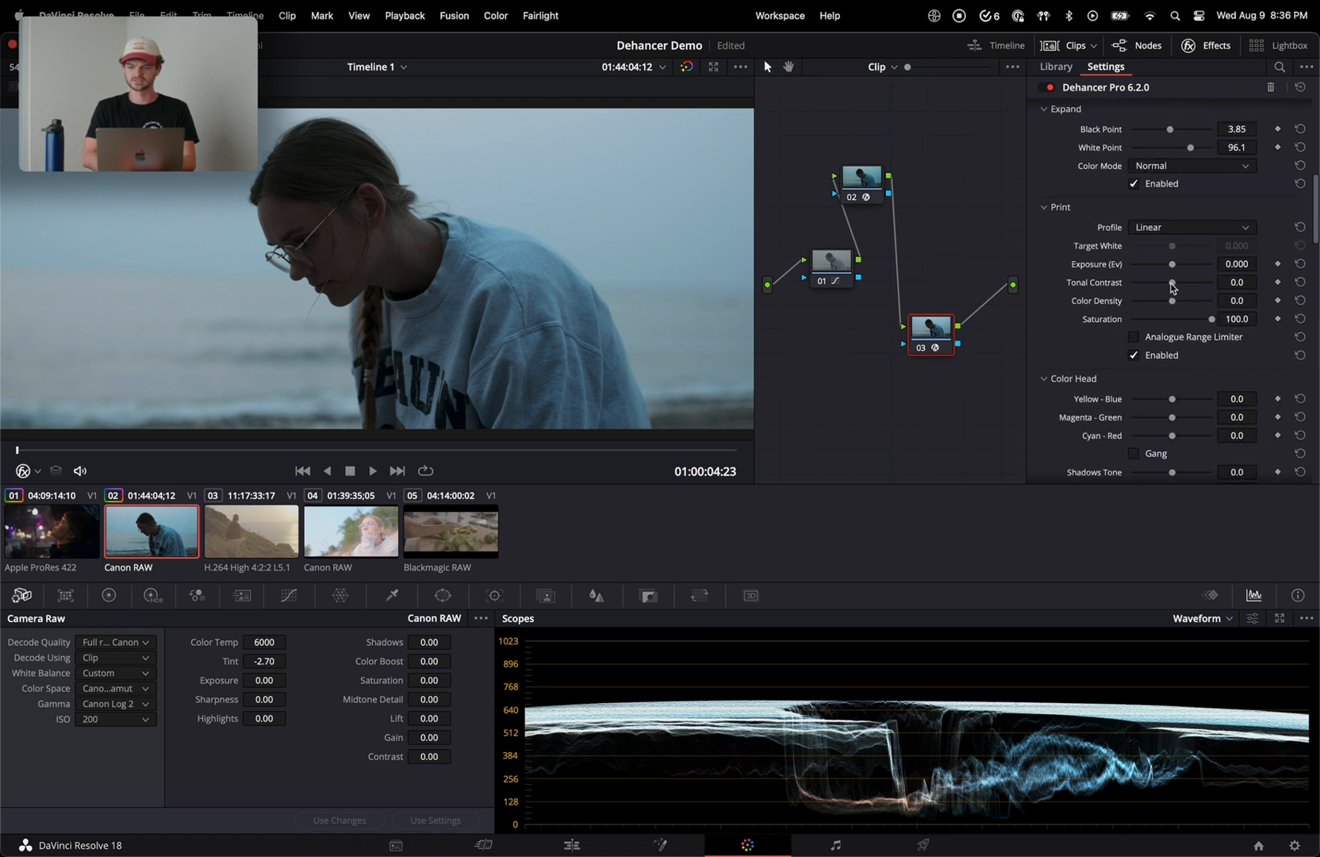
pyautogui.moveTo(1172, 269); pyautogui.dragTo(1179, 288)
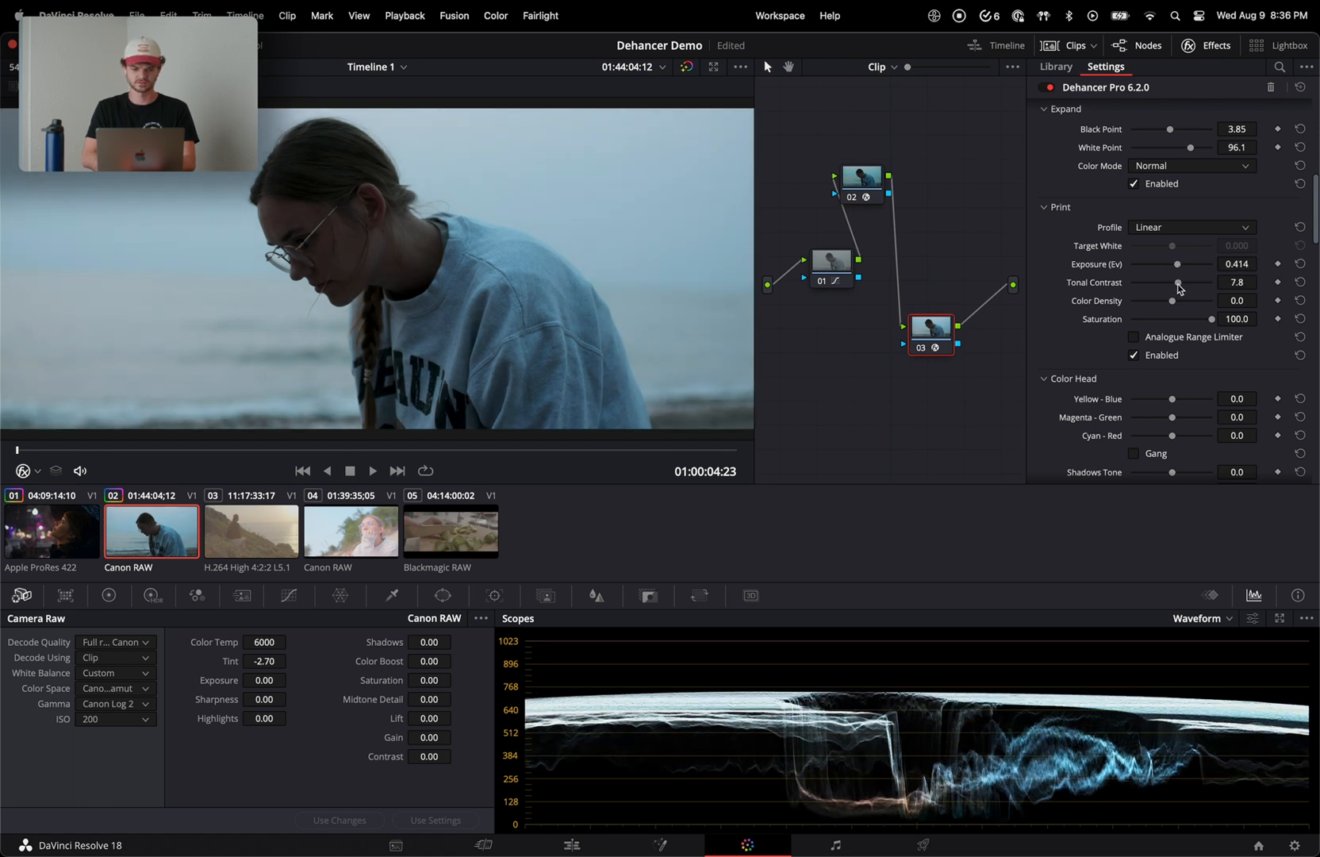
# - Insert a serial node before the Dehancer node and warm its Gain to red 1.20, green 0.96 and blue 0.84
pyautogui.moveTo(929, 326); pyautogui.dragTo(932, 345)
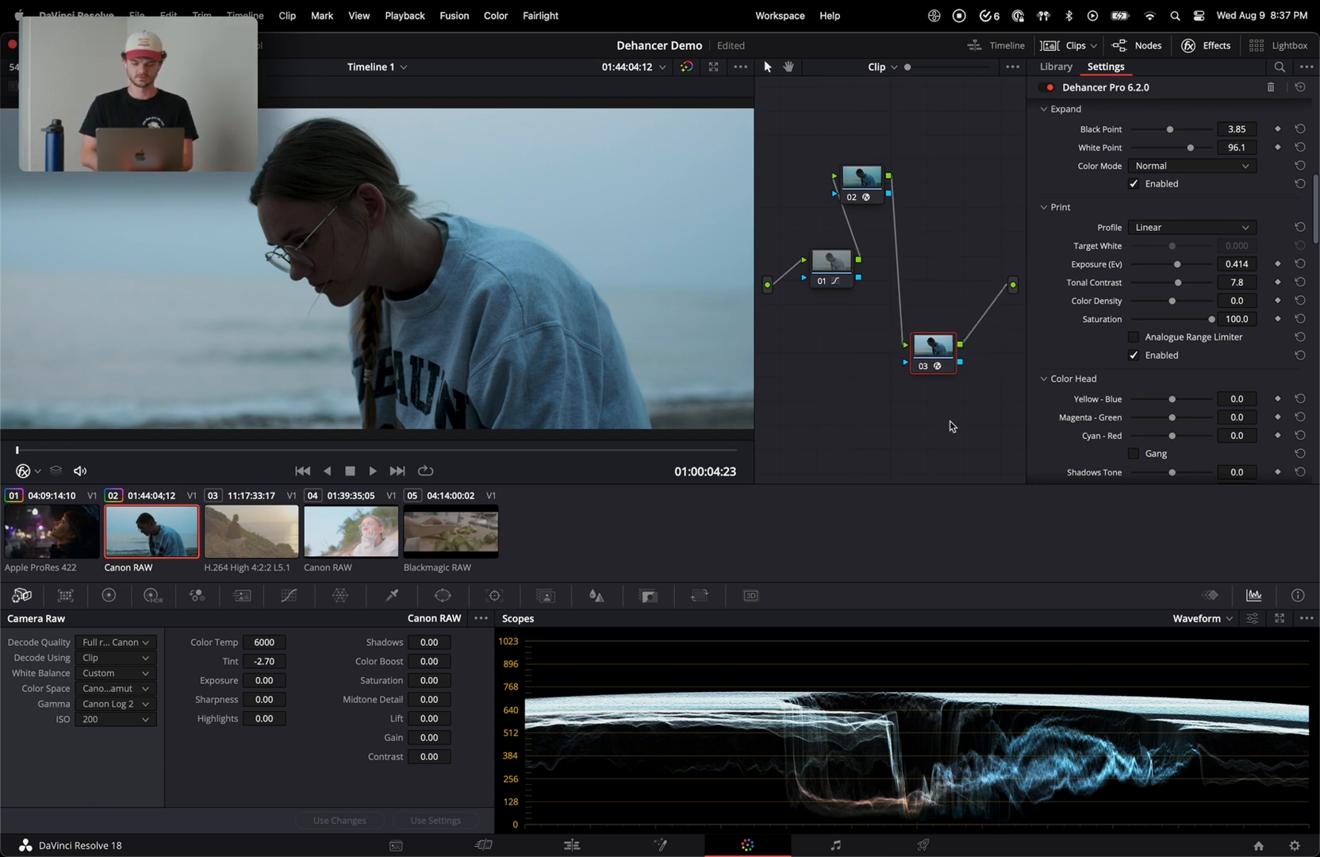
pyautogui.hotkey('shift', 's')
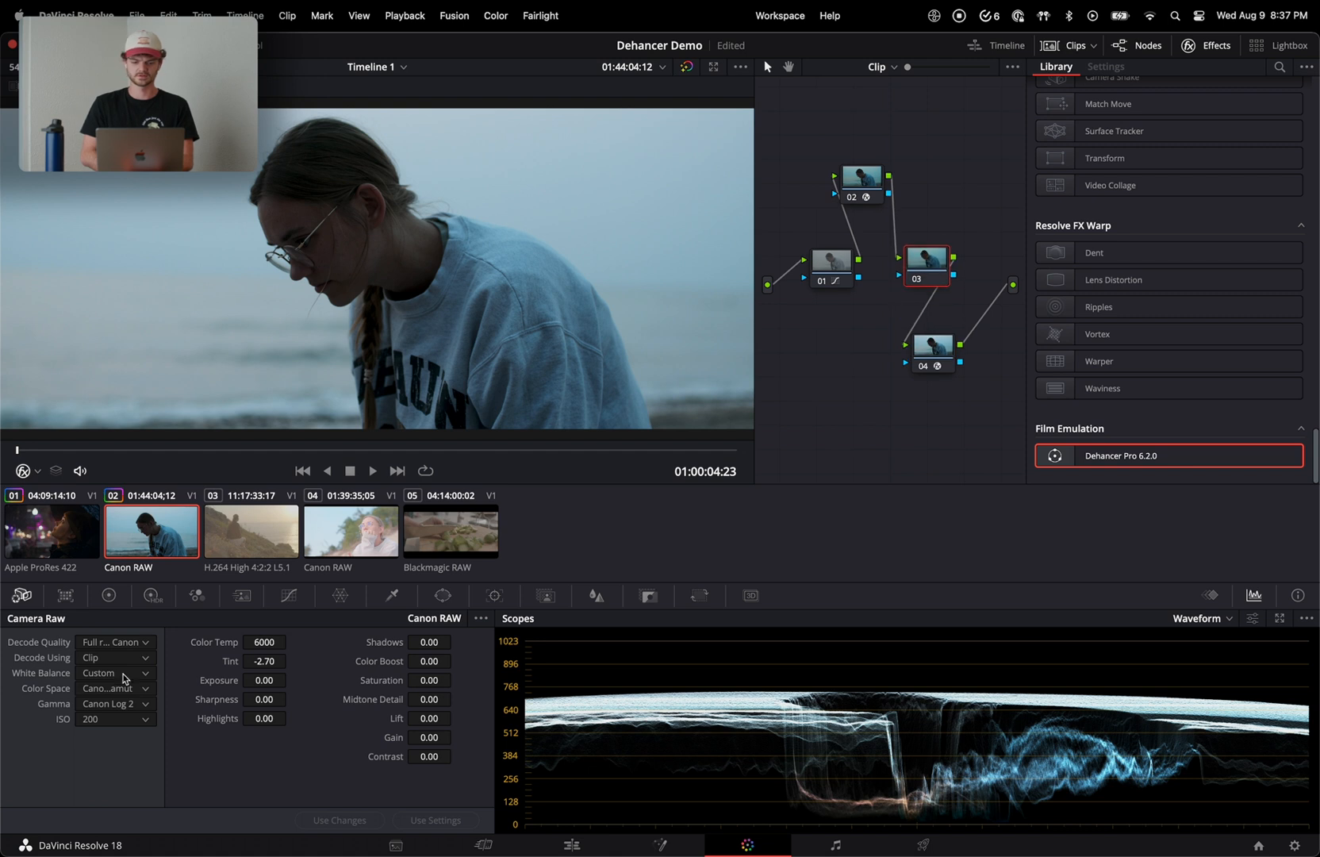
pyautogui.click(152, 595)
pyautogui.click(110, 596)
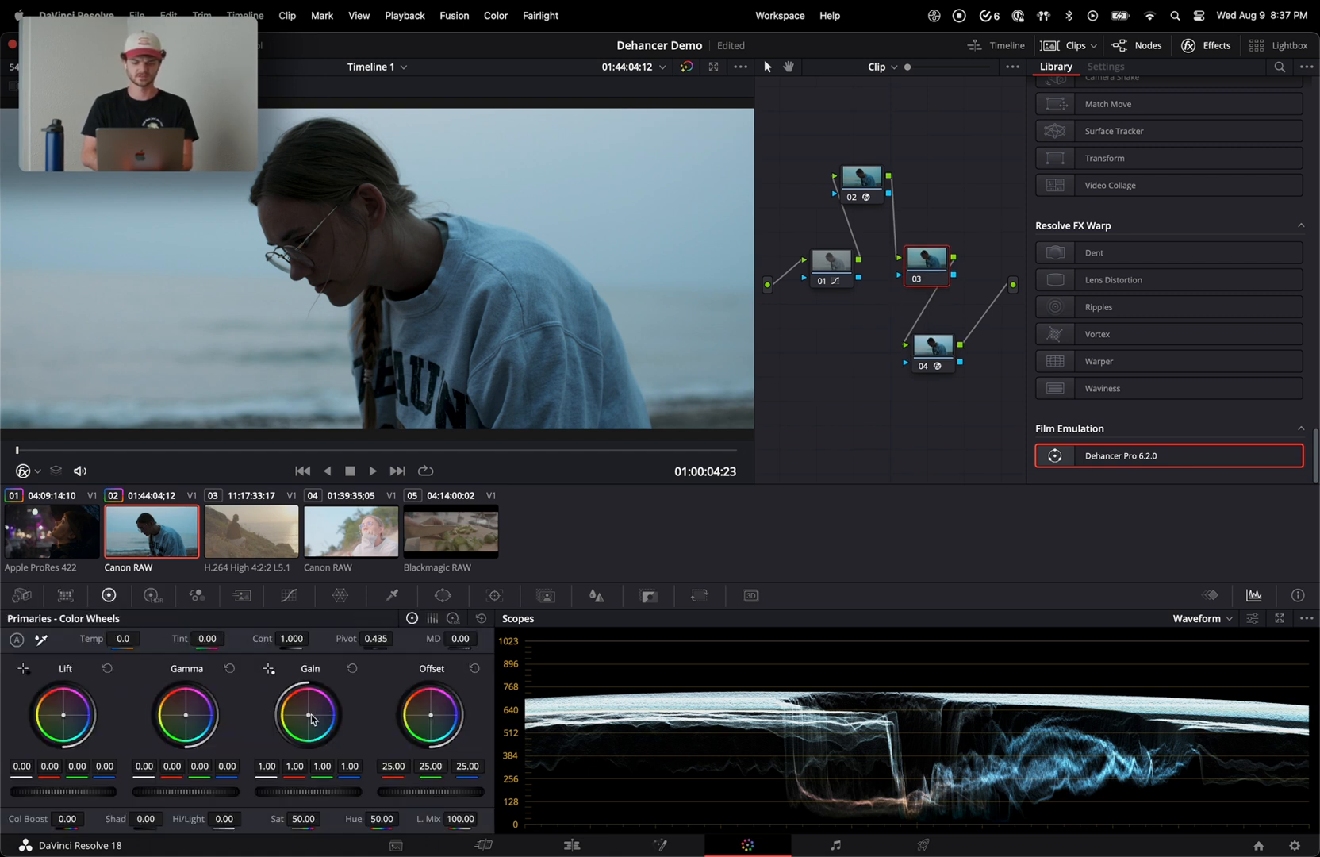
pyautogui.moveTo(309, 714); pyautogui.dragTo(292, 685)
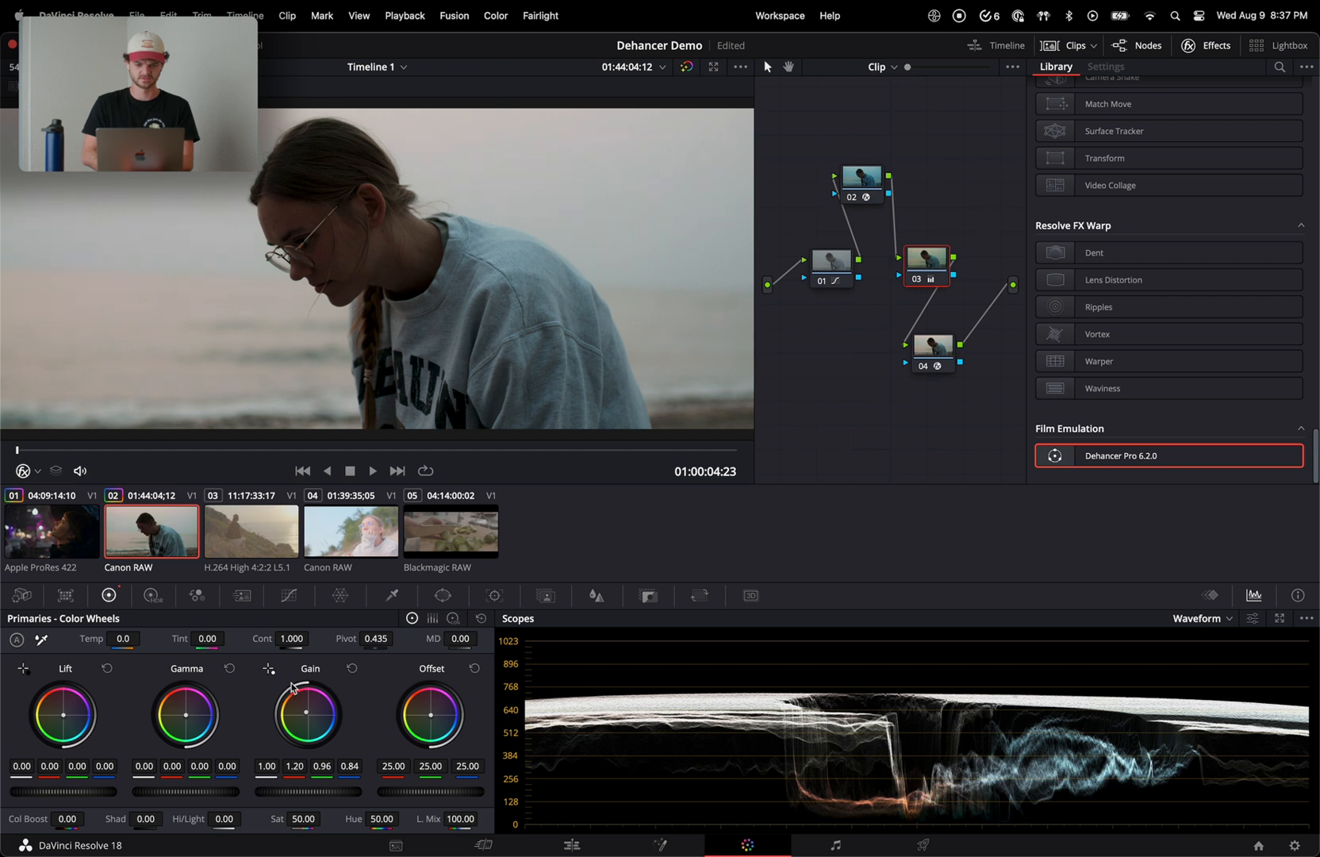
pyautogui.press('super+f')
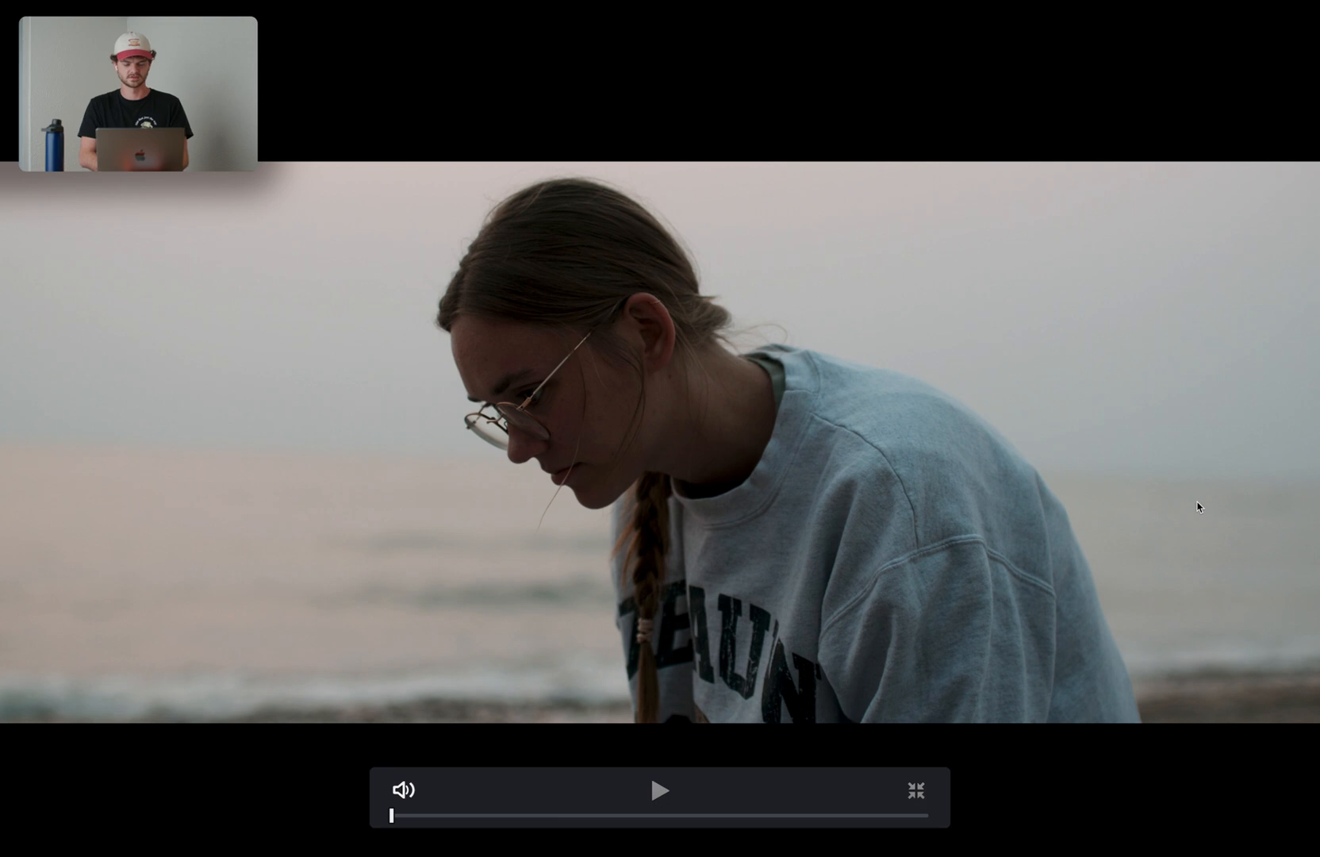
# - Leave the full-screen preview, select the H.264 clip and apply a Color Space Transform to its first node
pyautogui.press('Escape')
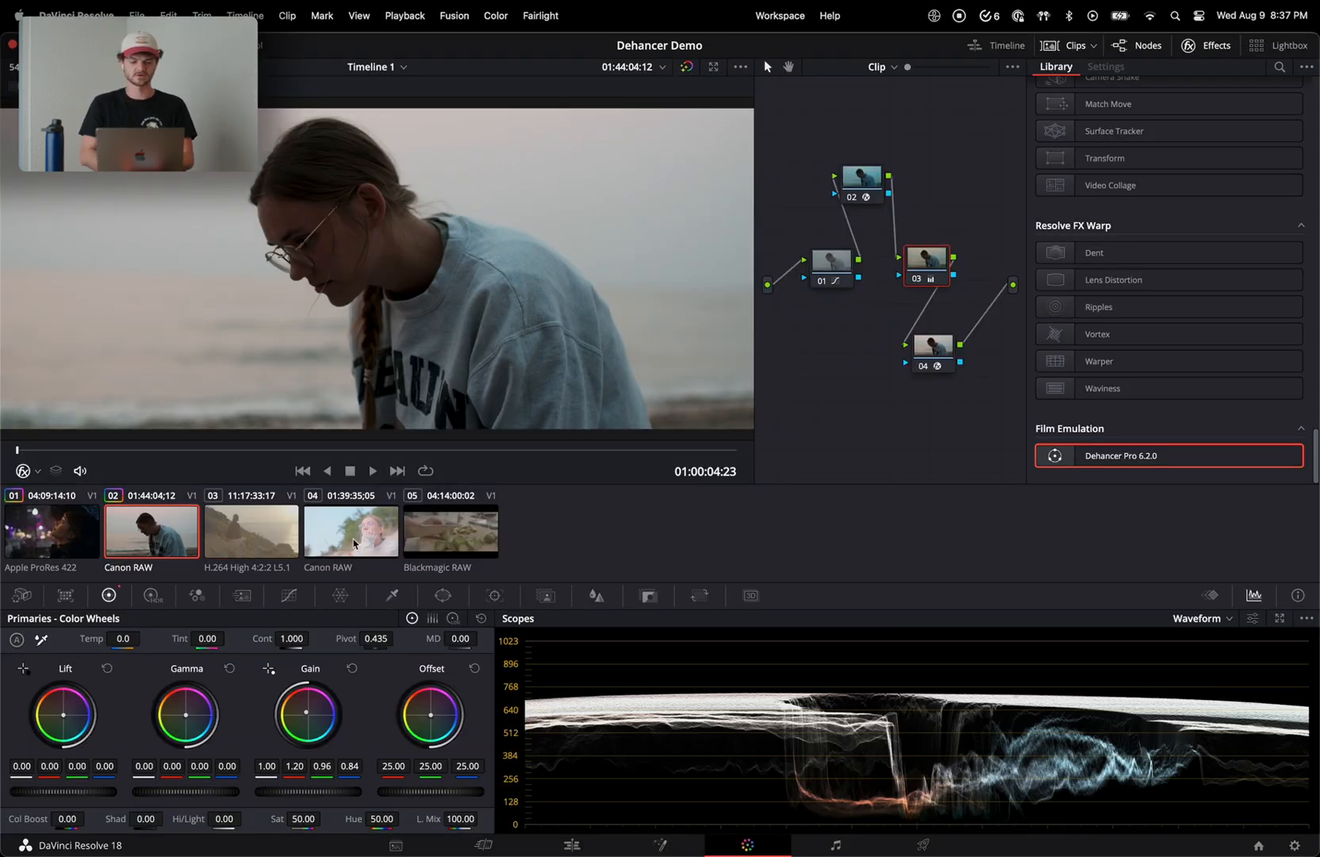
pyautogui.click(266, 533)
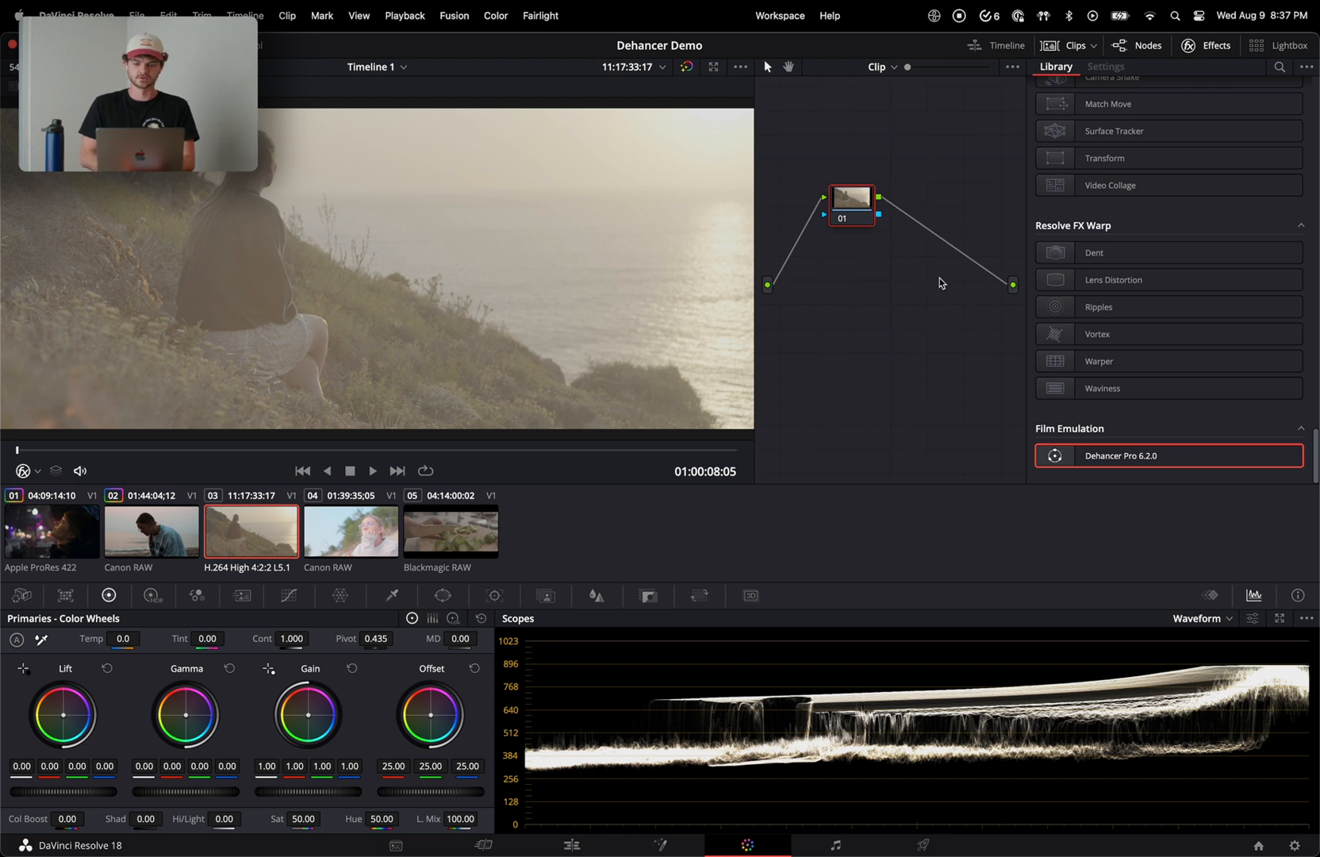
pyautogui.click(21, 595)
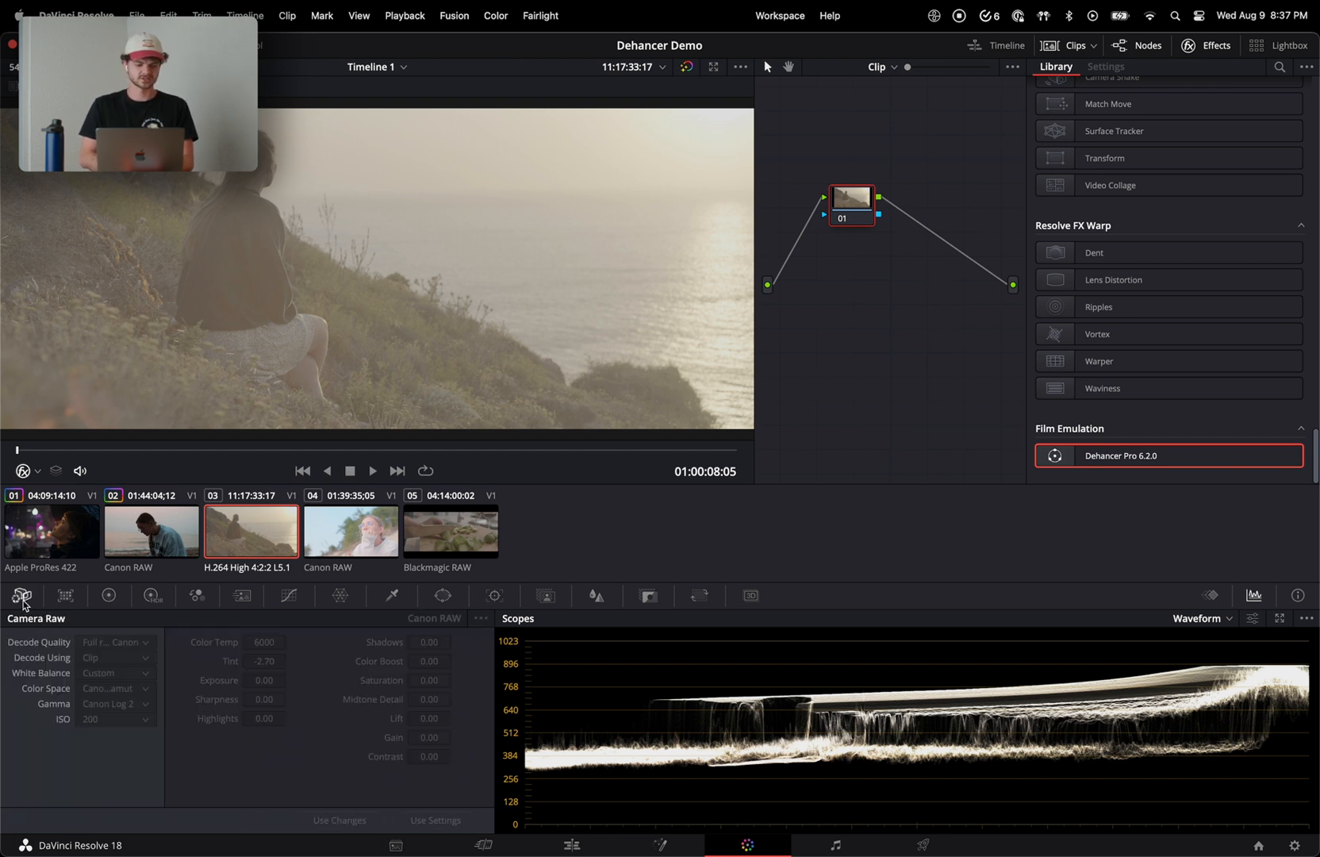
pyautogui.scroll(10, 1227, 361)
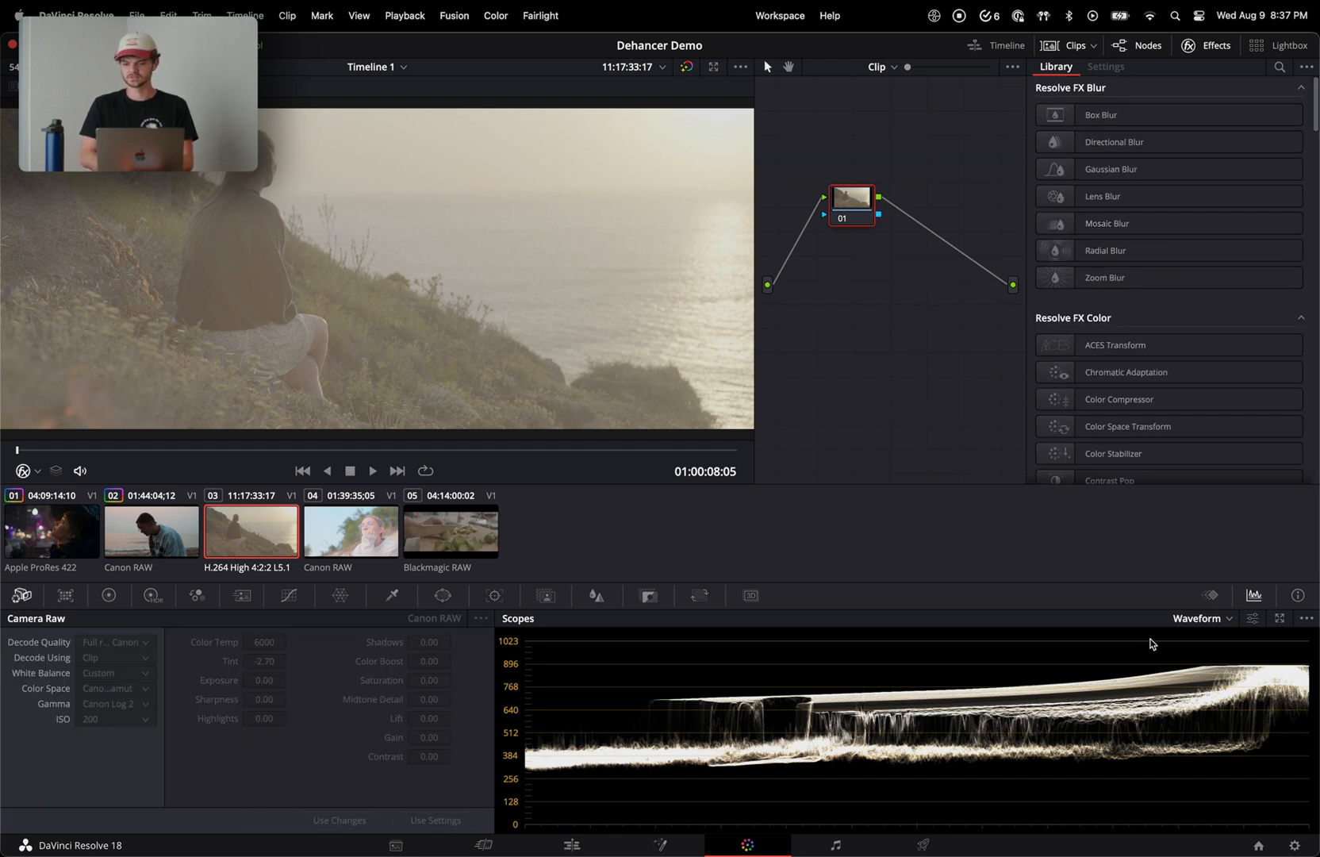
pyautogui.moveTo(1101, 425); pyautogui.dragTo(865, 207)
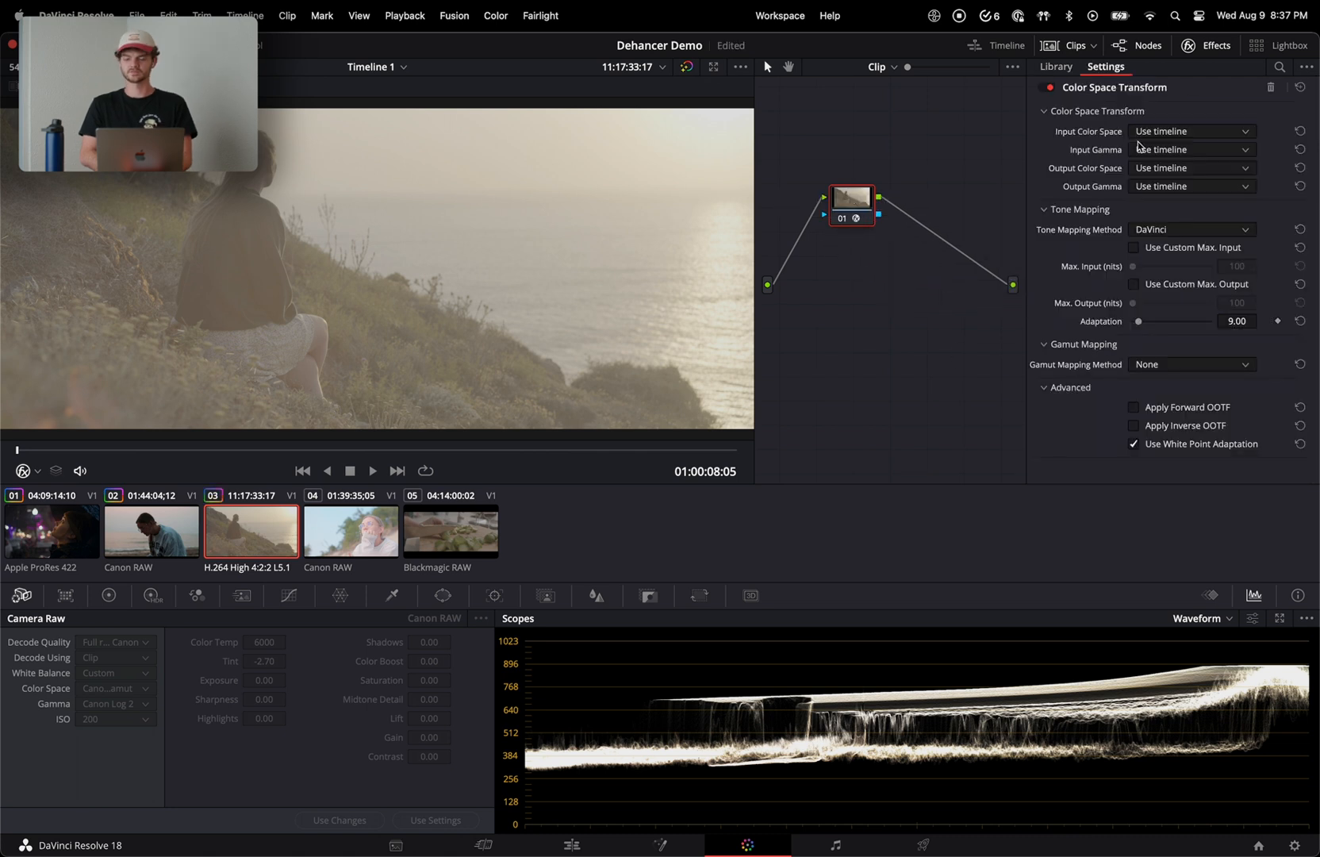
# - Set the Color Space Transform's Input Color Space to Sony S-Gamut3.Cine and Input Gamma to Sony S-Log3
pyautogui.click(1190, 132)
pyautogui.scroll(-10, 1187, 200)
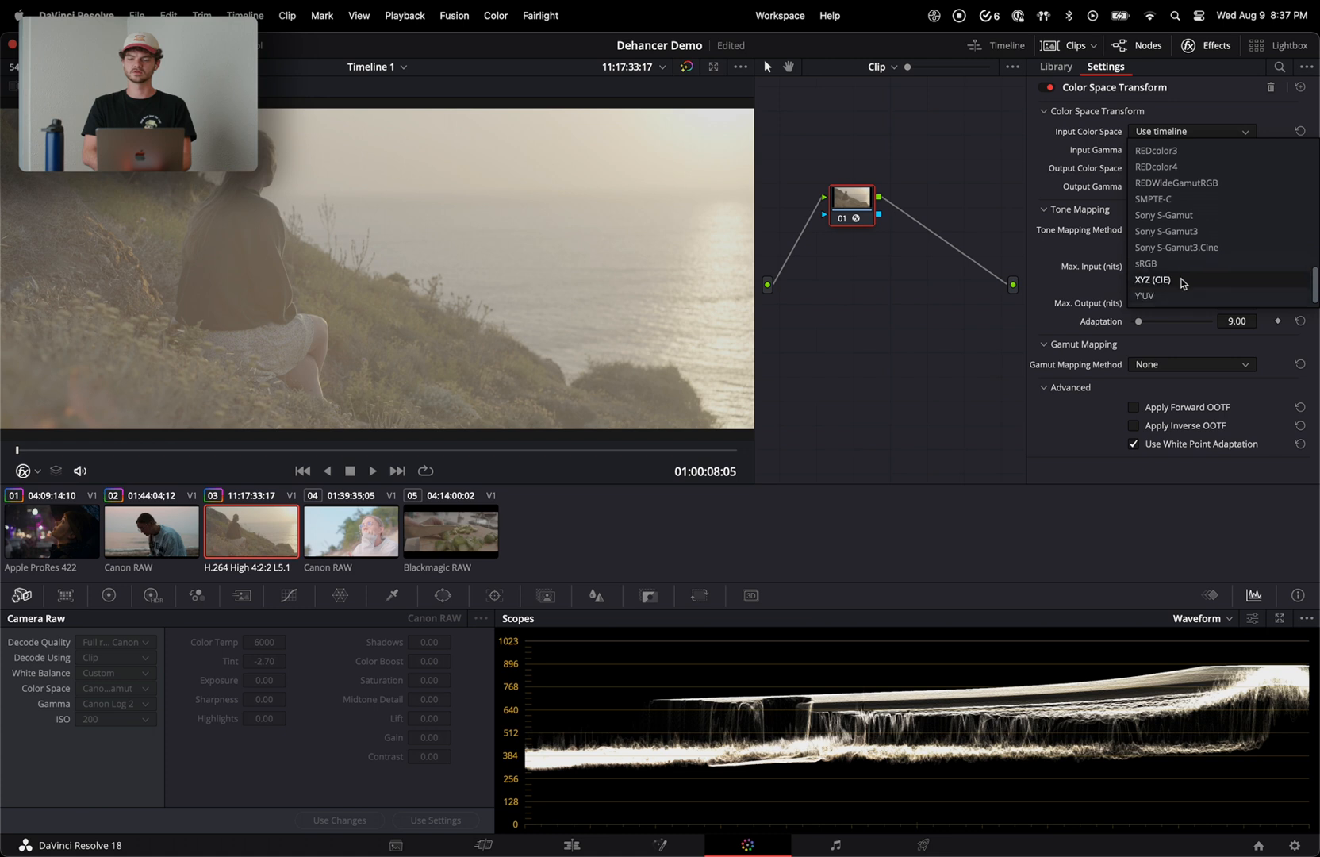
pyautogui.click(1201, 247)
pyautogui.click(1190, 150)
pyautogui.scroll(-5, 1182, 229)
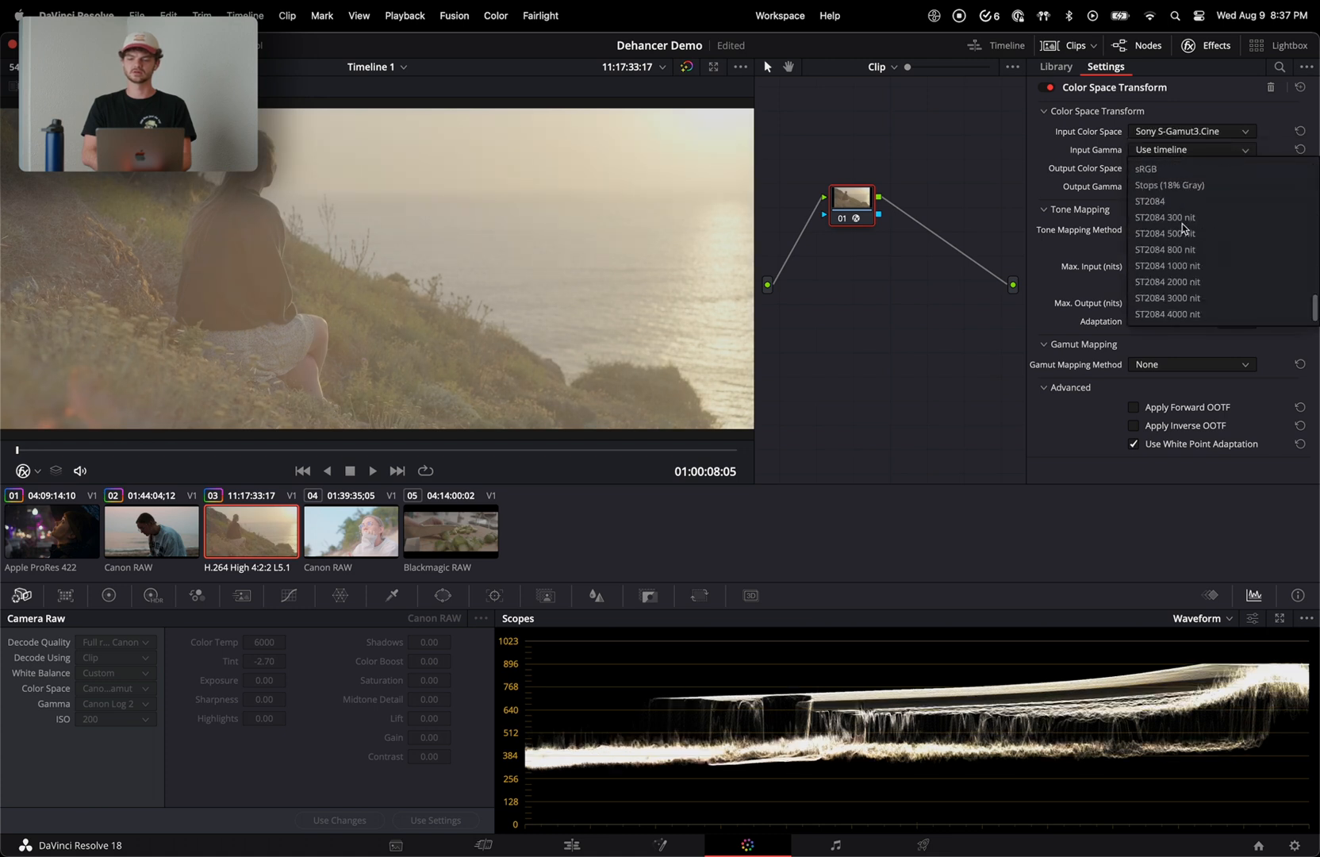
pyautogui.scroll(-3, 1182, 228)
pyautogui.click(1178, 254)
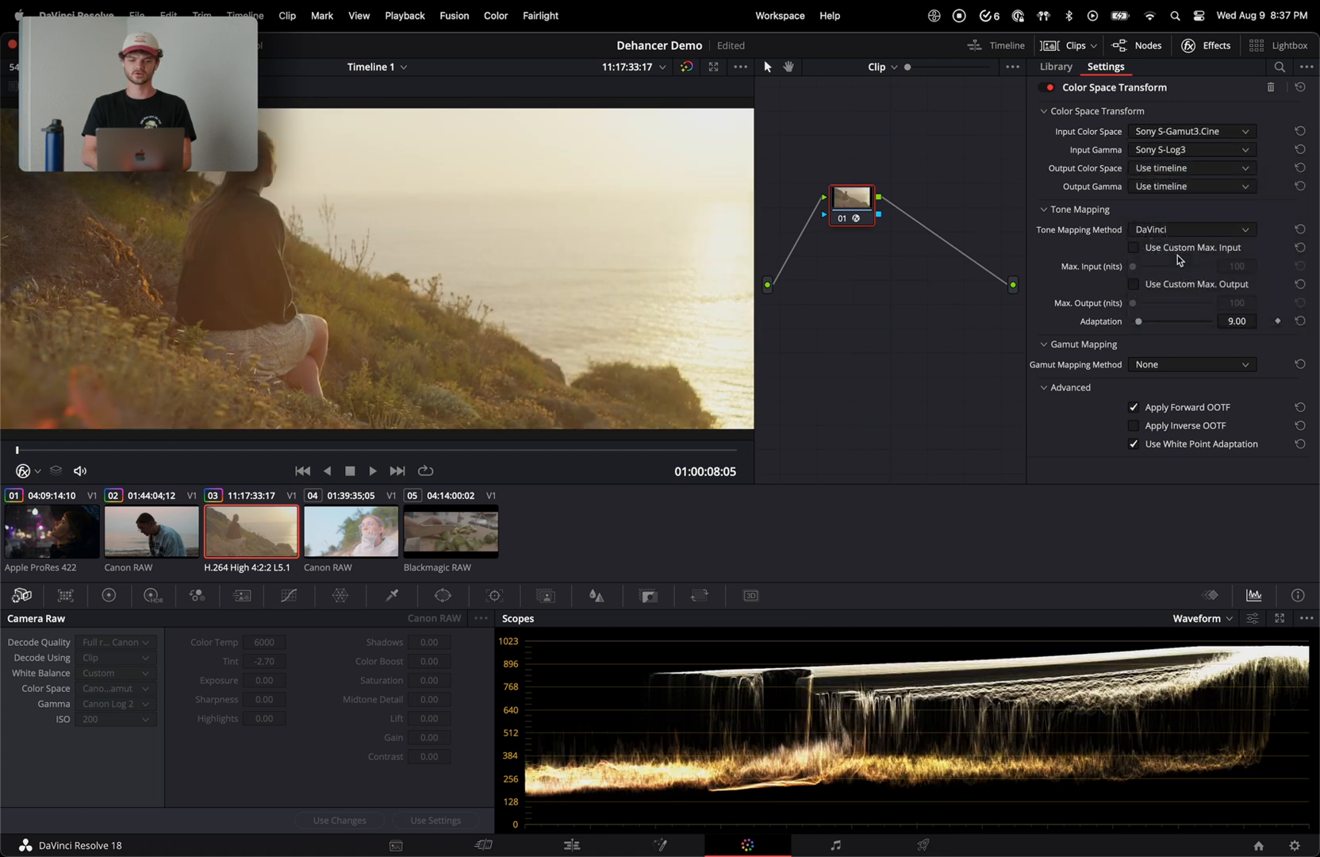
# - Insert a serial node before the Color Space Transform node and open its custom curve in editable-spline mode
pyautogui.moveTo(851, 206); pyautogui.dragTo(864, 272)
pyautogui.hotkey('shift', 's')
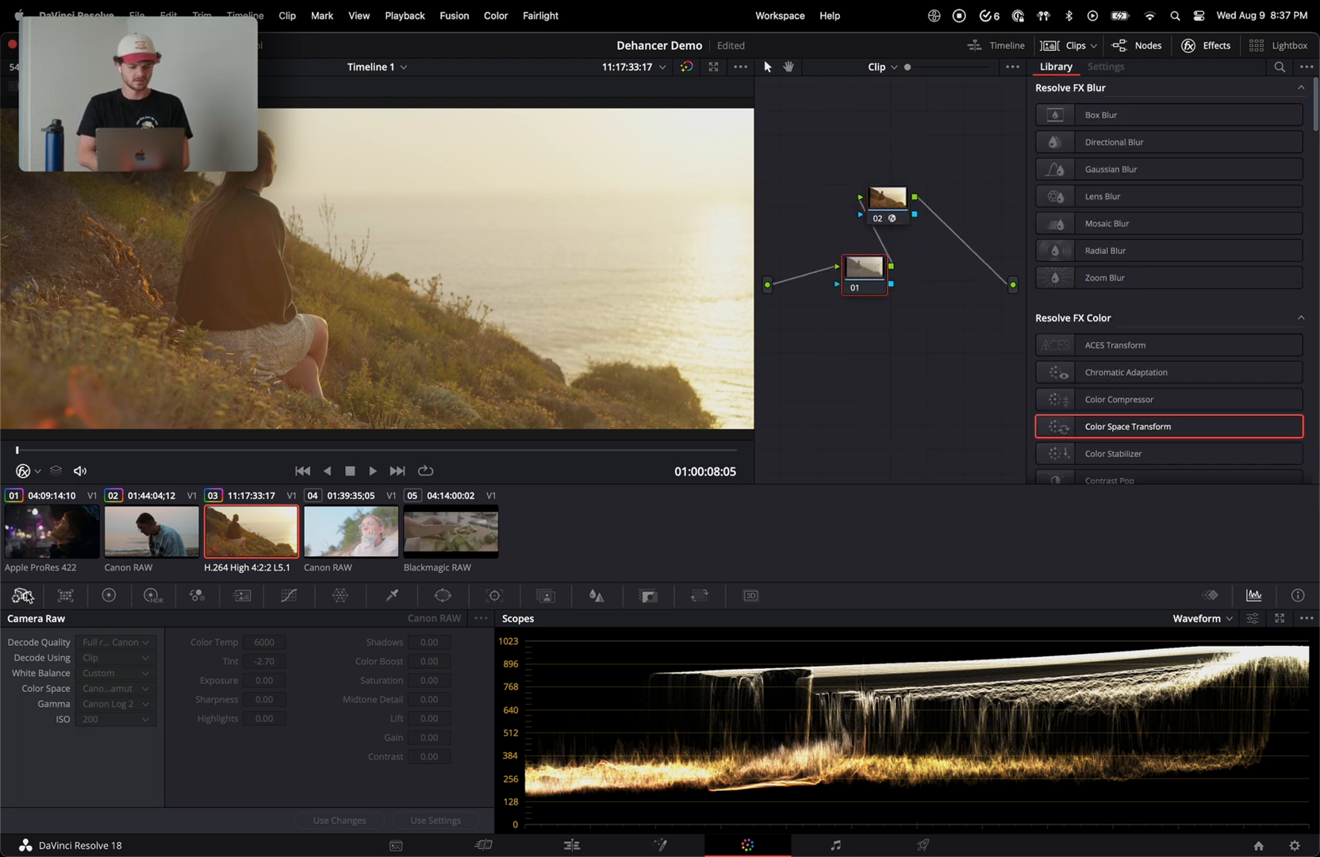
pyautogui.click(108, 596)
pyautogui.click(291, 596)
pyautogui.click(71, 596)
pyautogui.click(111, 596)
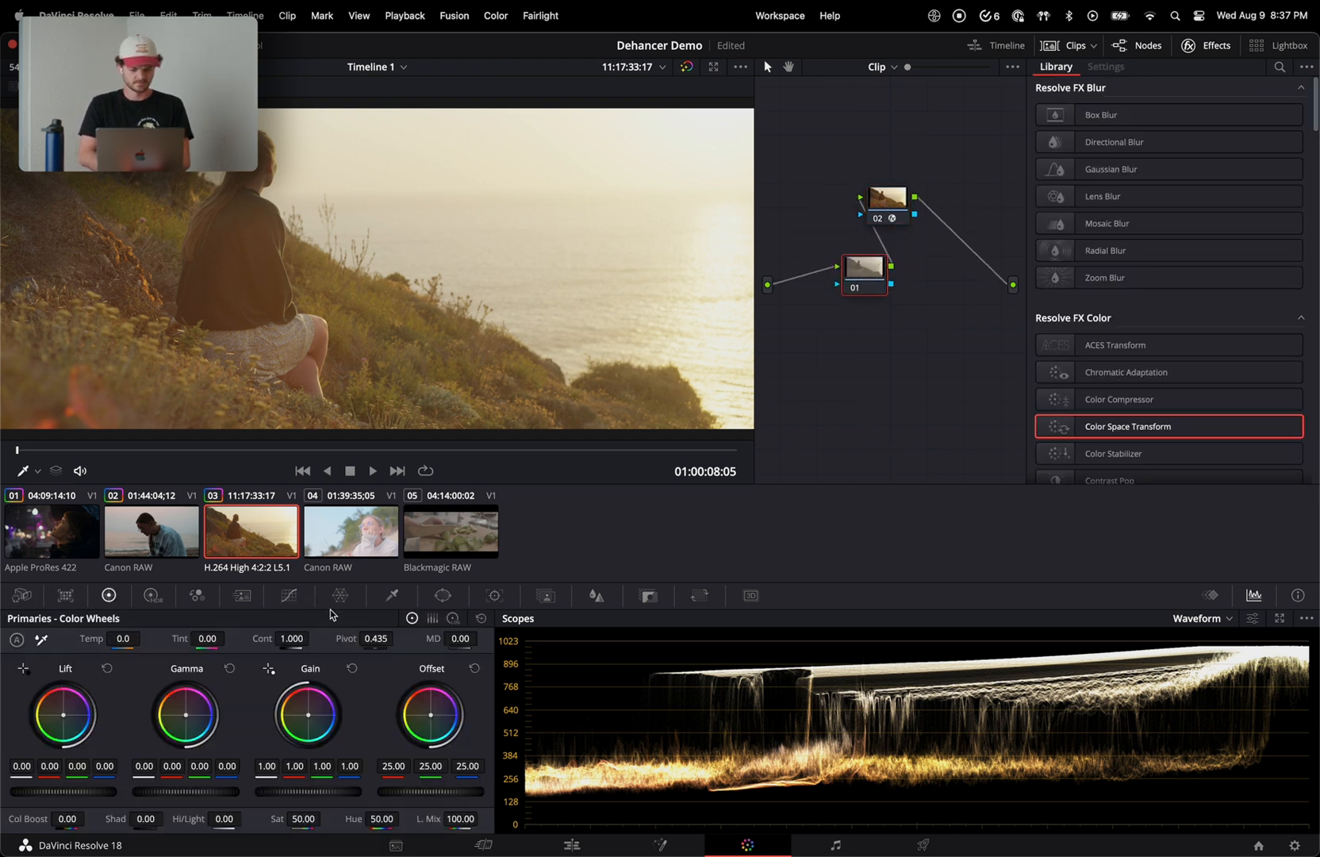
pyautogui.click(292, 597)
pyautogui.click(482, 620)
pyautogui.click(213, 766)
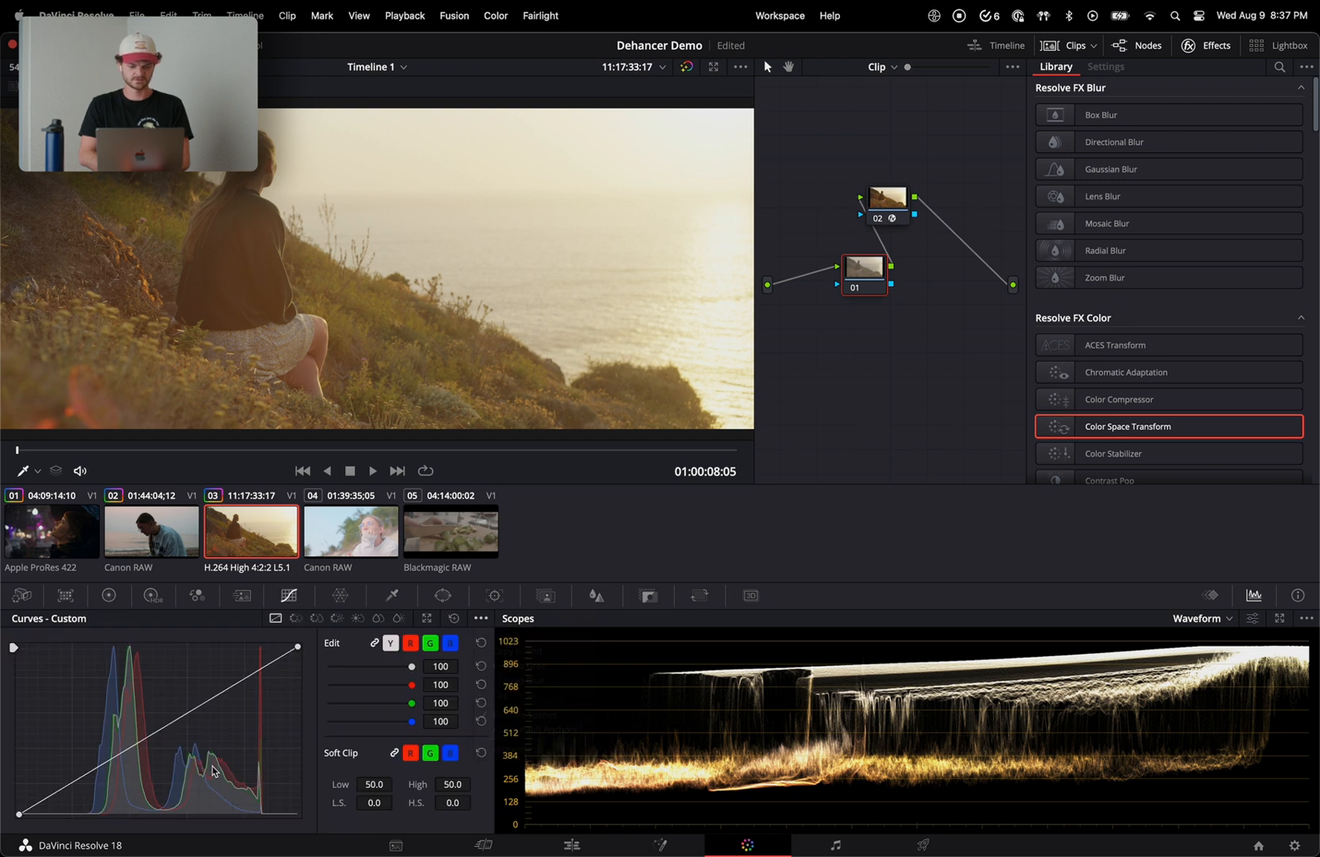
# - Shape the custom curve by lowering its white end point, raising the upper handle and pulling the shadow handle down
pyautogui.moveTo(299, 648); pyautogui.dragTo(299, 679)
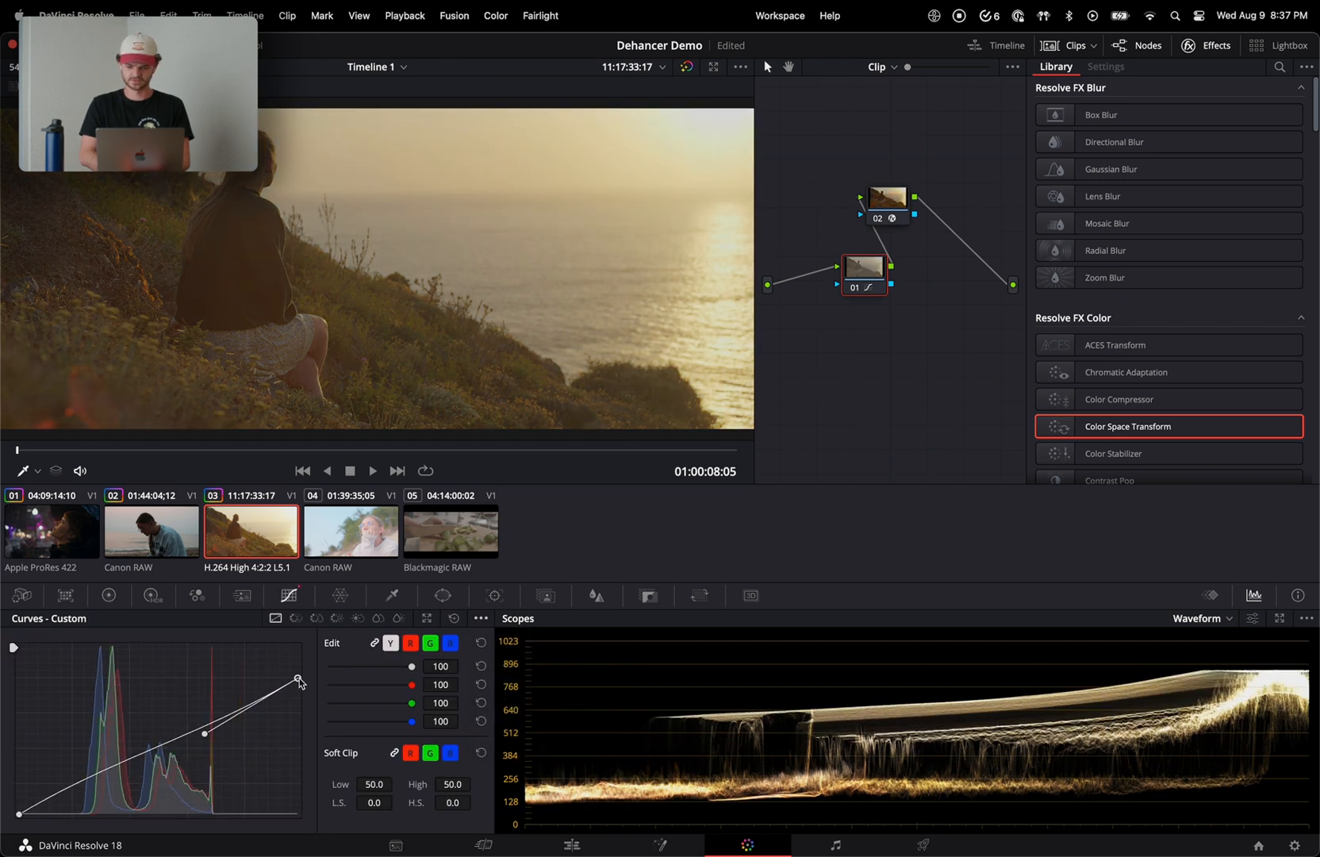
pyautogui.moveTo(205, 738); pyautogui.dragTo(192, 716)
pyautogui.moveTo(297, 679); pyautogui.dragTo(298, 688)
pyautogui.moveTo(191, 727); pyautogui.dragTo(185, 718)
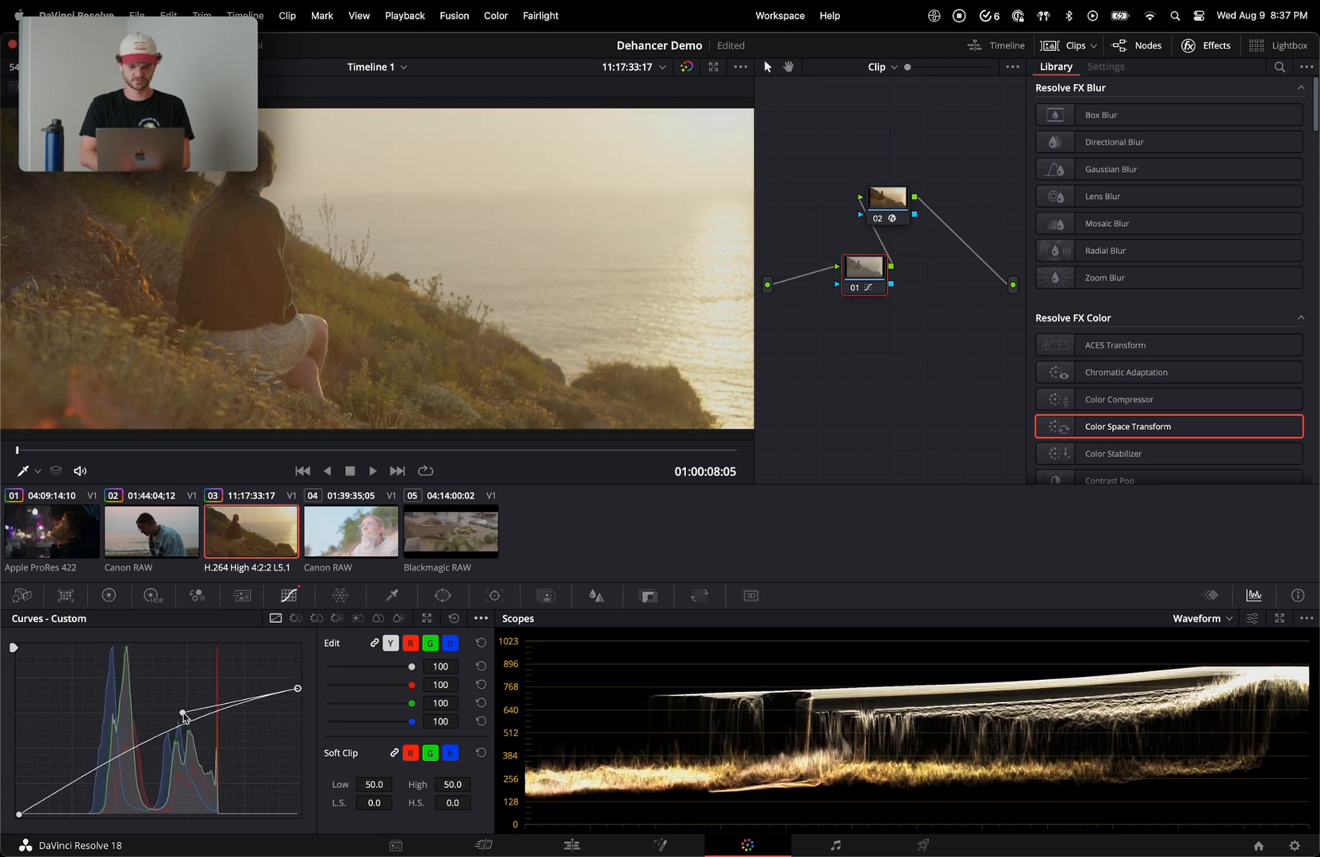
pyautogui.click(17, 816)
pyautogui.moveTo(111, 760); pyautogui.dragTo(110, 799)
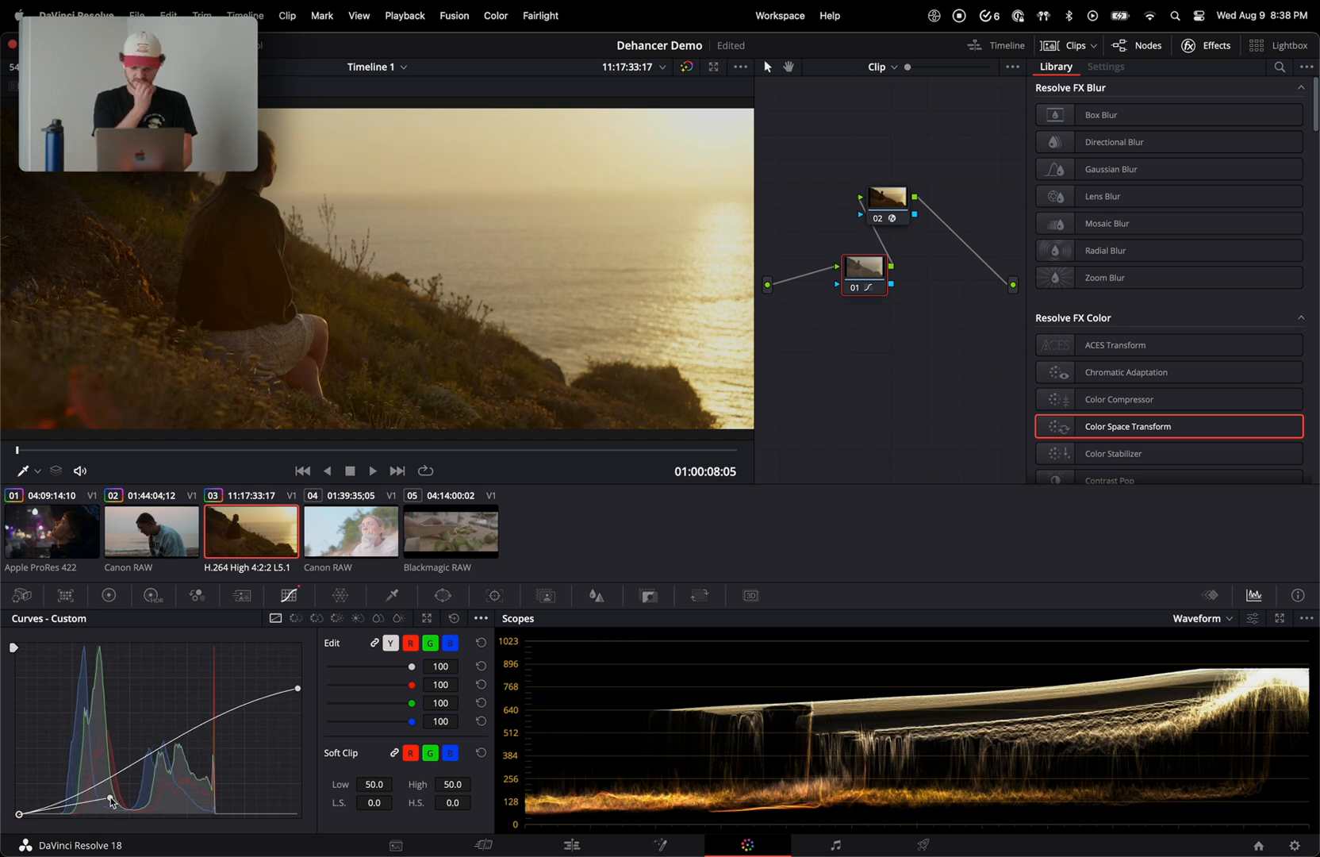
# - Add a serial node between the curve node and the Color Space Transform node and space the nodes apart
pyautogui.moveTo(856, 274); pyautogui.dragTo(839, 358)
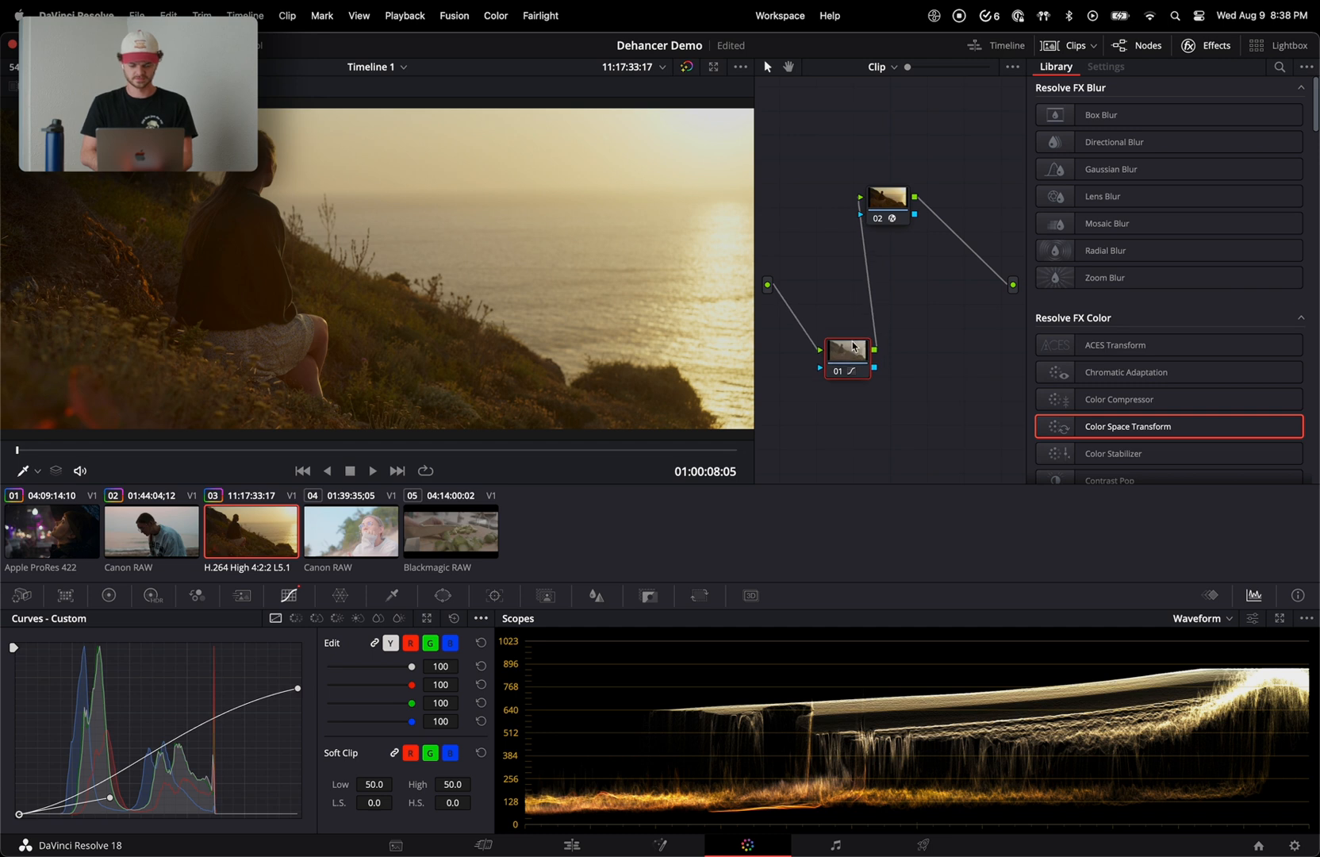
pyautogui.hotkey('alt', 's')
pyautogui.moveTo(934, 354); pyautogui.dragTo(917, 287)
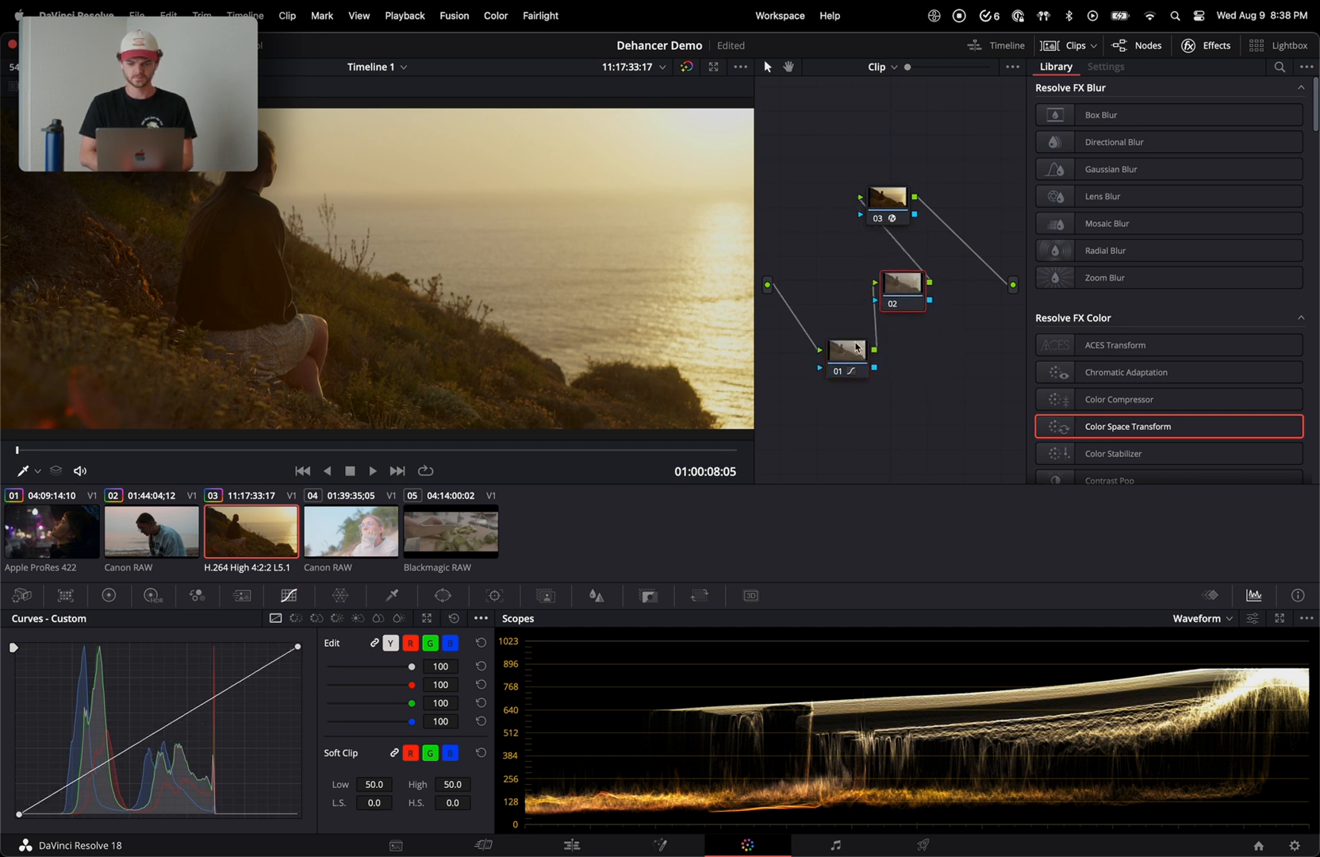
pyautogui.moveTo(849, 353); pyautogui.dragTo(837, 363)
pyautogui.click(895, 300)
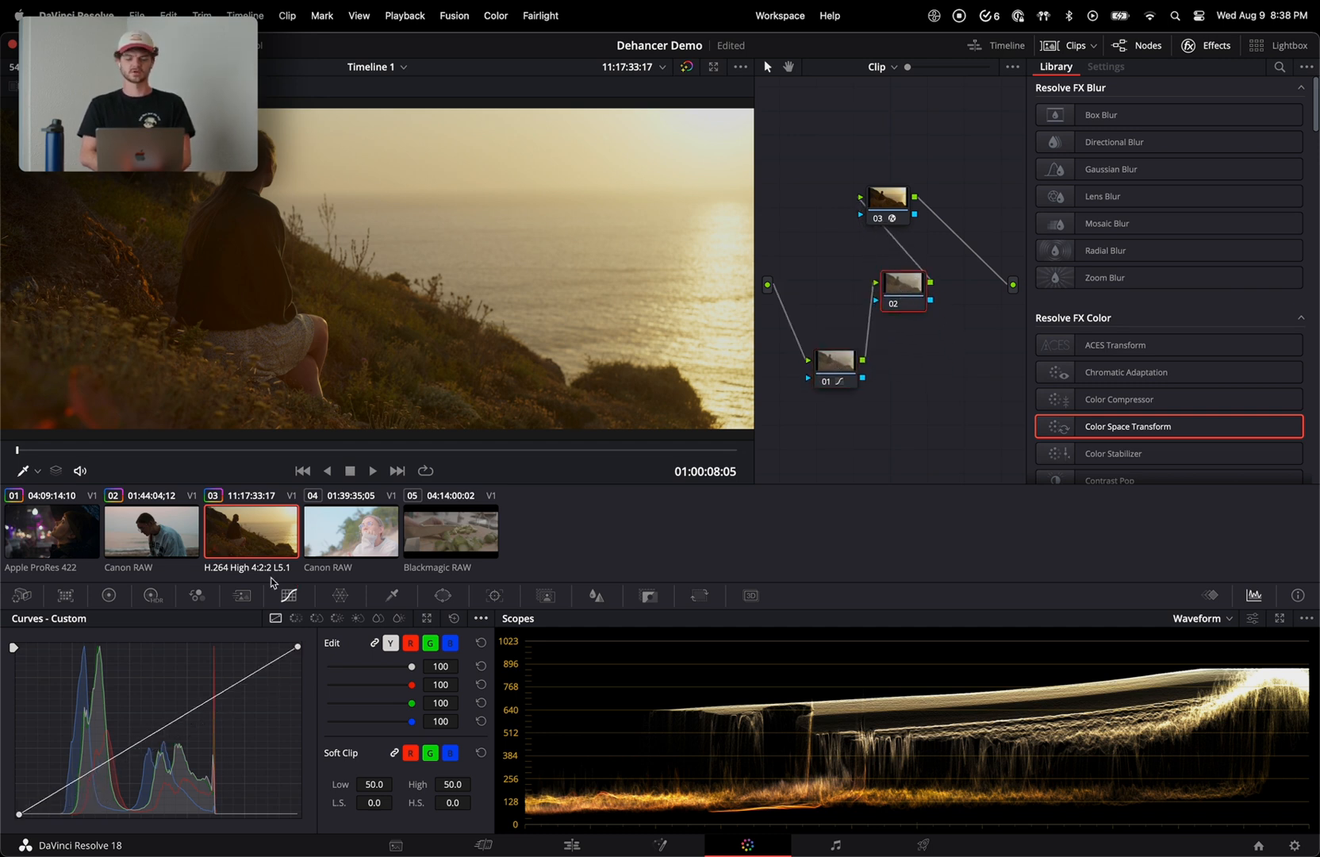
# - Cool the new node's Offset to red 22.20, green 24.88 and blue 28.79
pyautogui.click(109, 595)
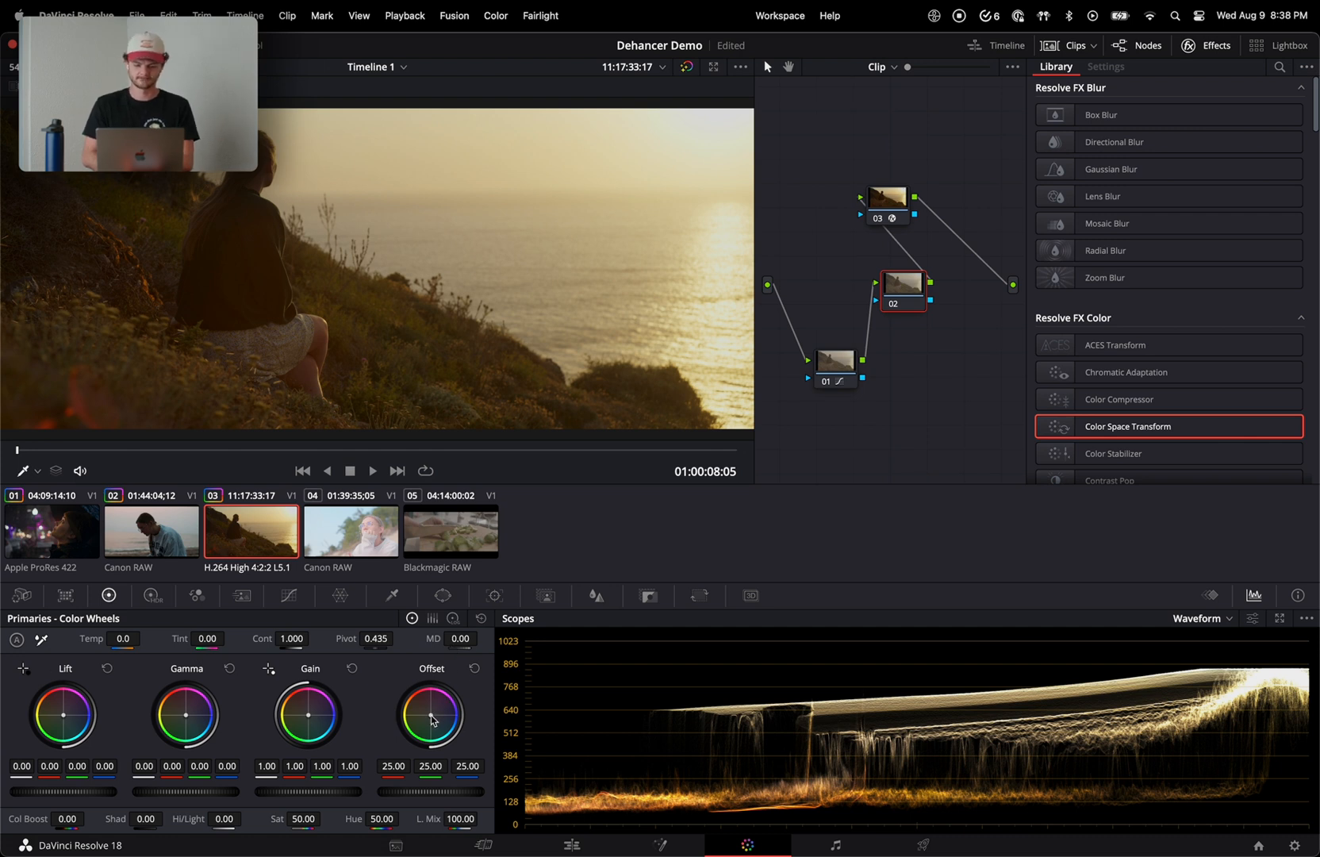
pyautogui.moveTo(430, 715); pyautogui.dragTo(455, 728)
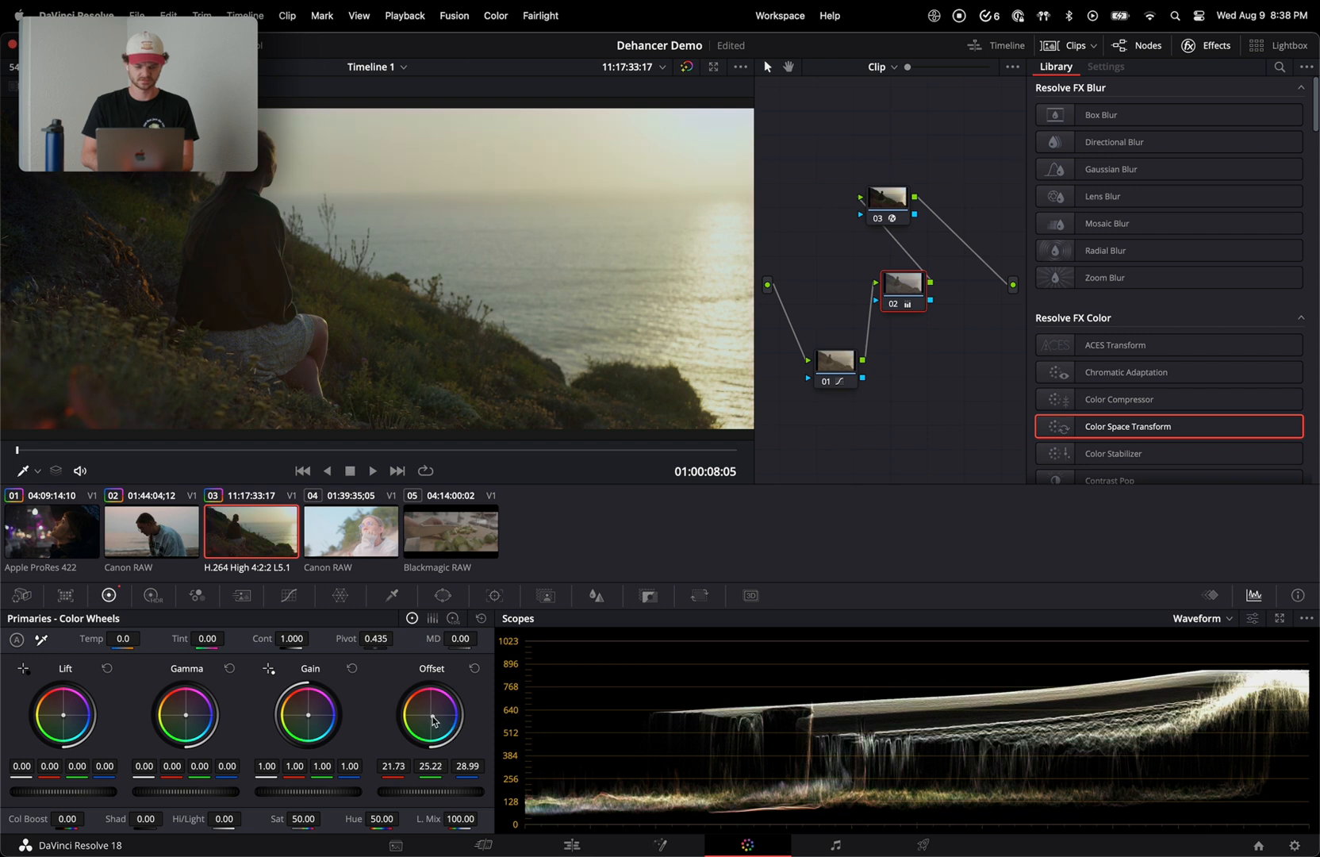
pyautogui.doubleClick(433, 719)
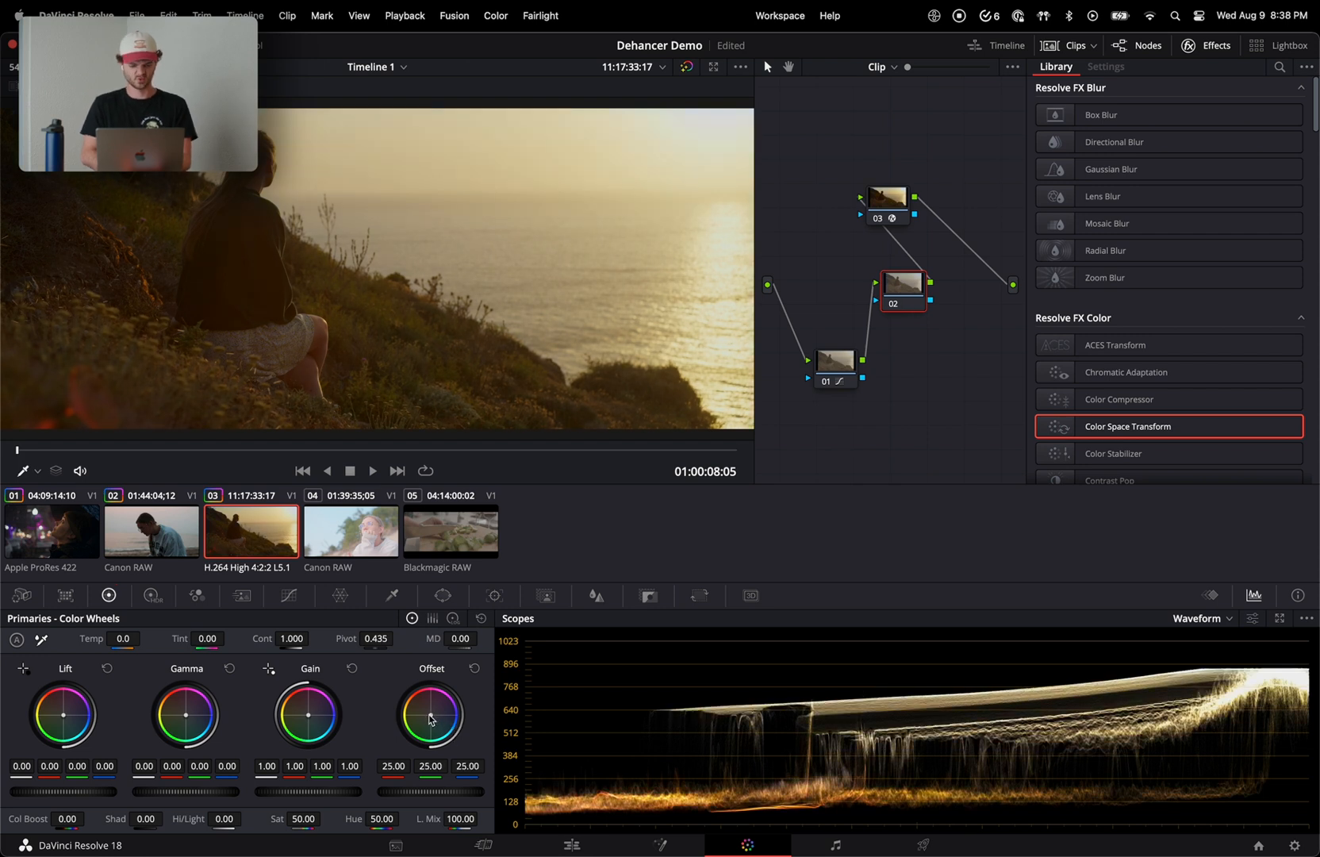
pyautogui.moveTo(431, 719); pyautogui.dragTo(449, 730)
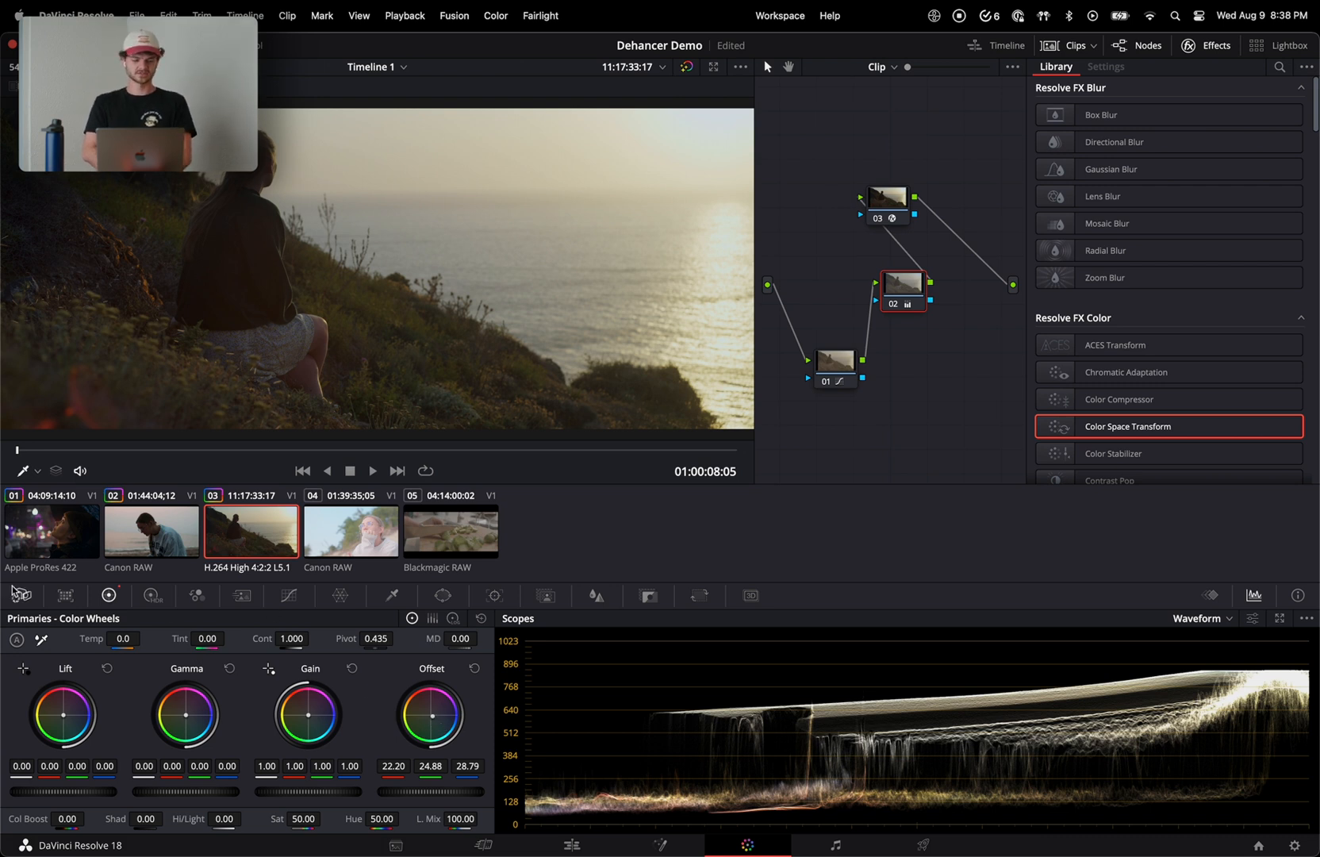
# - Try lowering the Offset-adjusted node's Key Output Gain to 0.795
pyautogui.click(648, 597)
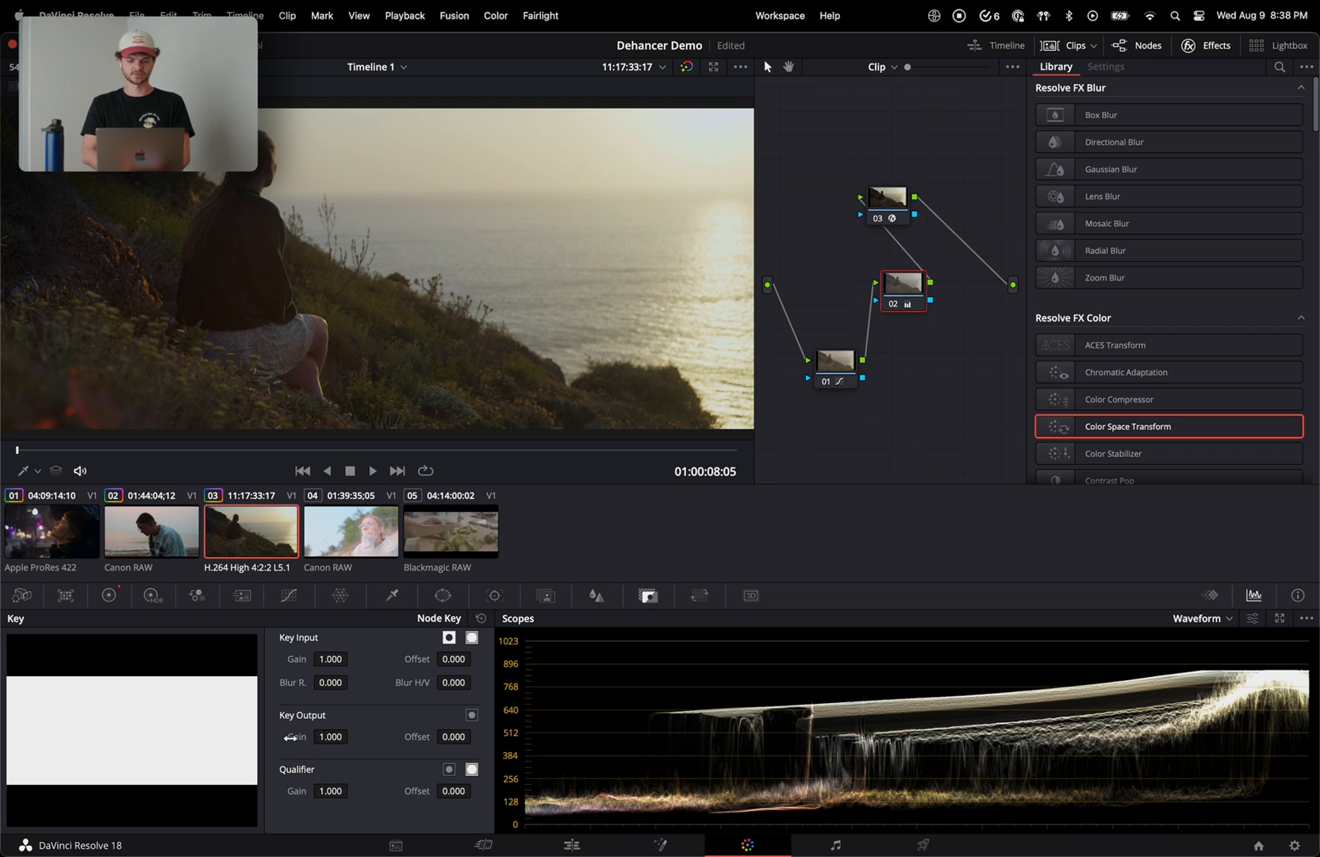
pyautogui.moveTo(332, 737); pyautogui.dragTo(181, 423)
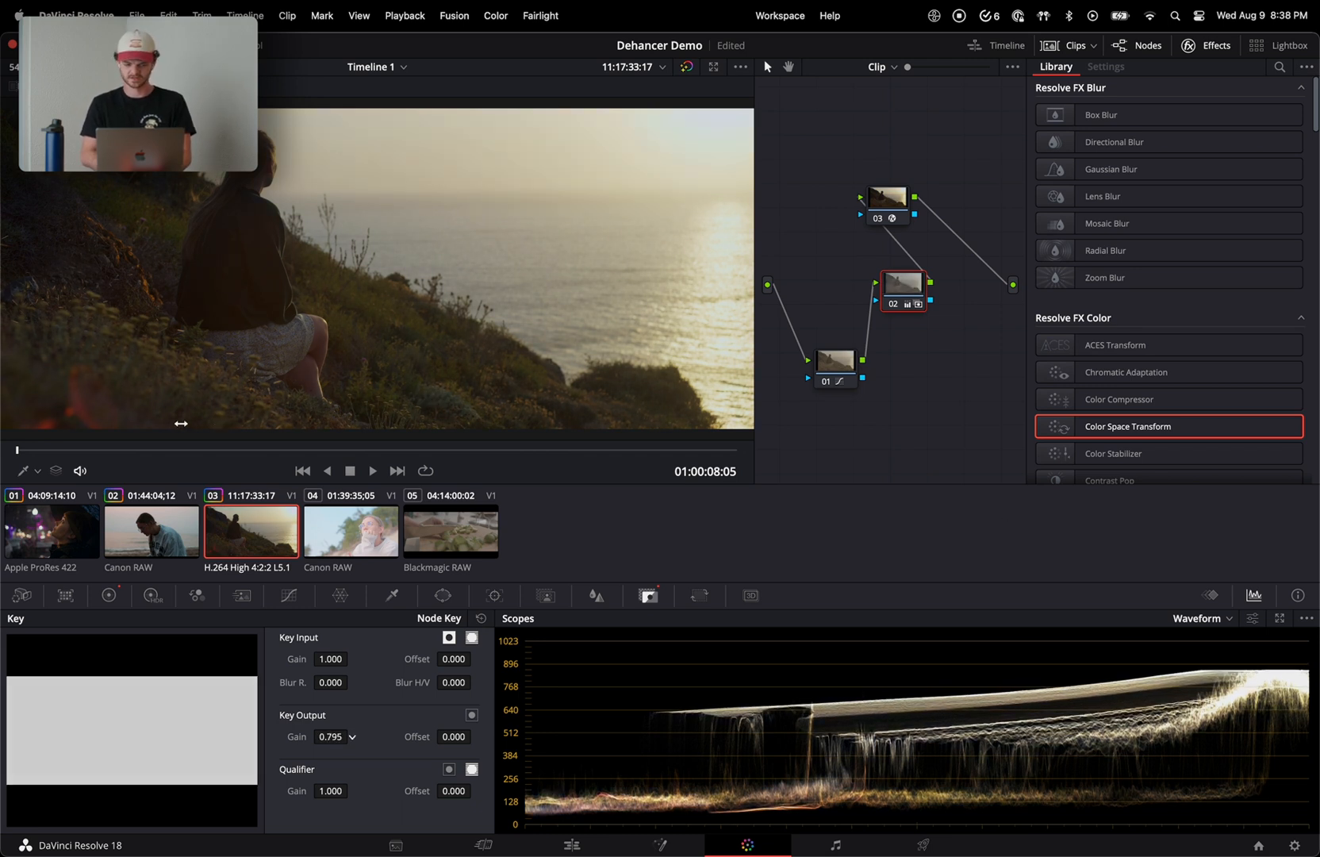
pyautogui.doubleClick(329, 736)
# - Add a serial node after the Color Space Transform node and apply Dehancer Pro 6.2.0 to it
pyautogui.click(899, 207)
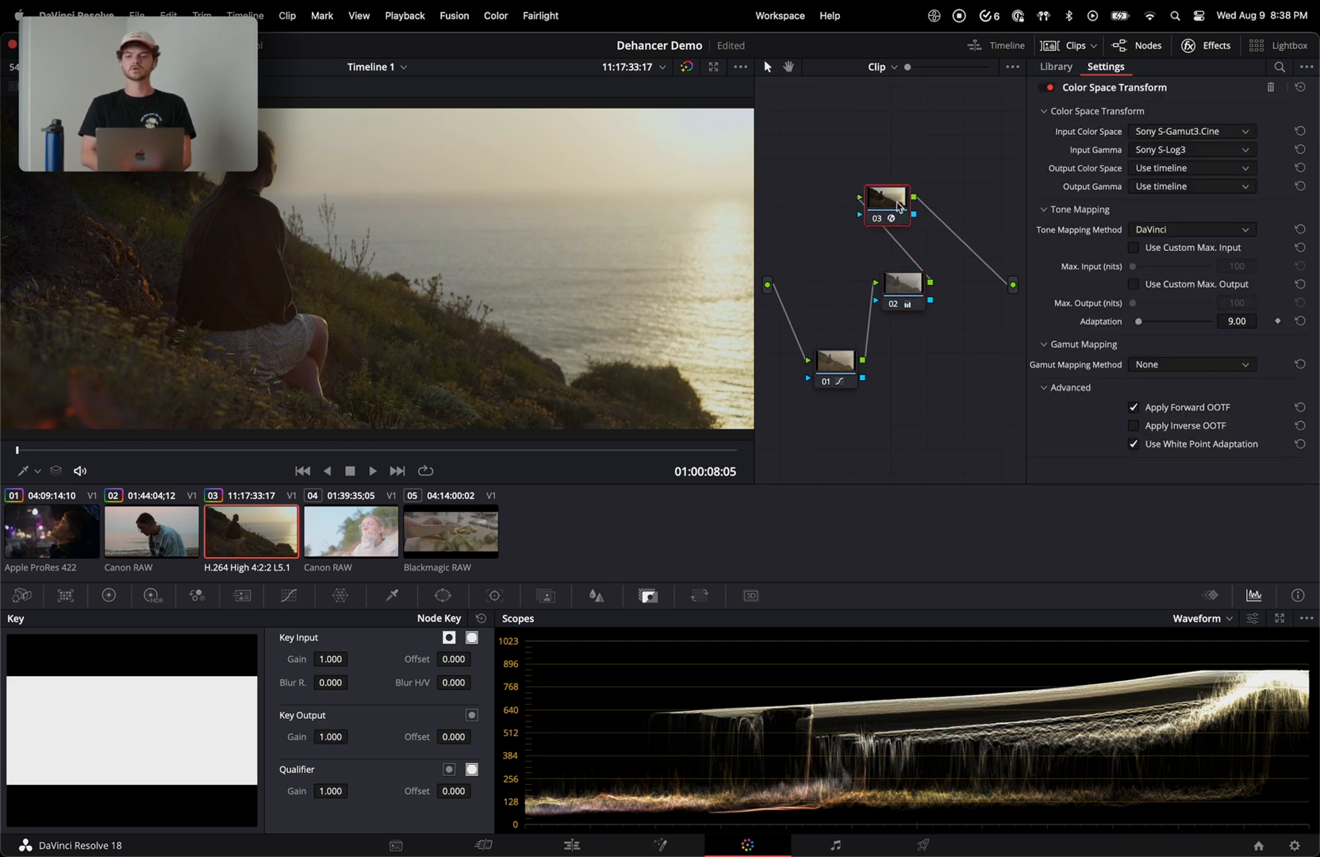
pyautogui.hotkey('alt', 's')
pyautogui.scroll(-15, 1133, 433)
pyautogui.scroll(-3, 1136, 469)
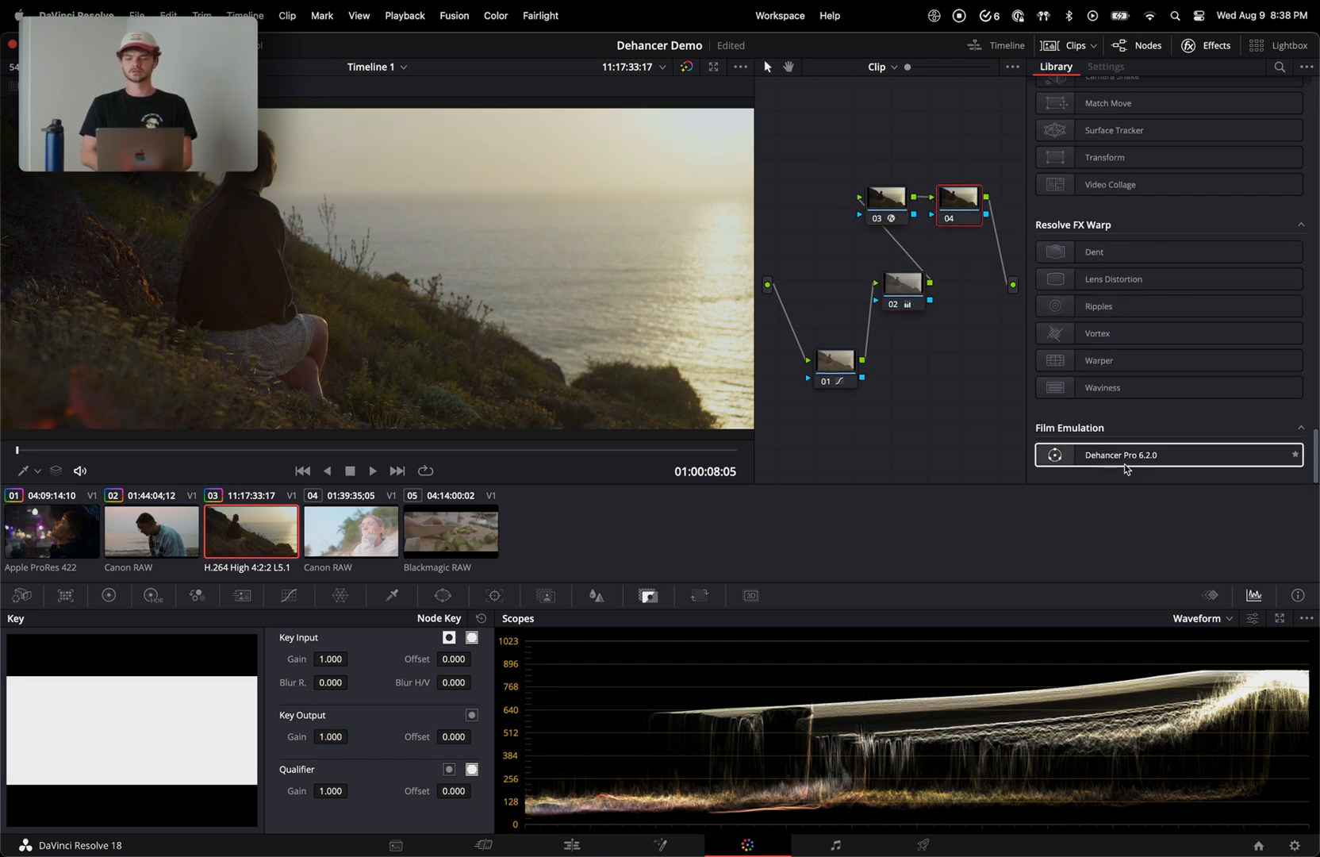
pyautogui.moveTo(1122, 466); pyautogui.dragTo(959, 205)
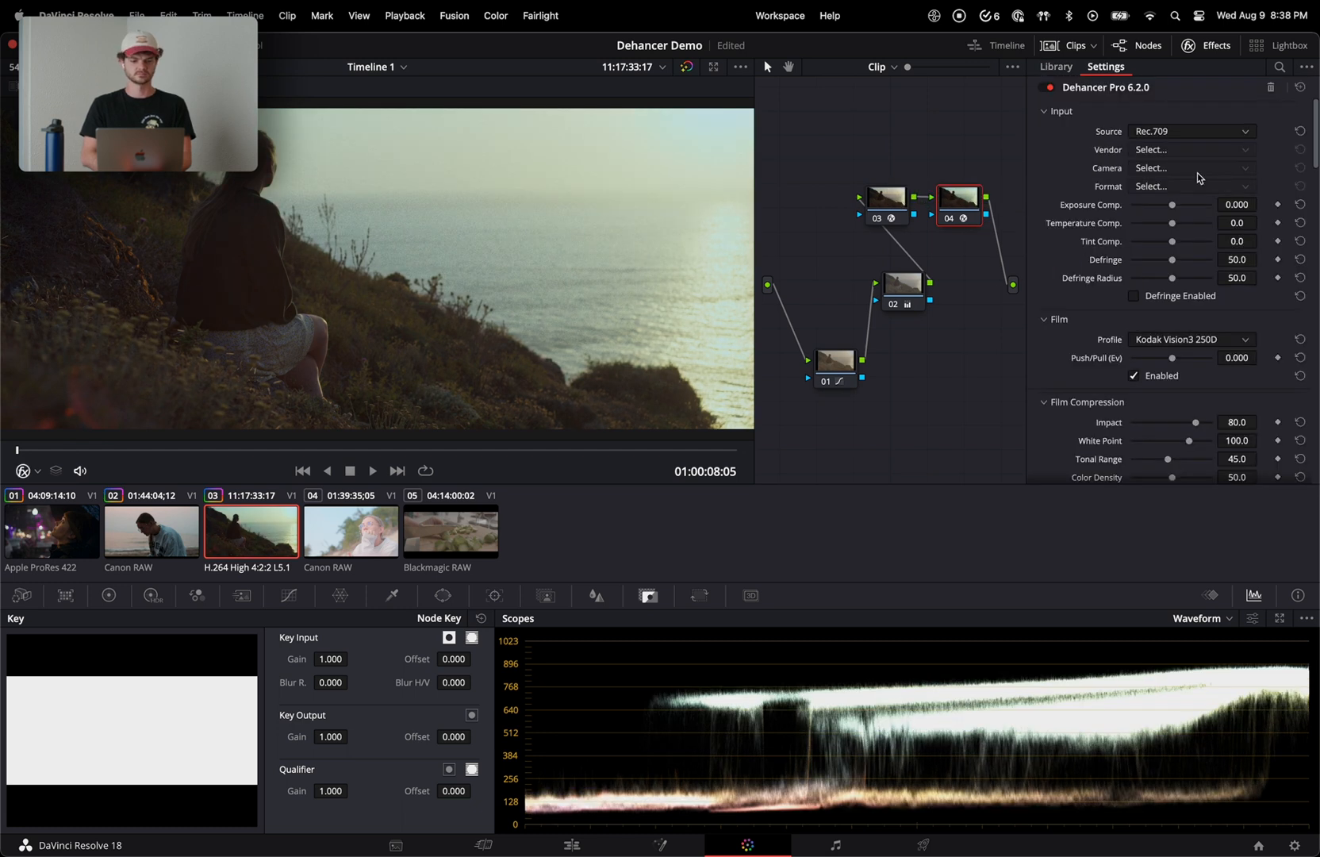
# - Set Dehancer's Film Profile to Kodak Portra 400
pyautogui.click(1188, 337)
pyautogui.scroll(15, 1182, 424)
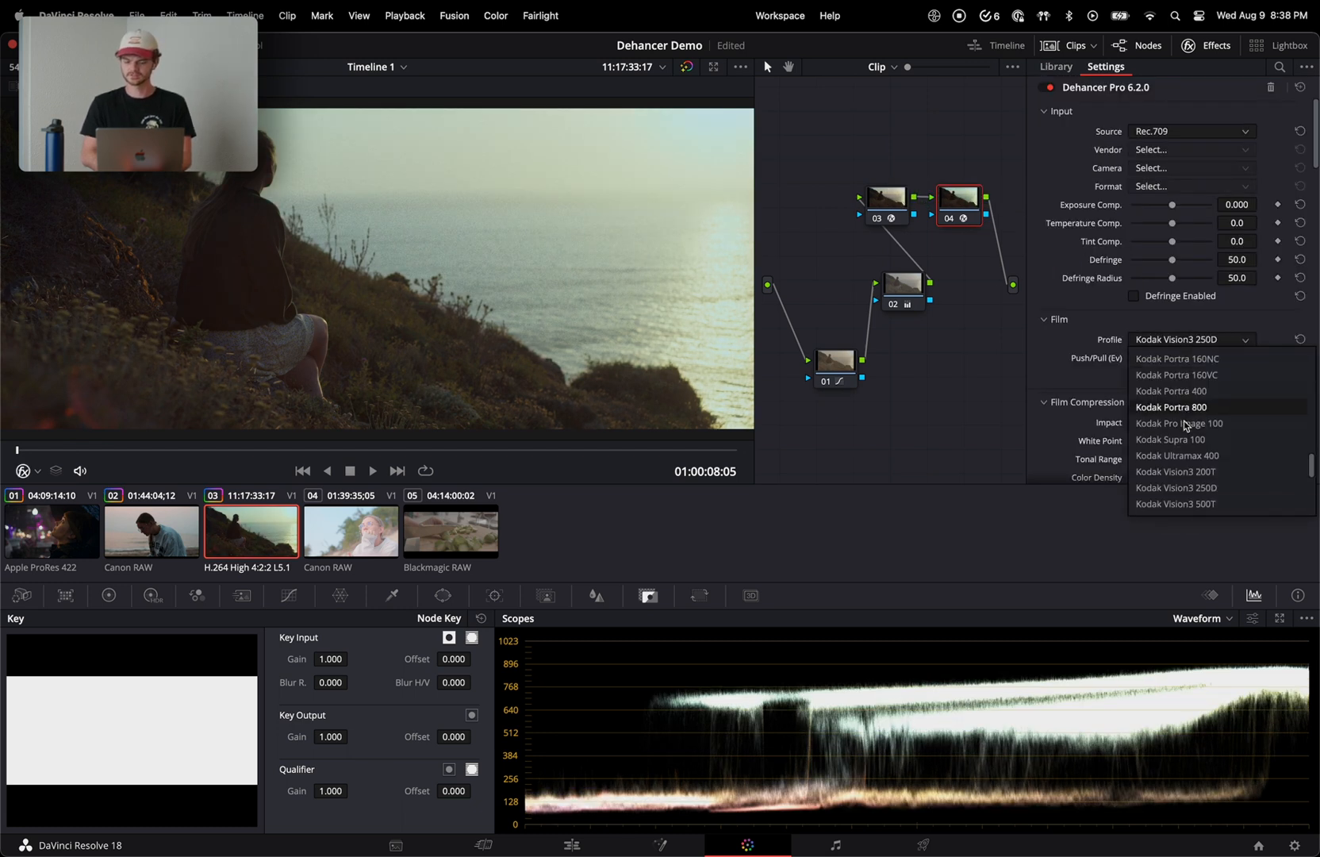
pyautogui.scroll(-3, 1184, 425)
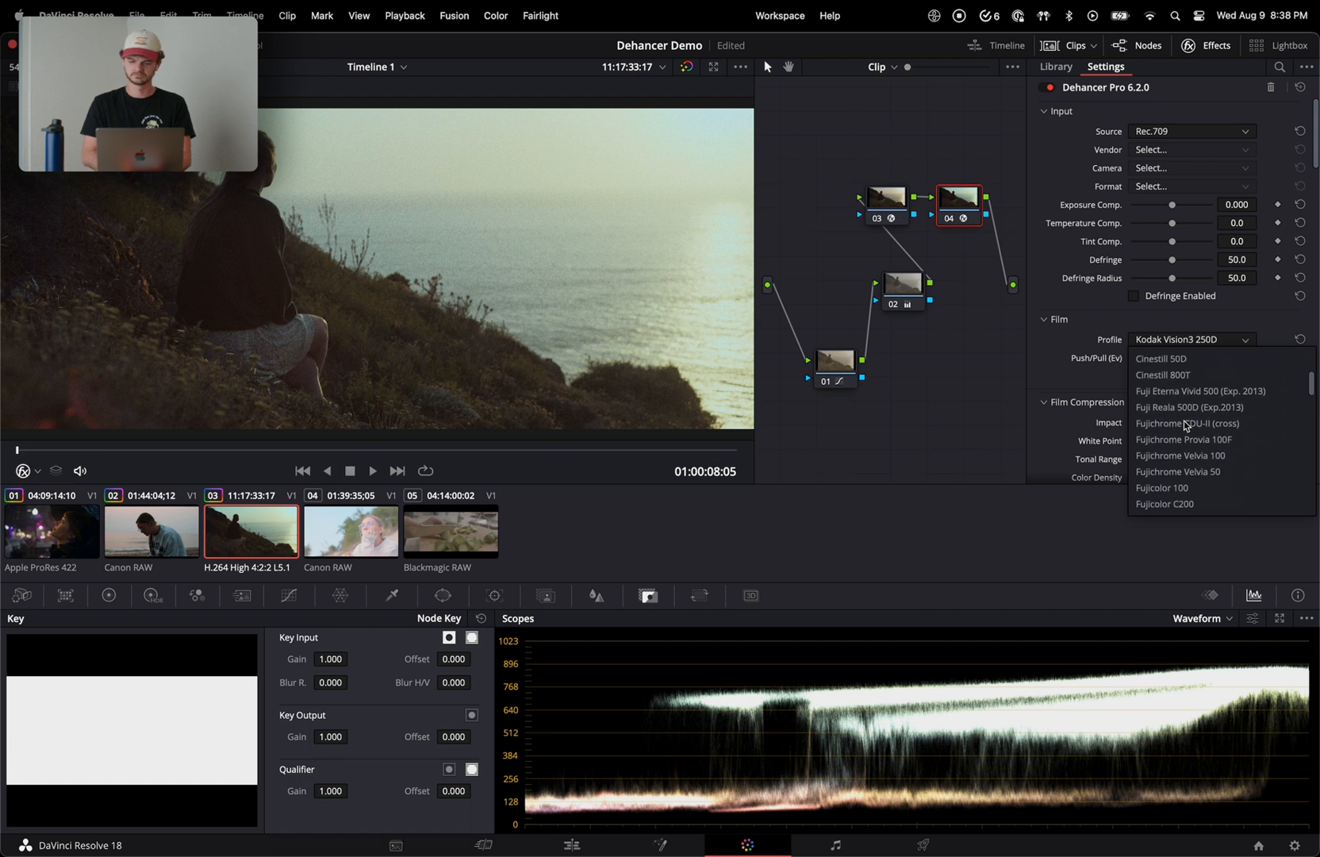
pyautogui.scroll(-4, 1184, 420)
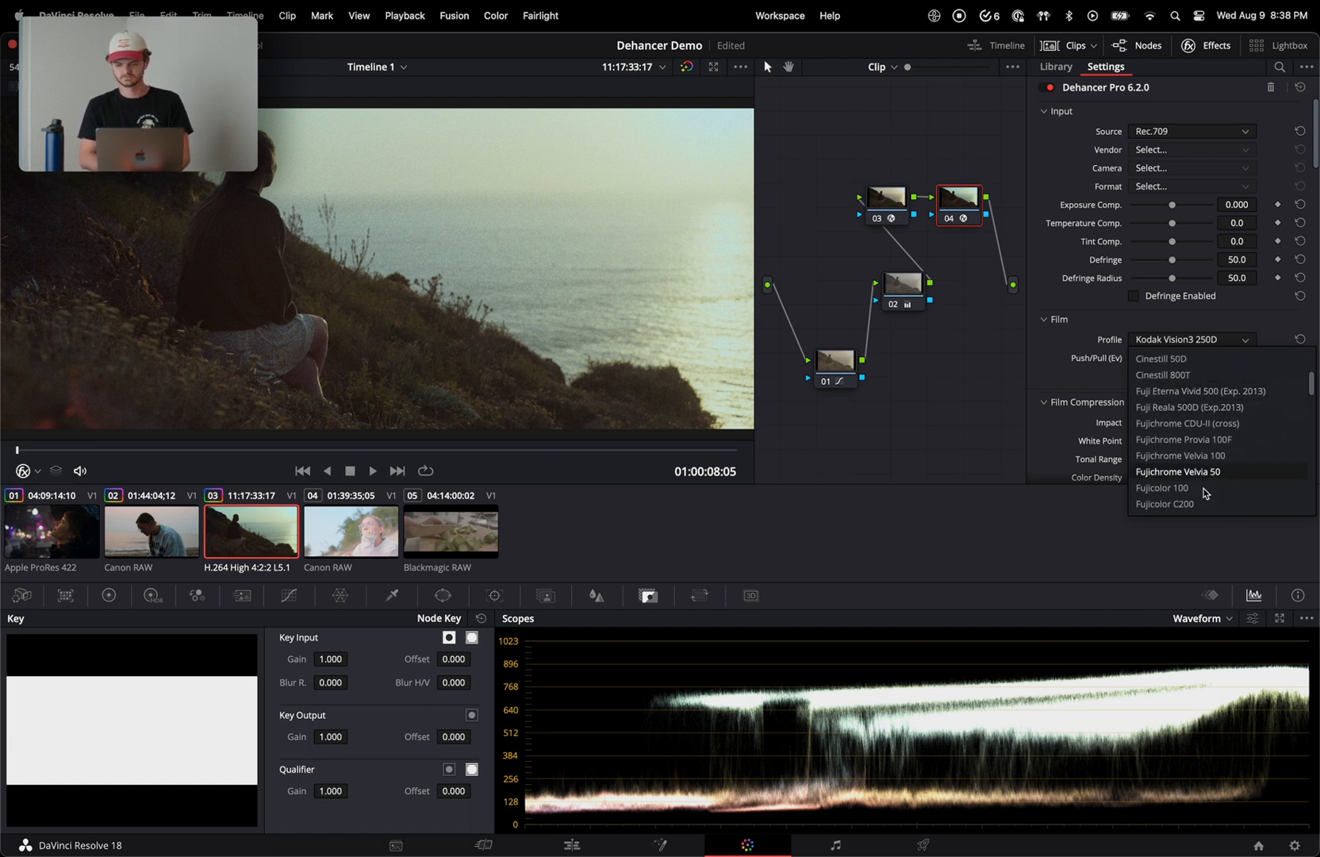
pyautogui.scroll(-10, 1227, 460)
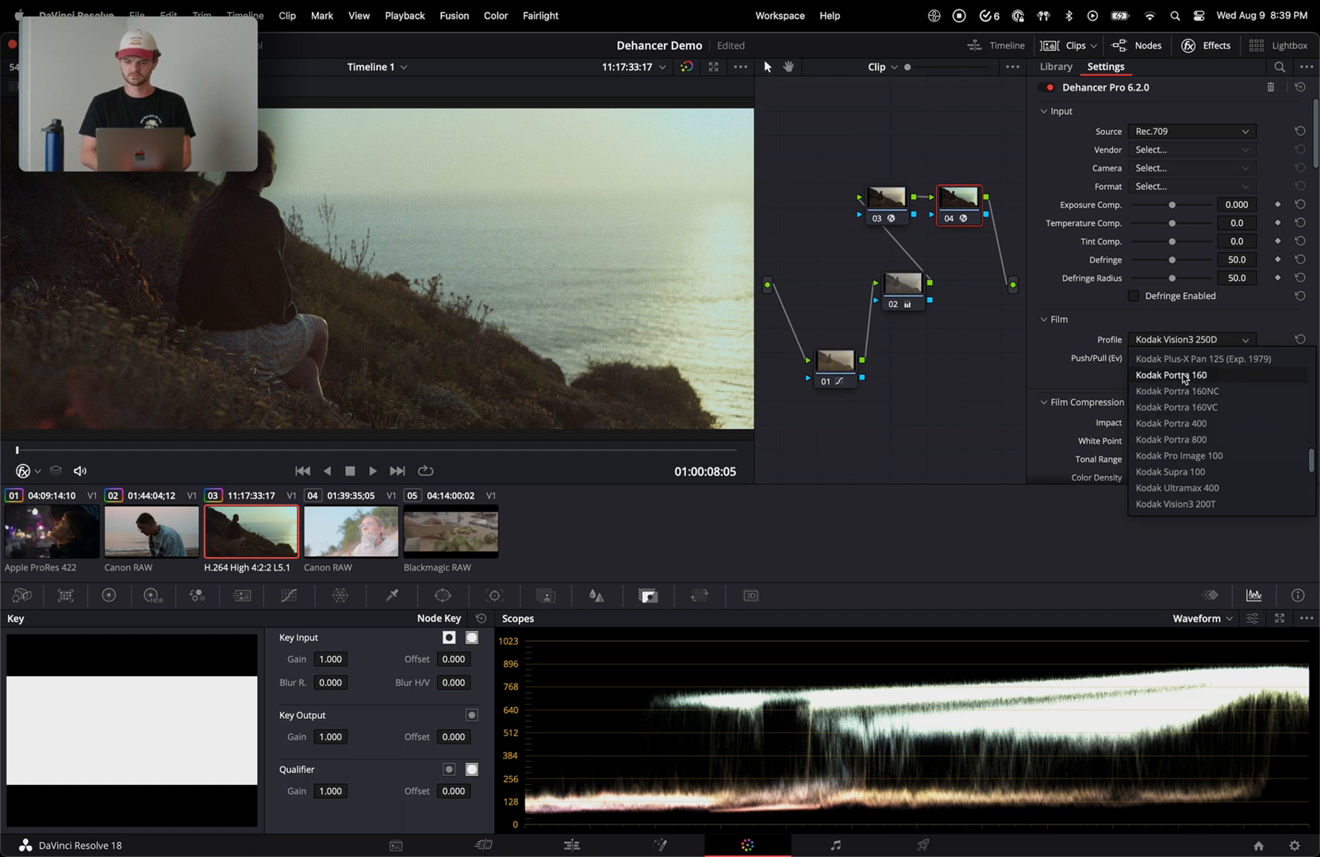
pyautogui.click(1186, 423)
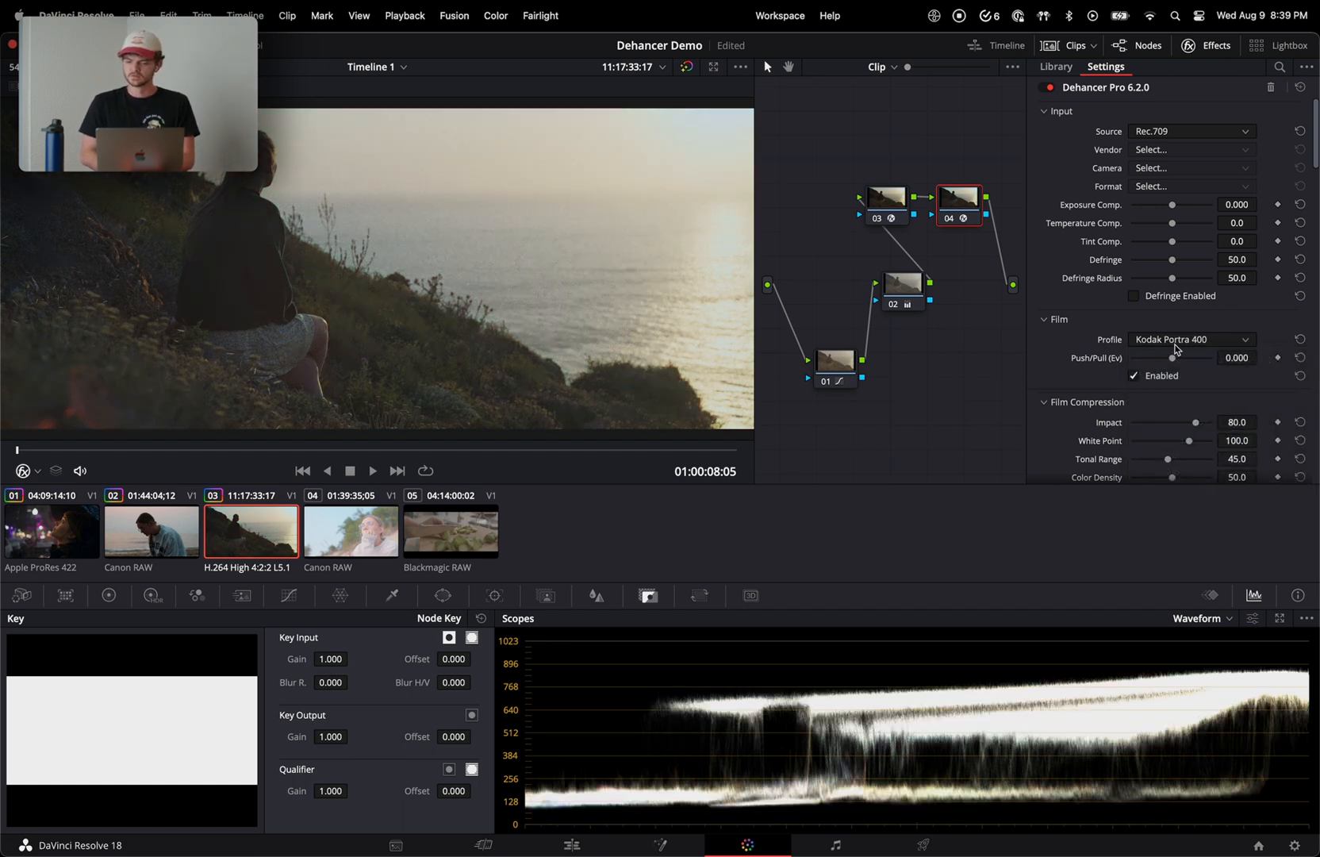
# - Set Dehancer's Expand Black Point to 5.70 and White Point to 96.9
pyautogui.scroll(-10, 1079, 313)
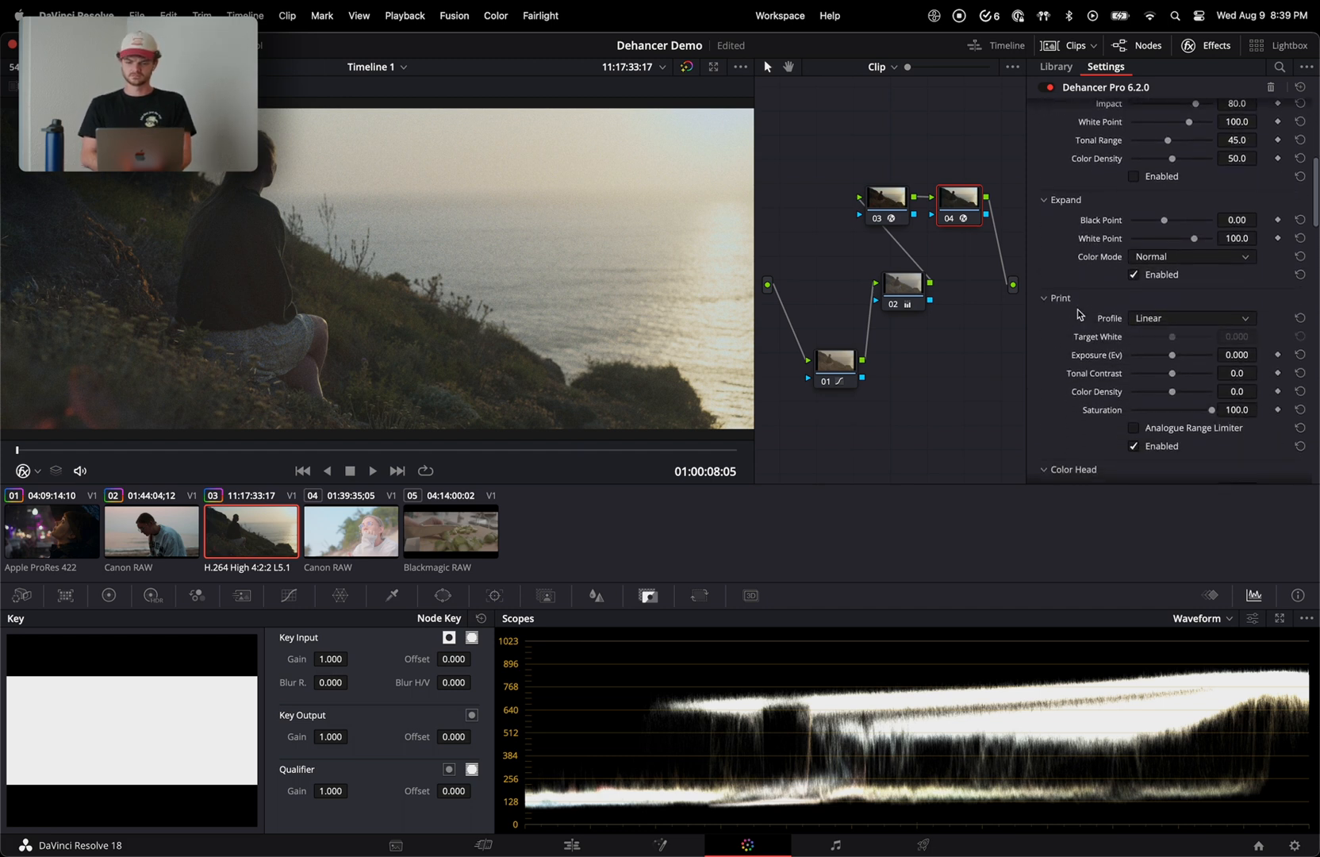
pyautogui.scroll(1, 1071, 386)
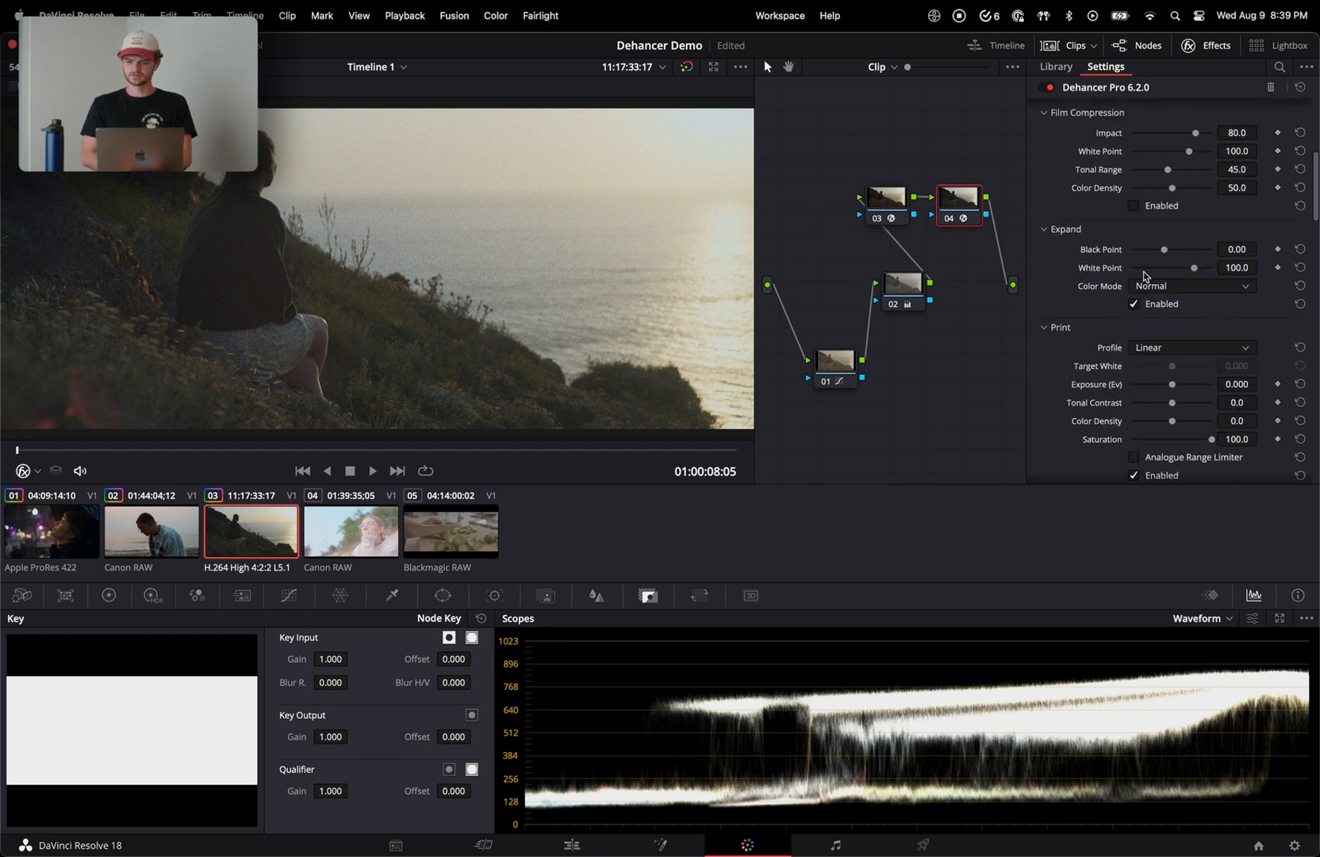
pyautogui.moveTo(1165, 251); pyautogui.dragTo(1192, 272)
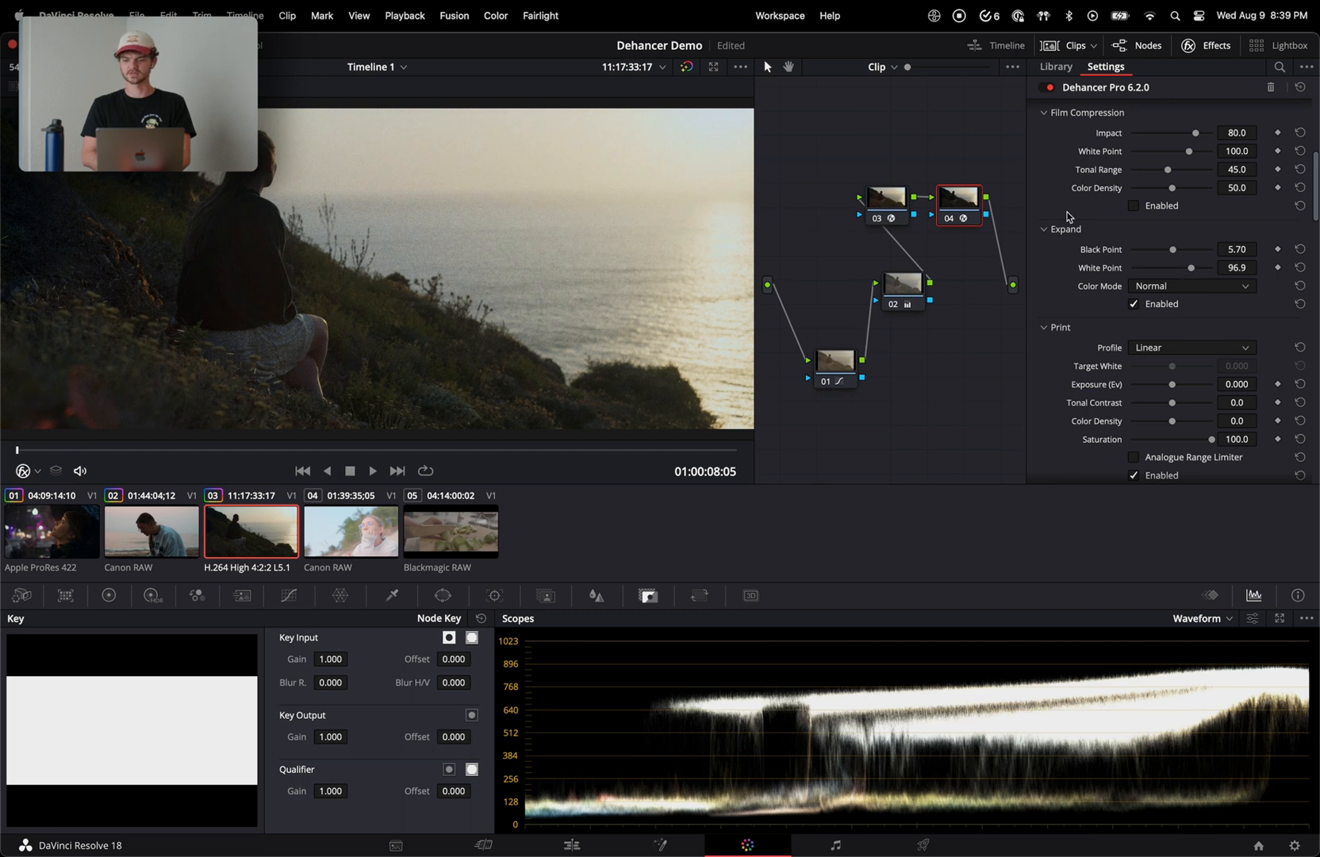
pyautogui.scroll(2, 1068, 217)
pyautogui.scroll(-1, 1091, 254)
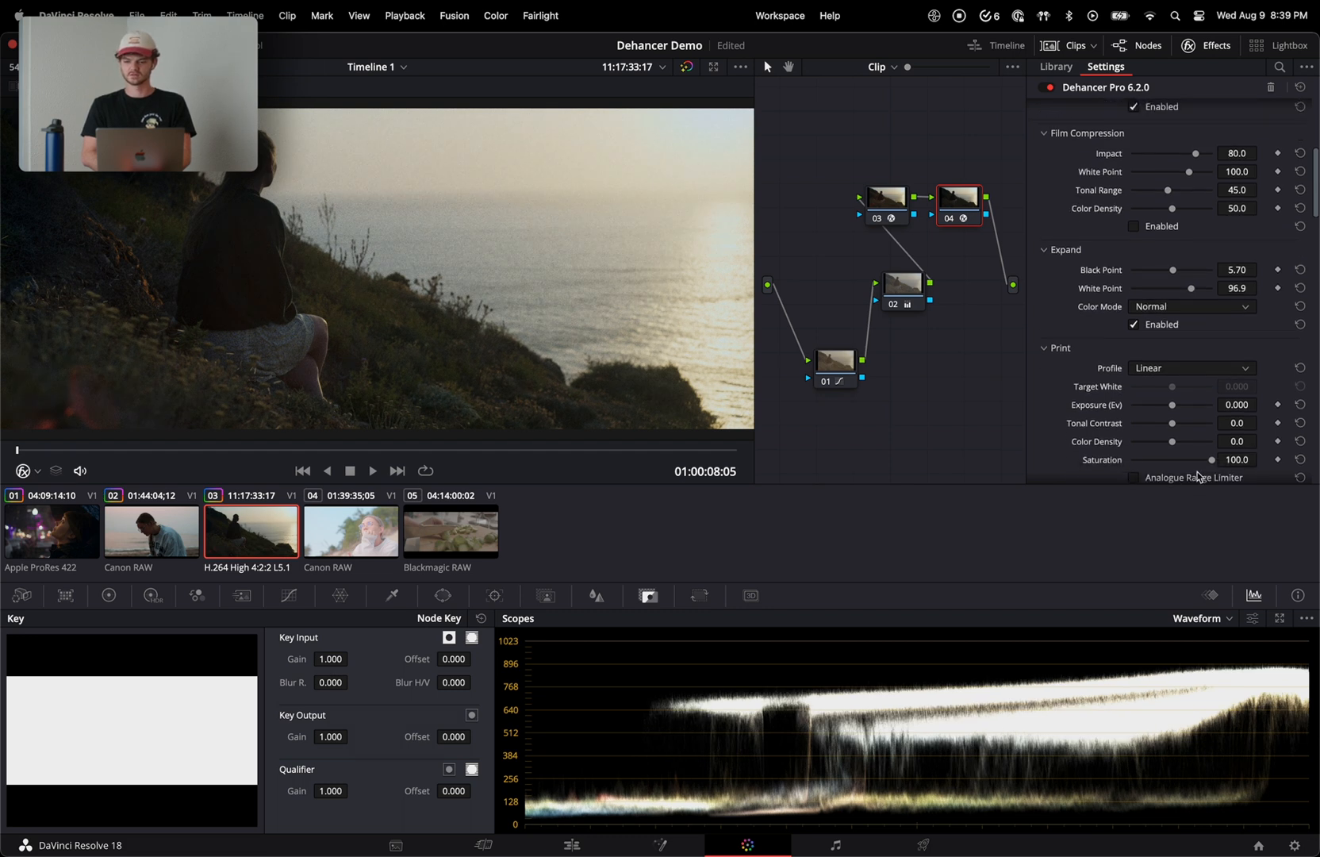
# - Set Dehancer's Print Exposure to 0.303 and Tonal Contrast to 0.4
pyautogui.moveTo(1168, 406)
pyautogui.mouseDown()
pyautogui.moveTo(1181, 408)
pyautogui.moveTo(1173, 429)
pyautogui.mouseUp()
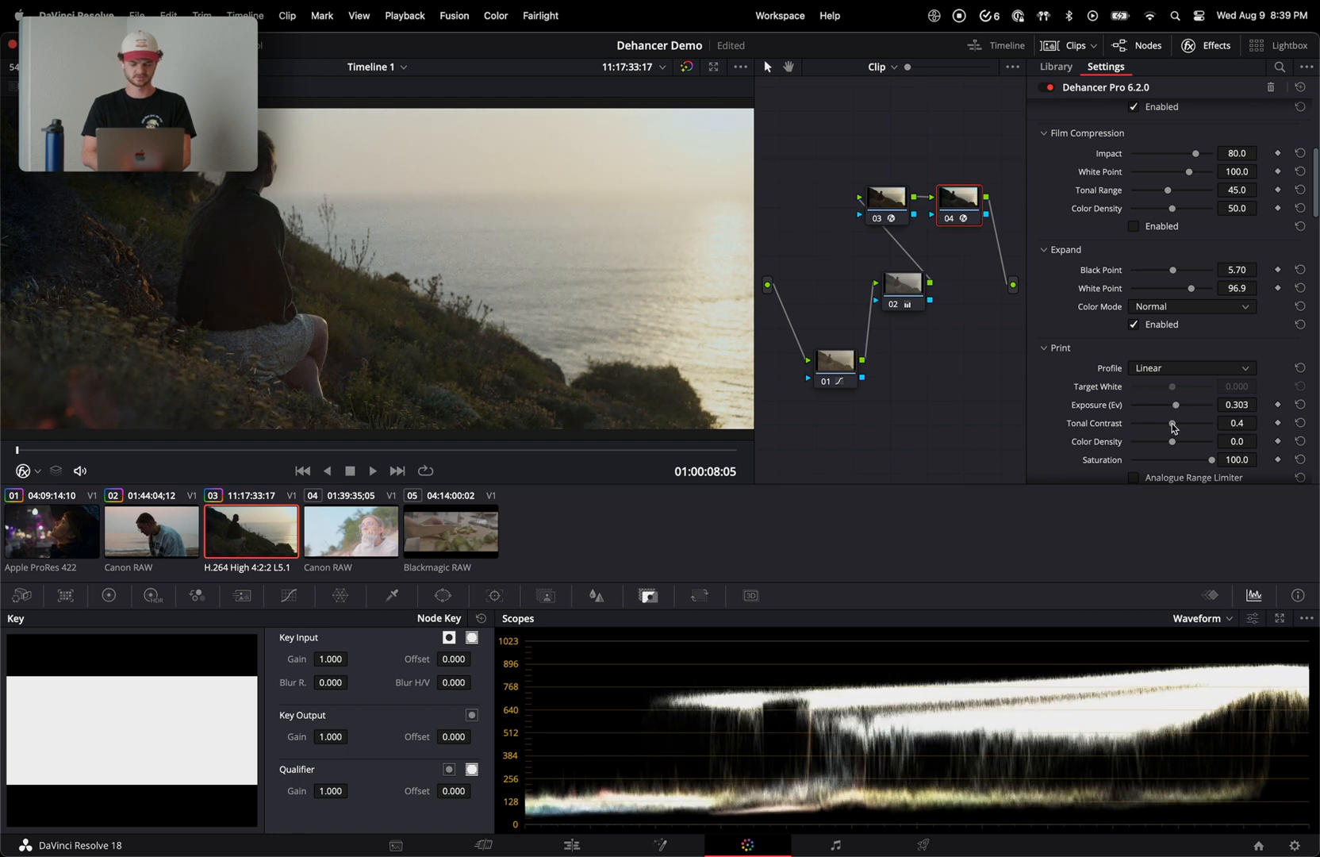
# - Spread nodes 01, 02 and 03 apart in the node graph, leaving room after the Color Space Transform node
pyautogui.moveTo(887, 200); pyautogui.dragTo(855, 172)
pyautogui.moveTo(833, 376); pyautogui.dragTo(802, 425)
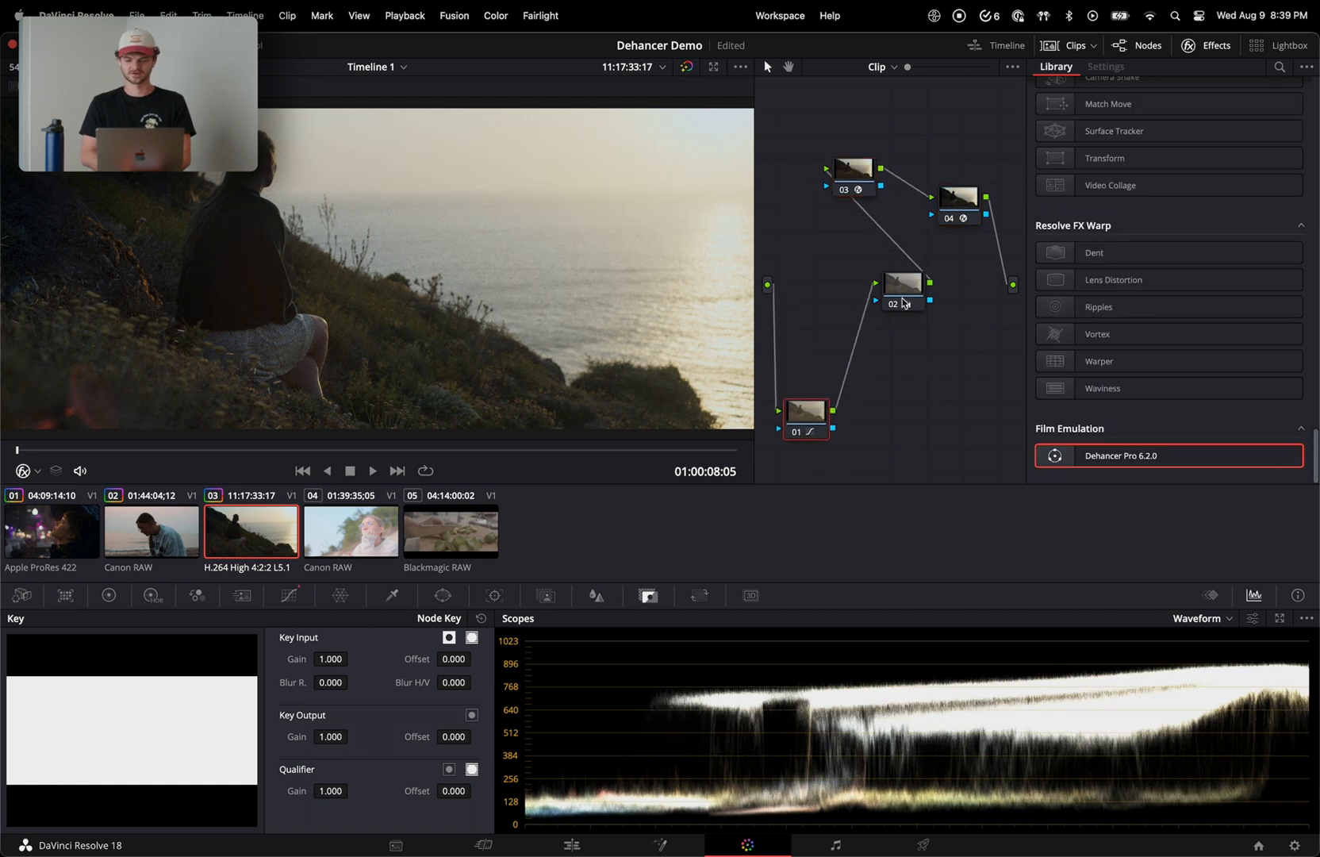
pyautogui.moveTo(905, 295); pyautogui.dragTo(853, 381)
pyautogui.moveTo(855, 172); pyautogui.dragTo(818, 129)
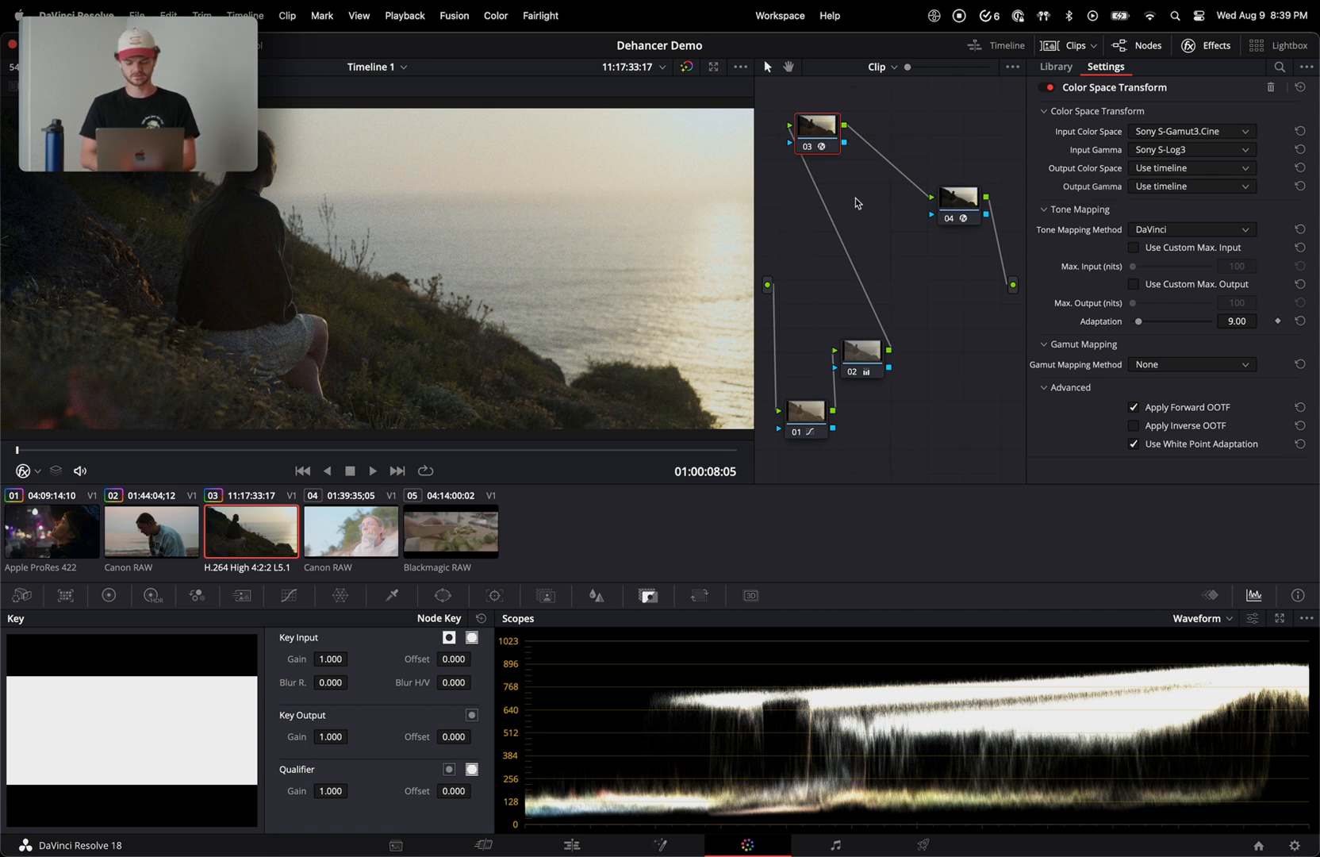
# - Add a serial node after the Color Space Transform node and set its color space to Y'UV
pyautogui.hotkey('alt', 's')
pyautogui.rightClick(909, 129)
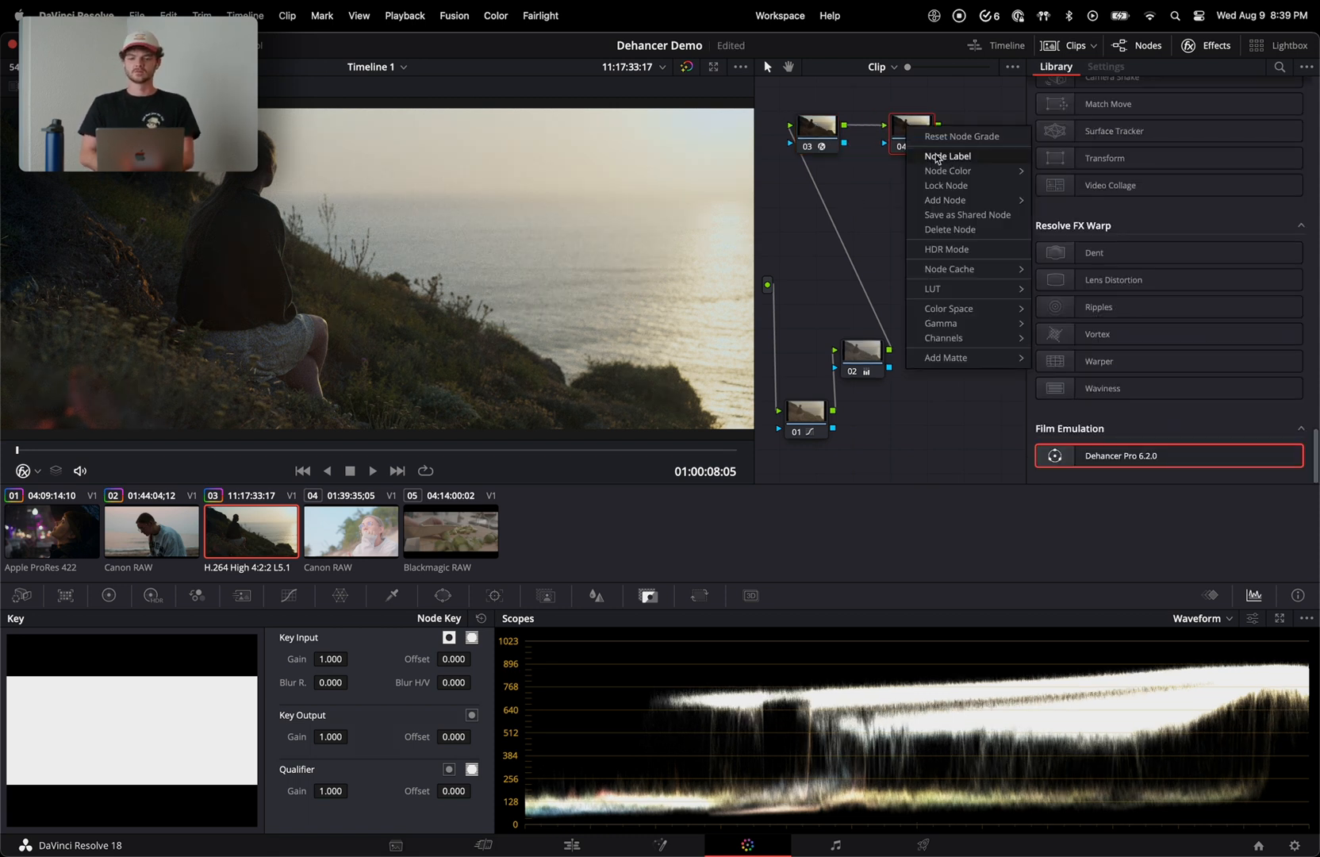
pyautogui.moveTo(958, 308)
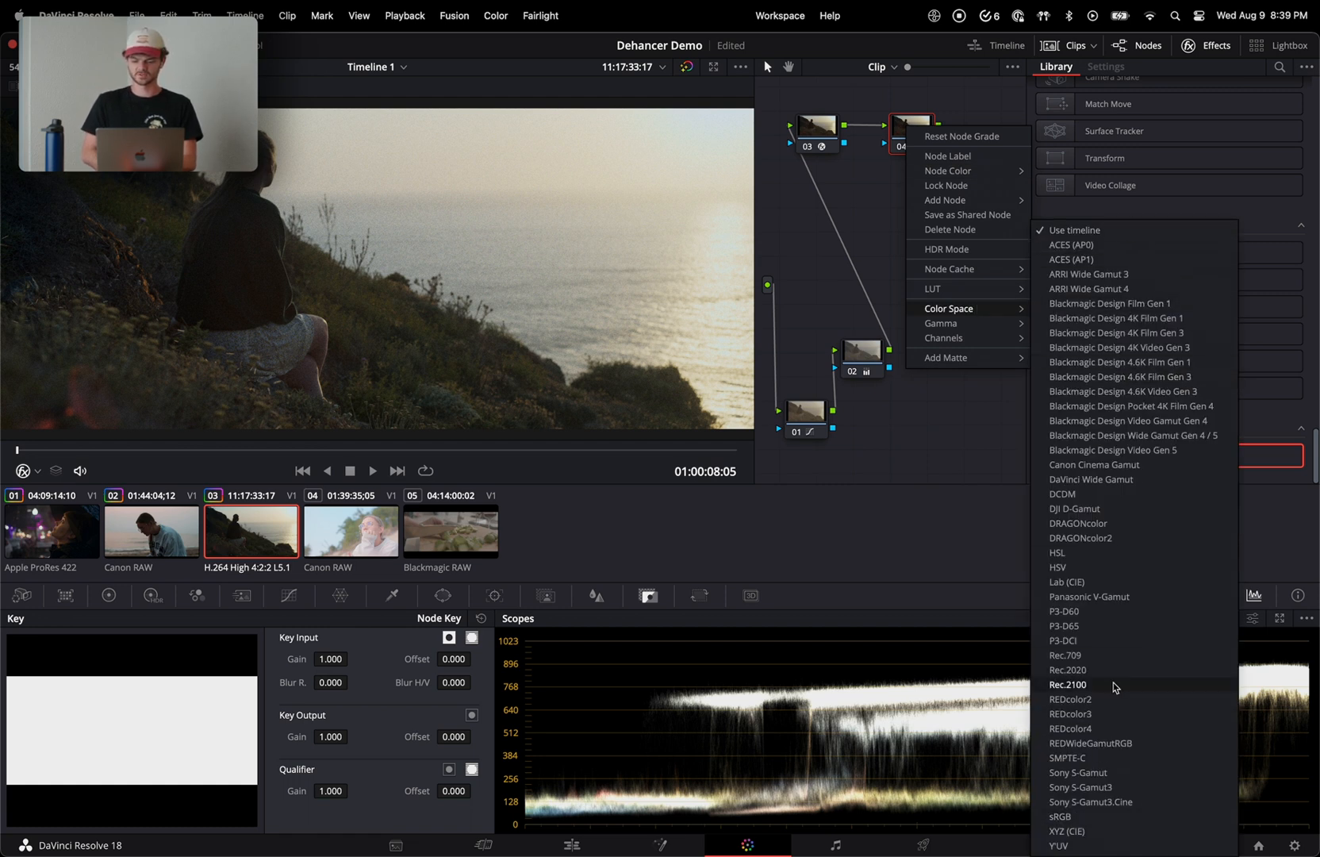
pyautogui.click(1065, 846)
# - Open the RGB Mixer for the Y'UV node, and move the Dehancer node lower in the graph and disable it
pyautogui.click(190, 601)
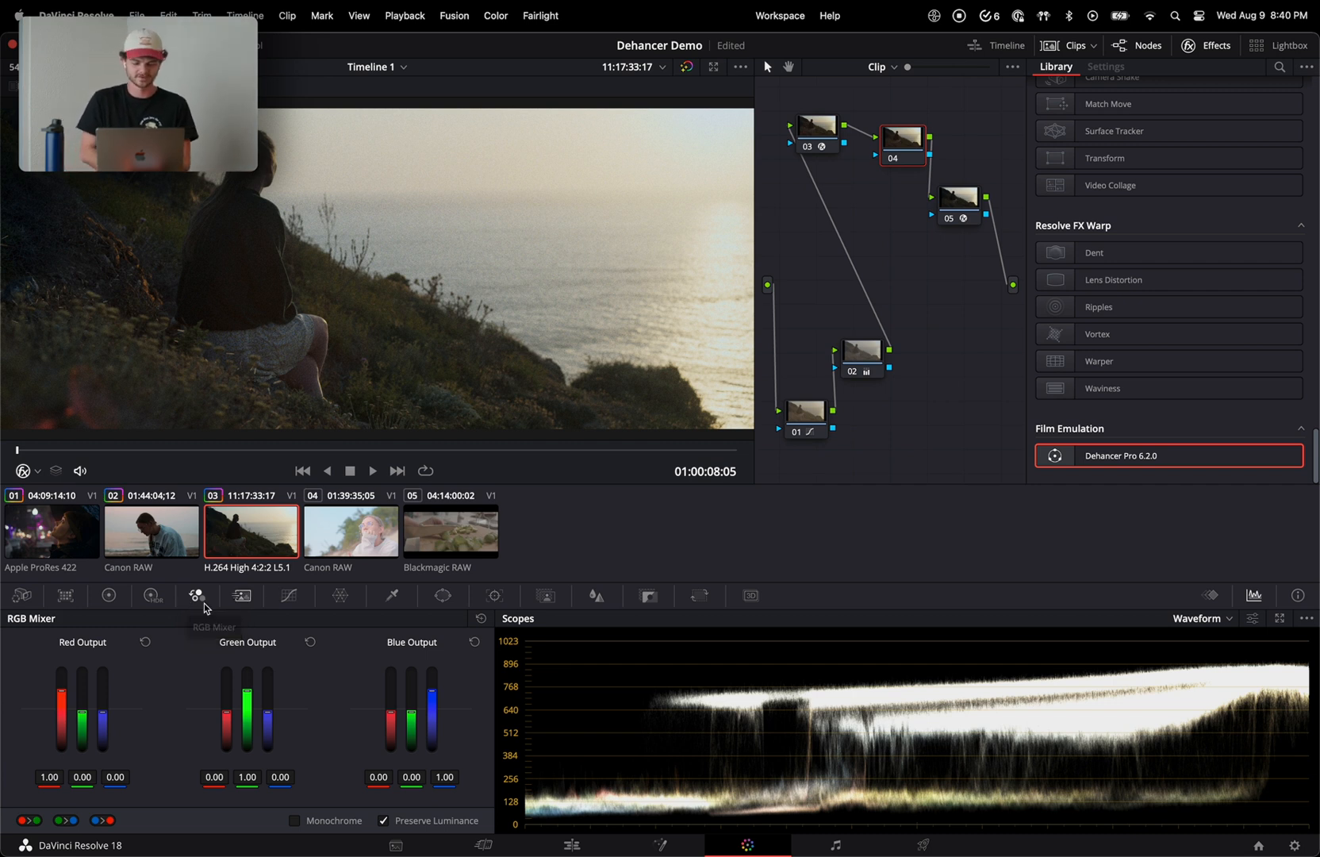
pyautogui.rightClick(907, 143)
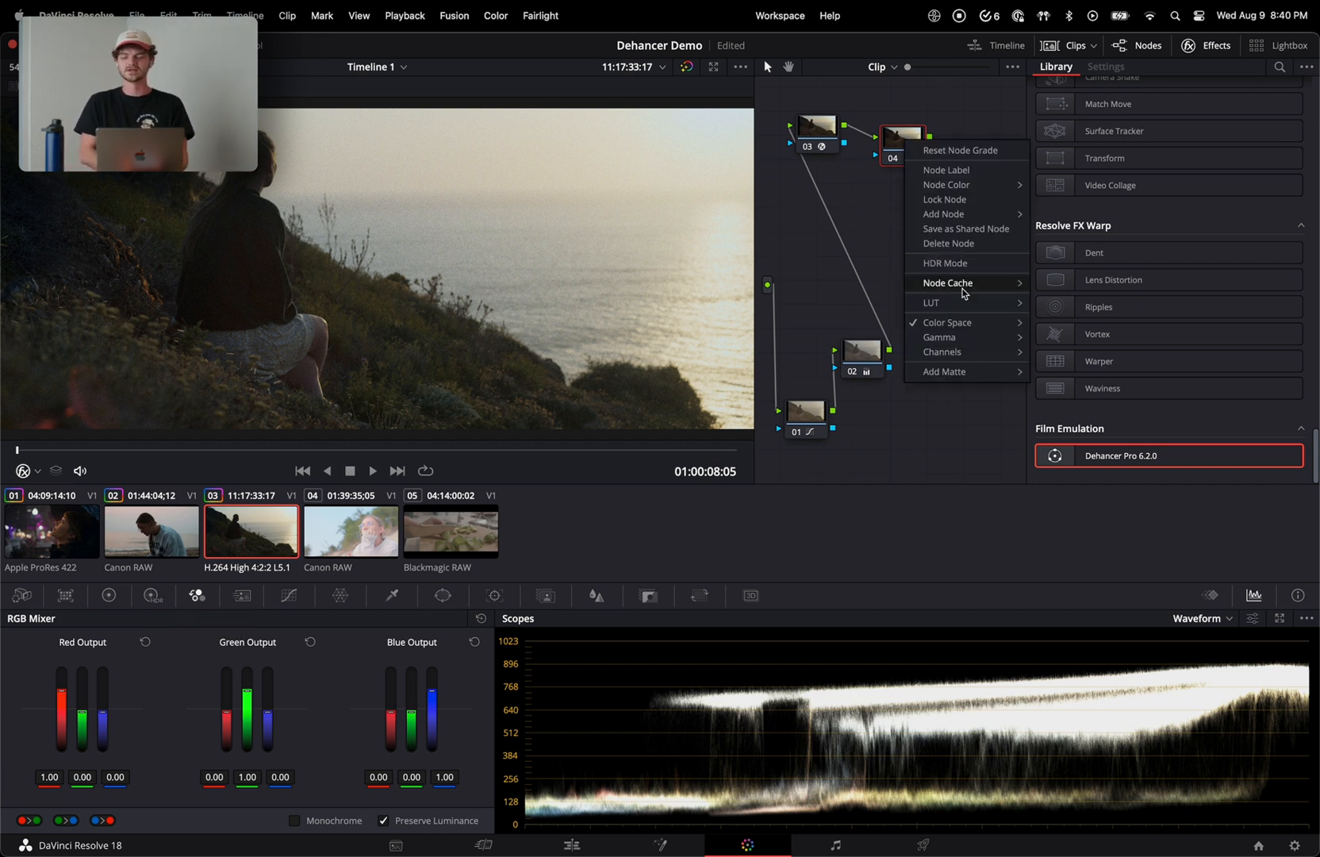
pyautogui.moveTo(968, 322)
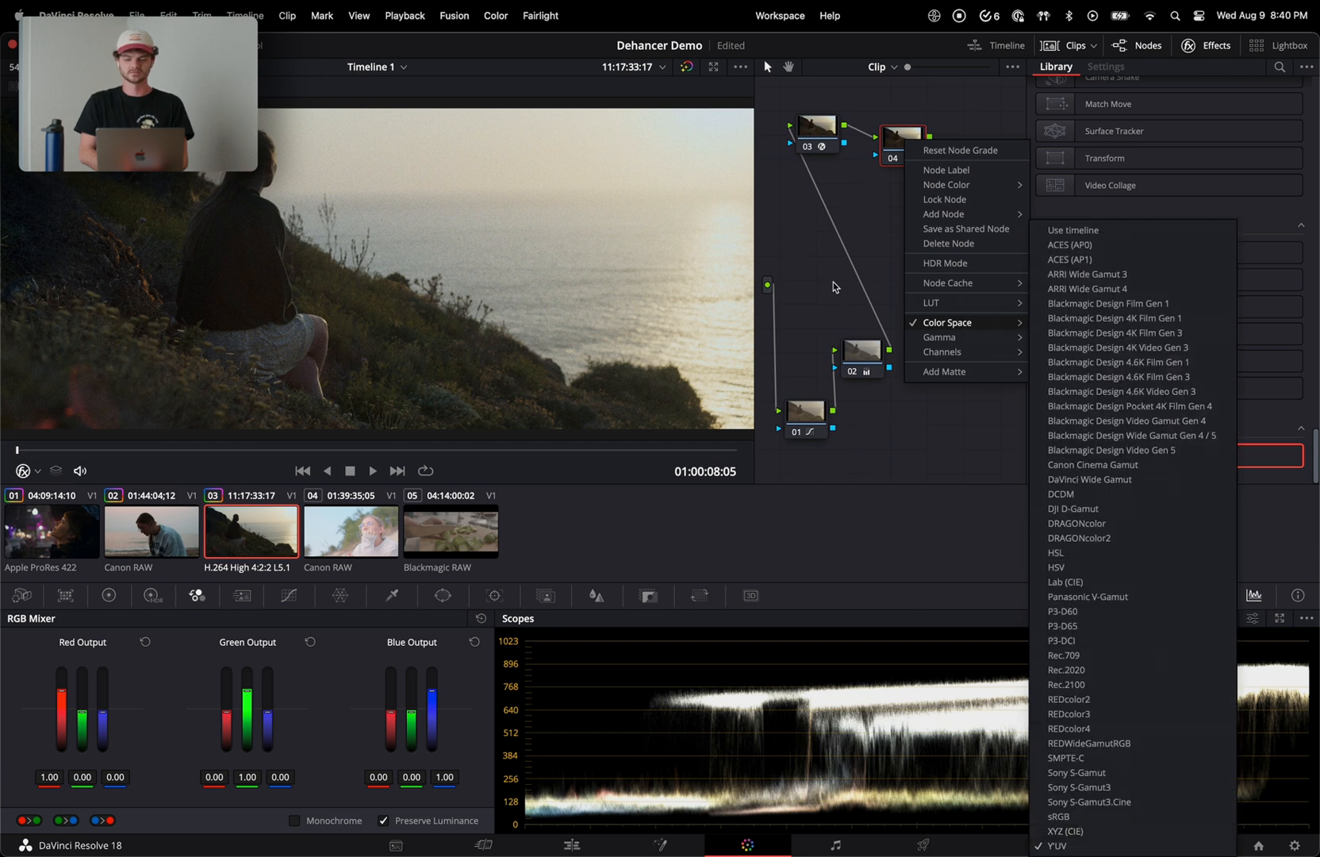
pyautogui.click(904, 422)
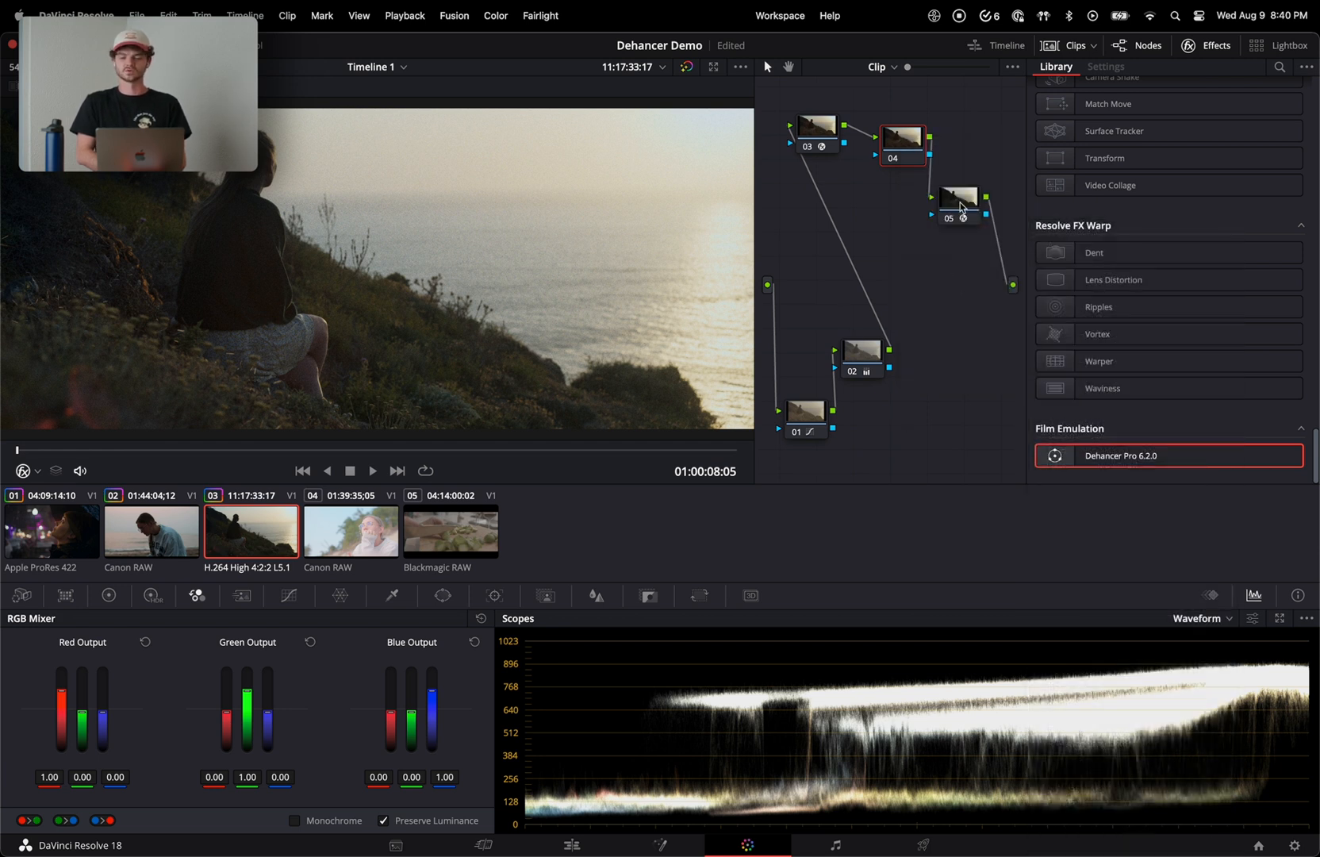
pyautogui.moveTo(960, 208); pyautogui.dragTo(961, 256)
pyautogui.click(895, 131)
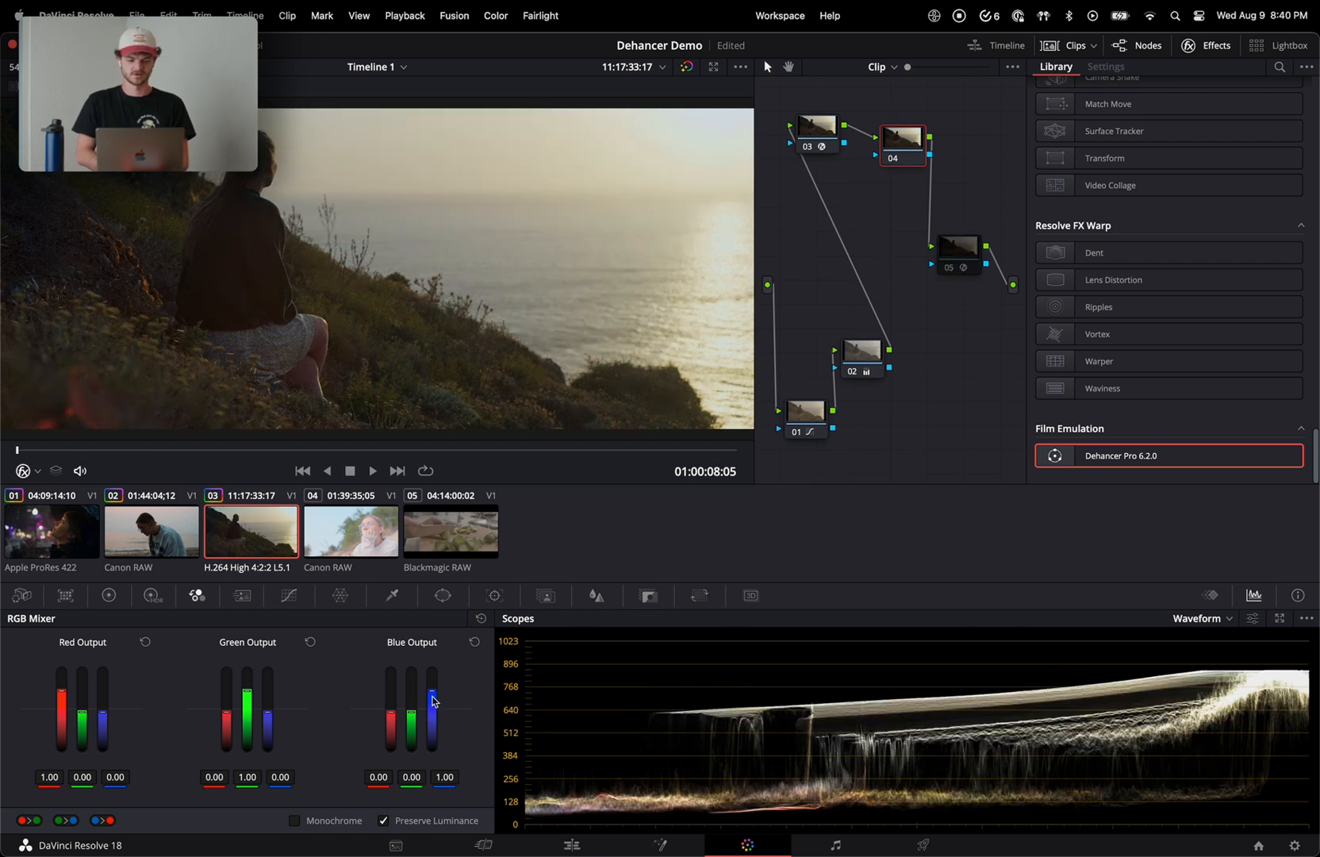
# - Set the blue channel of Blue Output to 1.45 on the Y'UV node and re-enable the Dehancer node
pyautogui.moveTo(434, 696); pyautogui.dragTo(434, 677)
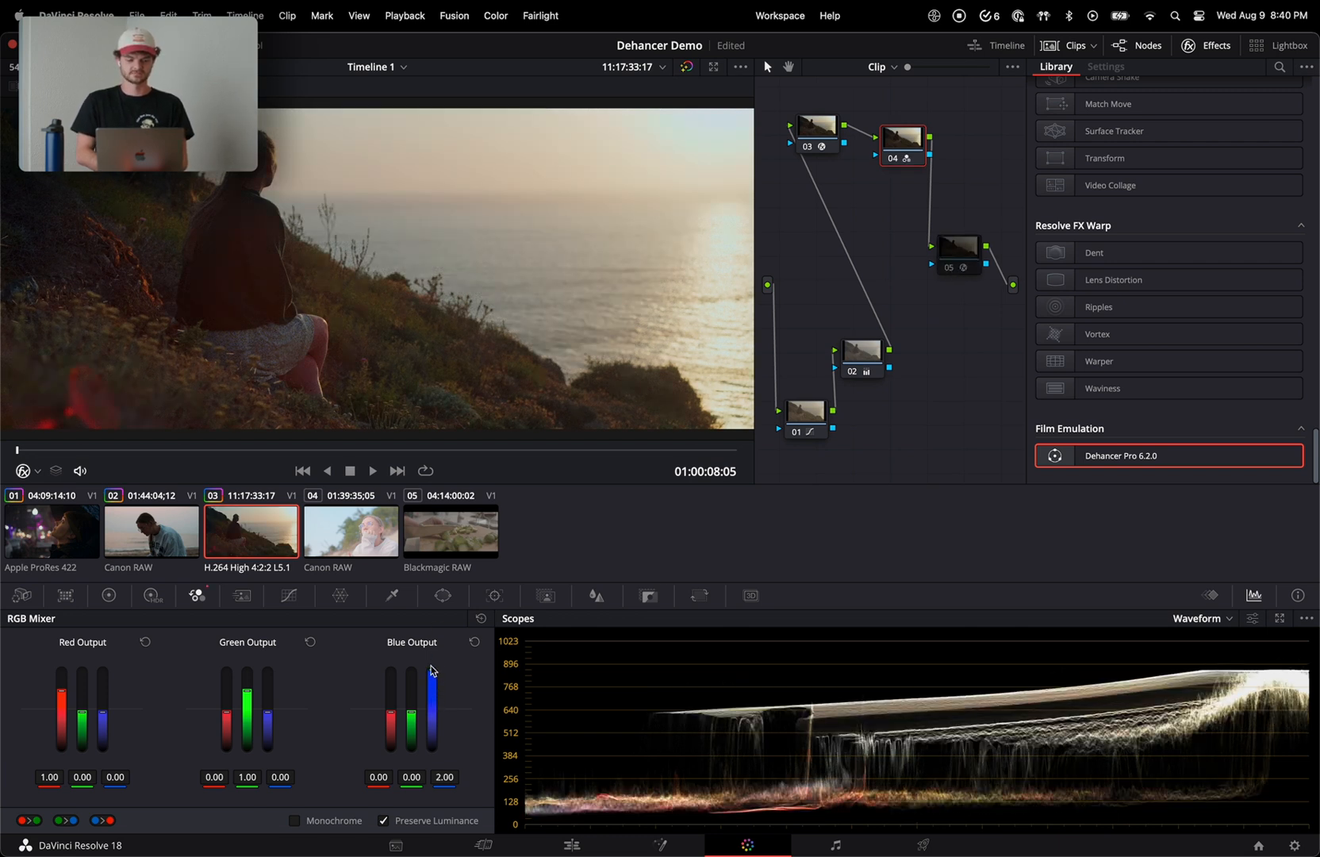
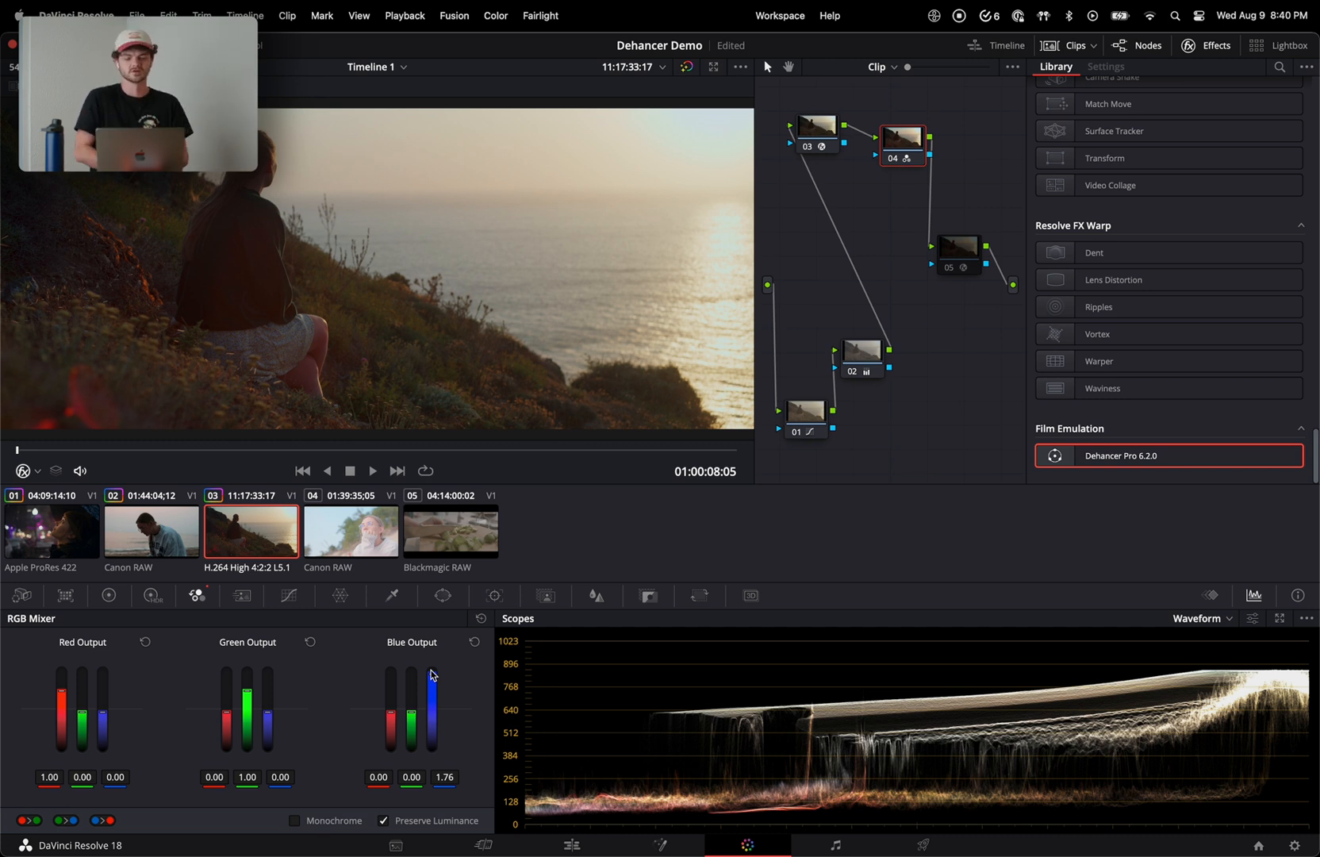
pyautogui.moveTo(434, 689); pyautogui.dragTo(434, 708)
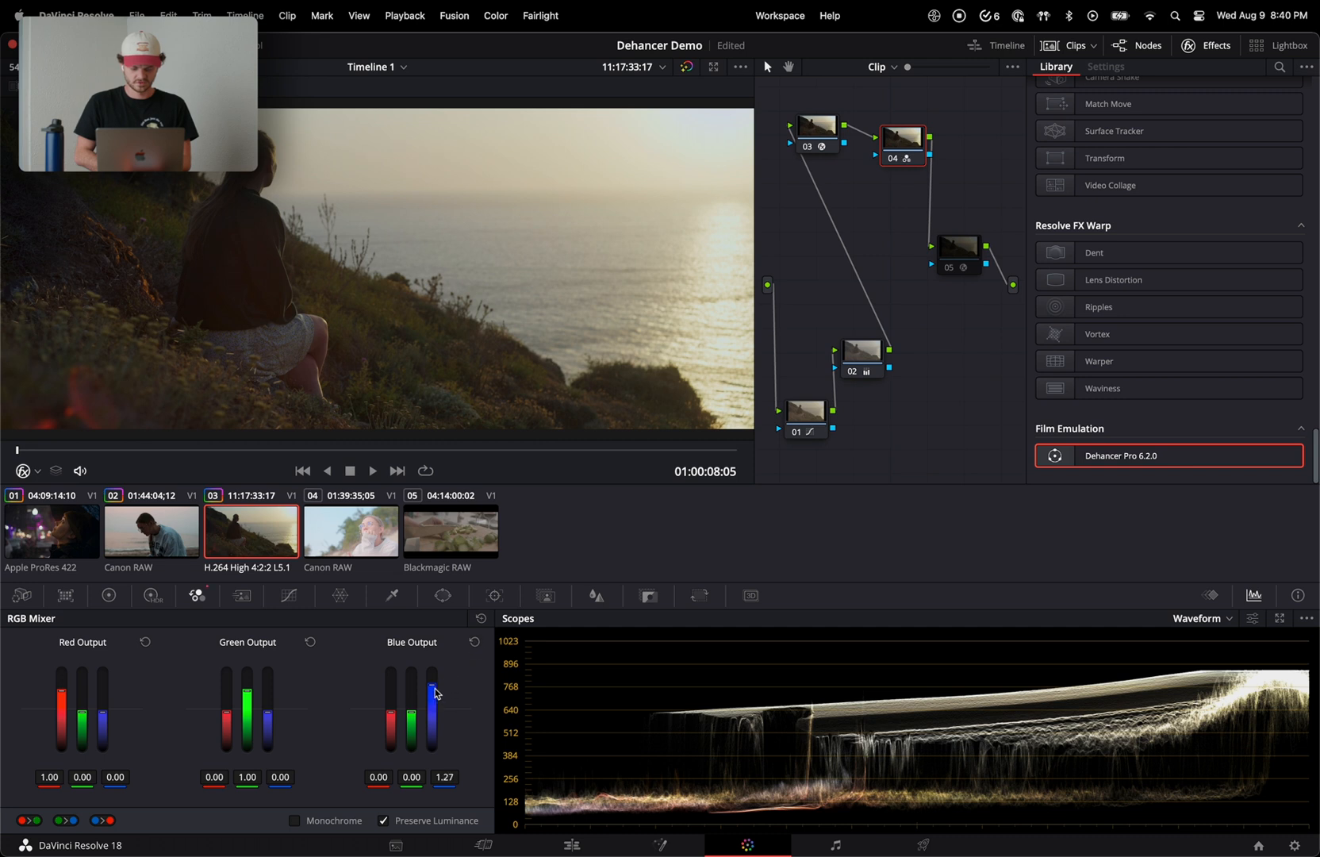
pyautogui.click(949, 267)
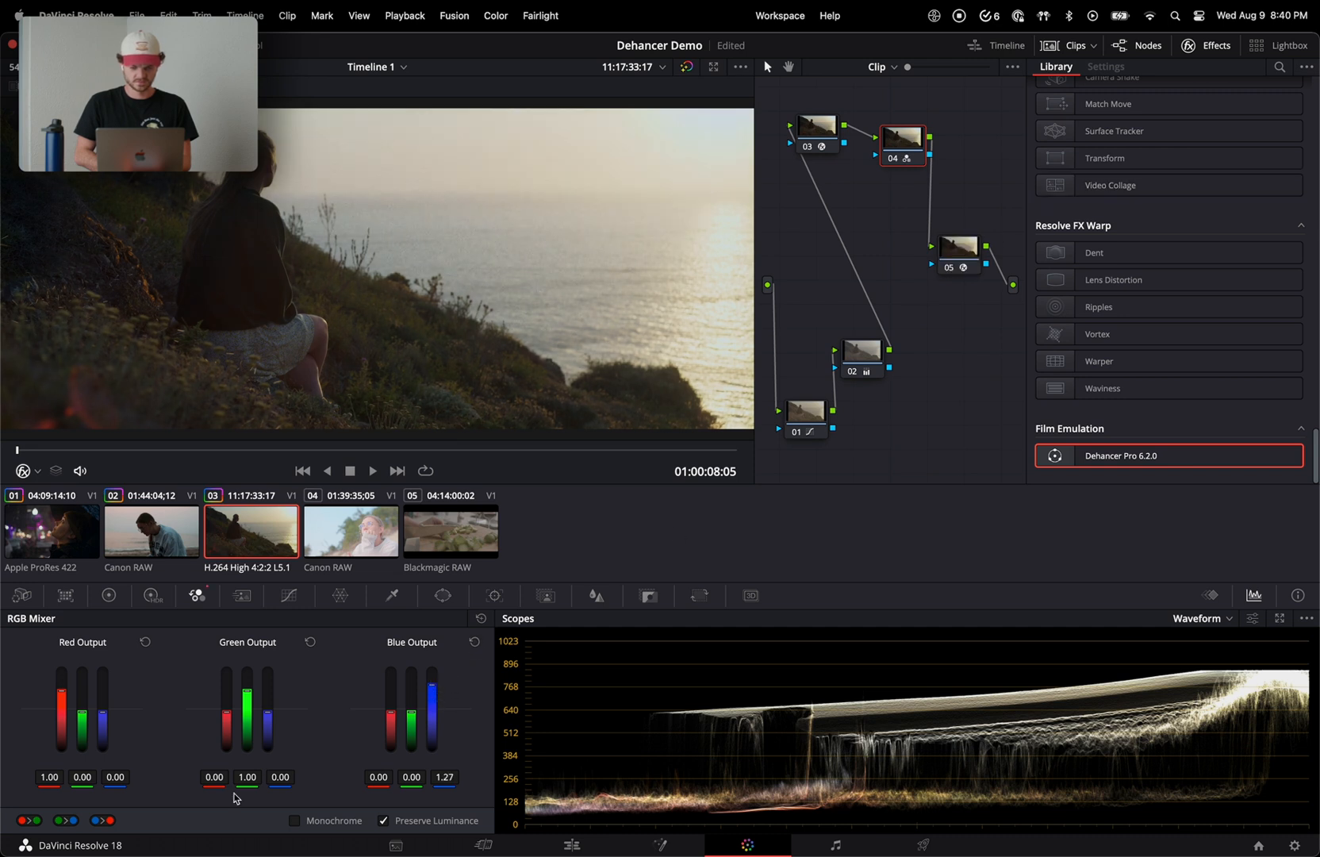
pyautogui.moveTo(433, 693); pyautogui.dragTo(435, 689)
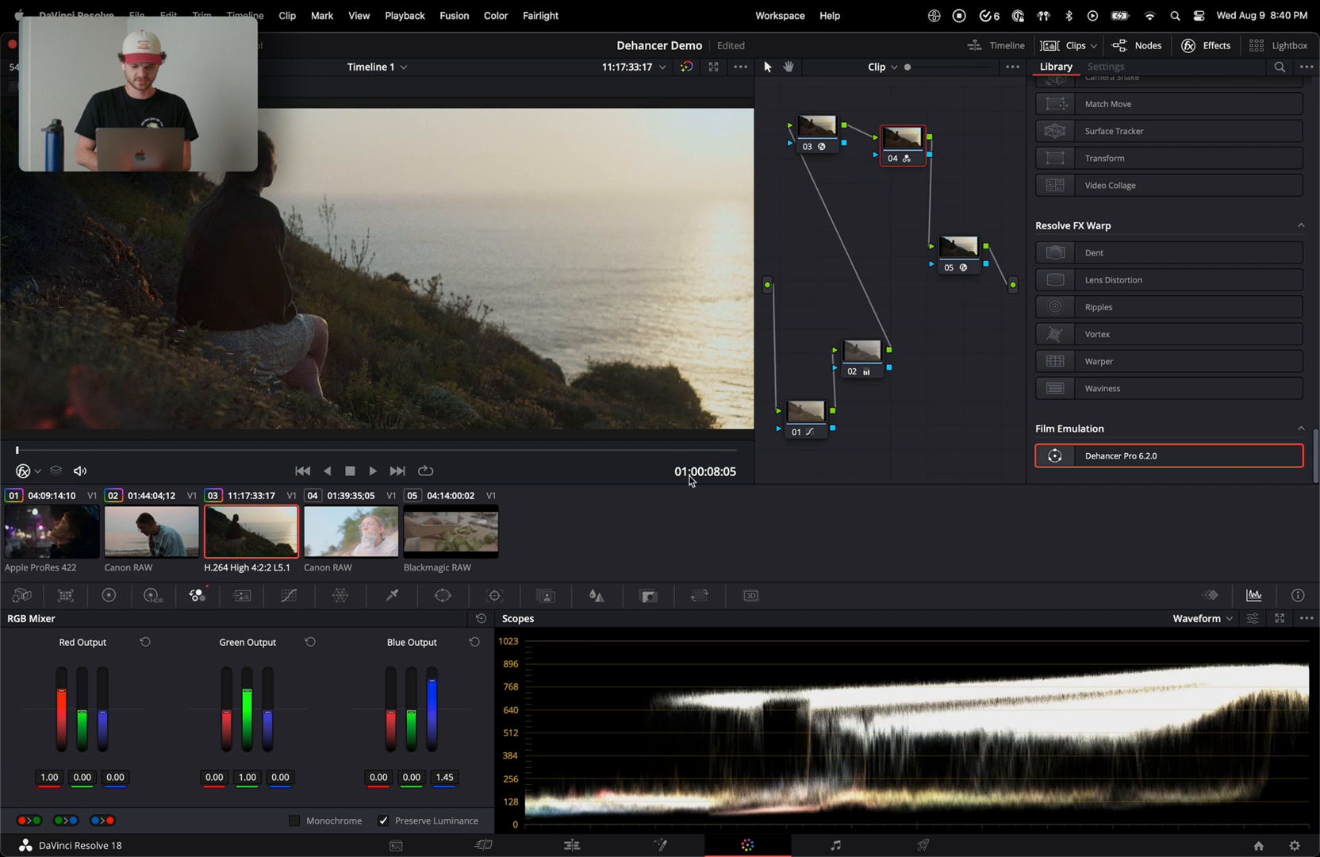
# - Set Dehancer's Film Grain Amount to 10.1 and Midtones to 17.5
pyautogui.click(958, 250)
pyautogui.scroll(-10, 1111, 318)
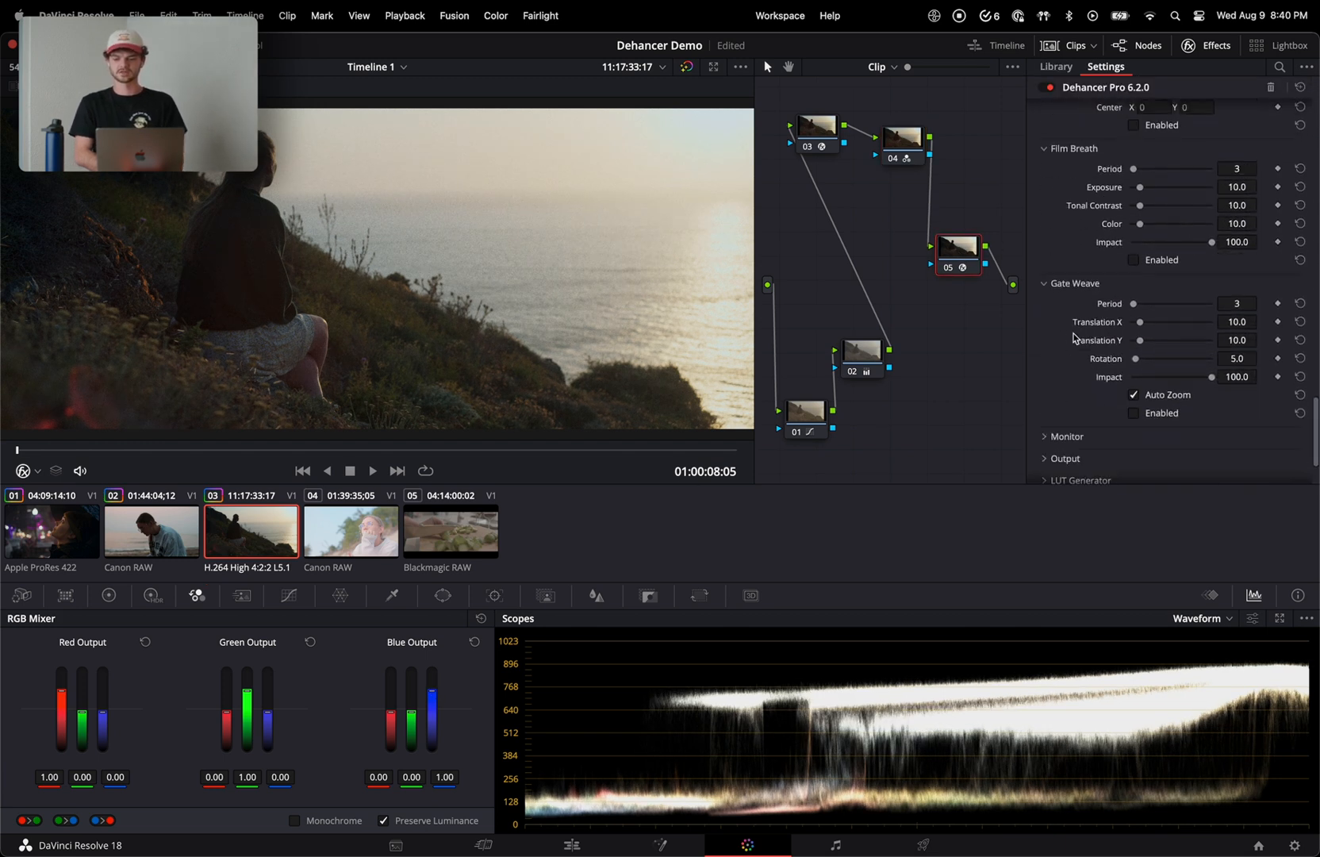
pyautogui.scroll(-2, 1073, 339)
pyautogui.scroll(10, 1073, 339)
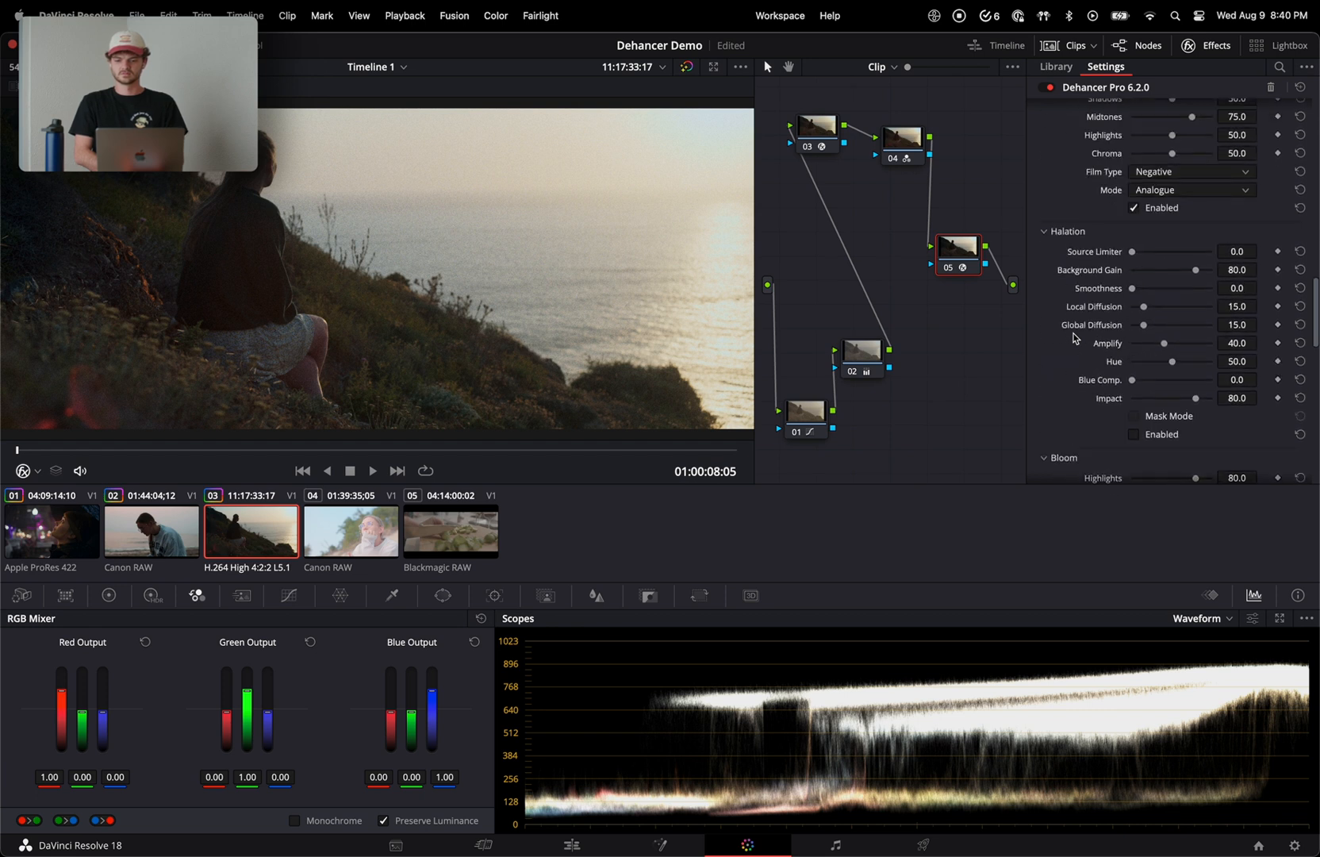
pyautogui.scroll(6, 1074, 338)
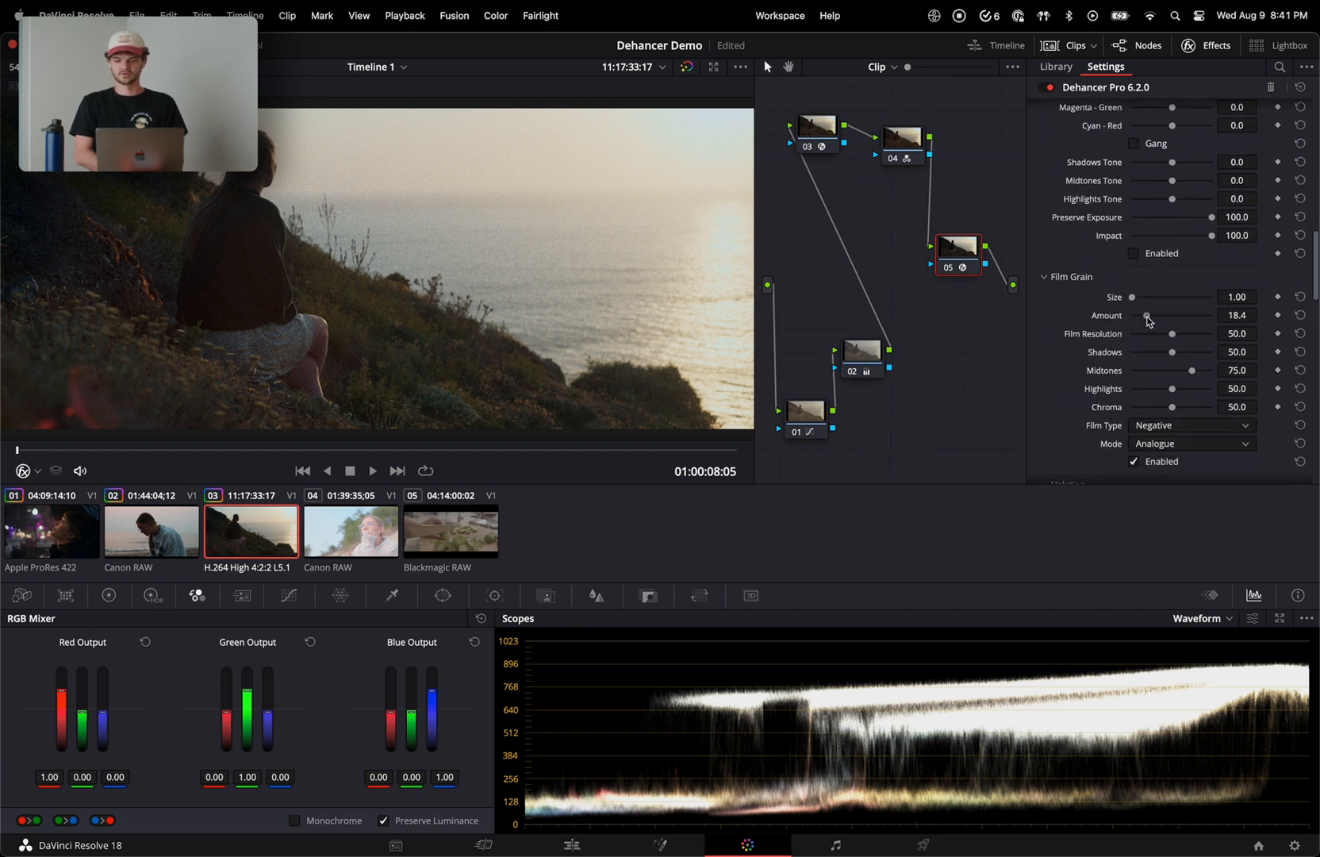
pyautogui.moveTo(1148, 320); pyautogui.dragTo(1140, 317)
pyautogui.moveTo(1193, 372); pyautogui.dragTo(1150, 379)
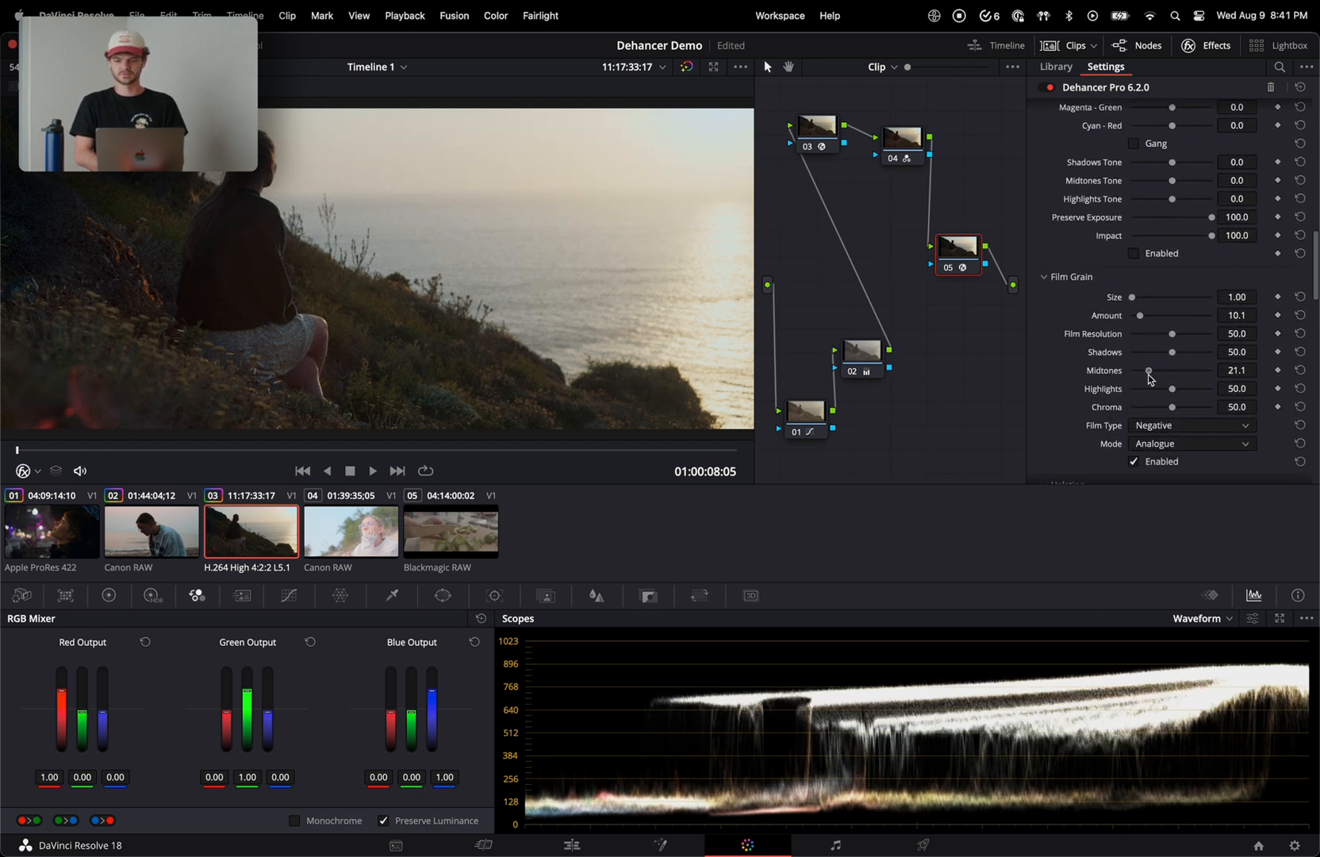
# - Play the graded cliff clip in full screen to review the look
pyautogui.press('super+f')
pyautogui.press('space')
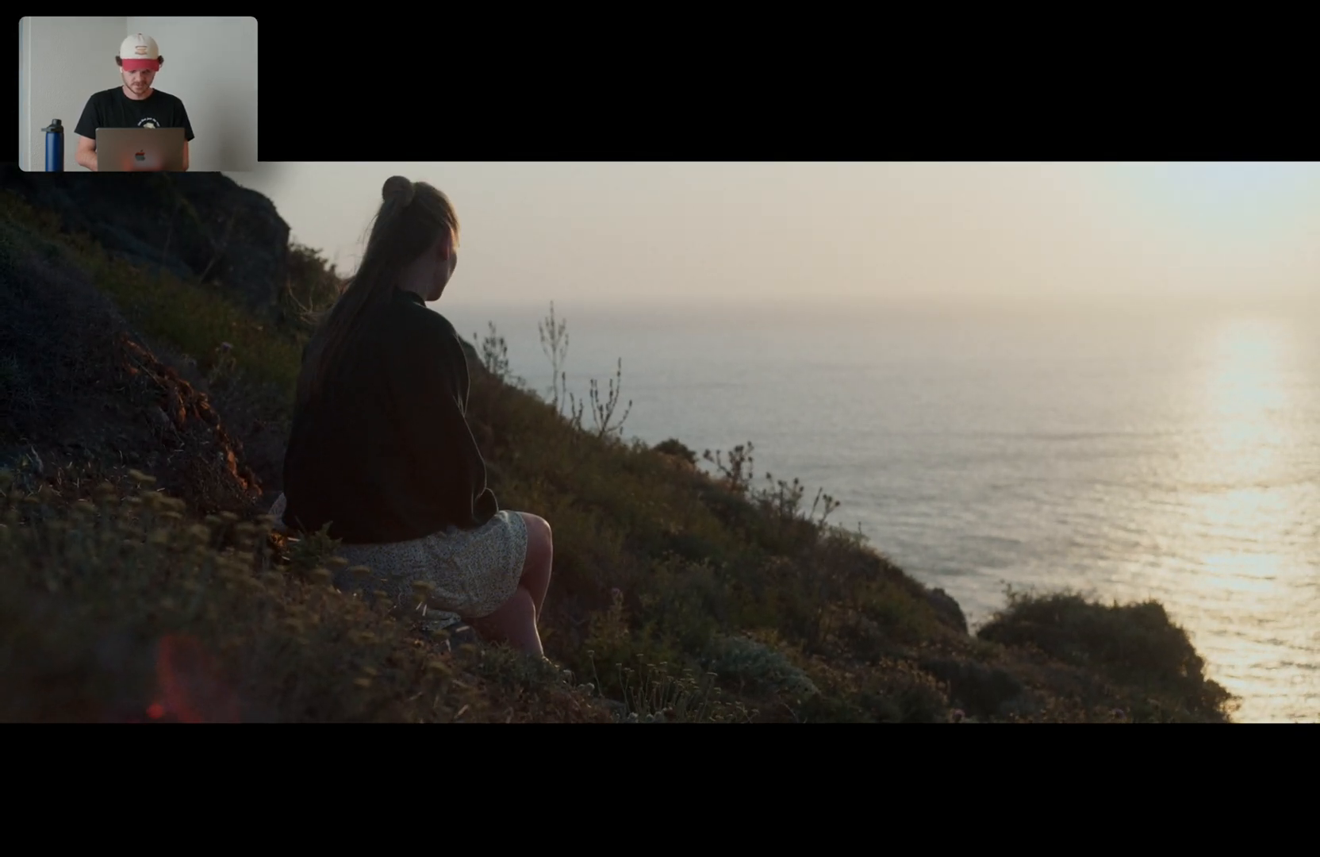
pyautogui.press('super+f')
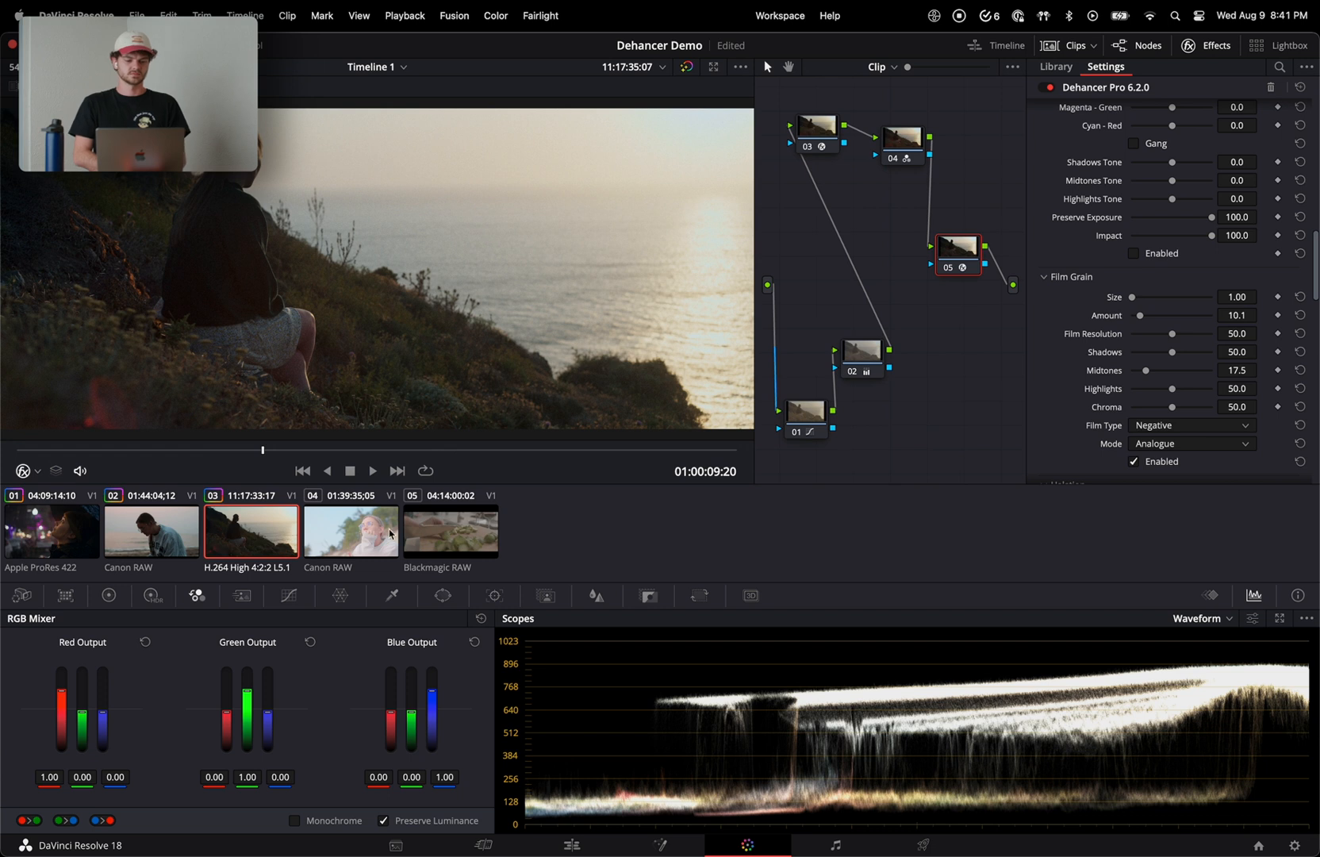
# - Select clip 04 of the woman with glasses, set the playhead to its start and shift its first node toward the source
pyautogui.click(433, 531)
pyautogui.click(362, 537)
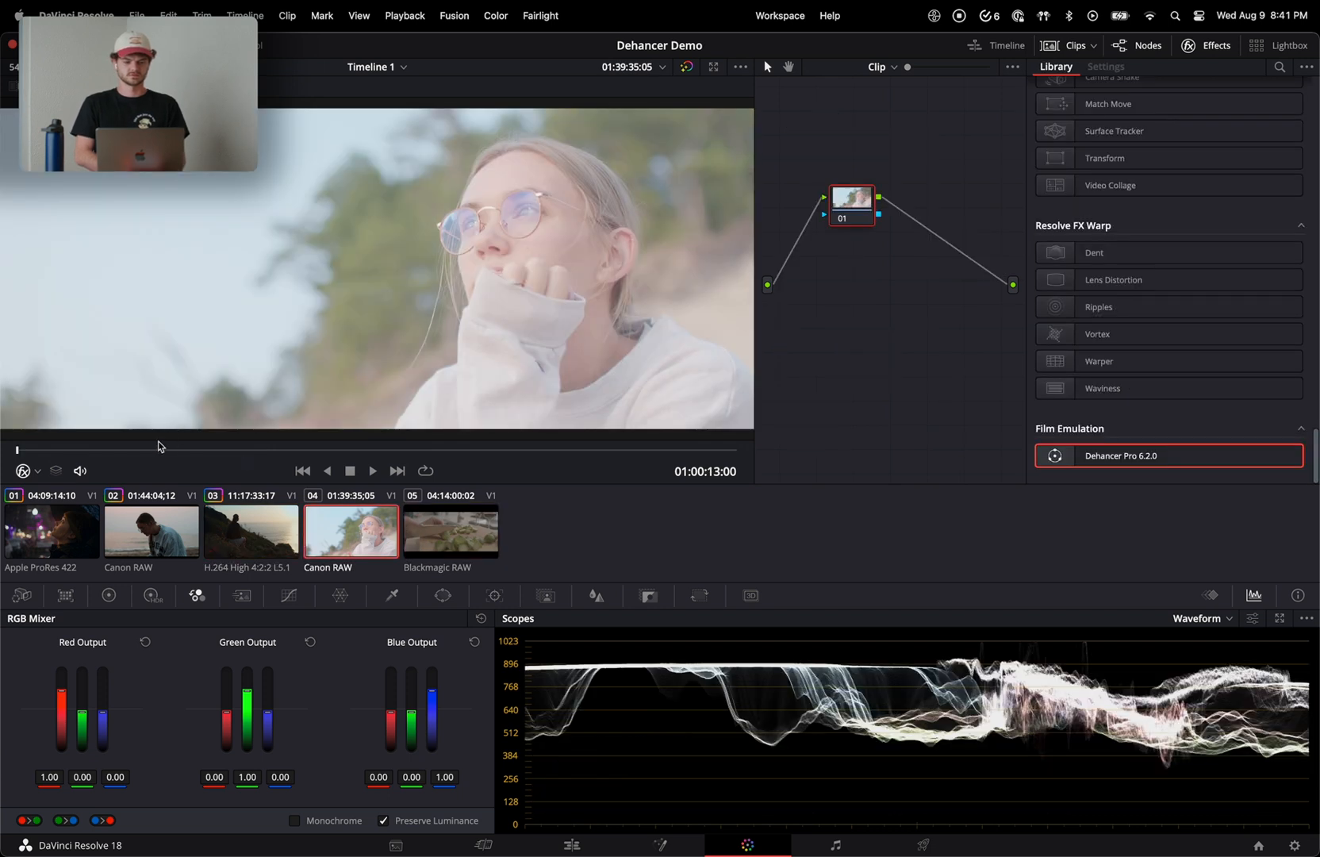
pyautogui.moveTo(158, 446); pyautogui.dragTo(2, 456)
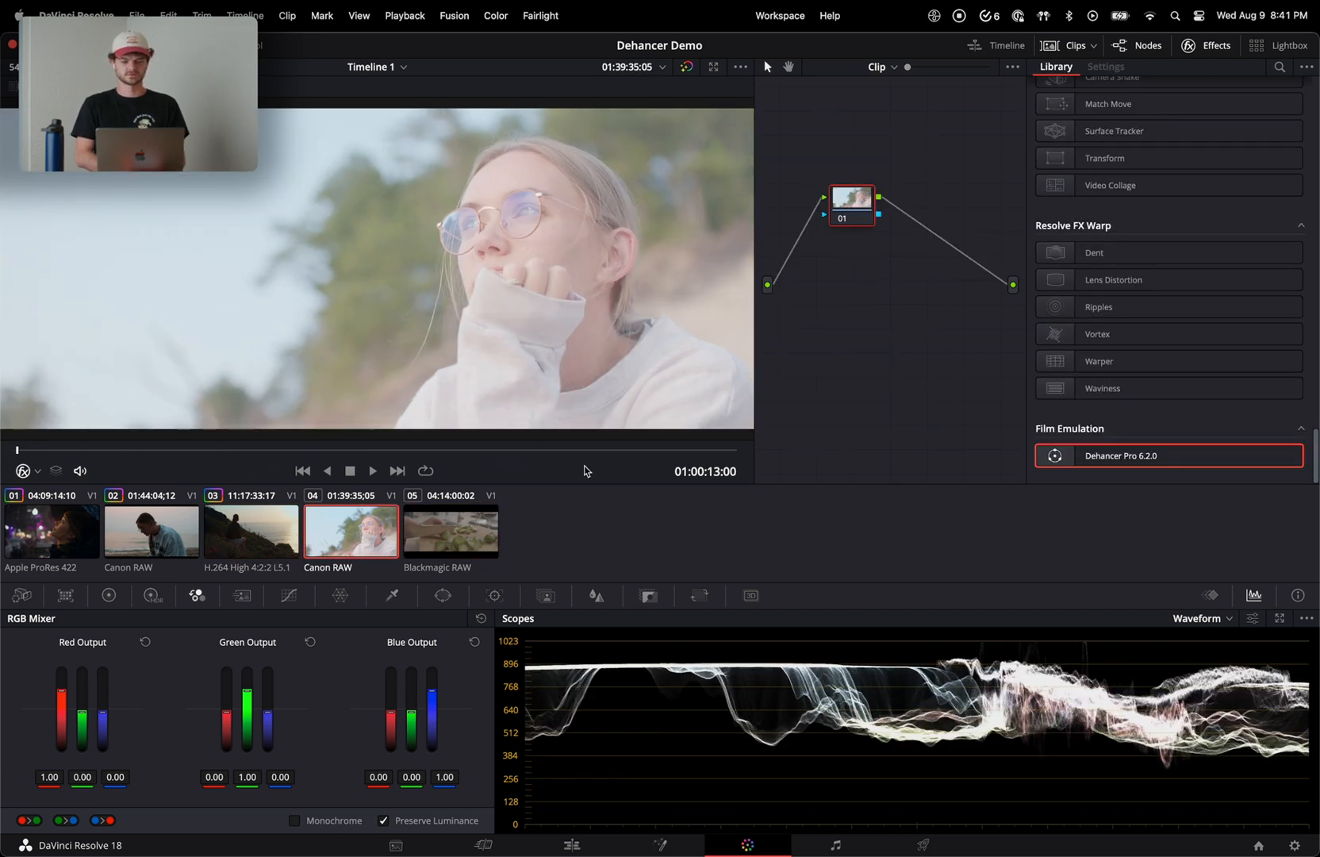
pyautogui.moveTo(846, 200); pyautogui.dragTo(811, 230)
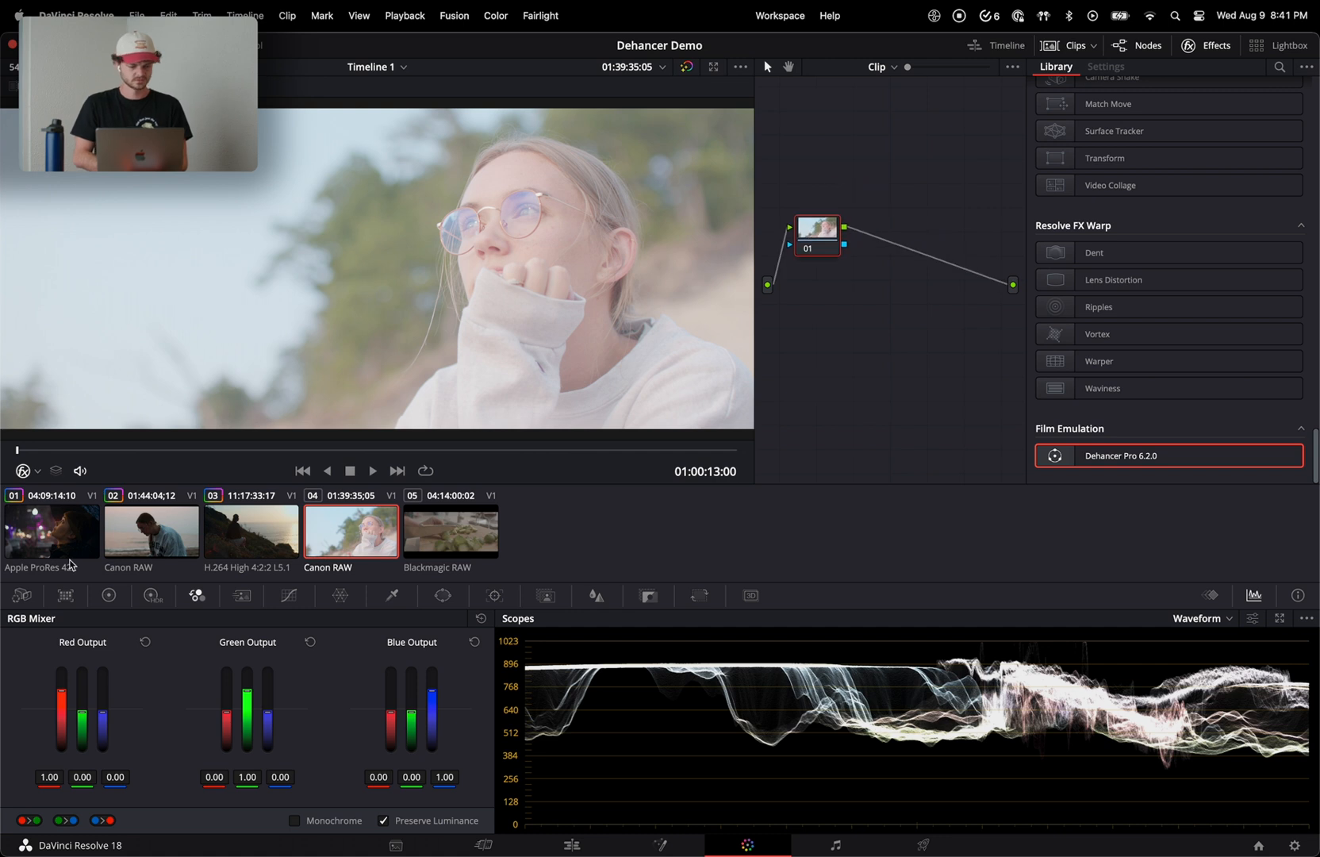
# - Decode the Canon RAW clip using Clip settings, with Canon Log 2 gamma, Canon Cinema Gamut color space and Sharpness 0.00
pyautogui.click(22, 595)
pyautogui.click(123, 642)
pyautogui.click(122, 696)
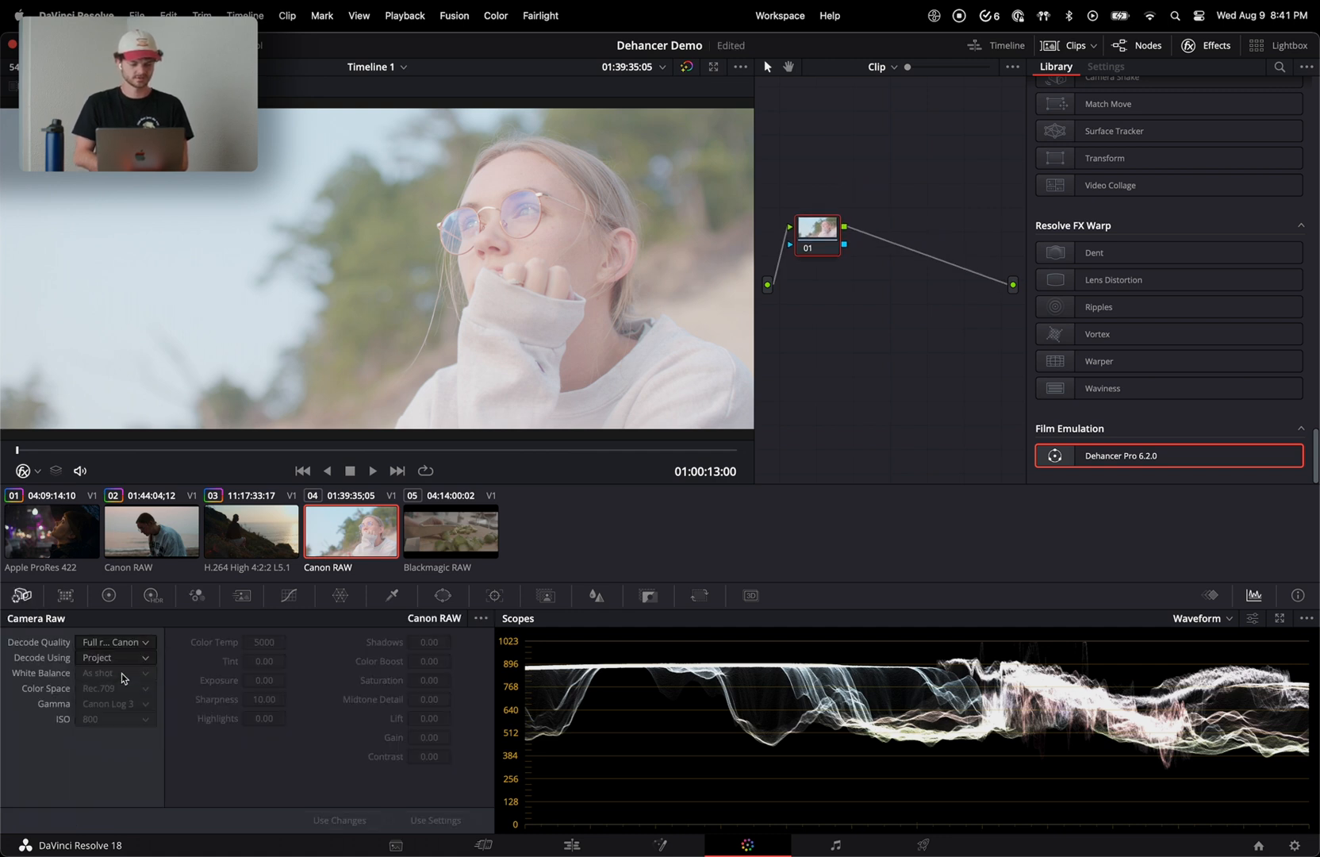
pyautogui.click(120, 663)
pyautogui.click(108, 728)
pyautogui.click(127, 703)
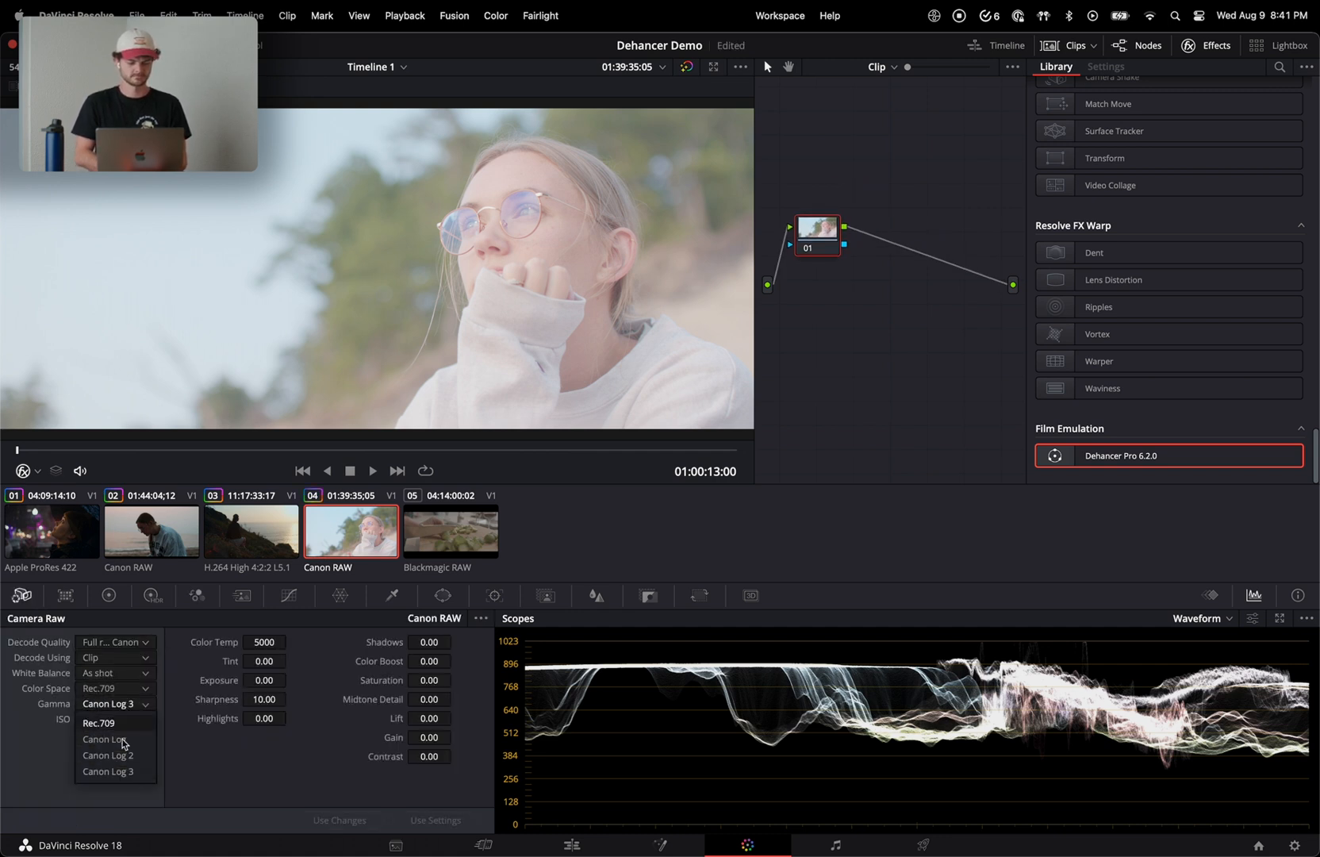
pyautogui.click(122, 757)
pyautogui.click(103, 691)
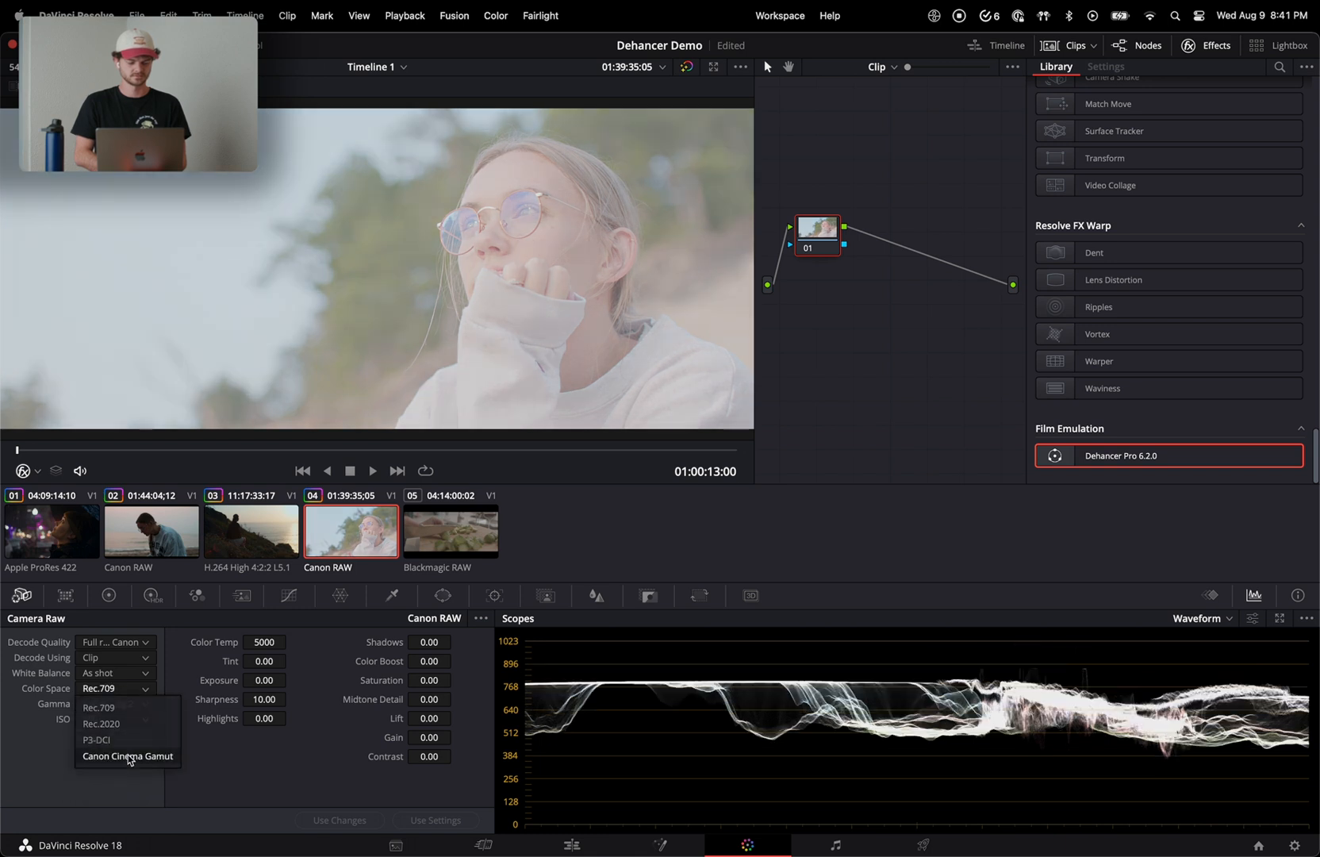
pyautogui.click(128, 755)
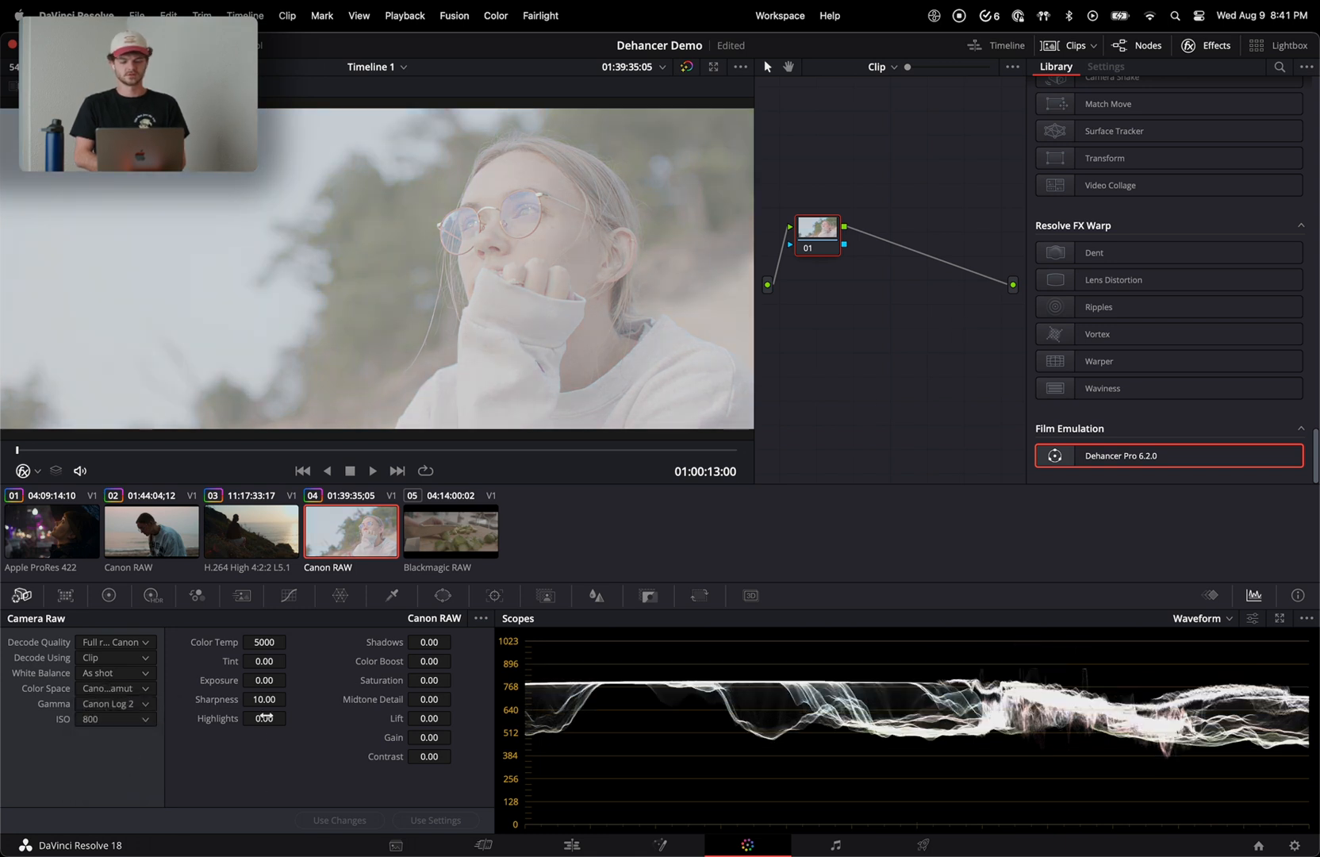
pyautogui.moveTo(262, 703); pyautogui.dragTo(121, 696)
# - Apply a Color Space Transform to node 01 with input color space Canon Cinema Gamut and input gamma Canon Log 2
pyautogui.scroll(20, 1193, 222)
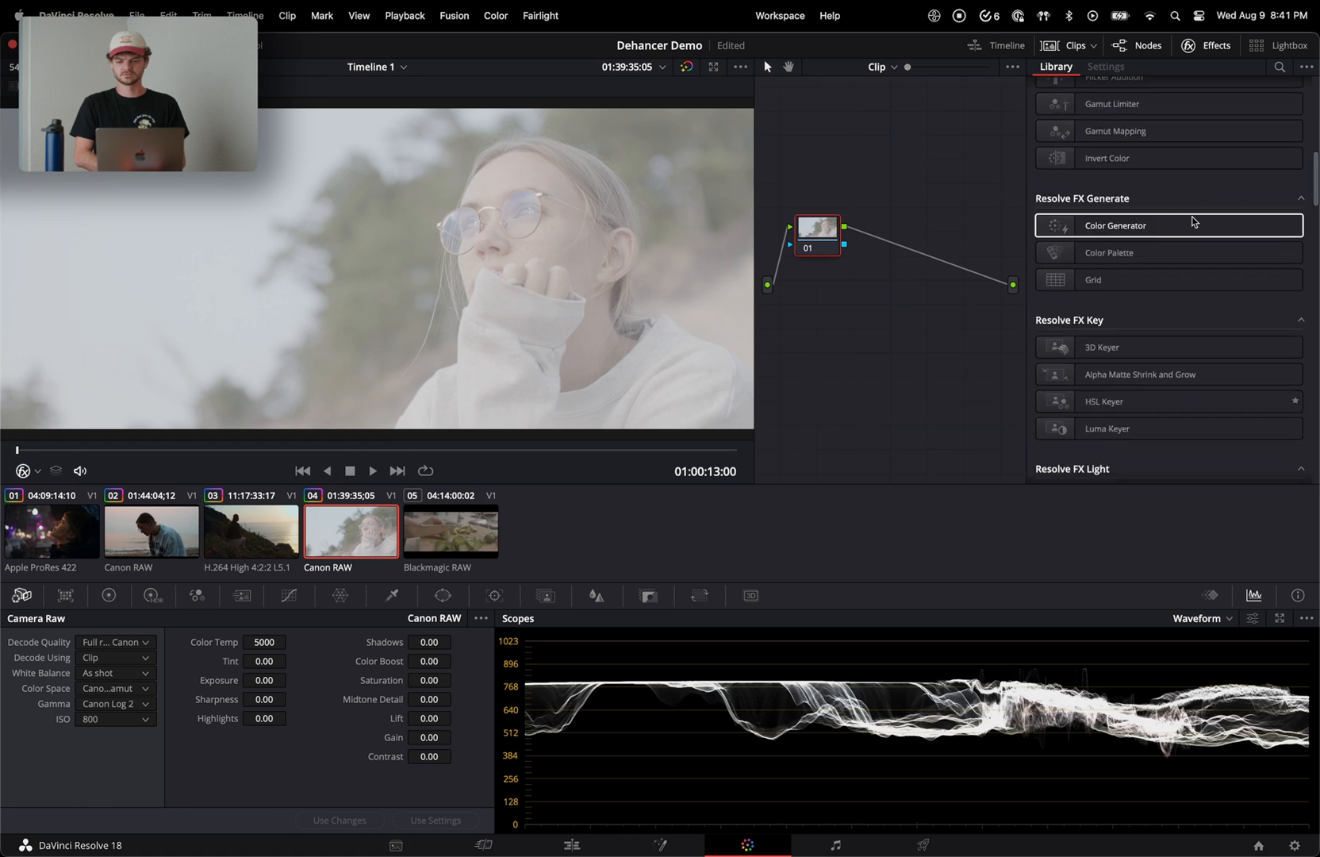
pyautogui.moveTo(1111, 426); pyautogui.dragTo(819, 238)
pyautogui.click(1205, 129)
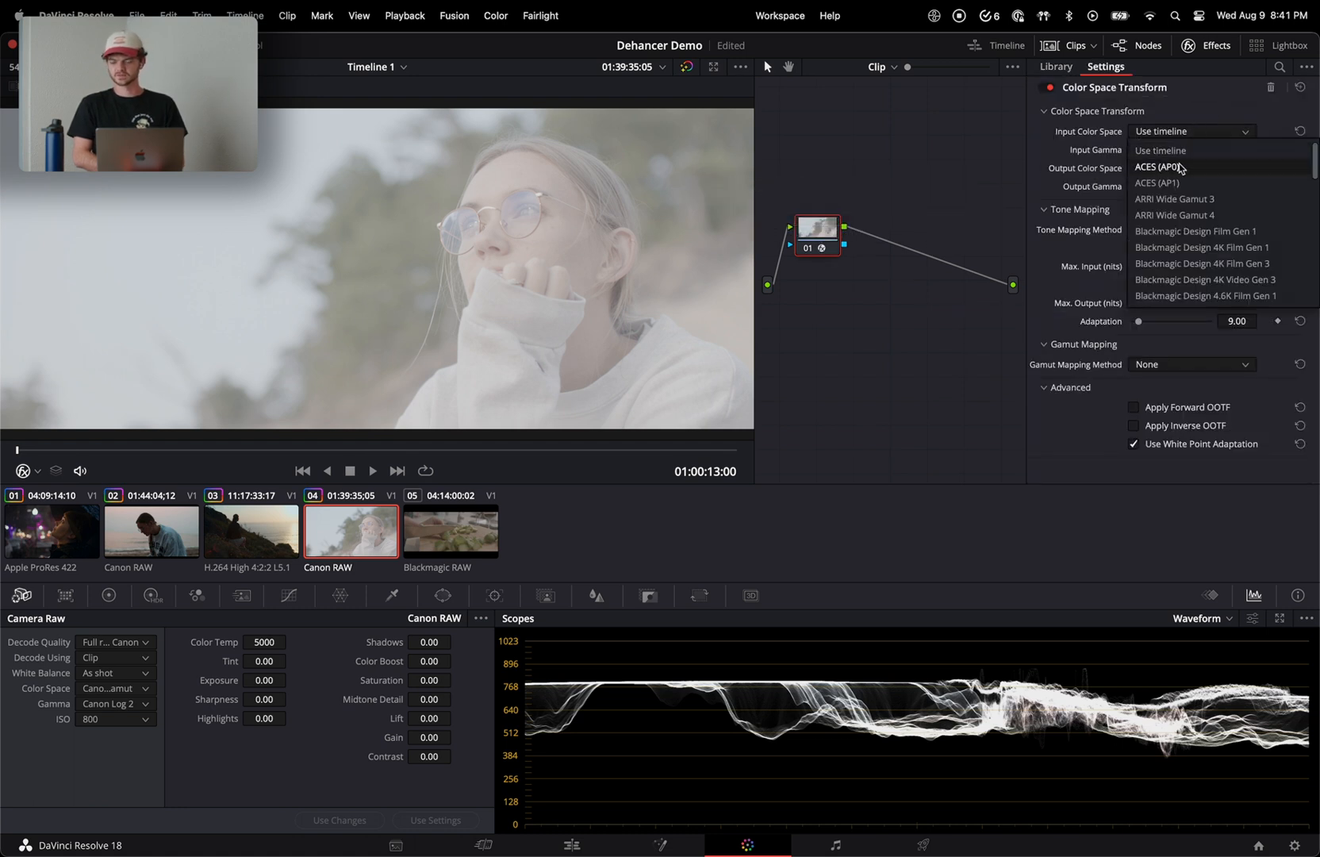
pyautogui.scroll(-6, 1188, 171)
pyautogui.click(1180, 150)
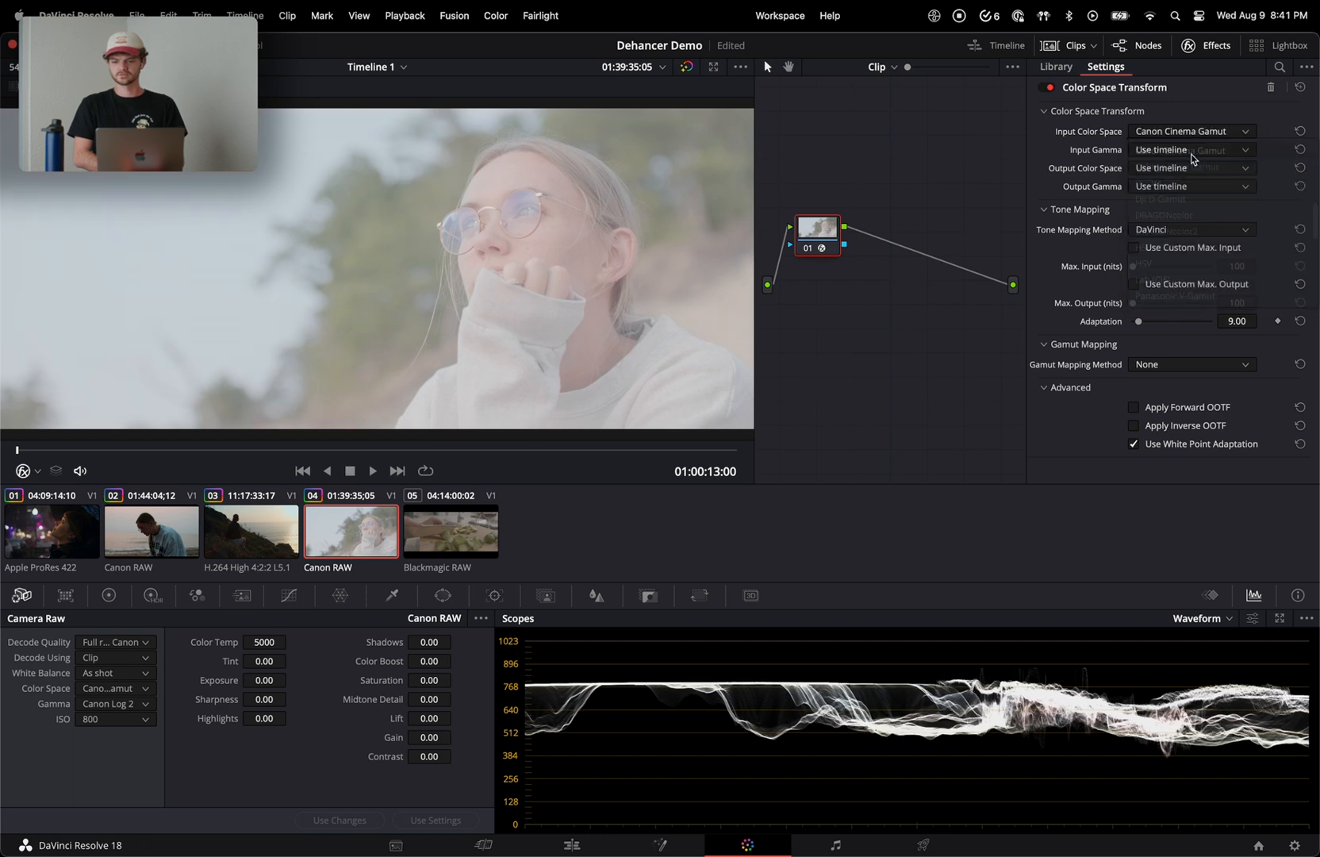
pyautogui.click(1190, 150)
pyautogui.scroll(-5, 1204, 279)
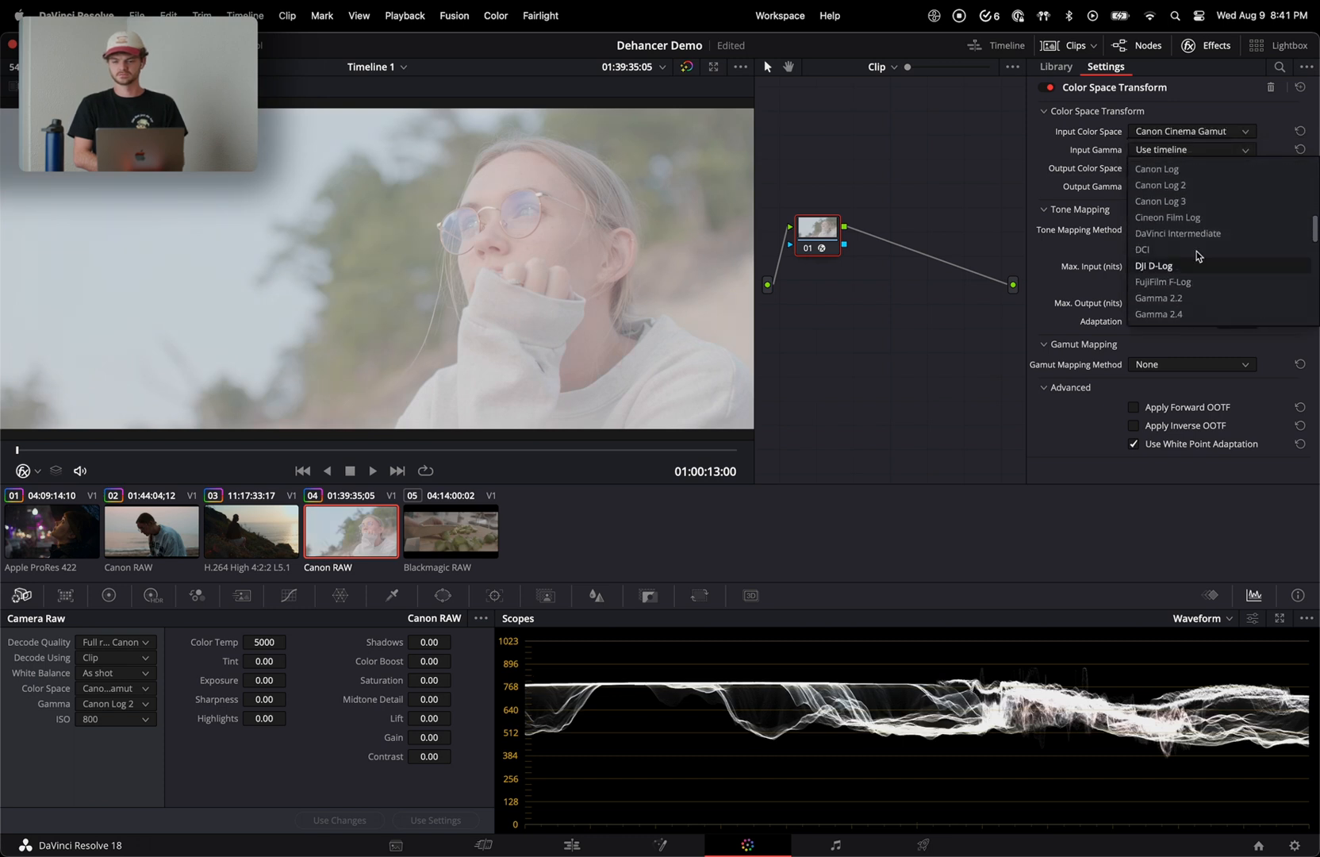
pyautogui.click(1169, 187)
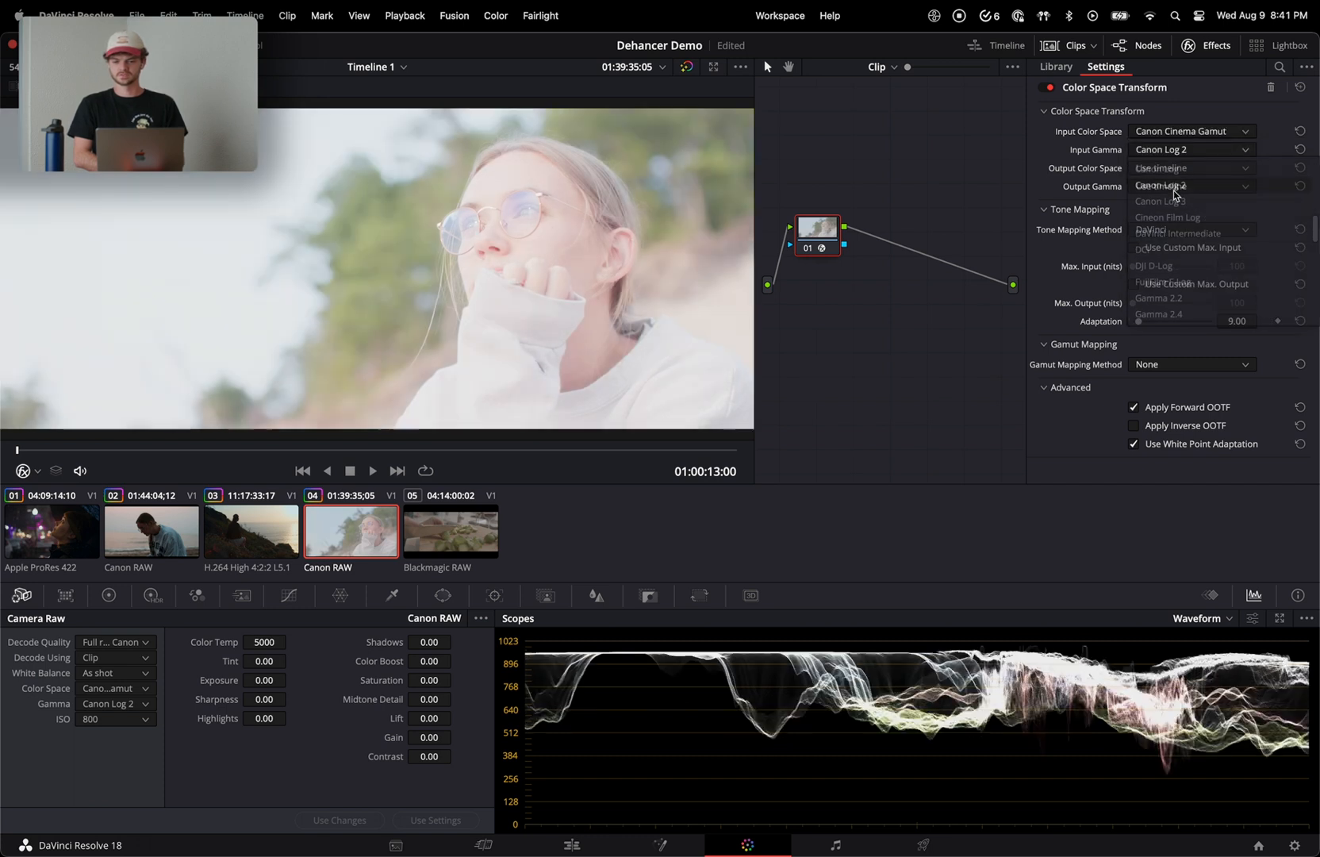
# - Set the Canon RAW clip's ISO to 100
pyautogui.click(99, 722)
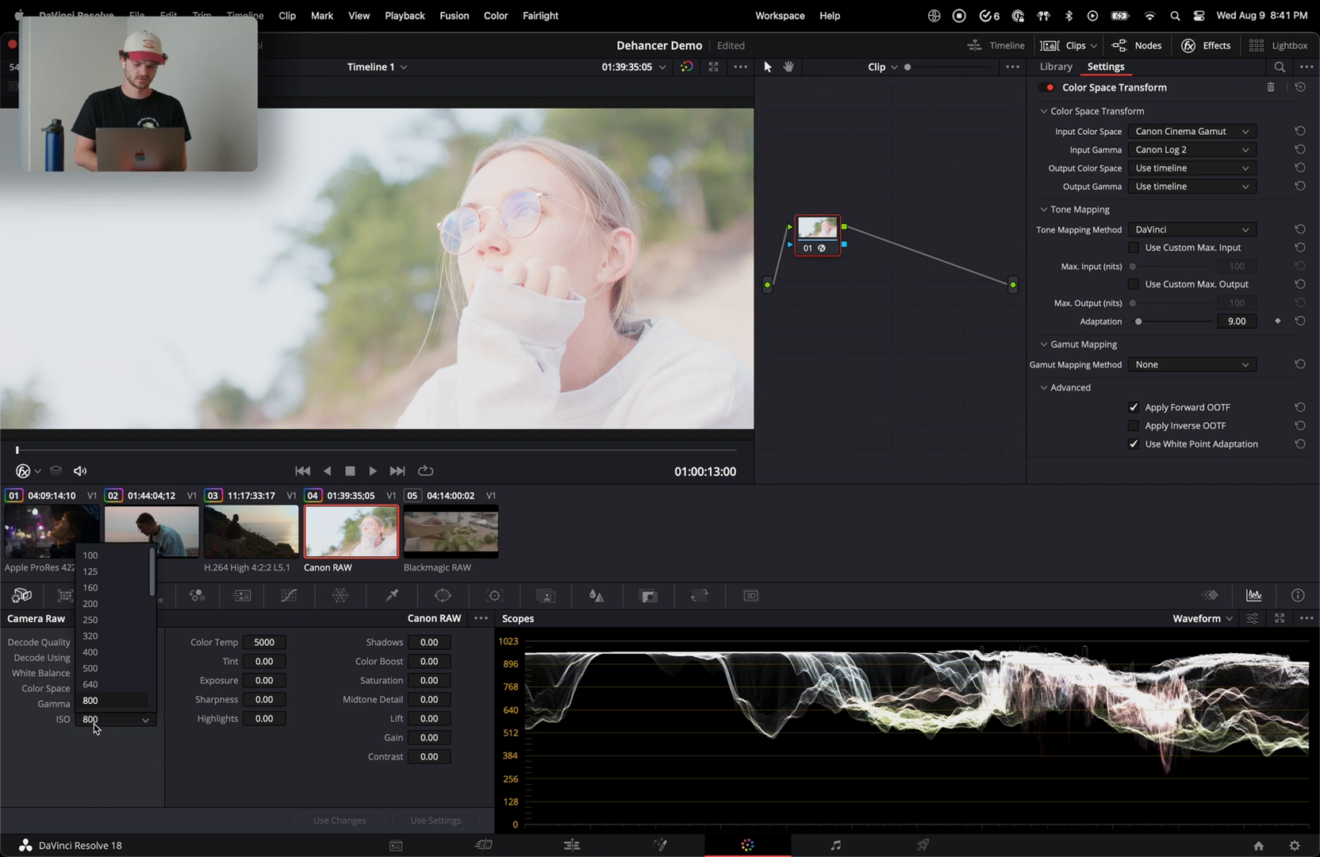
pyautogui.click(109, 557)
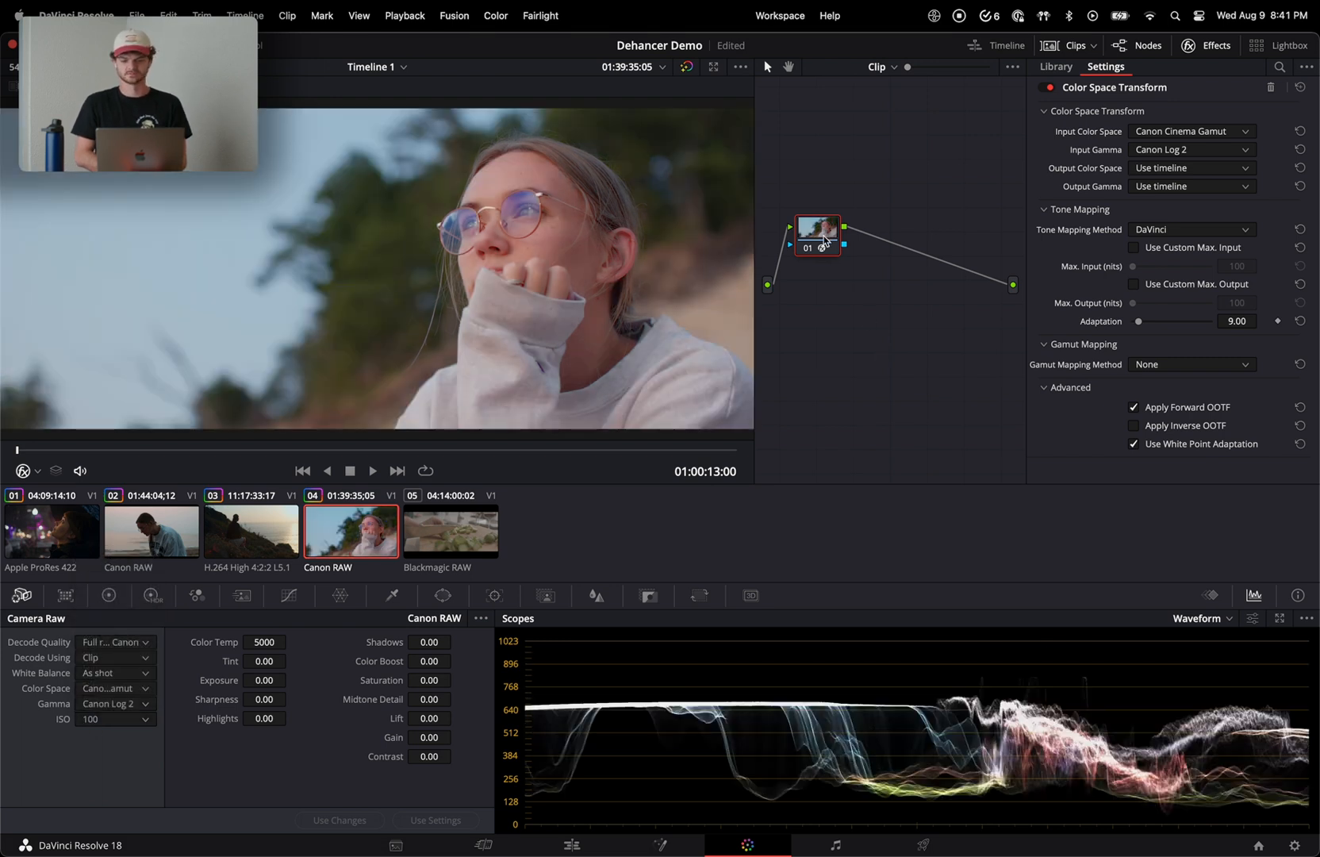
# - Add a node before the Color Space Transform and shape its custom curve to lift the midtones while holding down the shadows
pyautogui.hotkey('shift', 's')
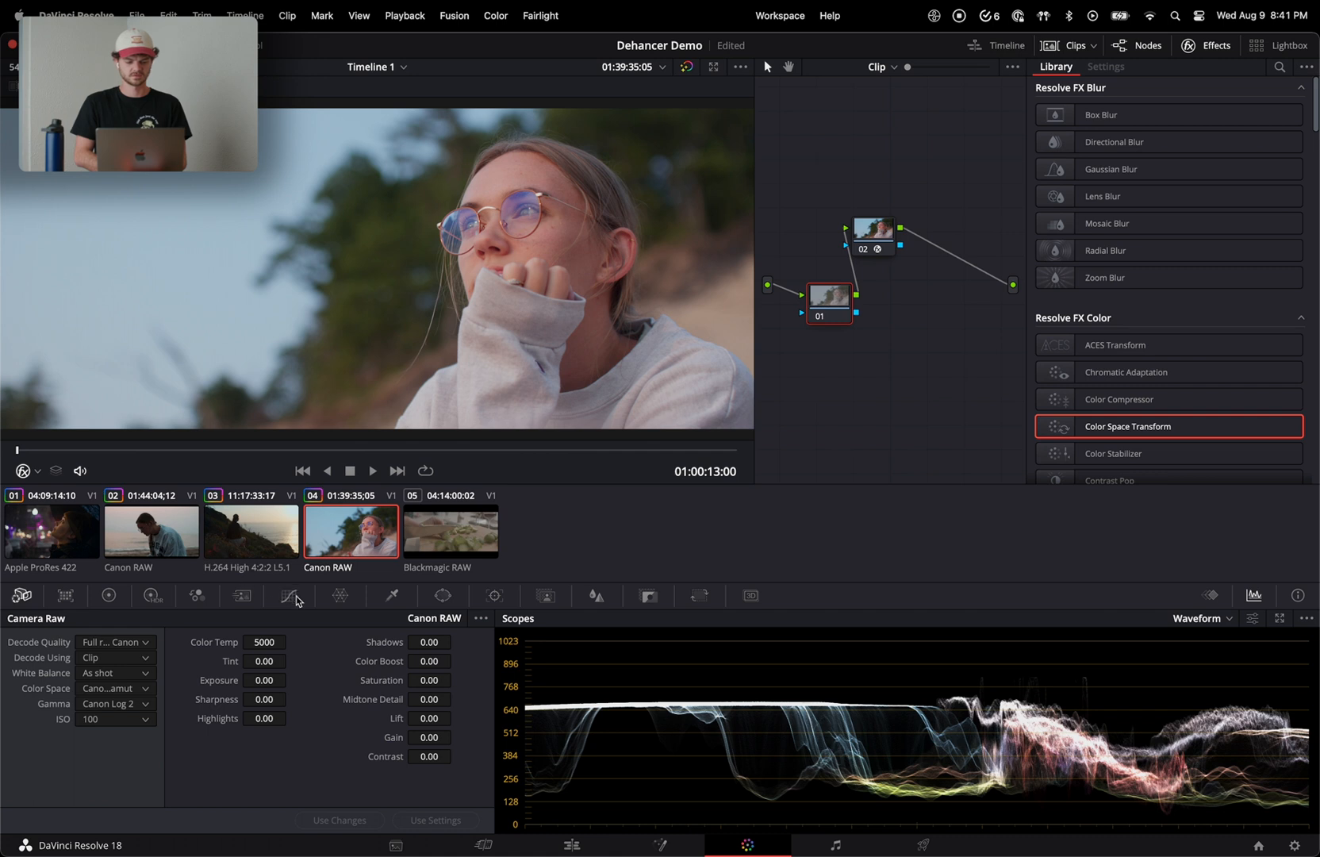
pyautogui.click(290, 596)
pyautogui.click(474, 618)
pyautogui.click(334, 657)
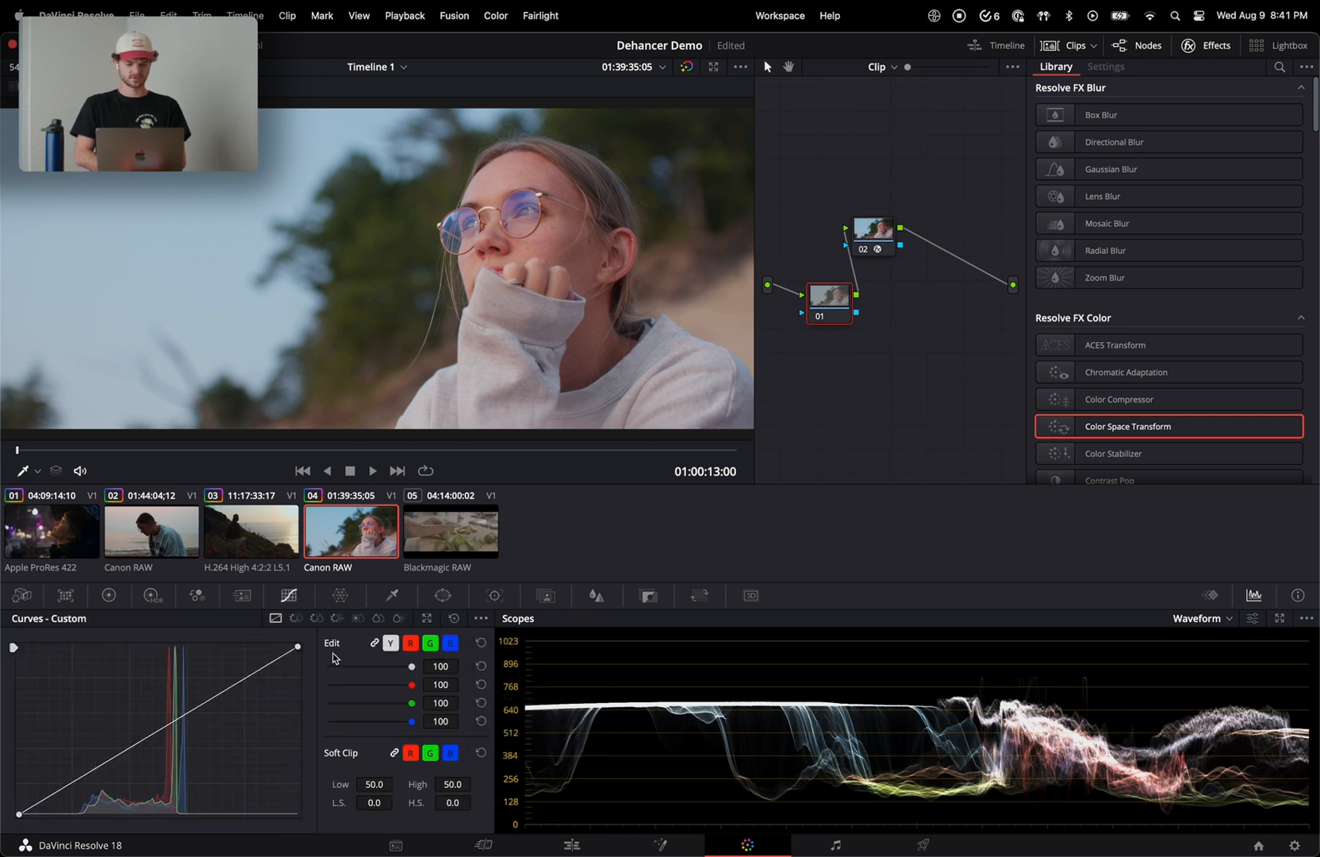
pyautogui.moveTo(207, 706); pyautogui.dragTo(199, 690)
pyautogui.click(18, 815)
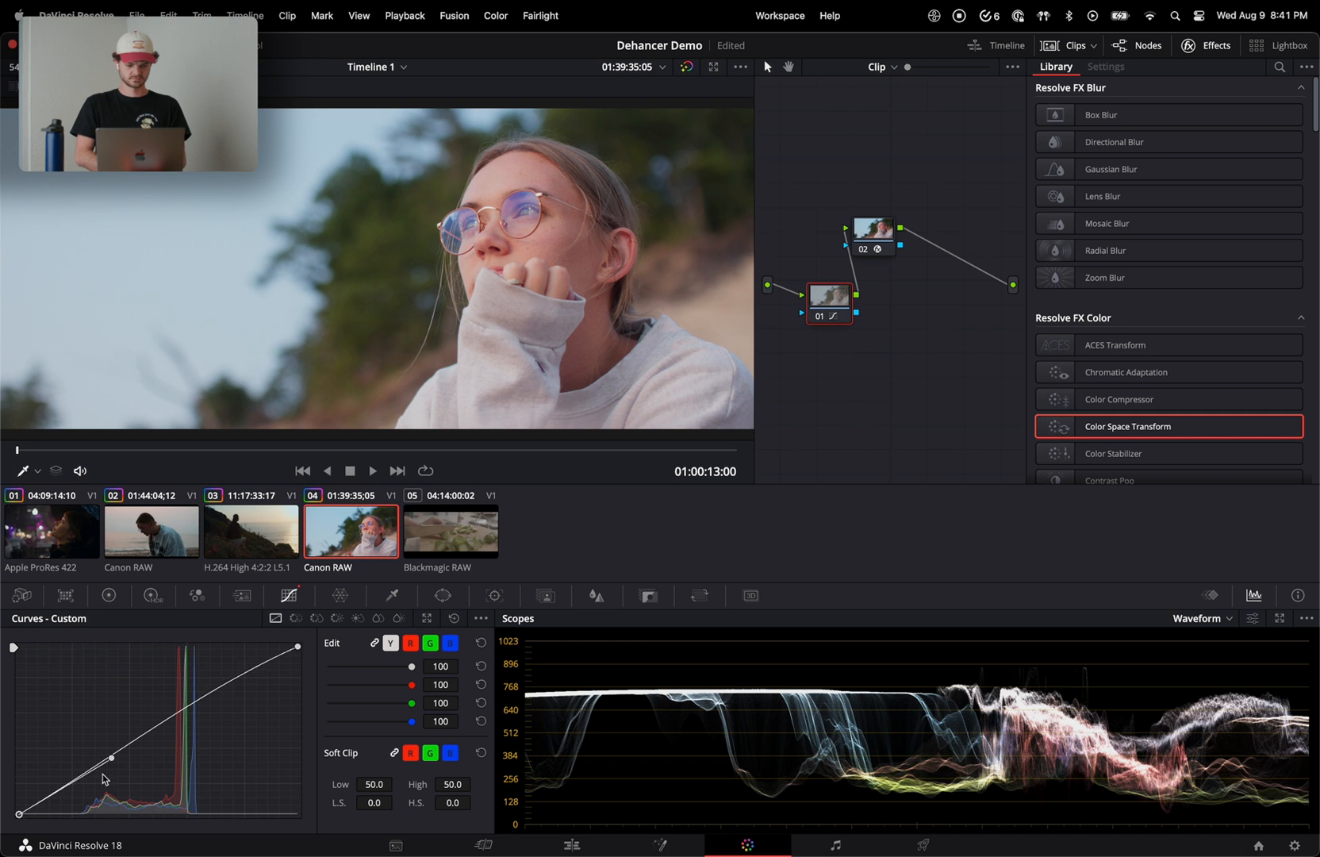
pyautogui.moveTo(111, 763); pyautogui.dragTo(113, 771)
# - Compare the clip with all grades bypassed and with the curve node switched off and on
pyautogui.hotkey('shift', 'd')
pyautogui.hotkey('shift', 'd')
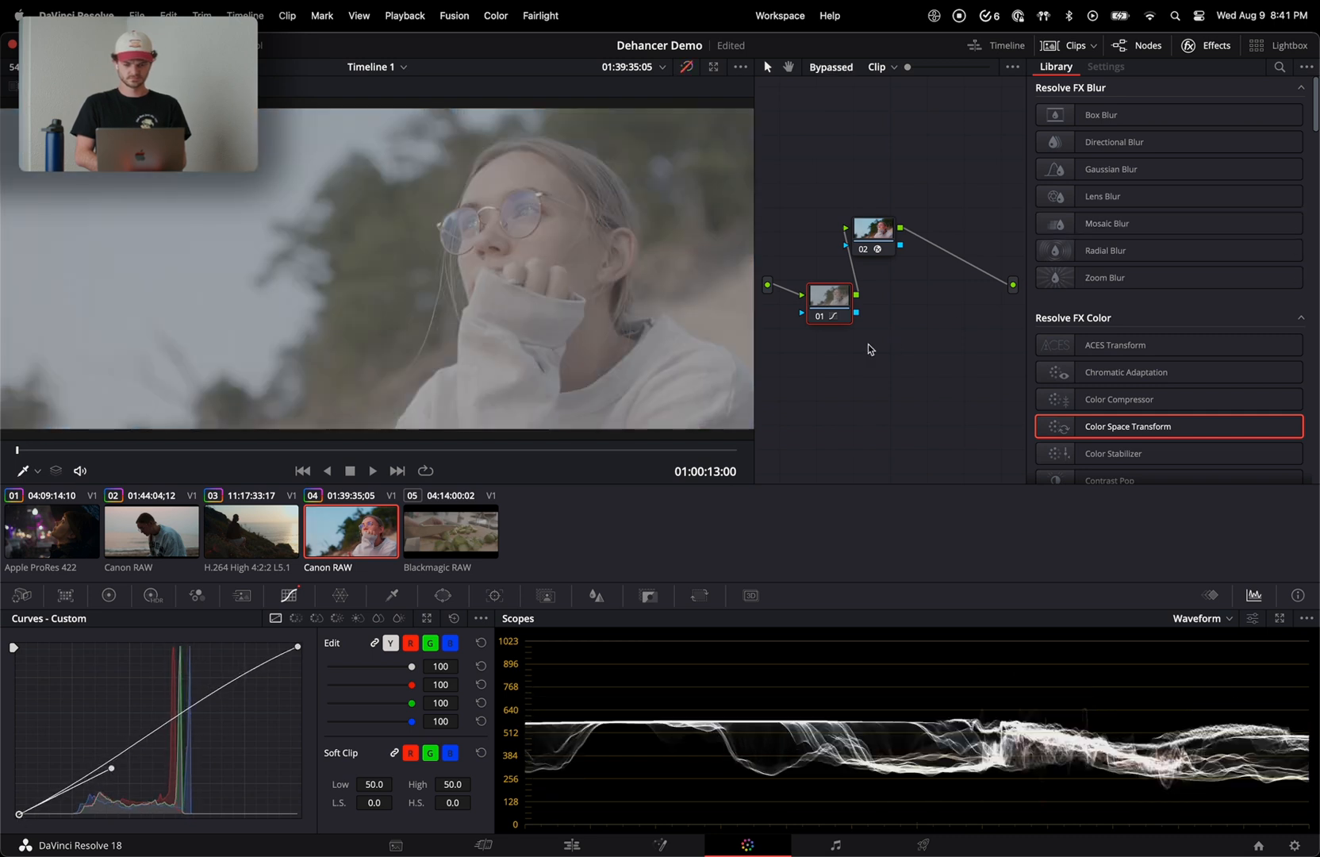
pyautogui.click(819, 317)
pyautogui.click(819, 317)
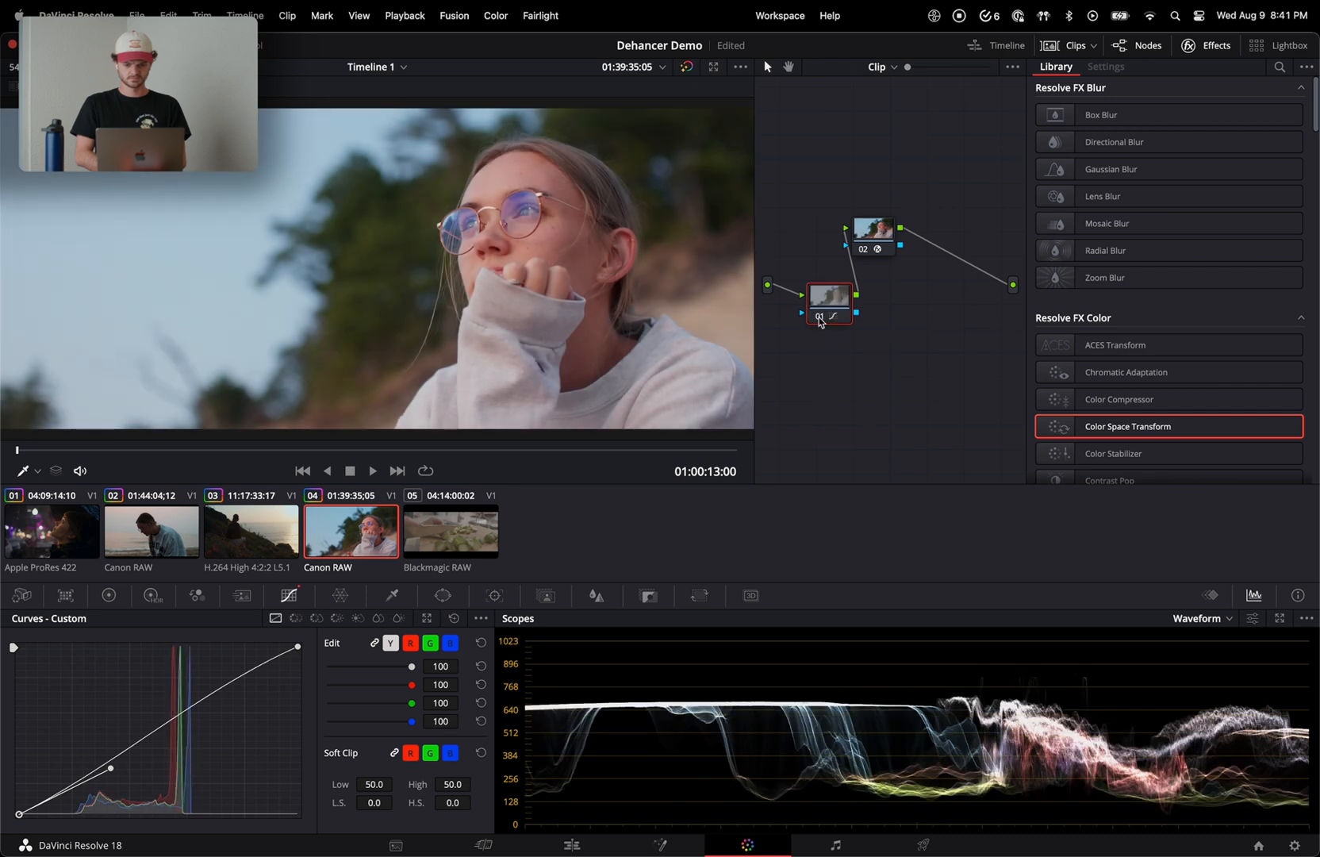
# - Add a serial node after the Color Space Transform node and apply Dehancer Pro 6.2.0 to it
pyautogui.click(875, 252)
pyautogui.hotkey('alt', 's')
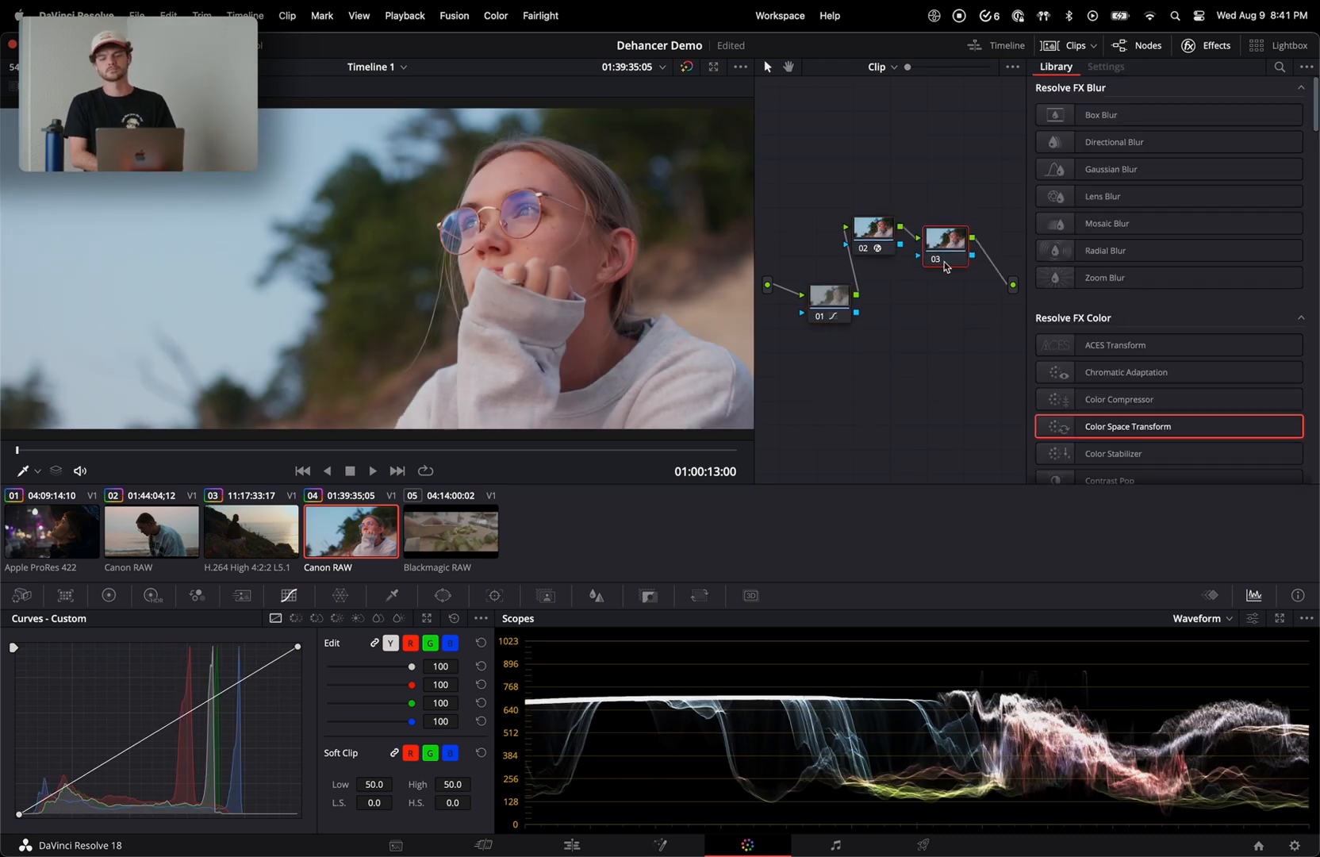
pyautogui.scroll(-15, 1046, 318)
pyautogui.moveTo(1122, 455); pyautogui.dragTo(944, 326)
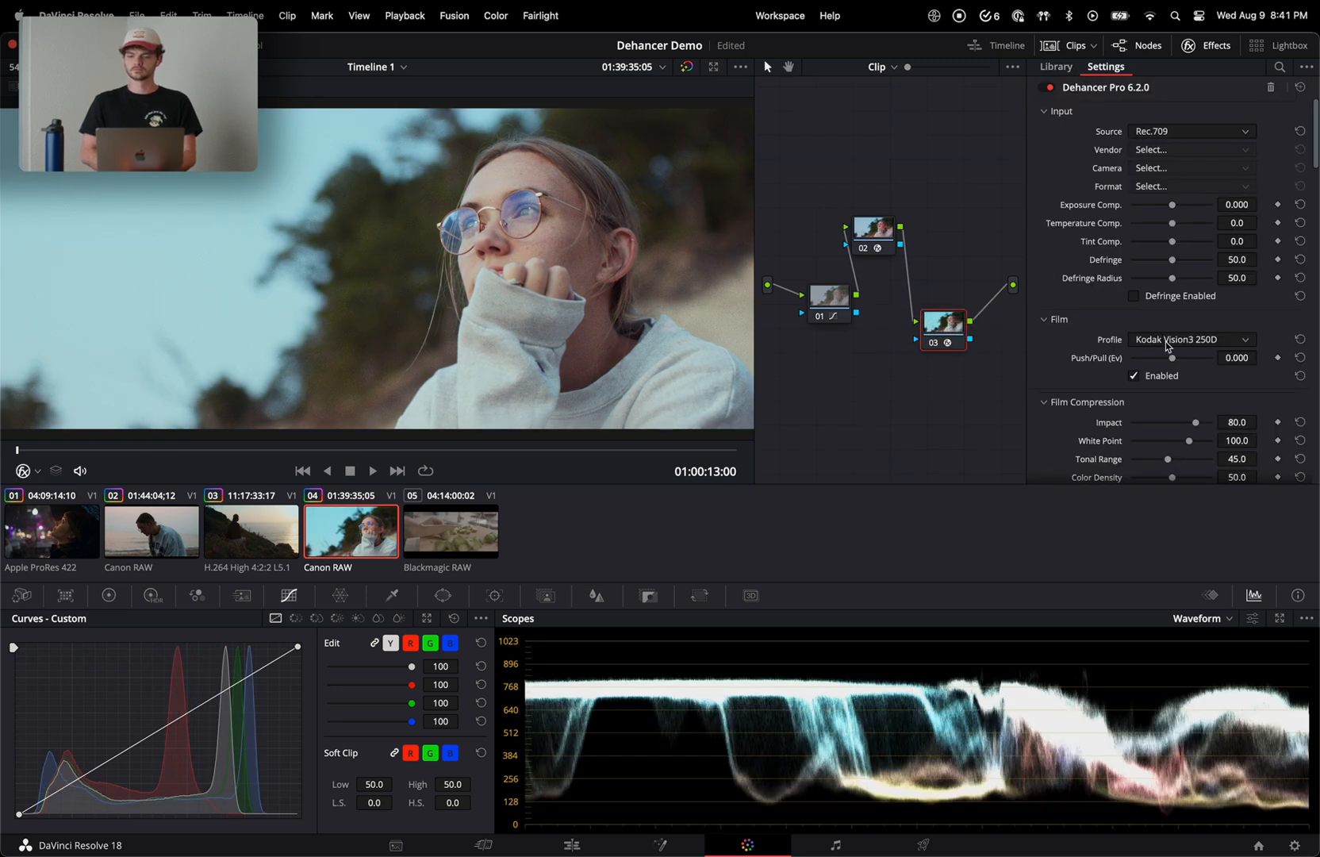
# - Set Dehancer's film profile to Kodak Vision3 200T with Push/Pull 2.000, and Expand to black point 9.82 and white point 82.0
pyautogui.click(1166, 339)
pyautogui.scroll(10, 1180, 458)
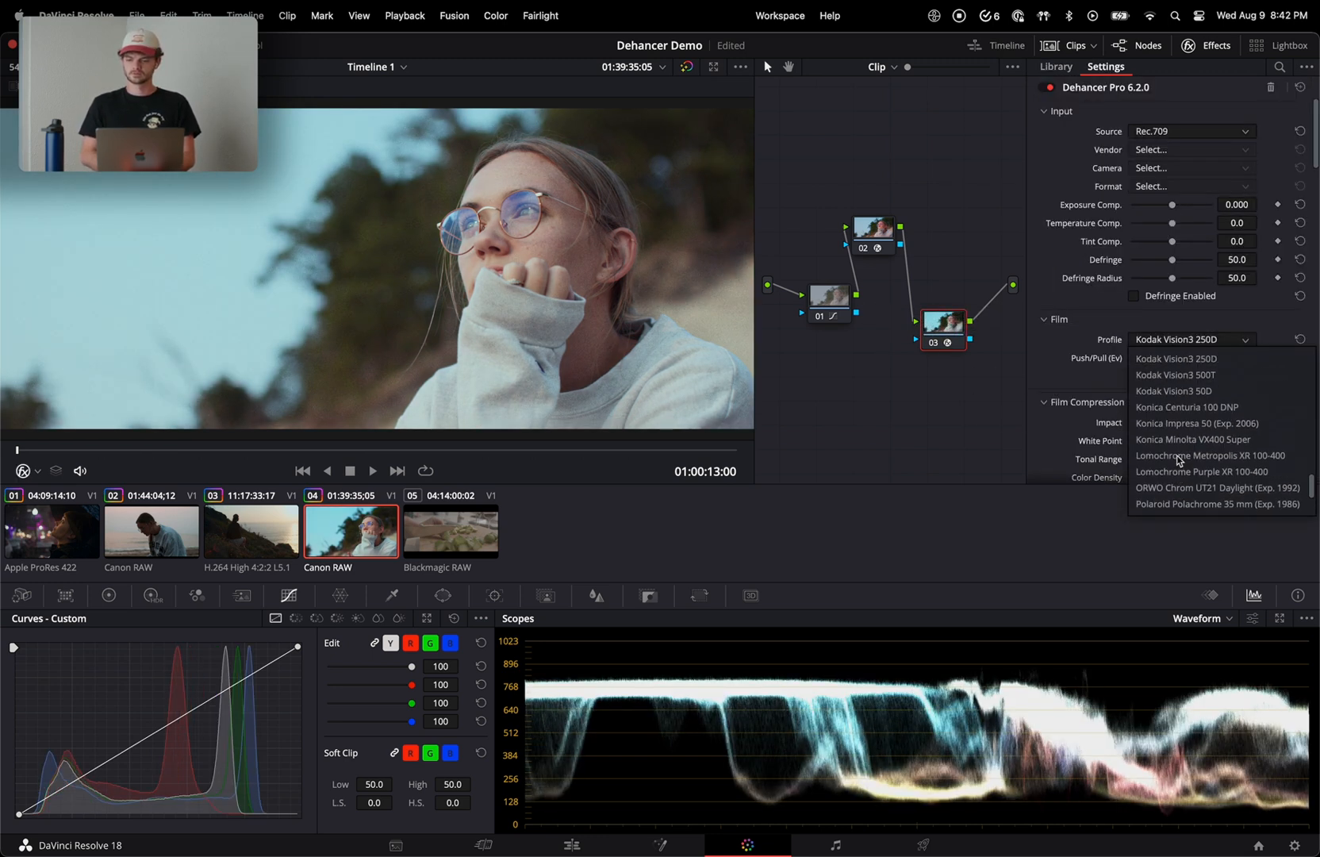
pyautogui.click(1201, 410)
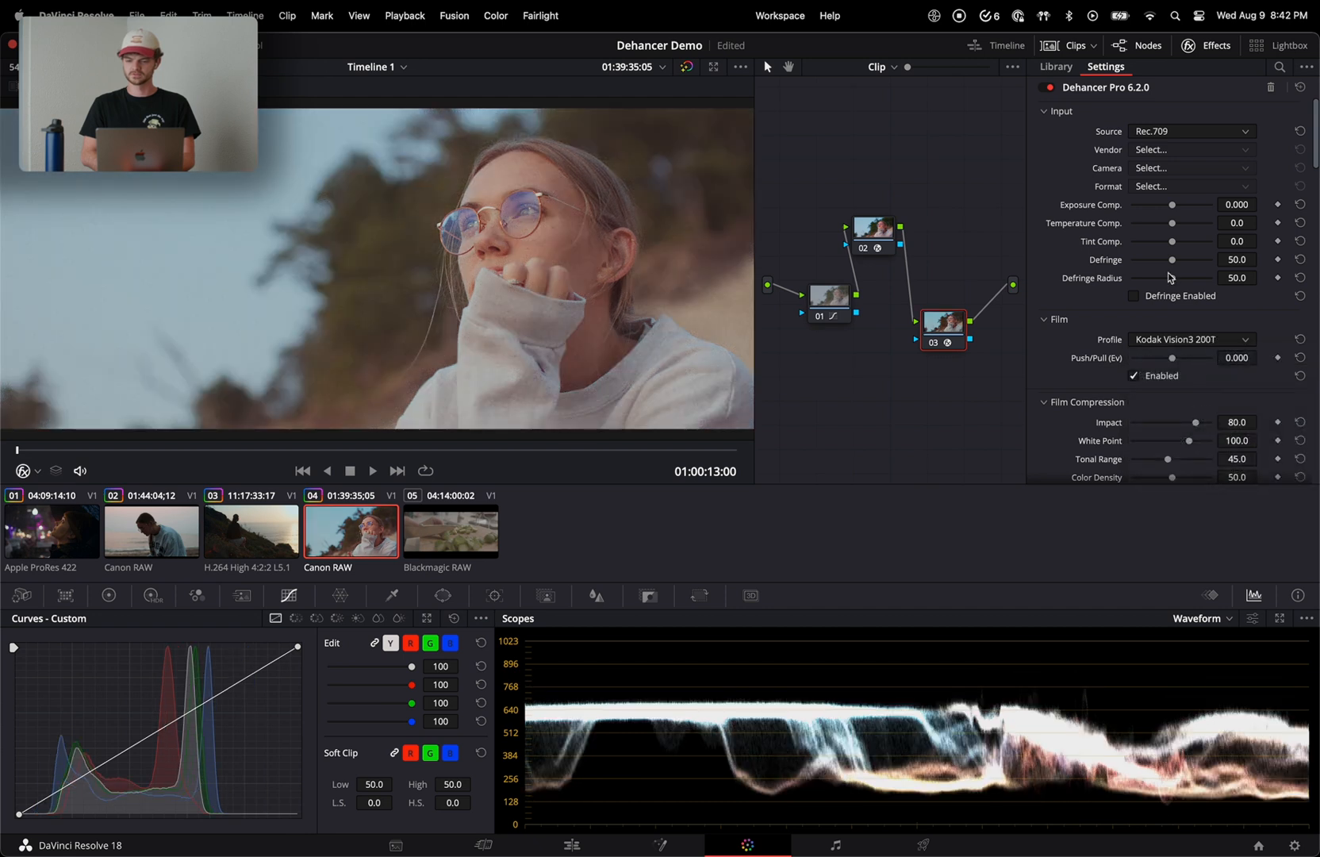
pyautogui.moveTo(1172, 359); pyautogui.dragTo(1316, 333)
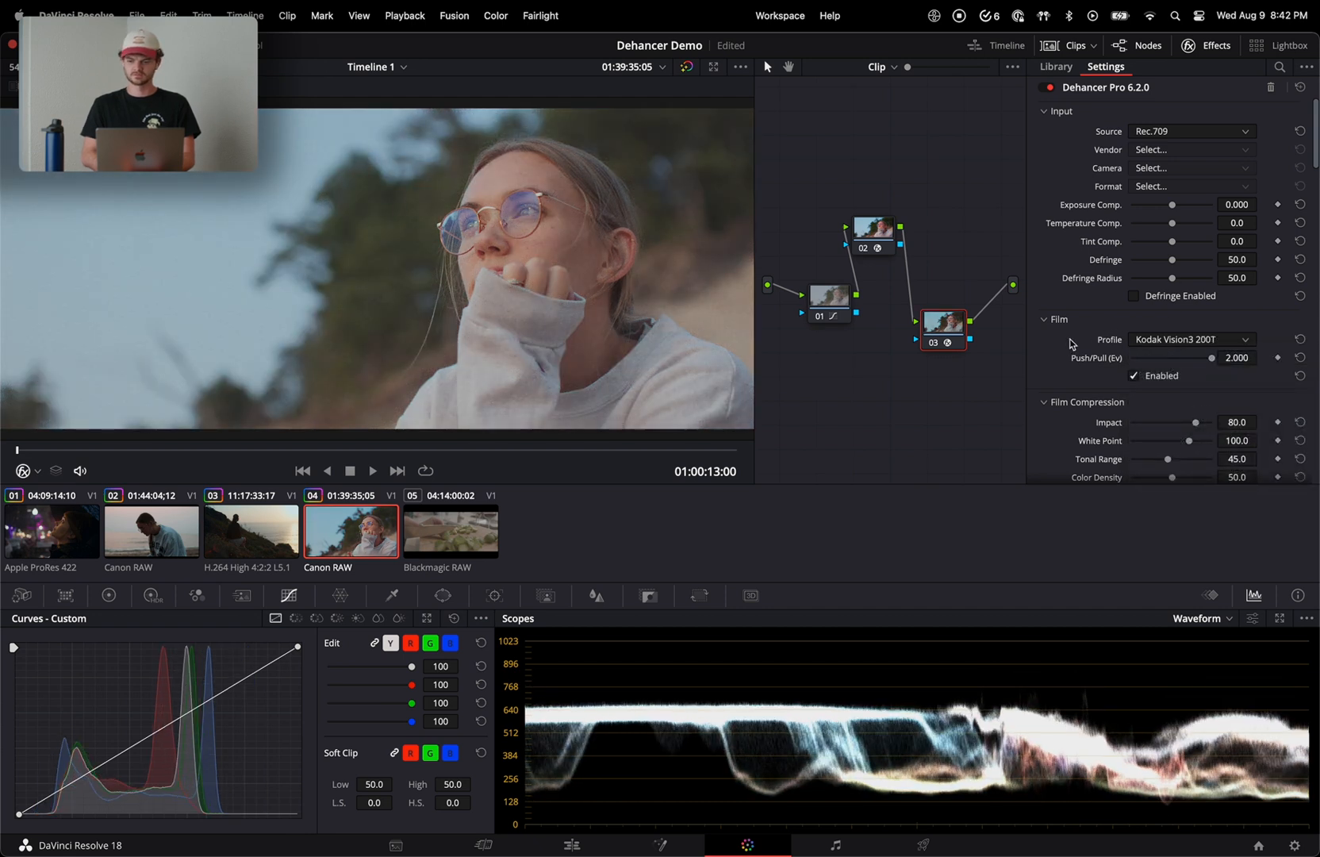
pyautogui.scroll(-10, 1070, 344)
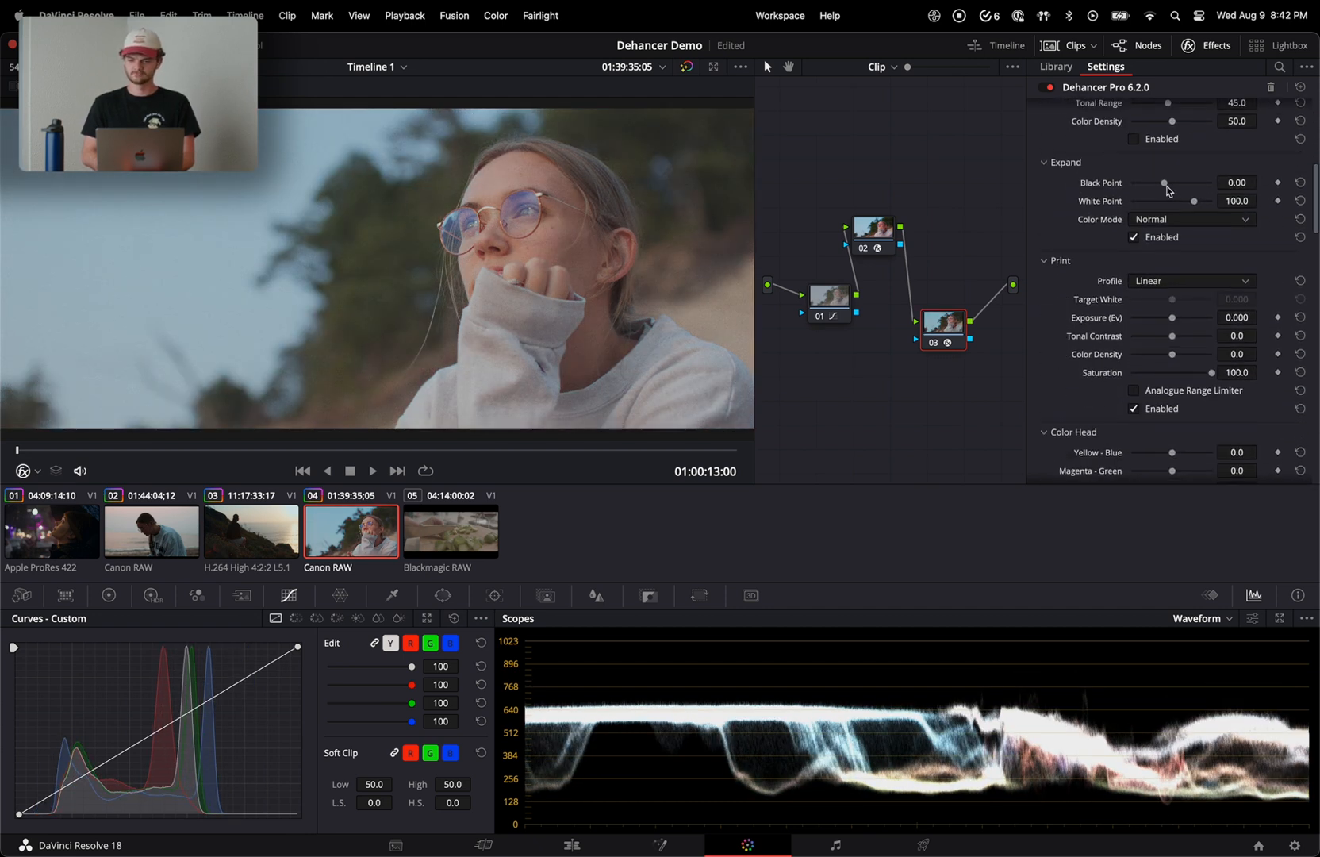
pyautogui.moveTo(1164, 184)
pyautogui.mouseDown()
pyautogui.moveTo(1179, 179)
pyautogui.moveTo(1182, 204)
pyautogui.mouseUp()
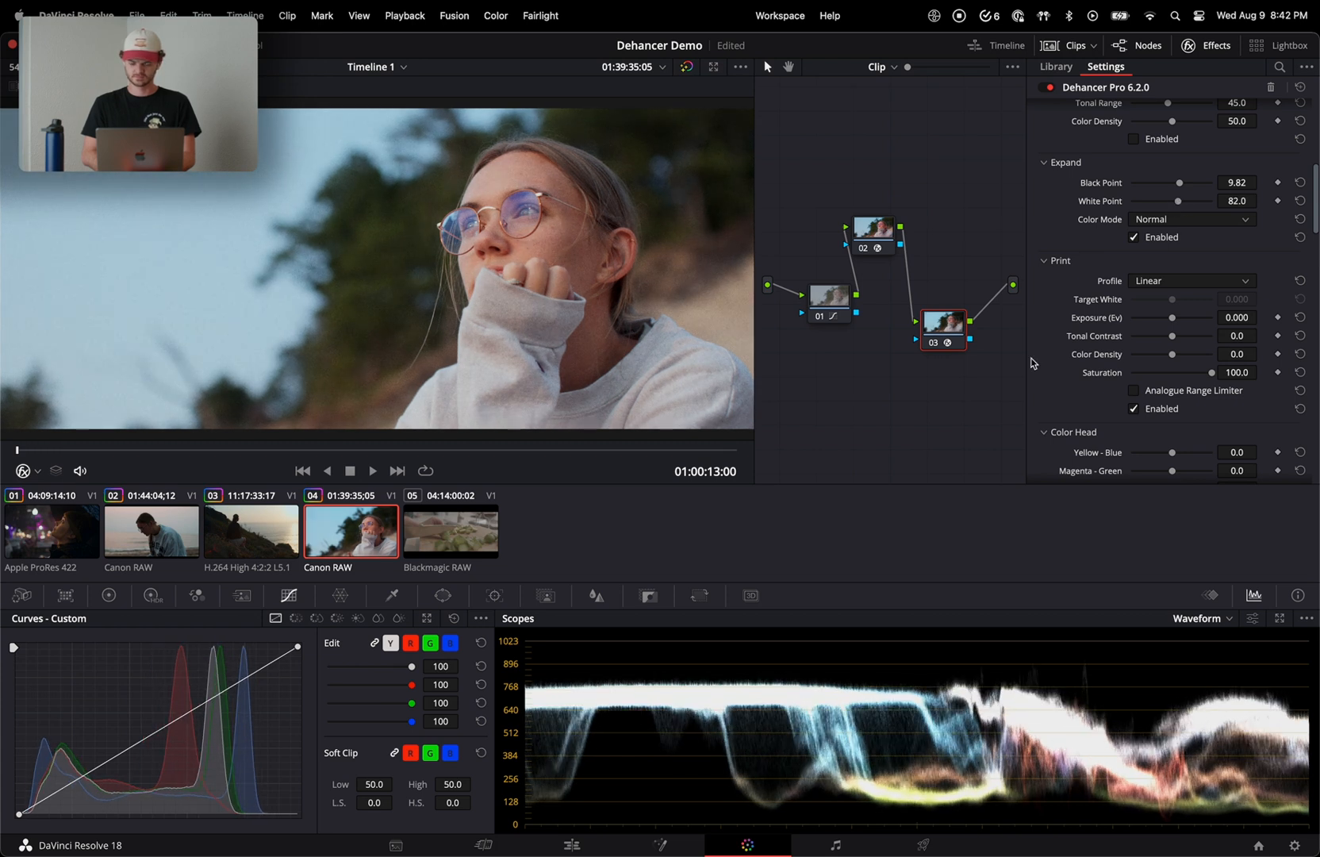
# - Set Dehancer's print profile to Kodak 2383 Print Film and its tonal contrast to -7.8
pyautogui.click(1192, 284)
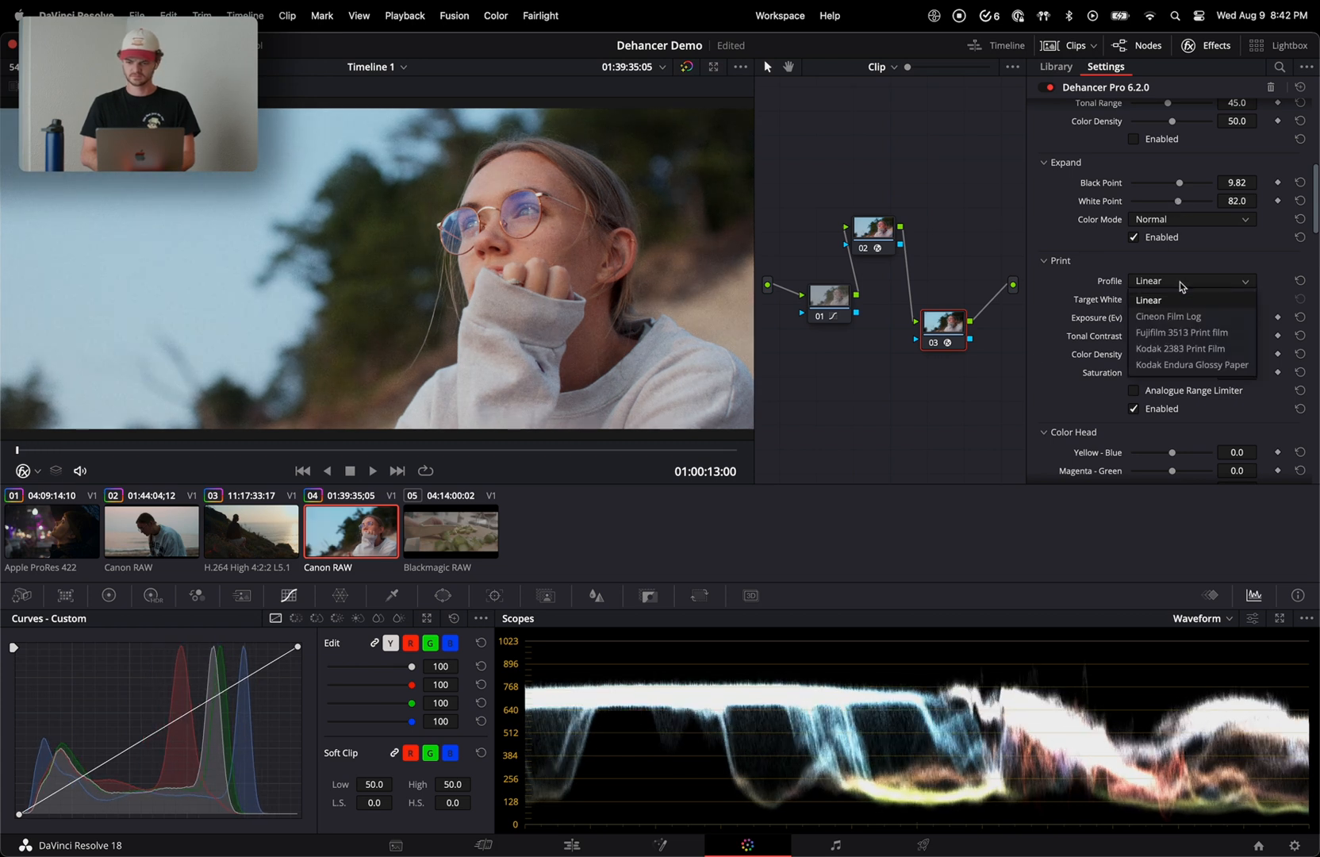
pyautogui.click(1178, 348)
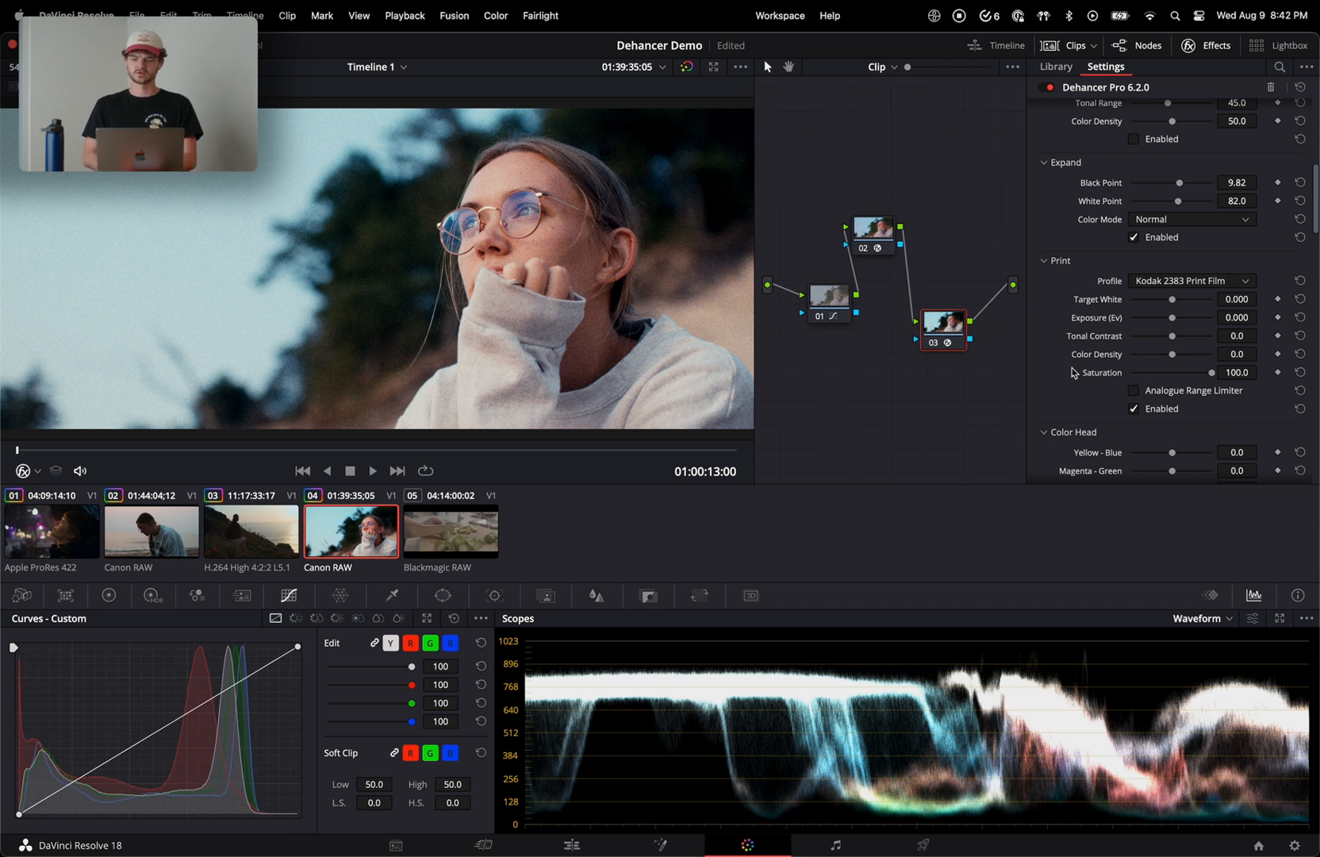
pyautogui.scroll(-1, 1052, 377)
pyautogui.moveTo(1173, 327); pyautogui.dragTo(1165, 328)
# - Reduce Dehancer's film grain to amount 9.1 and midtones 24.8
pyautogui.scroll(-10, 1124, 332)
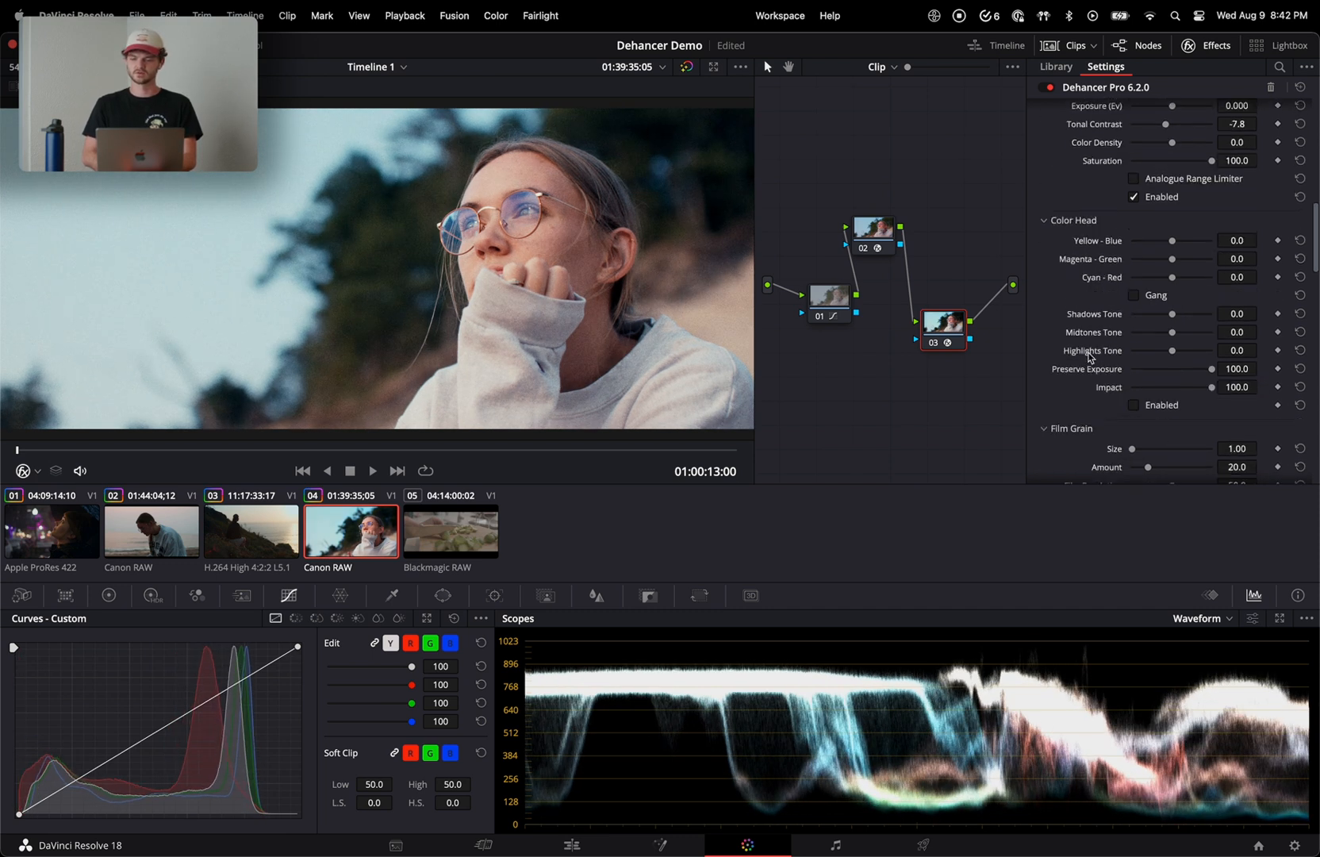
pyautogui.moveTo(1150, 297); pyautogui.dragTo(1138, 293)
pyautogui.moveTo(1189, 349); pyautogui.dragTo(1153, 359)
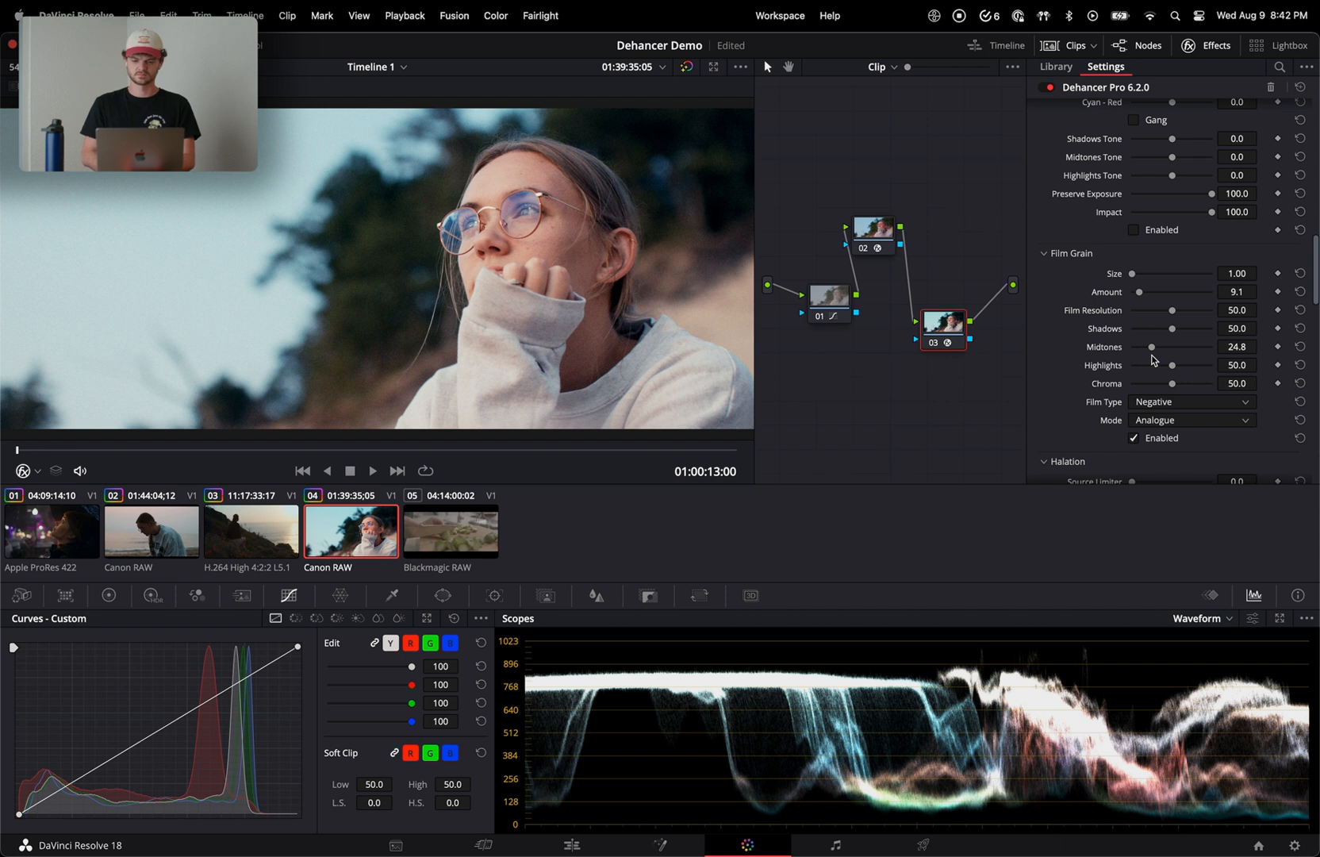
# - Spread nodes 01 and 02 apart and add a serial node between the Color Space Transform and Dehancer nodes
pyautogui.click(827, 302)
pyautogui.moveTo(876, 230); pyautogui.dragTo(879, 197)
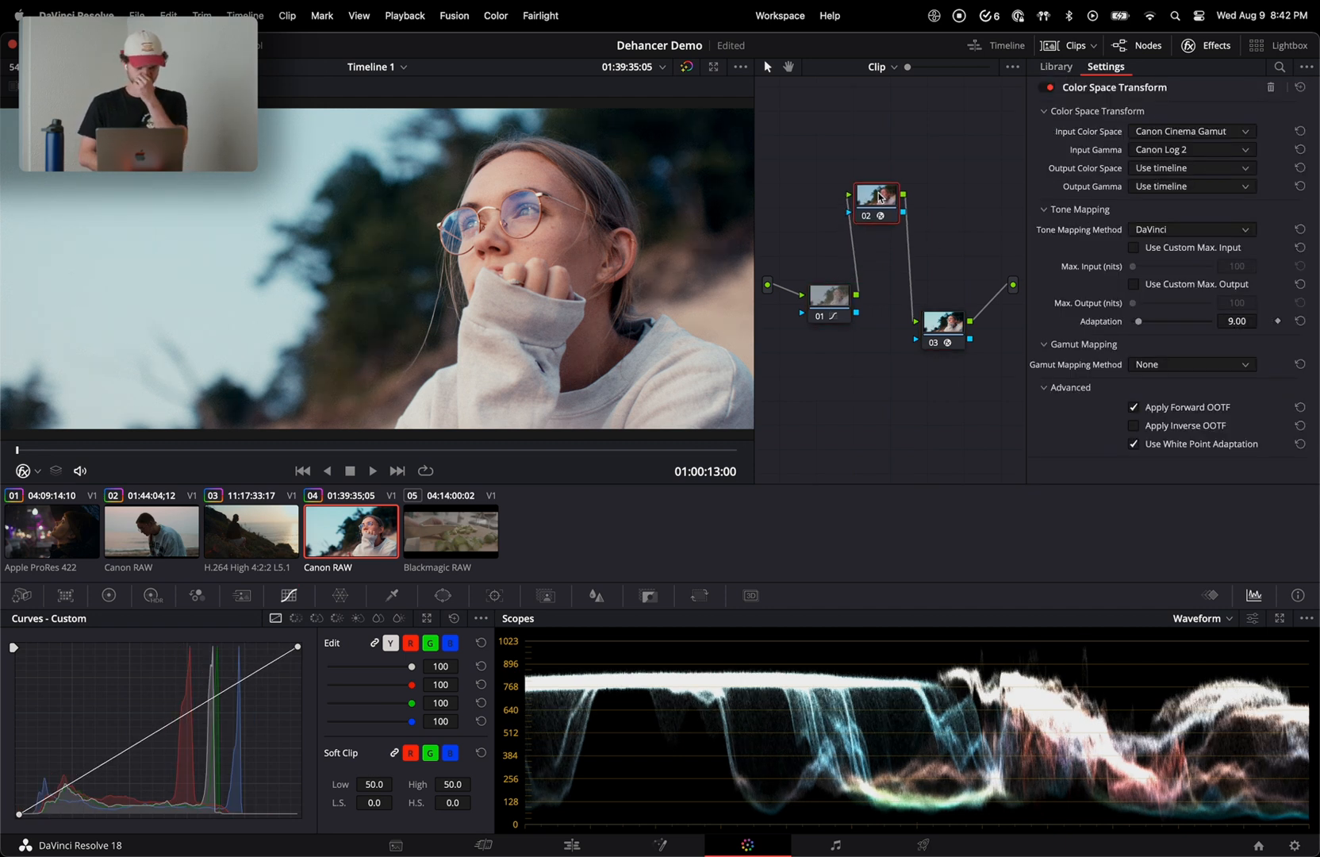
pyautogui.click(832, 303)
pyautogui.click(877, 200)
pyautogui.moveTo(831, 304); pyautogui.dragTo(823, 306)
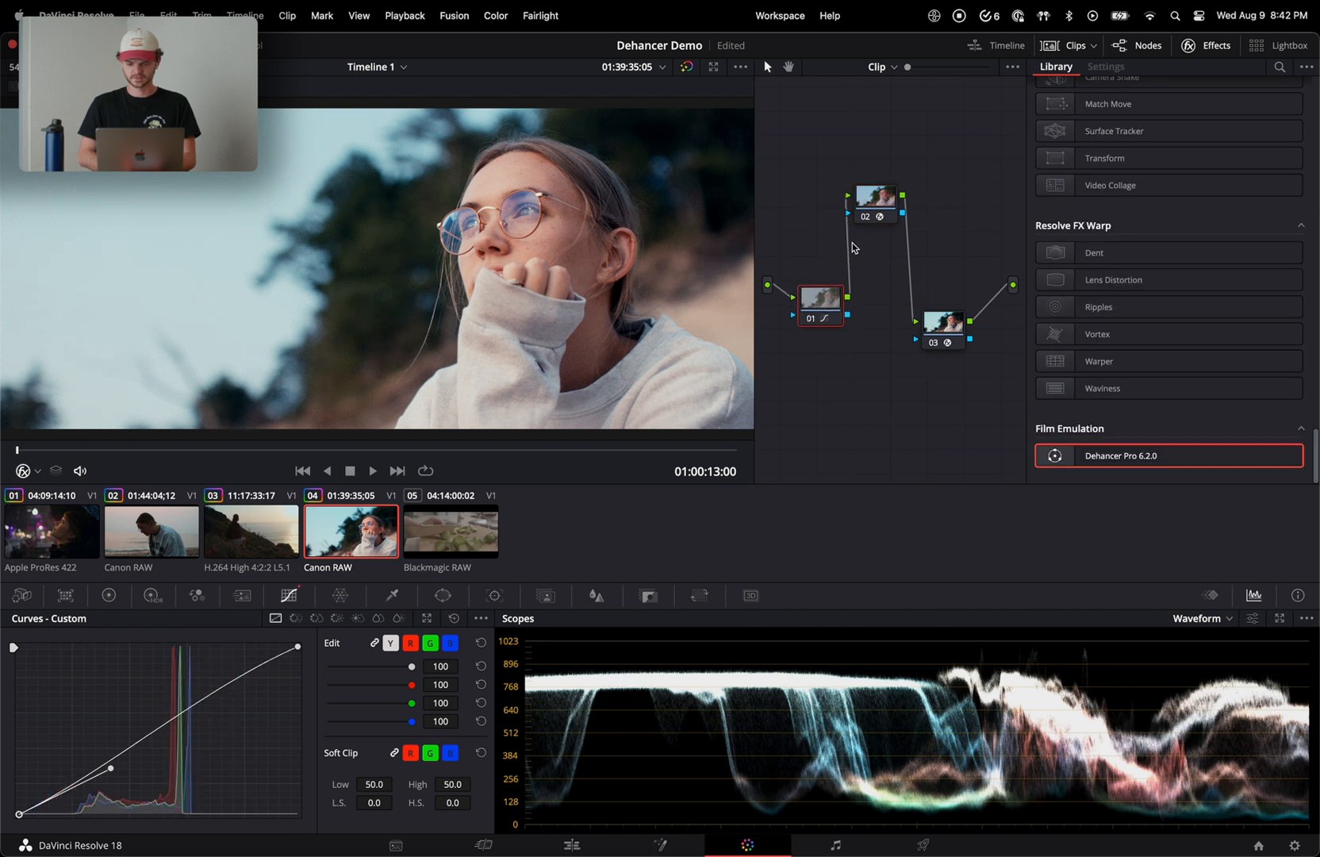
pyautogui.click(886, 190)
pyautogui.hotkey('alt', 's')
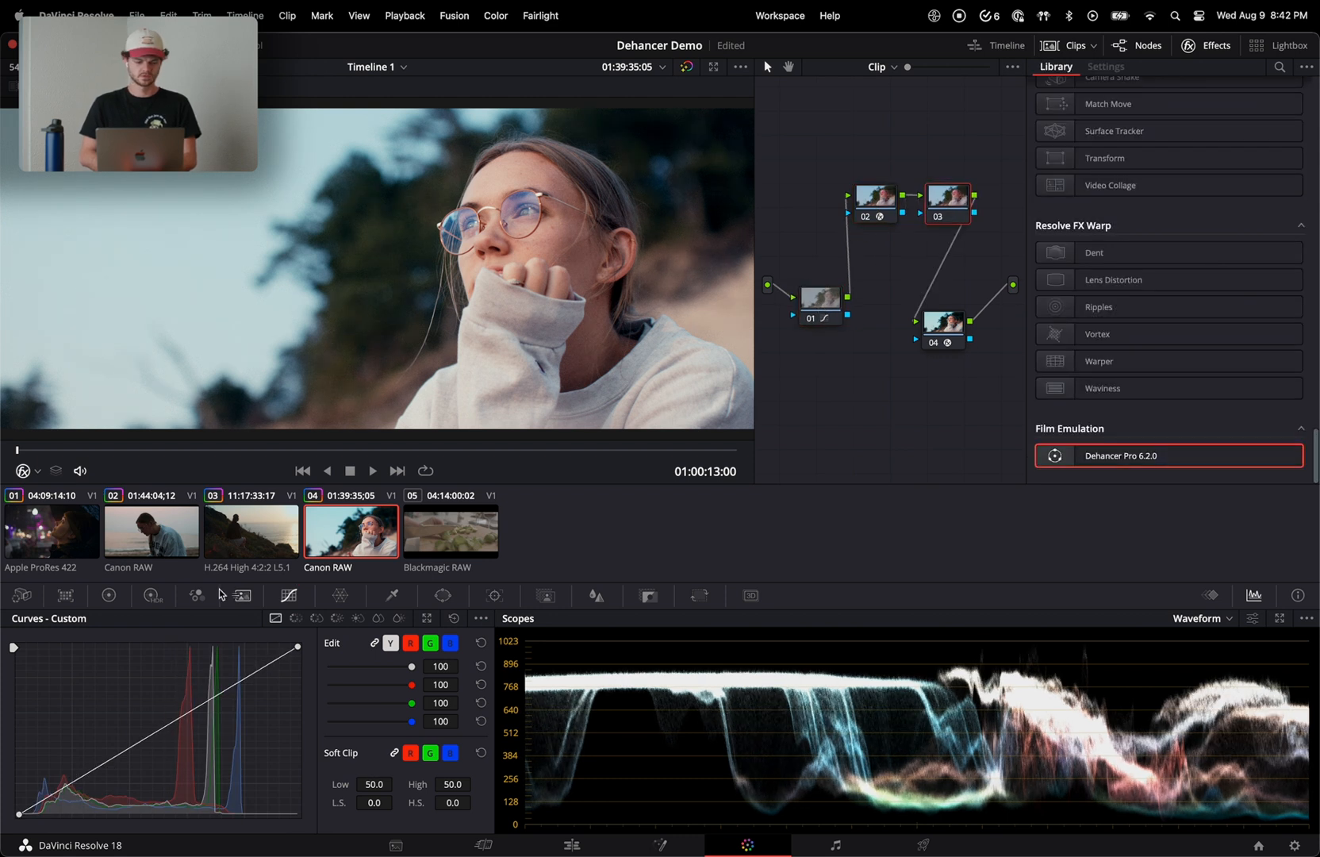
pyautogui.click(114, 600)
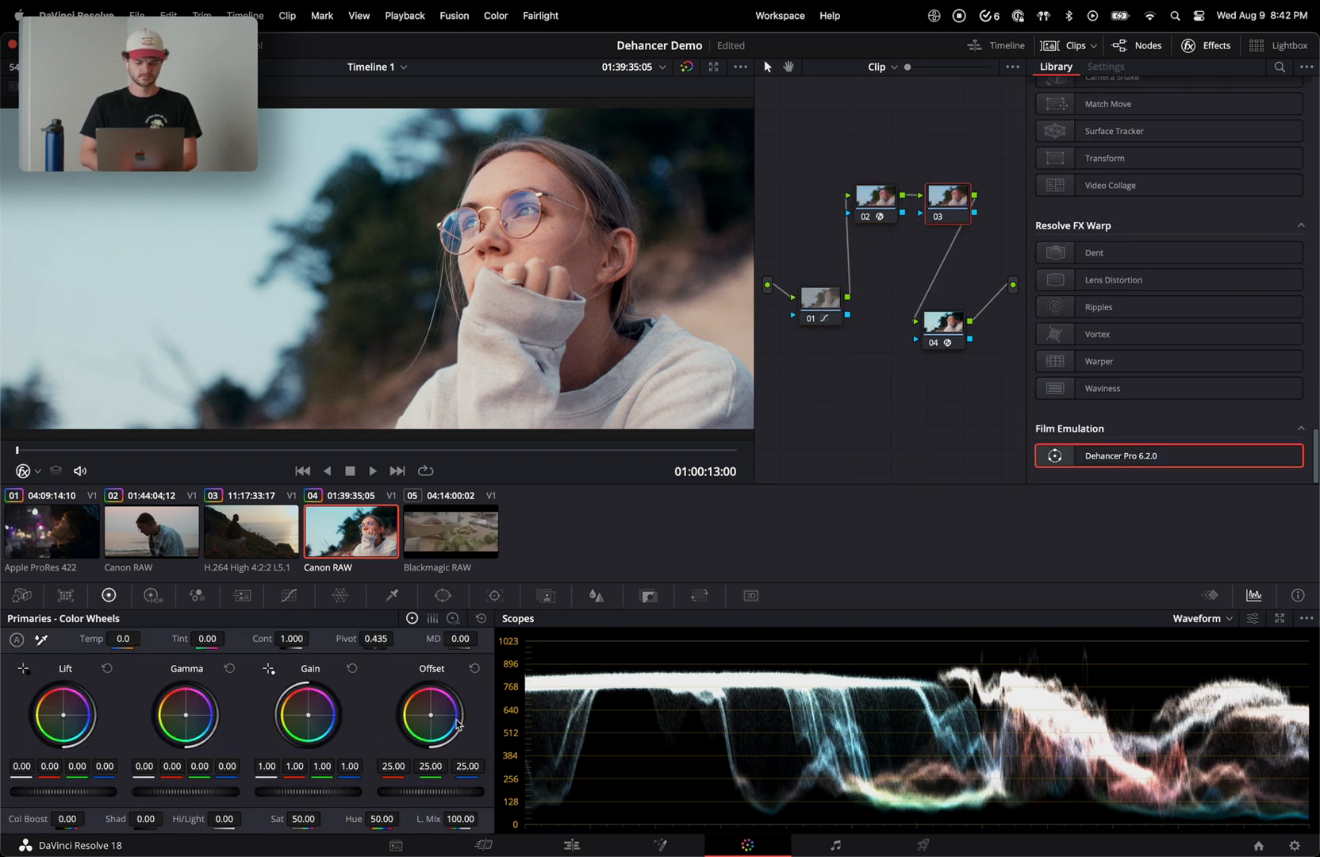
pyautogui.moveTo(430, 716)
pyautogui.mouseDown()
pyautogui.moveTo(421, 697)
pyautogui.moveTo(430, 718)
pyautogui.mouseUp()
pyautogui.doubleClick(431, 718)
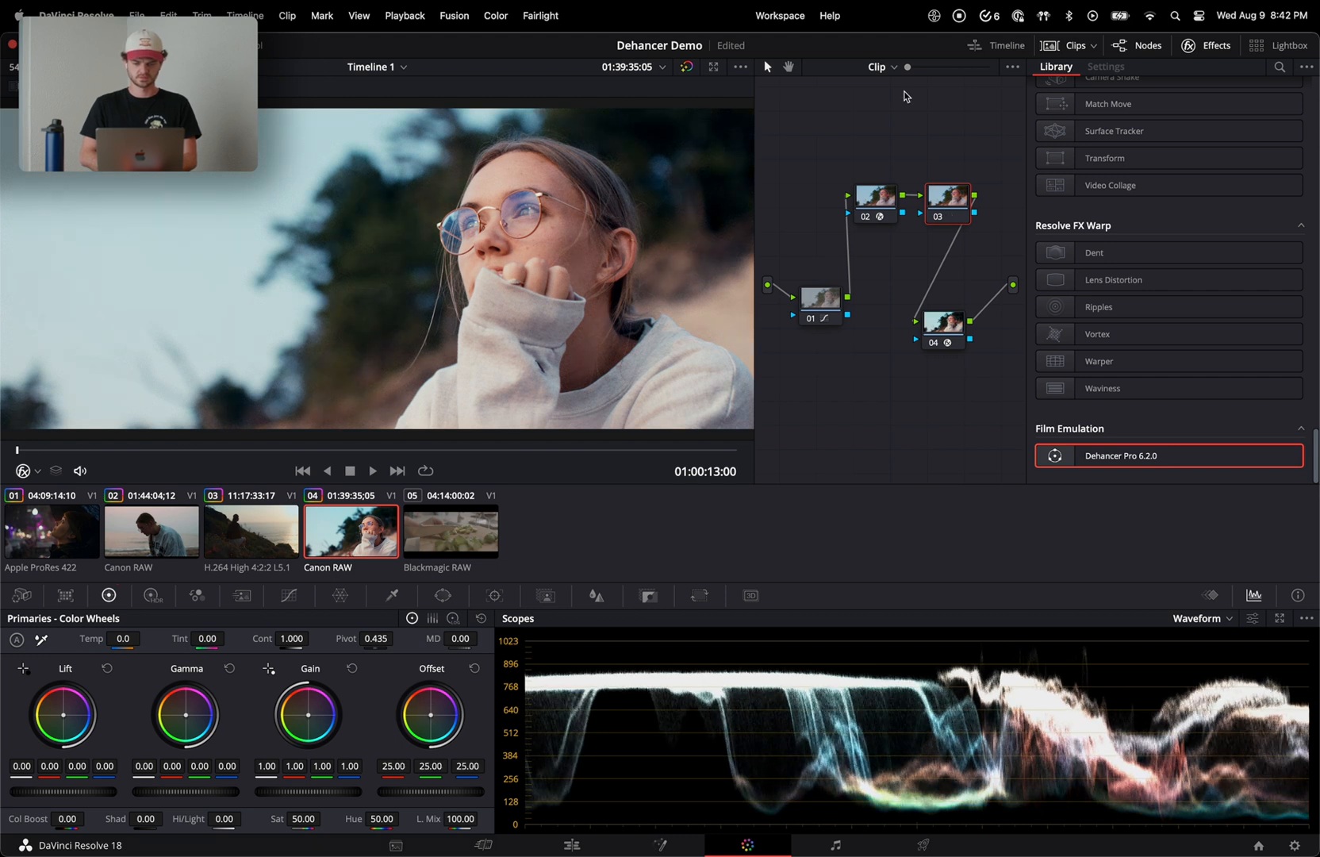
# - Set node 03's color space to Y'UV and raise the blue channel of its RGB Mixer Blue Output to 1.30
pyautogui.rightClick(951, 203)
pyautogui.moveTo(996, 385)
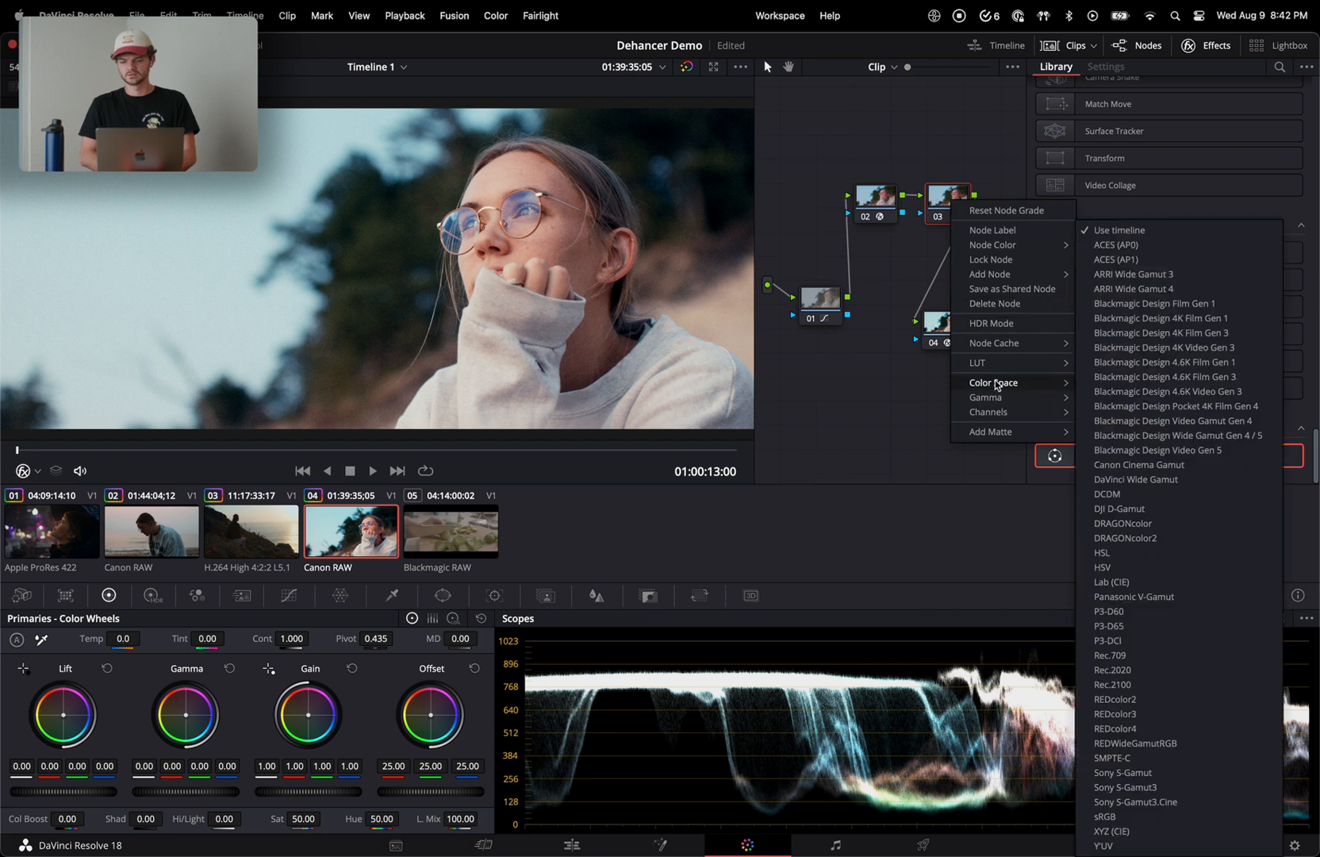
pyautogui.click(1209, 847)
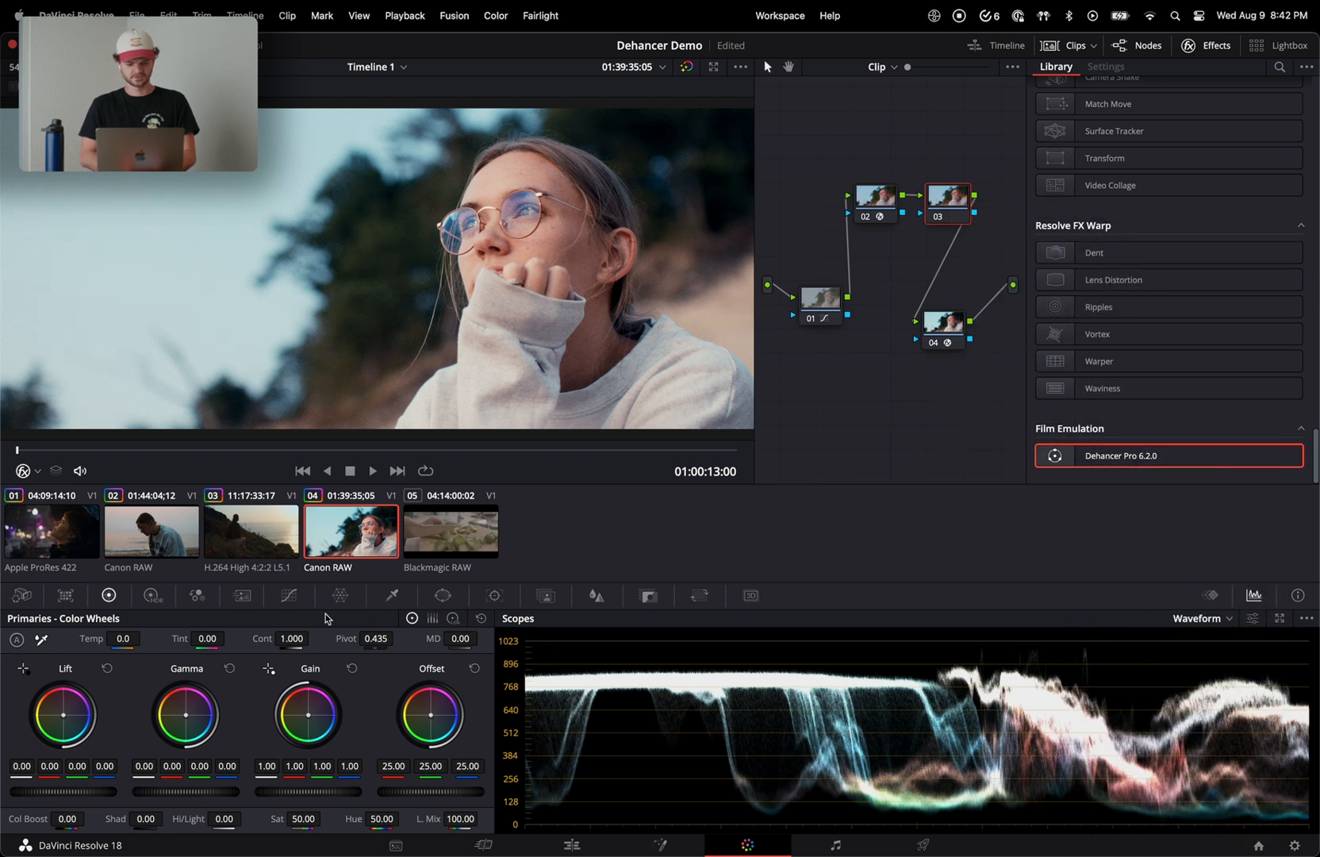
pyautogui.click(196, 595)
pyautogui.moveTo(434, 695); pyautogui.dragTo(433, 686)
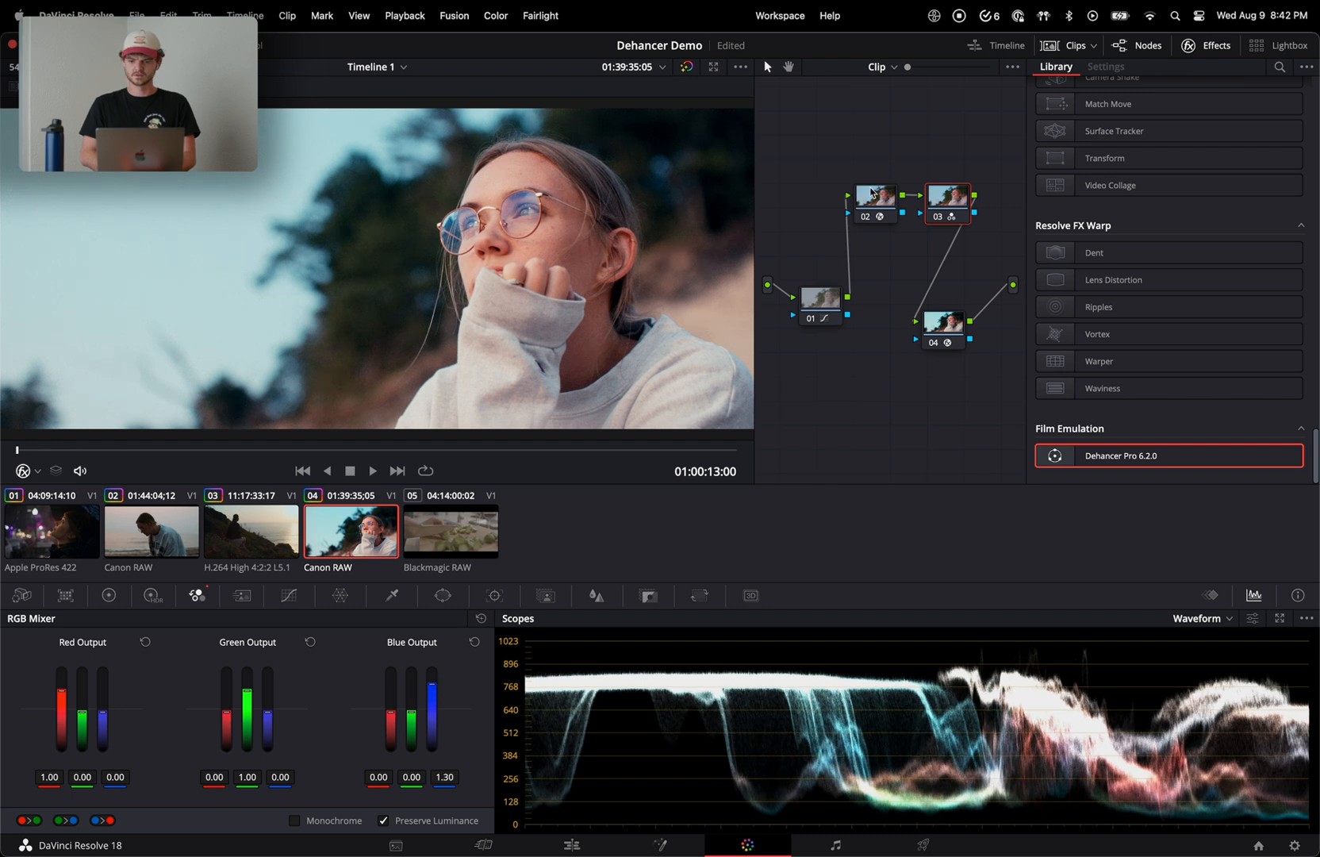
# - Move node 02 aside, add a serial node after node 03 and place it just above the Dehancer node
pyautogui.moveTo(875, 197); pyautogui.dragTo(829, 157)
pyautogui.click(944, 204)
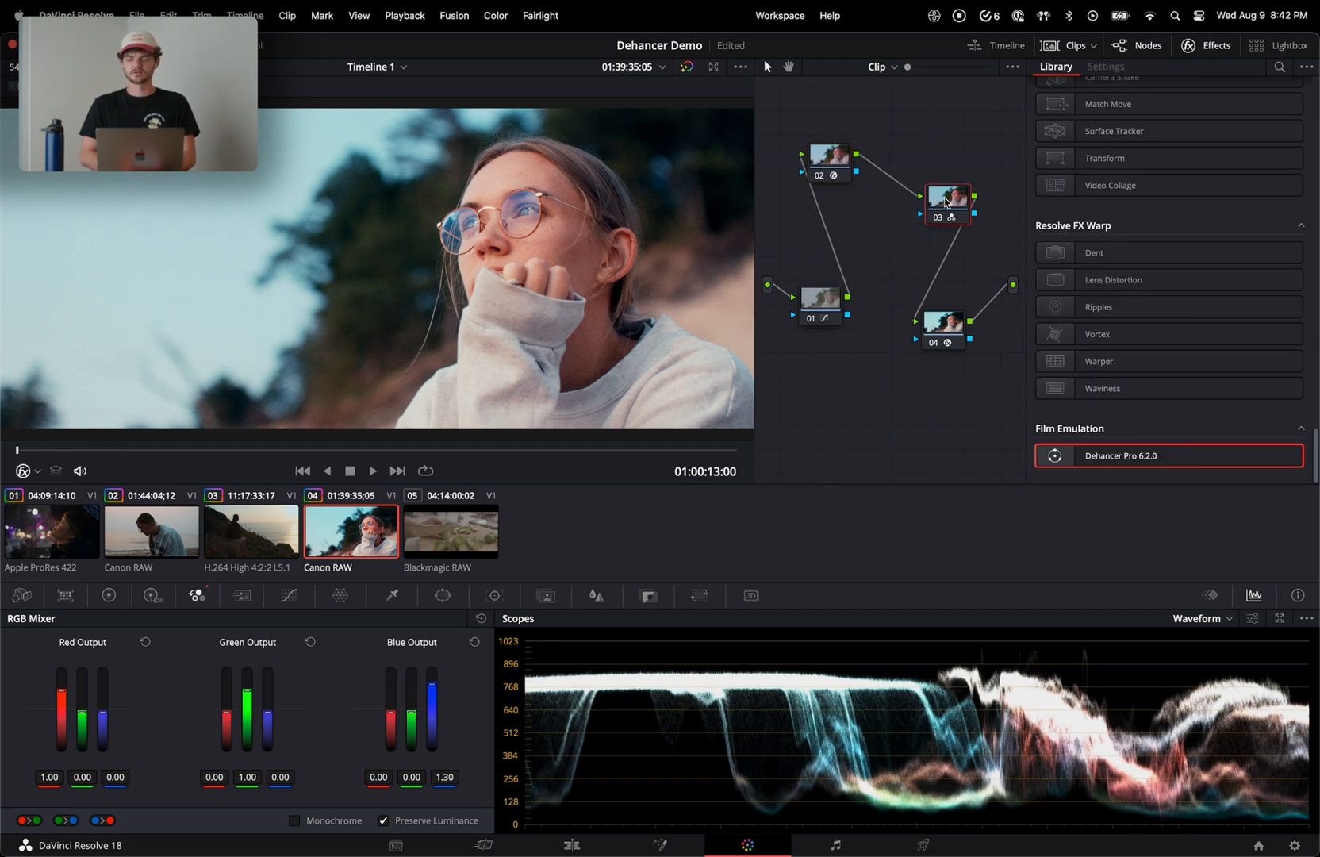
pyautogui.hotkey('alt', 's')
pyautogui.moveTo(930, 204); pyautogui.dragTo(957, 280)
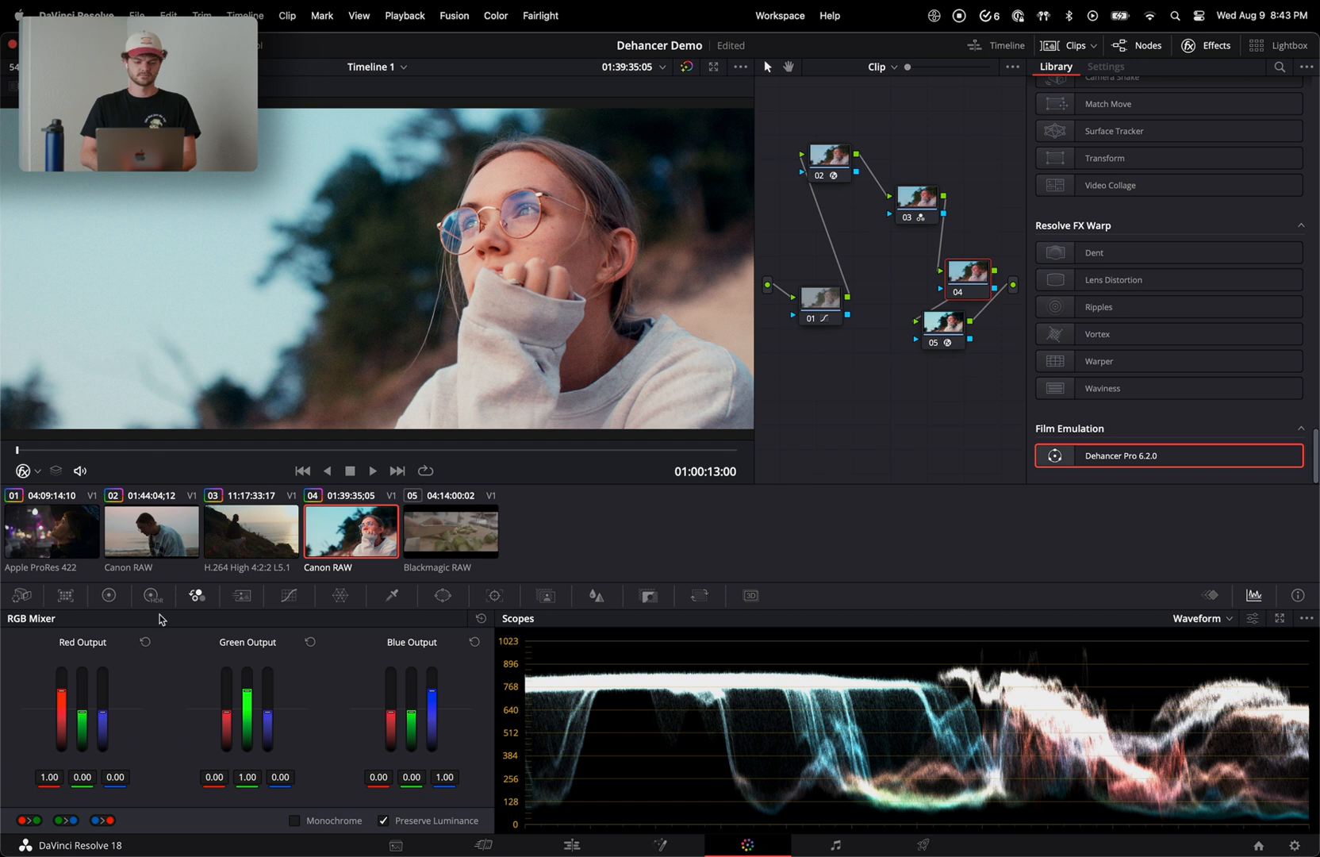
# - Shift node 04's Gamma to red -0.01, green 0.01 and blue -0.01, and set its key output gain to 0.556
pyautogui.click(109, 596)
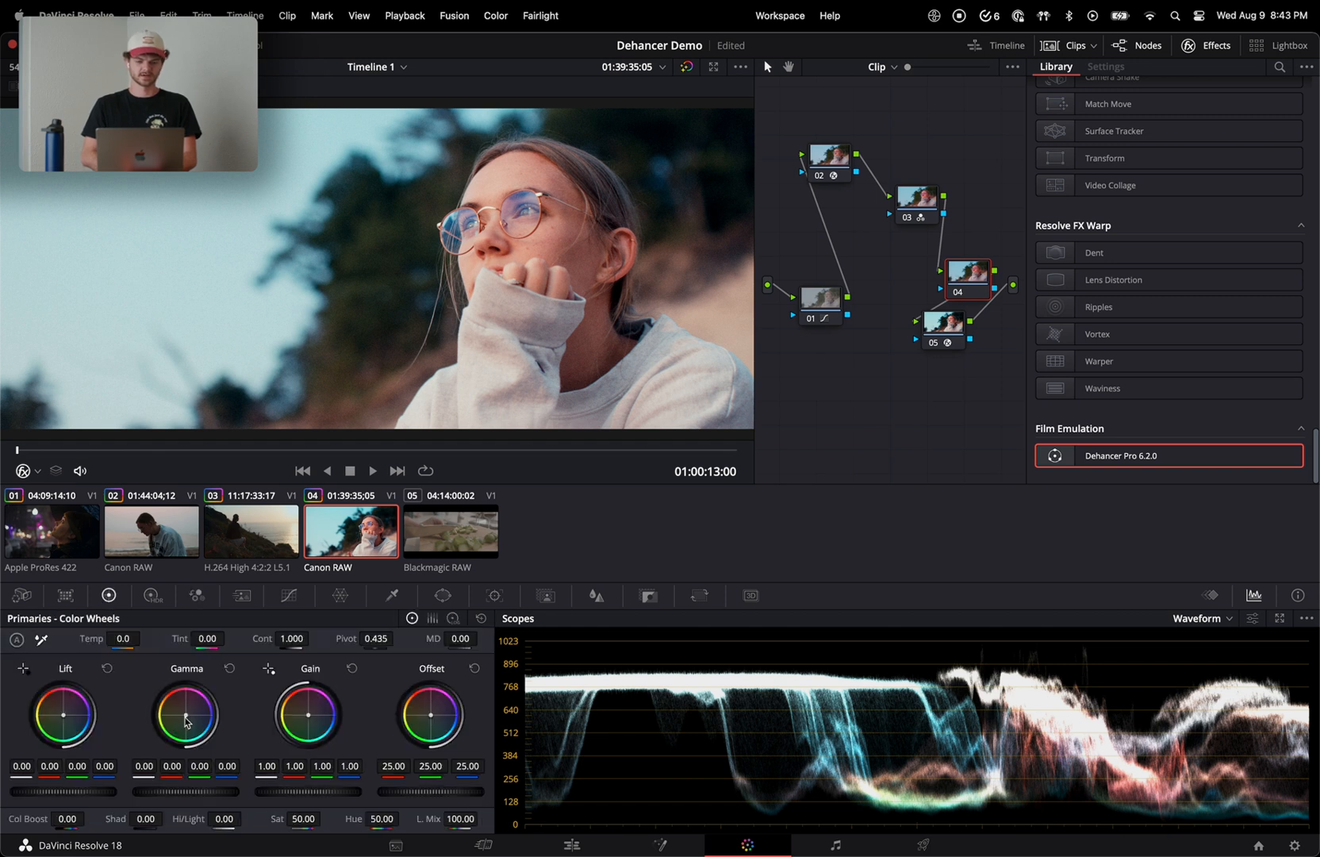
pyautogui.moveTo(186, 722)
pyautogui.mouseDown()
pyautogui.moveTo(185, 740)
pyautogui.moveTo(187, 720)
pyautogui.mouseUp()
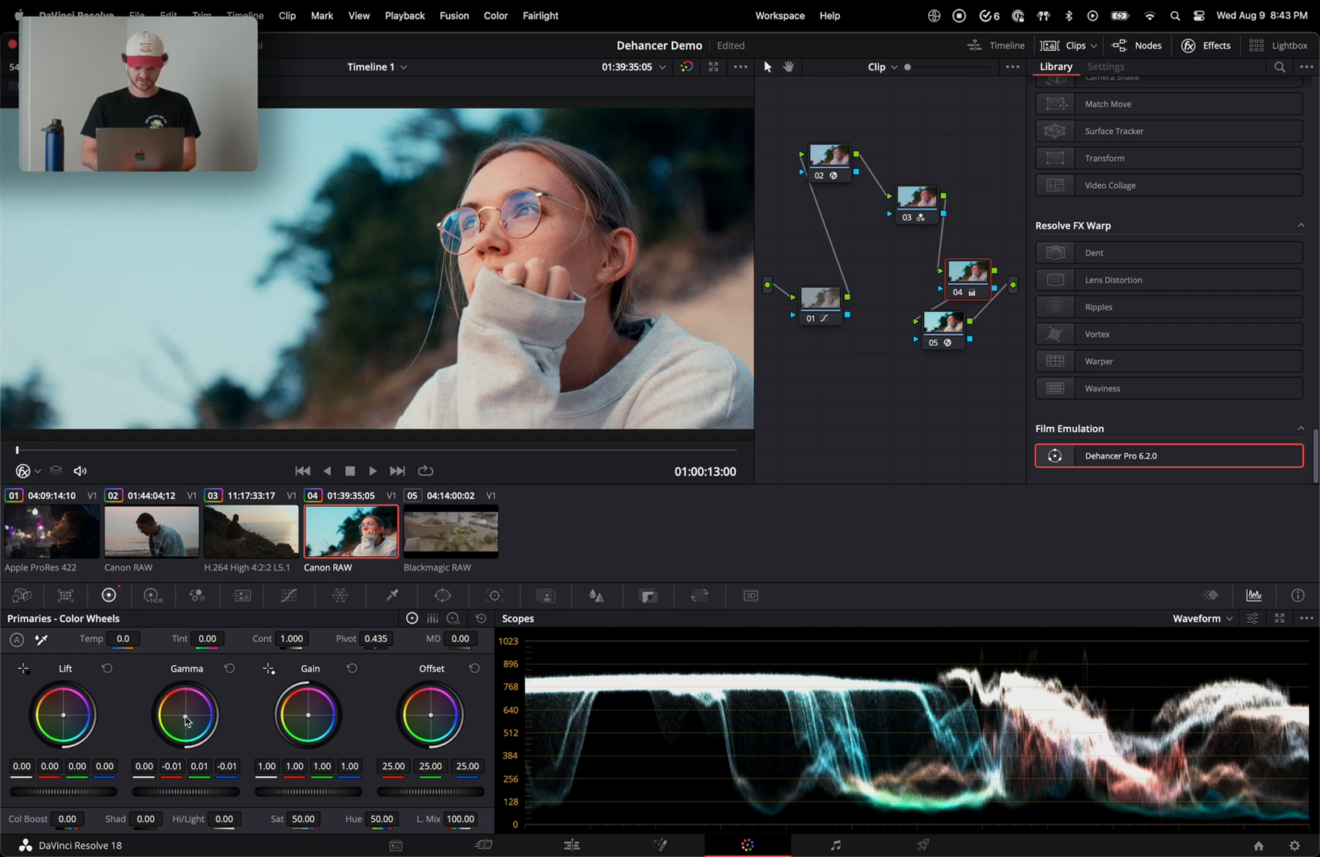
pyautogui.click(649, 596)
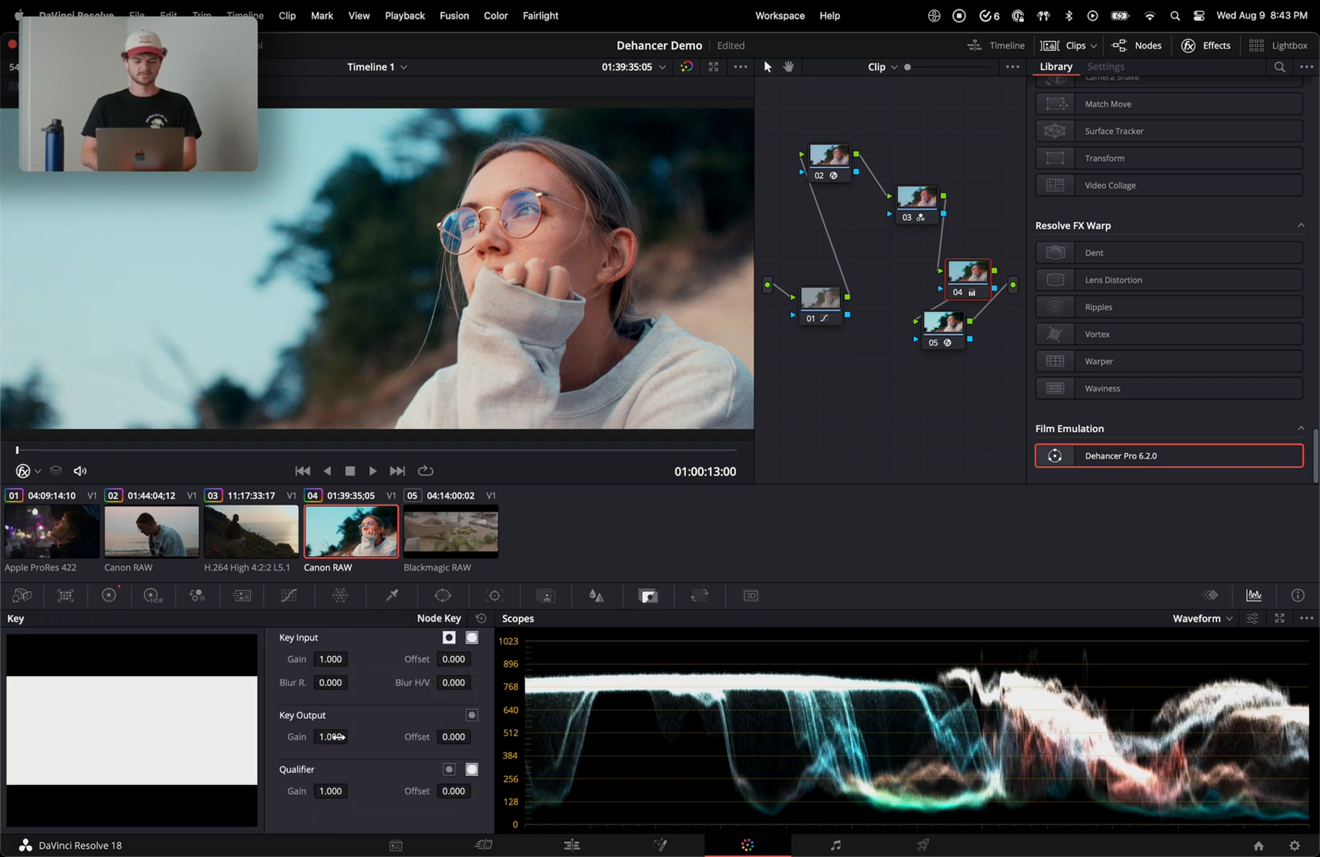
pyautogui.moveTo(333, 736)
pyautogui.mouseDown()
pyautogui.moveTo(227, 698)
pyautogui.moveTo(127, 694)
pyautogui.moveTo(136, 715)
pyautogui.moveTo(119, 713)
pyautogui.moveTo(342, 742)
pyautogui.mouseUp()
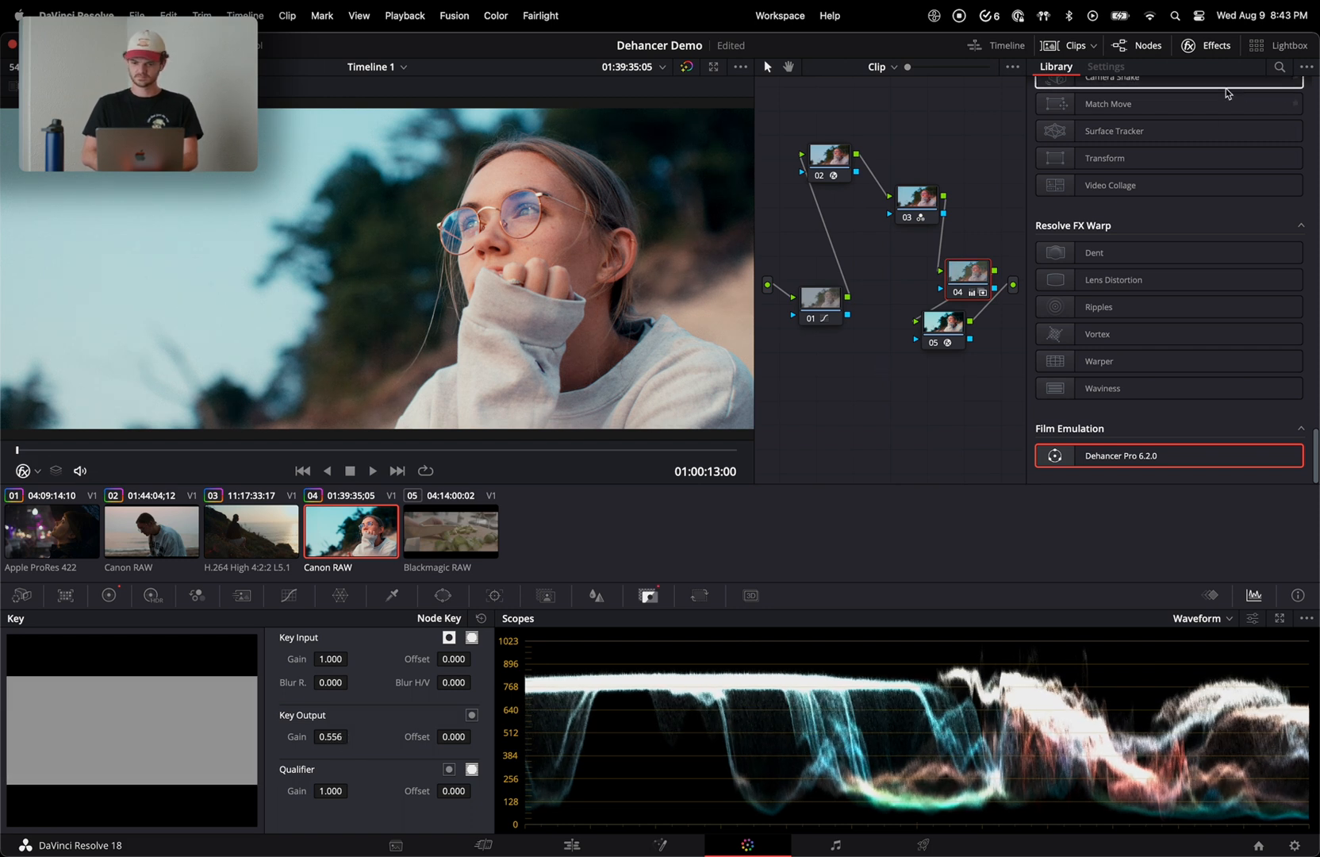
# - Slightly lower the blue channel of the RGB Mixer Blue Output on node 03
pyautogui.click(908, 204)
pyautogui.click(183, 602)
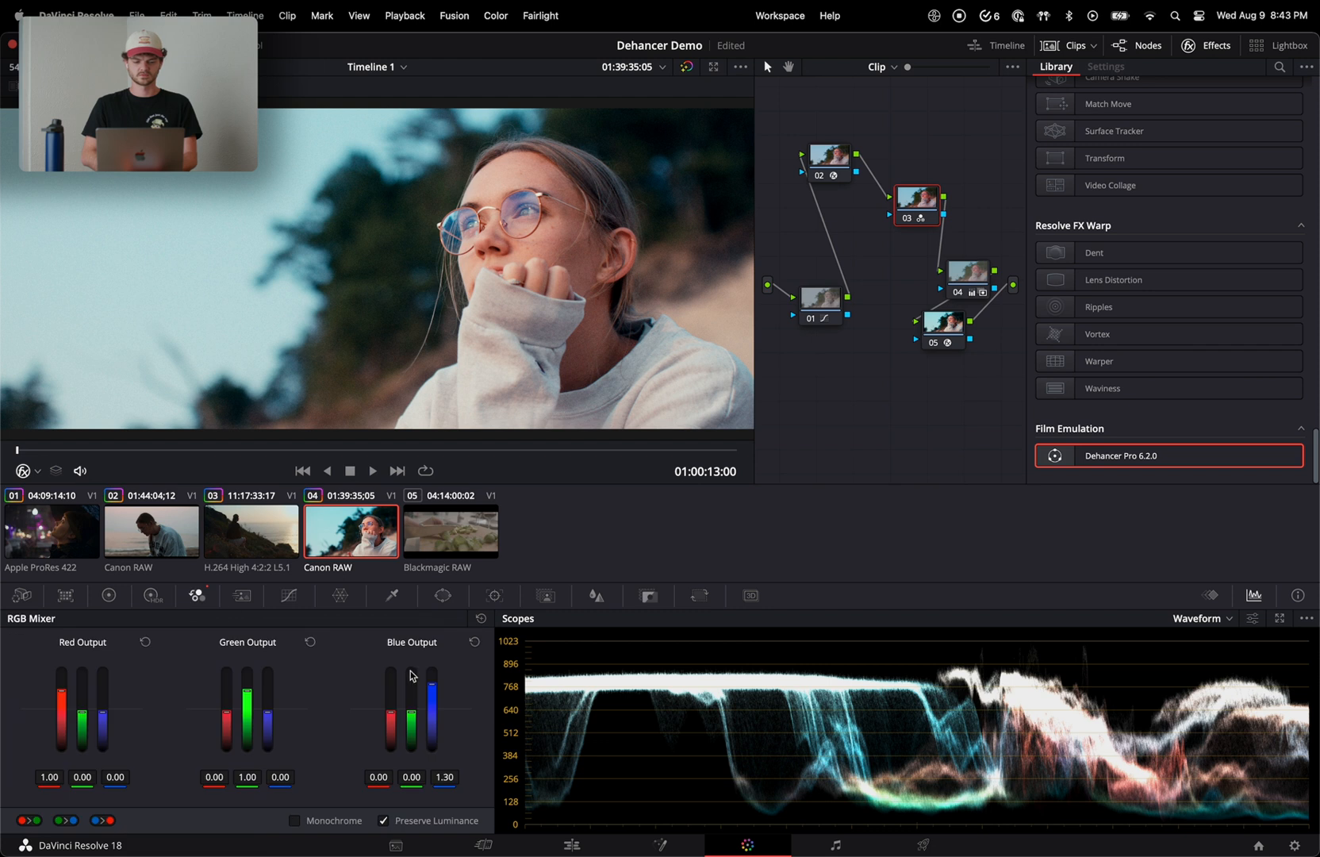
pyautogui.moveTo(432, 695); pyautogui.dragTo(433, 698)
# - Set the print exposure of the Dehancer node to -0.303 Ev
pyautogui.click(956, 319)
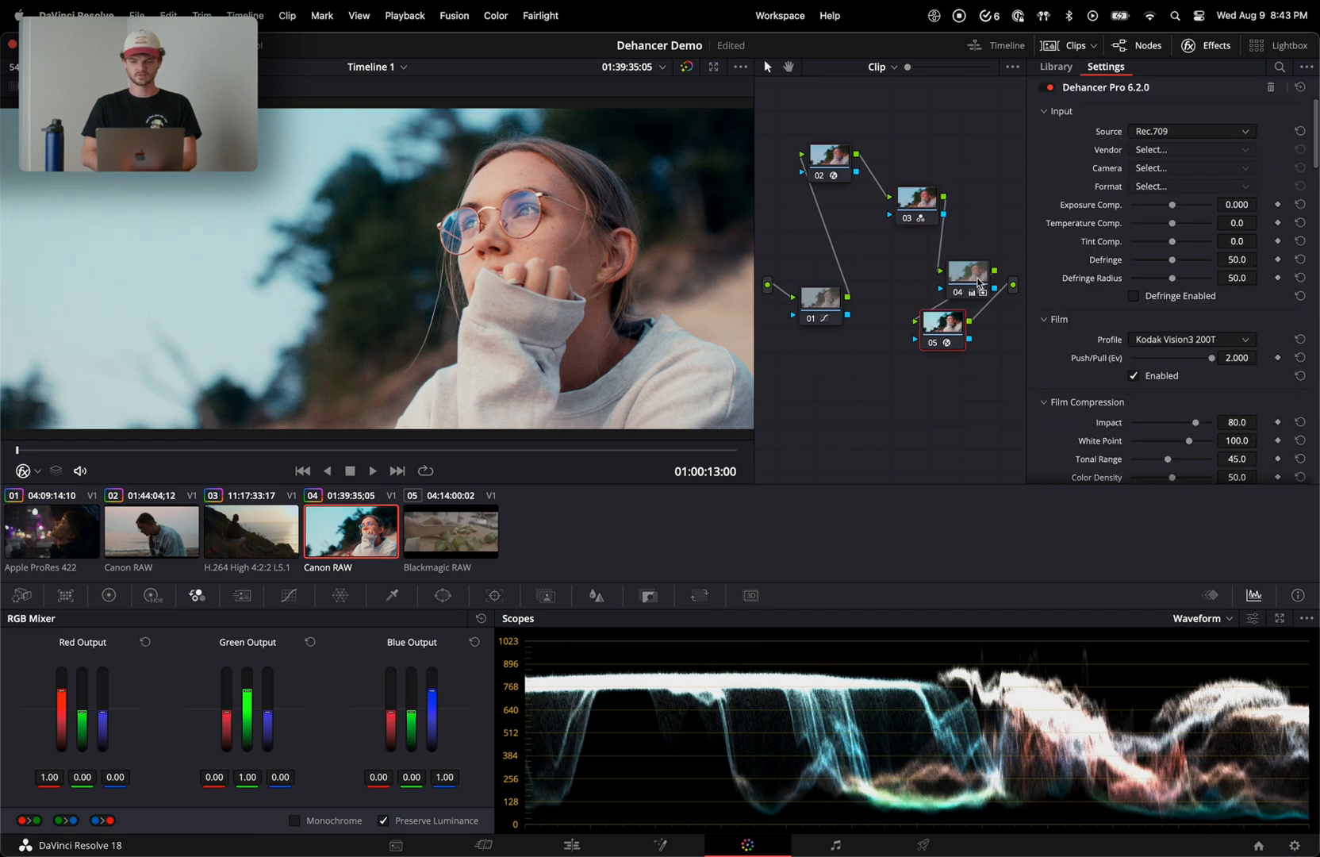
pyautogui.scroll(-8, 1130, 380)
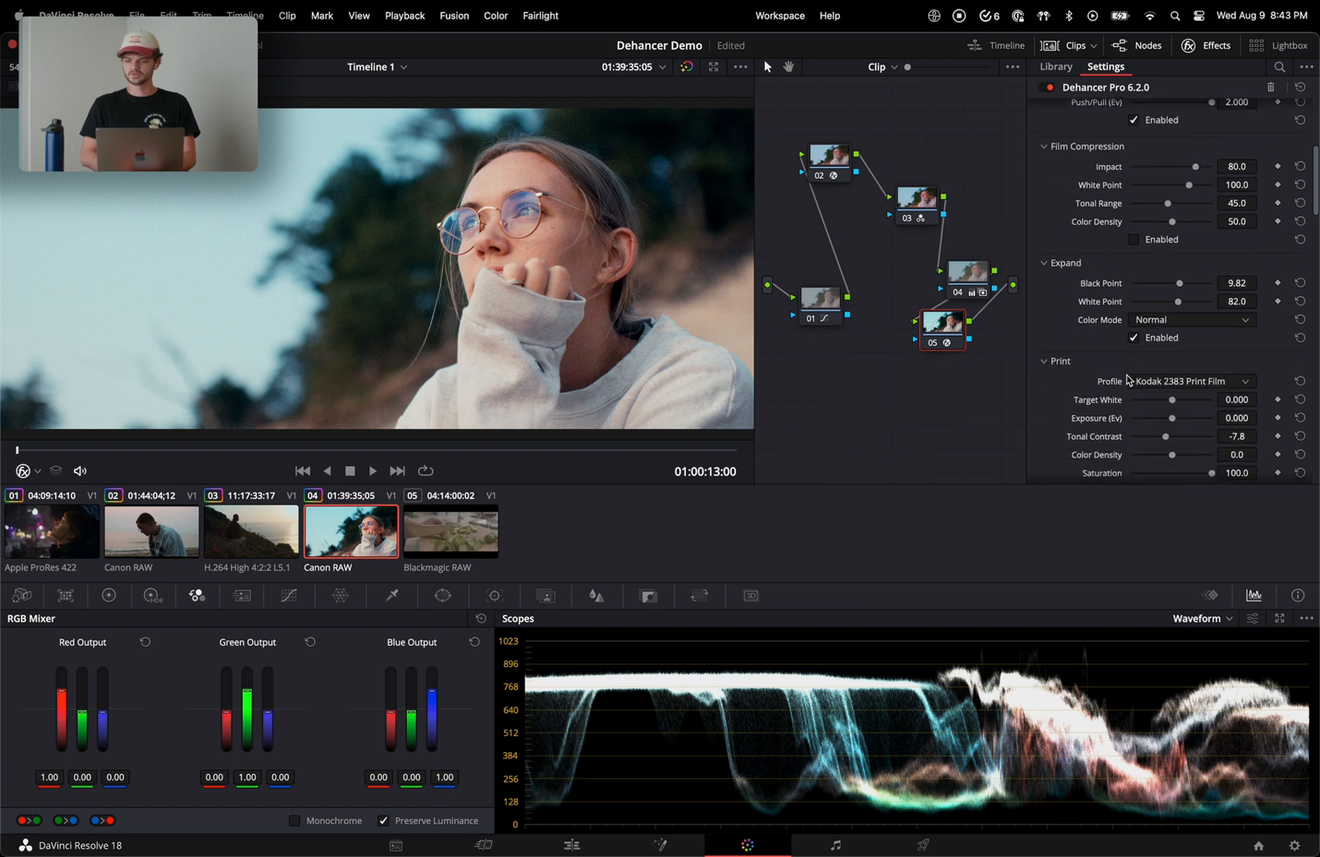
pyautogui.moveTo(1175, 421); pyautogui.dragTo(1169, 422)
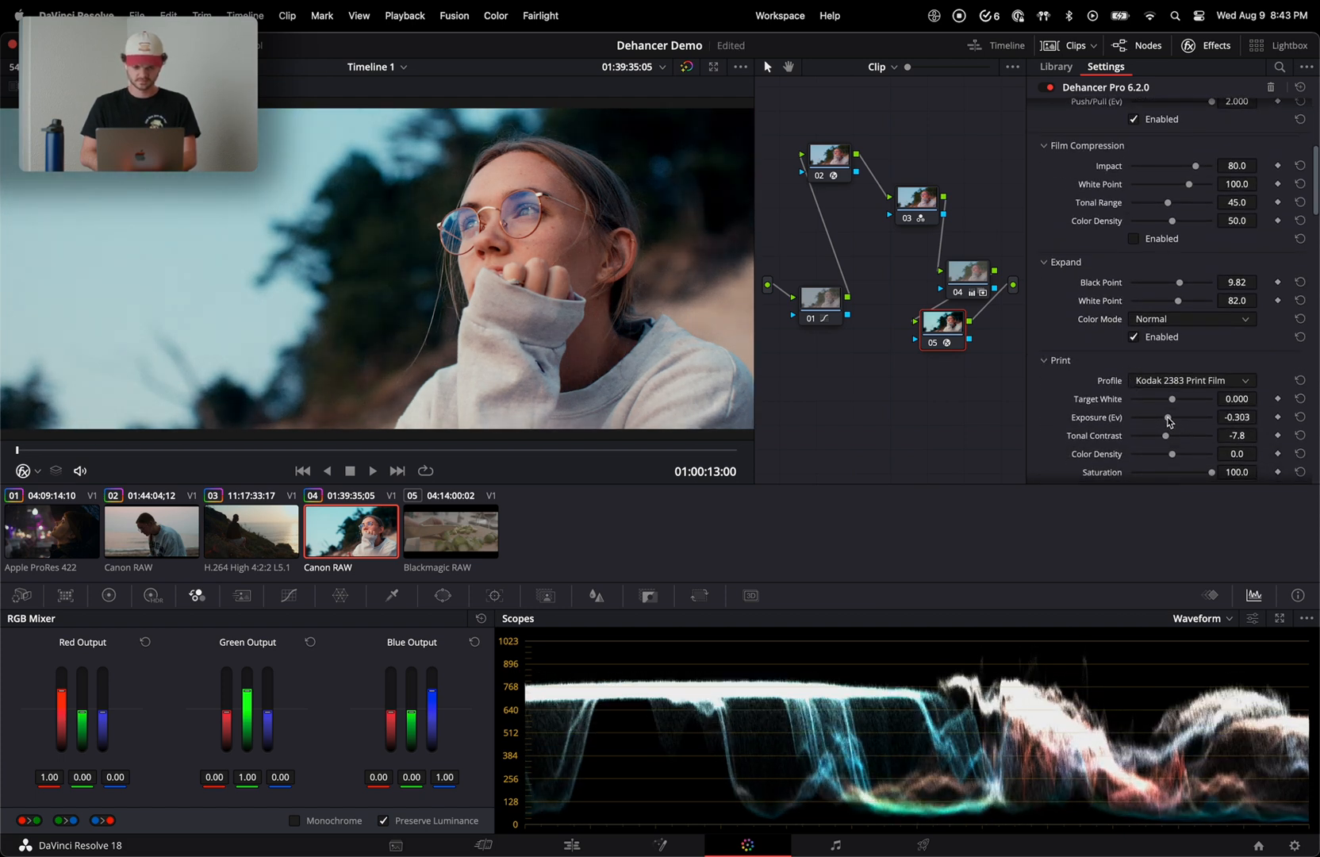
# - Select nodes 03, 04 and 05 together and toggle them off and on repeatedly to compare the image with and without them
pyautogui.moveTo(897, 385); pyautogui.dragTo(995, 168)
pyautogui.press('super+d')
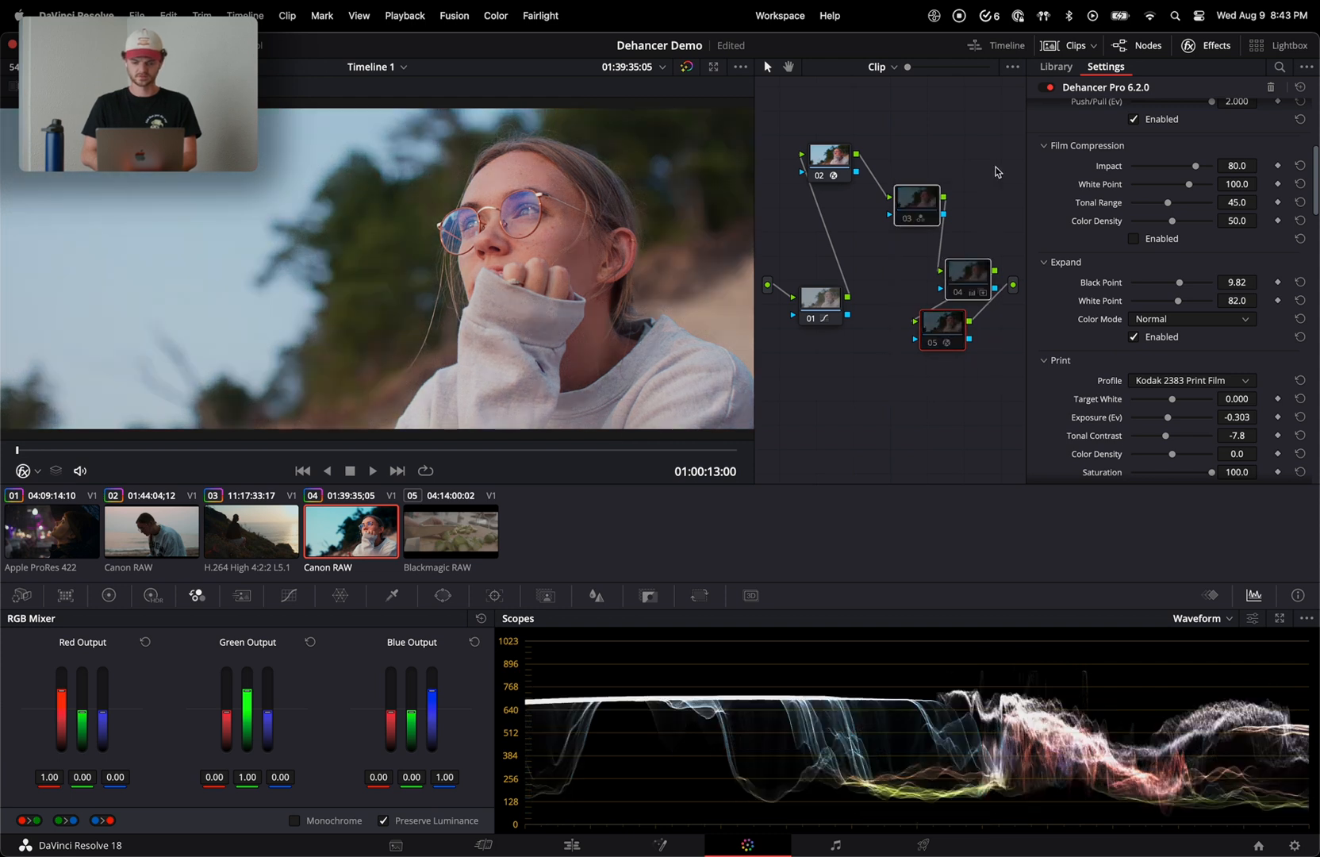
pyautogui.press('super+d')
pyautogui.press('super+d')
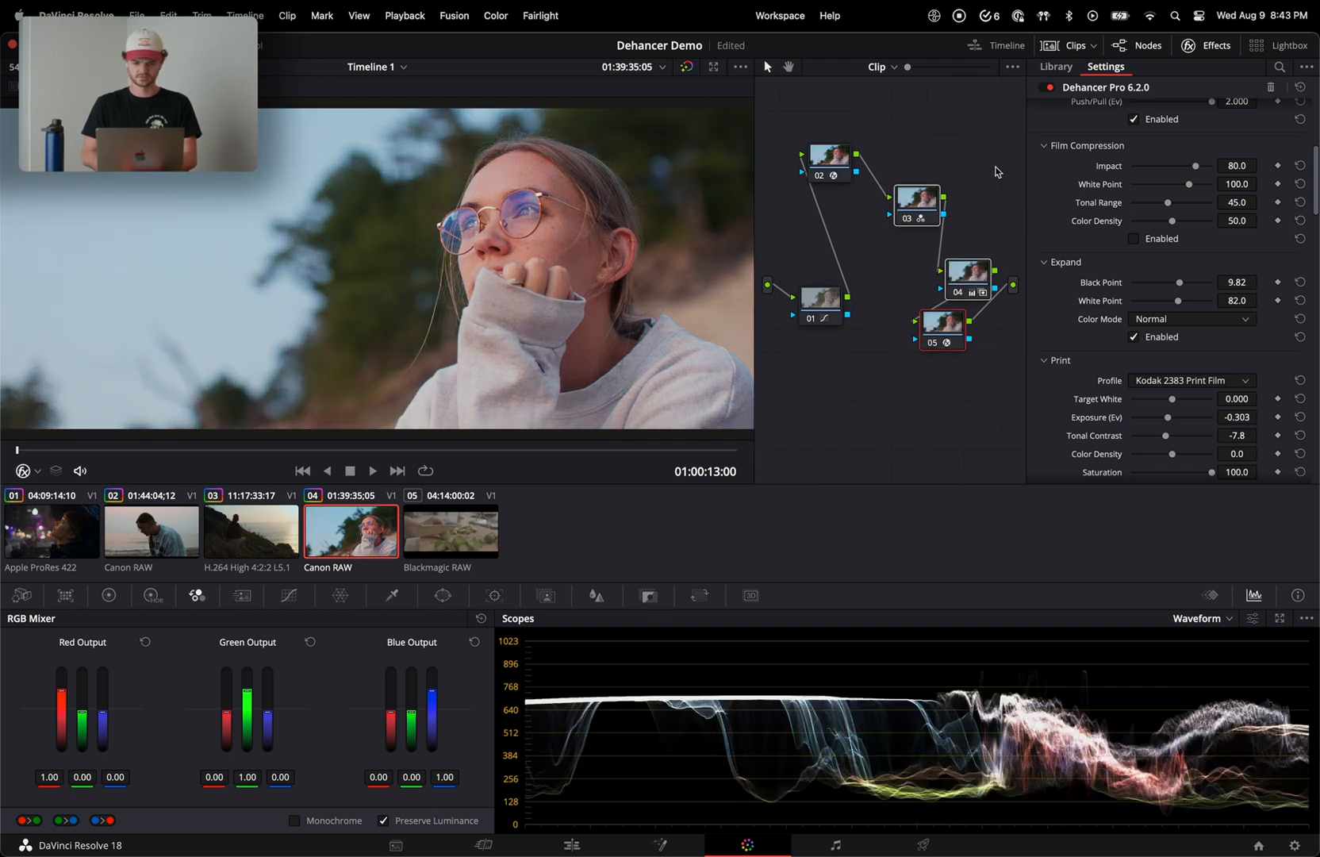
pyautogui.press('super+d')
pyautogui.press('super+d')
pyautogui.press('super+d')
pyautogui.press('super+d')
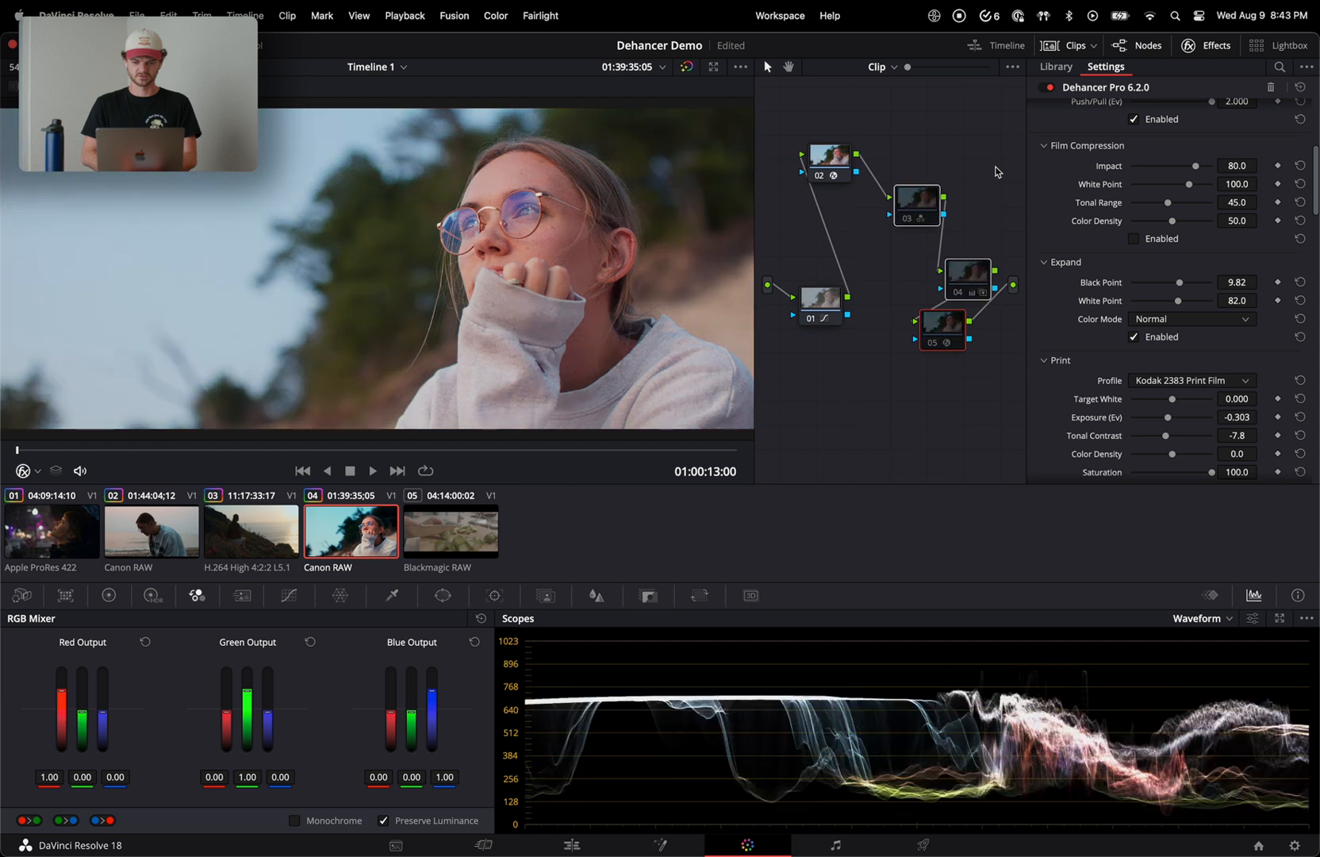
pyautogui.press('super+d')
pyautogui.press('super+d')
pyautogui.press('super+d')
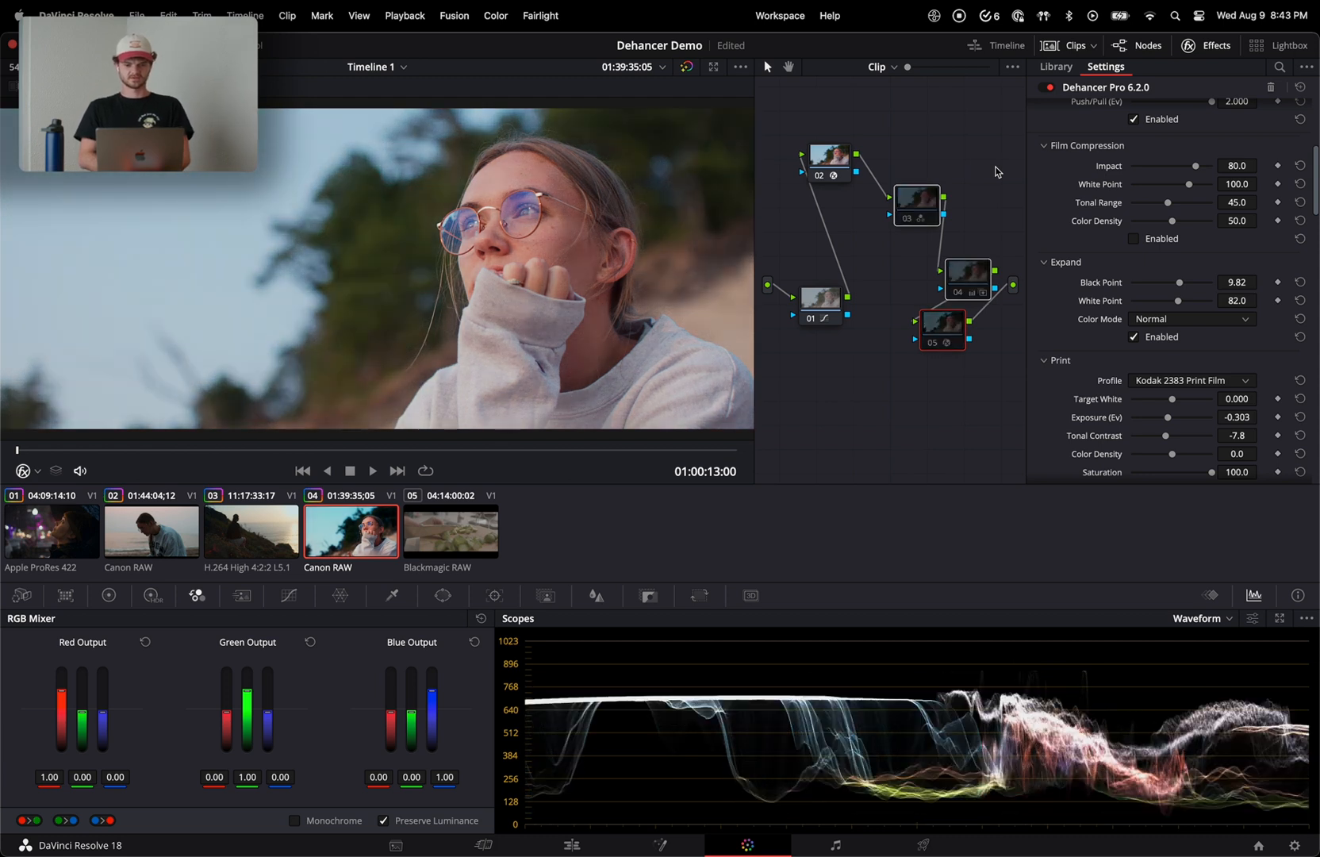
# - Switch to clip 05, park its playhead at 01:00:19:23 and set its Camera Raw Decode Using option to Clip
pyautogui.click(479, 549)
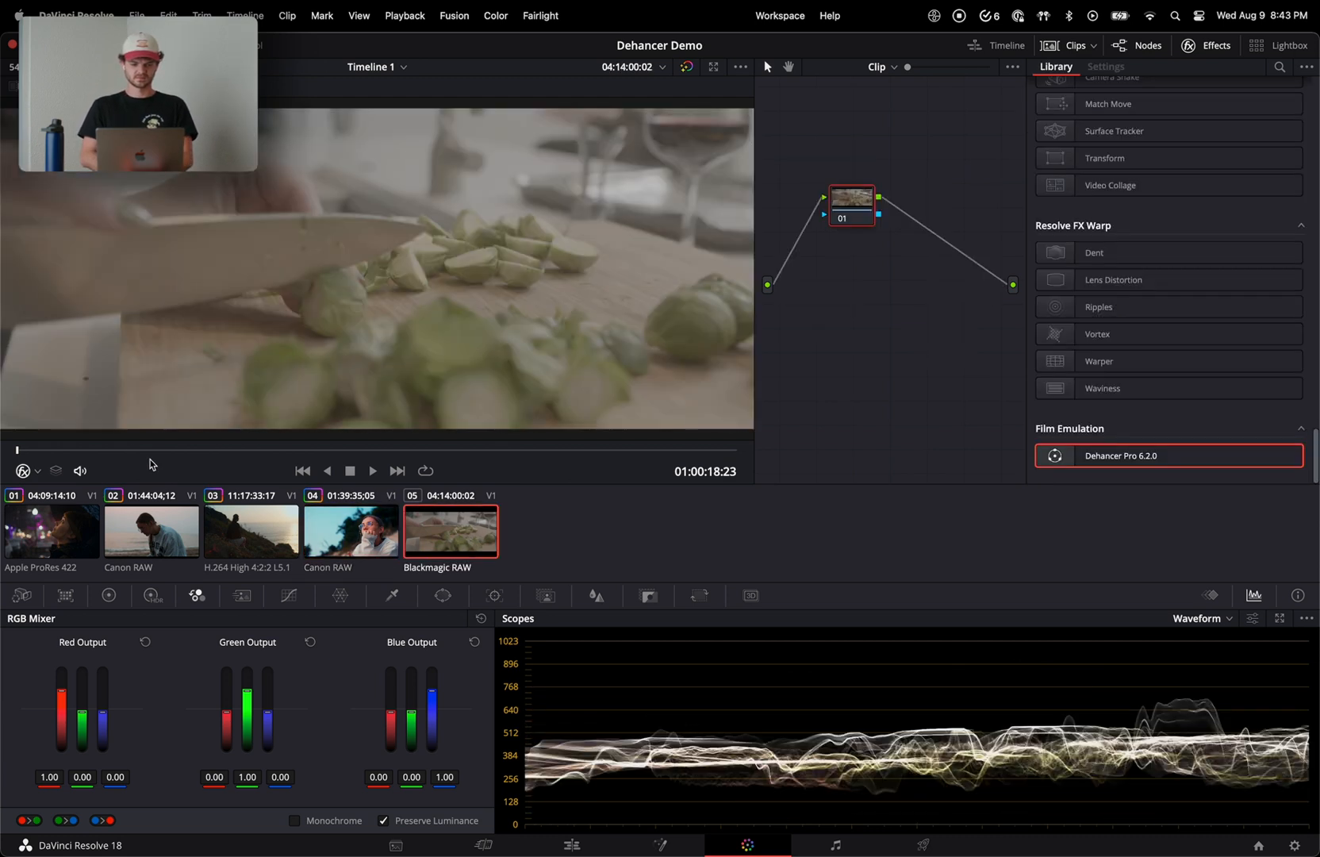
pyautogui.press('space')
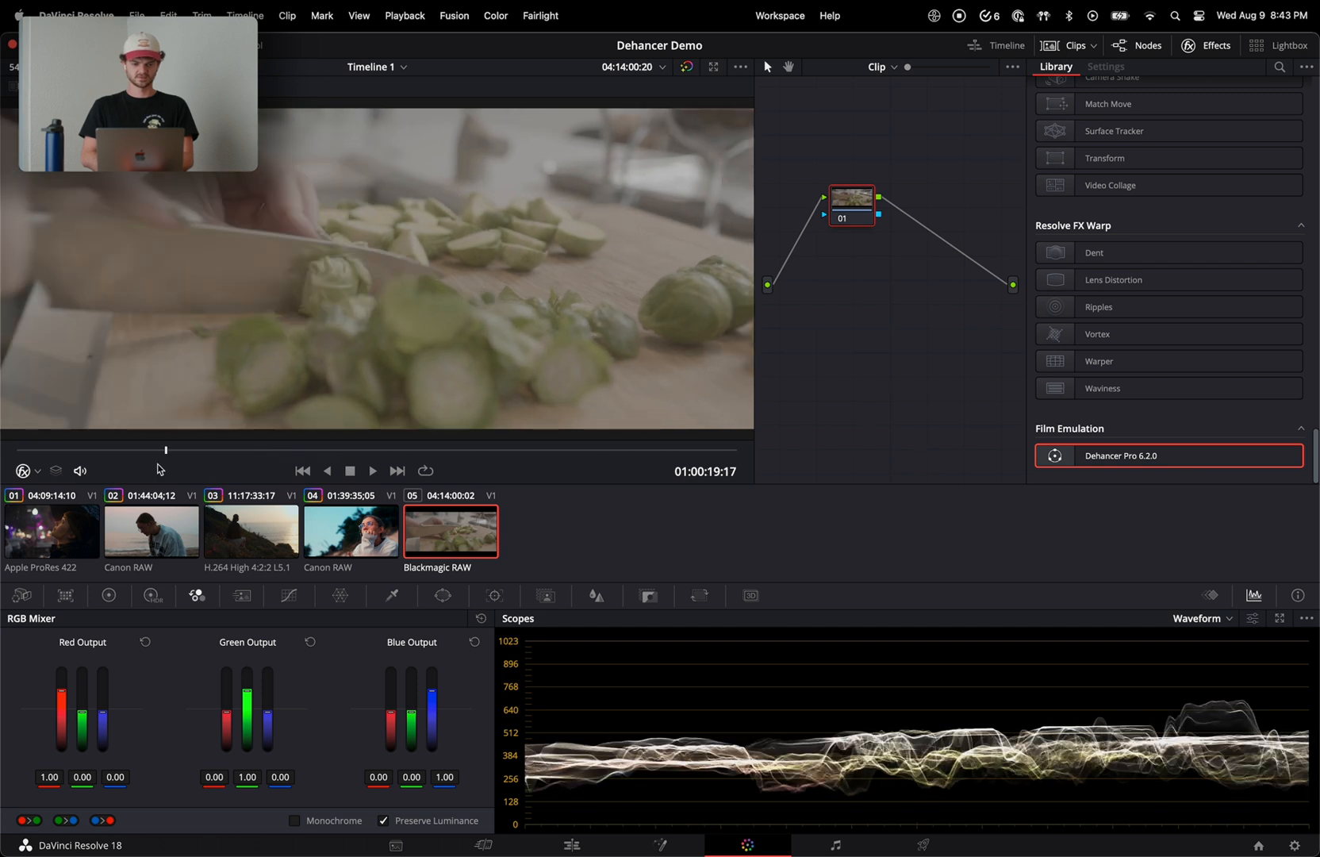
pyautogui.moveTo(171, 450); pyautogui.dragTo(214, 449)
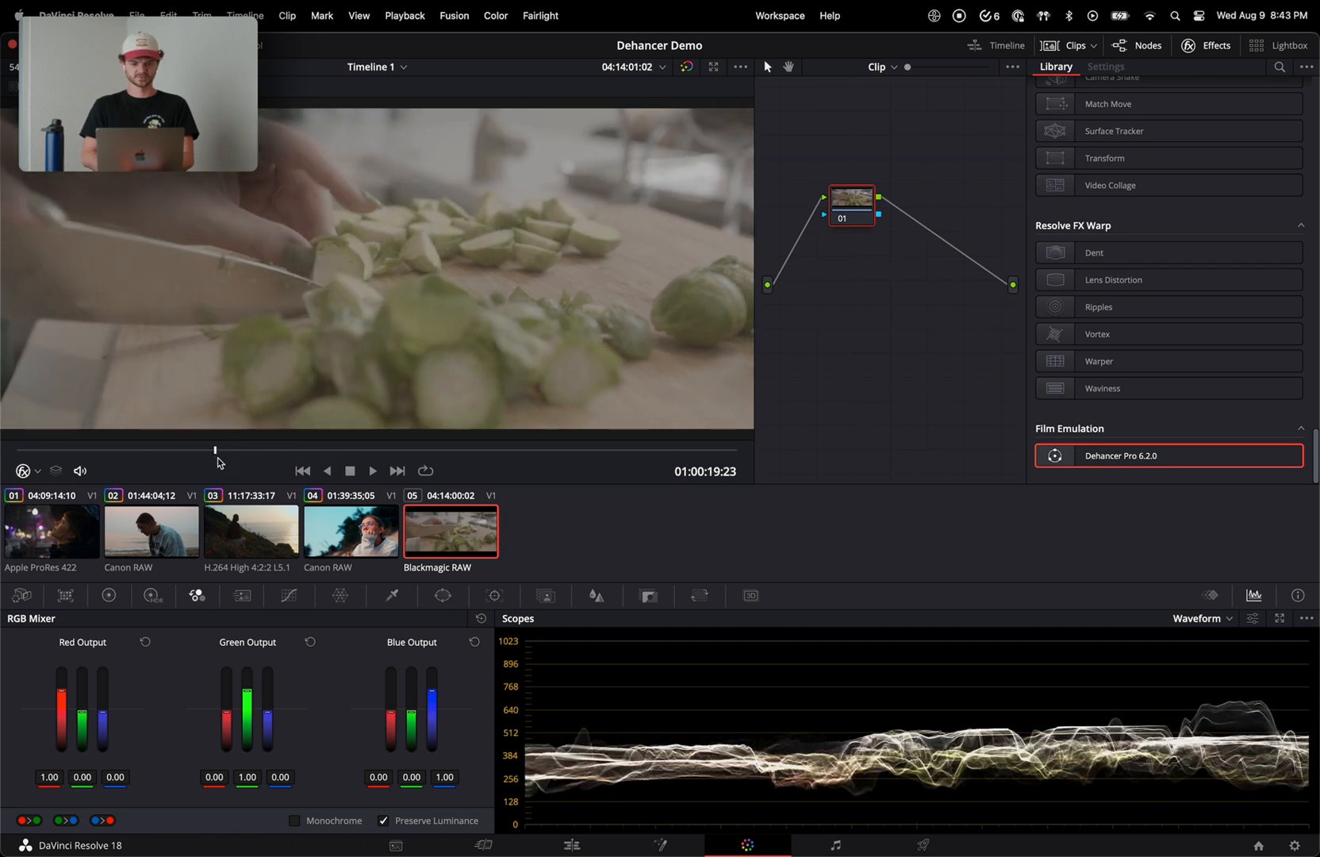
pyautogui.click(9, 598)
pyautogui.click(135, 658)
pyautogui.click(95, 717)
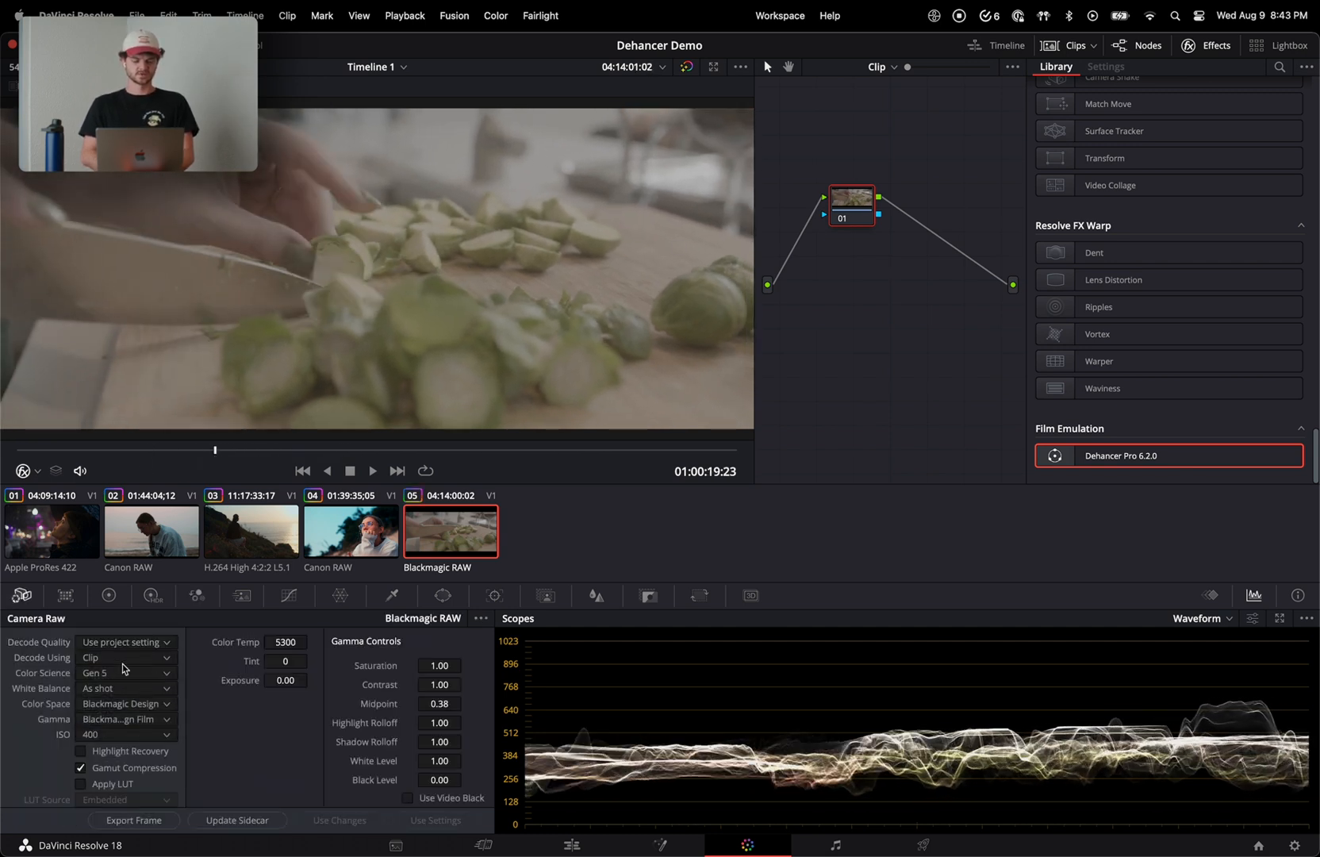
# - Apply a Color Space Transform to node 01 with Blackmagic Design Wide Gamut Gen 4 / 5 input color space and Blackmagic Design Film Gen 5 input gamma
pyautogui.scroll(20, 1269, 333)
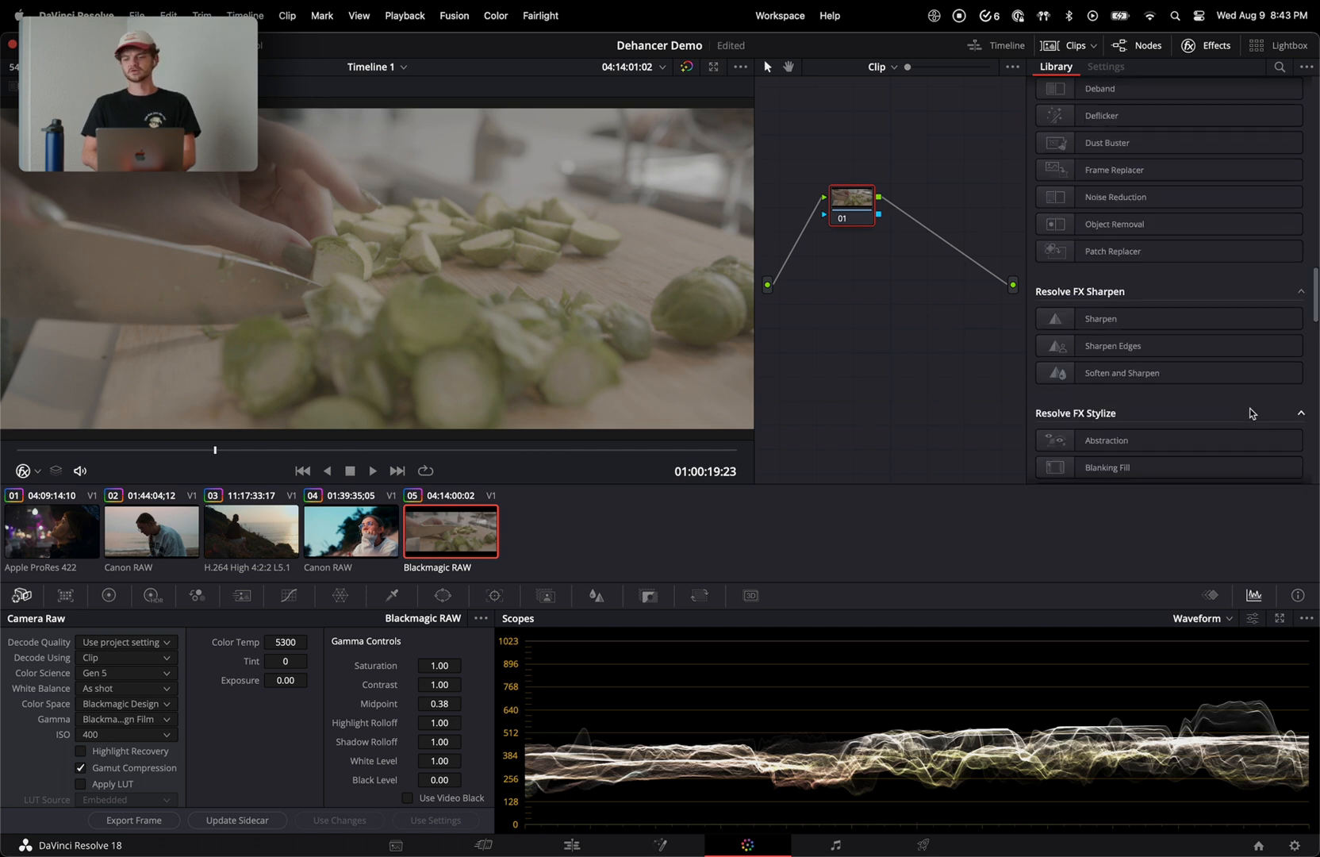
pyautogui.moveTo(1150, 427); pyautogui.dragTo(853, 204)
pyautogui.click(1190, 131)
pyautogui.scroll(-3, 1186, 238)
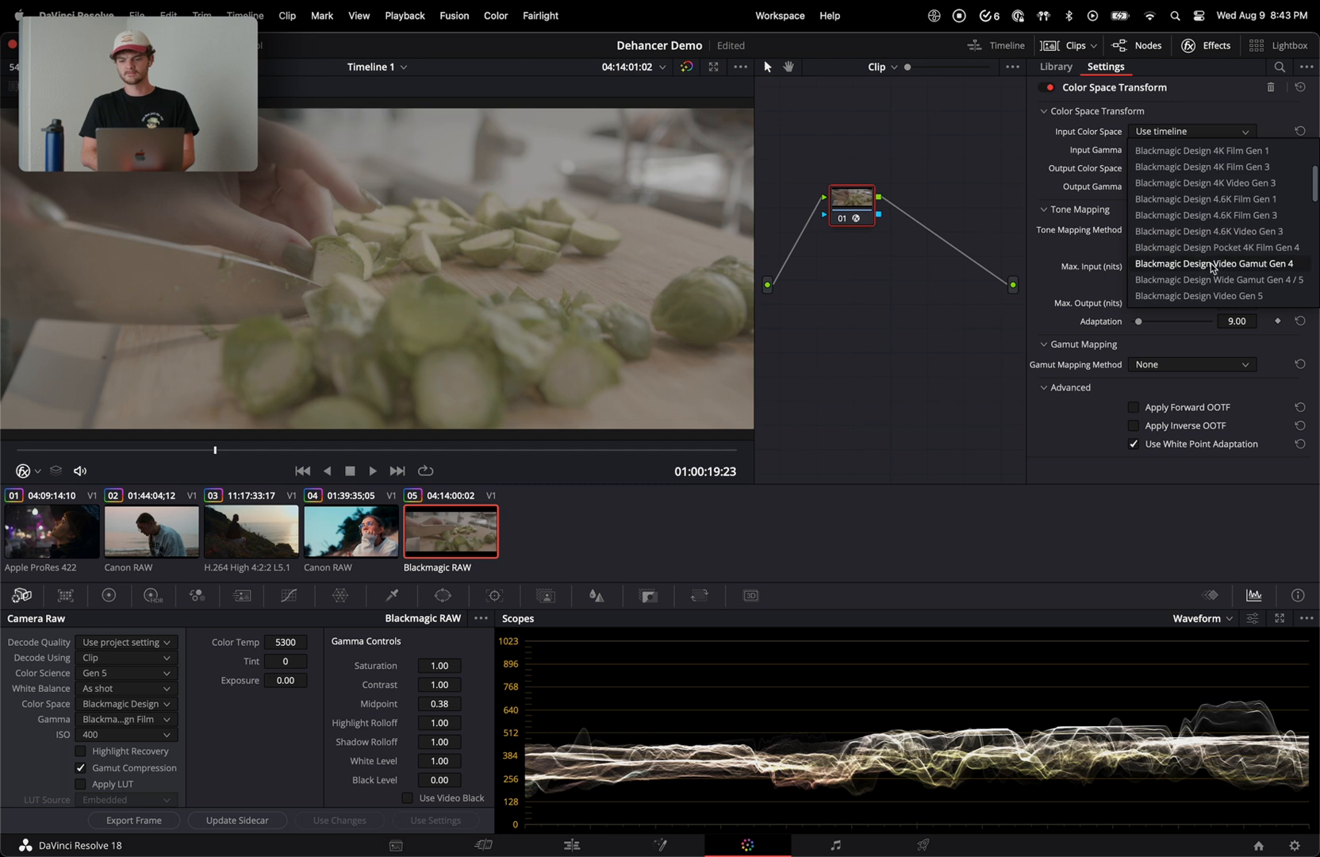
pyautogui.click(1189, 279)
pyautogui.click(1174, 151)
pyautogui.scroll(-5, 1170, 246)
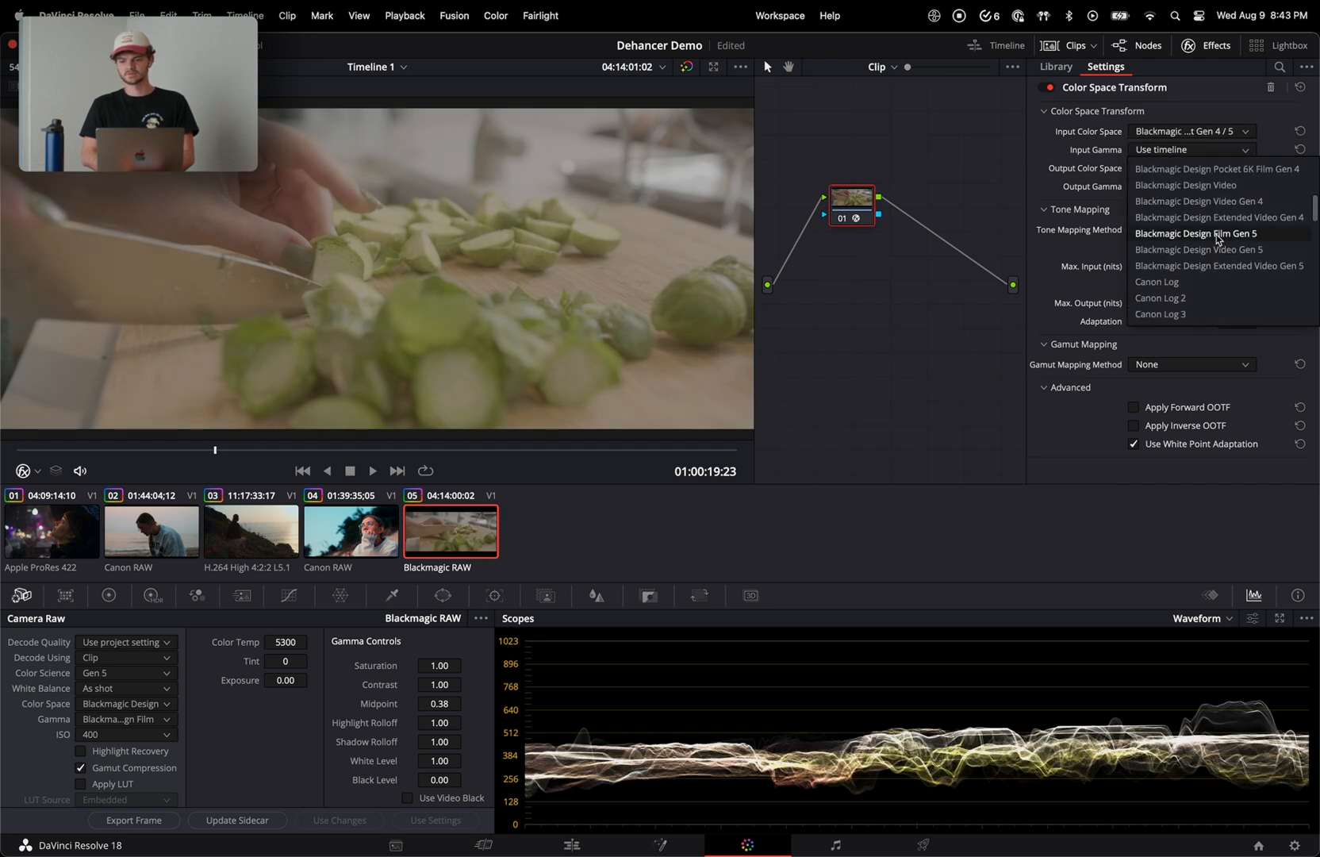
pyautogui.click(1220, 236)
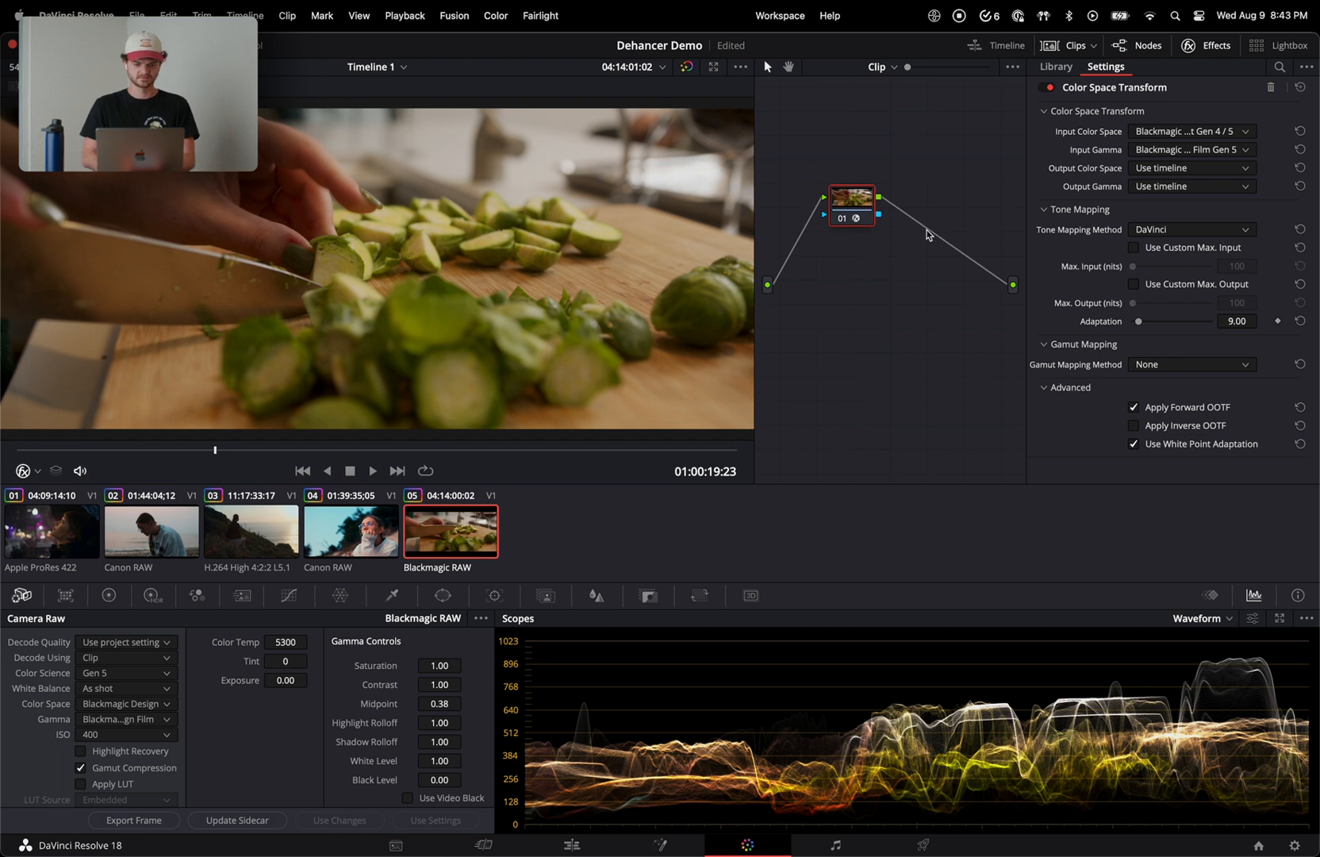
# - Add a serial node before the Color Space Transform and shape its custom curve with raised upper midtones, slightly lowered shadows and an inset black point
pyautogui.hotkey('shift', 's')
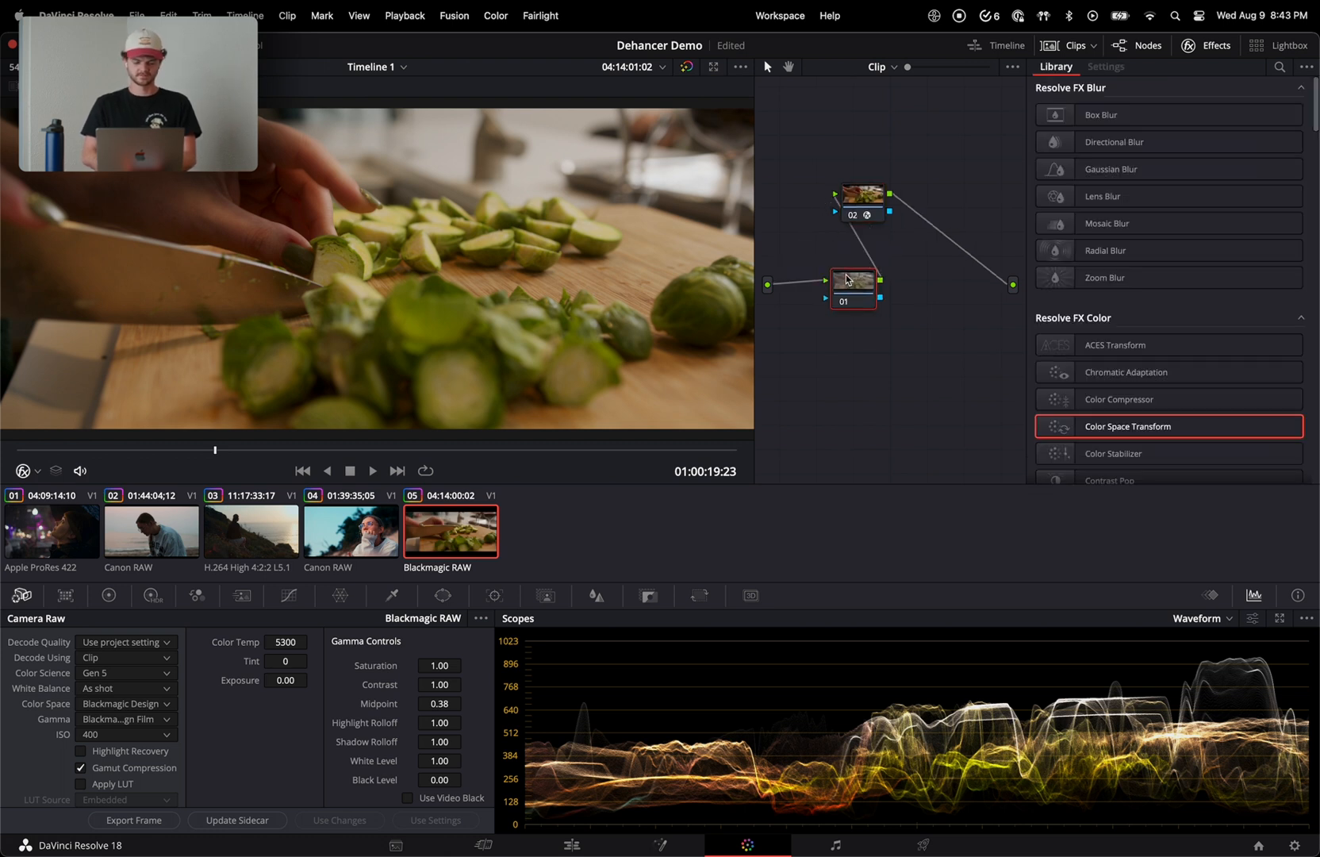
pyautogui.click(288, 595)
pyautogui.click(481, 618)
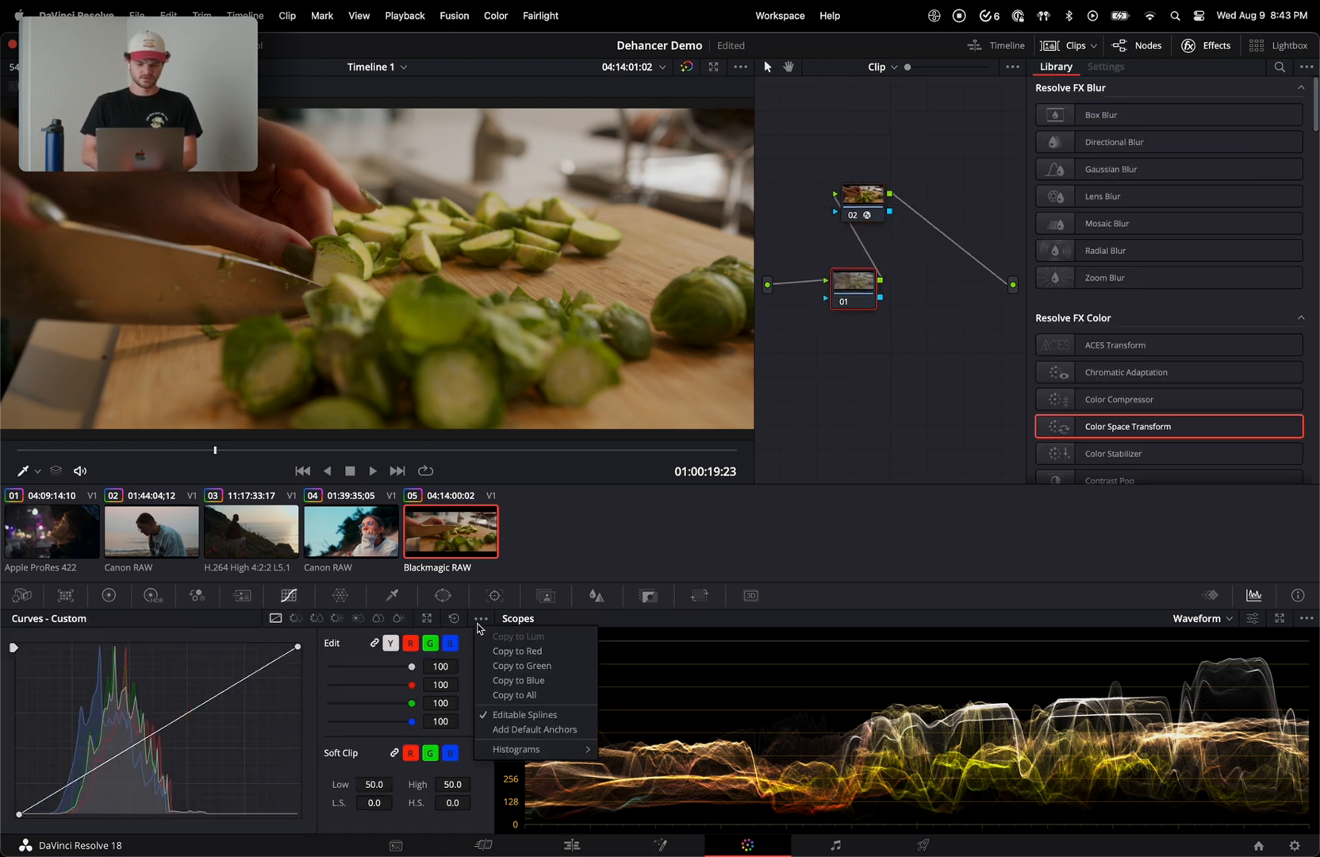
pyautogui.click(335, 662)
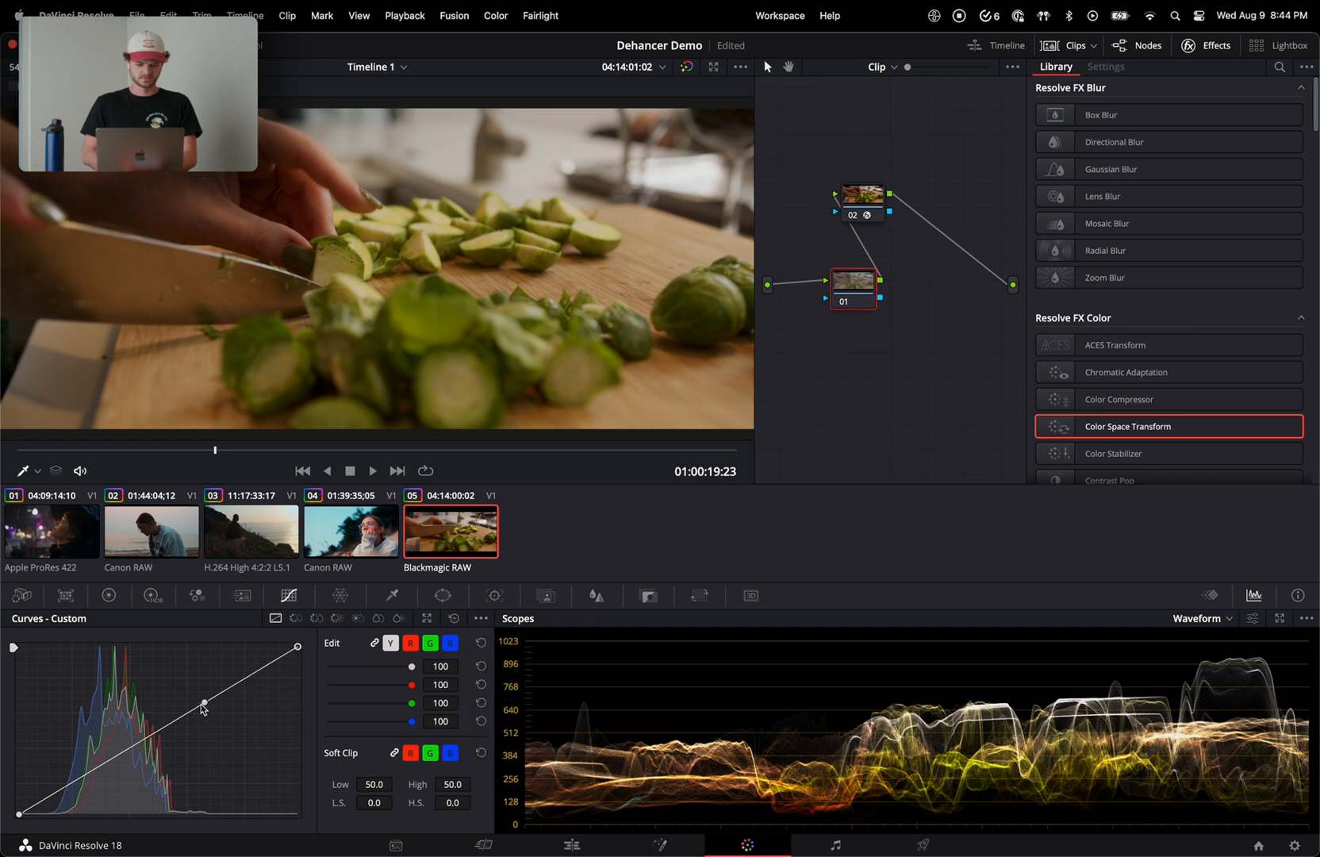
pyautogui.moveTo(205, 706); pyautogui.dragTo(197, 695)
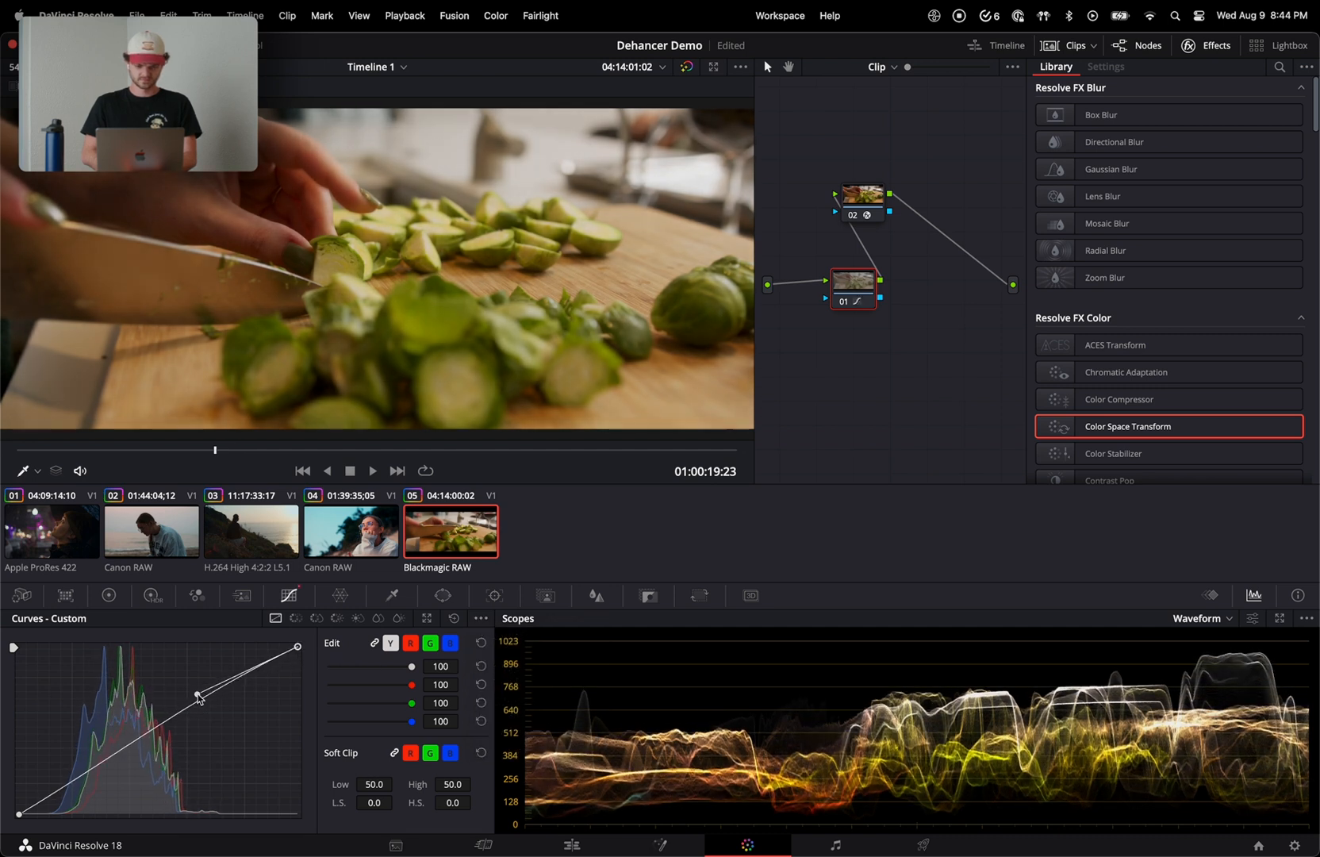
pyautogui.click(19, 816)
pyautogui.moveTo(19, 815); pyautogui.dragTo(23, 816)
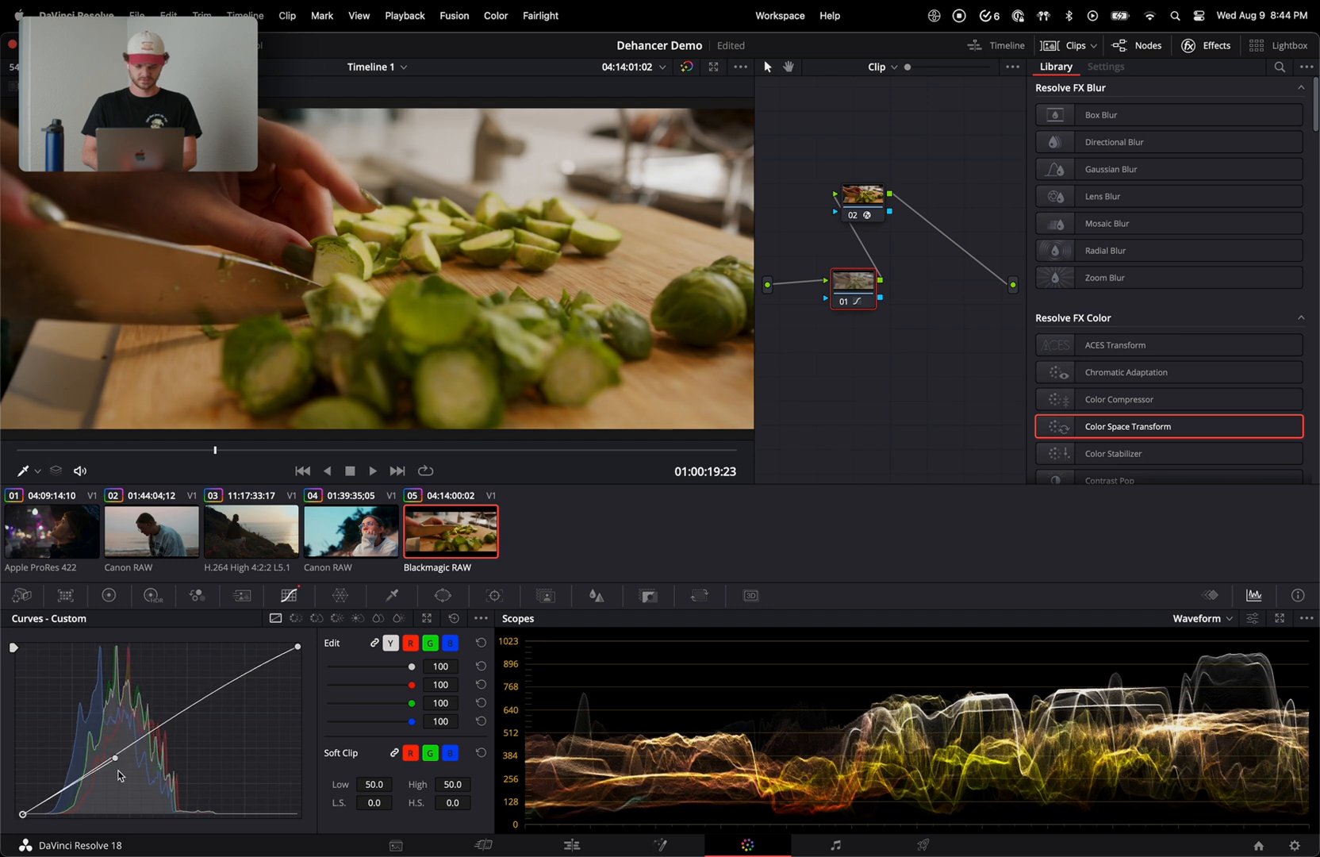
pyautogui.moveTo(116, 757); pyautogui.dragTo(117, 759)
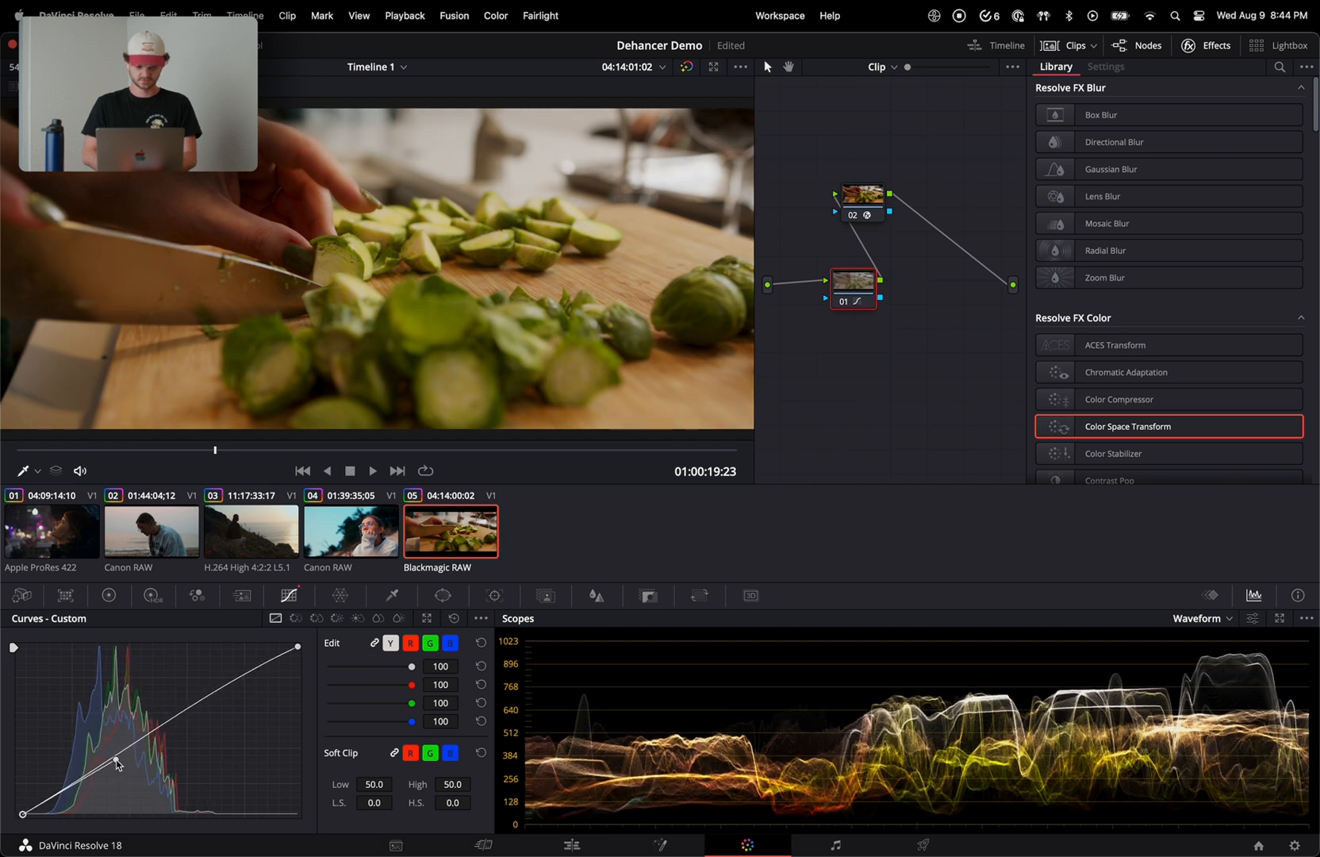
# - Add a serial node after the Color Space Transform node, place it below and apply Dehancer Pro 6.2.0 to it
pyautogui.click(869, 196)
pyautogui.hotkey('alt', 's')
pyautogui.moveTo(942, 193); pyautogui.dragTo(943, 305)
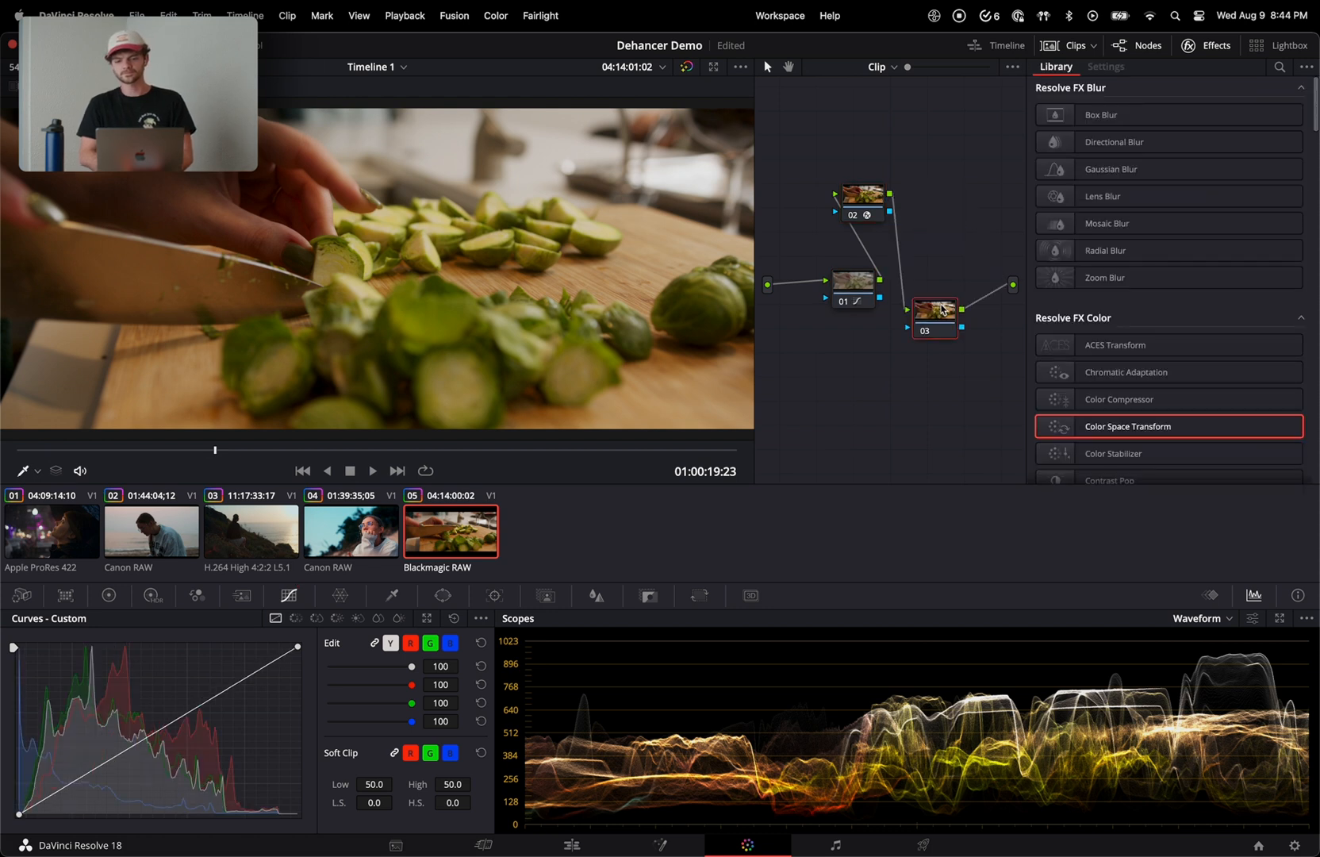
pyautogui.scroll(-20, 1153, 299)
pyautogui.scroll(-10, 1151, 299)
pyautogui.moveTo(1114, 457); pyautogui.dragTo(935, 318)
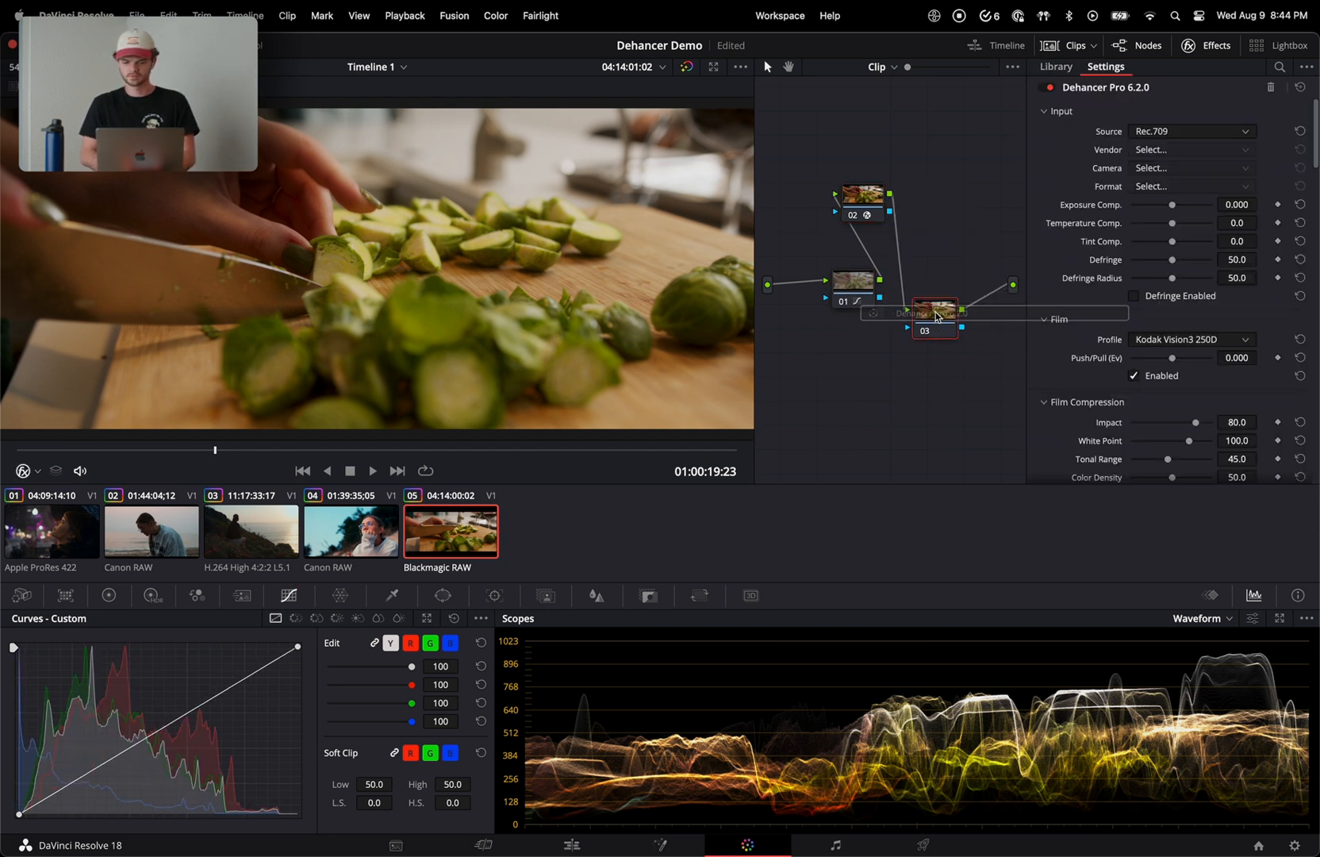
# - Disable Film Grain in the Dehancer effect on node 03
pyautogui.scroll(-20, 1158, 238)
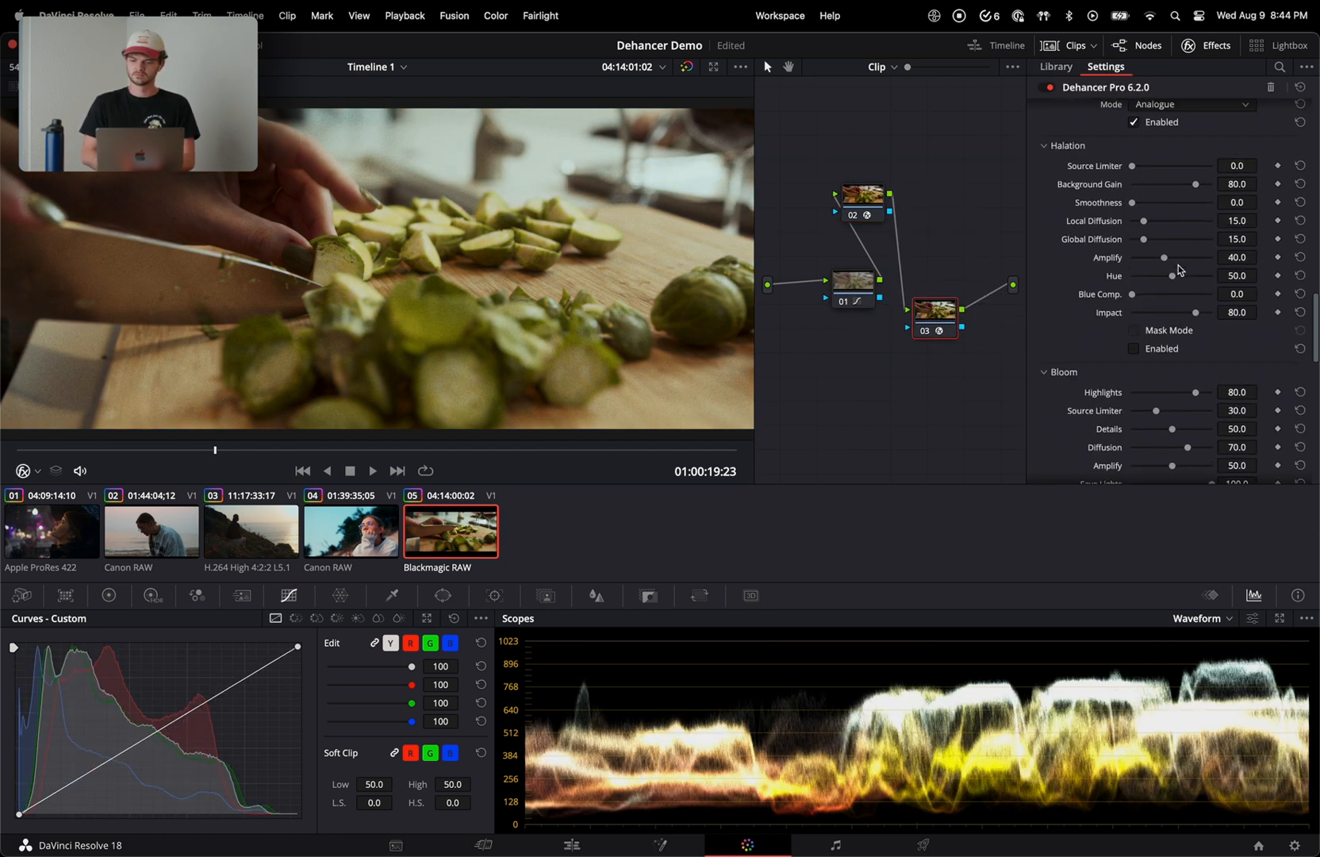
pyautogui.scroll(20, 1180, 270)
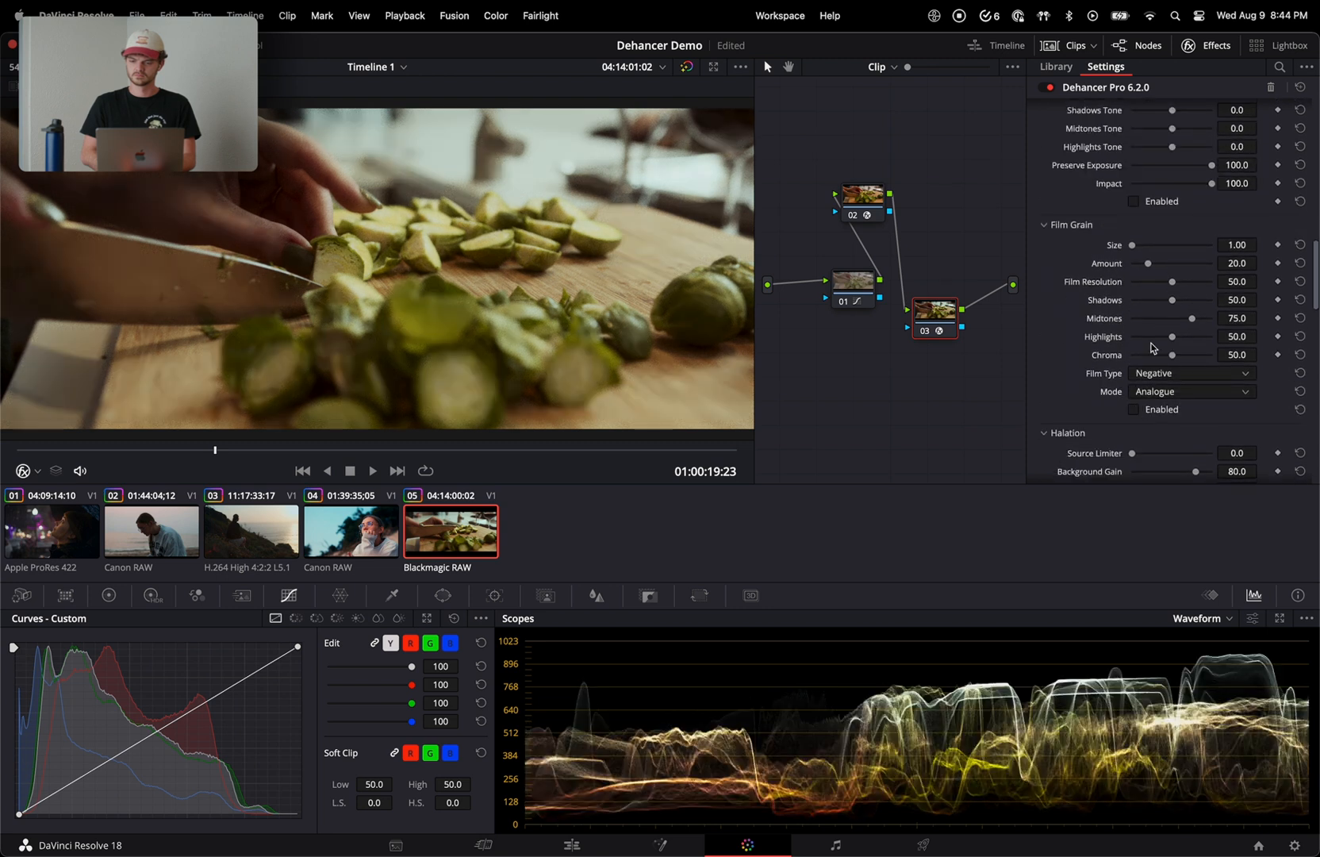
pyautogui.scroll(-3, 1177, 331)
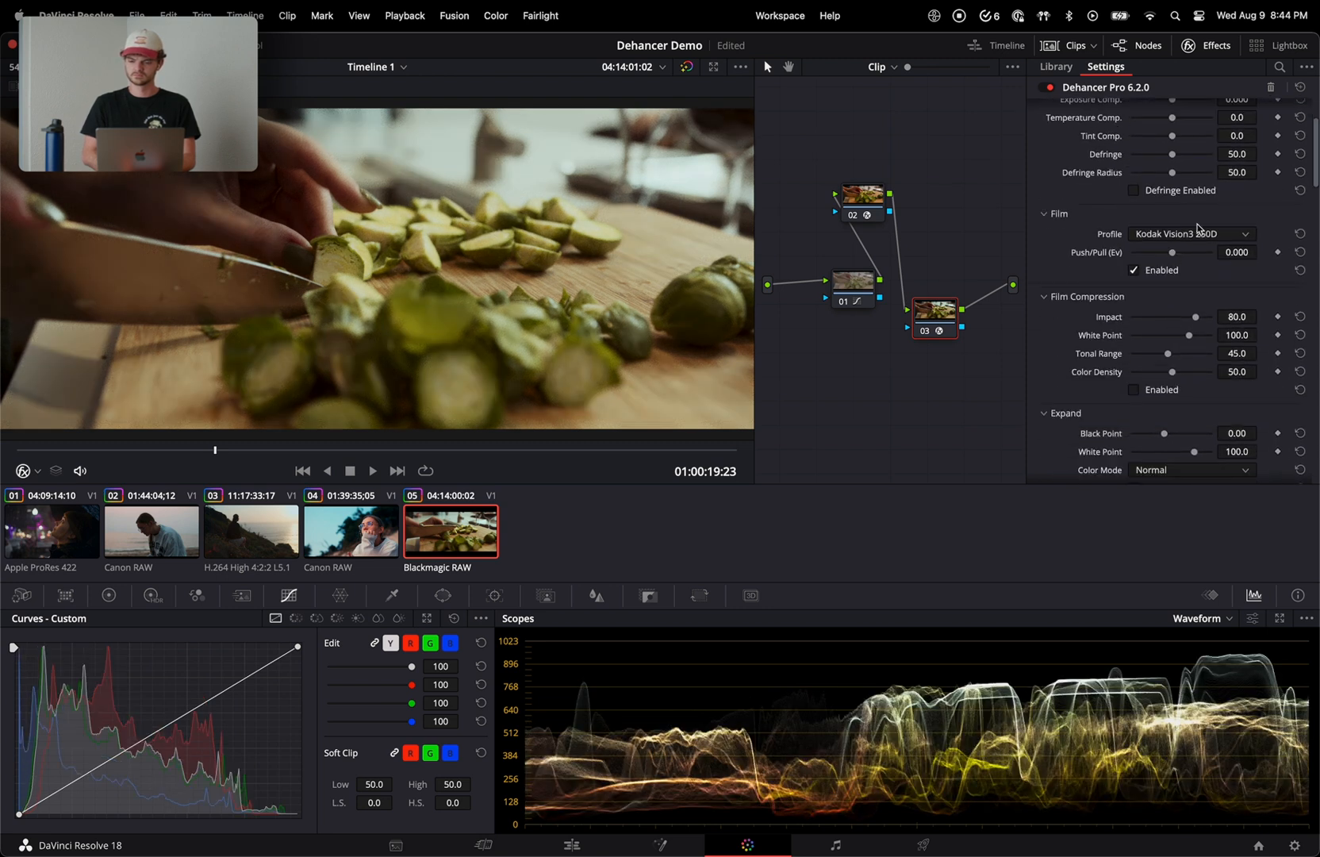
# - Set the Dehancer film profile to Kodak Vision3 200T and its Push/Pull to 2.000 Ev
pyautogui.click(1190, 234)
pyautogui.scroll(-5, 1195, 324)
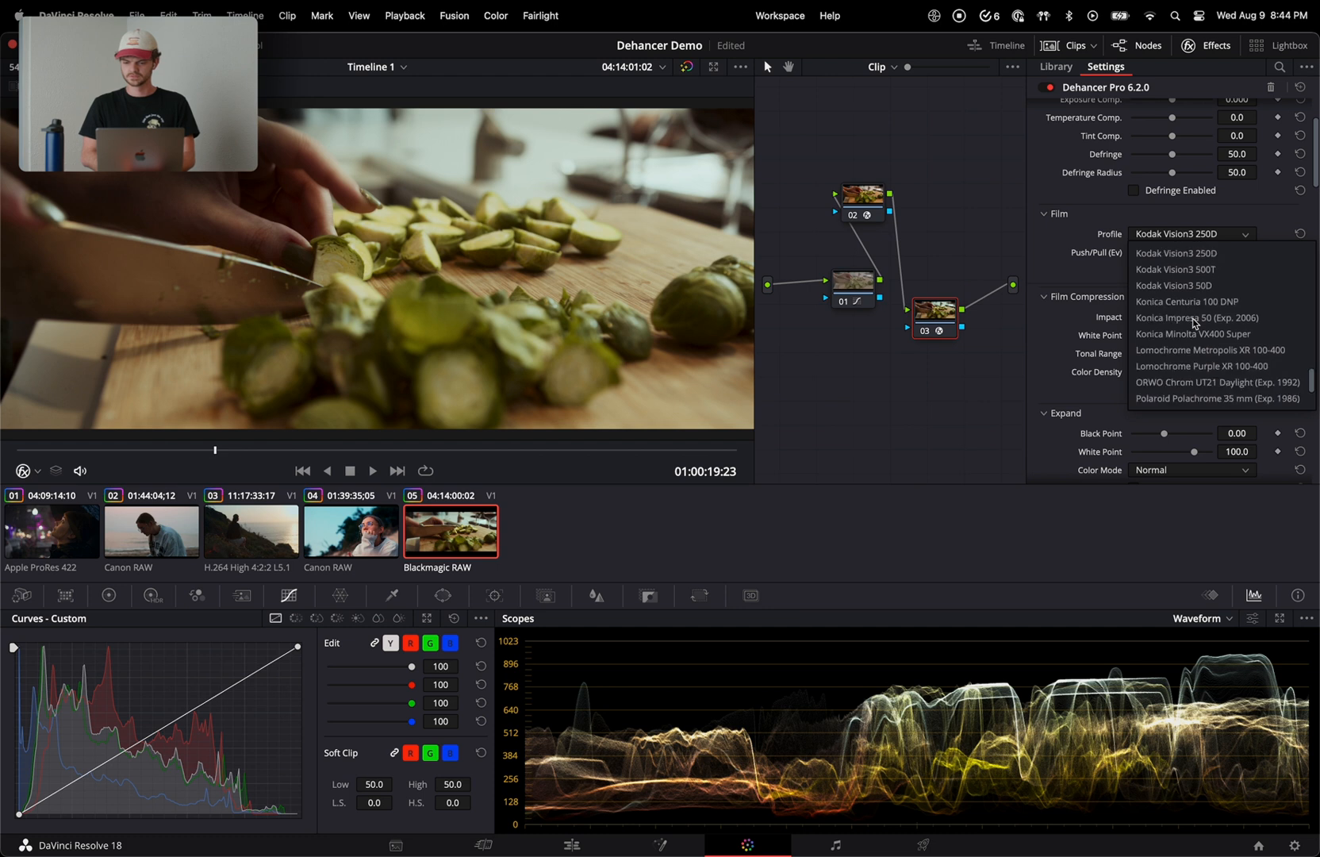
pyautogui.scroll(5, 1195, 324)
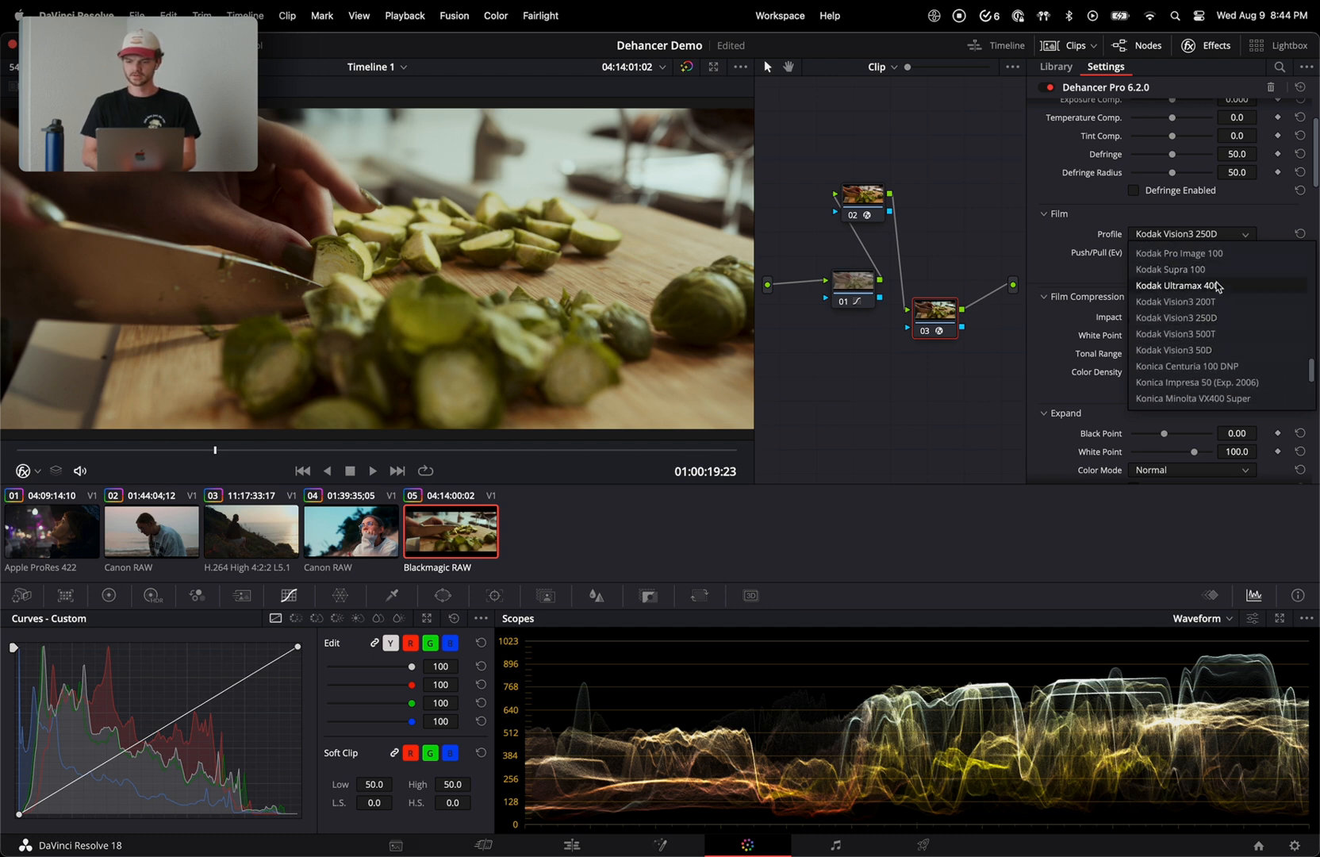
pyautogui.click(1194, 311)
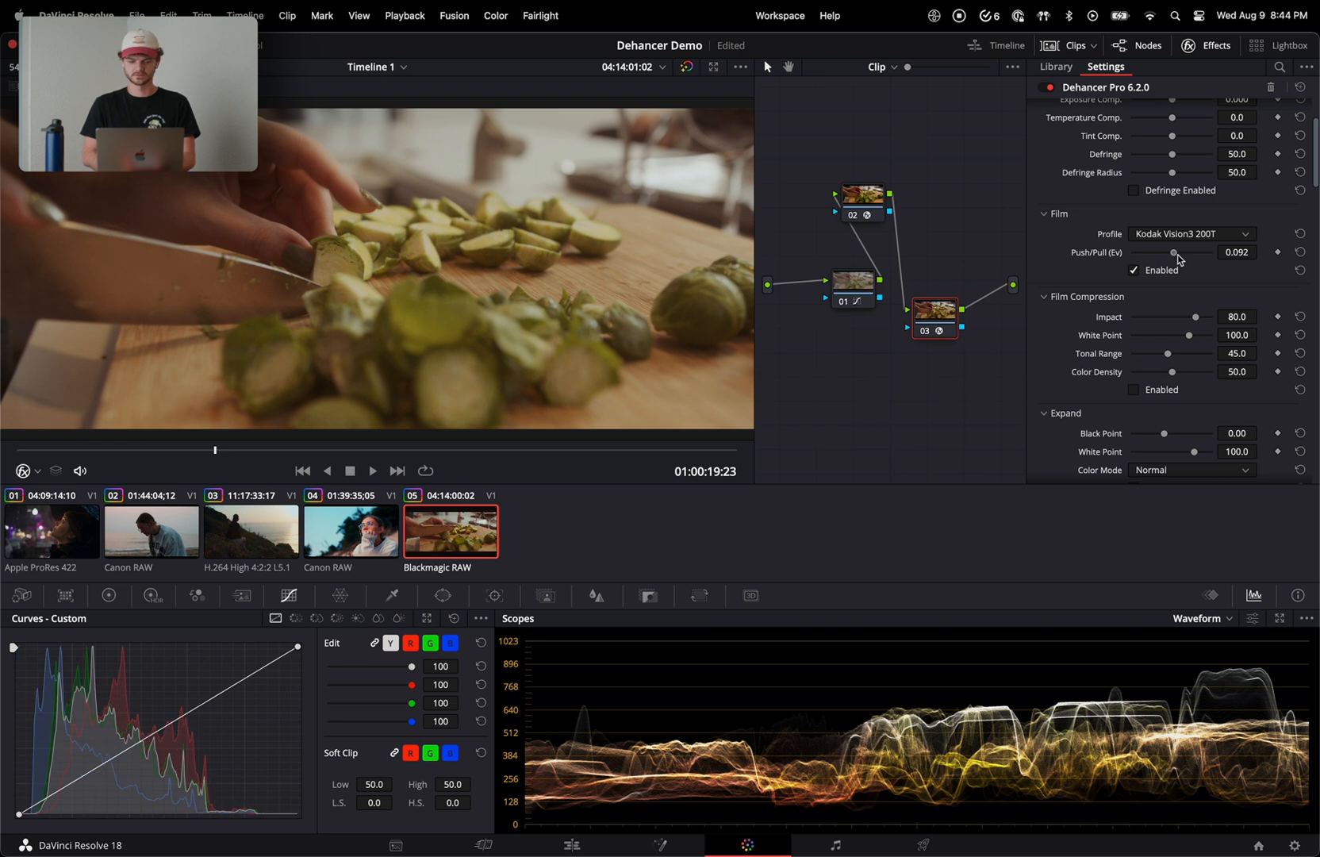
pyautogui.moveTo(1173, 253); pyautogui.dragTo(1213, 253)
# - Set Dehancer's Expand black point to 5.70 and white point to 87.0, and toggle node 03 to compare the result
pyautogui.scroll(-3, 1140, 299)
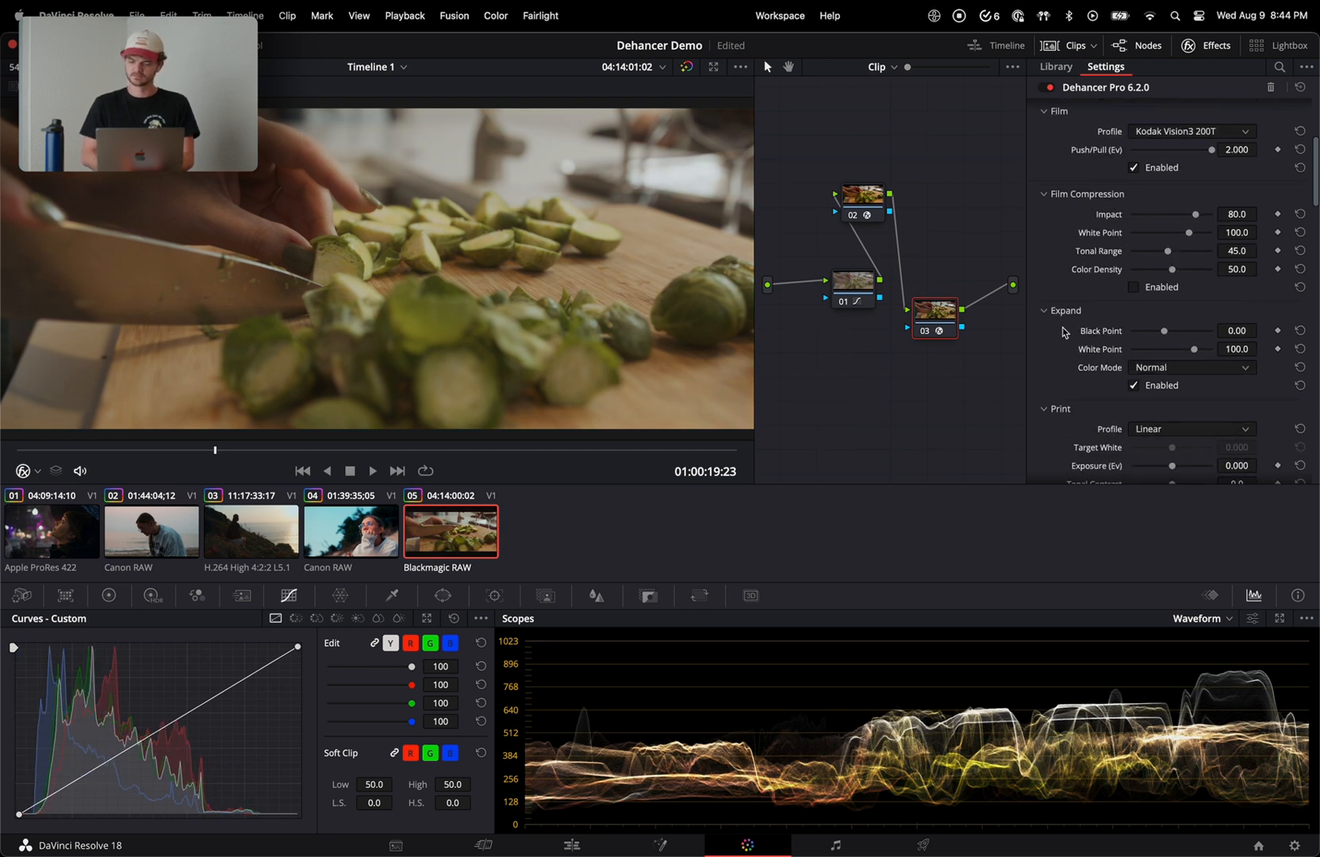
pyautogui.moveTo(1165, 331)
pyautogui.mouseDown()
pyautogui.moveTo(1153, 330)
pyautogui.moveTo(1170, 328)
pyautogui.moveTo(1183, 350)
pyautogui.mouseUp()
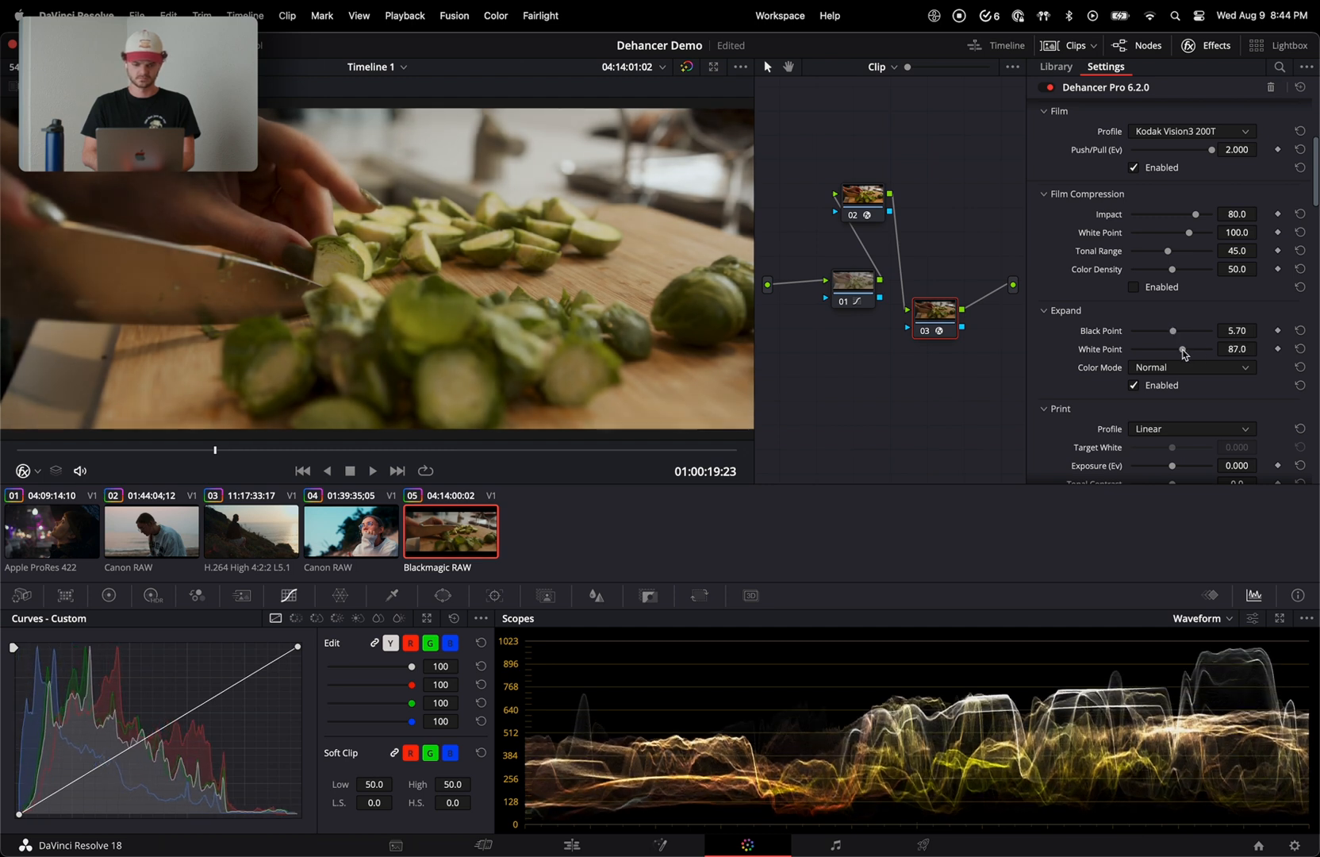
pyautogui.click(927, 333)
pyautogui.click(927, 332)
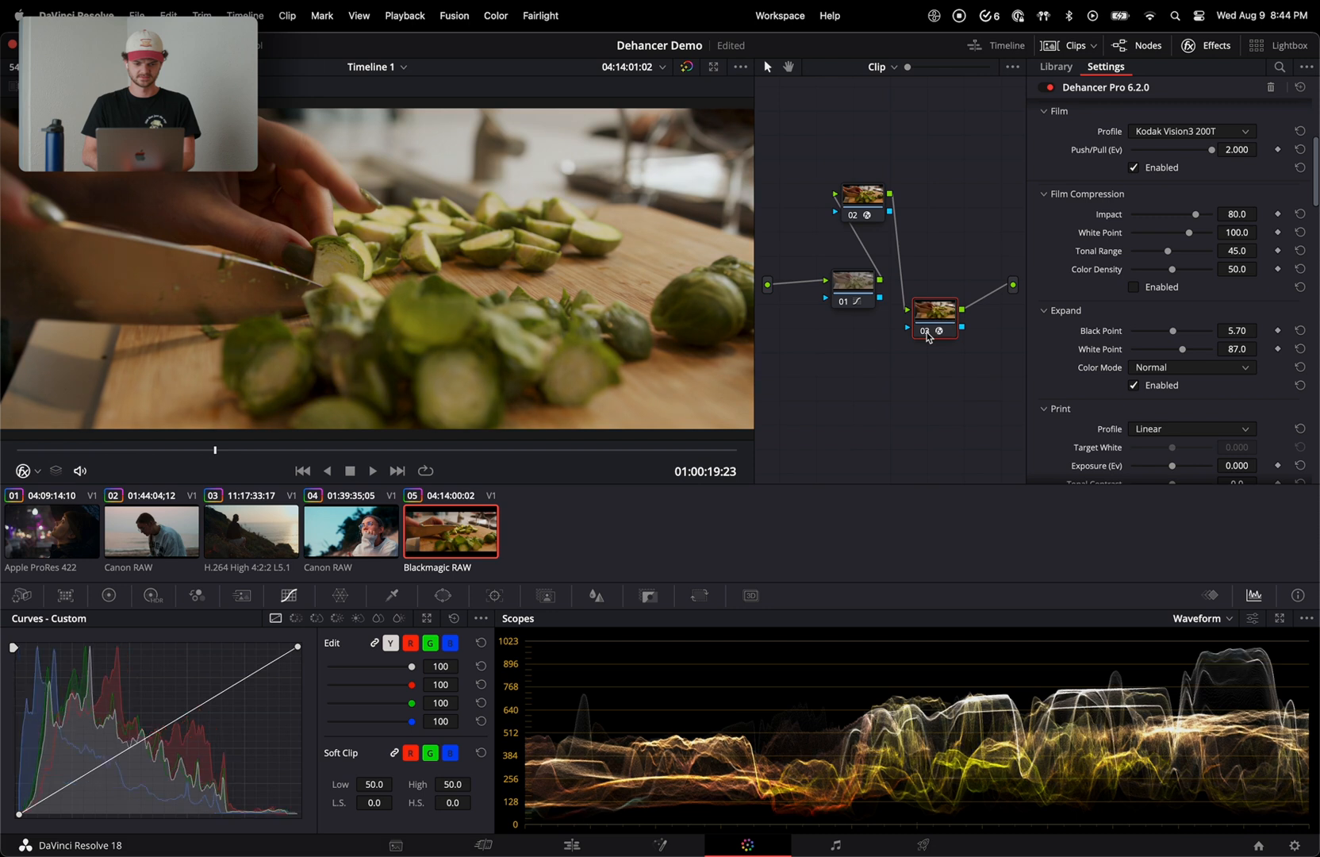
pyautogui.click(927, 333)
pyautogui.click(927, 333)
# - Try the Kodak 2383 Print Film and Fujifilm 3513 Print film profiles in Dehancer's Print section, returning to Linear after each
pyautogui.scroll(-3, 1075, 337)
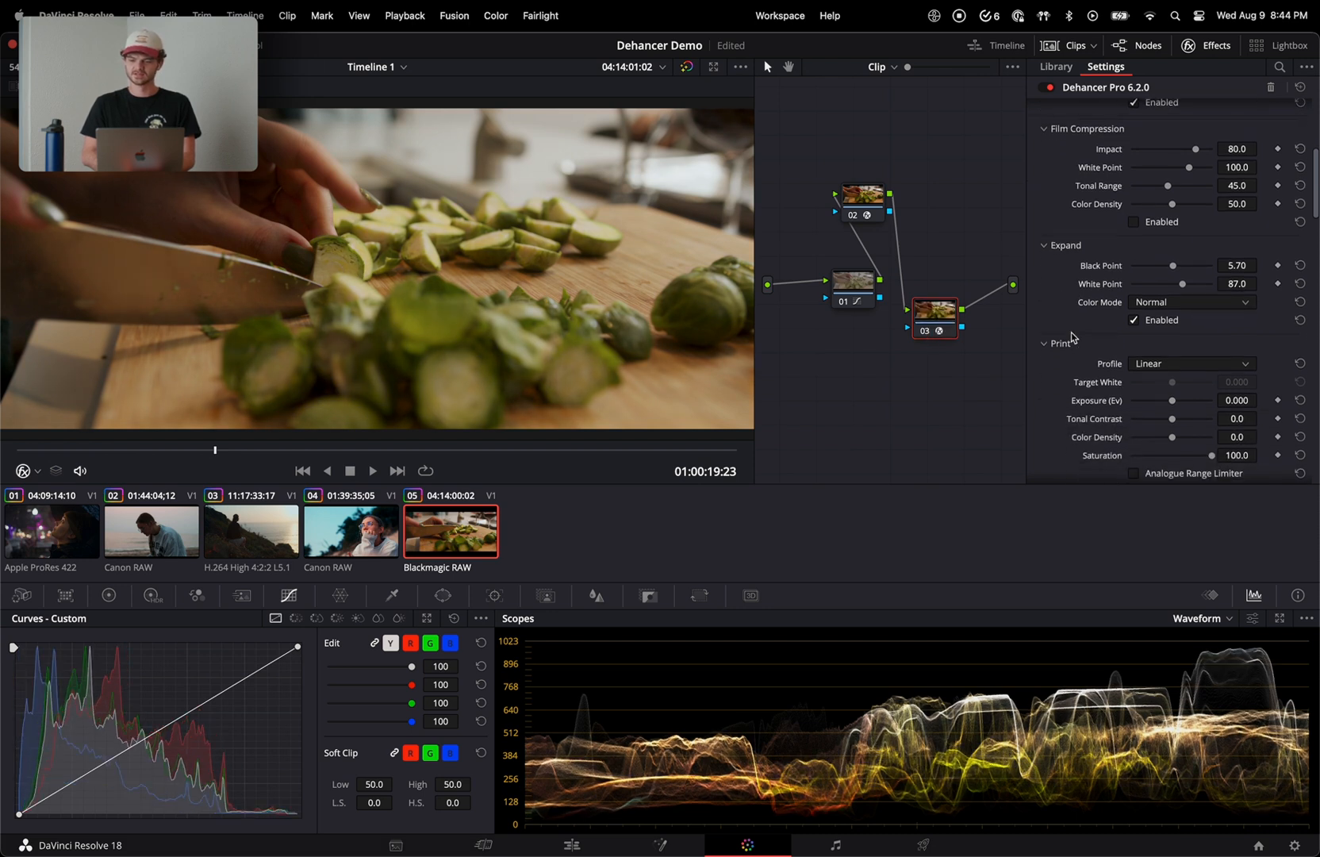
pyautogui.click(1170, 364)
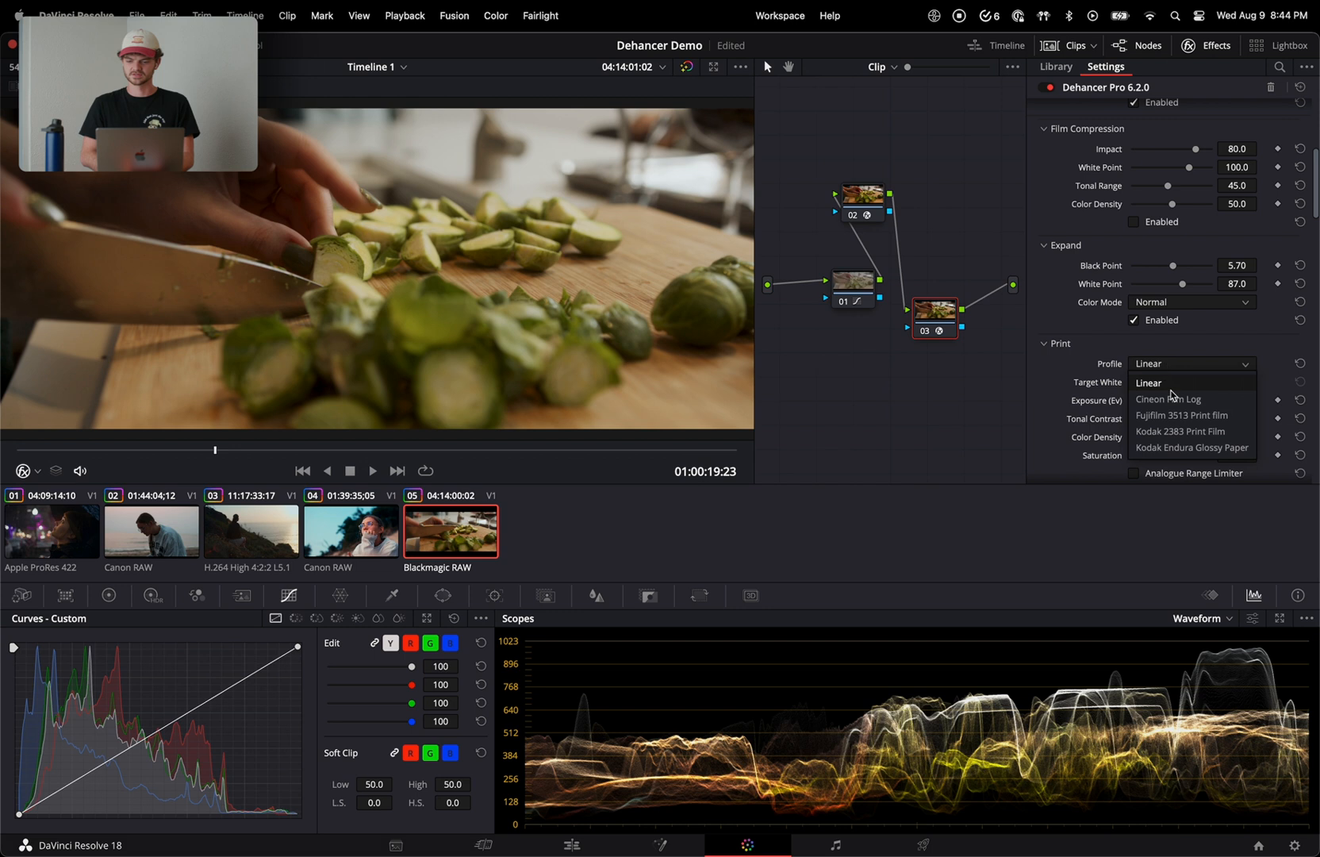
pyautogui.click(1168, 431)
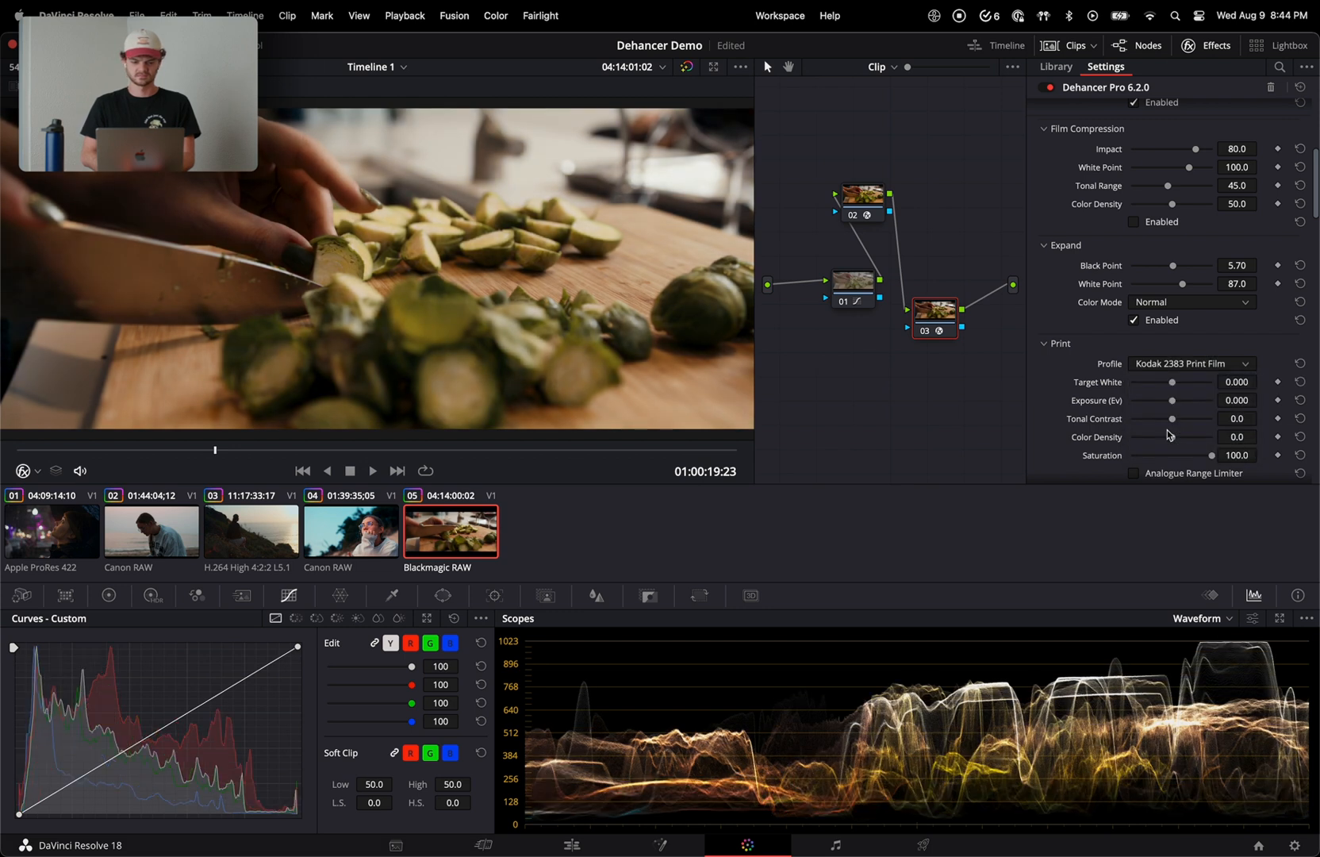
pyautogui.click(1172, 365)
pyautogui.click(1167, 384)
pyautogui.click(1177, 365)
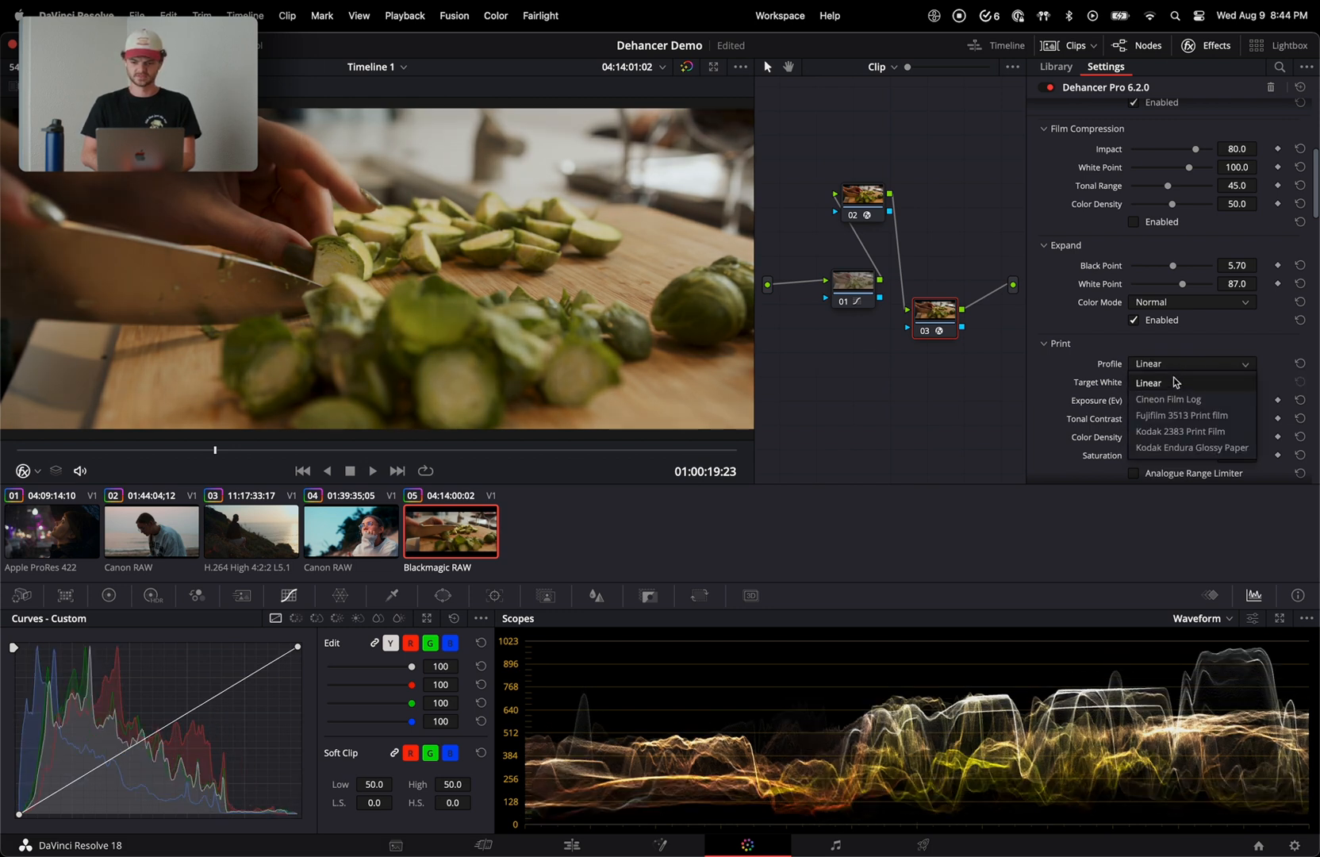
pyautogui.click(1171, 415)
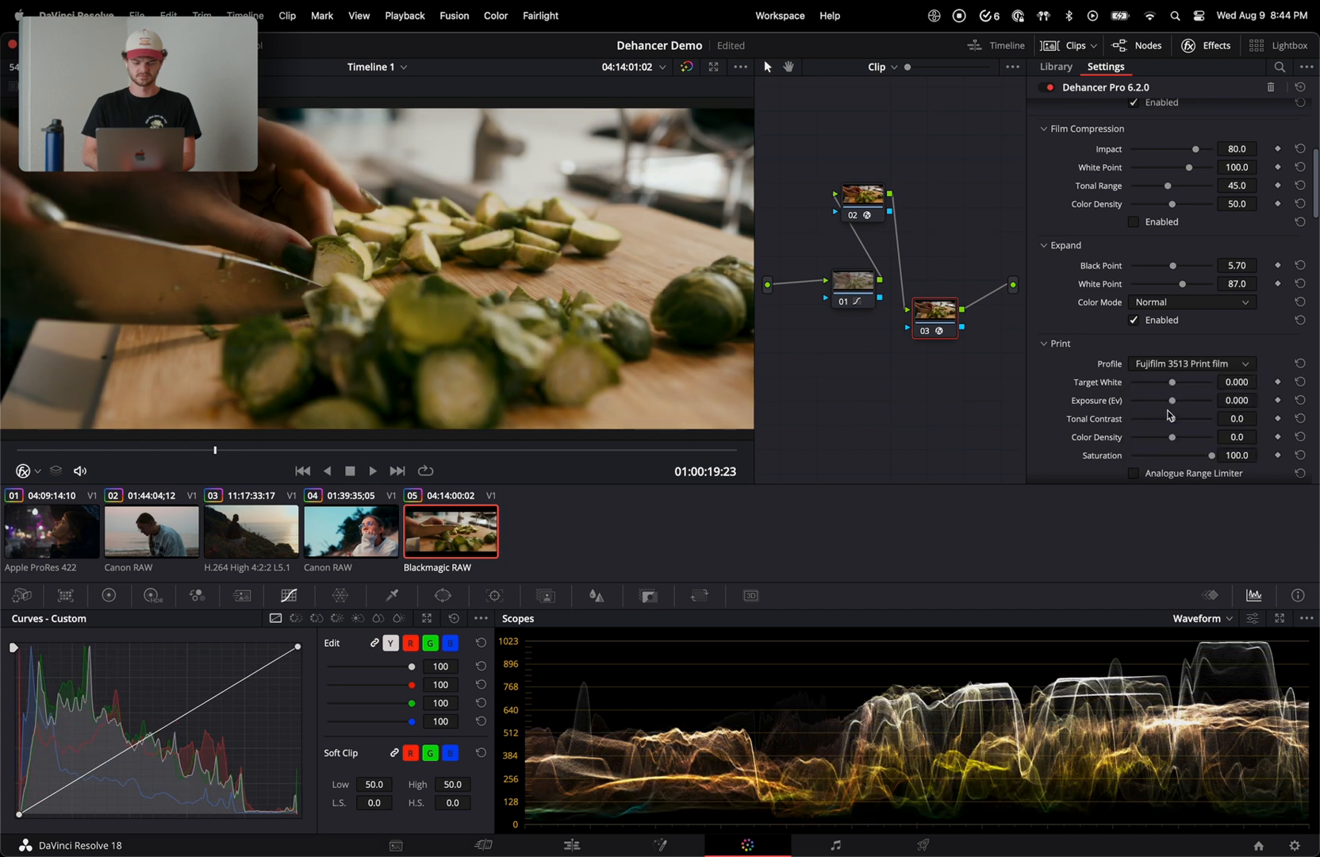
pyautogui.click(1194, 364)
pyautogui.click(1191, 384)
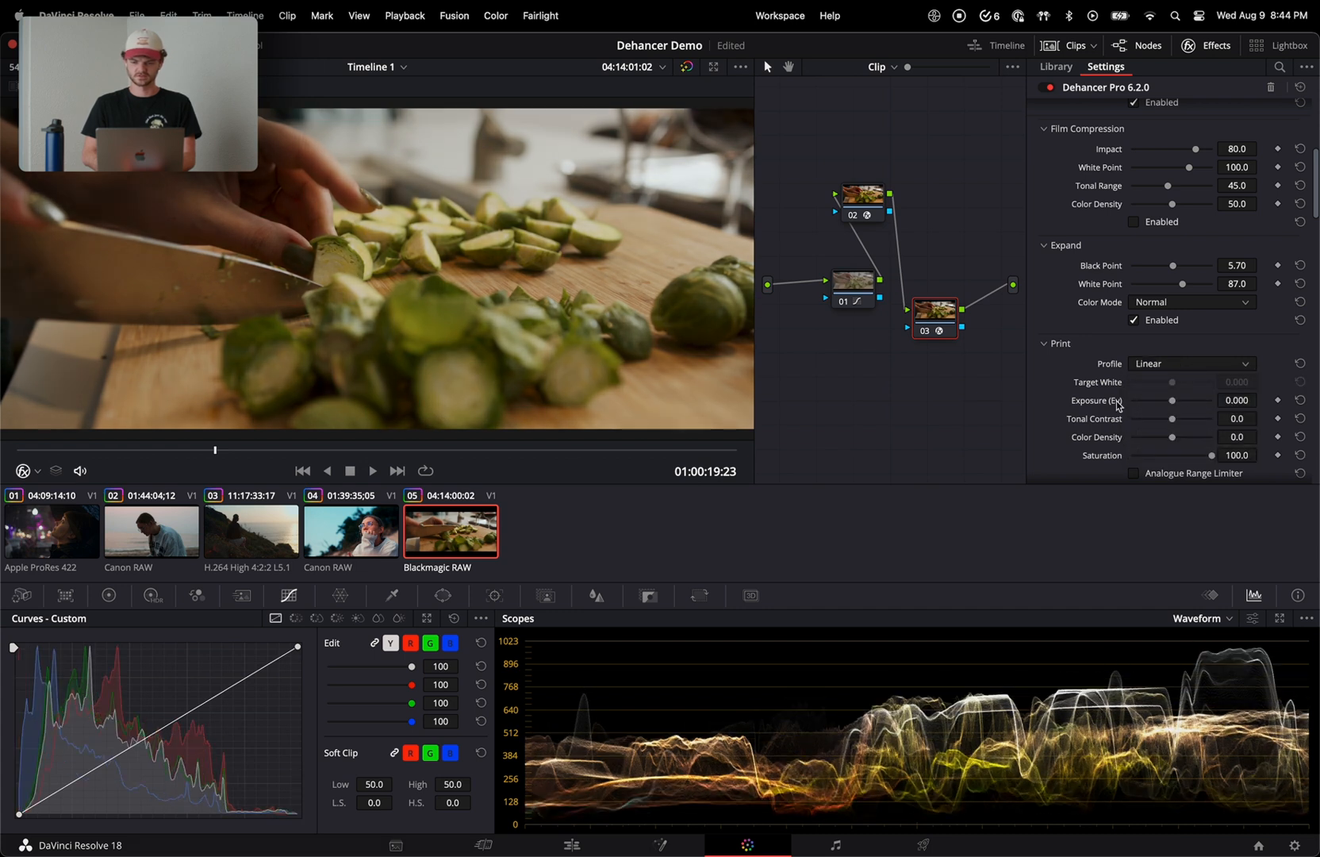
# - Set Dehancer's Print Exposure to 0.414 Ev and its Tonal Contrast to 5.2
pyautogui.moveTo(1172, 401); pyautogui.dragTo(1177, 401)
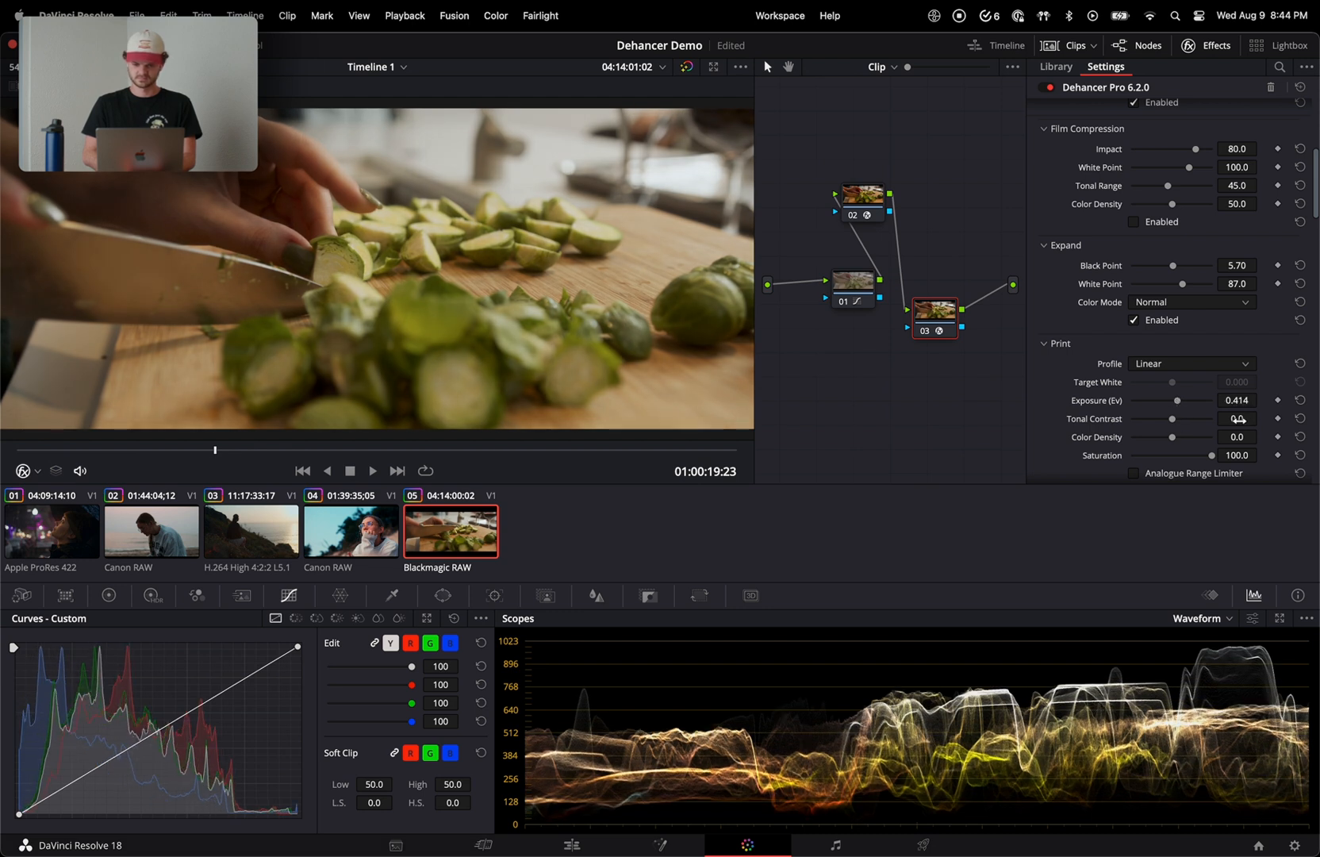
pyautogui.moveTo(1238, 419); pyautogui.dragTo(1277, 419)
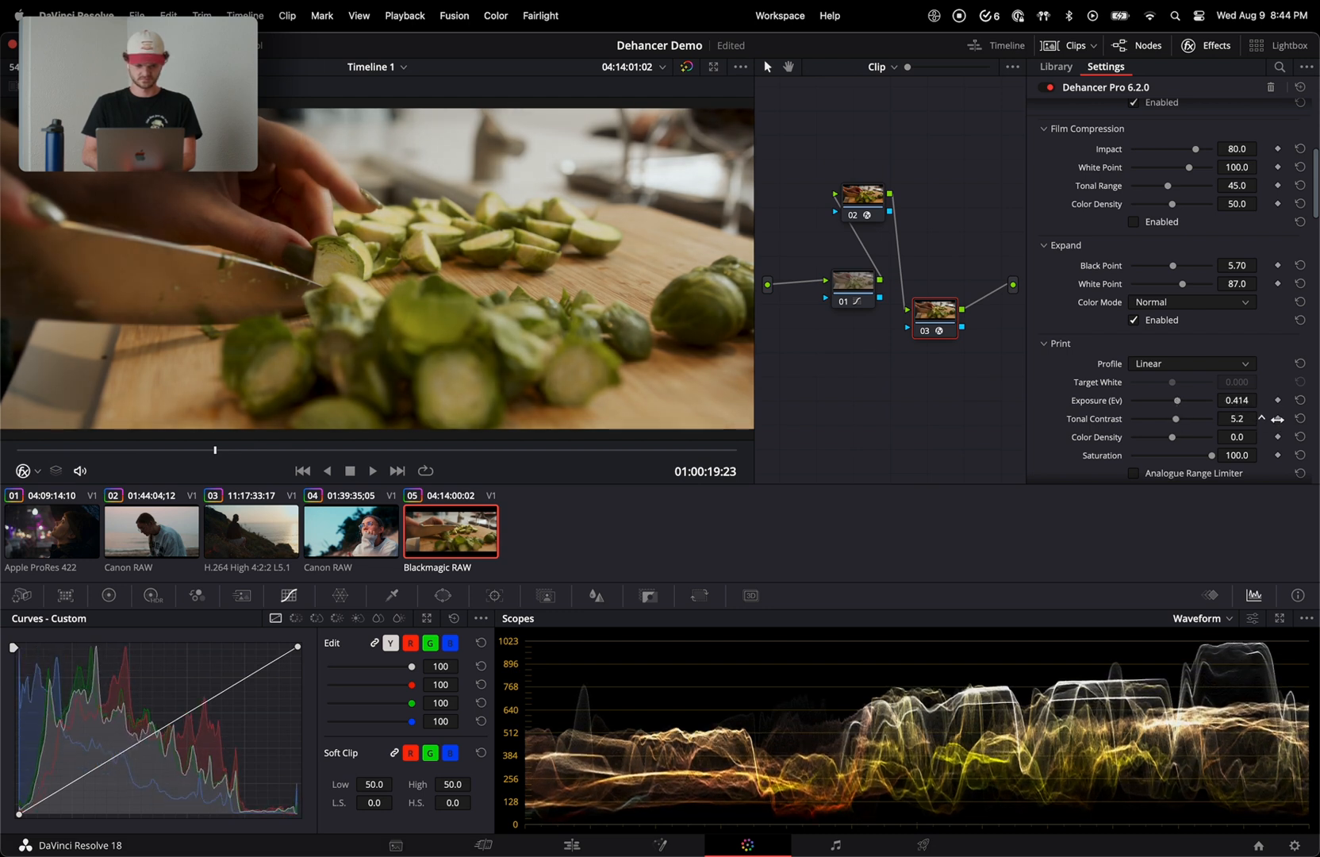
pyautogui.scroll(5, 1058, 361)
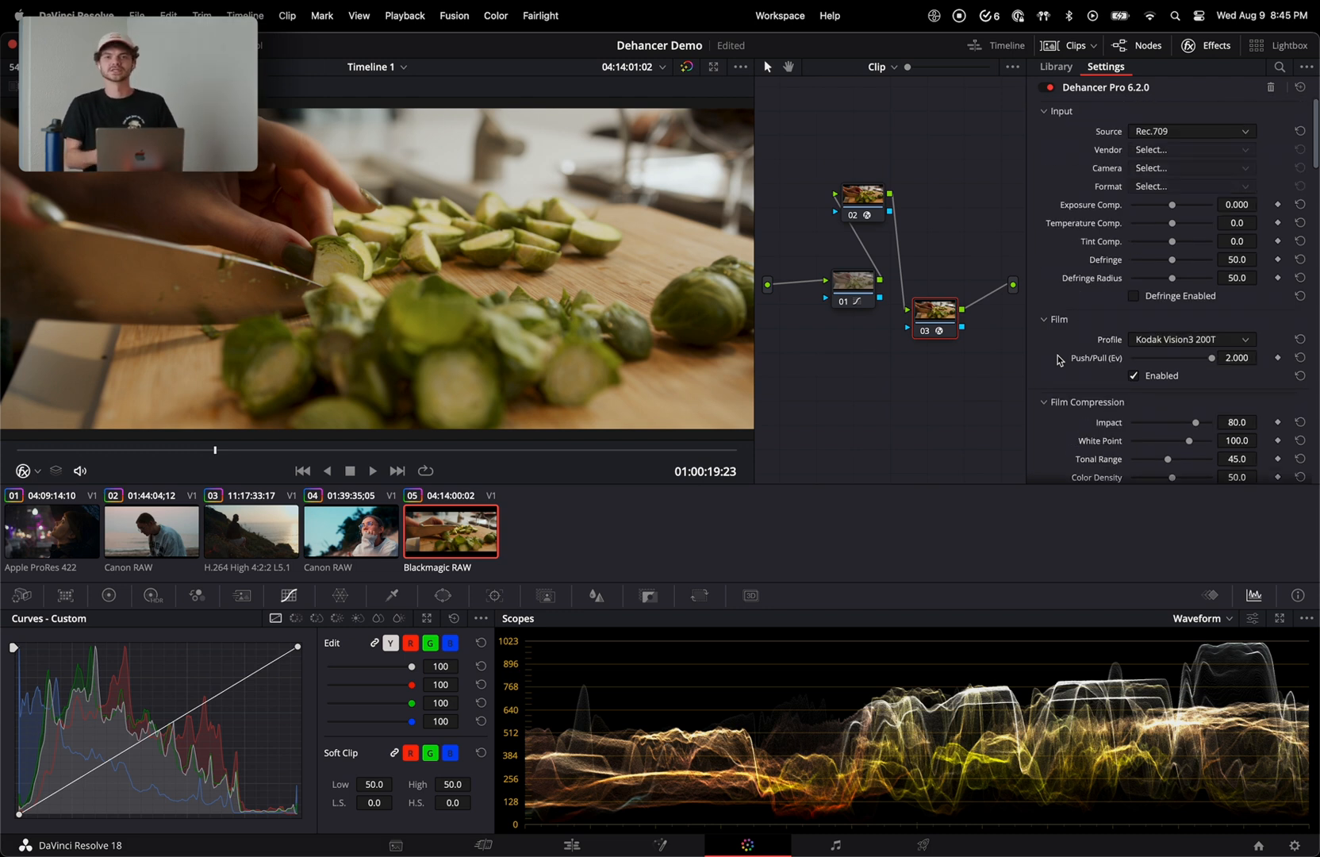
# - Collapse Dehancer's Color Head, Halation, Bloom, Vignette, Film Breath and Gate Weave sections
pyautogui.scroll(-8, 1074, 281)
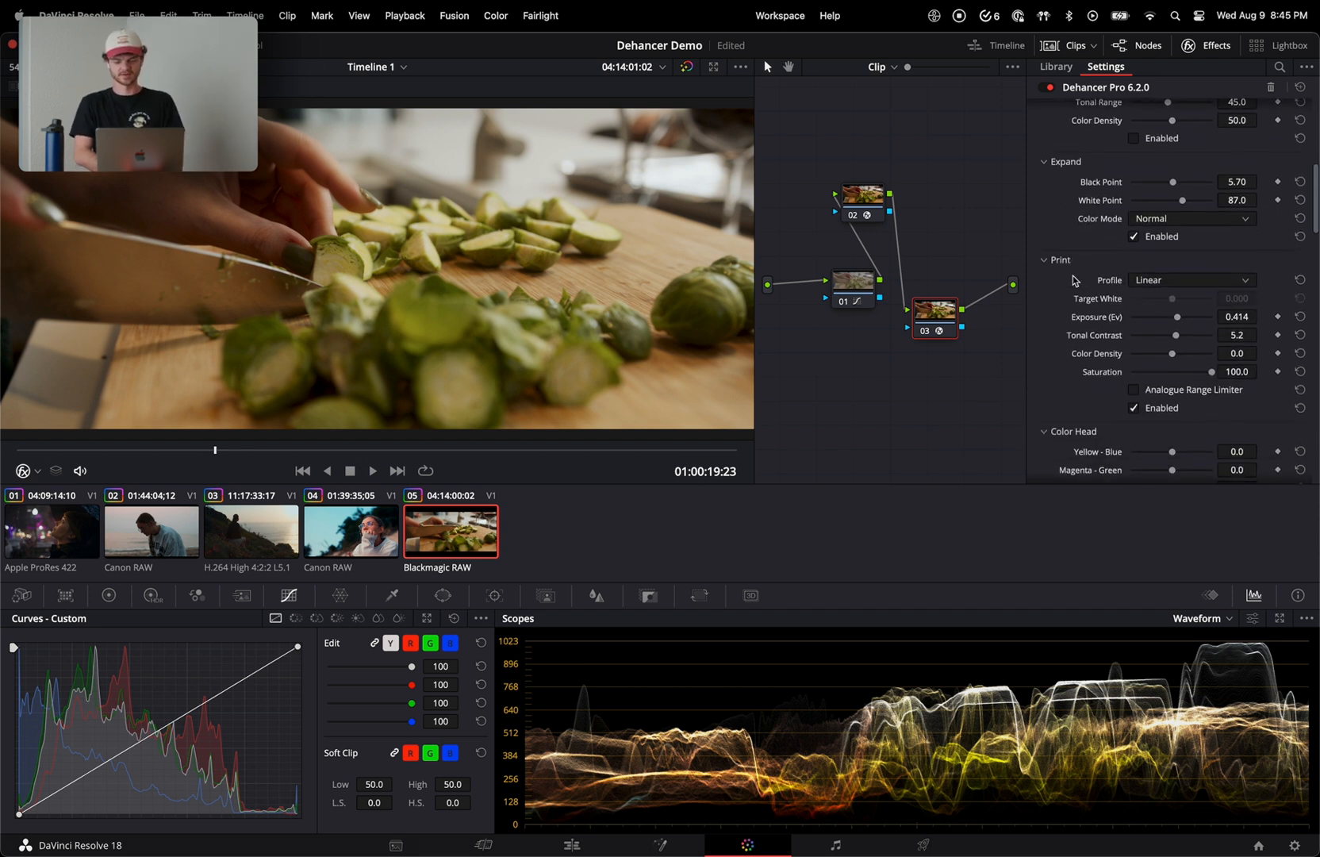
pyautogui.scroll(-7, 1074, 280)
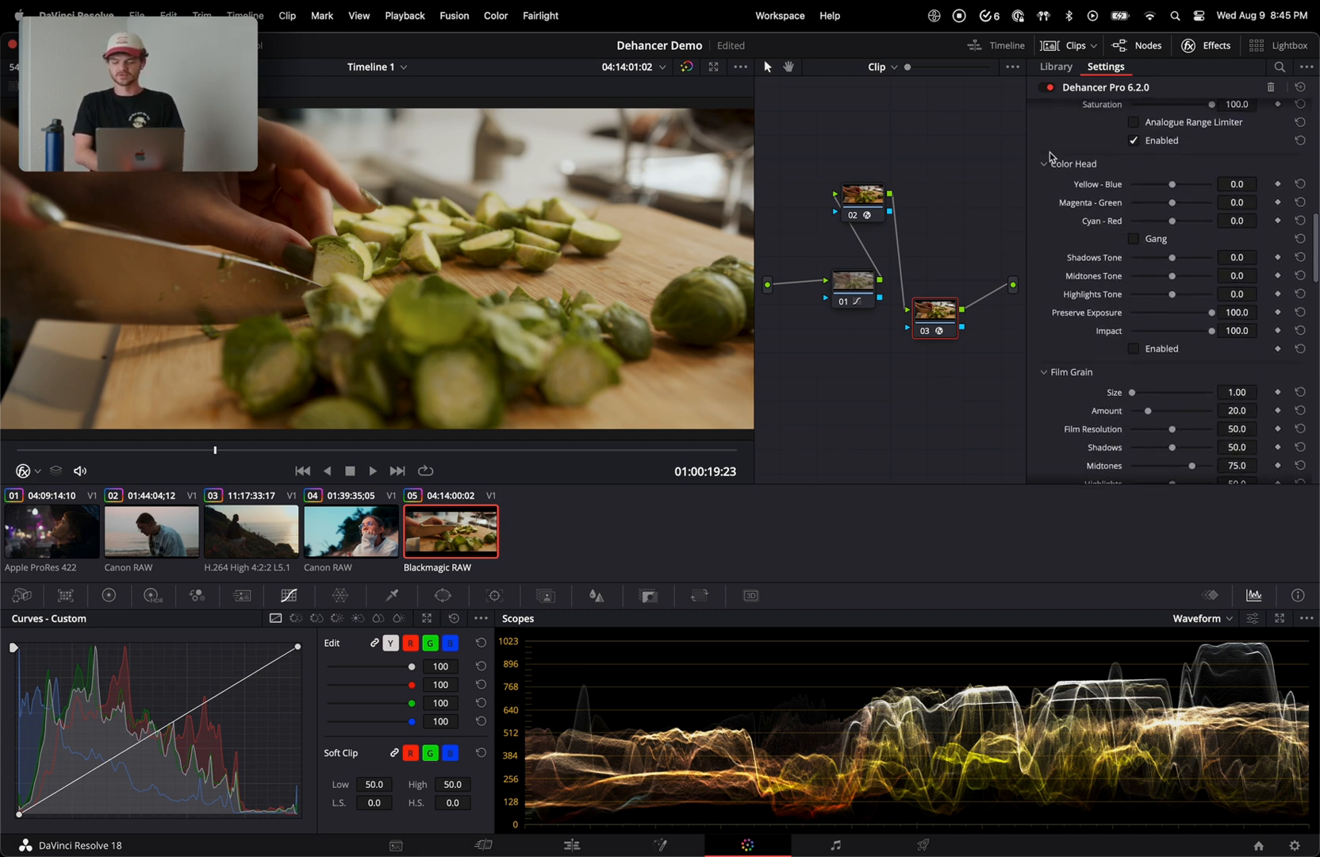
pyautogui.scroll(-6, 1043, 238)
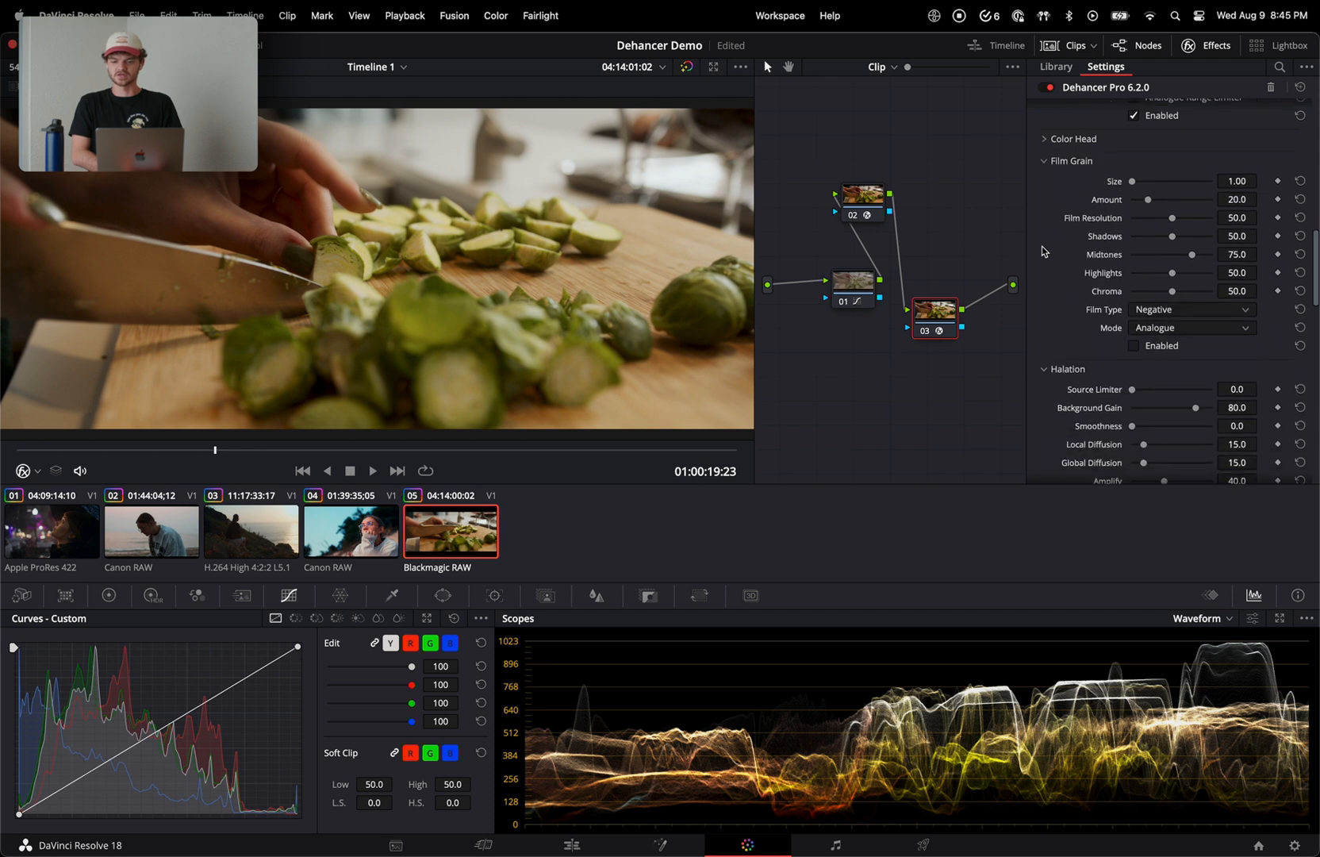
pyautogui.scroll(-2, 1043, 251)
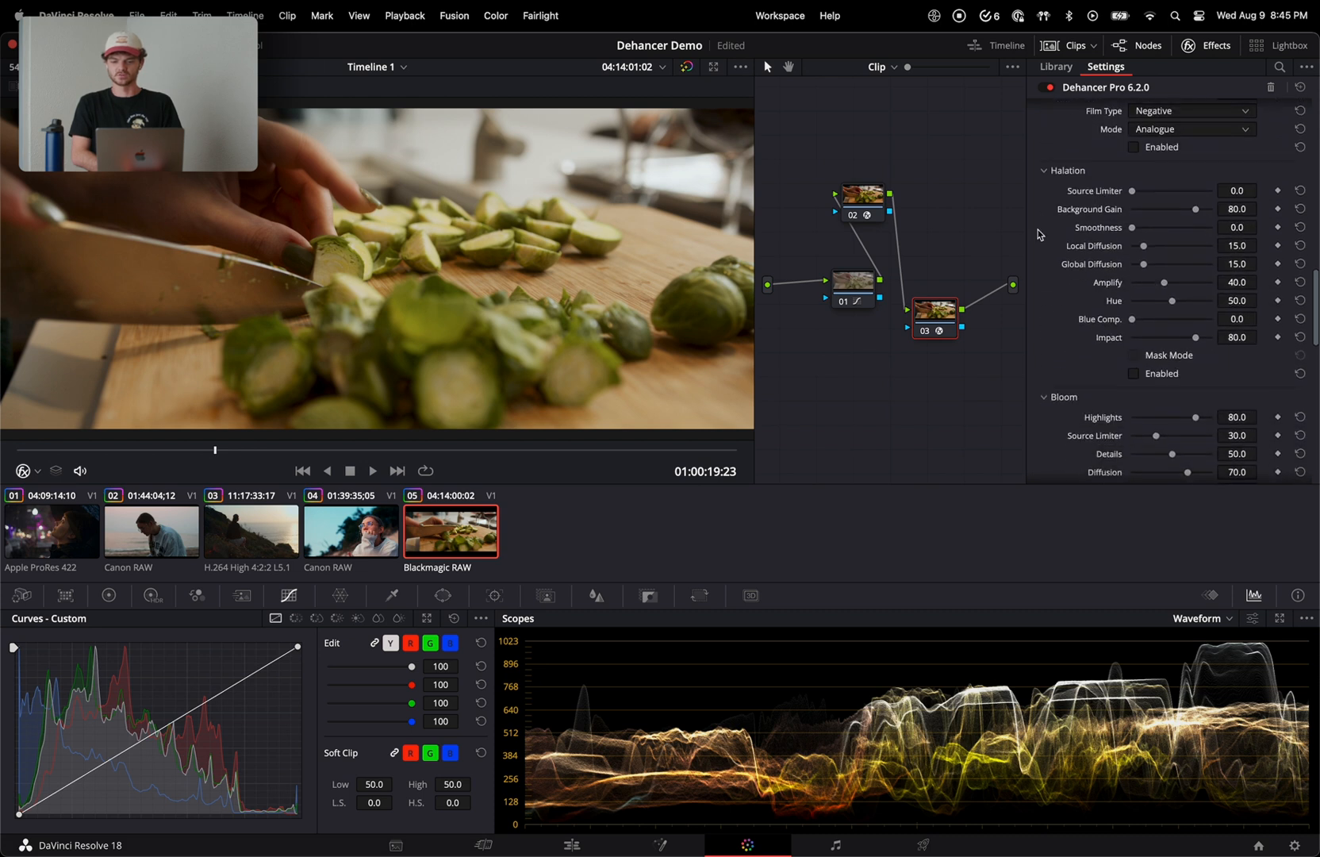
pyautogui.click(1044, 171)
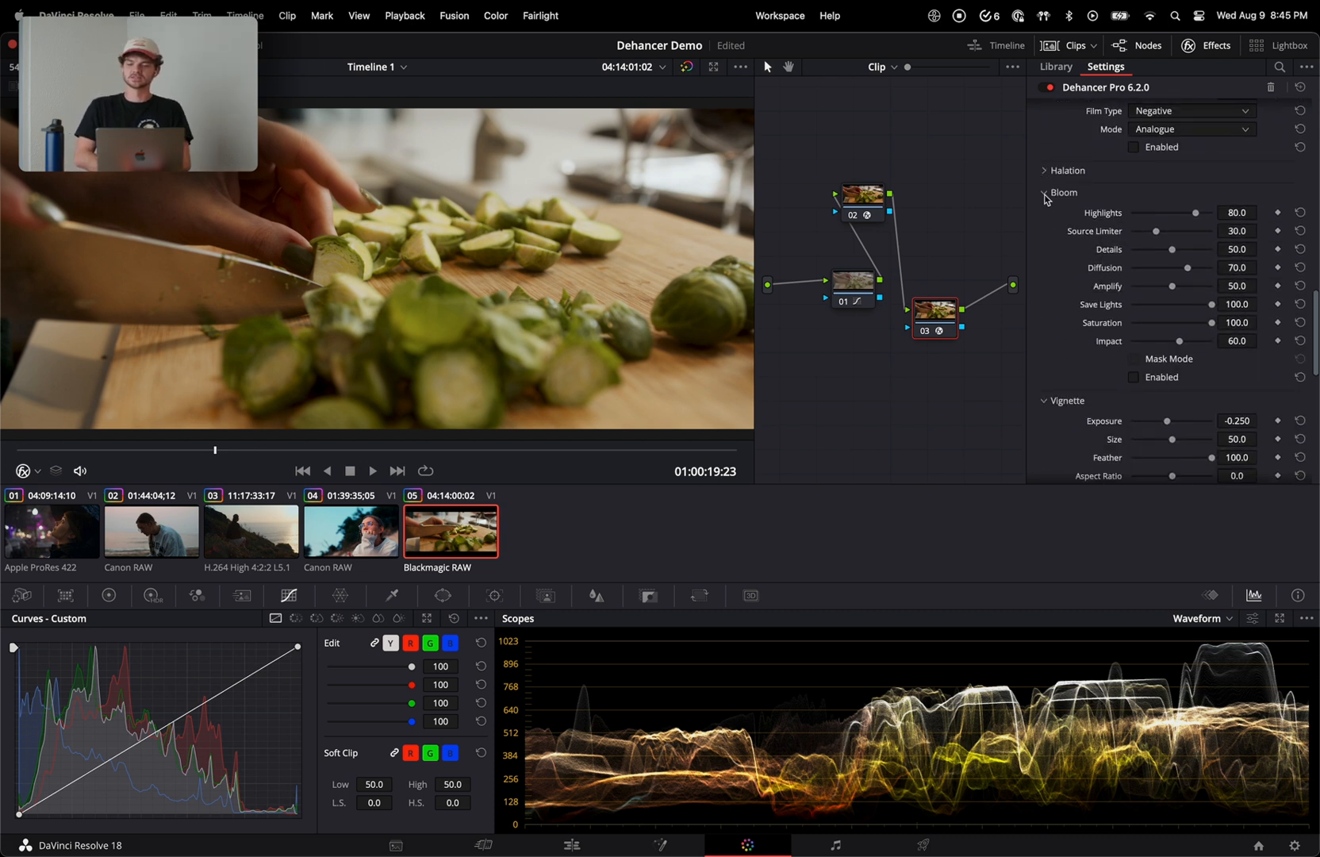
pyautogui.click(1044, 193)
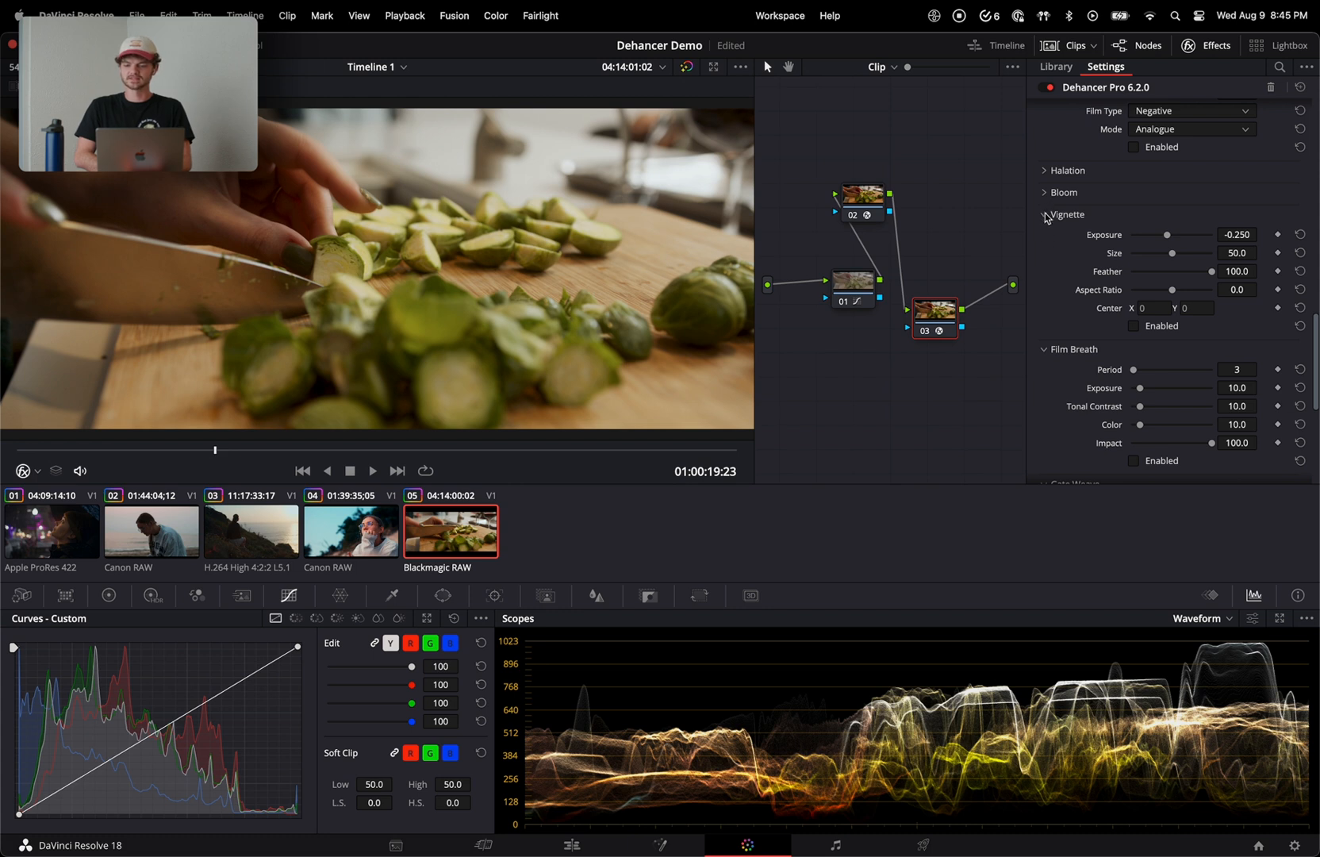
pyautogui.click(1045, 215)
pyautogui.click(1045, 237)
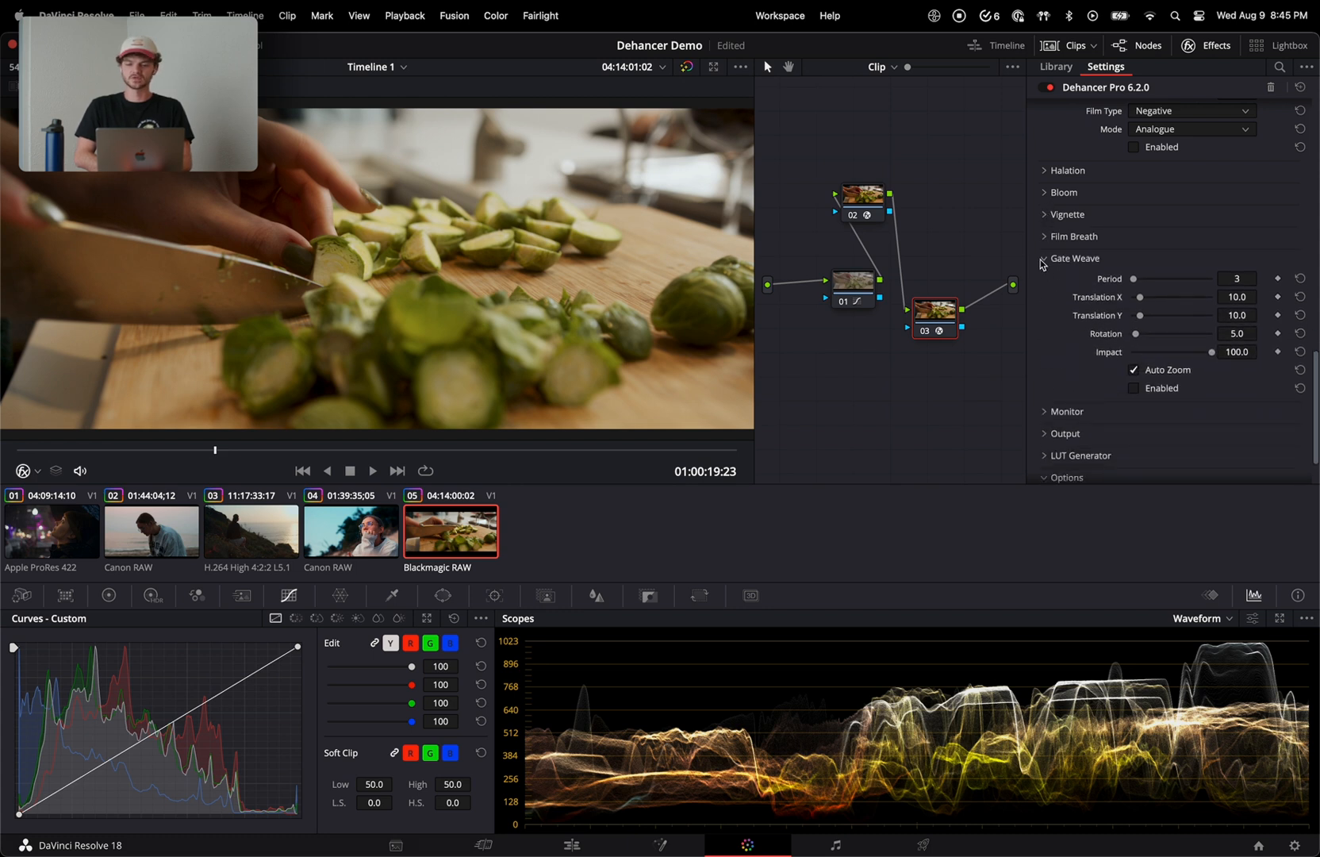
pyautogui.click(1045, 259)
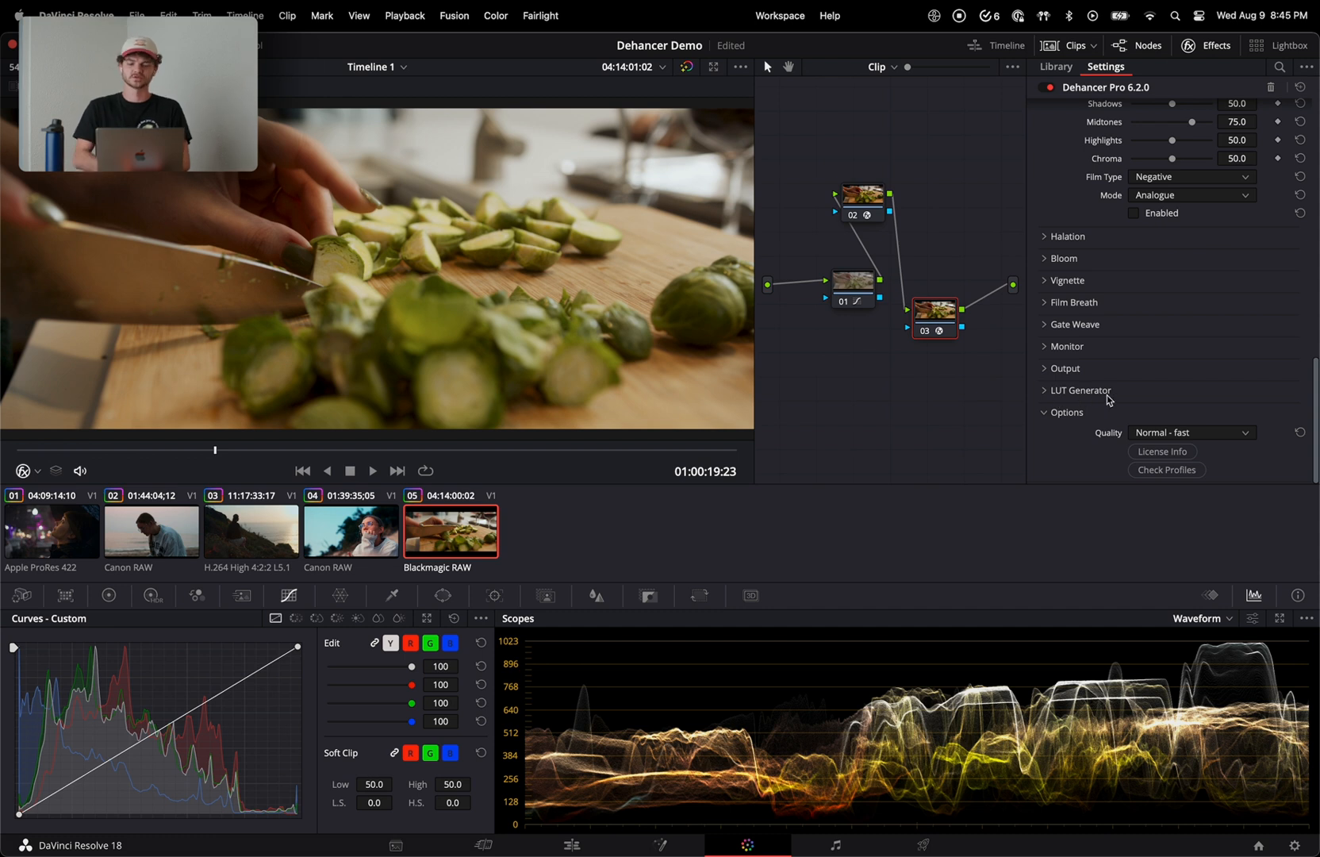
# - Toggle node 03 off and on to compare the look, and rearrange nodes 01, 02 and 03 in the node graph
pyautogui.click(924, 334)
pyautogui.click(924, 334)
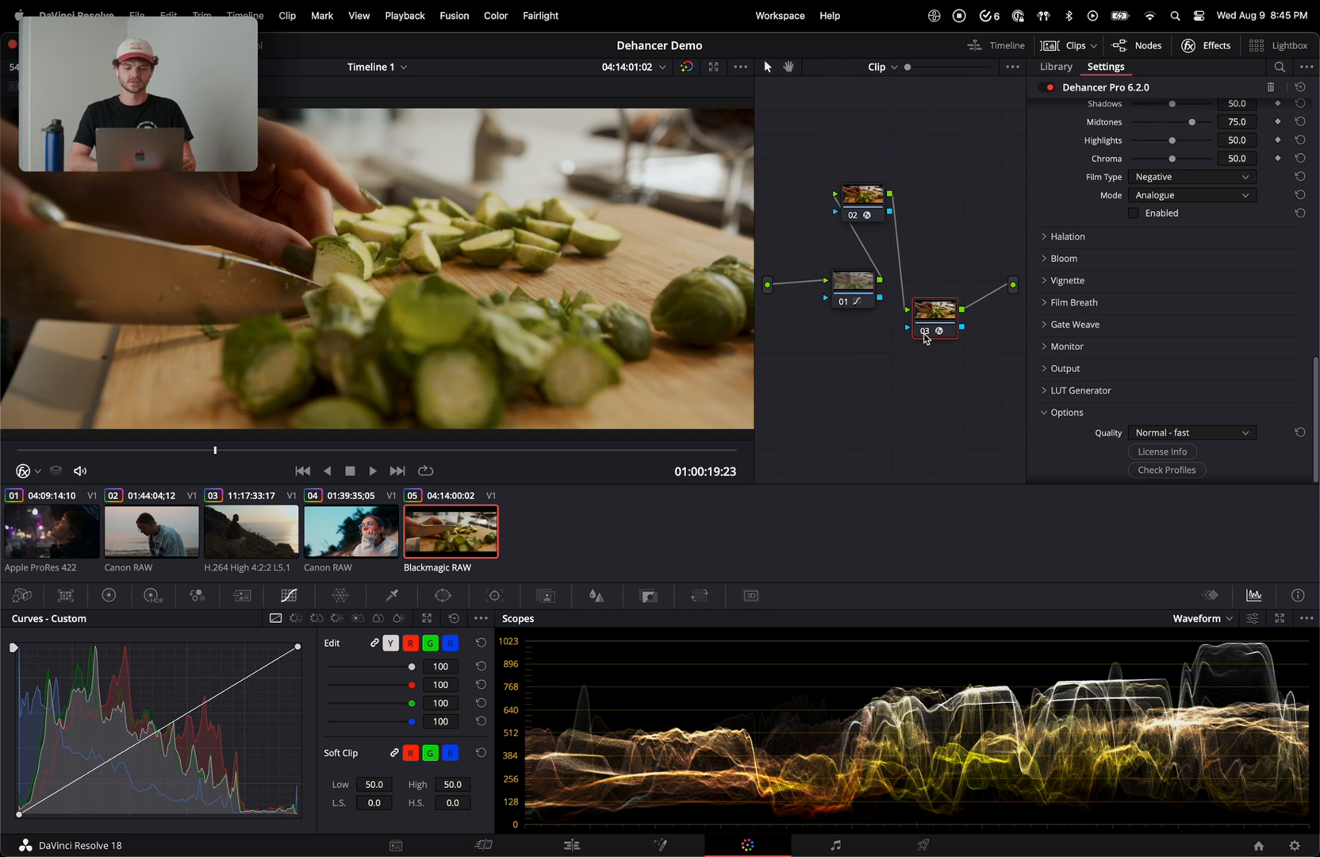
pyautogui.moveTo(850, 287); pyautogui.dragTo(839, 294)
pyautogui.moveTo(864, 195); pyautogui.dragTo(866, 182)
pyautogui.moveTo(936, 309); pyautogui.dragTo(932, 259)
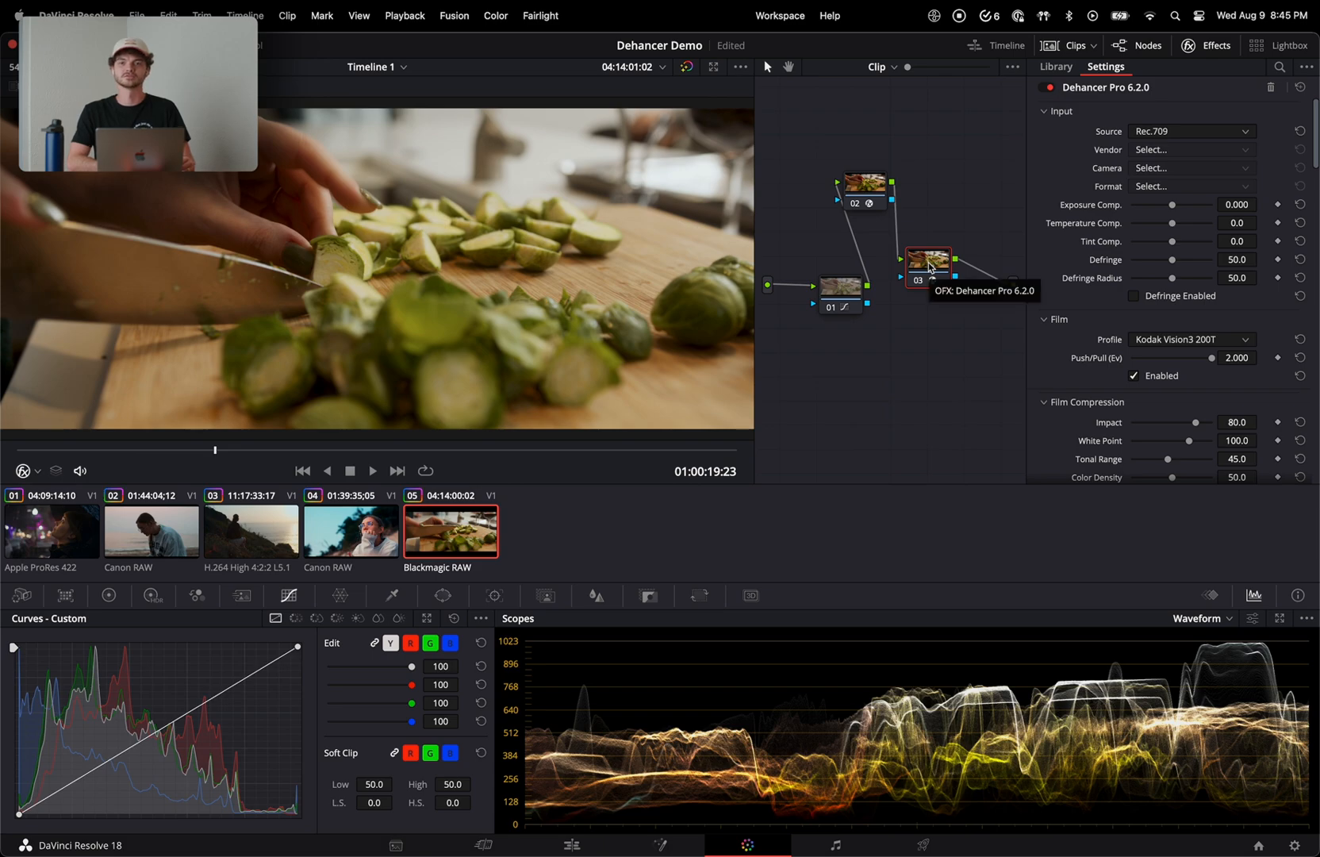